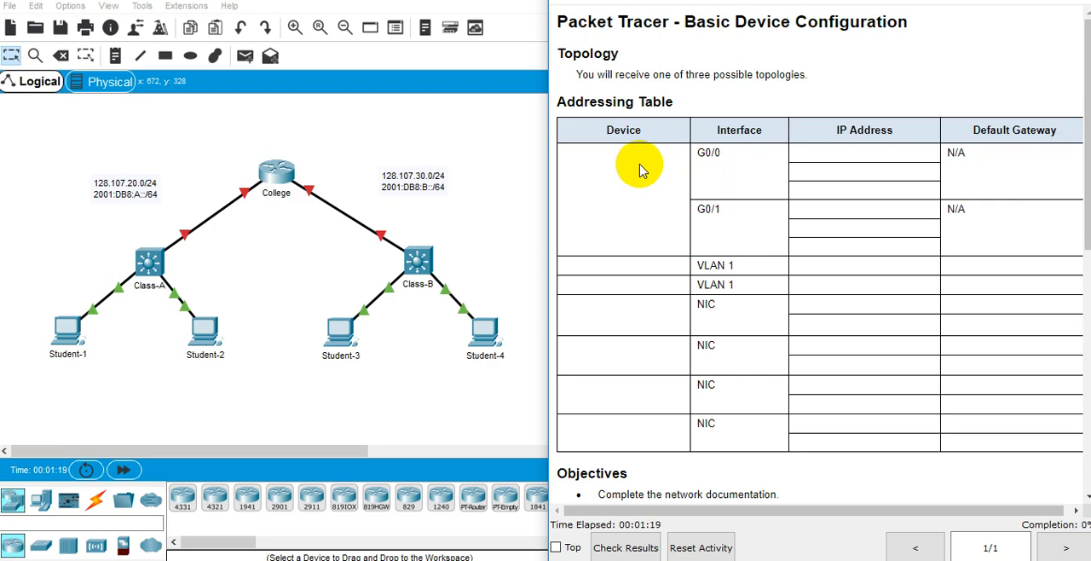
# Review the activity's Addressing Table and Objectives to see which devices, interfaces and addresses need documenting.
pyautogui.moveTo(662, 176); pyautogui.dragTo(816, 317)
pyautogui.scroll(-3, 787, 288)
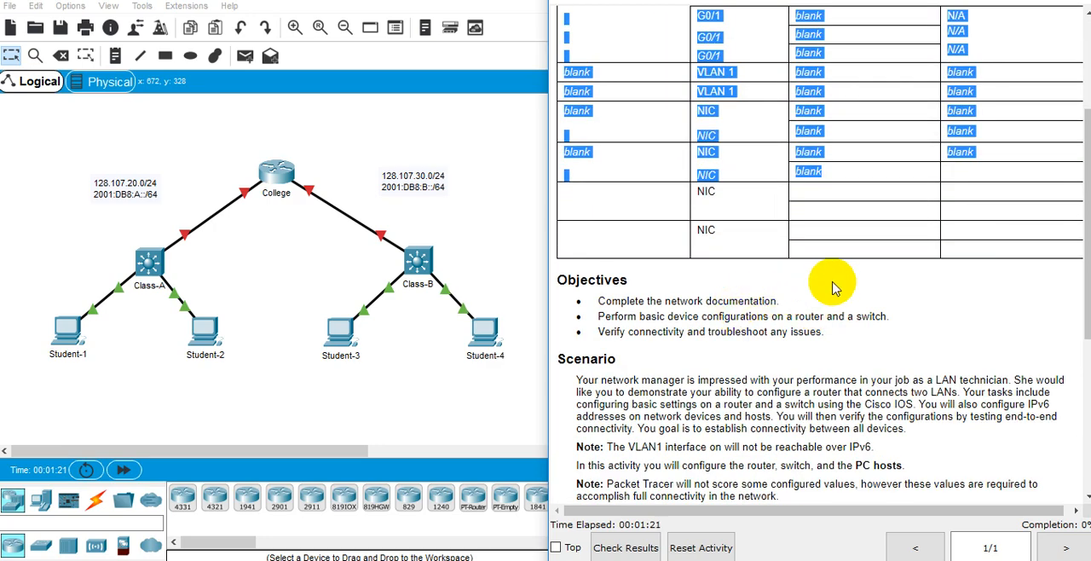
pyautogui.scroll(2, 796, 287)
pyautogui.scroll(-2, 793, 292)
pyautogui.scroll(3, 808, 277)
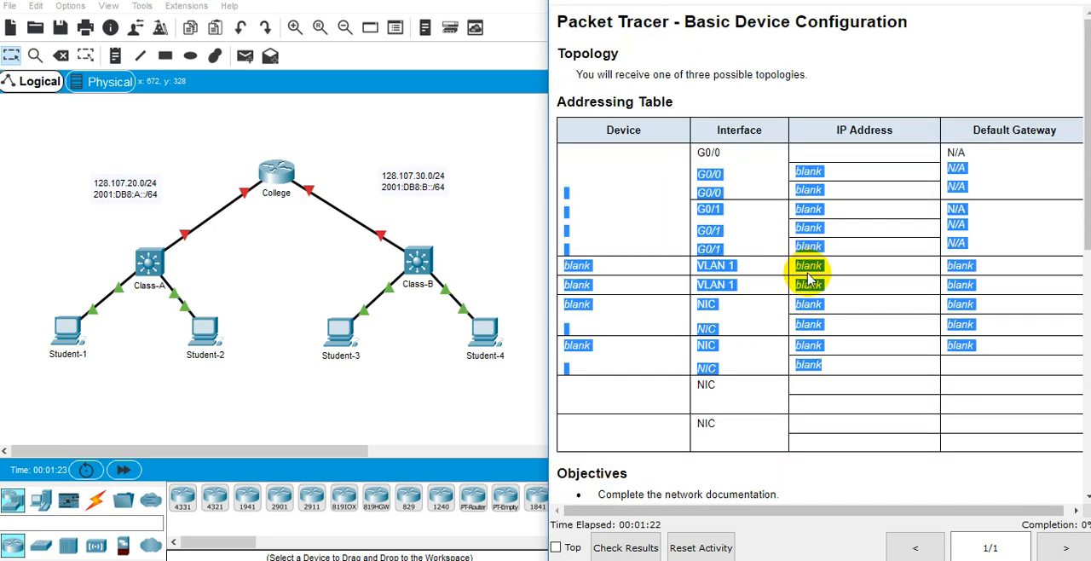
pyautogui.click(723, 237)
pyautogui.scroll(-3, 720, 249)
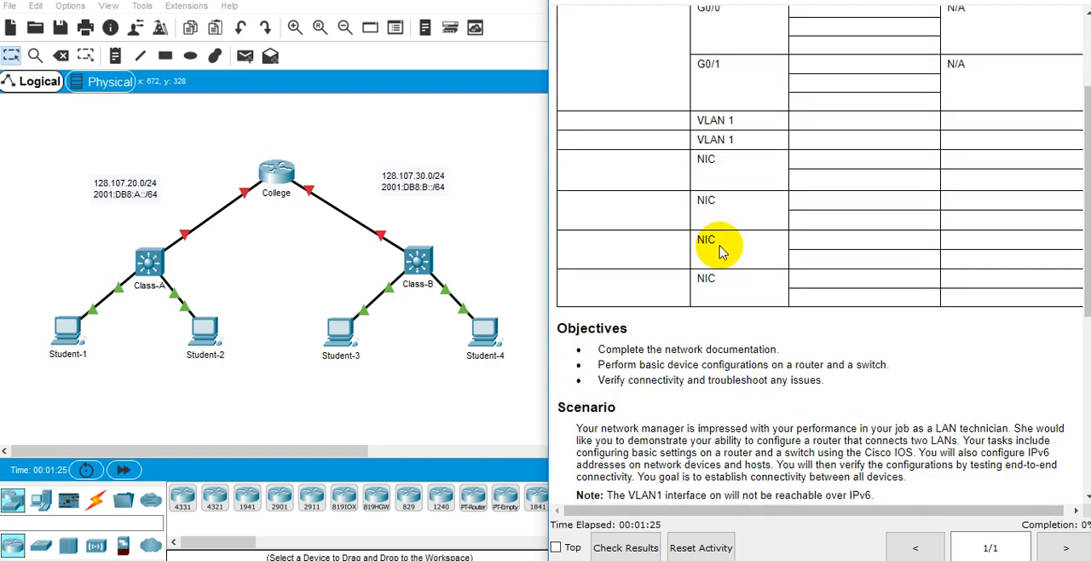
pyautogui.doubleClick(691, 347)
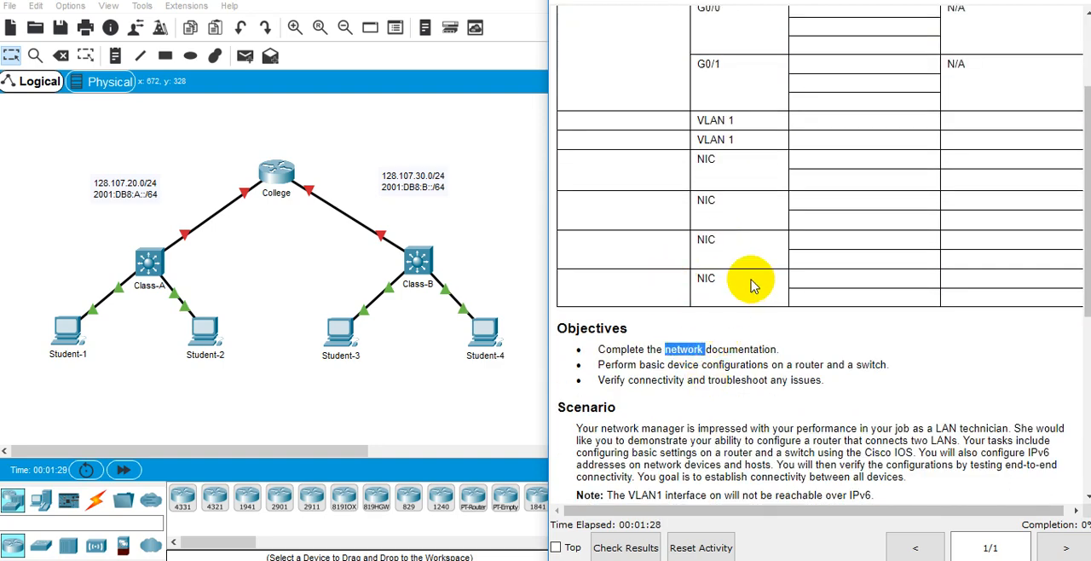
pyautogui.scroll(2, 748, 285)
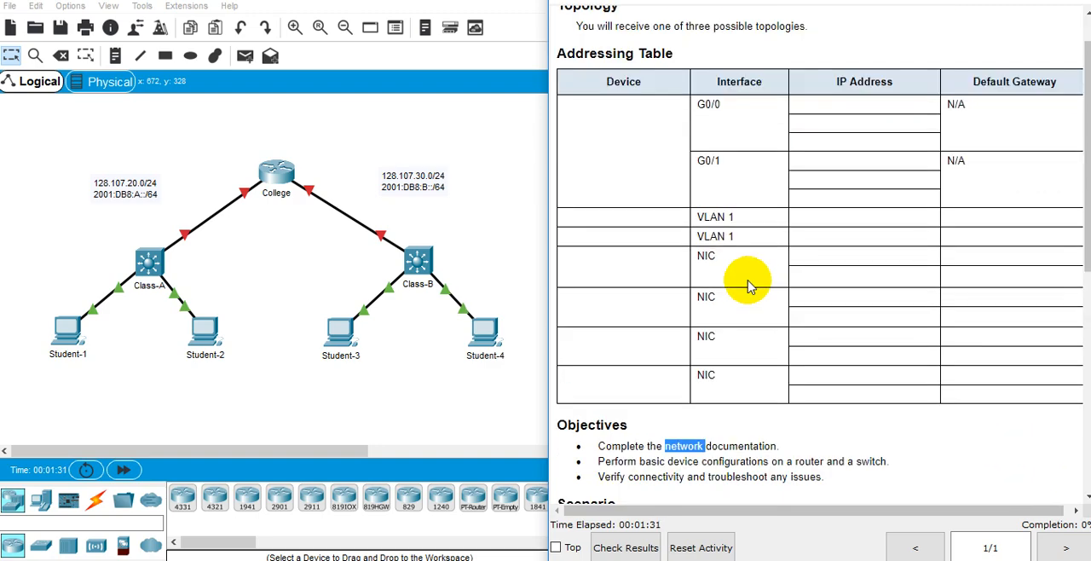
pyautogui.moveTo(662, 139); pyautogui.dragTo(852, 319)
pyautogui.click(815, 330)
pyautogui.scroll(-1, 813, 327)
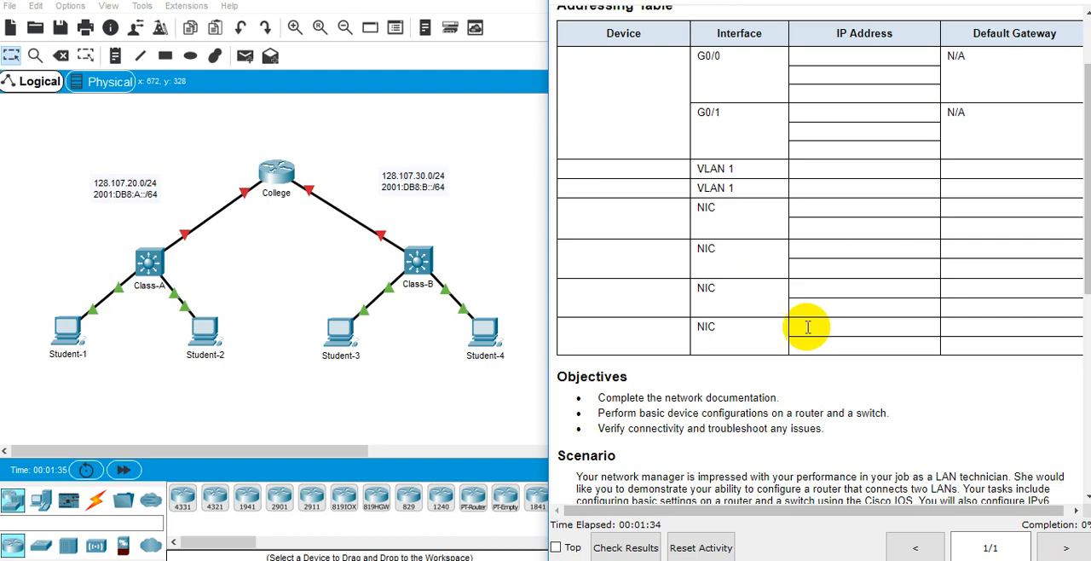
pyautogui.scroll(1, 807, 329)
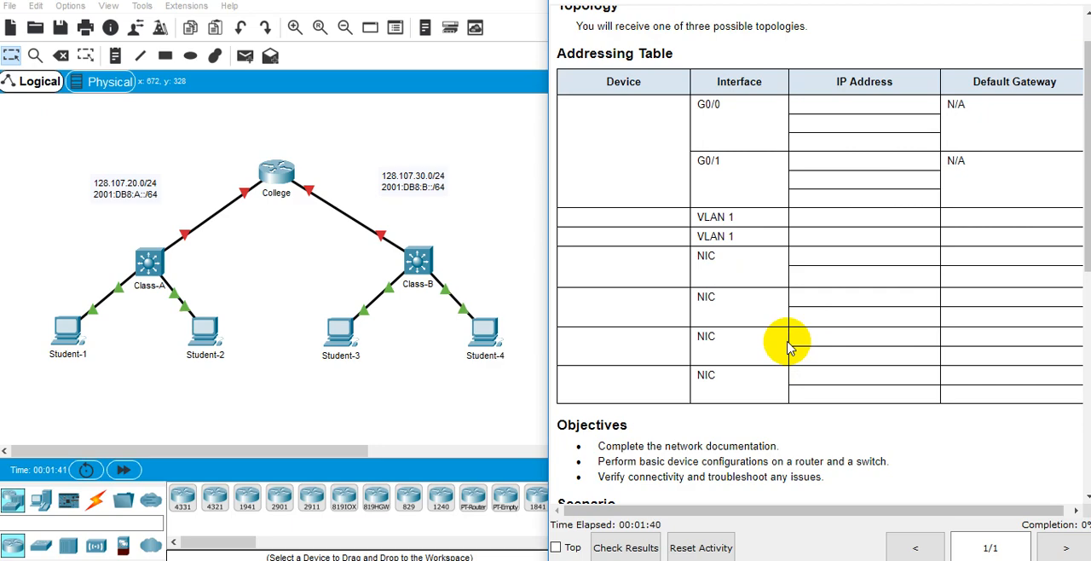
# Read the activity's Scenario and Requirements, and return to the objective about completing the network documentation.
pyautogui.scroll(-1, 782, 348)
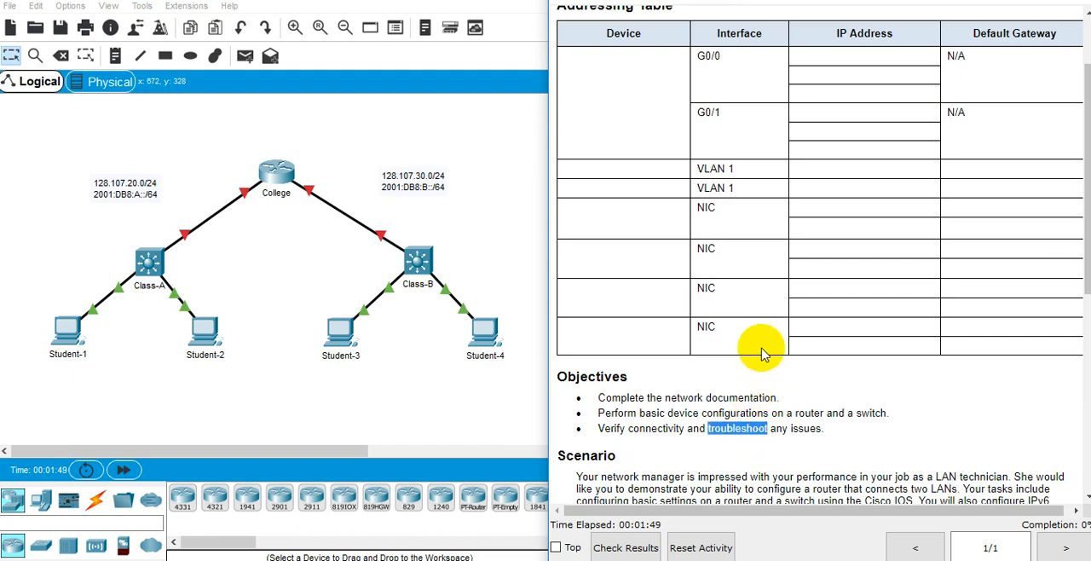
pyautogui.scroll(-3, 763, 354)
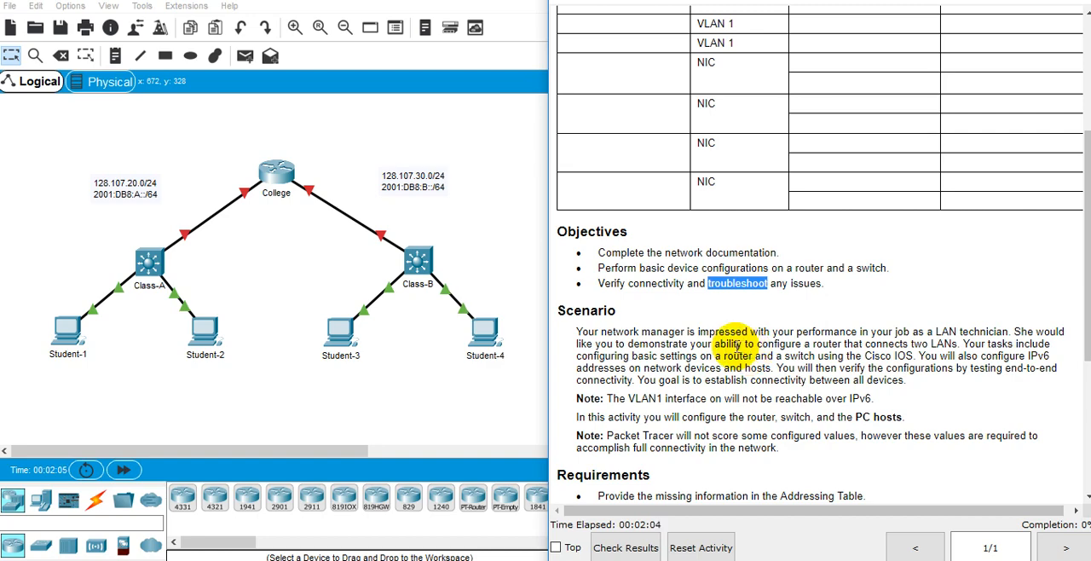
pyautogui.tripleClick(731, 343)
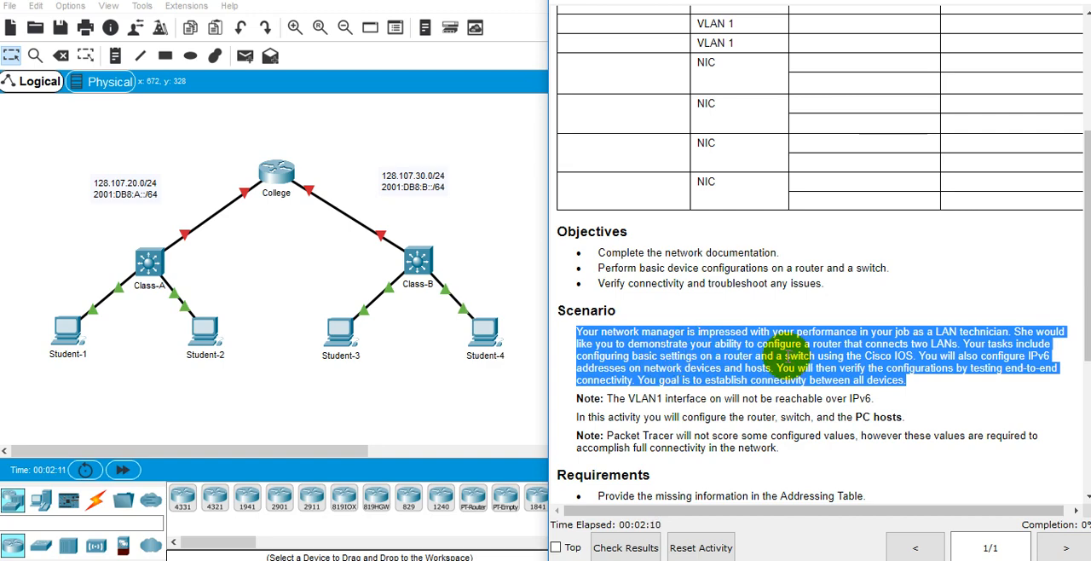
pyautogui.click(929, 345)
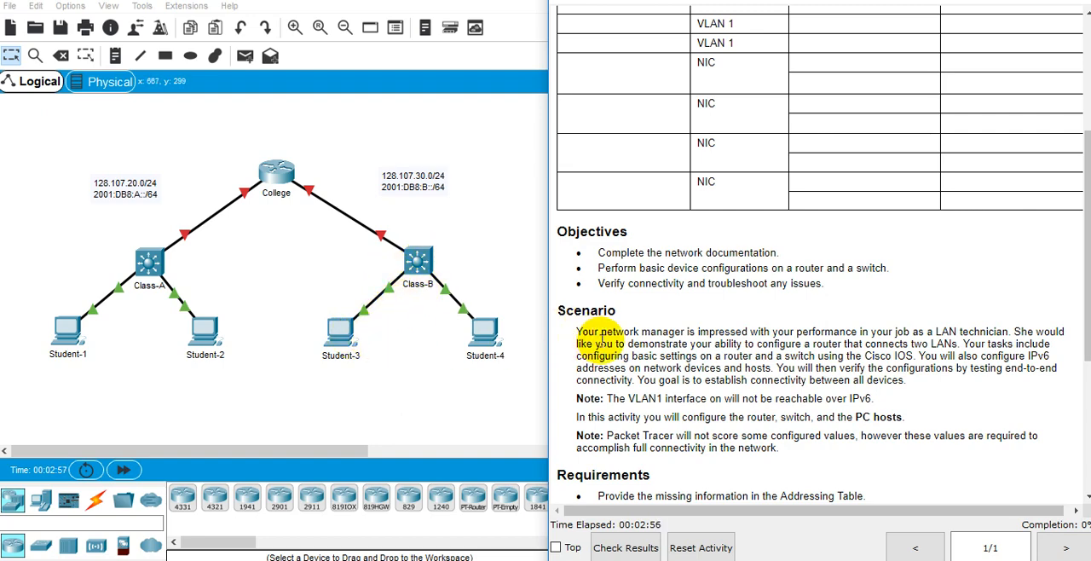
pyautogui.scroll(-2, 667, 341)
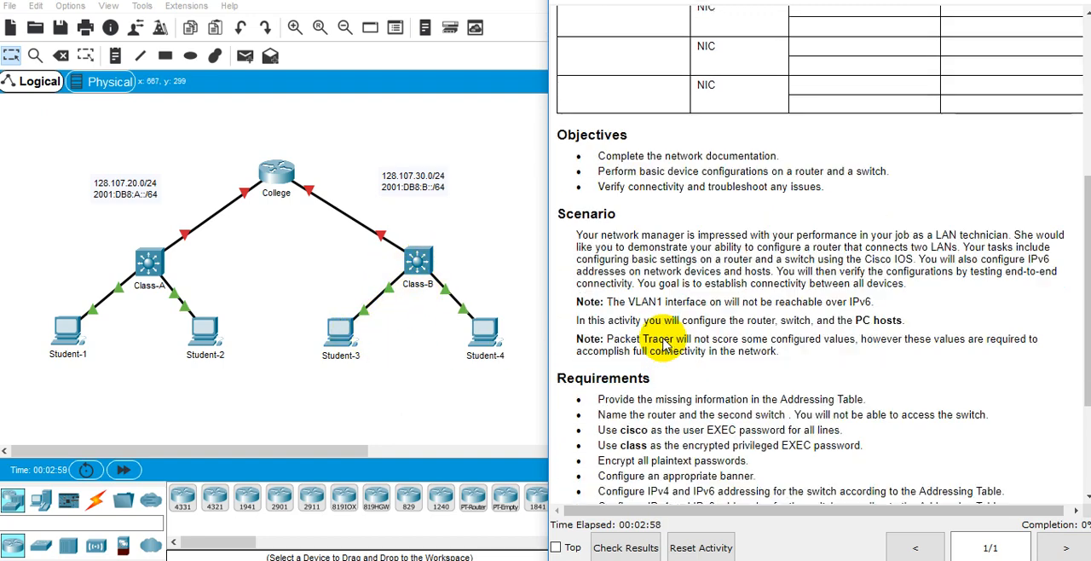
pyautogui.scroll(-3, 661, 336)
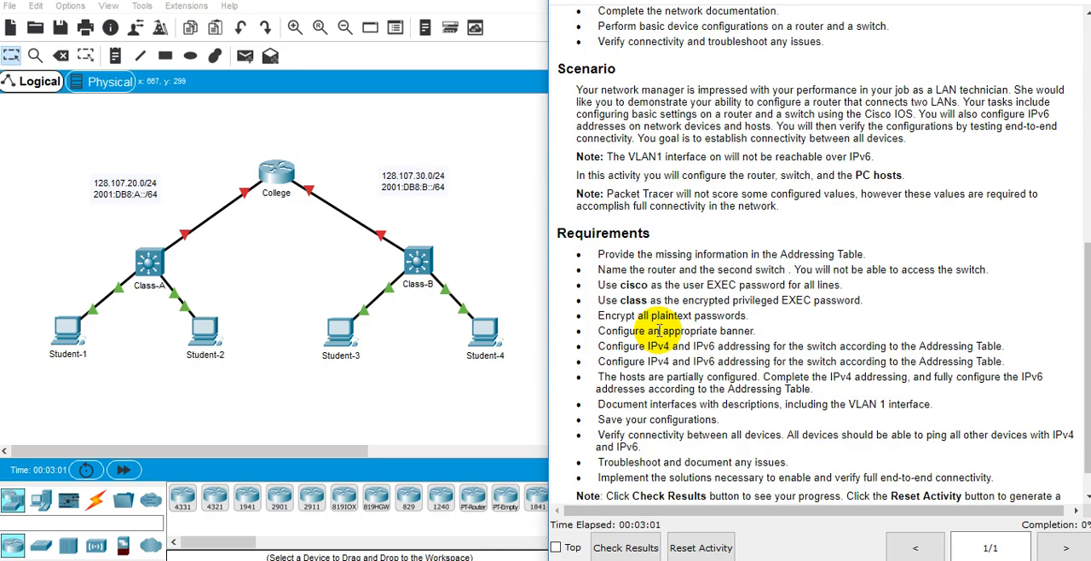
pyautogui.scroll(8, 646, 329)
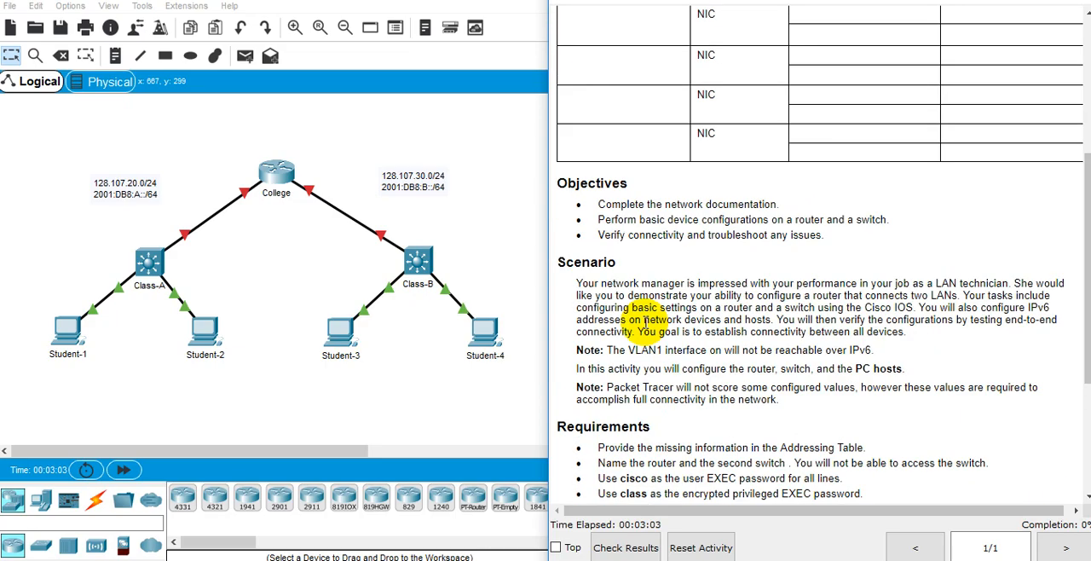
pyautogui.scroll(2, 643, 325)
pyautogui.scroll(-2, 641, 324)
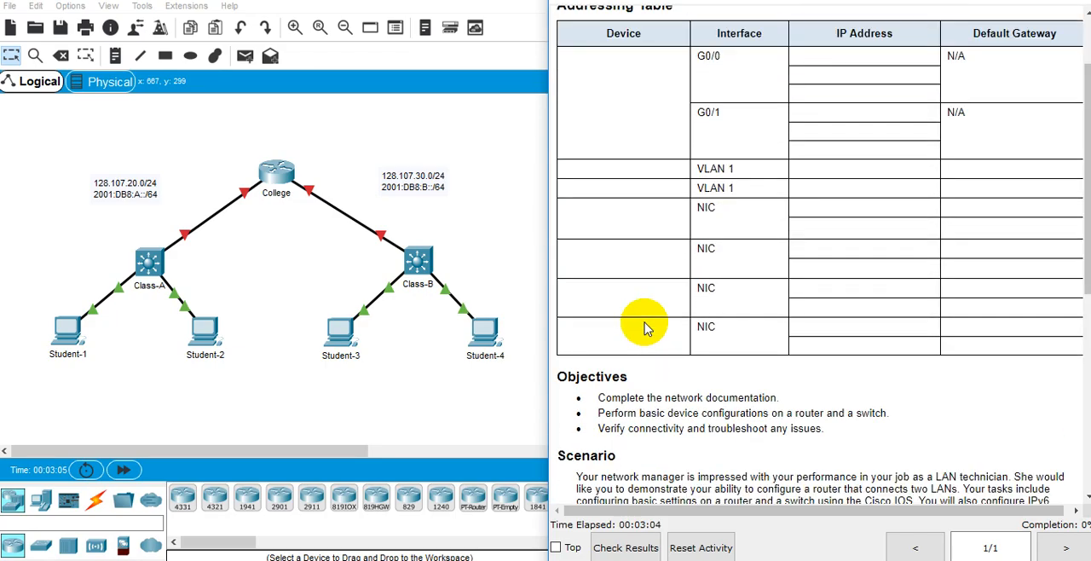
pyautogui.tripleClick(632, 401)
pyautogui.scroll(2, 639, 379)
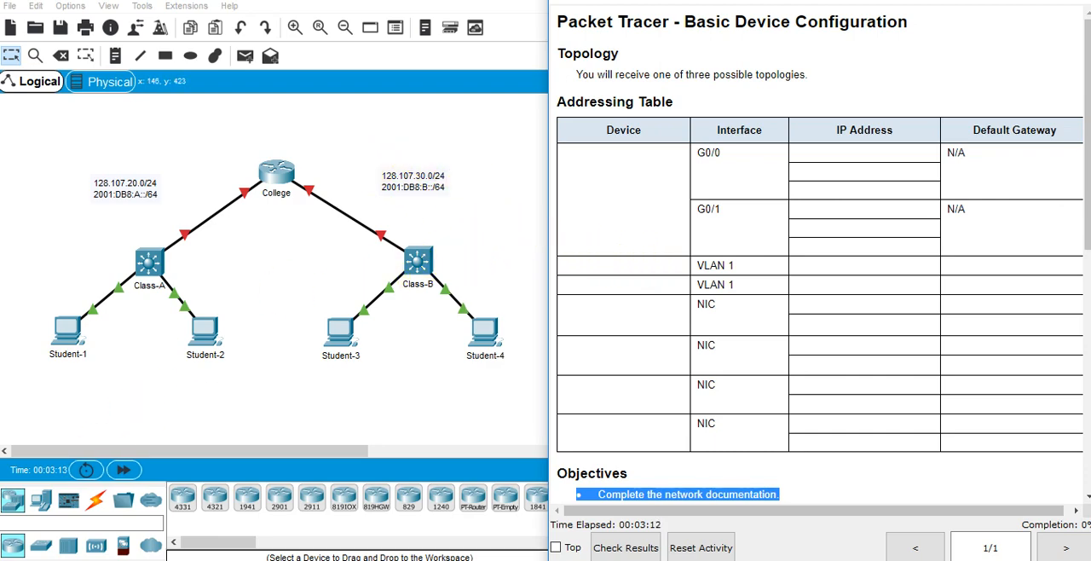
# Switch to Excel with a blank workbook and place its window beside the activity instructions.
pyautogui.click(21, 559)
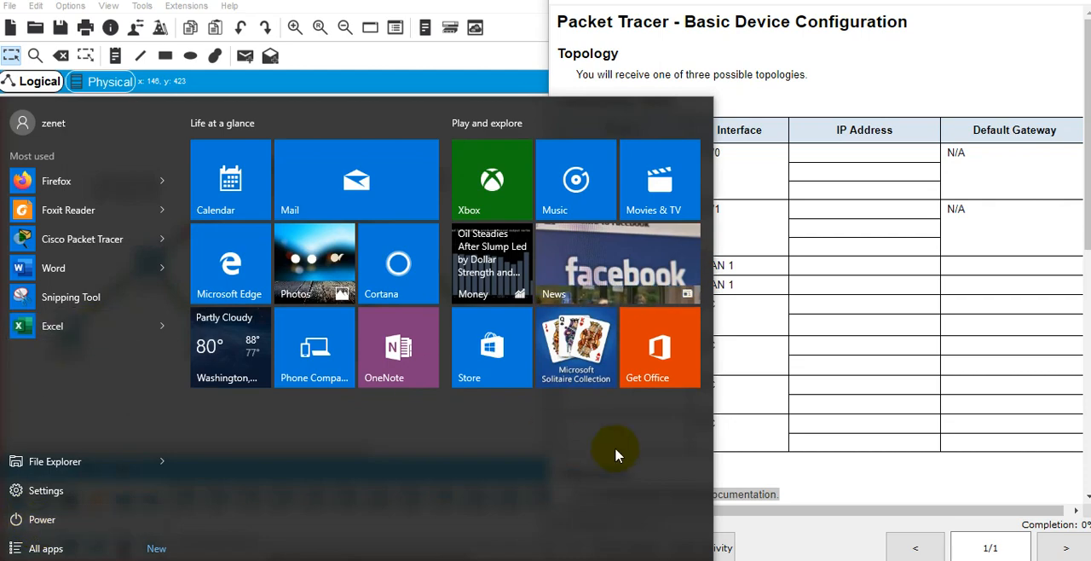
pyautogui.click(36, 326)
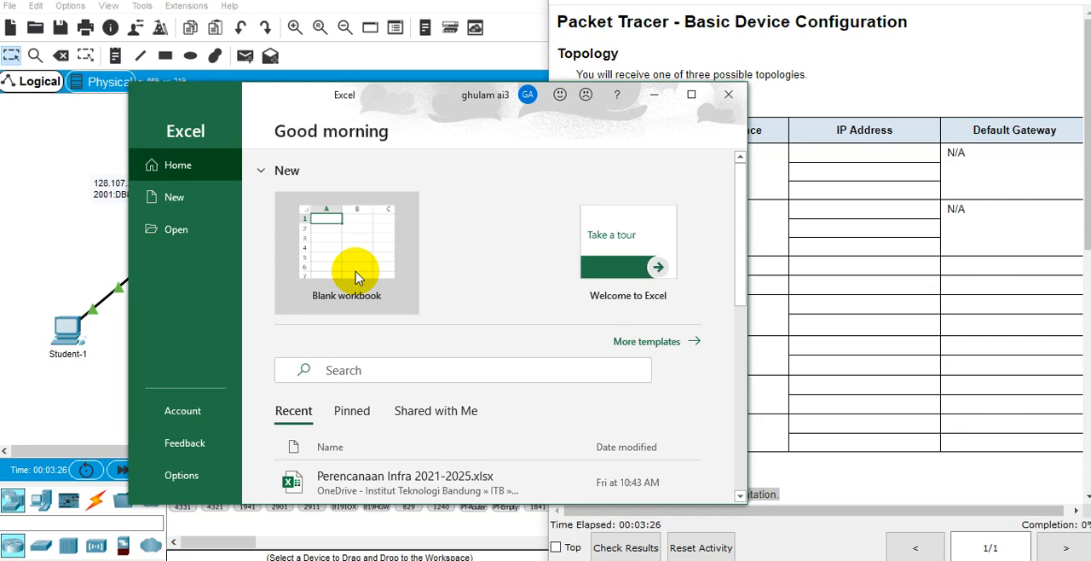
pyautogui.click(355, 266)
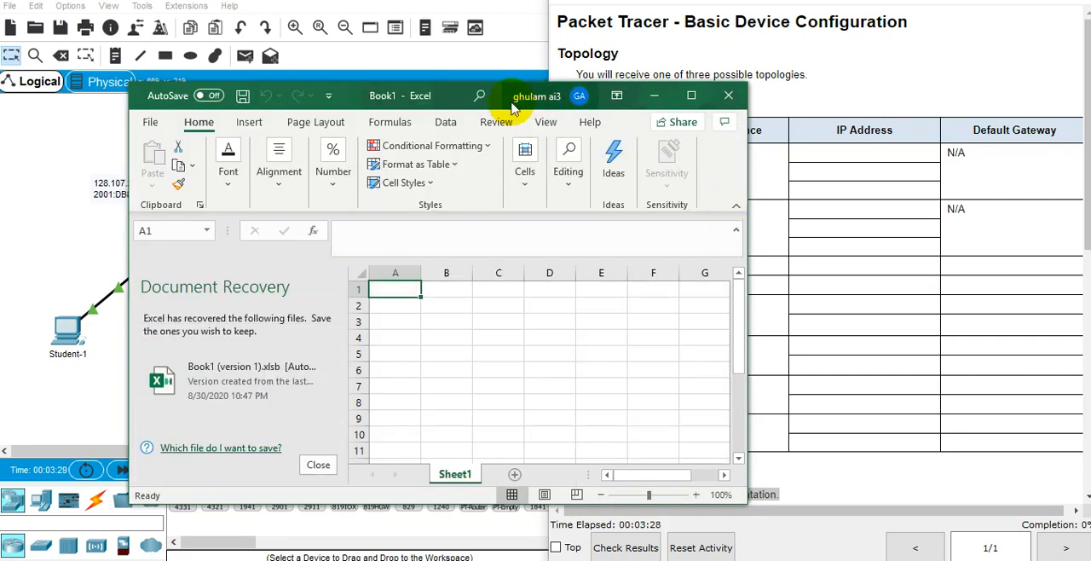
pyautogui.moveTo(516, 97); pyautogui.dragTo(342, 146)
pyautogui.moveTo(768, 223); pyautogui.dragTo(738, 217)
# Copy the whole Addressing Table from the activity instructions into the blank sheet, starting at cell A1.
pyautogui.click(614, 126)
pyautogui.moveTo(606, 130); pyautogui.dragTo(1057, 456)
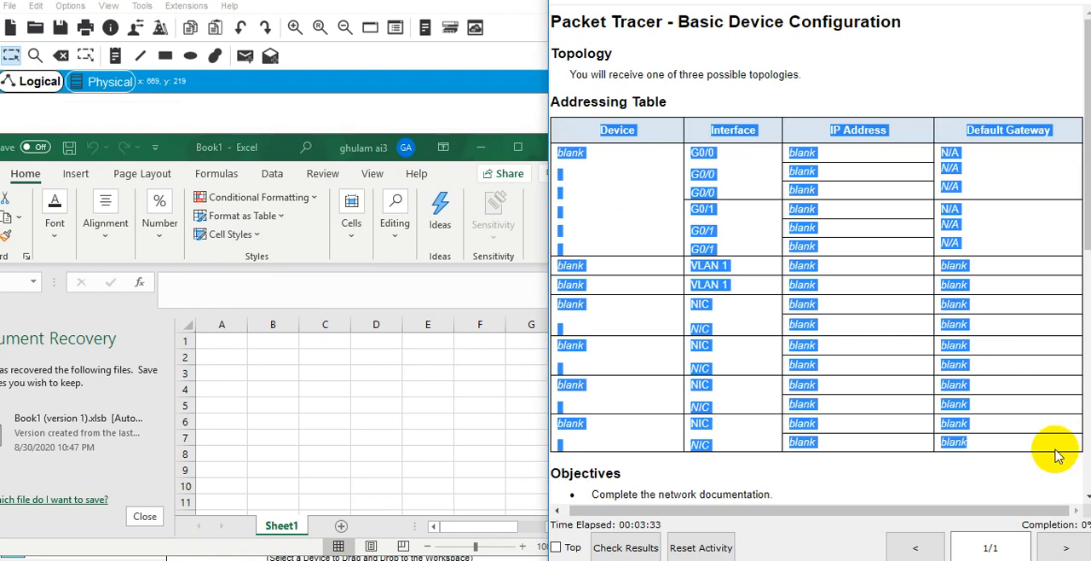
pyautogui.click(220, 338)
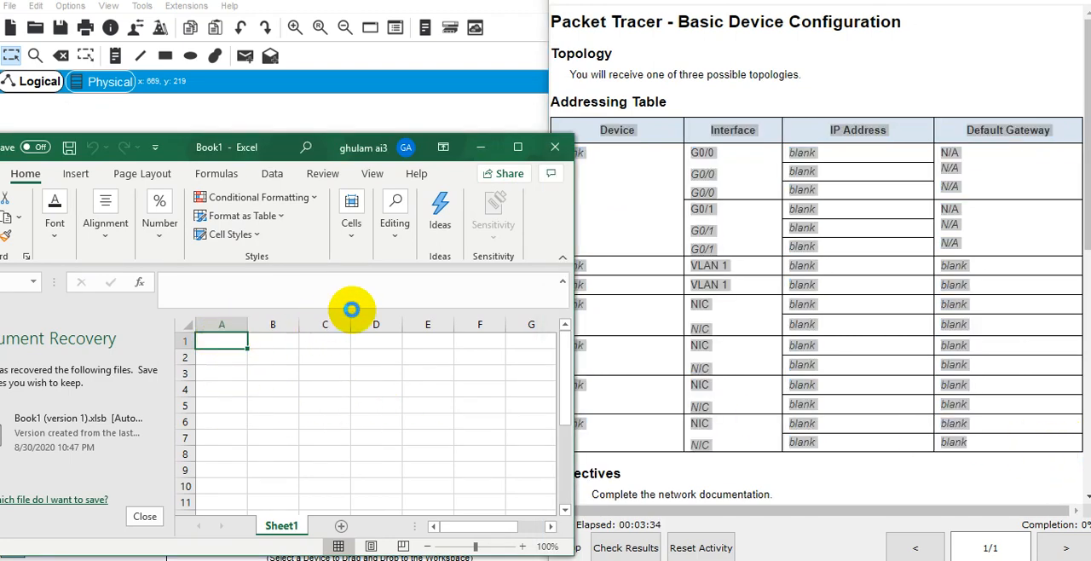
pyautogui.hotkey('ctrl', 'v')
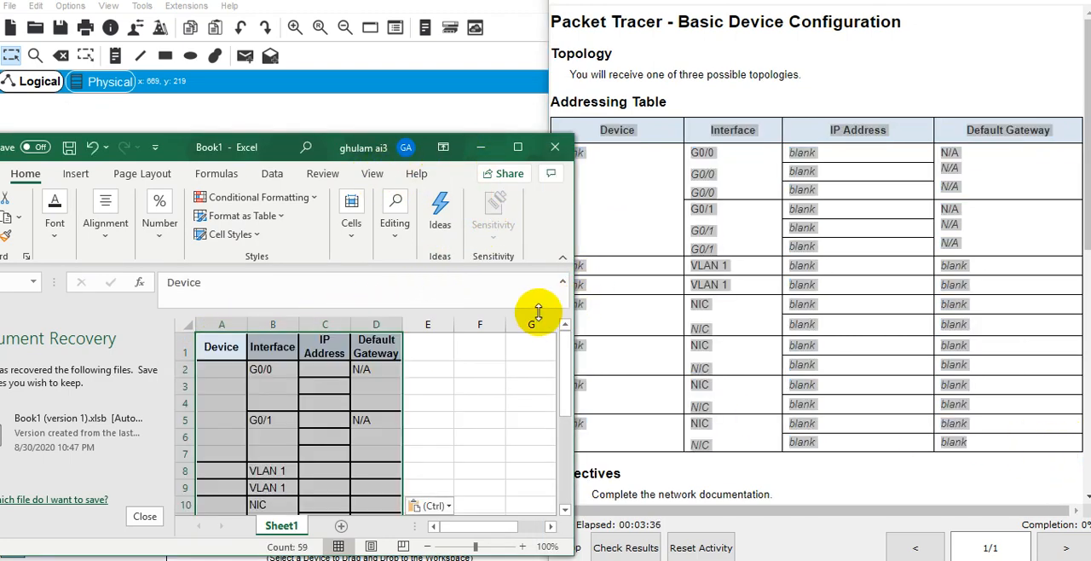
# Enlarge and reposition the workbook window, and close Document Recovery, removing the recovered files.
pyautogui.moveTo(573, 254); pyautogui.dragTo(1079, 267)
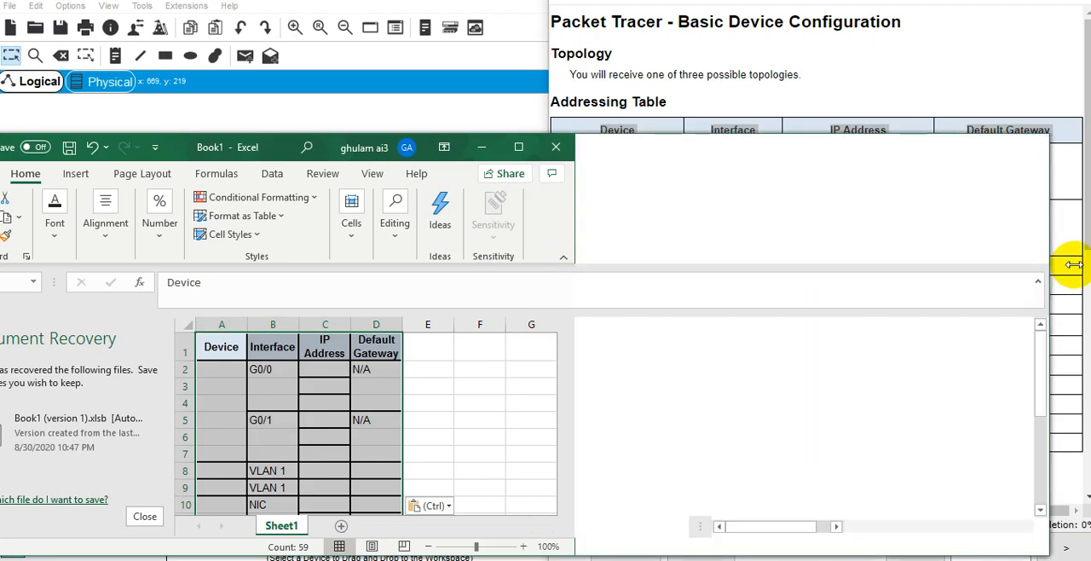
pyautogui.moveTo(353, 145); pyautogui.dragTo(572, 94)
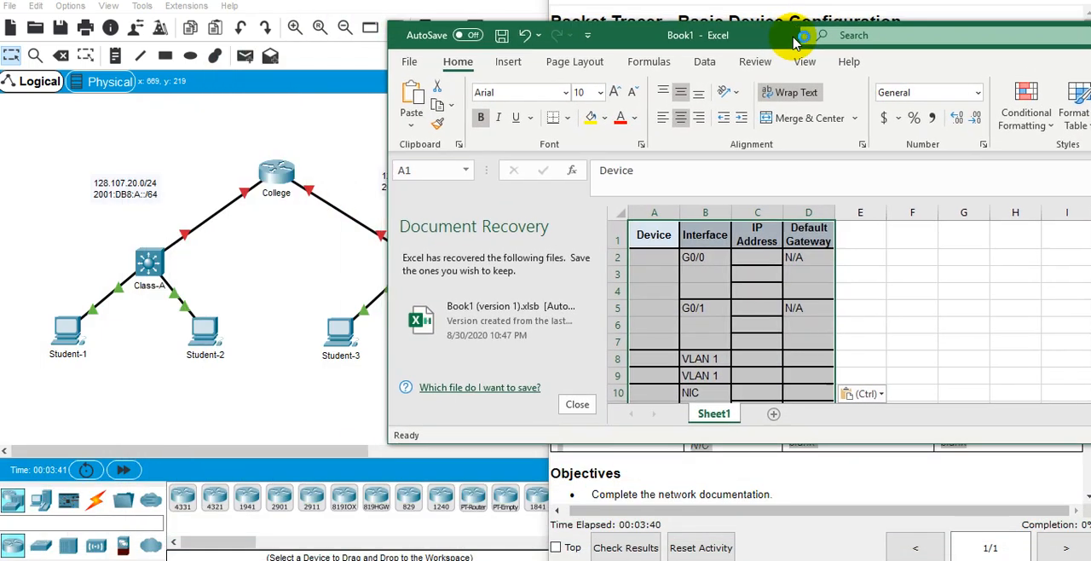
pyautogui.click(594, 409)
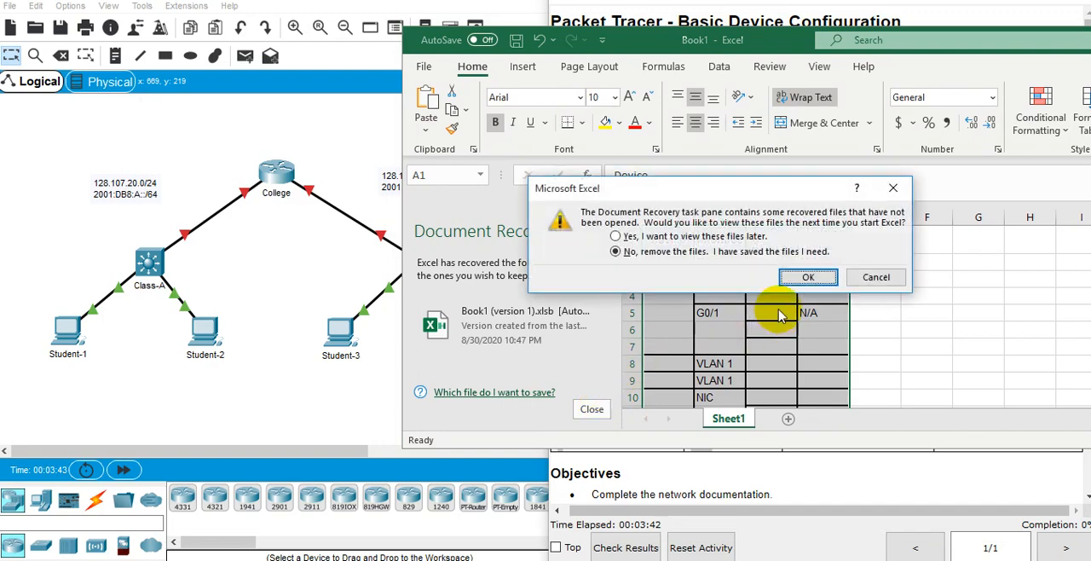
pyautogui.click(770, 276)
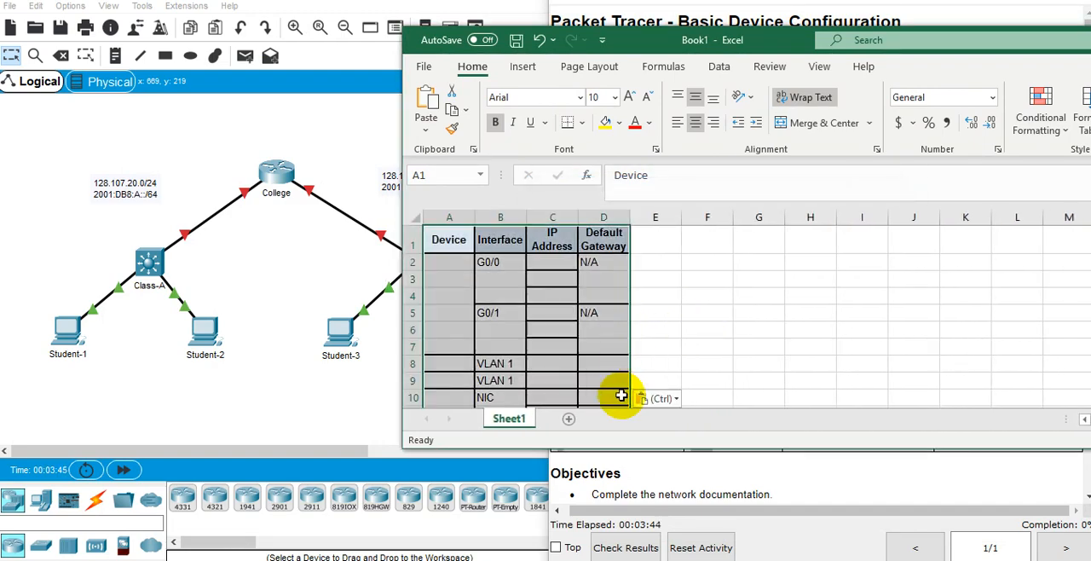
pyautogui.moveTo(634, 449); pyautogui.dragTo(634, 529)
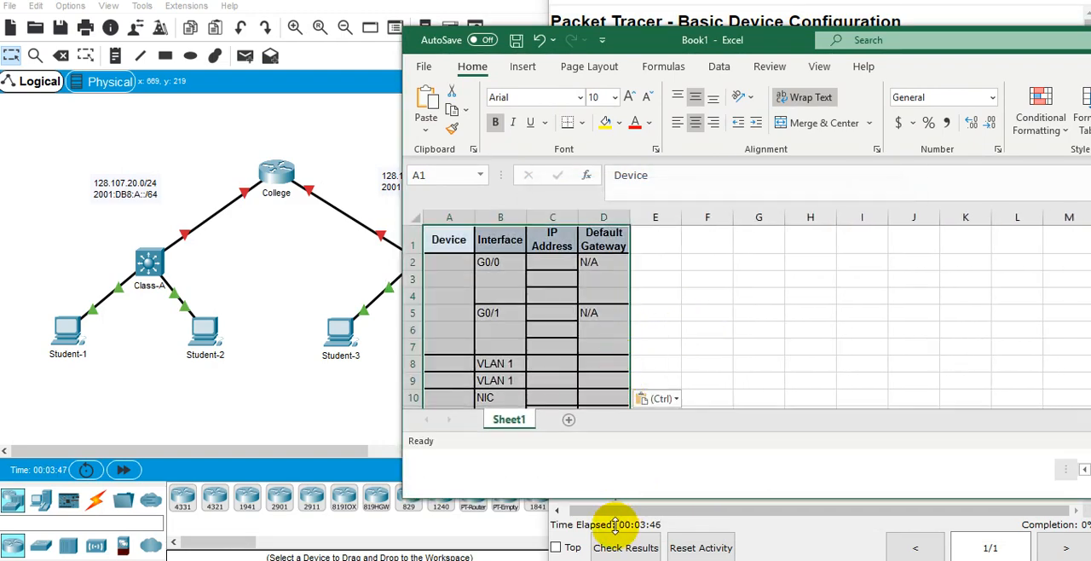
# Widen the Device, IP Address and Default Gateway columns of the pasted table.
pyautogui.moveTo(630, 218); pyautogui.dragTo(668, 217)
pyautogui.moveTo(578, 217); pyautogui.dragTo(611, 218)
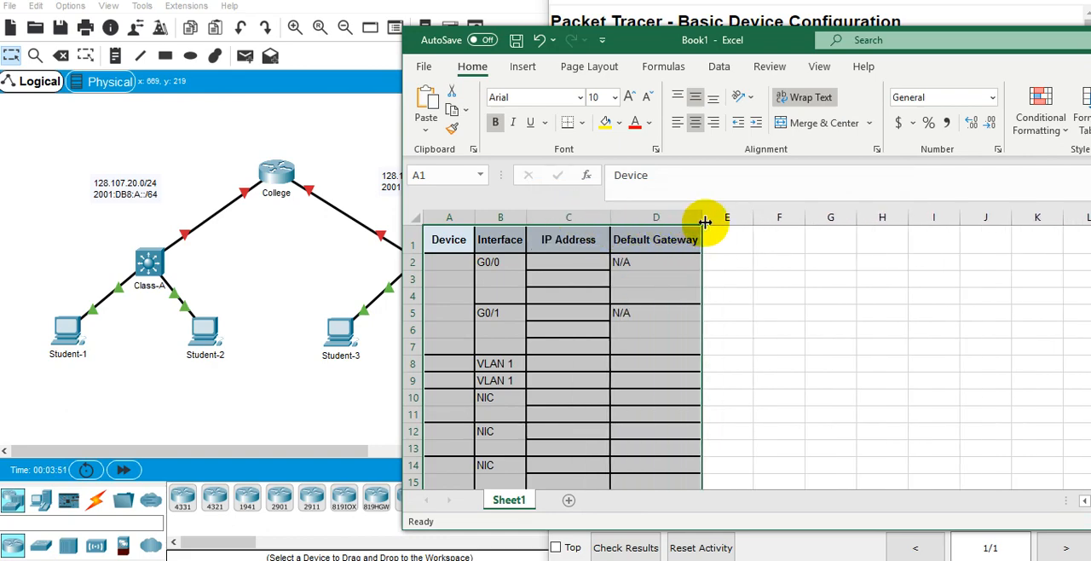
pyautogui.moveTo(703, 219); pyautogui.dragTo(741, 218)
pyautogui.moveTo(474, 222); pyautogui.dragTo(565, 218)
pyautogui.click(766, 377)
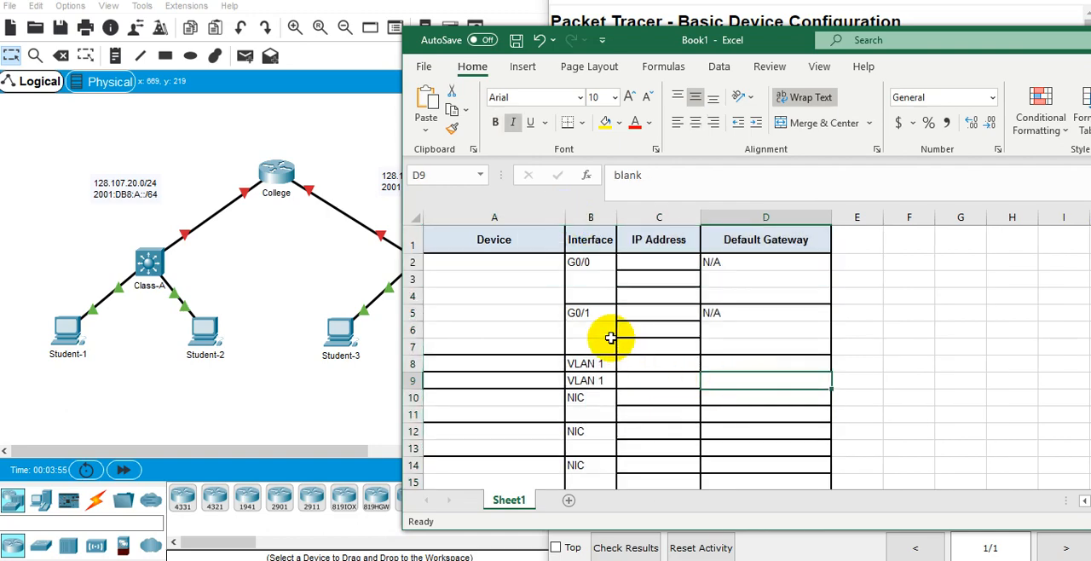
pyautogui.scroll(-1, 516, 272)
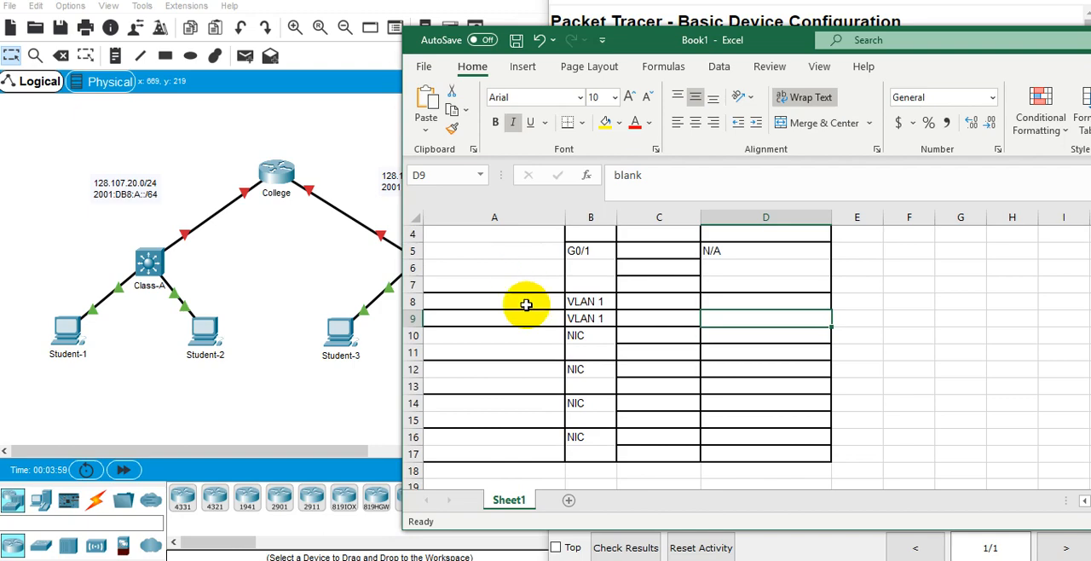
pyautogui.scroll(1, 501, 340)
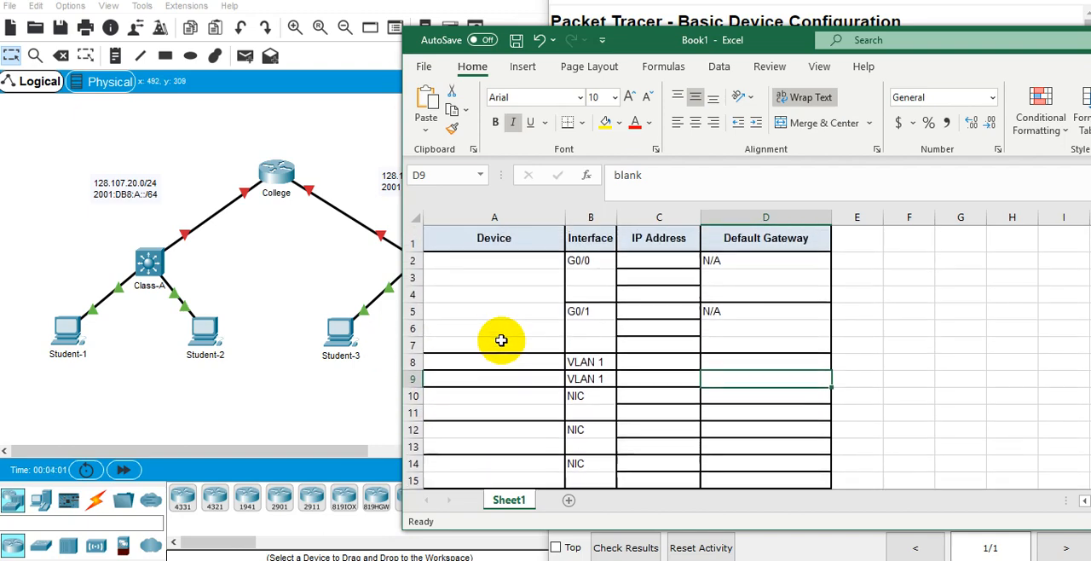
pyautogui.scroll(-2, 501, 340)
pyautogui.scroll(1, 500, 341)
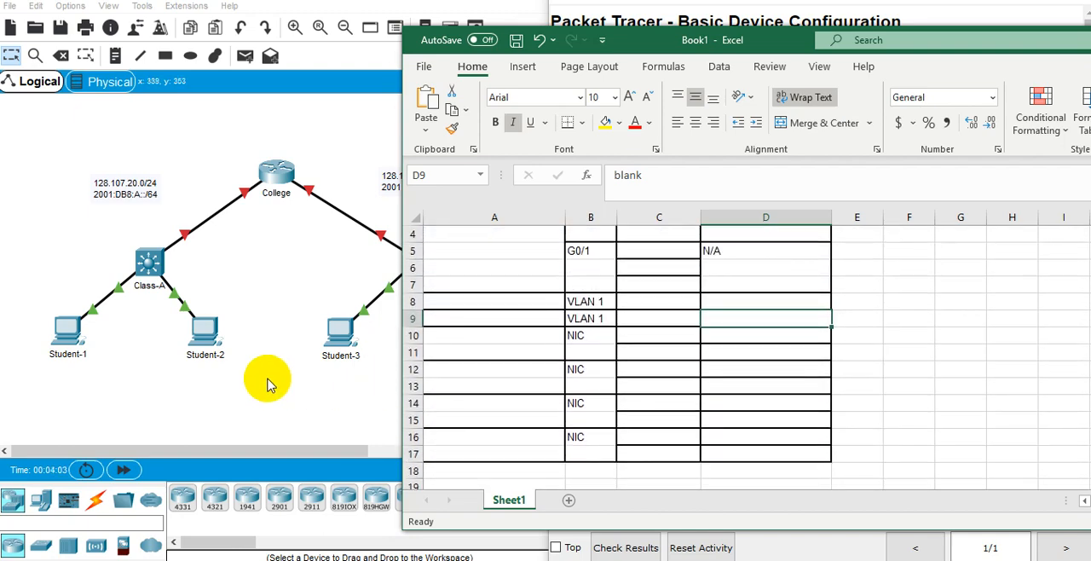
pyautogui.click(504, 351)
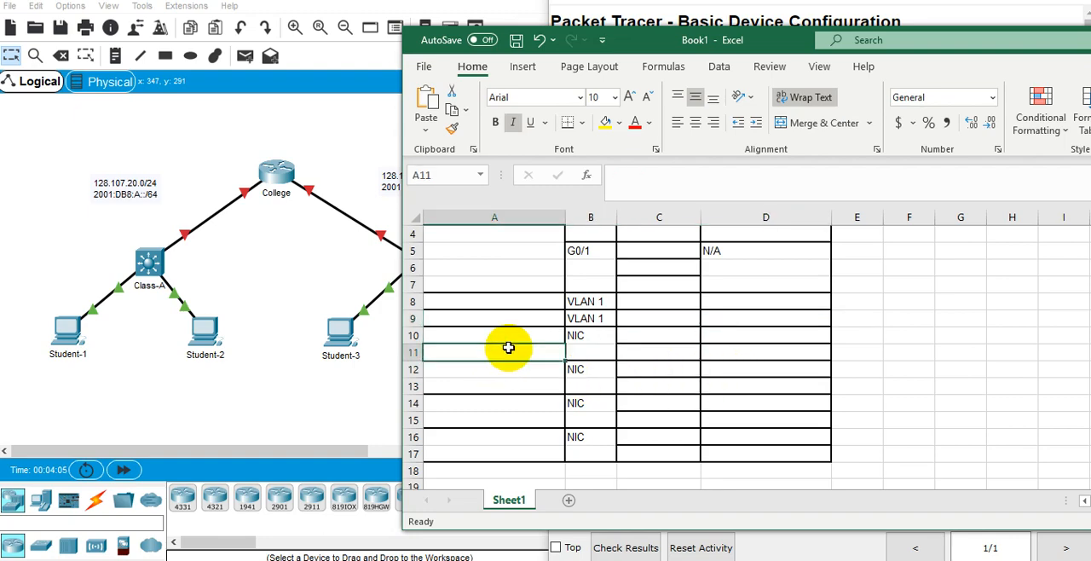
pyautogui.click(512, 337)
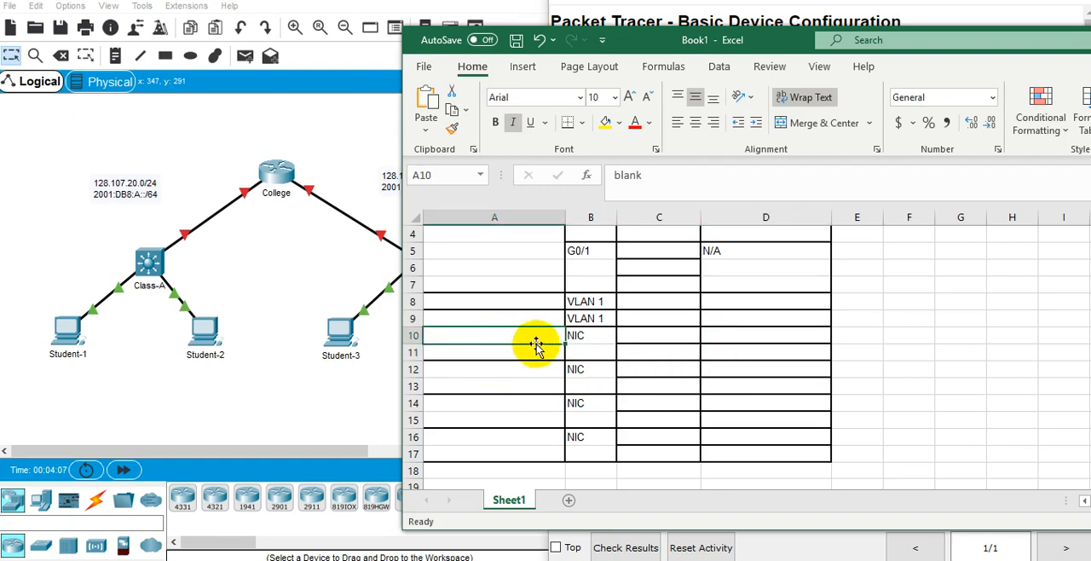
pyautogui.write('St')
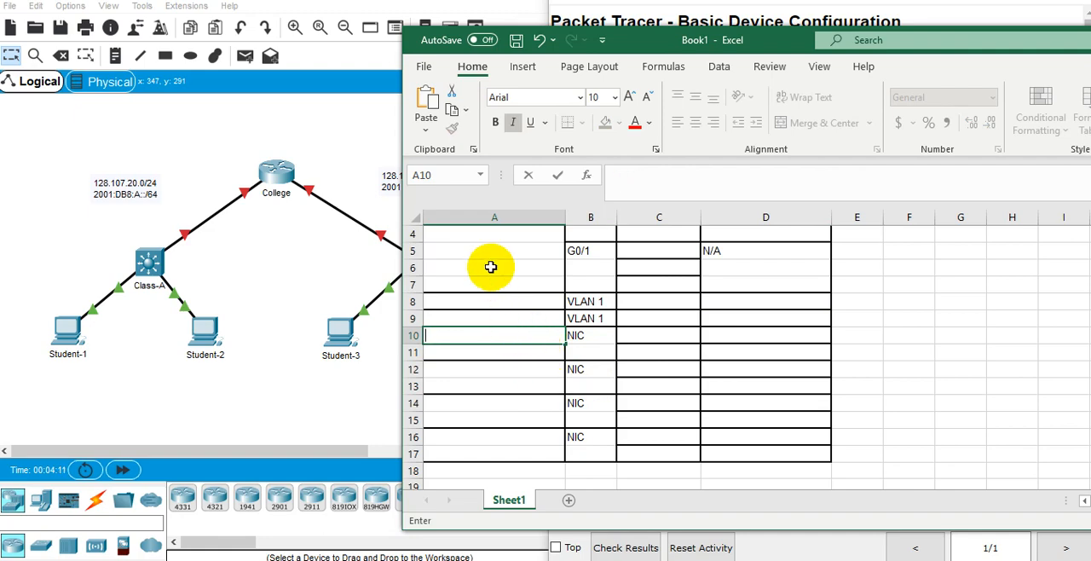
pyautogui.click(494, 217)
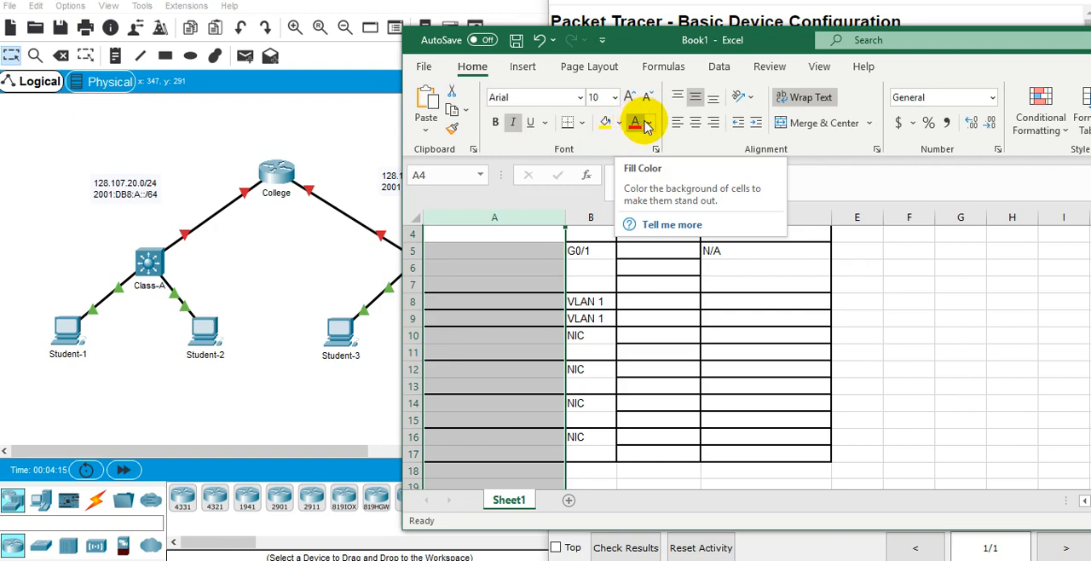
pyautogui.click(494, 389)
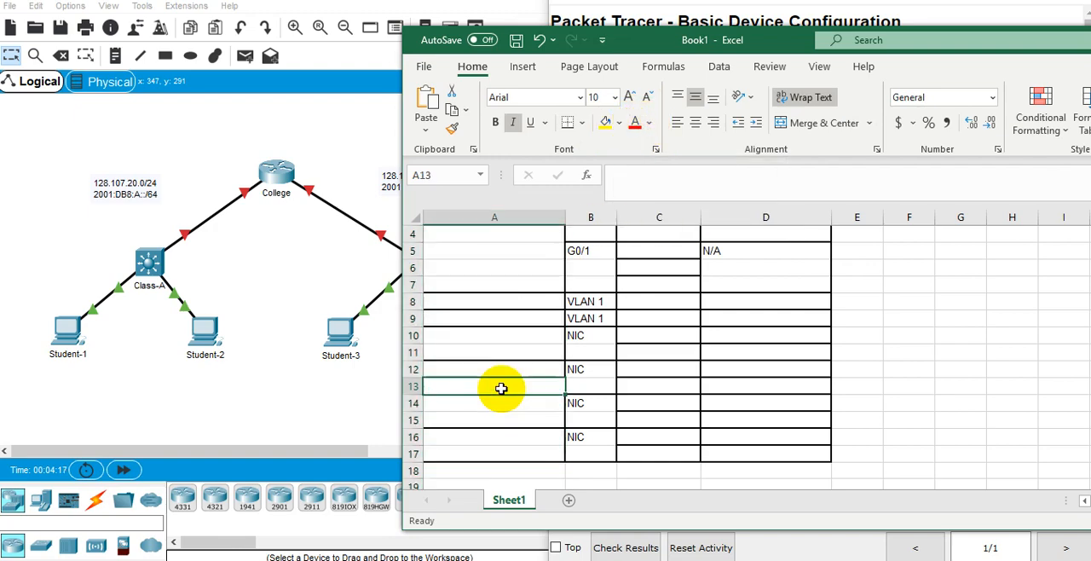
# Enter "student 1" as the device name in cell A12.
pyautogui.click(493, 368)
pyautogui.write('student 1')
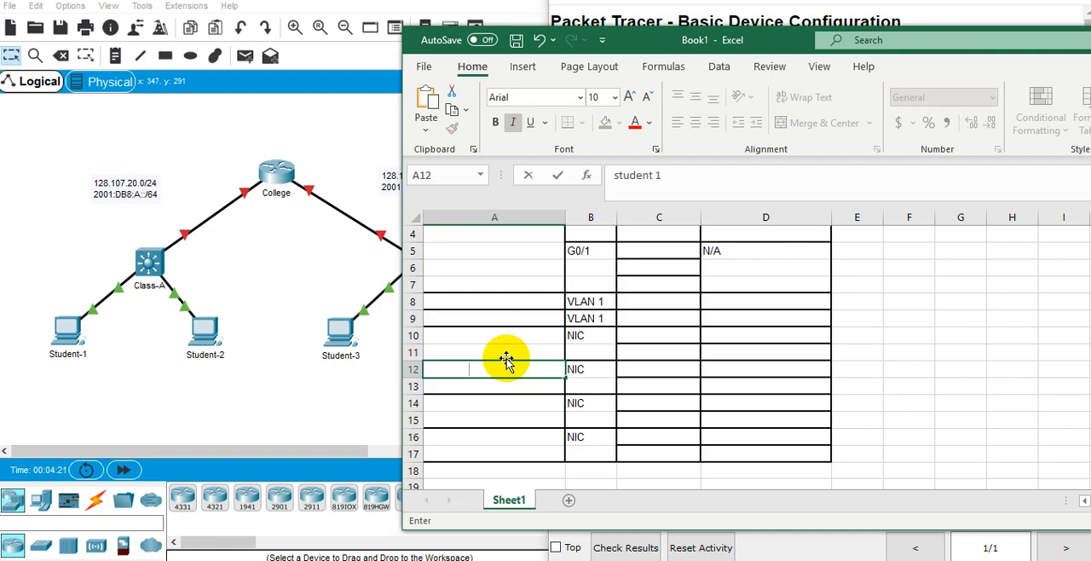
pyautogui.press('Return')
pyautogui.press('Up')
pyautogui.press('Up')
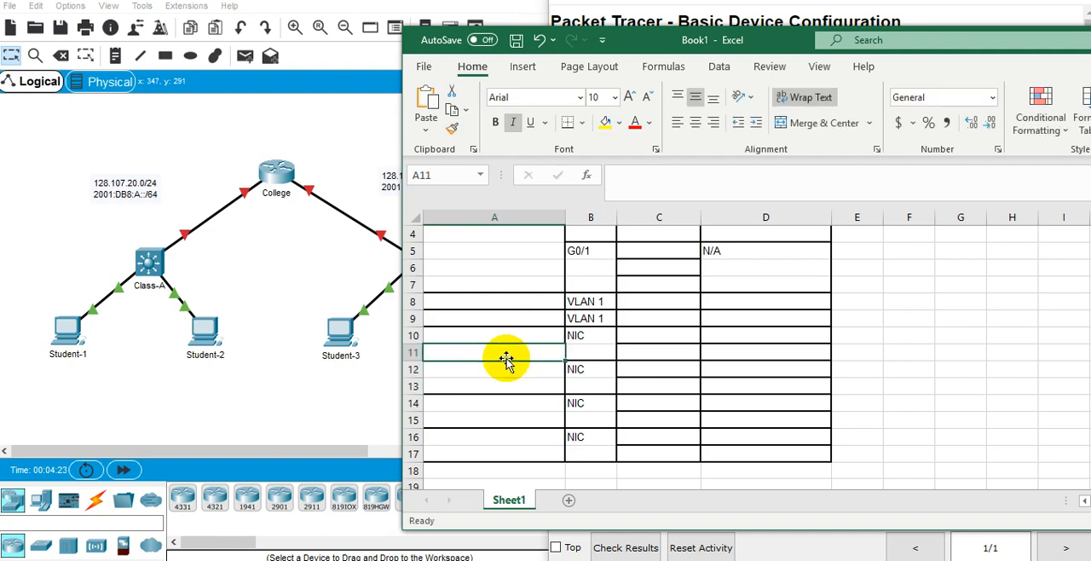
pyautogui.press('Down')
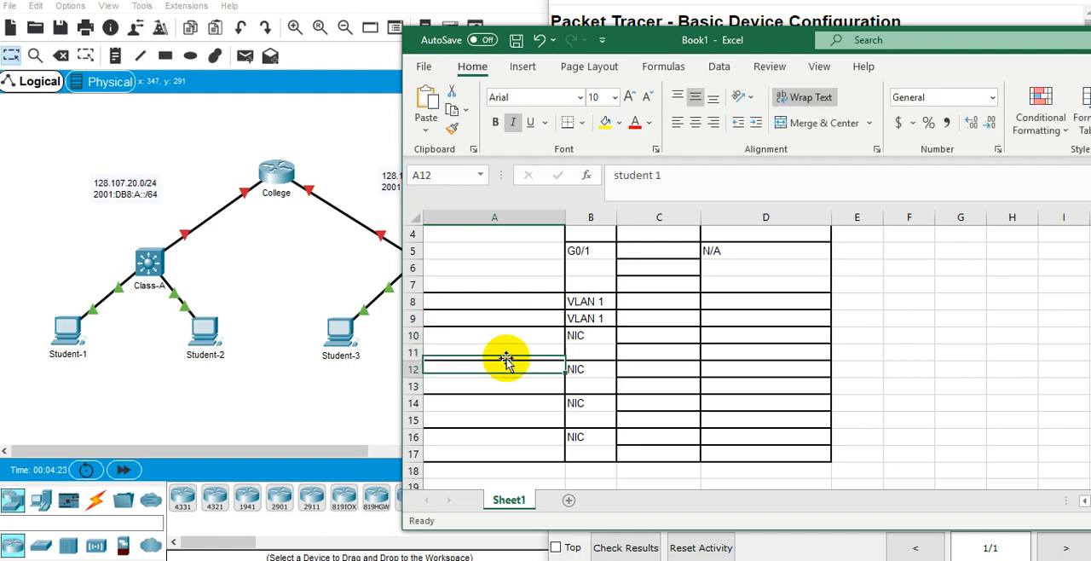
# Set the font colour of cell A12 and the whole Device column to black.
pyautogui.click(649, 124)
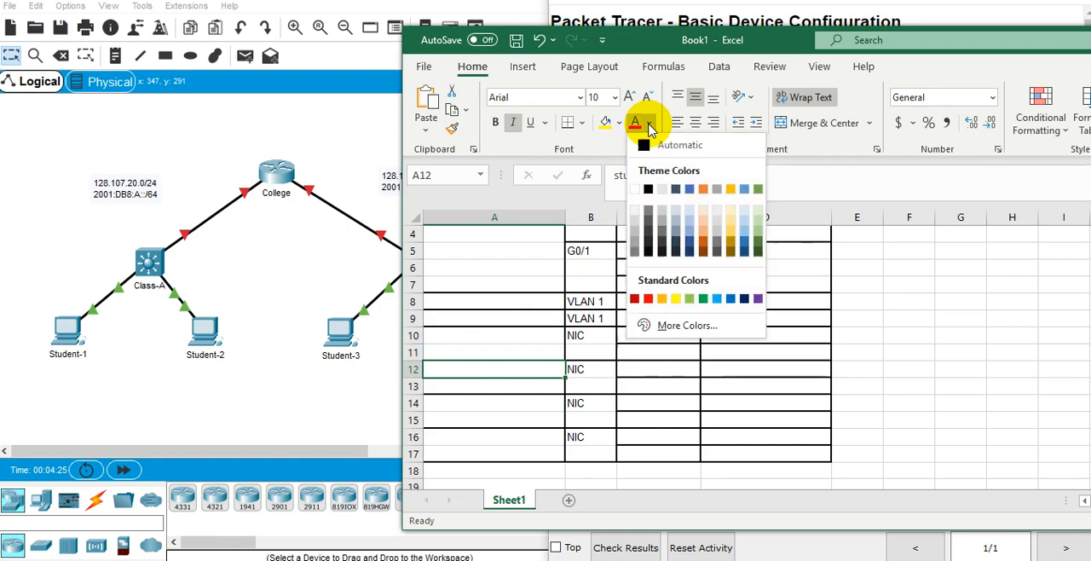
pyautogui.click(648, 189)
pyautogui.click(522, 216)
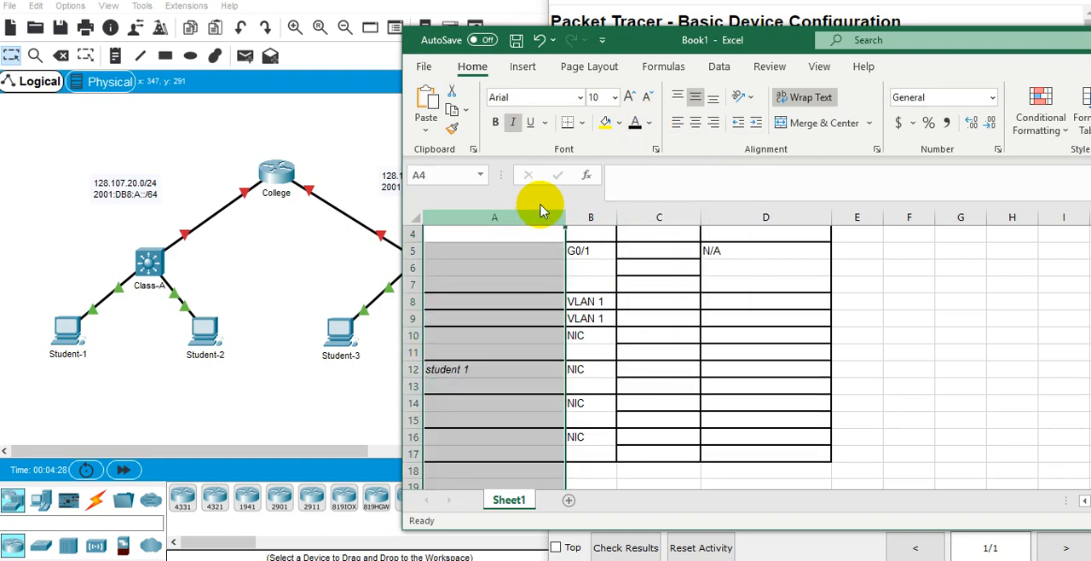
pyautogui.click(634, 122)
pyautogui.click(476, 452)
pyautogui.scroll(1, 512, 358)
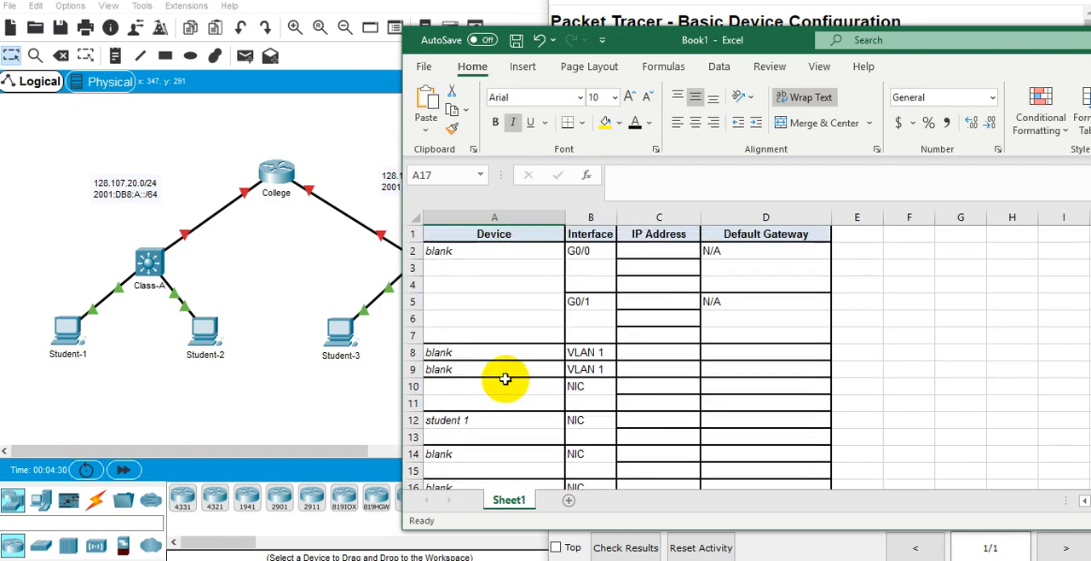
pyautogui.scroll(-1, 502, 375)
pyautogui.click(512, 369)
pyautogui.doubleClick(490, 404)
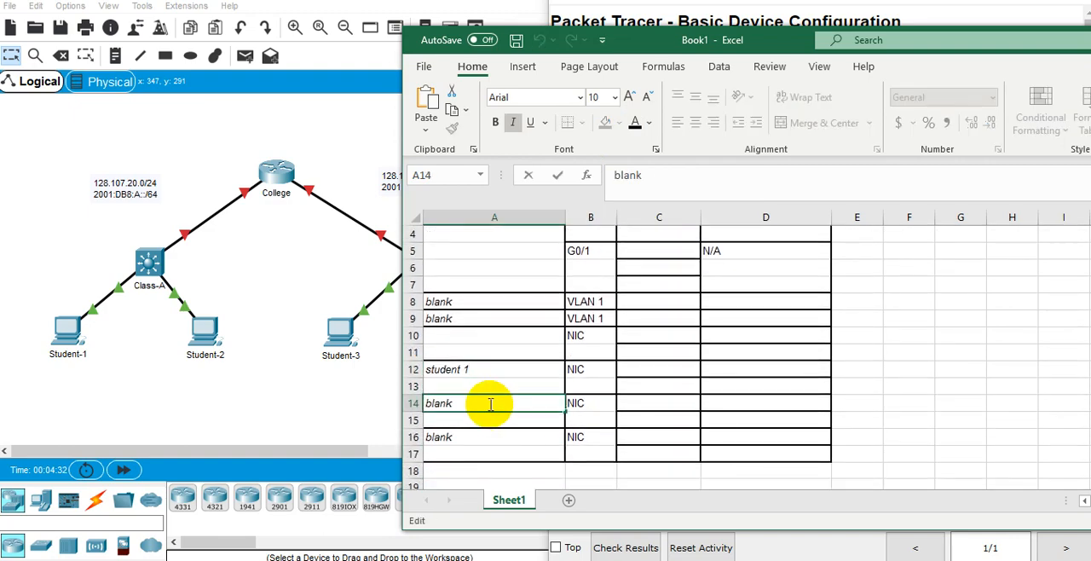
pyautogui.press('BackSpace')
pyautogui.press('BackSpace')
pyautogui.press('BackSpace')
pyautogui.press('BackSpace')
pyautogui.press('Escape')
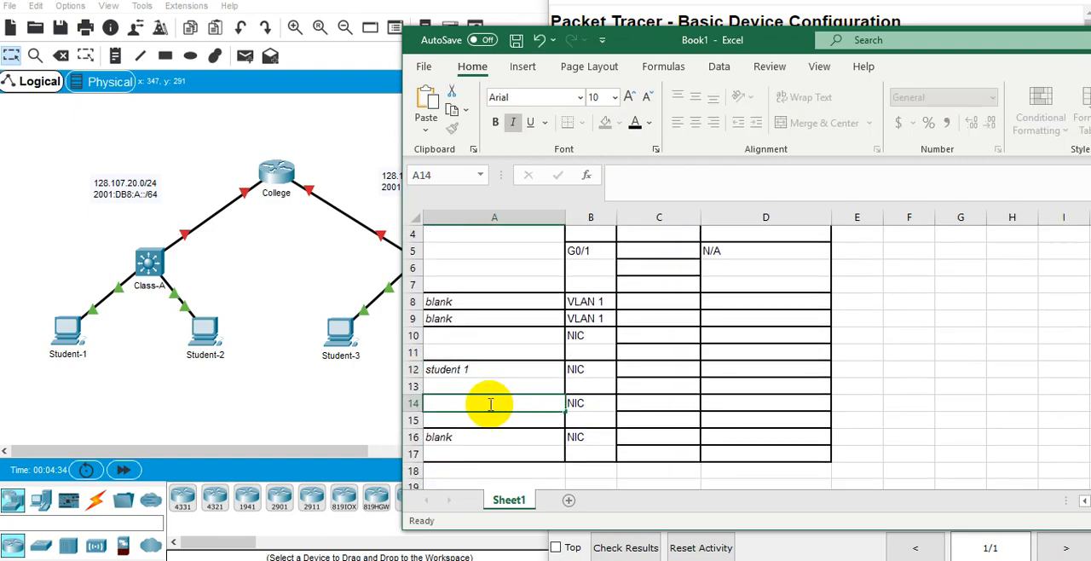
# Enter "student 1" as the device name in cell A10 and change the name in A12 to "student 2".
pyautogui.click(440, 337)
pyautogui.write('student 1')
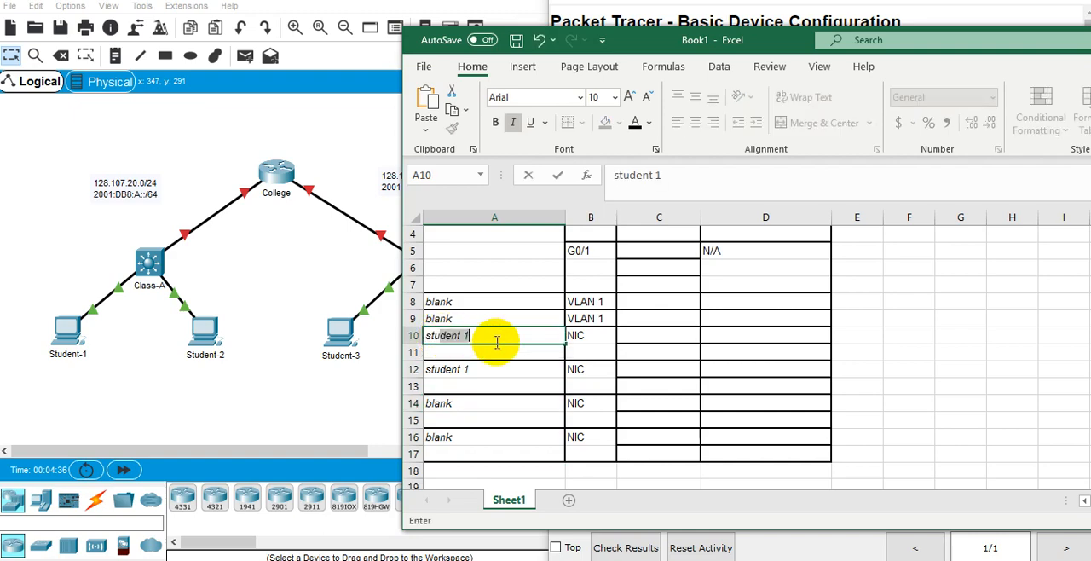
pyautogui.press('Return')
pyautogui.press('Down')
pyautogui.press('Down')
pyautogui.press('Up')
pyautogui.press('F2')
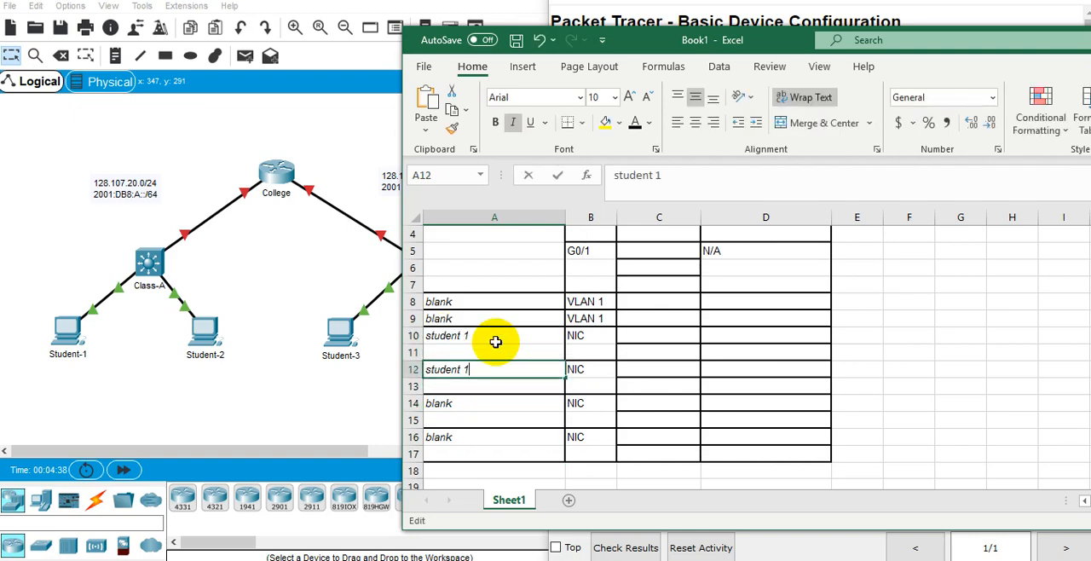
pyautogui.press('BackSpace')
pyautogui.write('2')
pyautogui.press('Return')
# Replace the placeholders in Device cells A14 and A16 with "student 3" and "student 4".
pyautogui.press('Down')
pyautogui.press('F2')
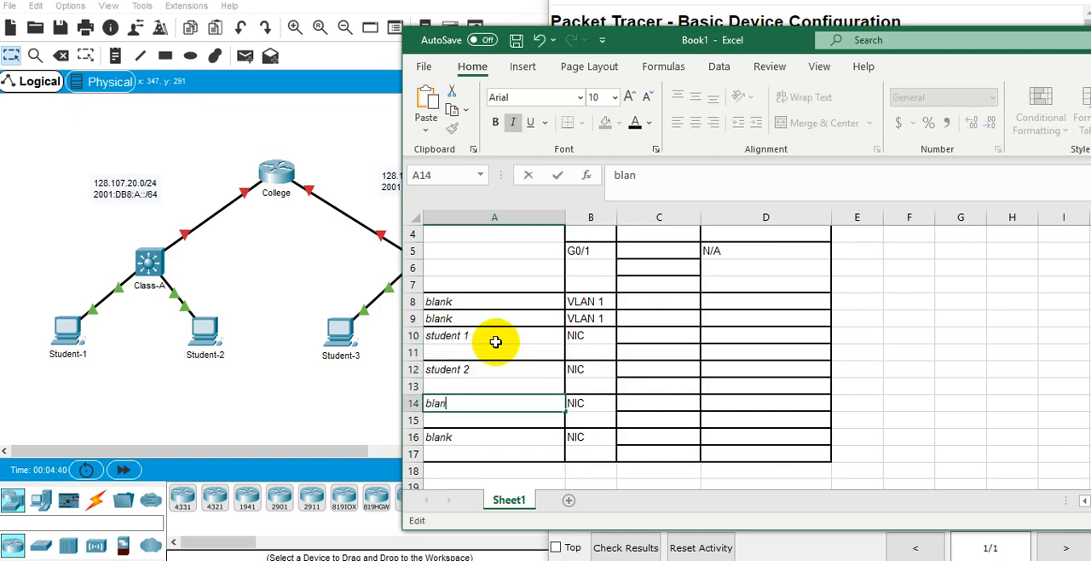
pyautogui.press('BackSpace')
pyautogui.press('BackSpace')
pyautogui.press('BackSpace')
pyautogui.press('BackSpace')
pyautogui.press('BackSpace')
pyautogui.write('student 3')
pyautogui.press('Return')
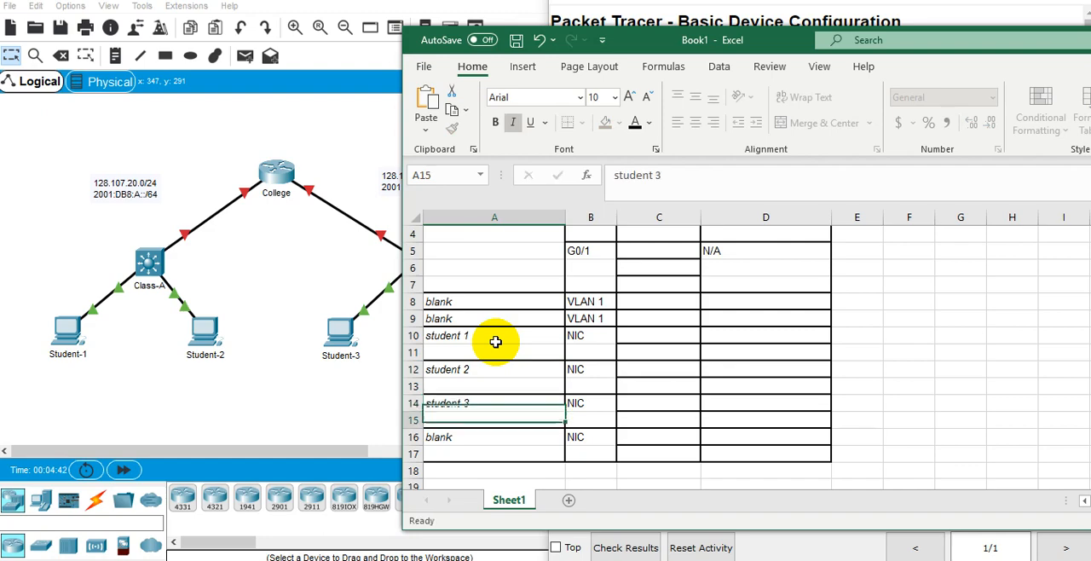
pyautogui.press('Down')
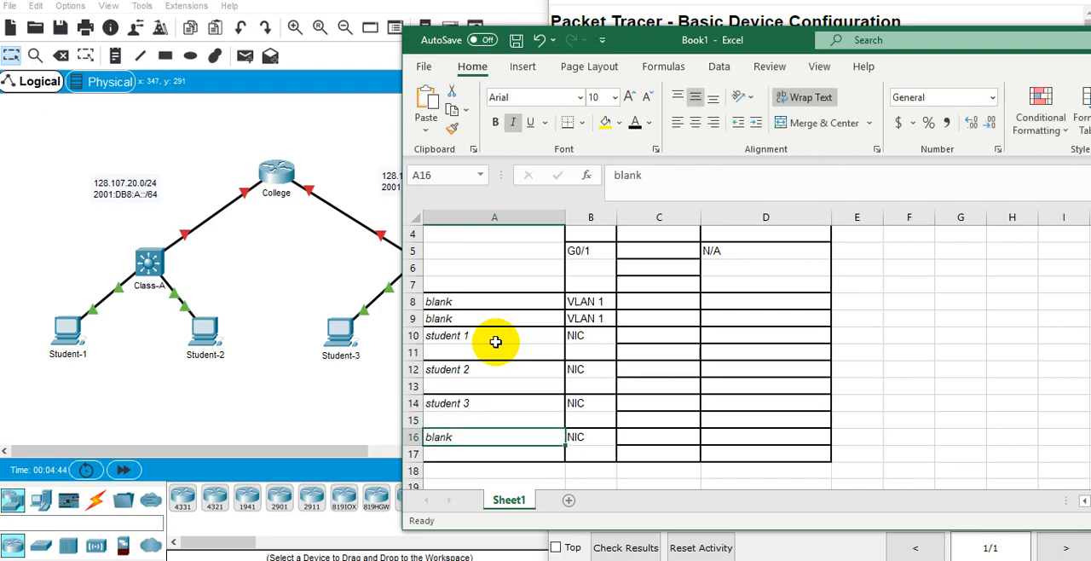
pyautogui.write('student 4')
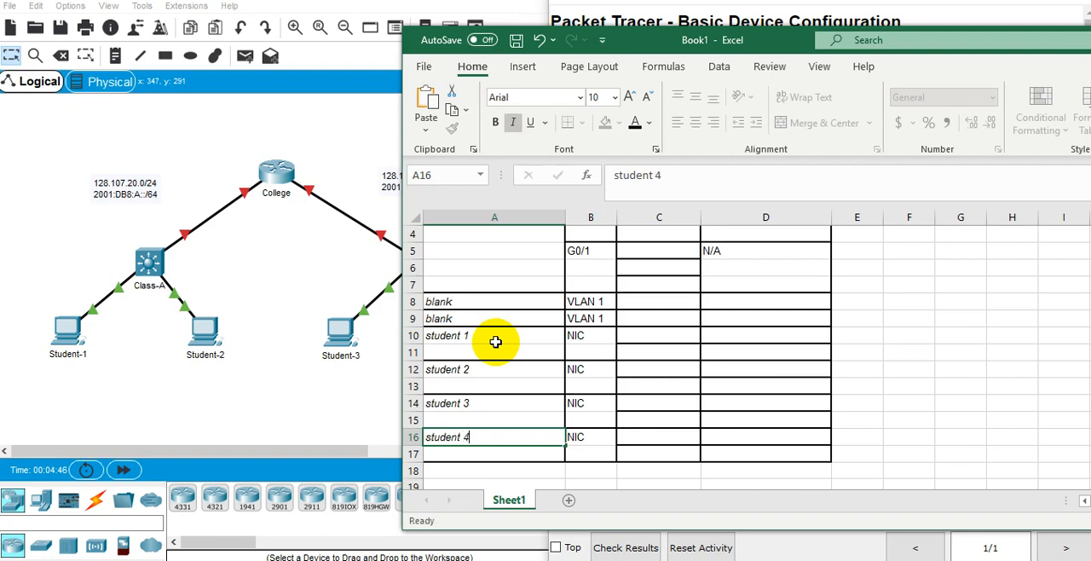
pyautogui.press('Return')
pyautogui.press('Up')
pyautogui.press('Up')
pyautogui.press('Up')
pyautogui.press('Up')
pyautogui.press('Right')
pyautogui.press('Up')
pyautogui.press('Up')
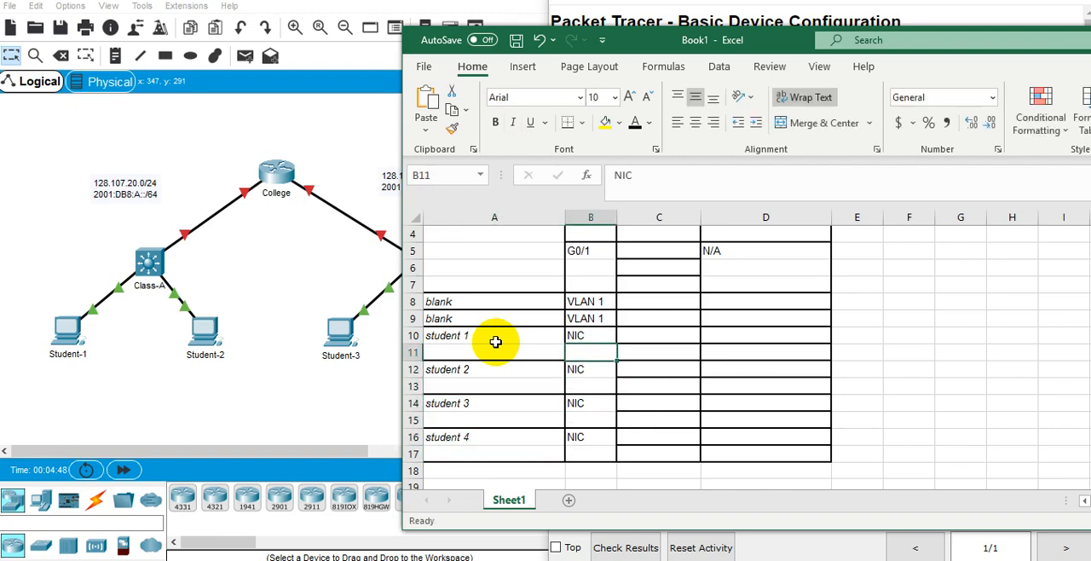
pyautogui.press('Up')
pyautogui.press('Right')
pyautogui.press('Right')
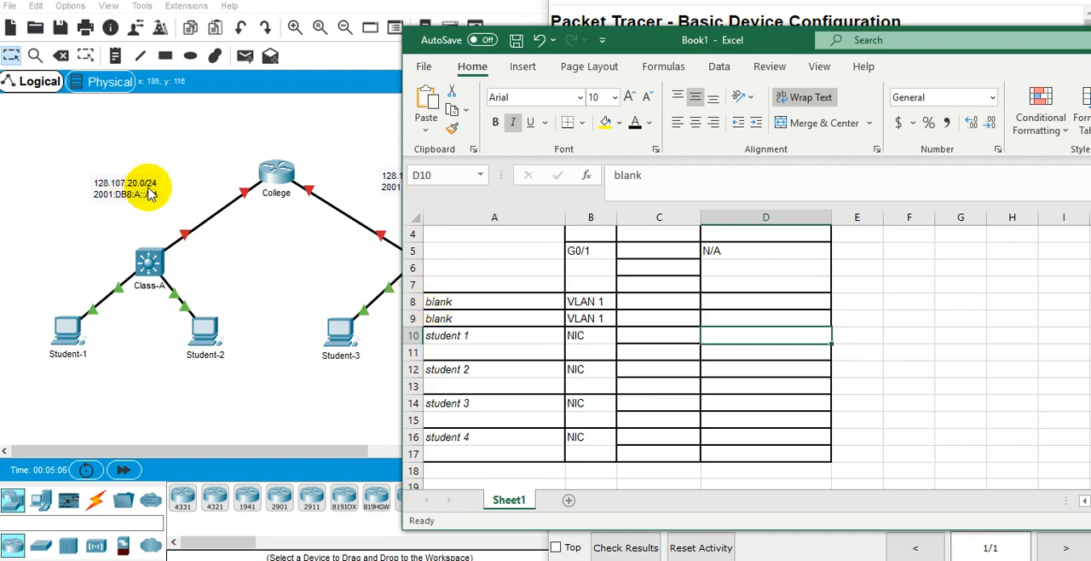
pyautogui.click(629, 338)
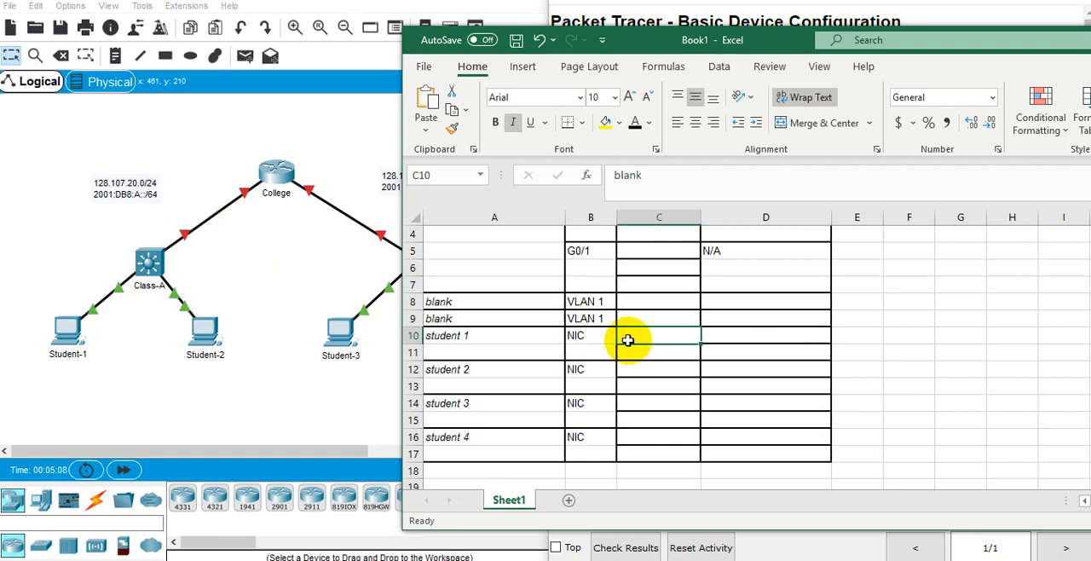
pyautogui.doubleClick(631, 338)
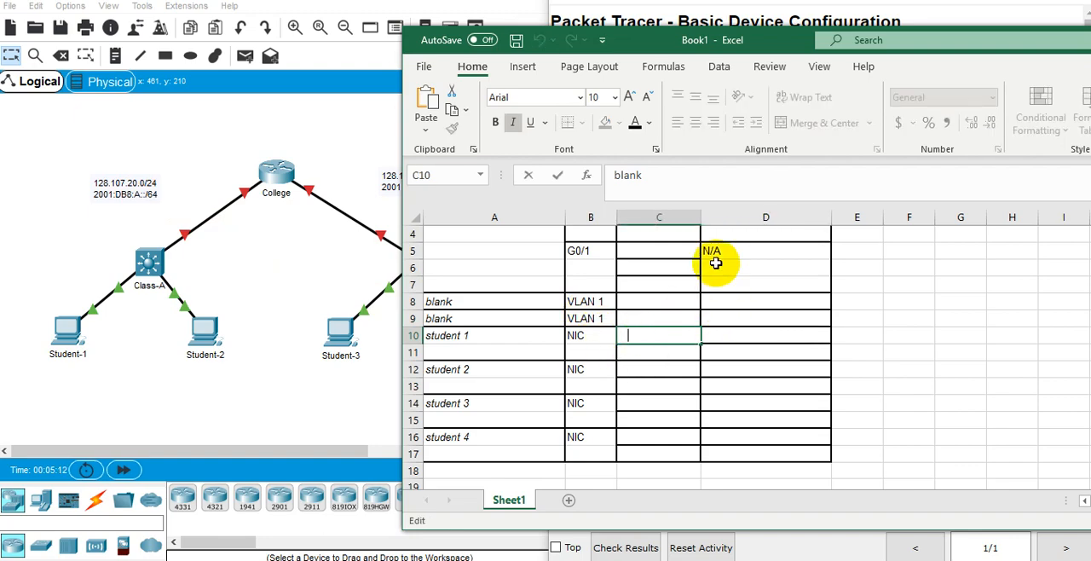
pyautogui.write('128')
pyautogui.doubleClick(695, 341)
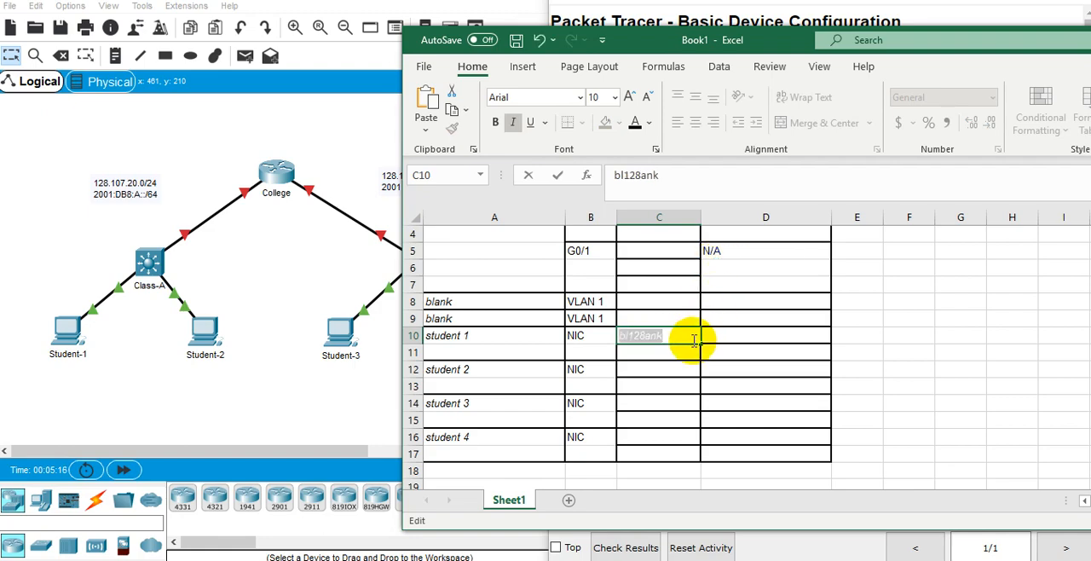
pyautogui.press('Escape')
# Set the font colour of the IP Address column to black.
pyautogui.click(660, 218)
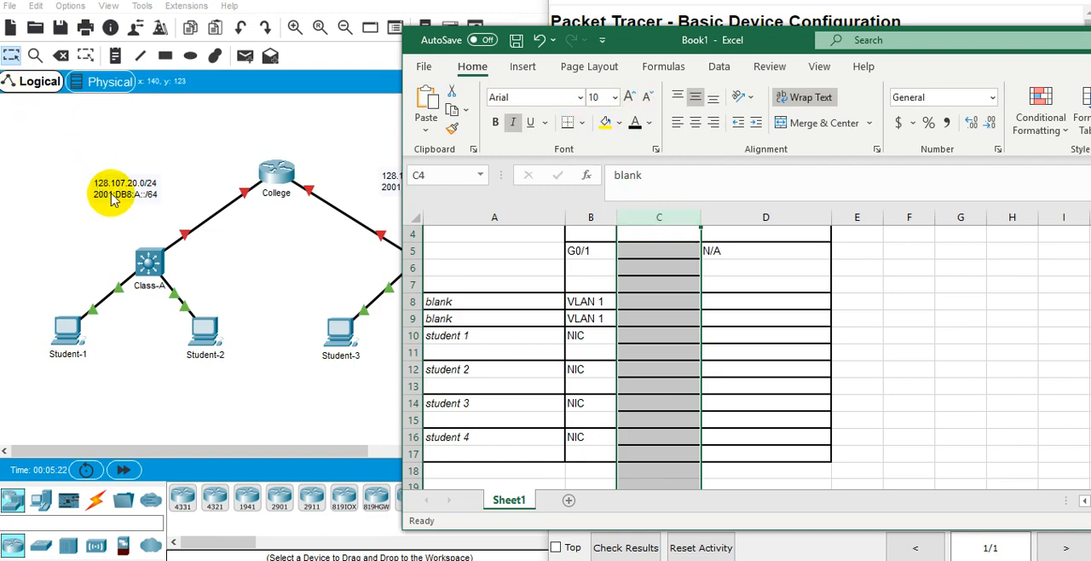
pyautogui.click(635, 123)
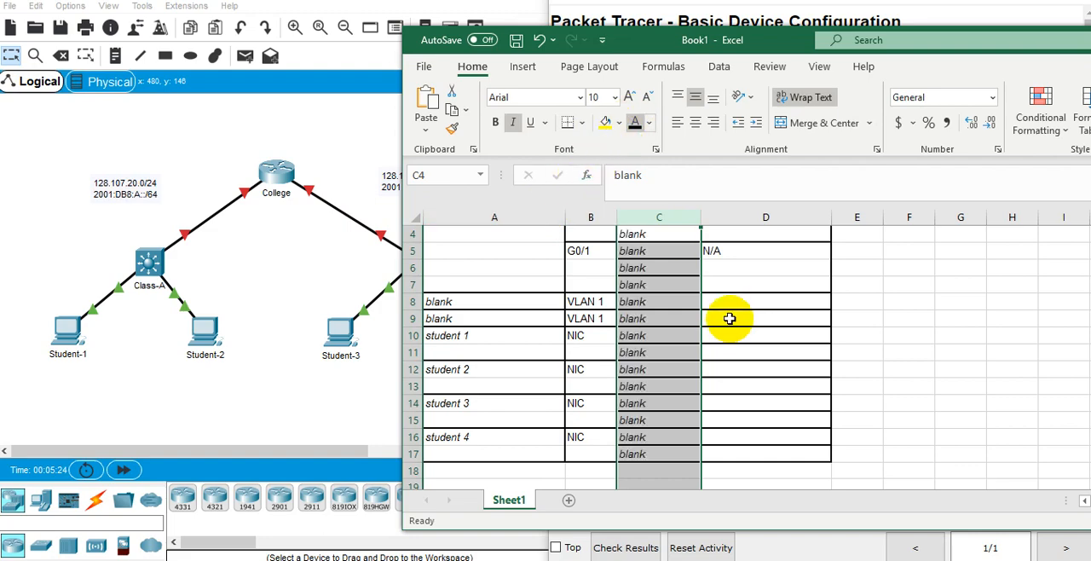
pyautogui.click(676, 315)
# Enter 128.107.20.10/24 as student 1's IP address in C10 and widen the IP Address column to fit it on one line.
pyautogui.doubleClick(679, 333)
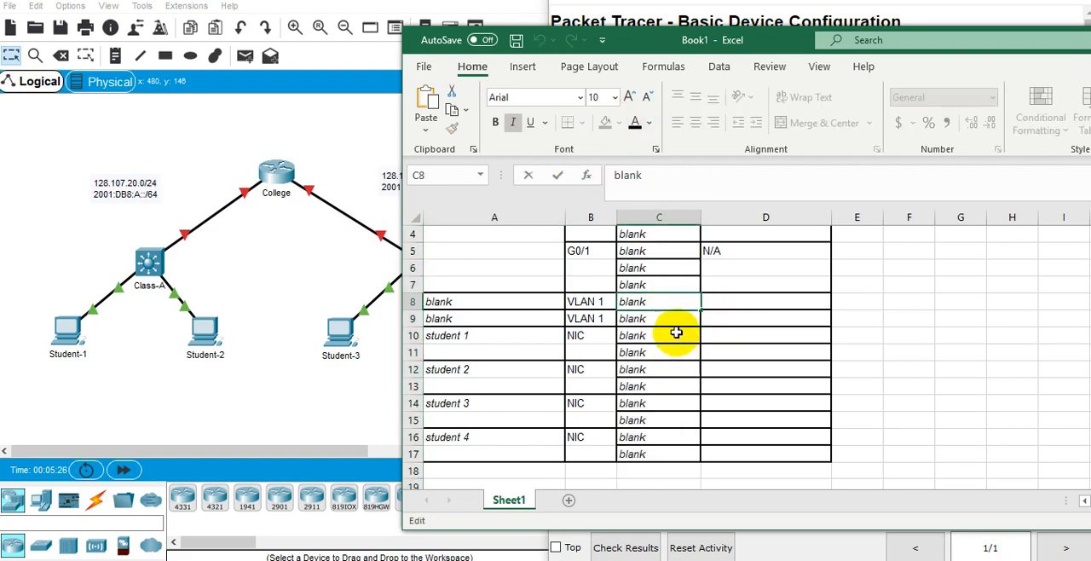
pyautogui.press('BackSpace')
pyautogui.press('BackSpace')
pyautogui.press('BackSpace')
pyautogui.press('BackSpace')
pyautogui.press('BackSpace')
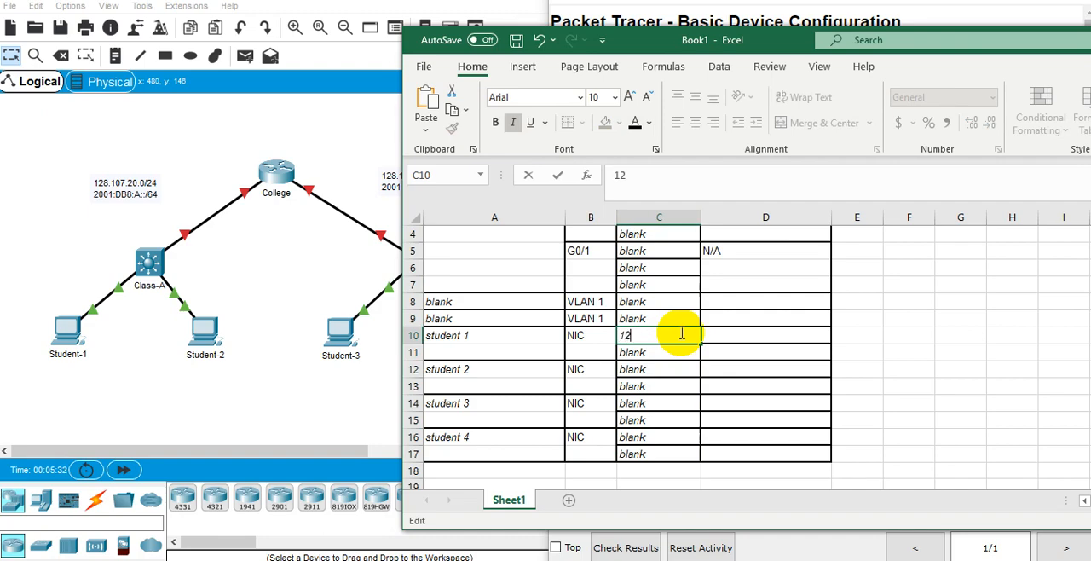
pyautogui.write('128.107.20.10/24')
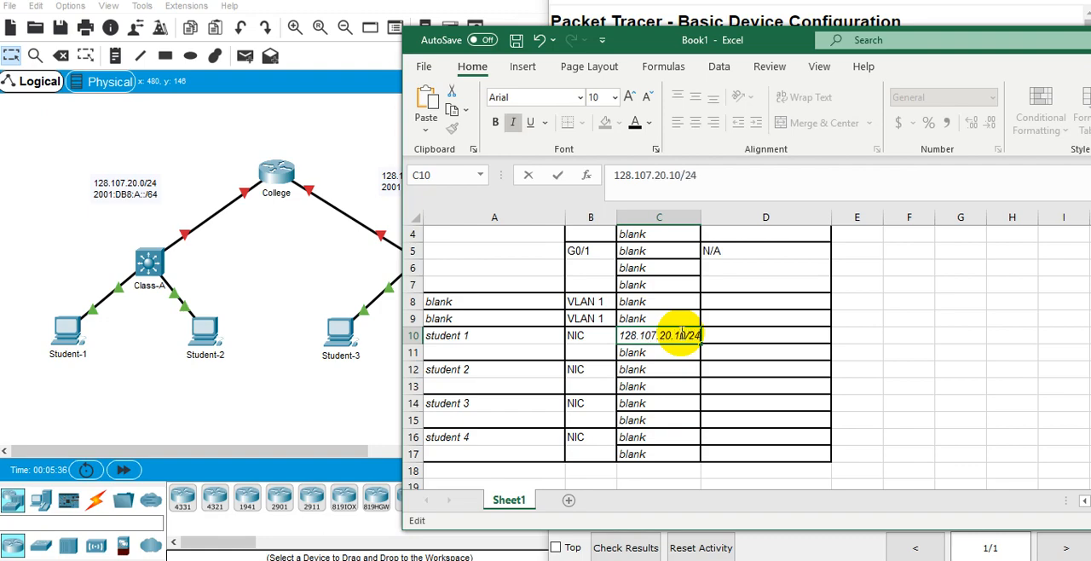
pyautogui.press('Return')
pyautogui.click(682, 335)
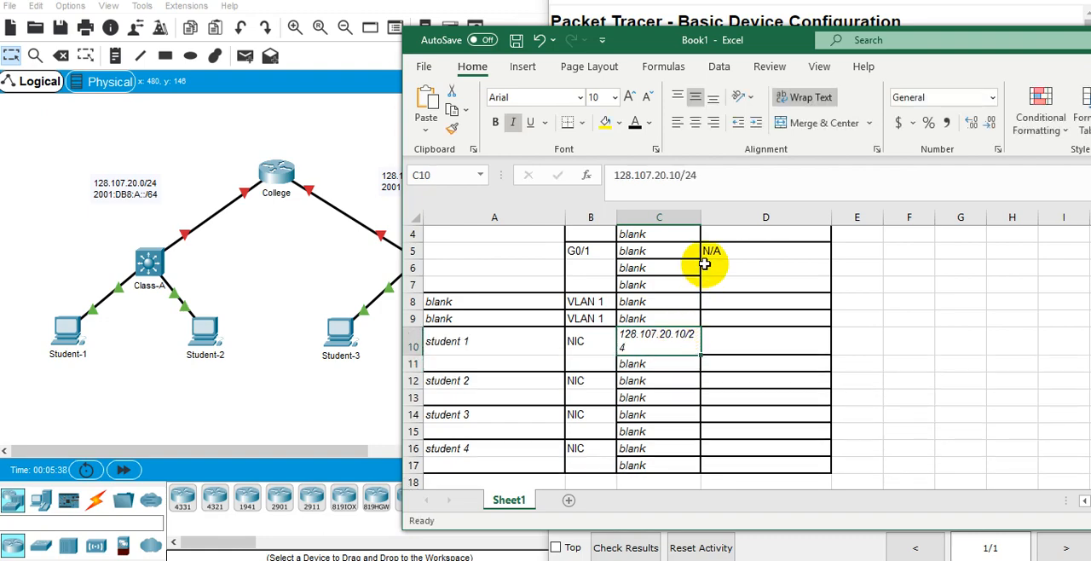
pyautogui.moveTo(701, 218); pyautogui.dragTo(719, 219)
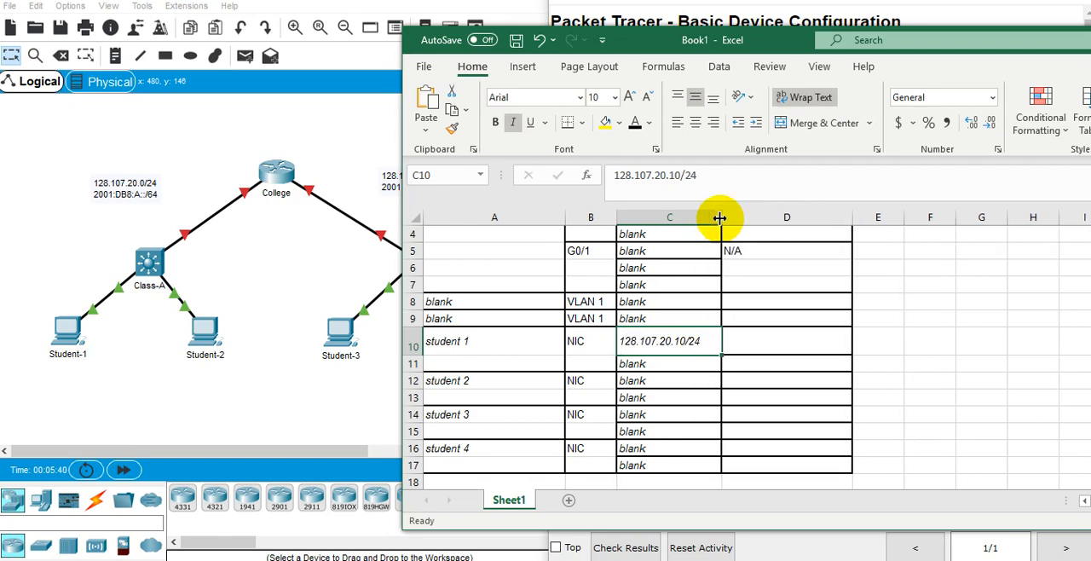
# Replace the placeholder in C12 with 128.107.20.11/24 as student 2's IP address.
pyautogui.click(661, 380)
pyautogui.write('blan')
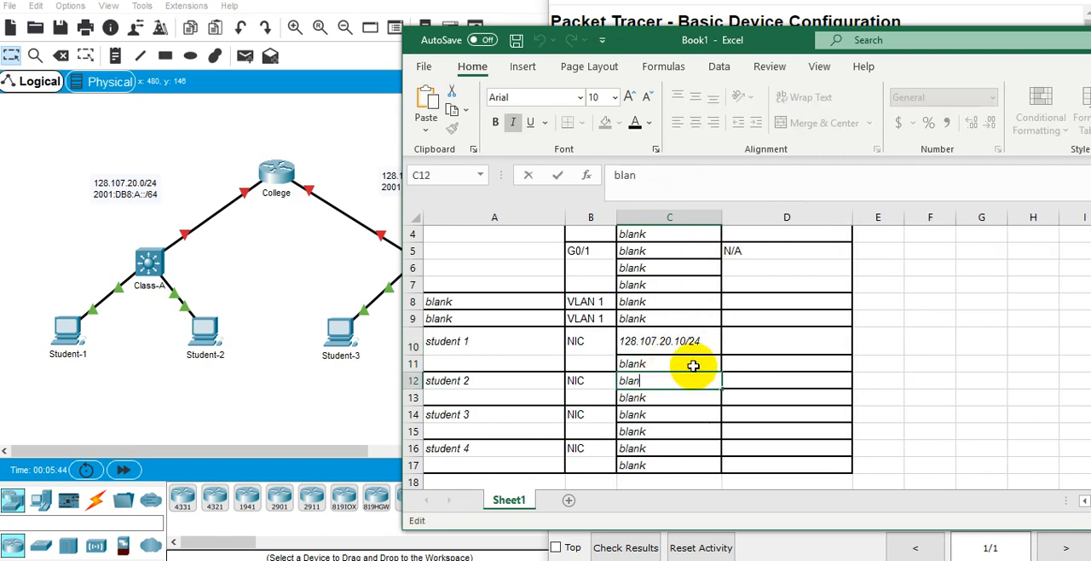
pyautogui.press('BackSpace')
pyautogui.press('BackSpace')
pyautogui.press('BackSpace')
pyautogui.press('BackSpace')
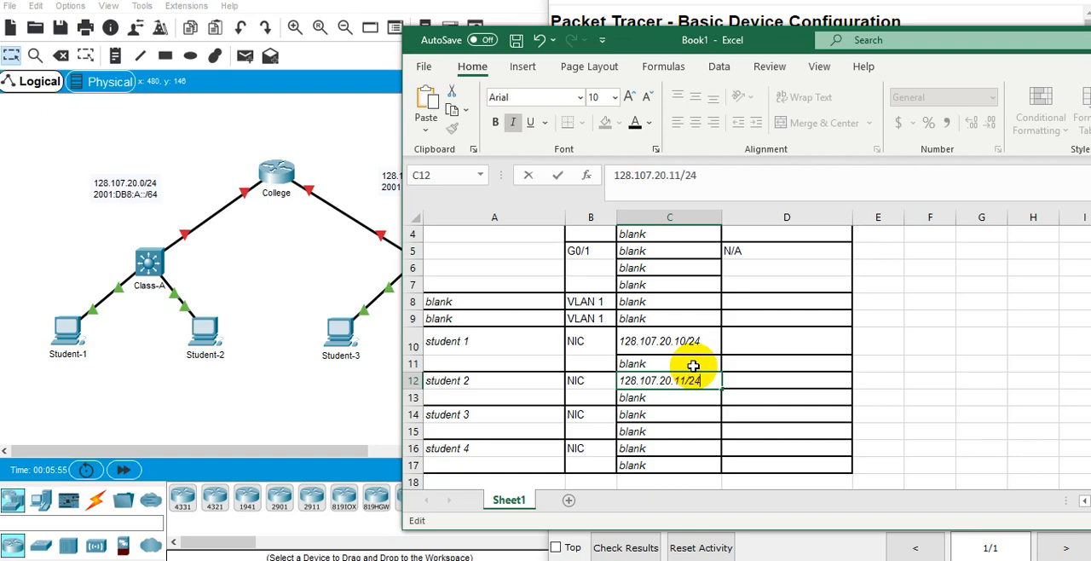
pyautogui.press('Return')
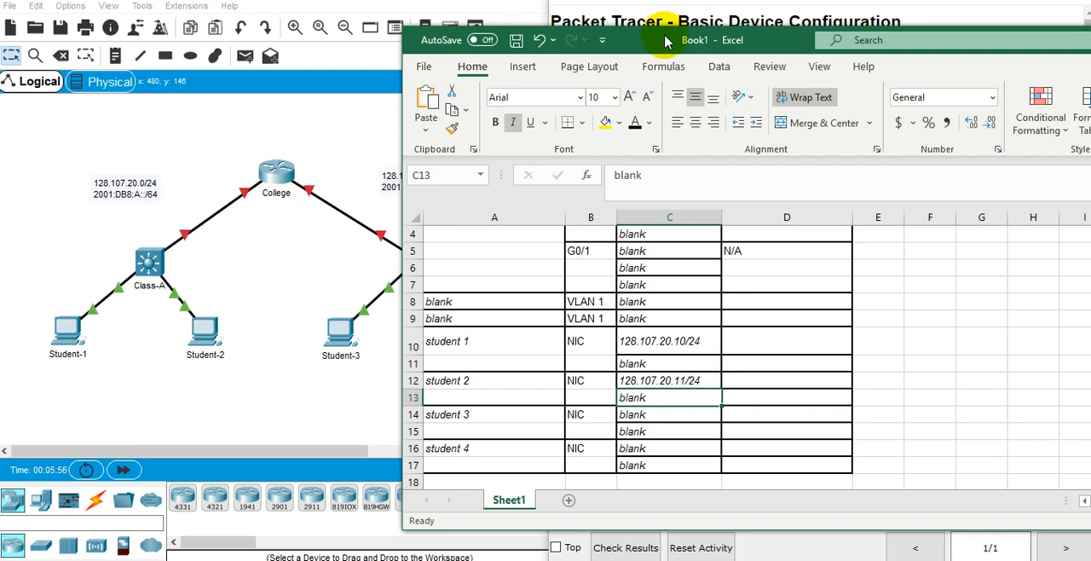
# Move the workbook window aside to uncover the Class-B network, and enter 128.107.30.10/24 as student 3's IP address in C14.
pyautogui.moveTo(677, 41); pyautogui.dragTo(752, 42)
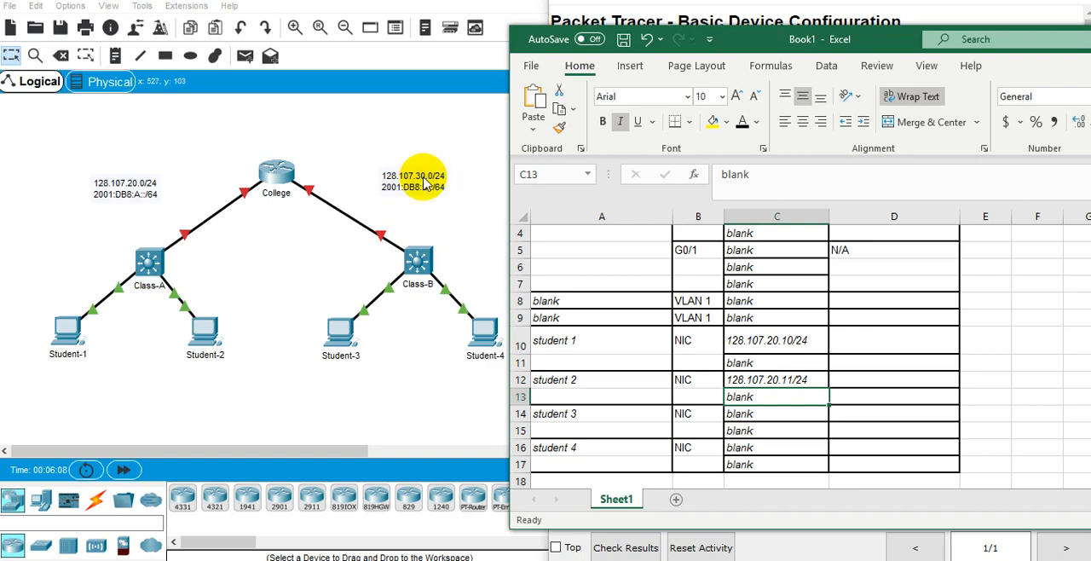
pyautogui.click(778, 413)
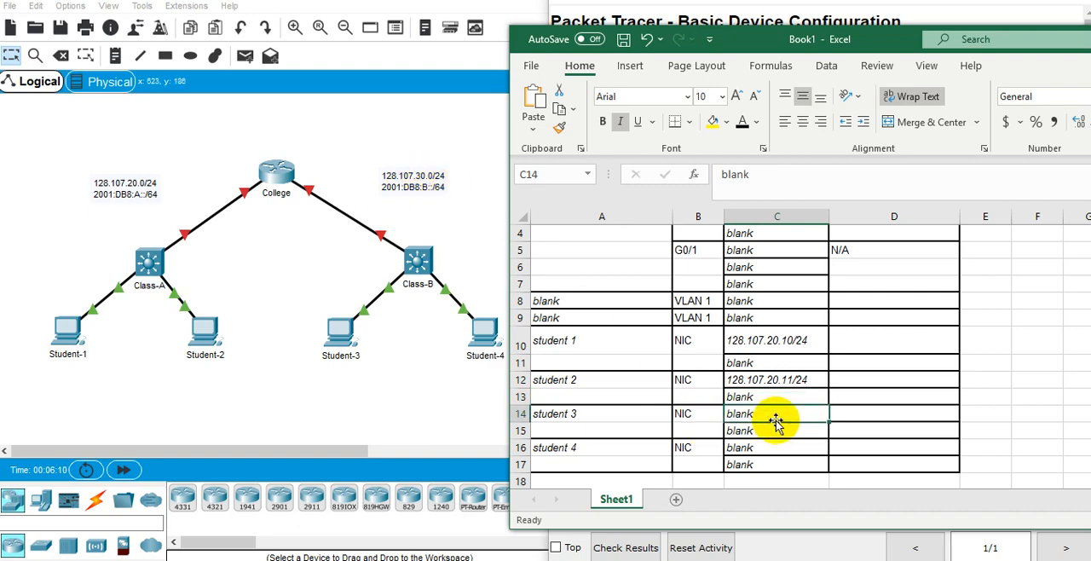
pyautogui.doubleClick(778, 413)
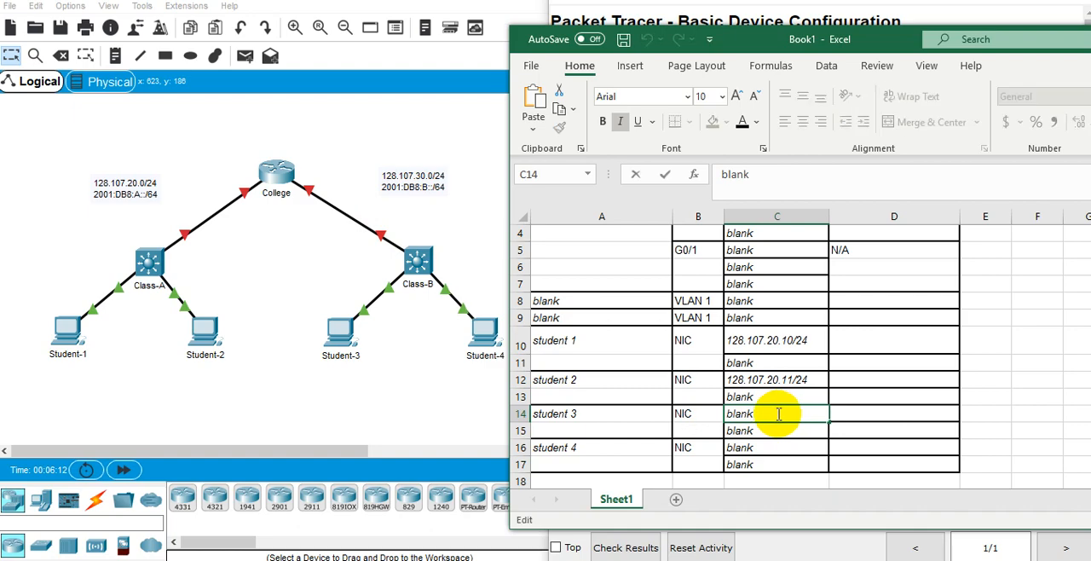
pyautogui.press('BackSpace')
pyautogui.press('BackSpace')
pyautogui.press('BackSpace')
pyautogui.press('BackSpace')
pyautogui.write('128.107.')
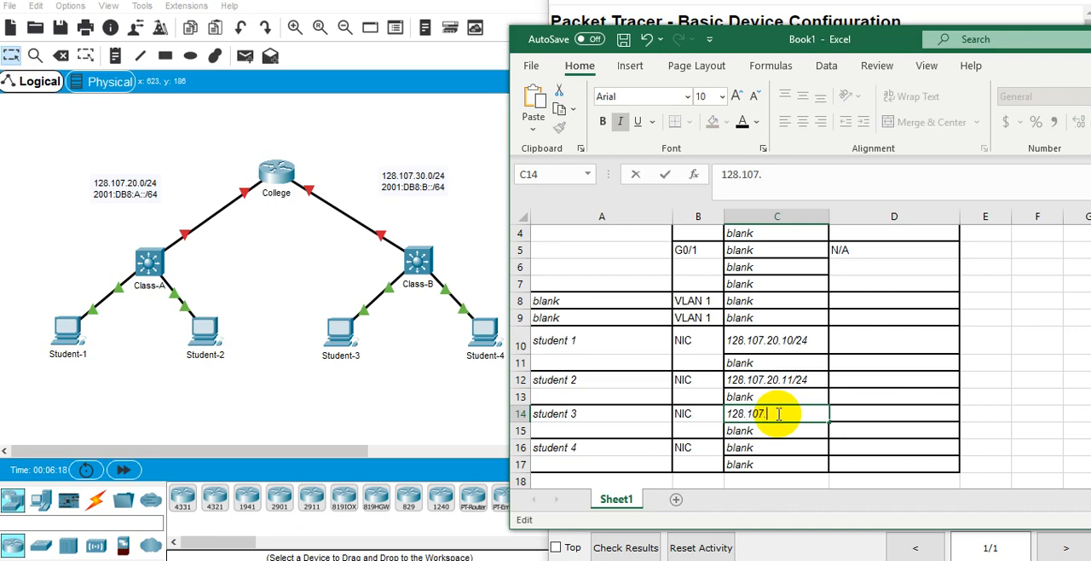
pyautogui.write('30.10/24')
pyautogui.press('Return')
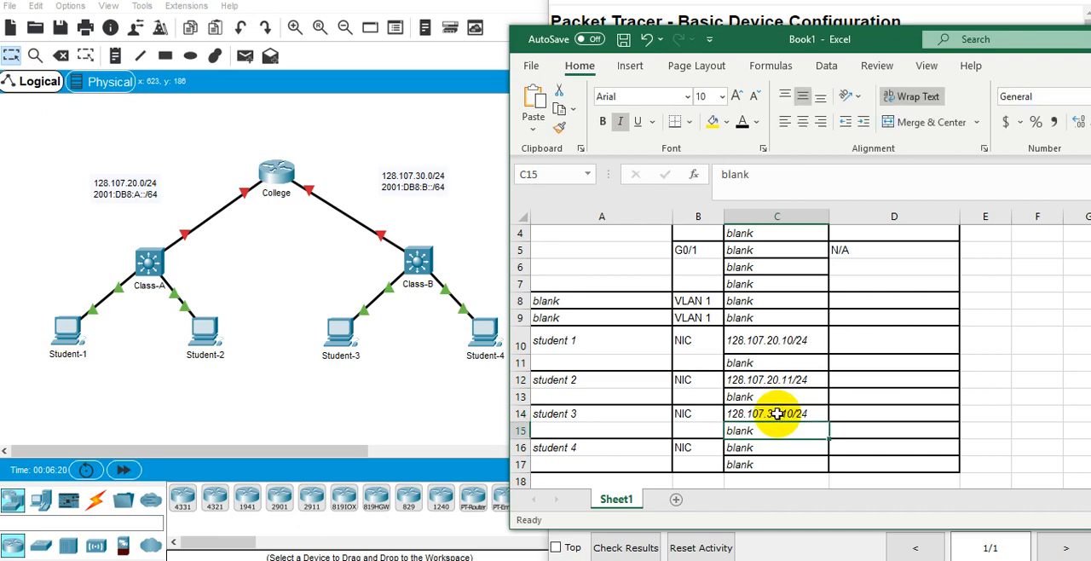
# Copy student 3's IP address into C16 and change it to 128.107.30.11/24 for student 4.
pyautogui.press('Return')
pyautogui.press('Delete')
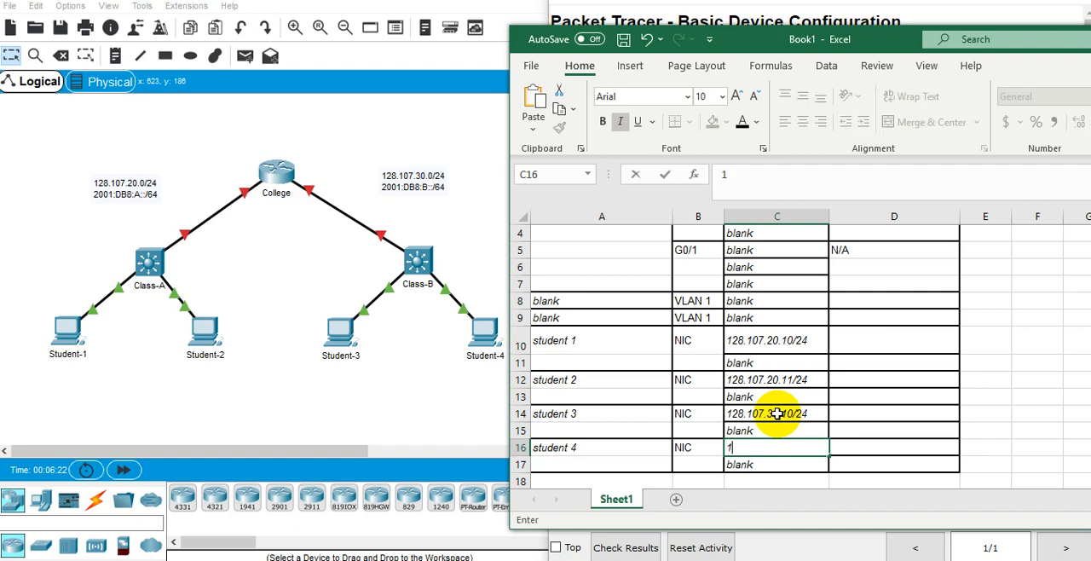
pyautogui.press('Up')
pyautogui.press('Up')
pyautogui.hotkey('ctrl', 'c')
pyautogui.press('Down')
pyautogui.press('Down')
pyautogui.press('Return')
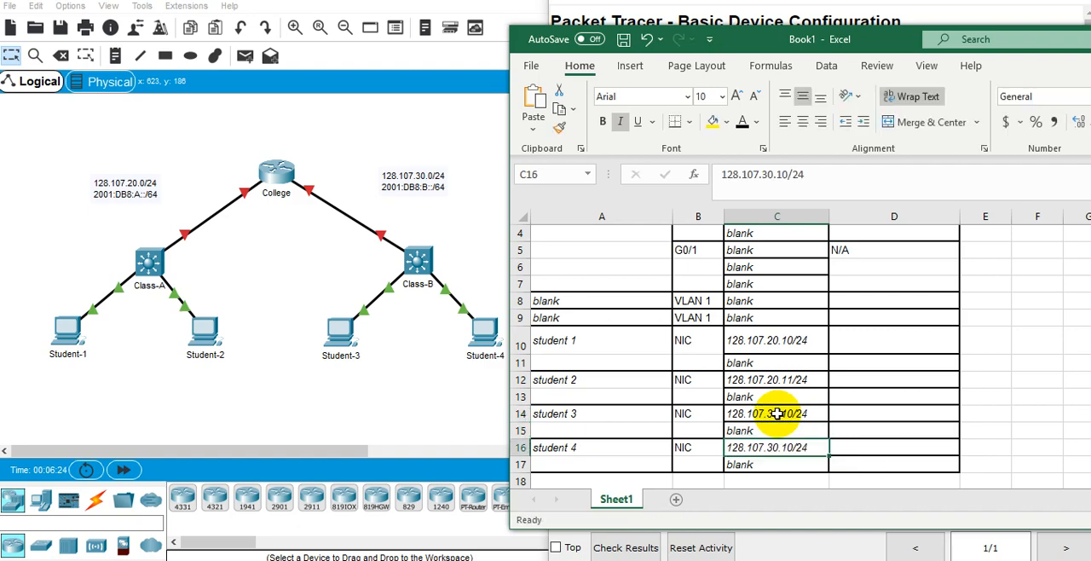
pyautogui.press('Left')
pyautogui.press('Left')
pyautogui.press('Right')
pyautogui.press('Right')
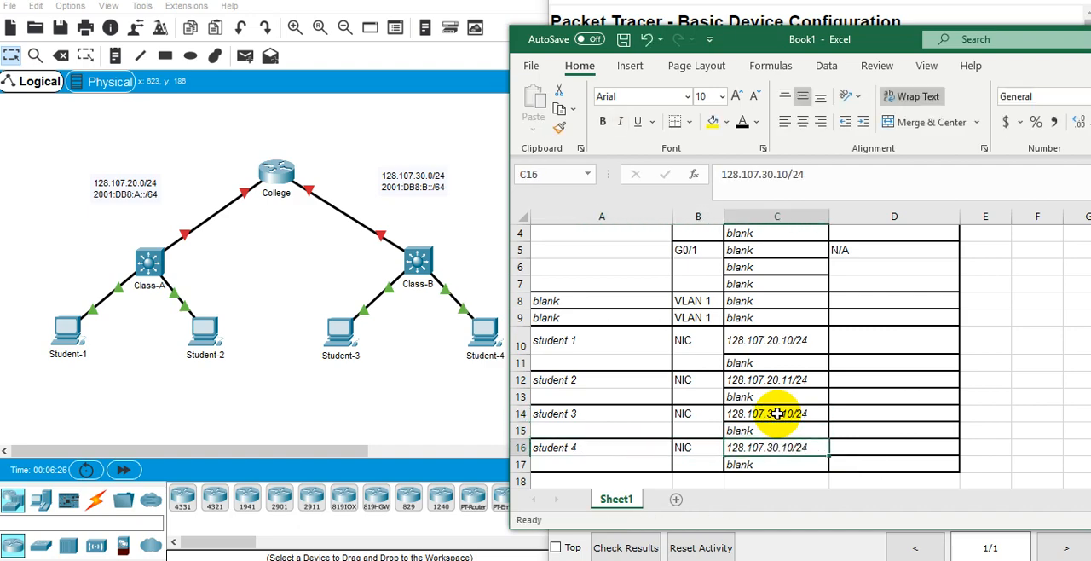
pyautogui.press('F2')
pyautogui.press('Return')
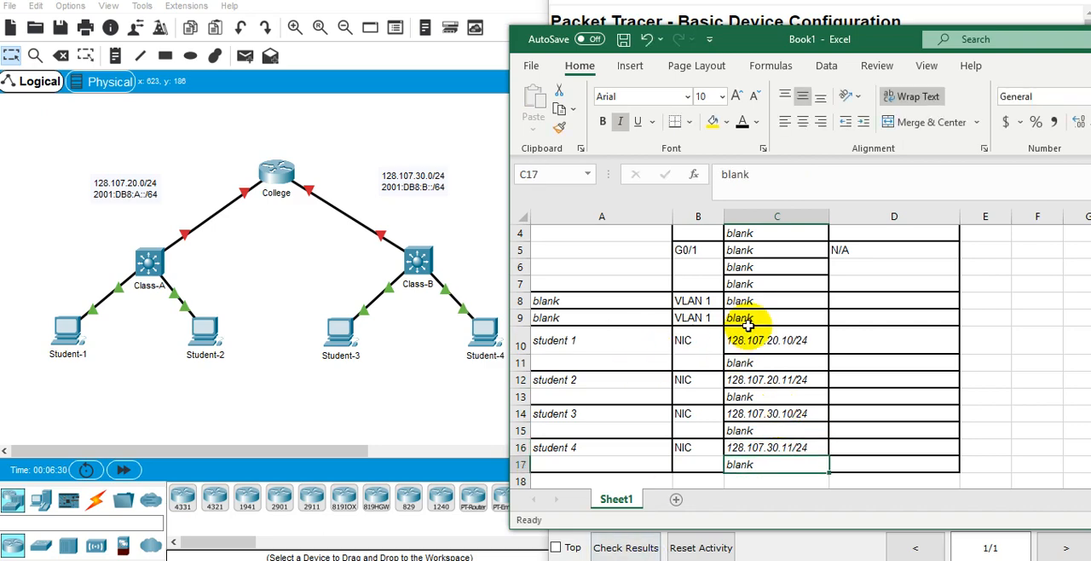
# Replace the placeholders in Device cells A8 and A9 with "Class A" and "Class B".
pyautogui.scroll(1, 748, 327)
pyautogui.scroll(-1, 746, 330)
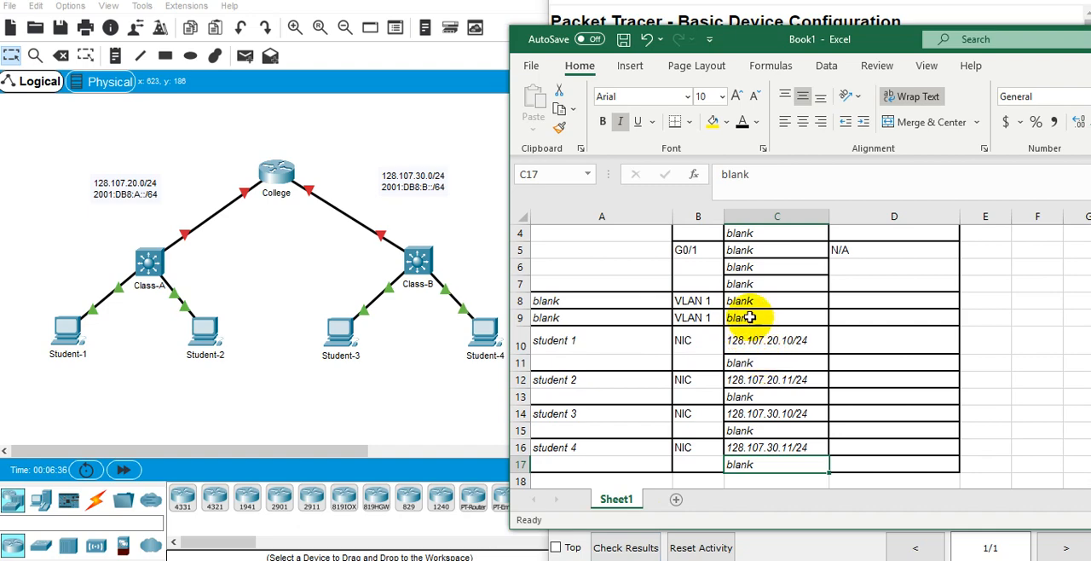
pyautogui.scroll(1, 749, 317)
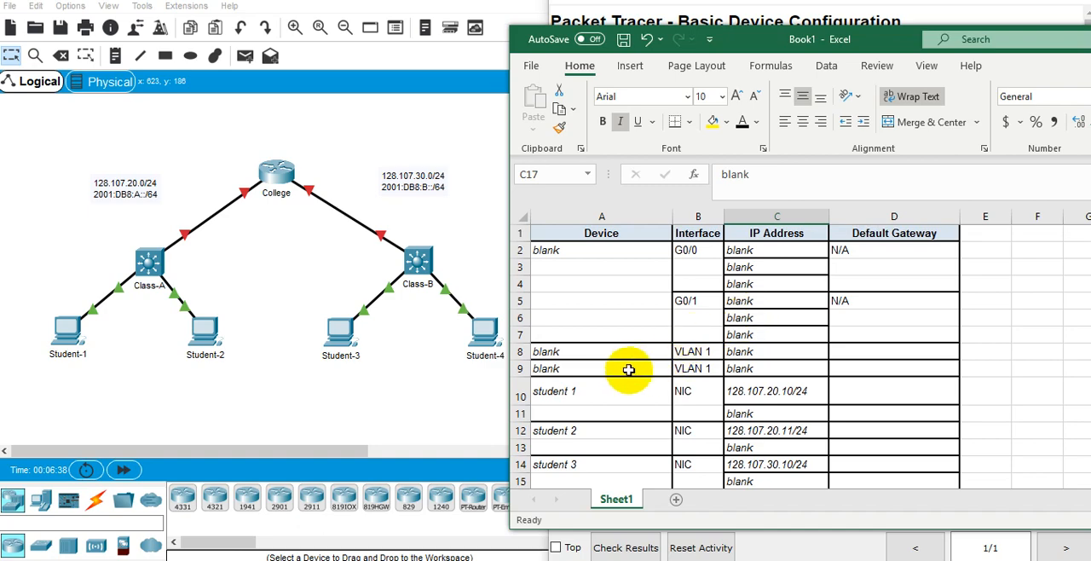
pyautogui.click(622, 349)
pyautogui.doubleClick(622, 349)
pyautogui.doubleClick(624, 350)
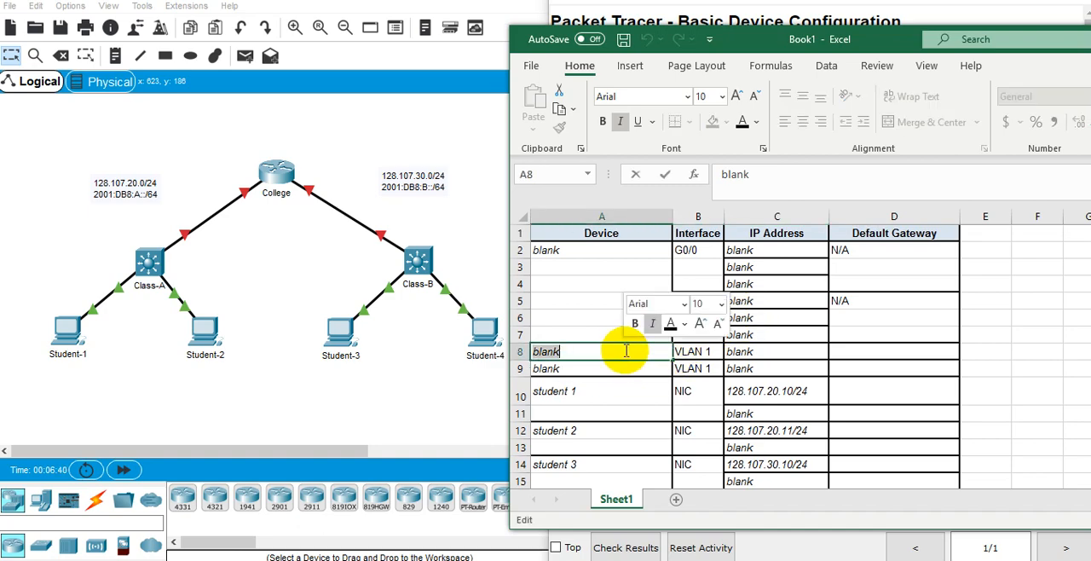
pyautogui.write('Class A')
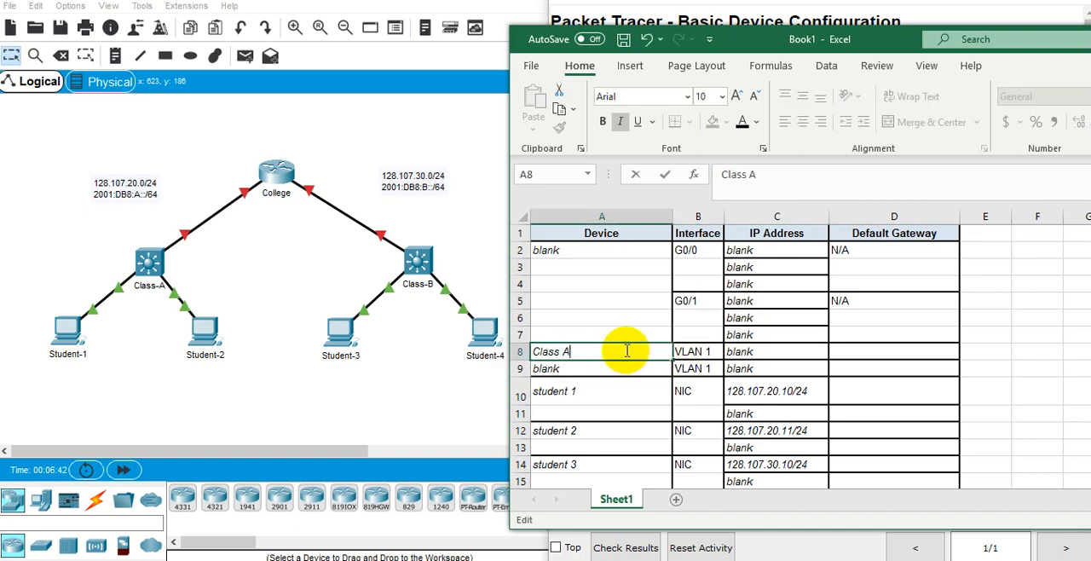
pyautogui.press('Return')
pyautogui.press('F2')
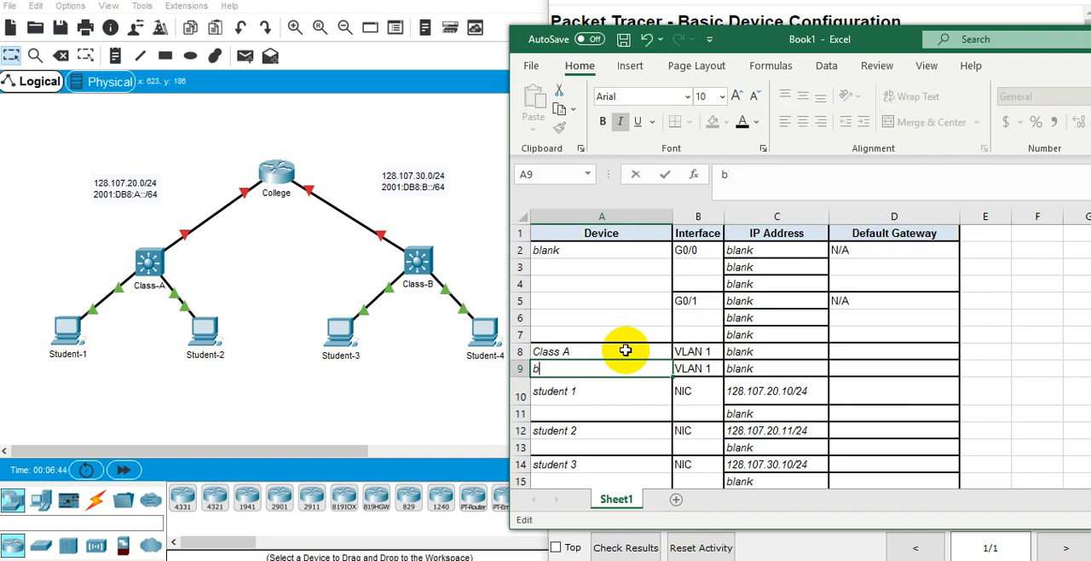
pyautogui.press('BackSpace')
pyautogui.write('Class A')
pyautogui.press('Return')
# Enter 128.107.20.5/24 in C8 as the VLAN 1 IP address of Class A.
pyautogui.press('Up')
pyautogui.press('Up')
pyautogui.press('Right')
pyautogui.press('Right')
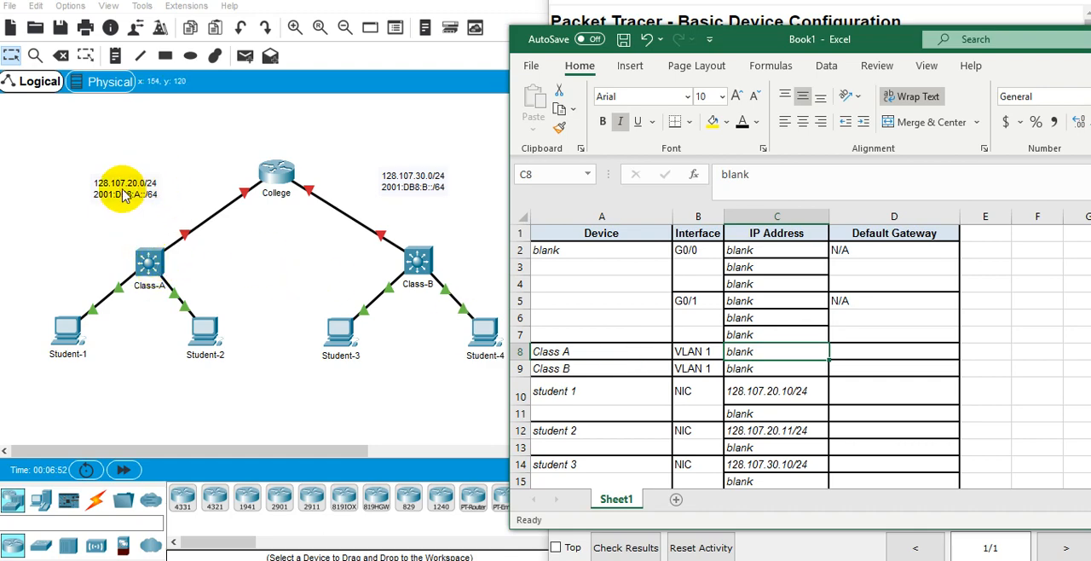
pyautogui.scroll(-3, 793, 364)
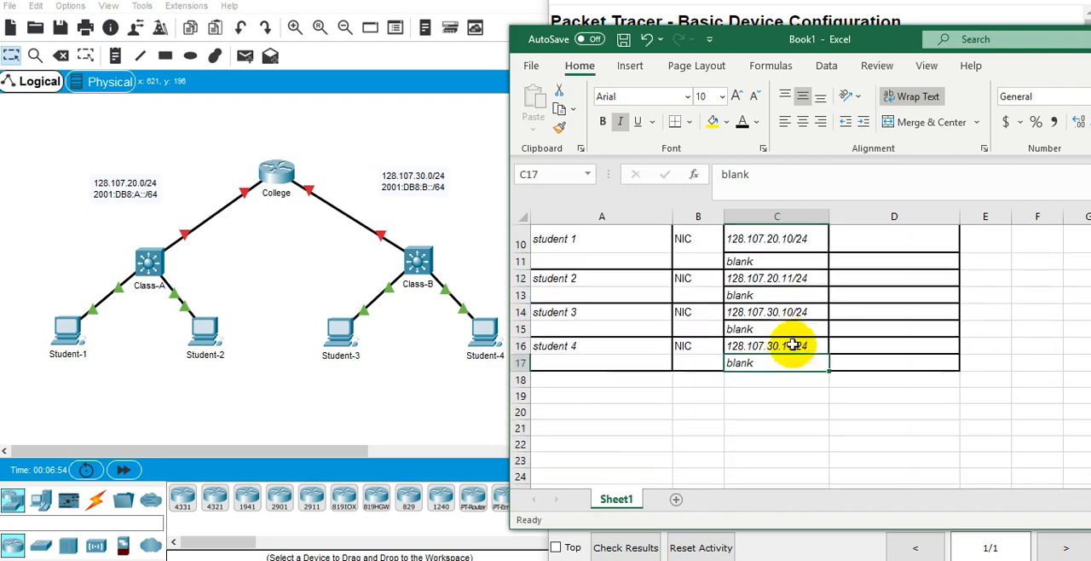
pyautogui.scroll(3, 794, 344)
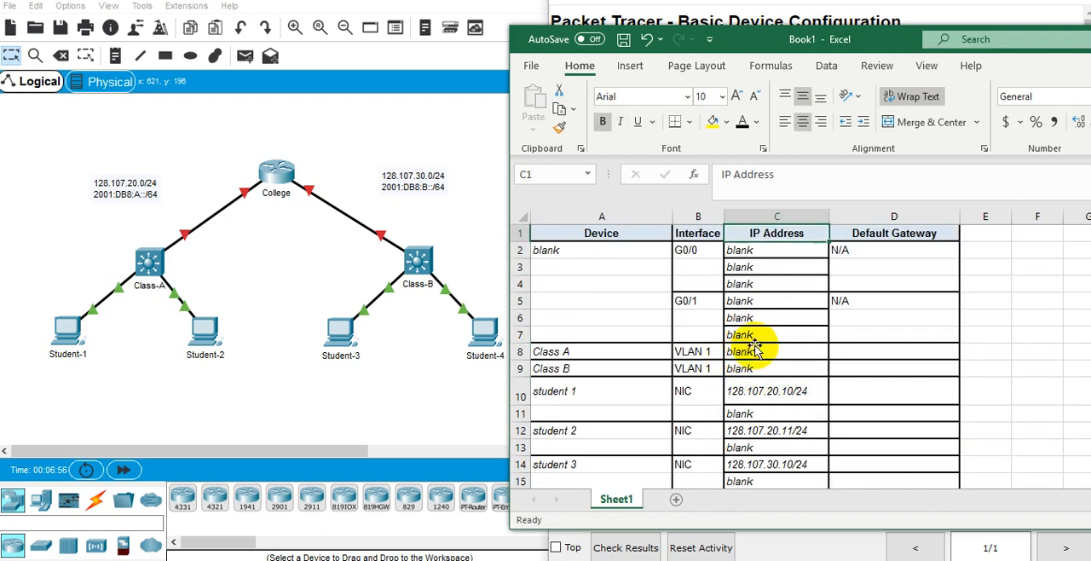
pyautogui.doubleClick(767, 350)
pyautogui.press('BackSpace')
pyautogui.press('BackSpace')
pyautogui.press('BackSpace')
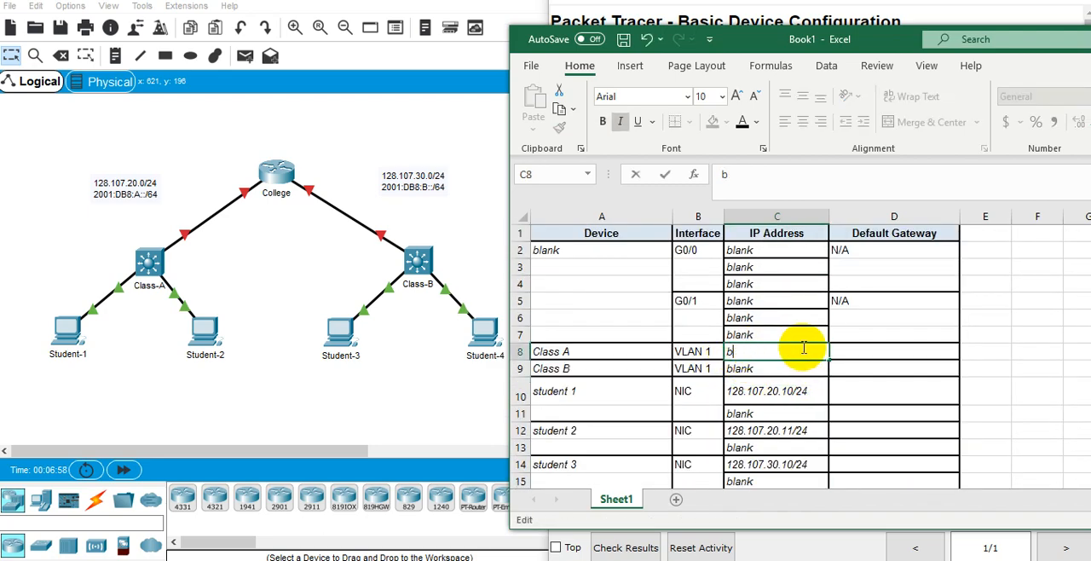
pyautogui.write('128.101')
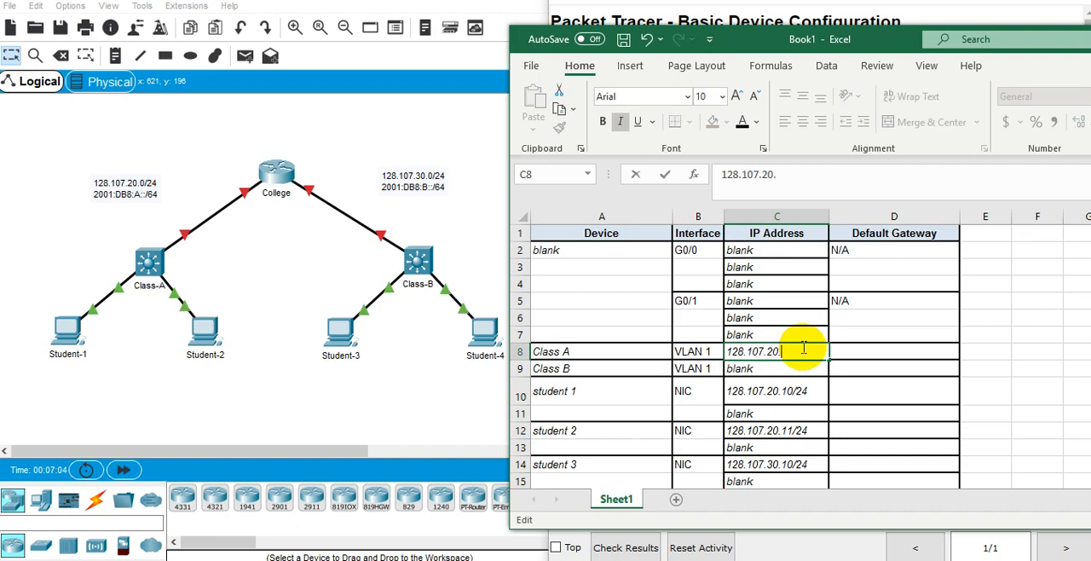
pyautogui.write('5')
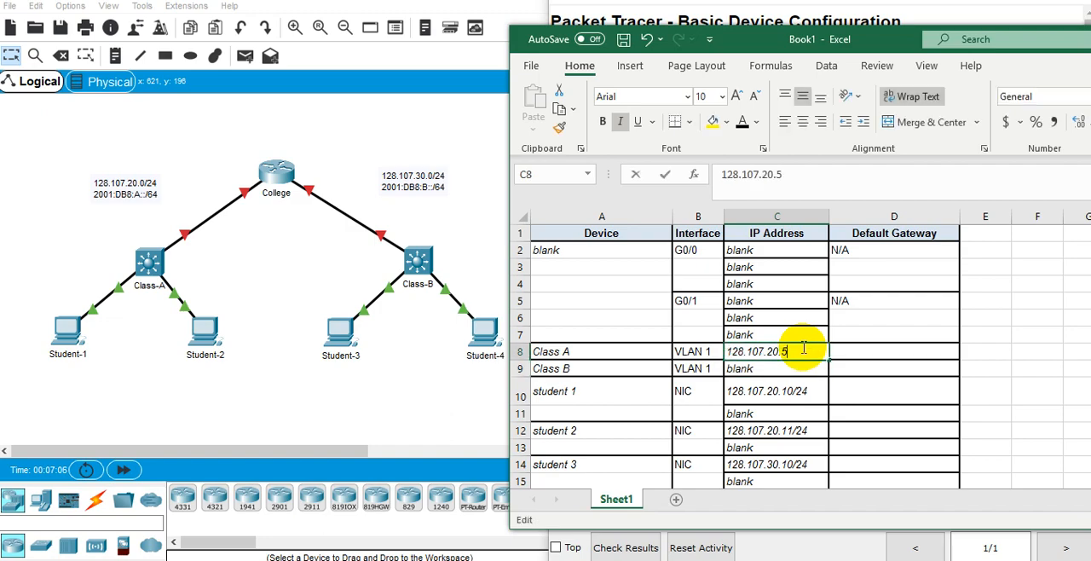
pyautogui.write('/24')
pyautogui.press('Return')
# Enter 128.107.30.5/24 in C9 as the VLAN 1 IP address of Class B.
pyautogui.write('128')
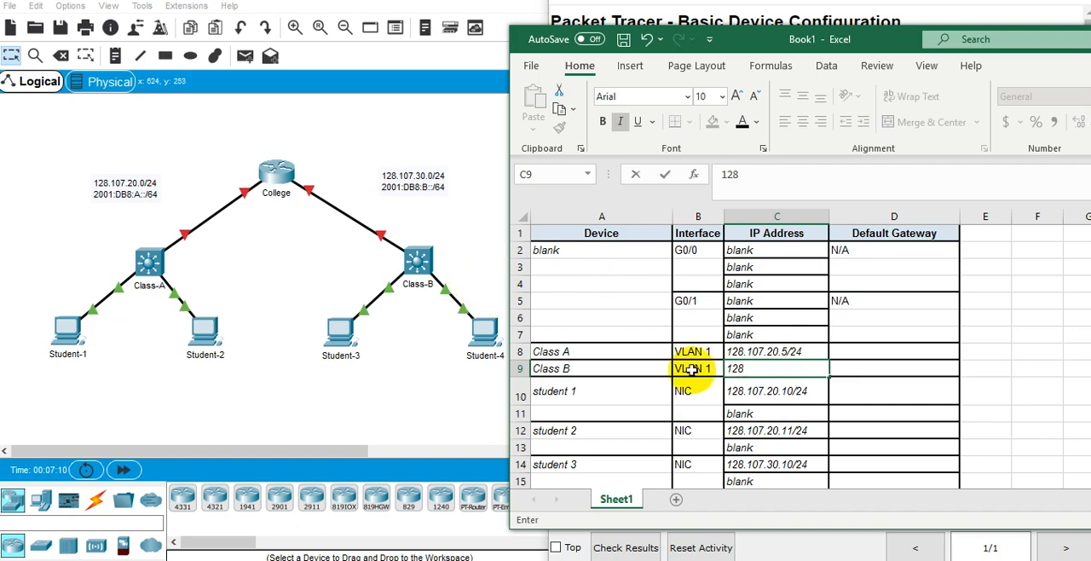
pyautogui.write('.107.30.5/24')
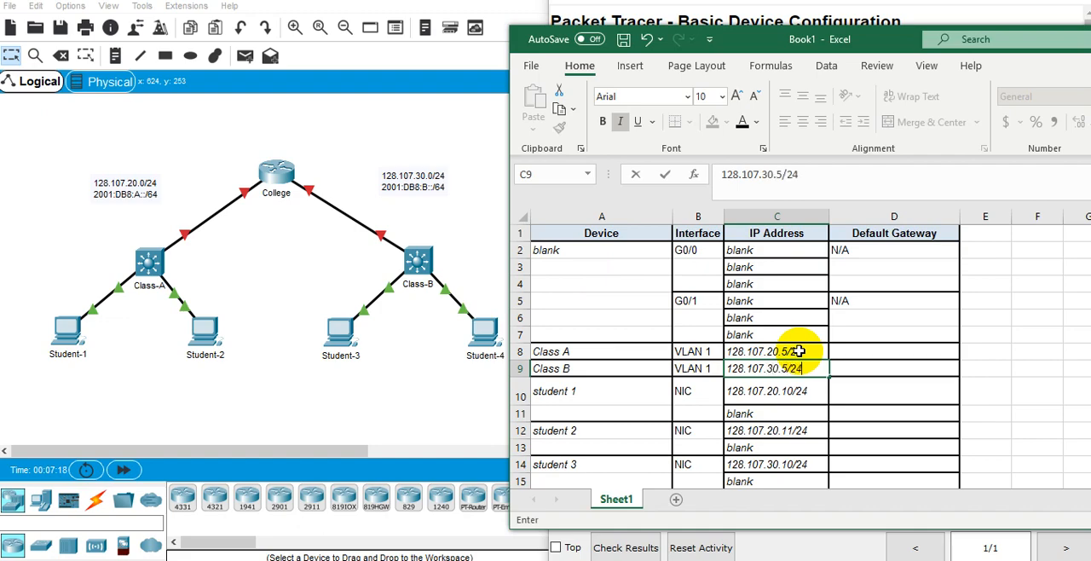
pyautogui.press('Return')
# Replace the placeholder in Device cell A2 with "R. College".
pyautogui.press('Up')
pyautogui.press('Up')
pyautogui.press('Right')
pyautogui.press('Left')
pyautogui.press('Left')
pyautogui.press('Up')
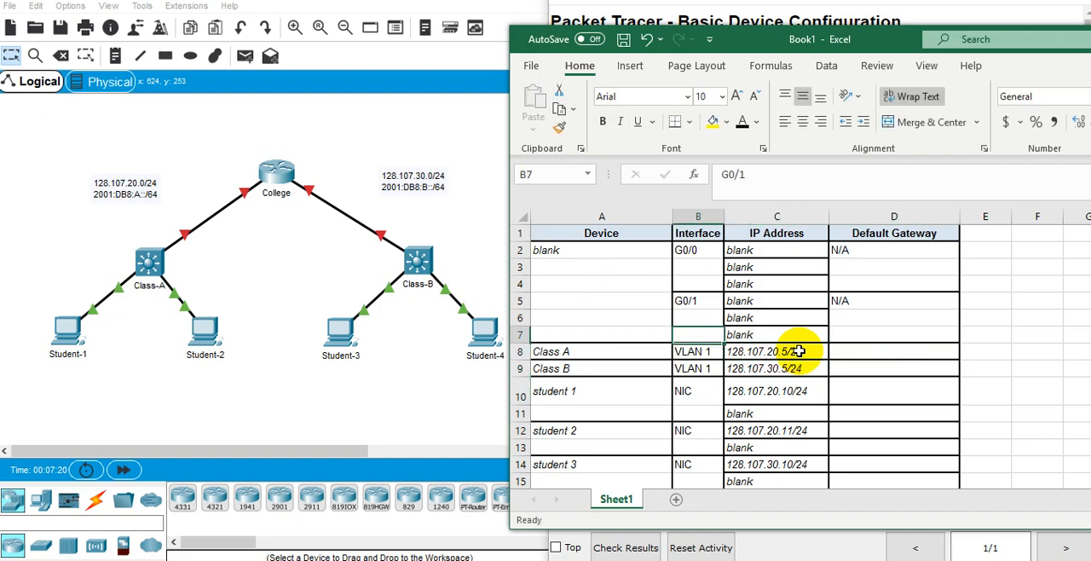
pyautogui.press('Up')
pyautogui.press('Up')
pyautogui.press('Up')
pyautogui.press('Up')
pyautogui.press('Left')
pyautogui.press('Up')
pyautogui.press('Up')
pyautogui.press('Down')
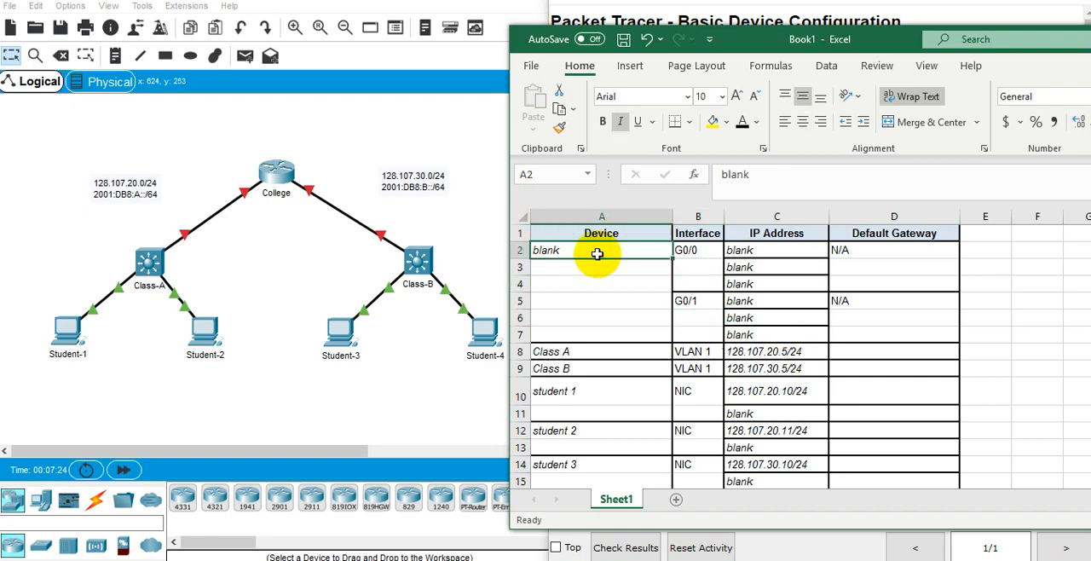
pyautogui.write('R.')
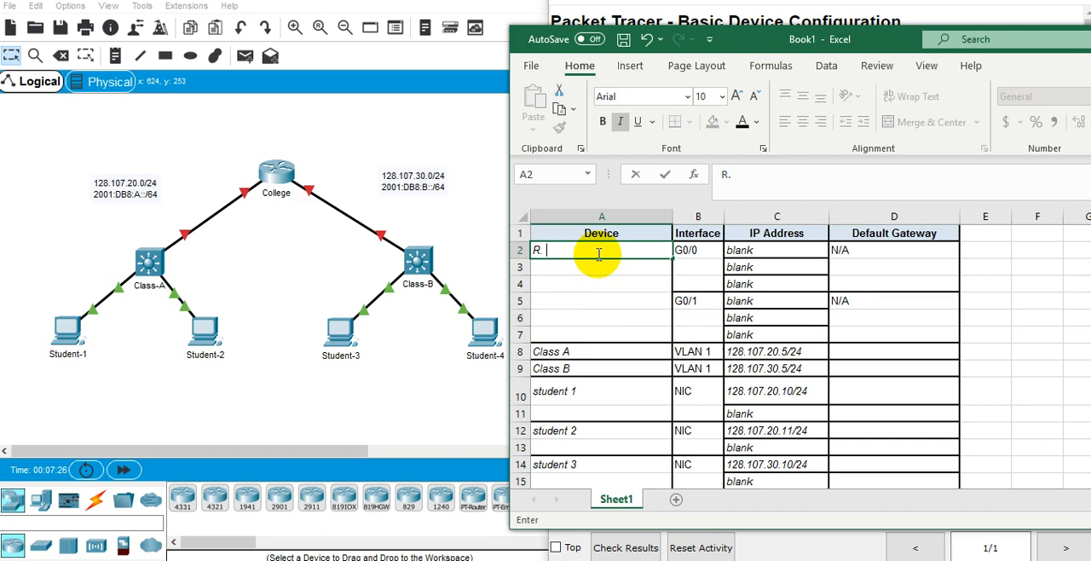
pyautogui.write(' College')
pyautogui.press('Return')
# Switch to Packet Tracer and turn on the display of port labels on the topology's links.
pyautogui.press('Up')
pyautogui.press('Right')
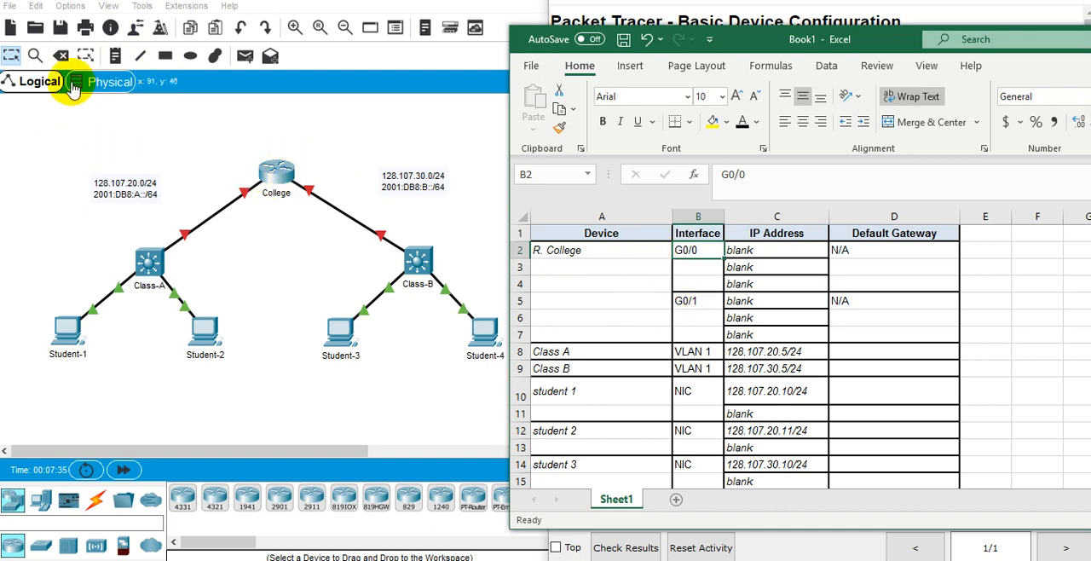
pyautogui.click(71, 7)
pyautogui.click(101, 26)
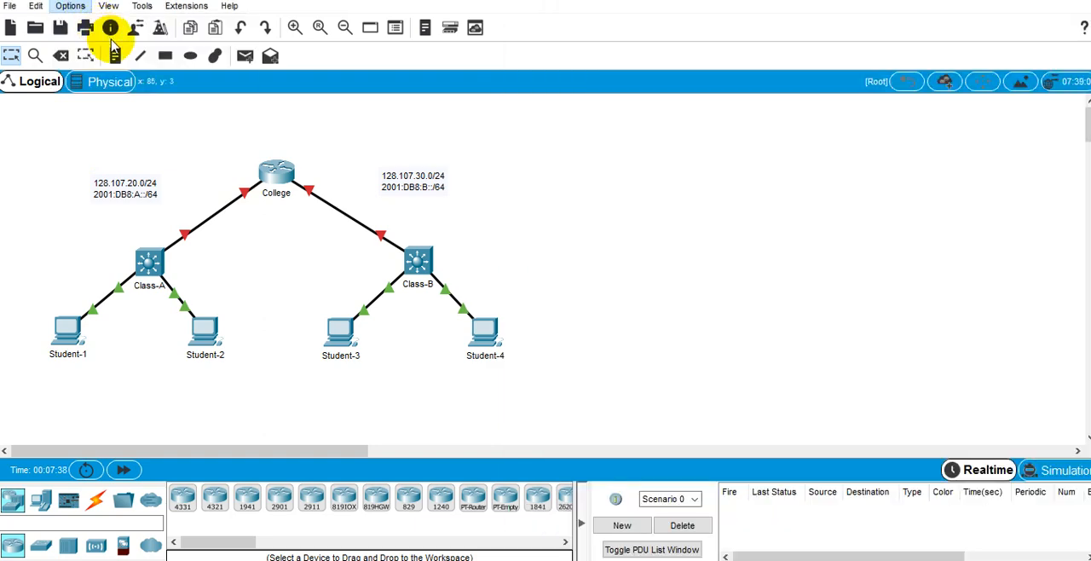
pyautogui.click(256, 150)
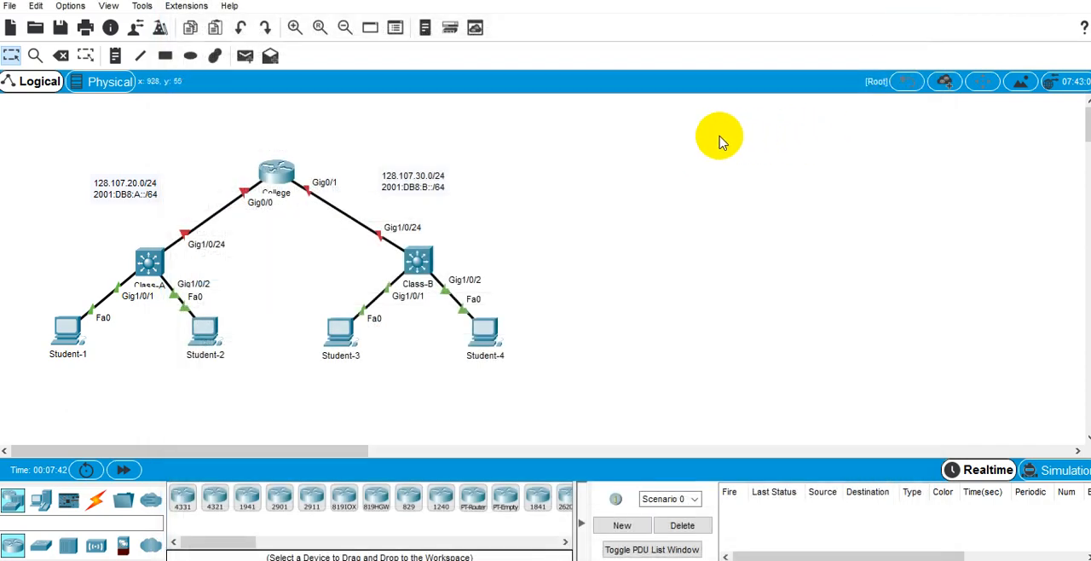
# Switch back to Excel and enter 128.107.20.1/24 in C2 as the IP address of R. College's G0/0 interface.
pyautogui.hotkey('alt', 'Tab')
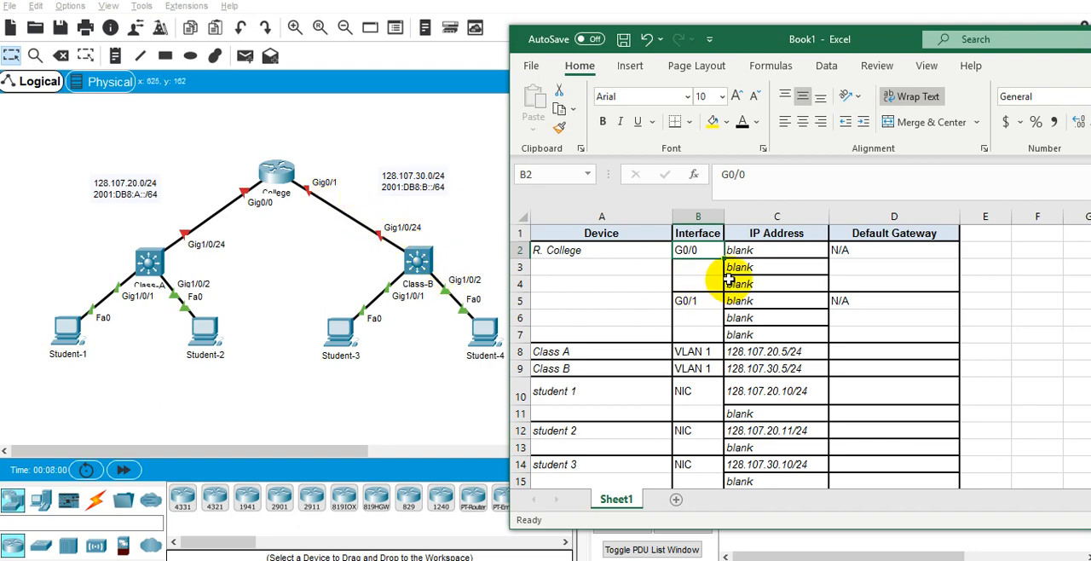
pyautogui.click(750, 250)
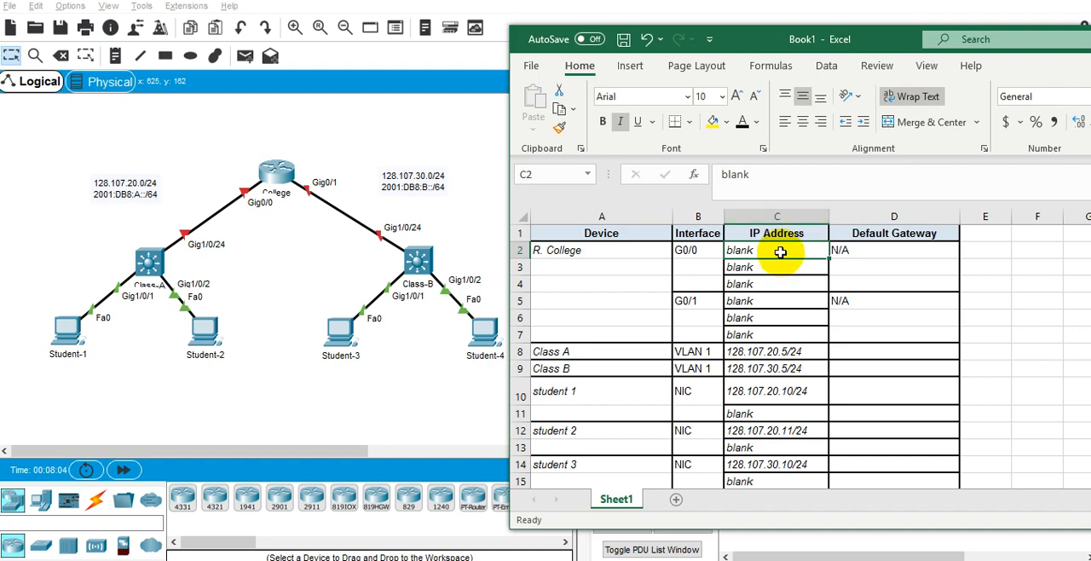
pyautogui.doubleClick(784, 250)
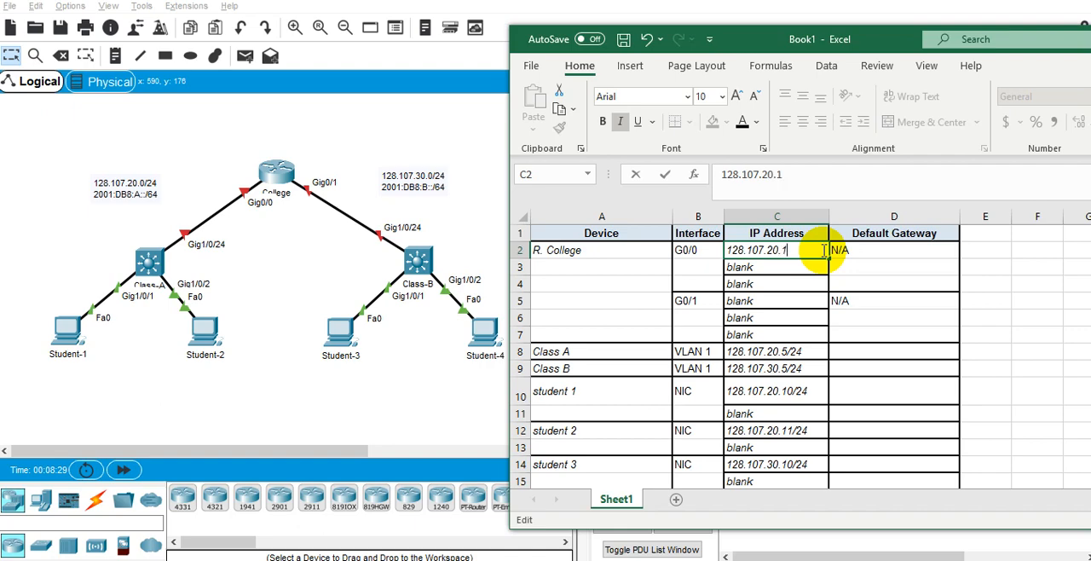
pyautogui.press('Return')
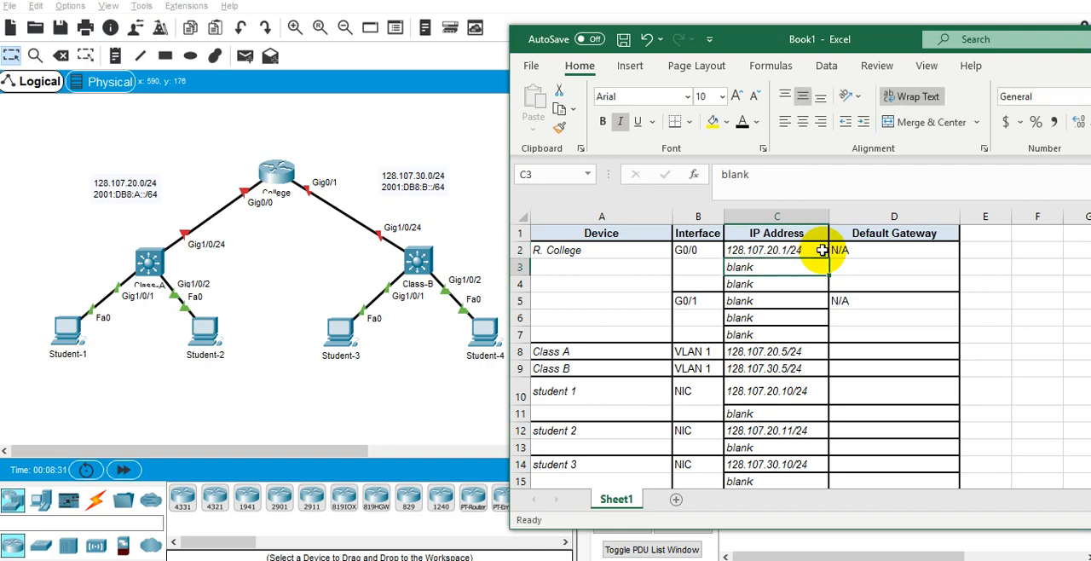
# Replace the placeholder in C5 with 128.107.30.1/24 as the IP address of R. College's G0/1 interface.
pyautogui.press('Down')
pyautogui.press('Down')
pyautogui.press('Delete')
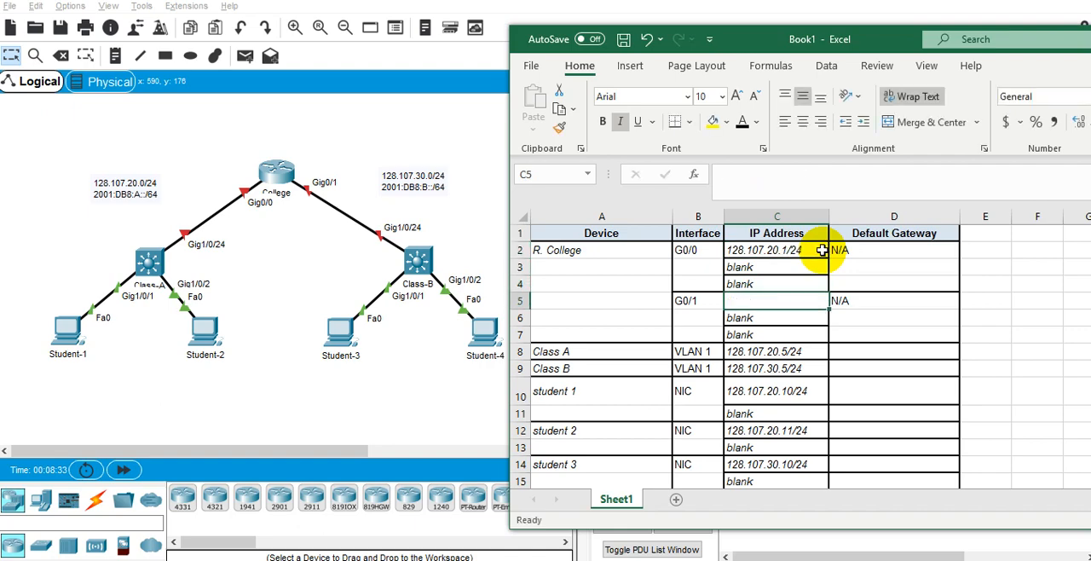
pyautogui.doubleClick(801, 299)
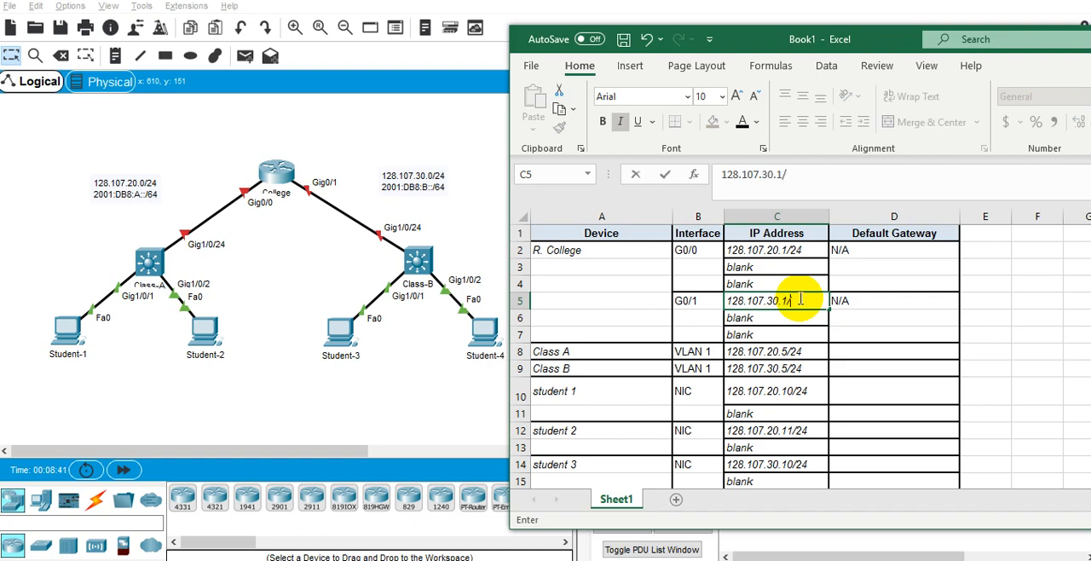
pyautogui.press('Return')
pyautogui.press('Up')
pyautogui.press('Down')
pyautogui.press('Down')
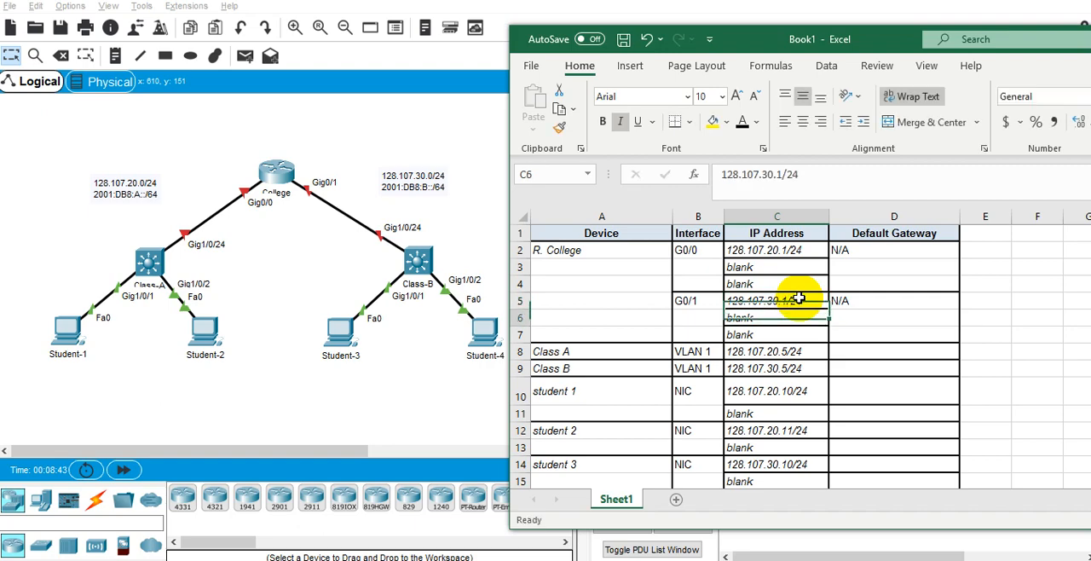
pyautogui.press('Up')
pyautogui.press('Up')
pyautogui.press('Up')
pyautogui.press('Up')
pyautogui.press('Up')
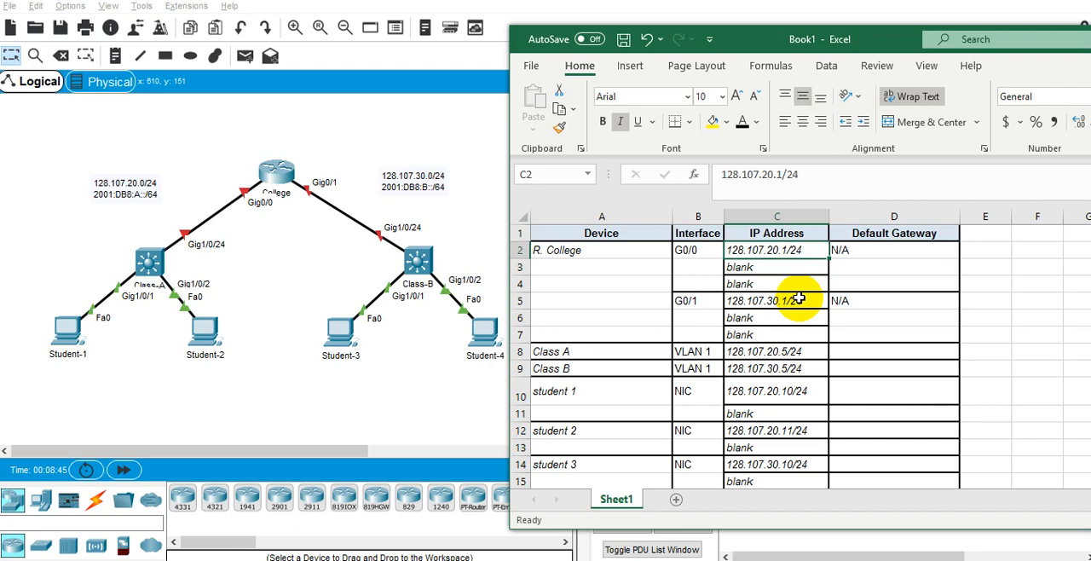
pyautogui.press('Left')
pyautogui.press('Right')
pyautogui.press('Left')
pyautogui.press('Right')
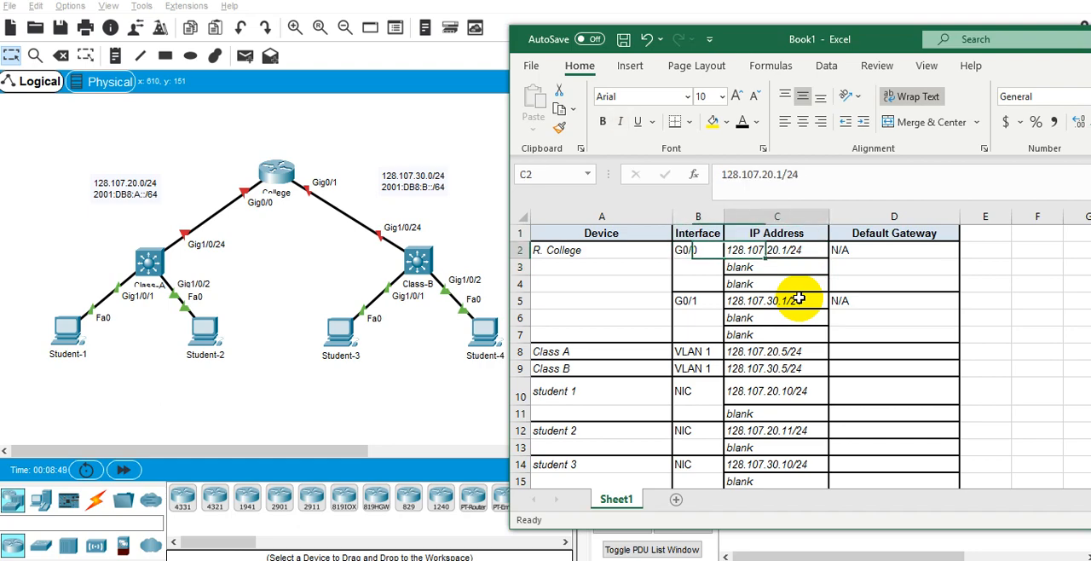
pyautogui.press('Left')
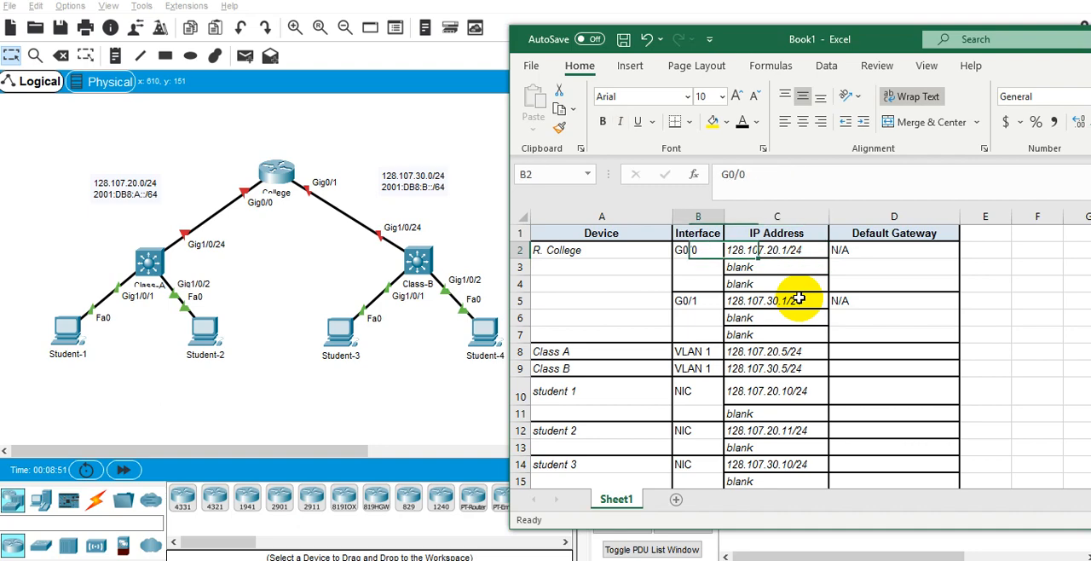
pyautogui.press('Right')
pyautogui.press('Left')
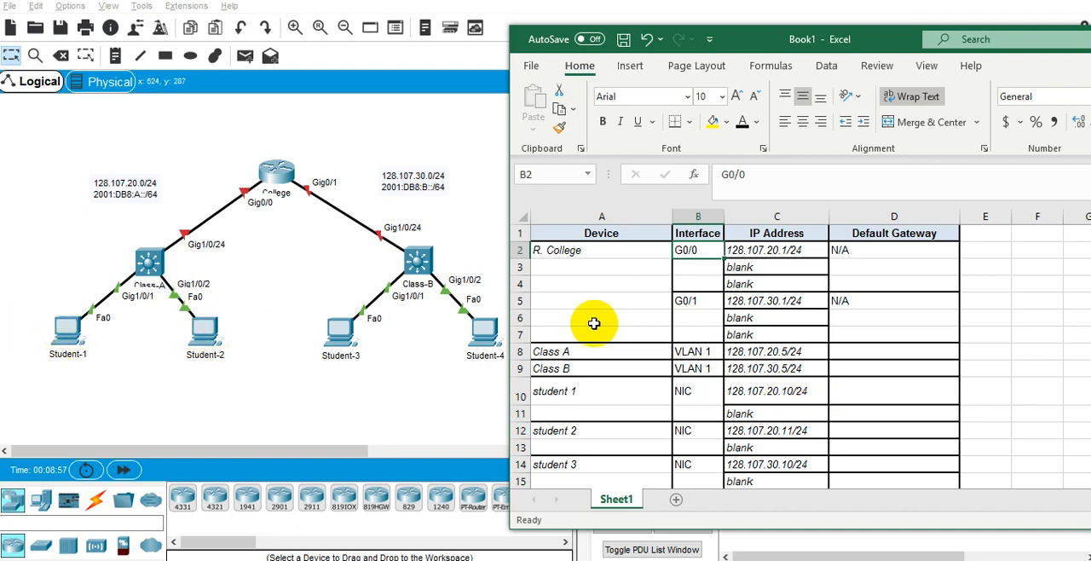
# Copy the G0/0 address 128.107.20.1/24 from C2 into D10 and D12 as the default gateway of student 1 and student 2.
pyautogui.click(738, 251)
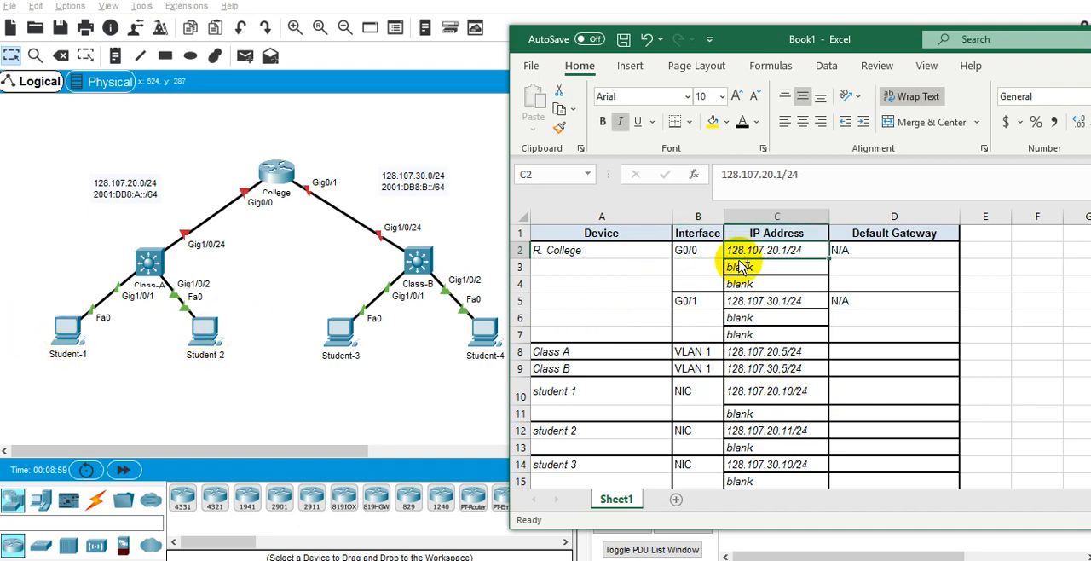
pyautogui.hotkey('ctrl', 'c')
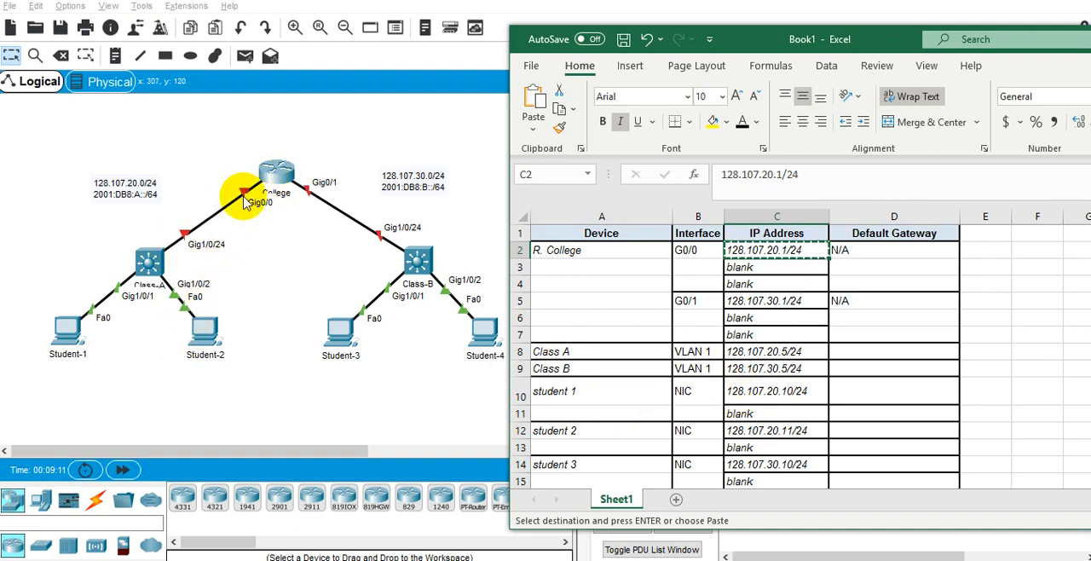
pyautogui.click(861, 396)
pyautogui.doubleClick(869, 392)
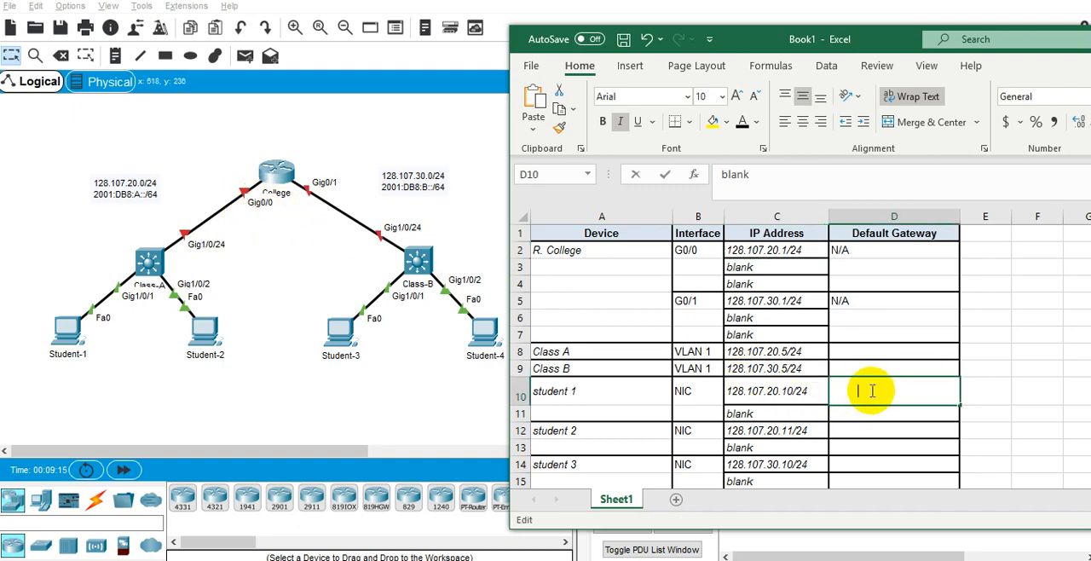
pyautogui.click(801, 249)
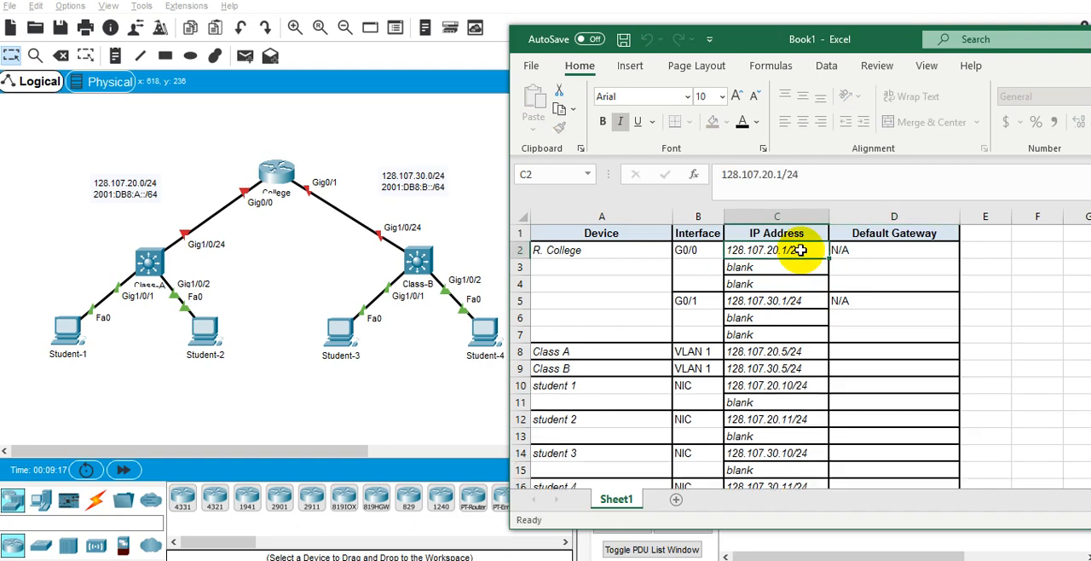
pyautogui.hotkey('ctrl', 'c')
pyautogui.click(868, 390)
pyautogui.hotkey('ctrl', 'v')
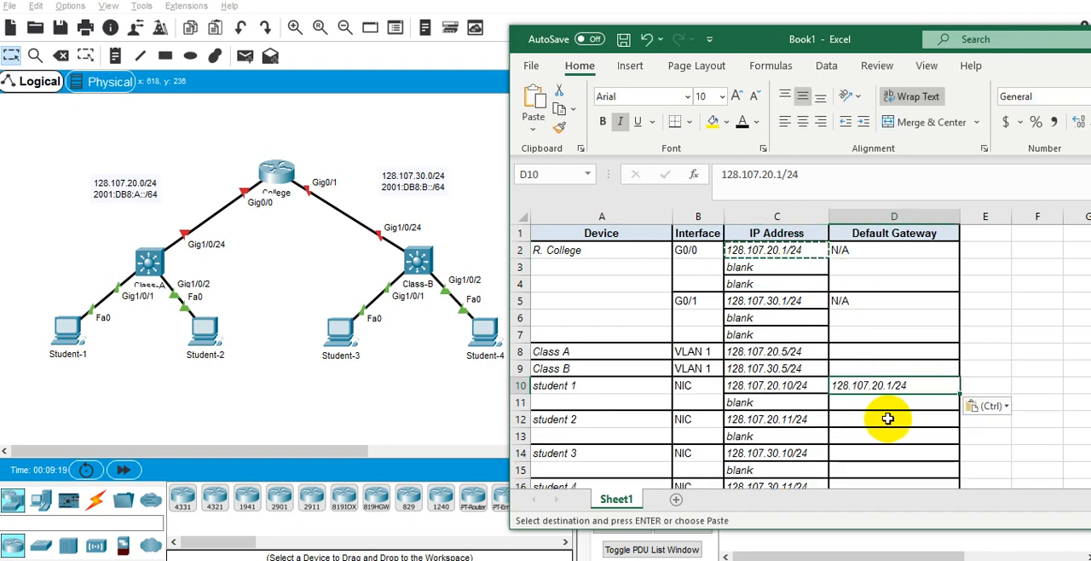
pyautogui.click(886, 418)
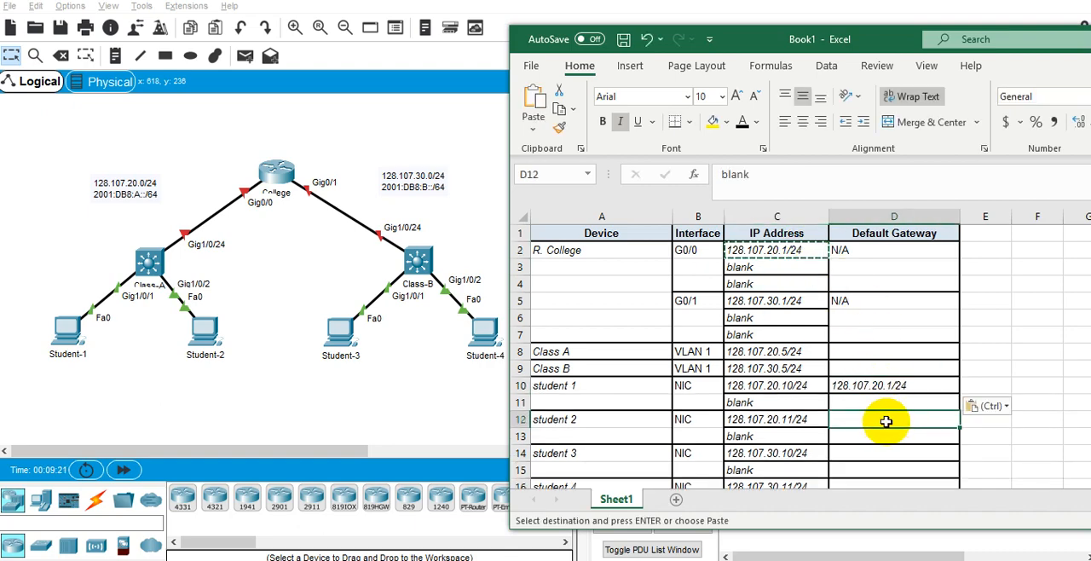
pyautogui.hotkey('ctrl', 'v')
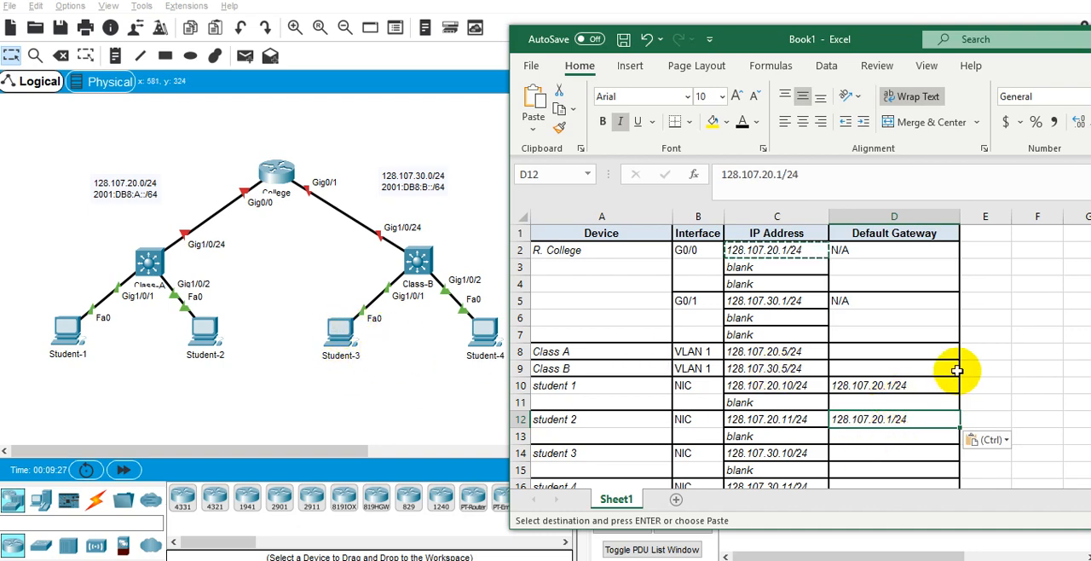
# Copy the G0/1 address 128.107.30.1/24 from C5 into D14 and D16 as the default gateway of student 3 and student 4.
pyautogui.click(819, 300)
pyautogui.hotkey('ctrl', 'c')
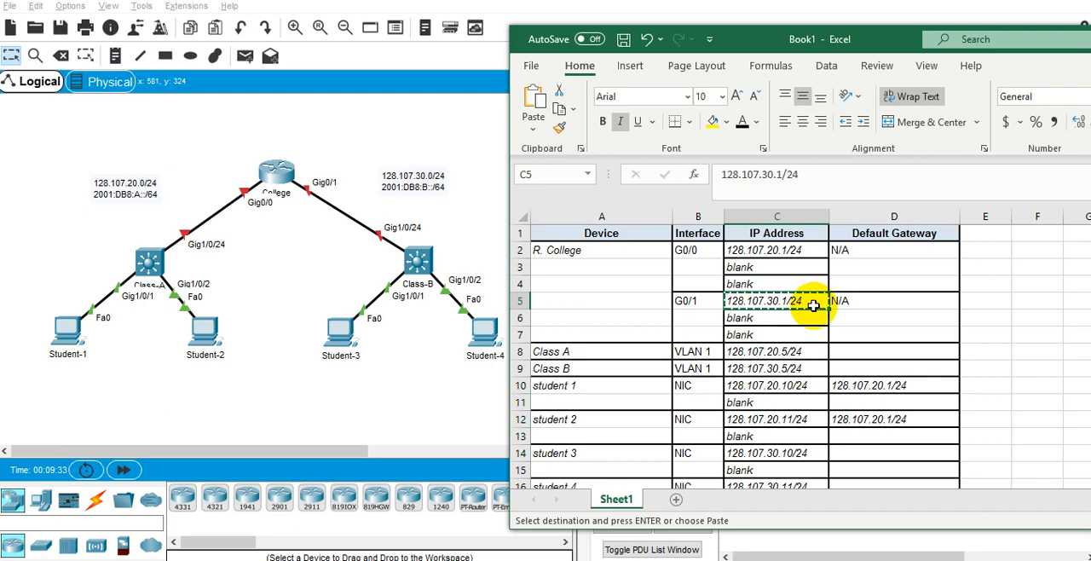
pyautogui.scroll(-1, 833, 400)
pyautogui.click(844, 402)
pyautogui.hotkey('ctrl', 'v')
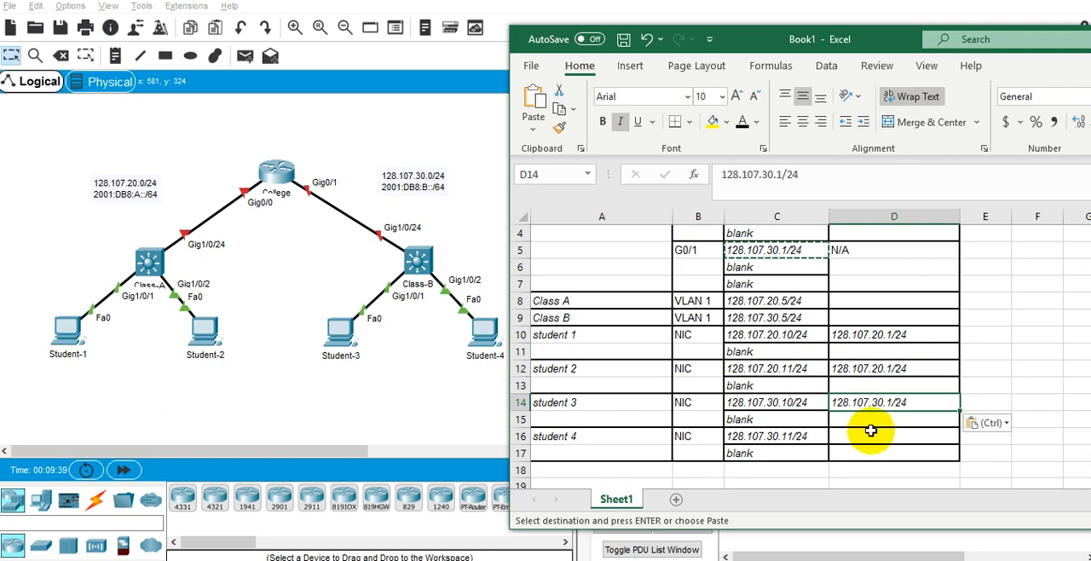
pyautogui.click(865, 436)
pyautogui.hotkey('ctrl', 'v')
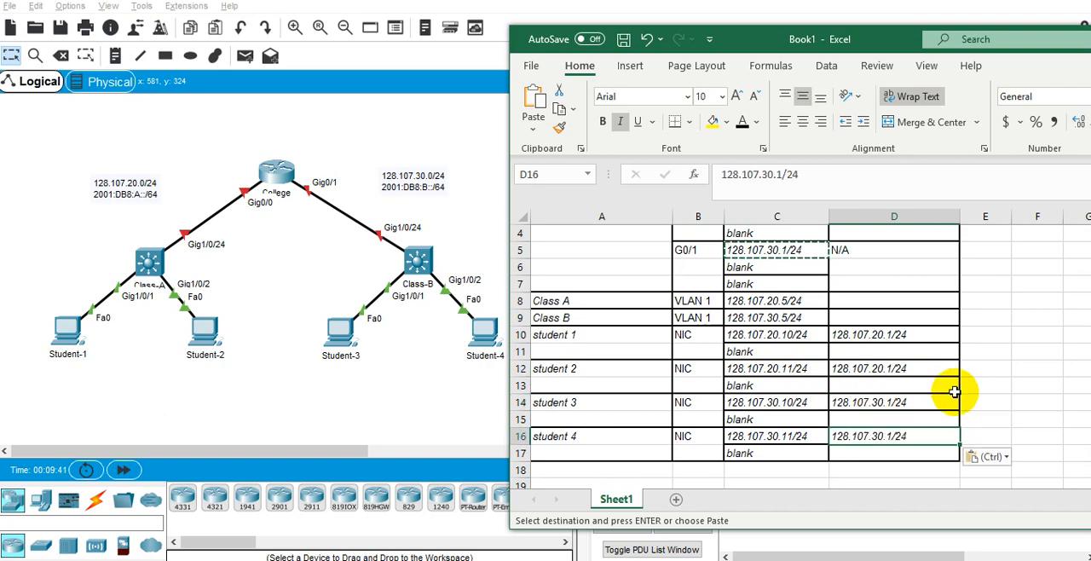
pyautogui.scroll(1, 913, 380)
pyautogui.press('Escape')
# Copy student 1's default gateway 128.107.20.1/24 from D10 into D8 as the default gateway of Class A.
pyautogui.scroll(-3, 852, 331)
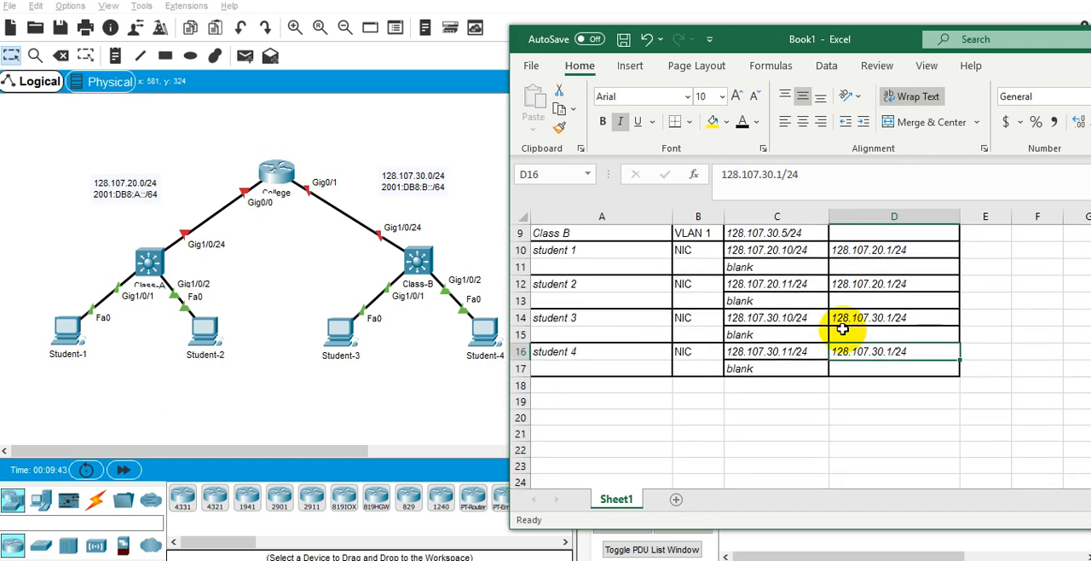
pyautogui.scroll(3, 840, 324)
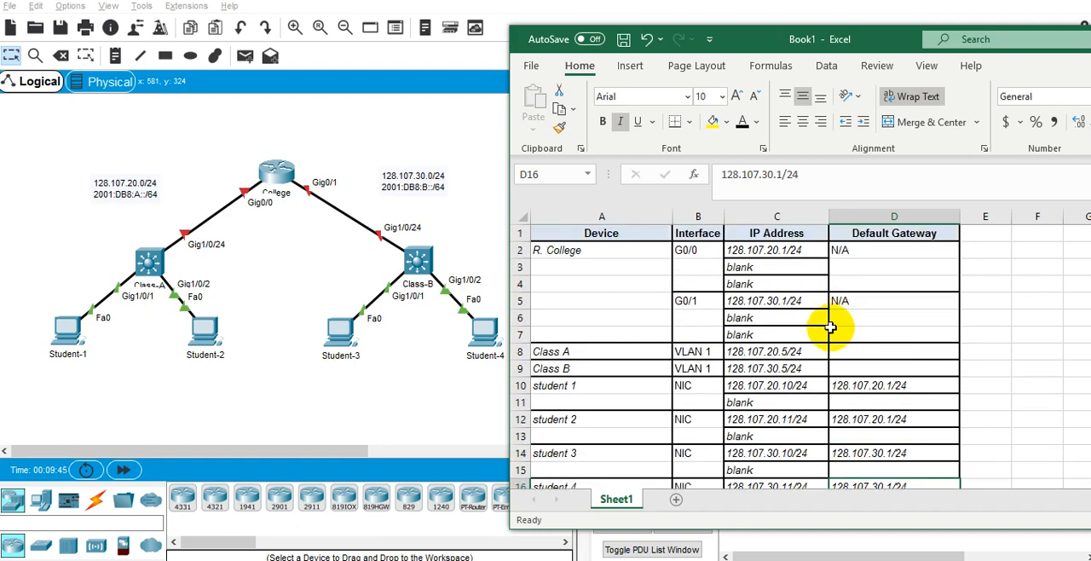
pyautogui.scroll(-2, 823, 335)
pyautogui.scroll(2, 821, 405)
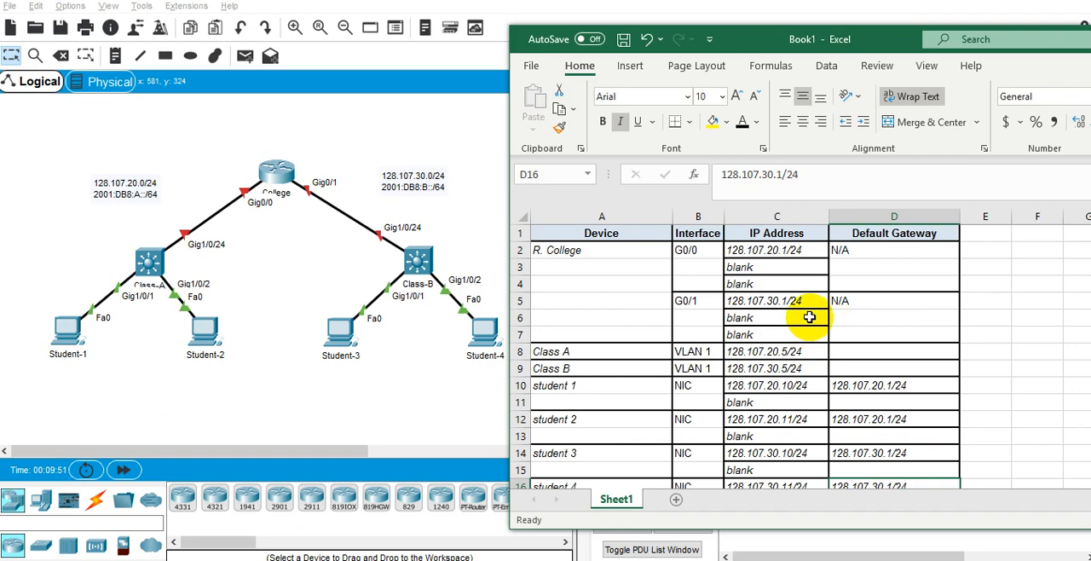
pyautogui.click(853, 353)
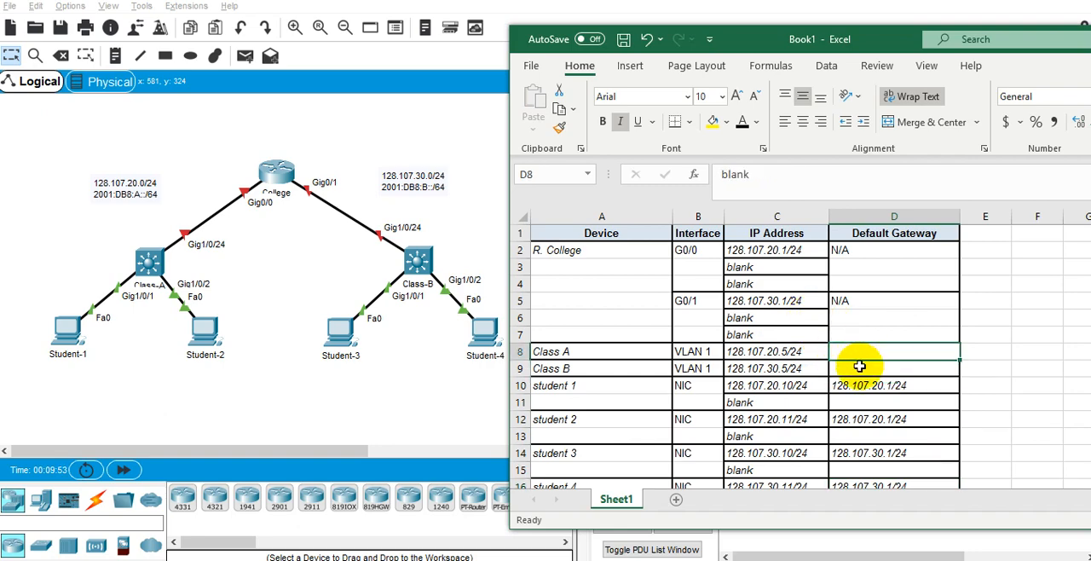
pyautogui.click(859, 367)
pyautogui.click(876, 388)
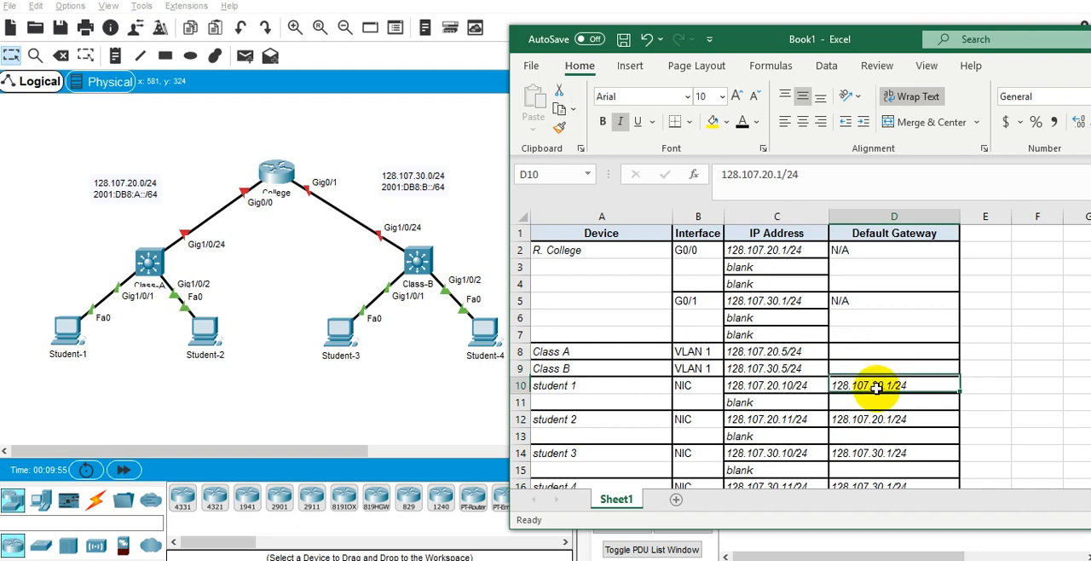
pyautogui.hotkey('ctrl', 'c')
pyautogui.click(904, 353)
pyautogui.hotkey('ctrl', 'v')
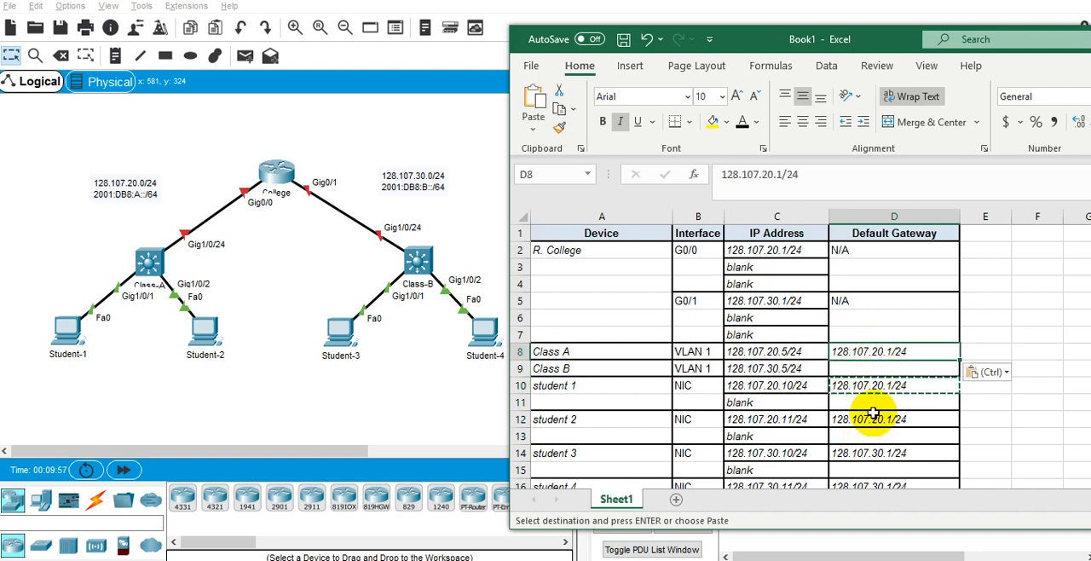
# Paste the copied gateway into D9 for Class B and edit it to 128.107.30.1/24.
pyautogui.click(876, 388)
pyautogui.click(884, 366)
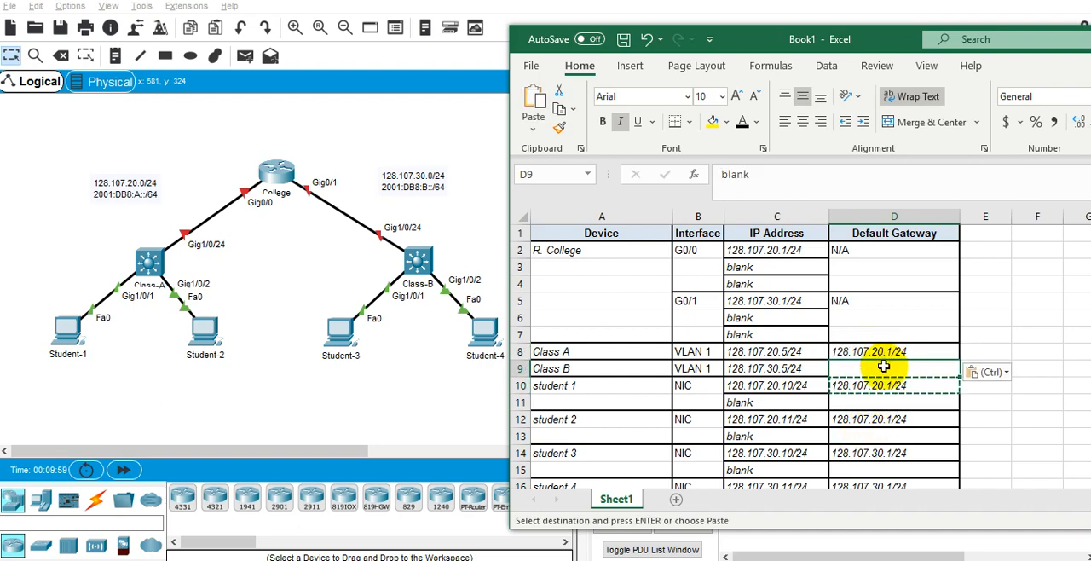
pyautogui.hotkey('ctrl', 'v')
pyautogui.press('F2')
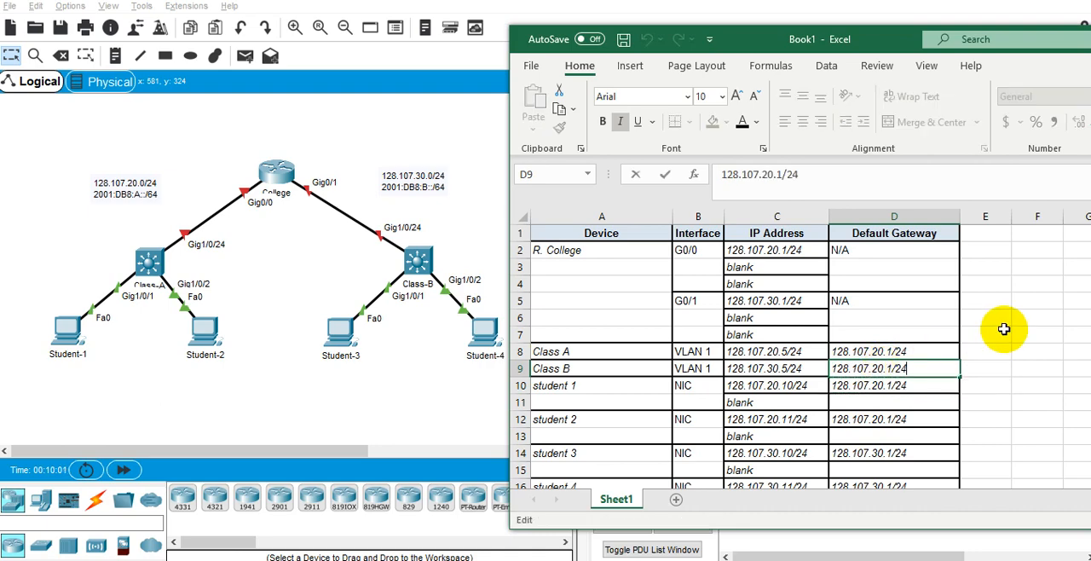
pyautogui.press('Left')
pyautogui.press('BackSpace')
pyautogui.write('3')
pyautogui.press('Return')
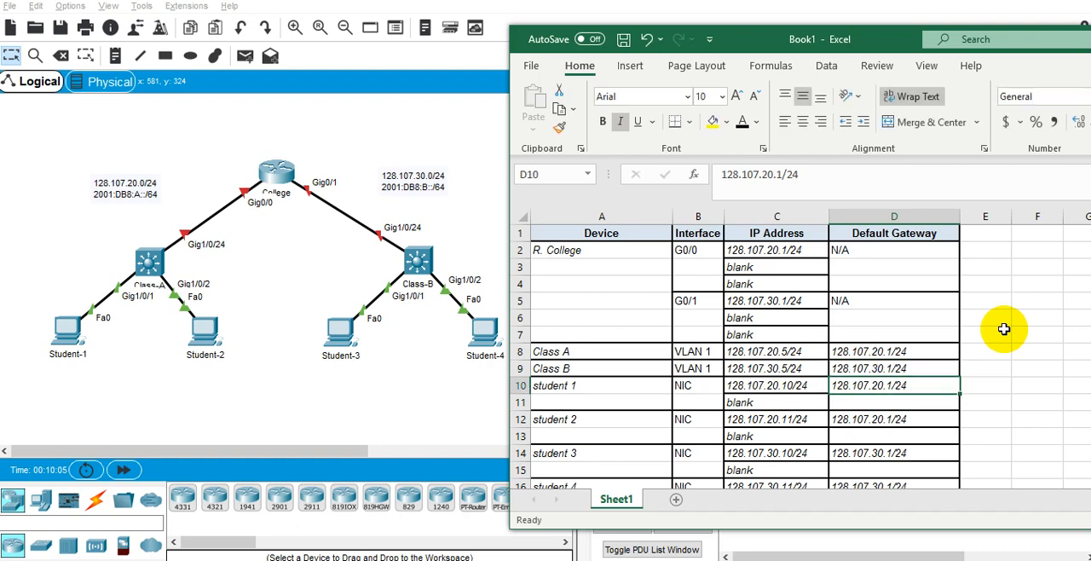
# Replace the placeholder in C3 with 2001:DB8:A::1/64 as the IPv6 address of R. College's G0/0 interface.
pyautogui.scroll(-2, 796, 440)
pyautogui.scroll(1, 810, 419)
pyautogui.scroll(2, 810, 419)
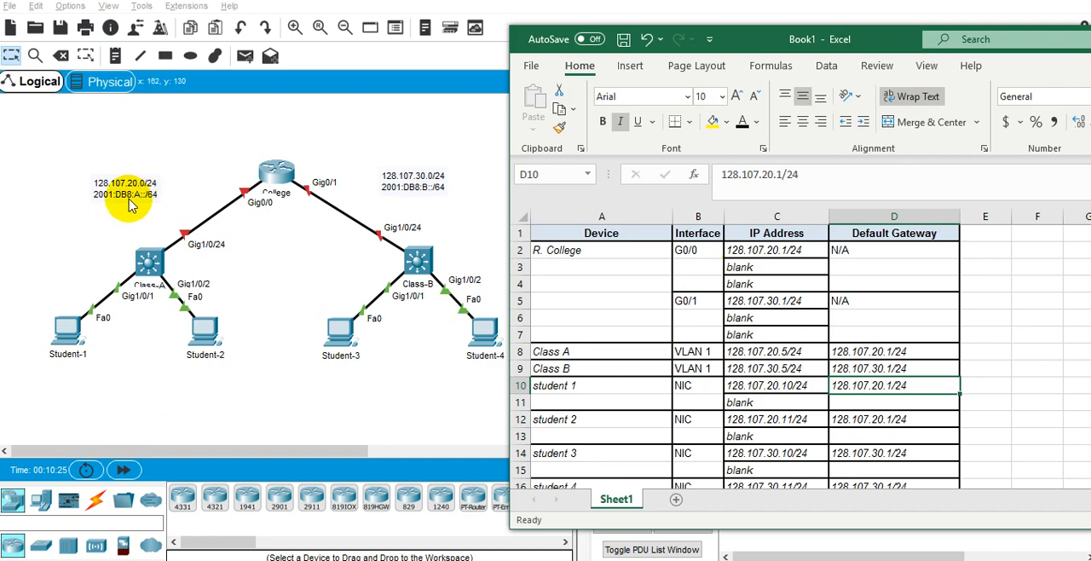
pyautogui.click(772, 270)
pyautogui.doubleClick(772, 270)
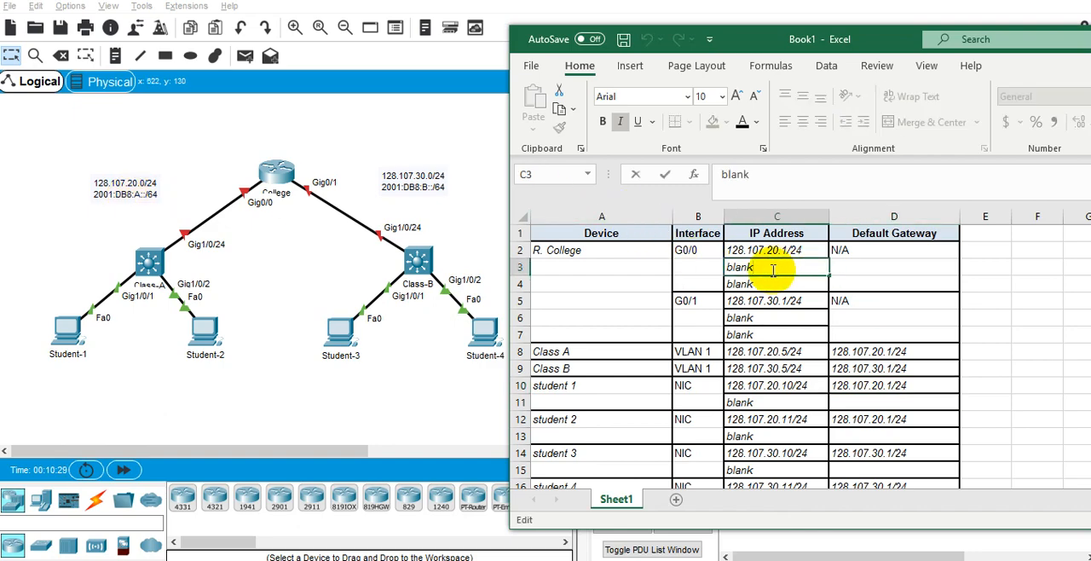
pyautogui.press('BackSpace')
pyautogui.press('BackSpace')
pyautogui.press('BackSpace')
pyautogui.press('BackSpace')
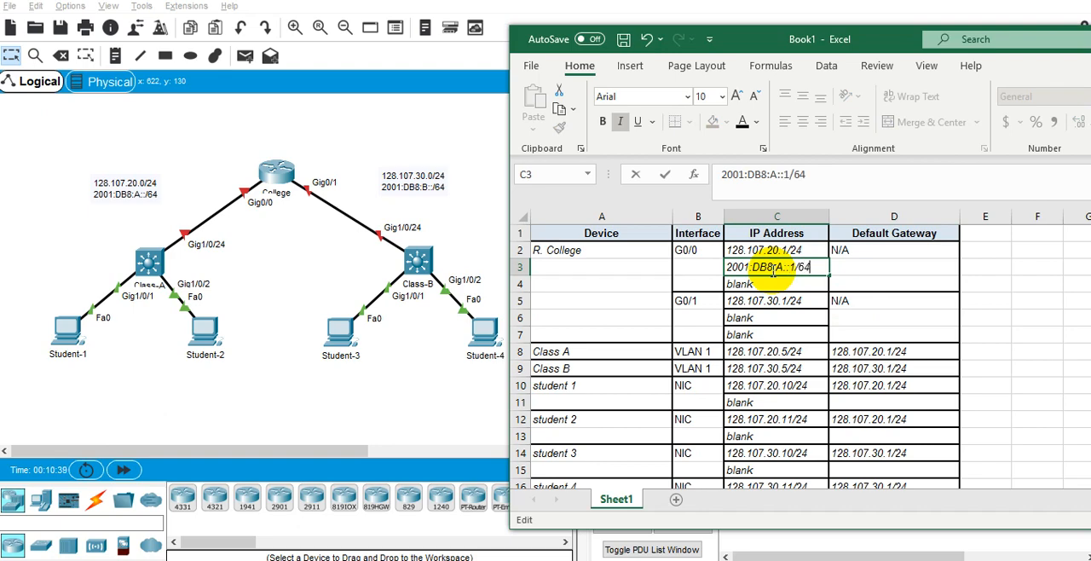
pyautogui.press('Return')
# Copy G0/0's IPv6 address from C3 into C6 for G0/1 and edit it to 2001:DB8:B::1/64.
pyautogui.click(771, 270)
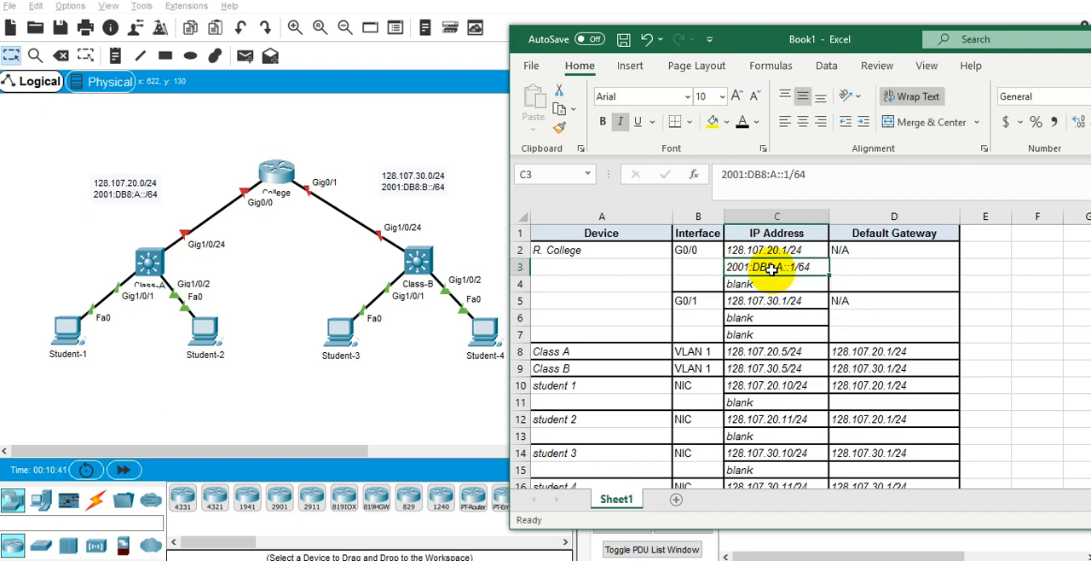
pyautogui.hotkey('ctrl', 'c')
pyautogui.press('Down')
pyautogui.press('Down')
pyautogui.press('Down')
pyautogui.hotkey('ctrl', 'v')
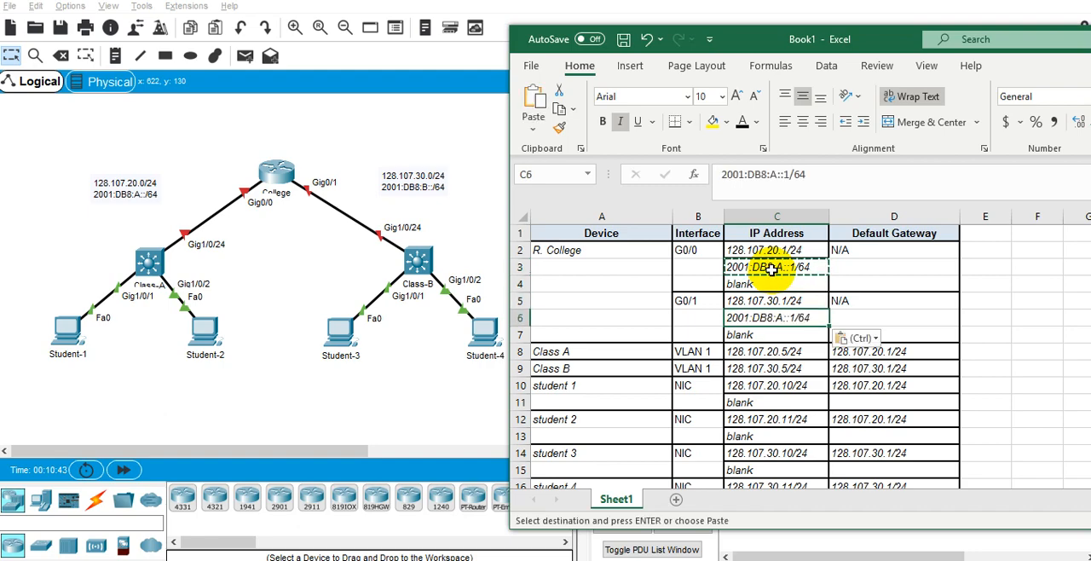
pyautogui.press('Escape')
pyautogui.press('Left')
pyautogui.press('Left')
pyautogui.press('Right')
pyautogui.press('Right')
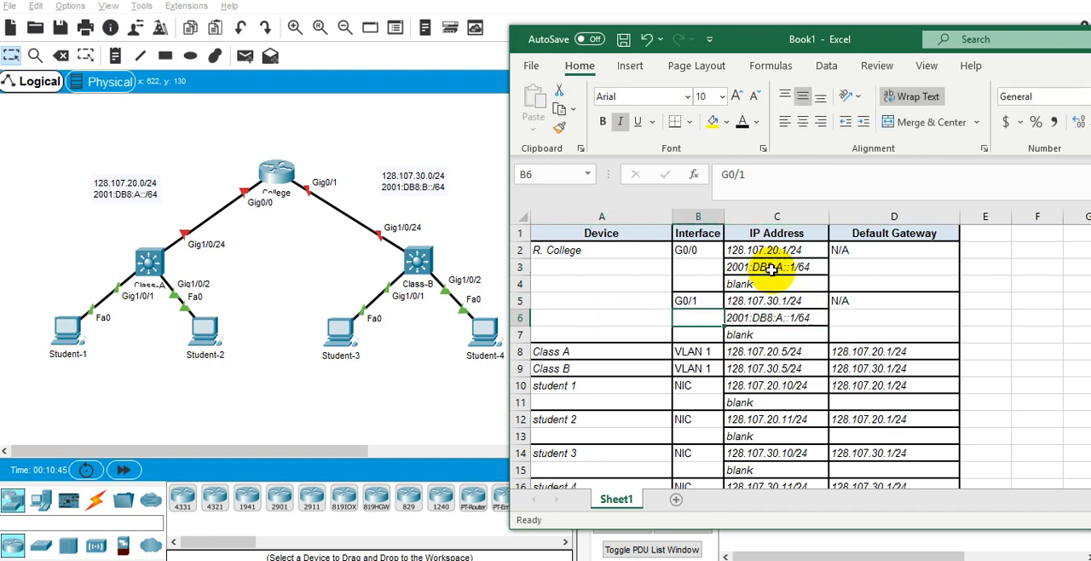
pyautogui.press('F2')
pyautogui.press('Left')
pyautogui.press('Left')
pyautogui.press('Left')
pyautogui.press('BackSpace')
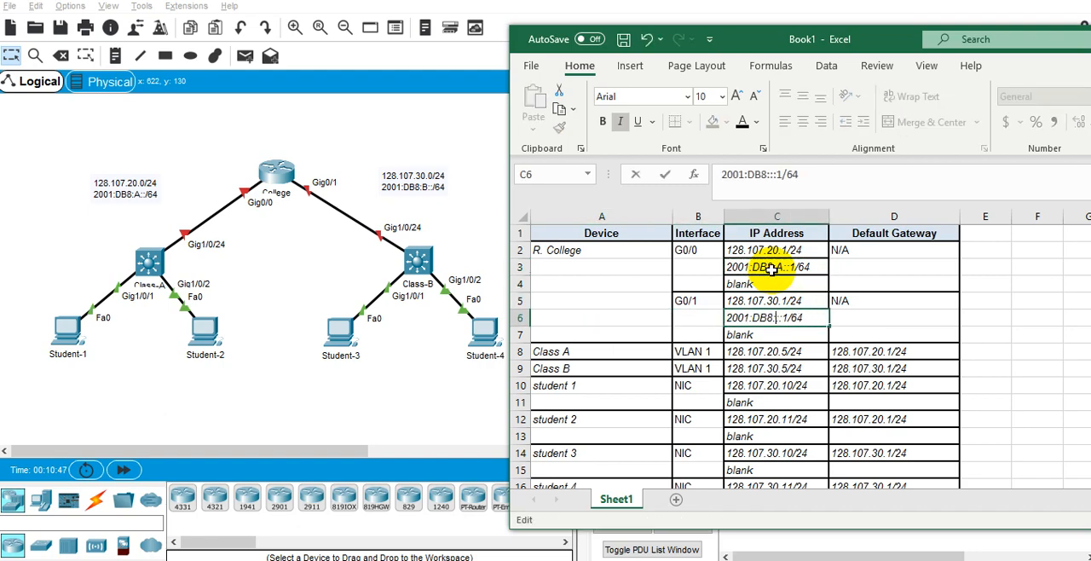
pyautogui.write('B')
pyautogui.press('Return')
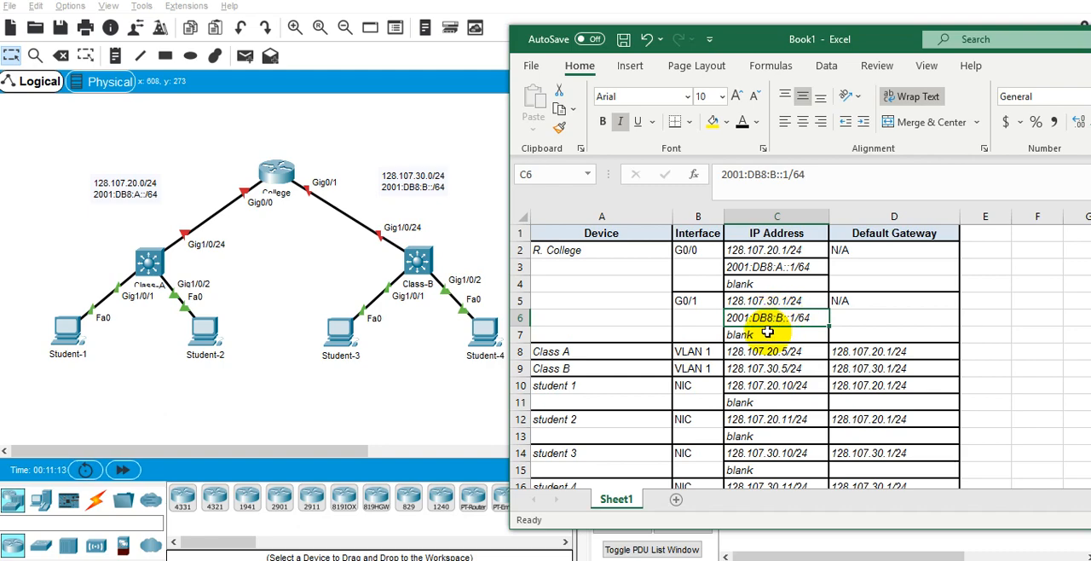
pyautogui.click(768, 332)
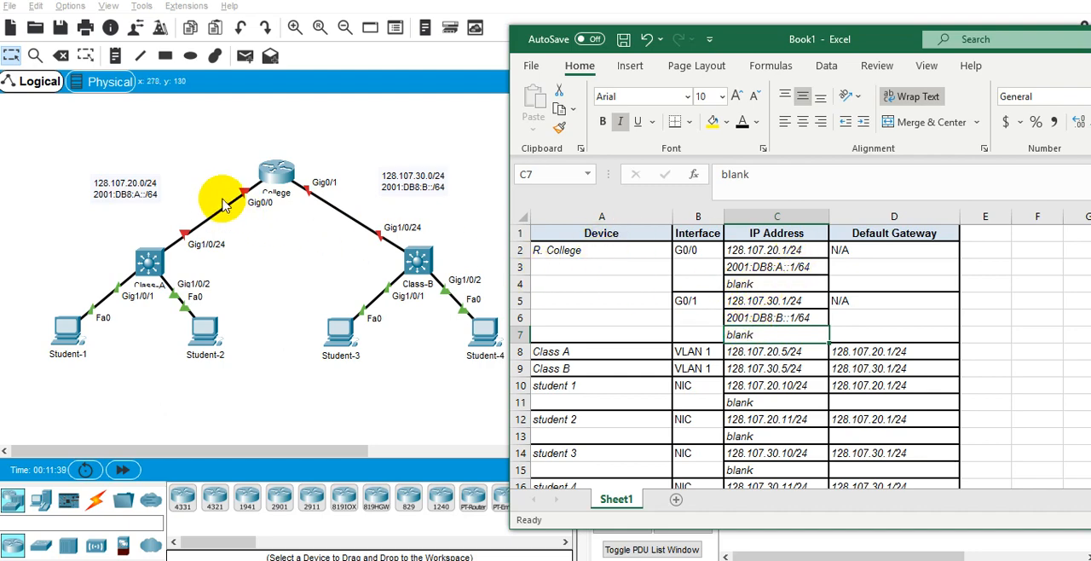
# Replace the placeholder in C4 with fe80::1 as the link-local address of R. College's G0/0 interface.
pyautogui.click(753, 284)
pyautogui.doubleClick(753, 283)
pyautogui.doubleClick(742, 284)
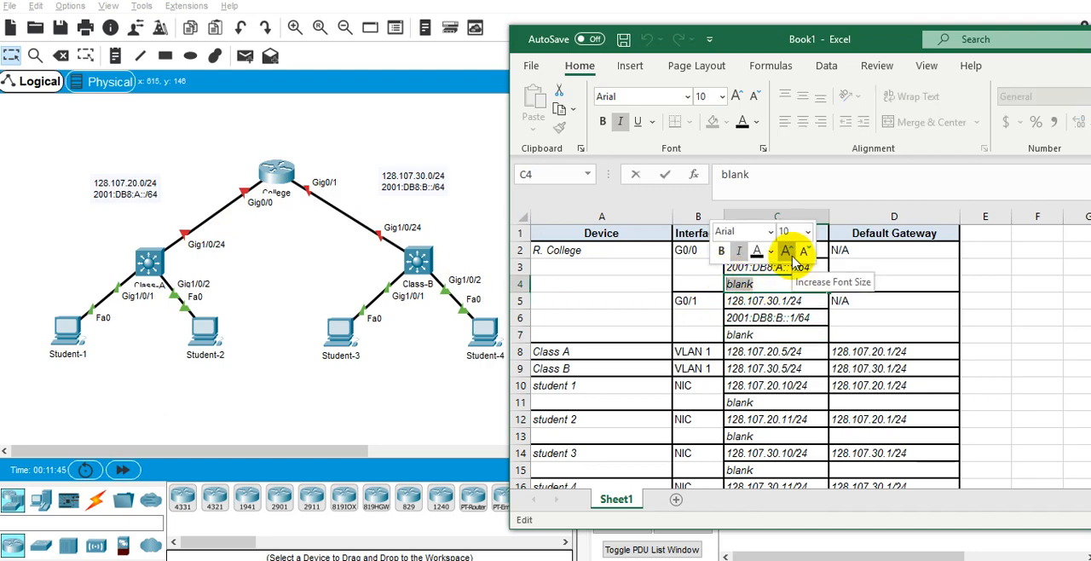
pyautogui.write('fe80::1')
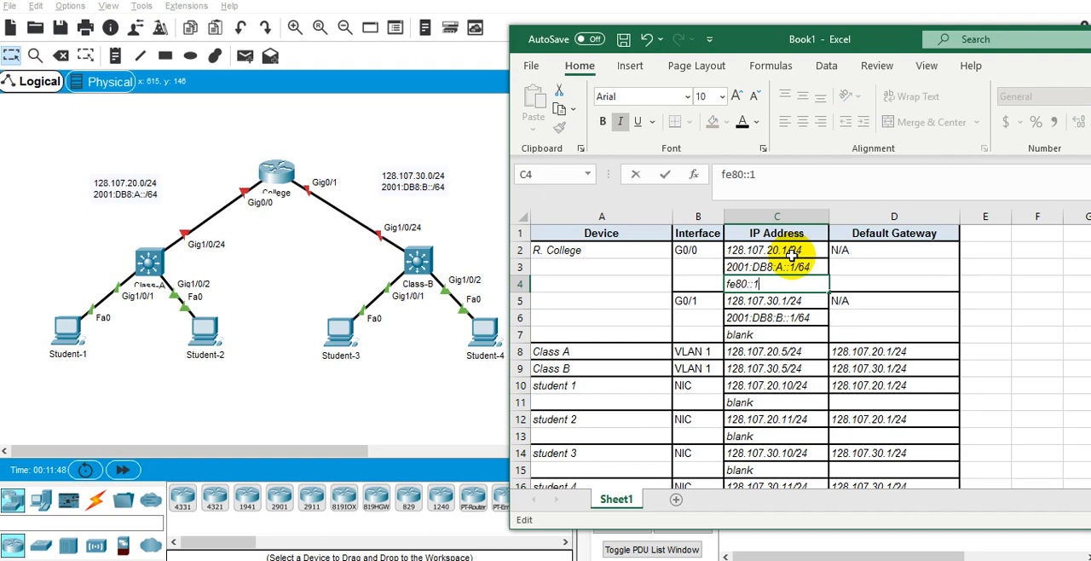
pyautogui.press('Return')
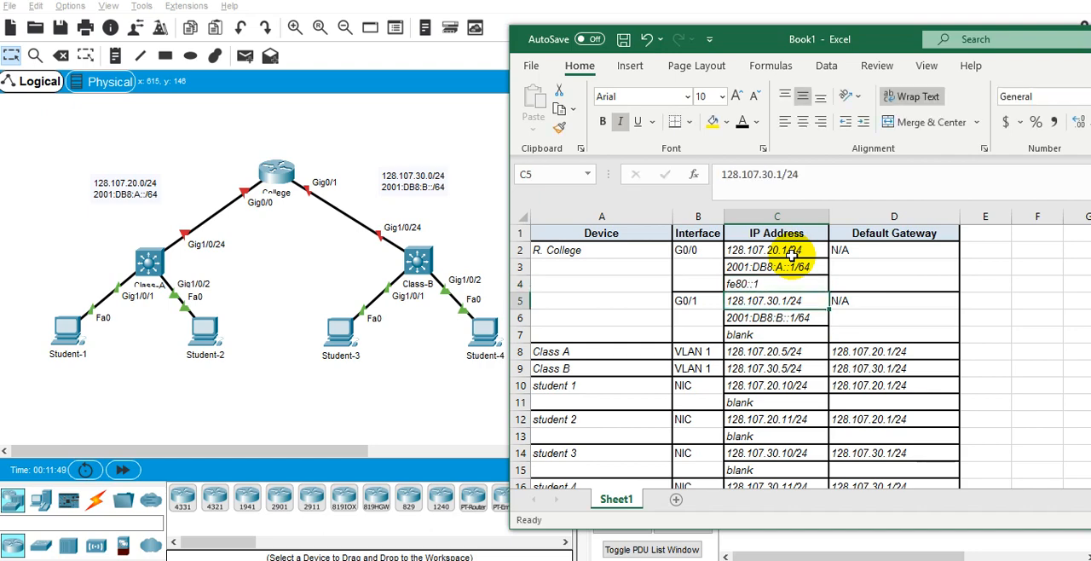
# Replace the placeholder in C7 with fe80::1 as the link-local address of R. College's G0/1 interface.
pyautogui.press('Down')
pyautogui.press('Down')
pyautogui.write('blan')
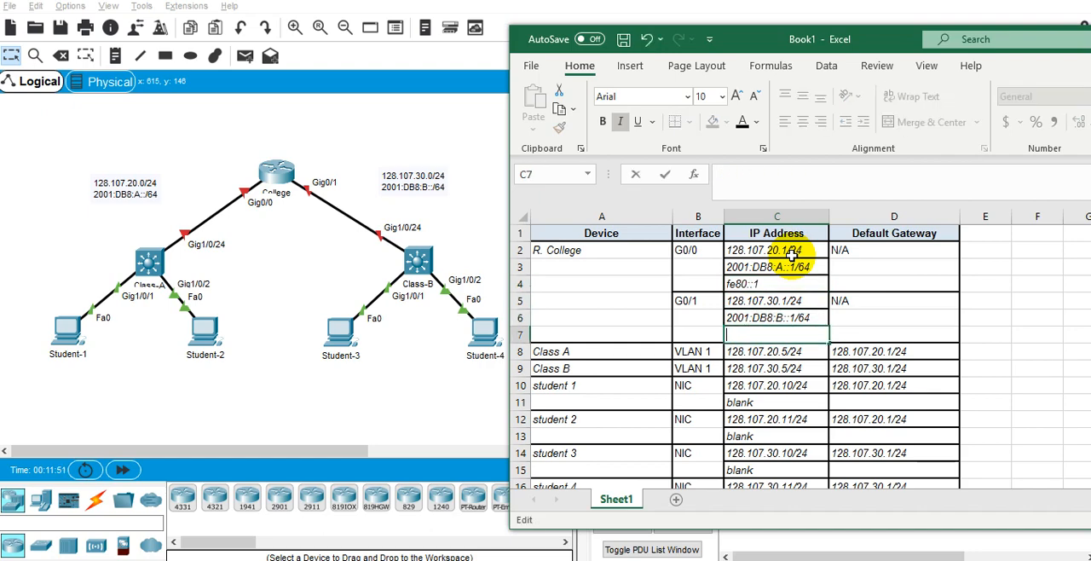
pyautogui.write('fe80::1')
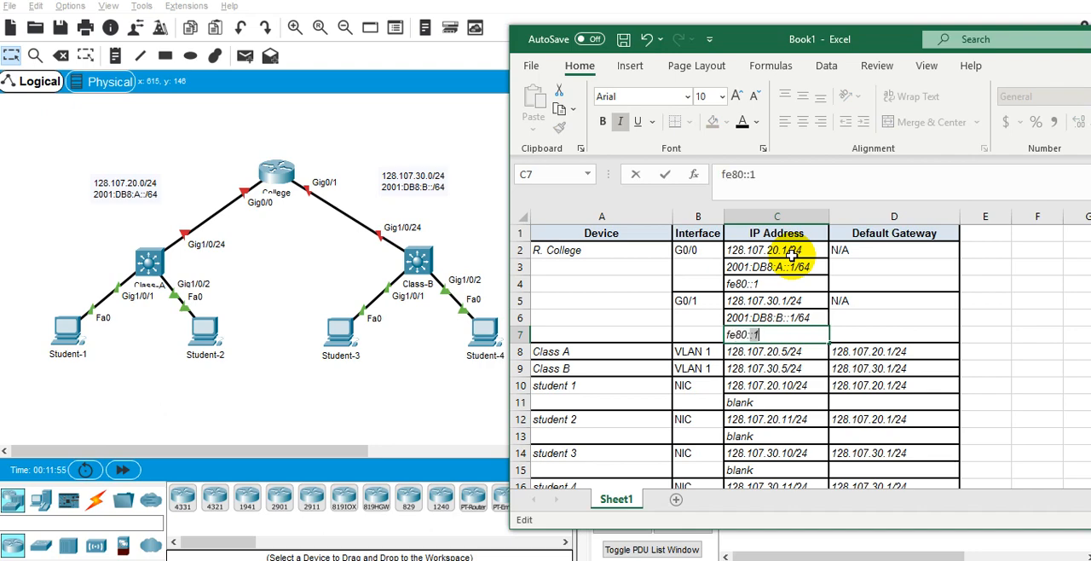
pyautogui.press('Return')
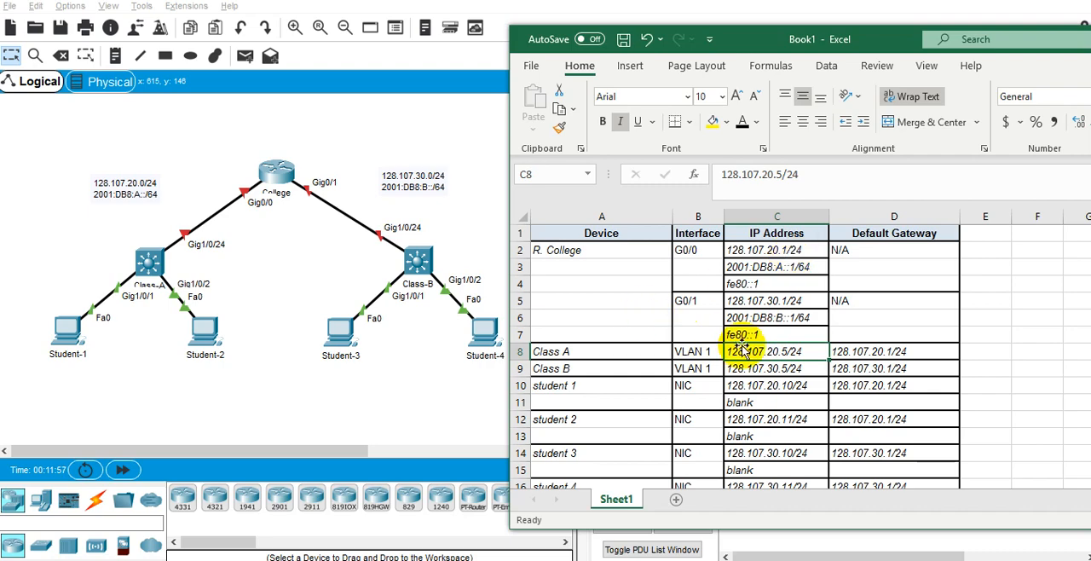
pyautogui.click(791, 283)
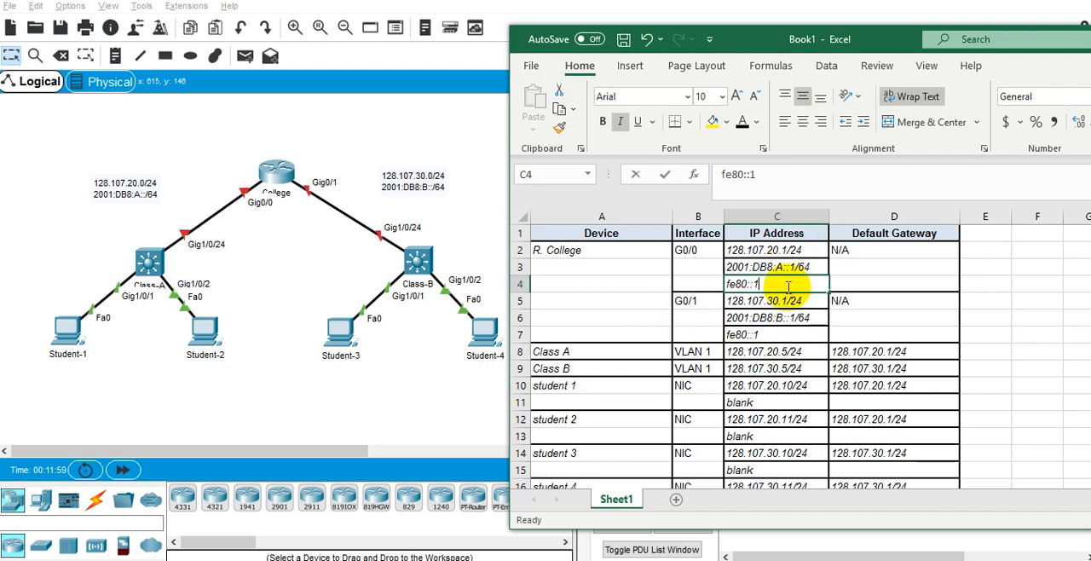
pyautogui.doubleClick(788, 286)
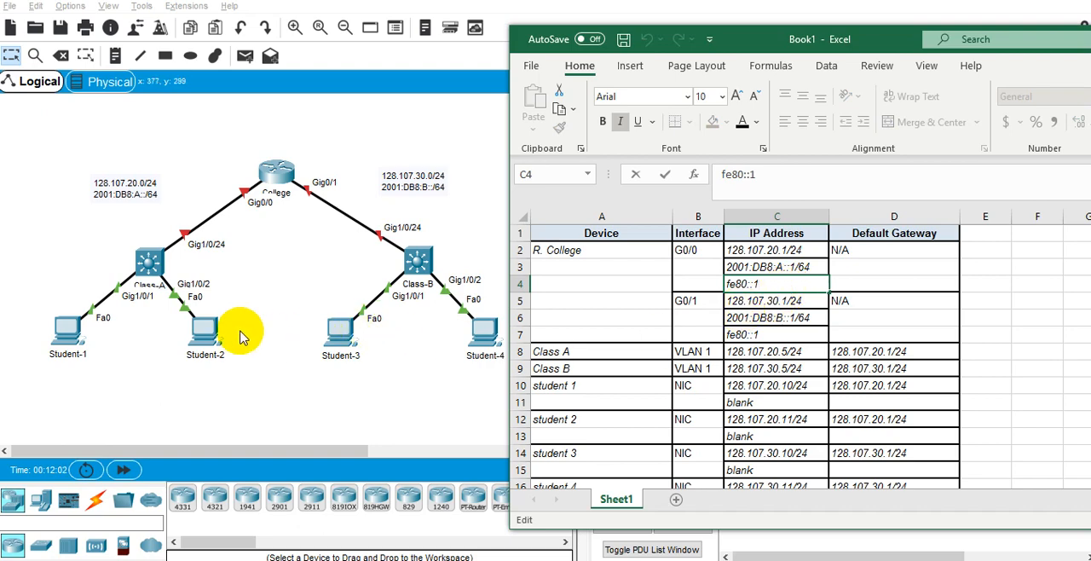
pyautogui.click(778, 335)
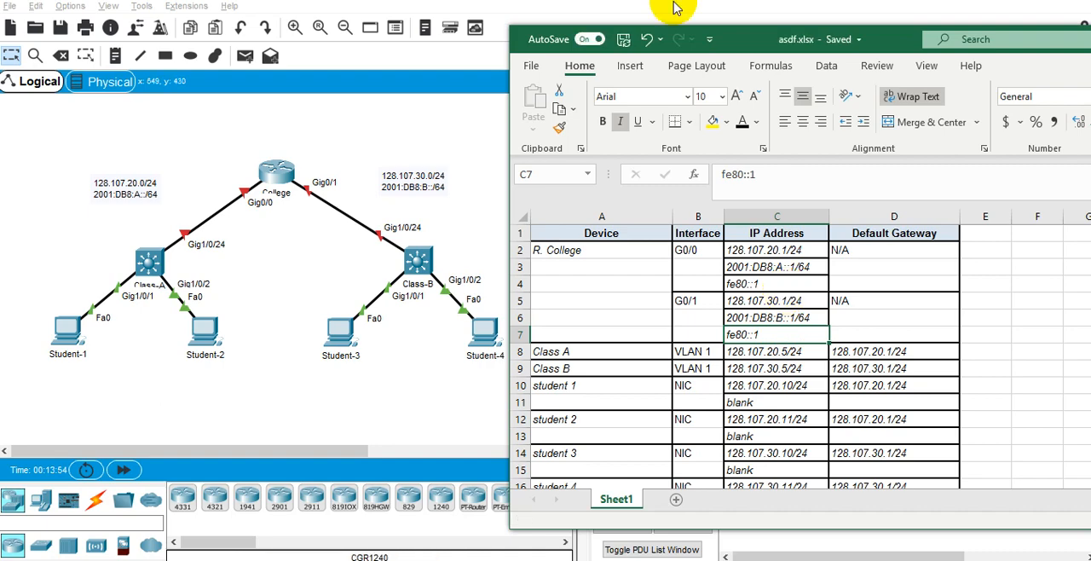
pyautogui.click(810, 317)
pyautogui.doubleClick(797, 335)
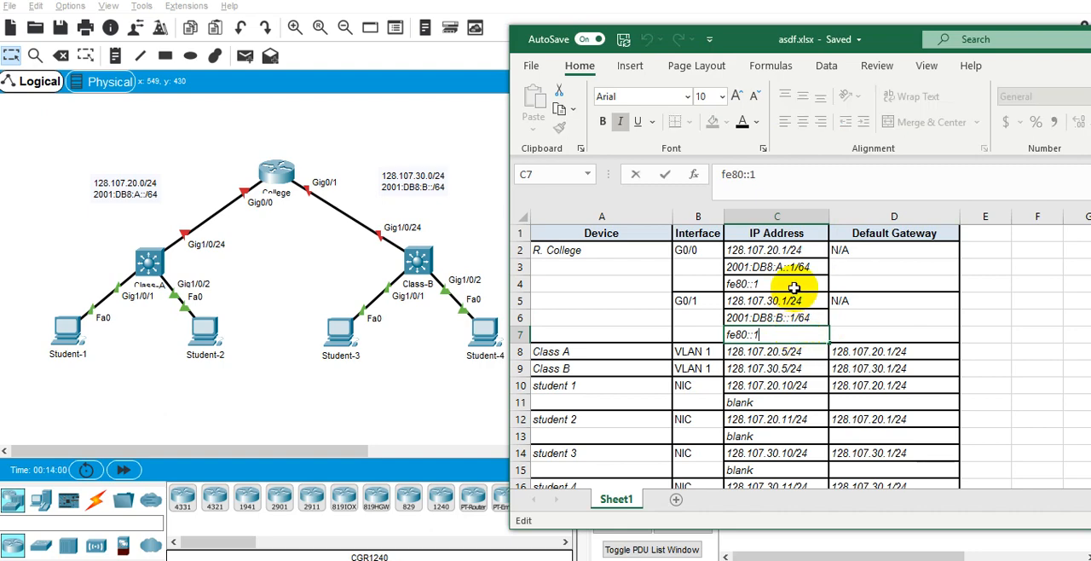
pyautogui.scroll(-2, 792, 287)
pyautogui.scroll(2, 814, 329)
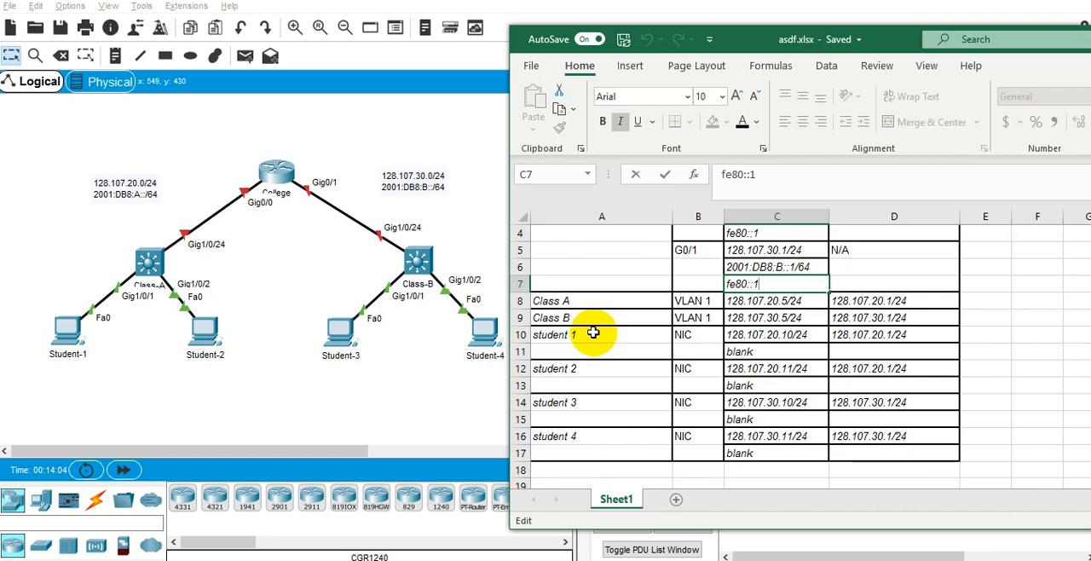
pyautogui.scroll(1, 863, 341)
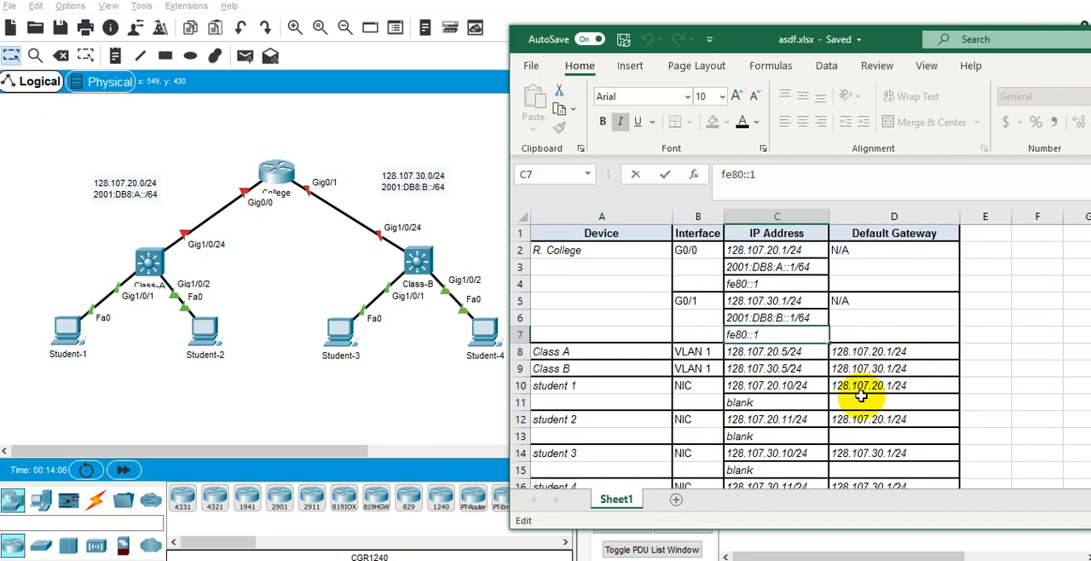
# Copy the link-local address fe80::1 from C7 into D11 as student 1's IPv6 default gateway.
pyautogui.click(859, 403)
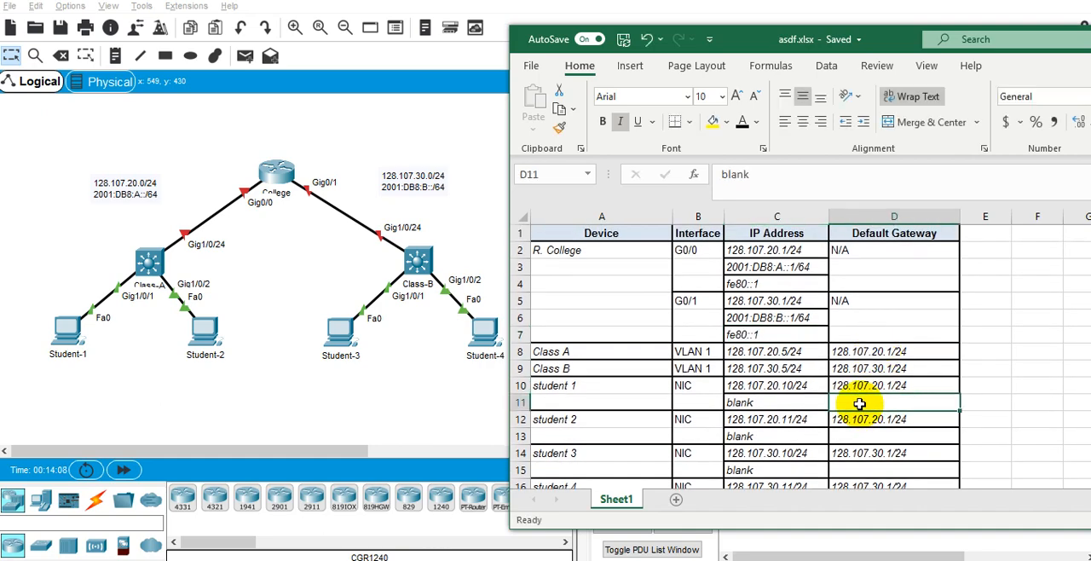
pyautogui.click(774, 404)
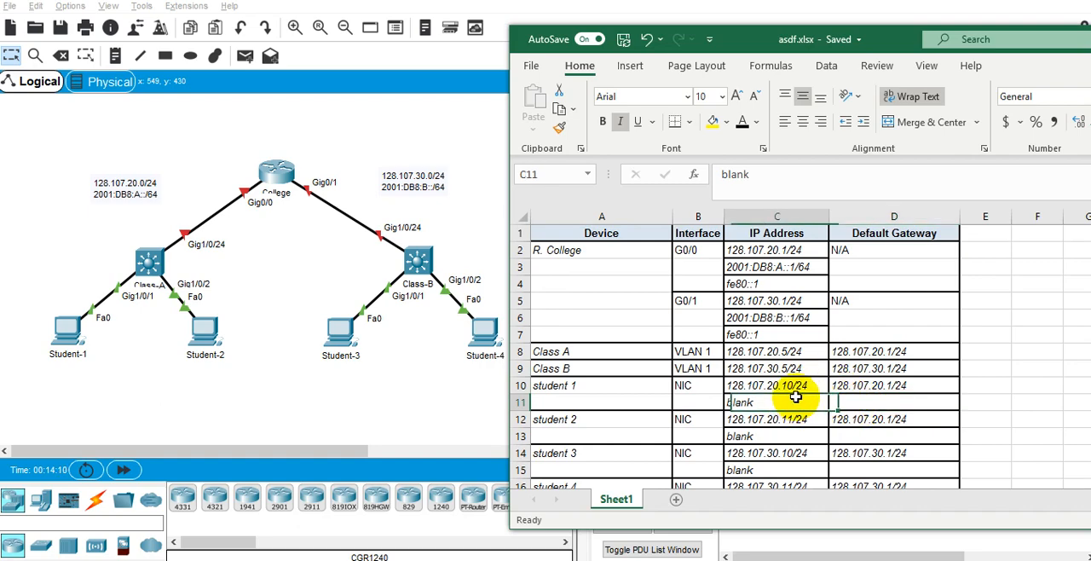
pyautogui.click(870, 405)
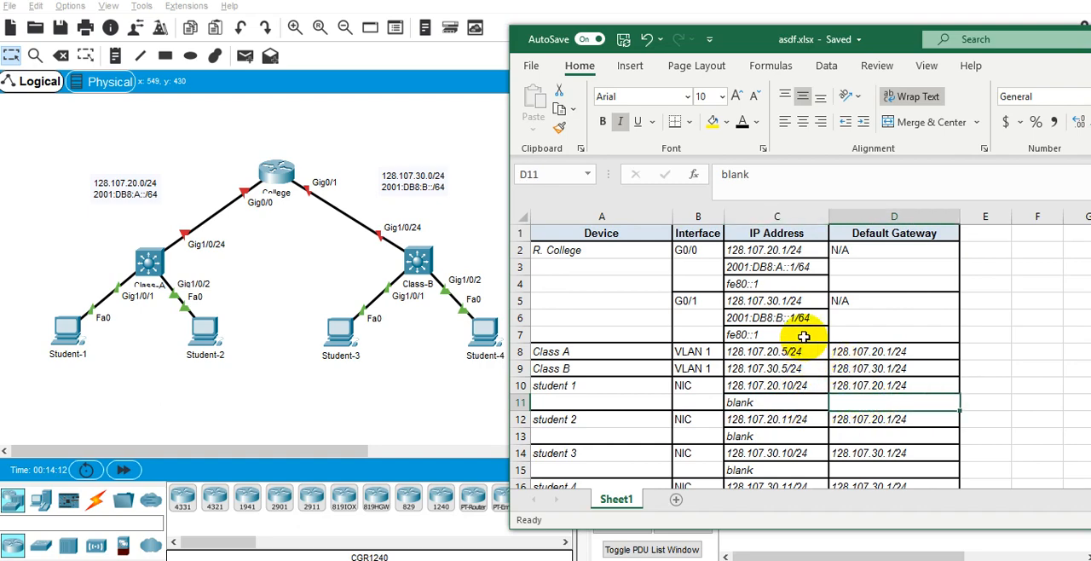
pyautogui.click(794, 334)
pyautogui.hotkey('ctrl', 'c')
pyautogui.click(859, 401)
pyautogui.hotkey('ctrl', 'v')
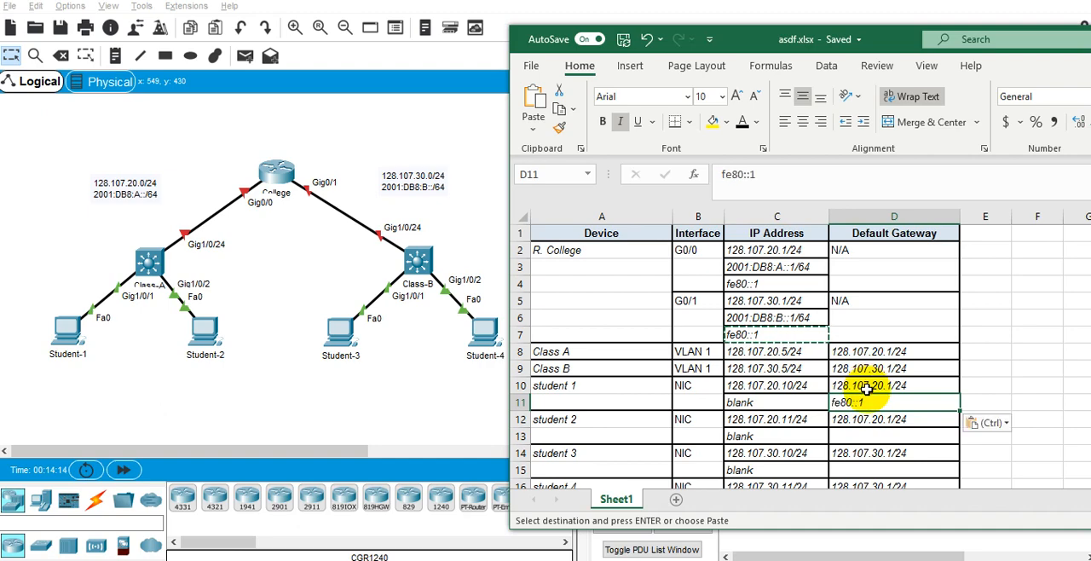
# Paste the copied fe80::1 gateway into D13, D15 and D17 for students 2, 3 and 4.
pyautogui.scroll(-2, 861, 392)
pyautogui.click(868, 335)
pyautogui.hotkey('ctrl', 'v')
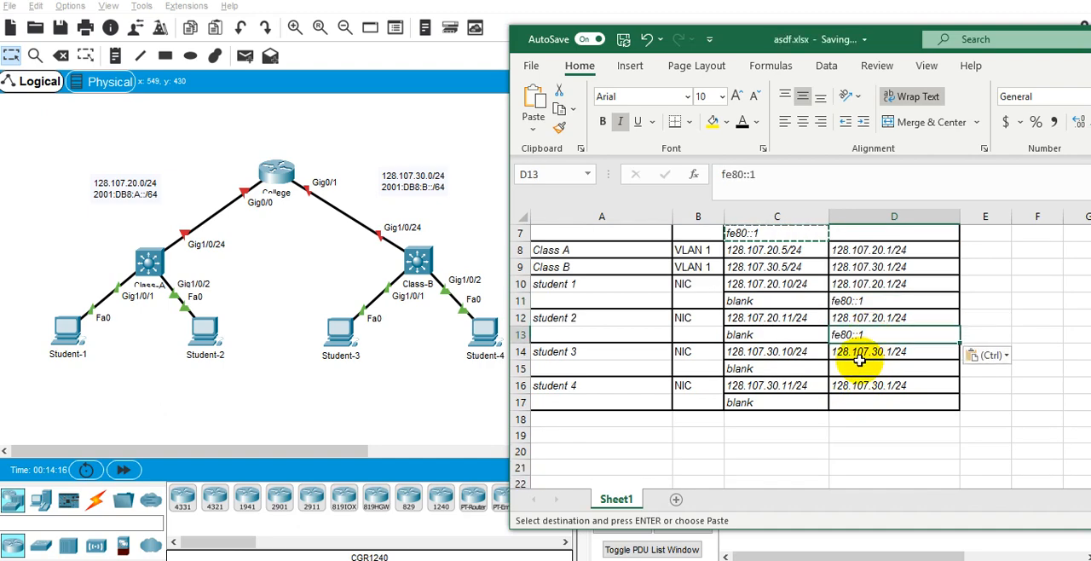
pyautogui.click(859, 368)
pyautogui.hotkey('ctrl', 'v')
pyautogui.click(861, 400)
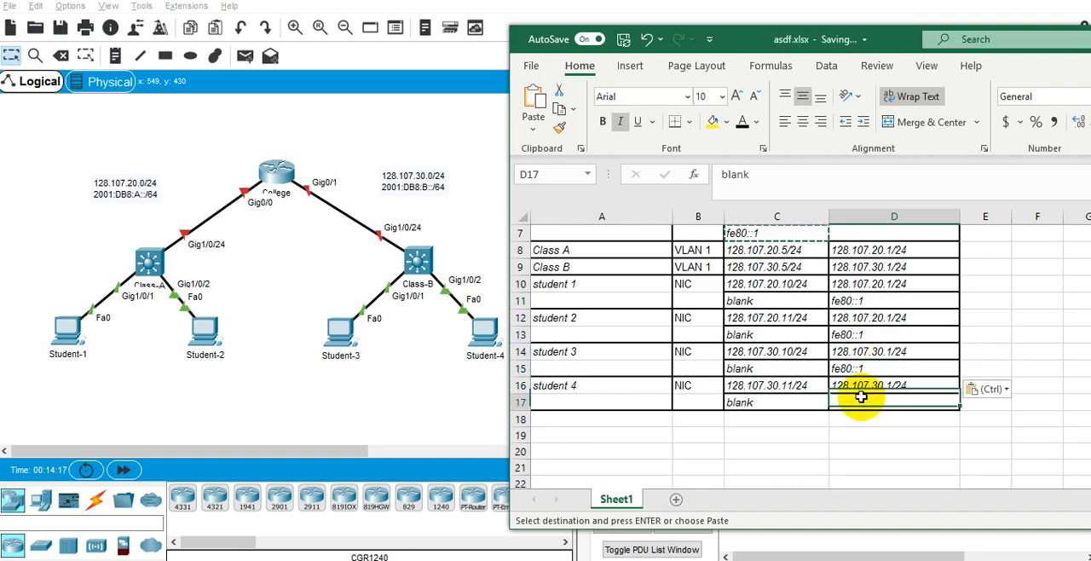
pyautogui.hotkey('ctrl', 'v')
# Replace the placeholder in C11 with 2001:DB8:A::10/64 as student 1's IPv6 address.
pyautogui.scroll(1, 793, 335)
pyautogui.click(771, 351)
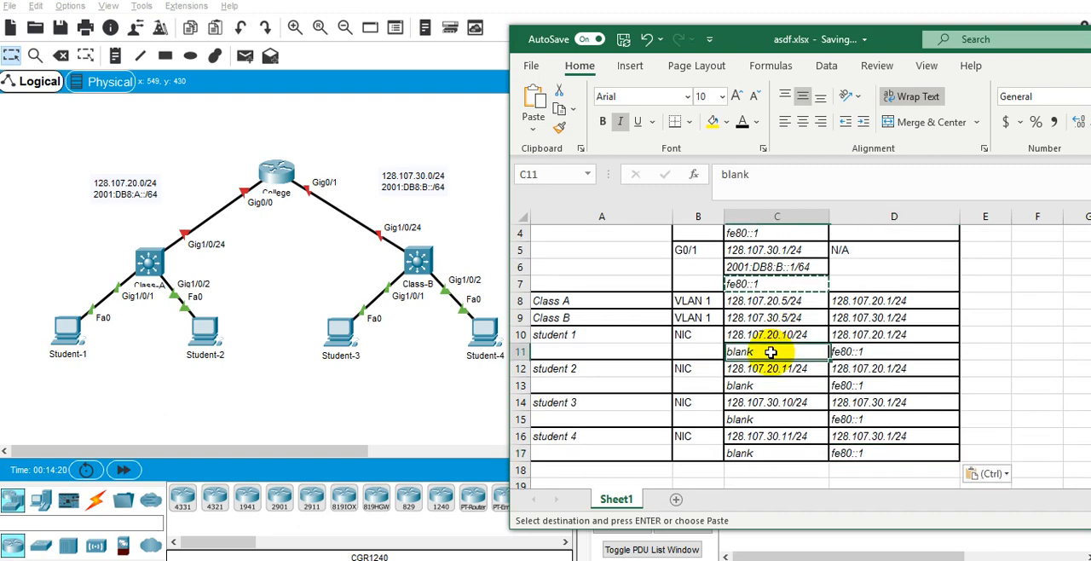
pyautogui.doubleClick(772, 353)
pyautogui.press('BackSpace')
pyautogui.press('BackSpace')
pyautogui.press('BackSpace')
pyautogui.press('BackSpace')
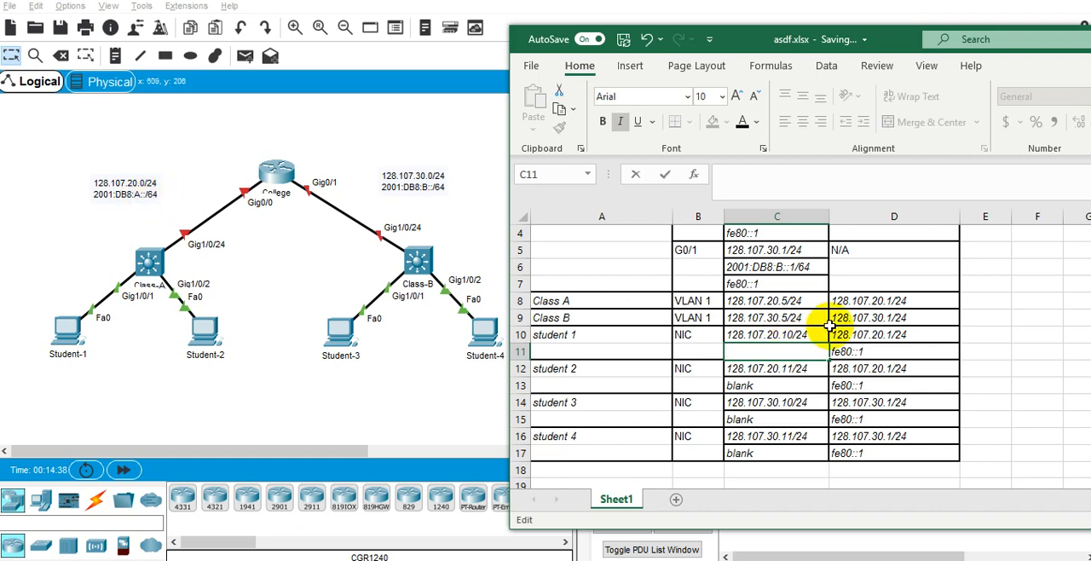
pyautogui.scroll(1, 835, 324)
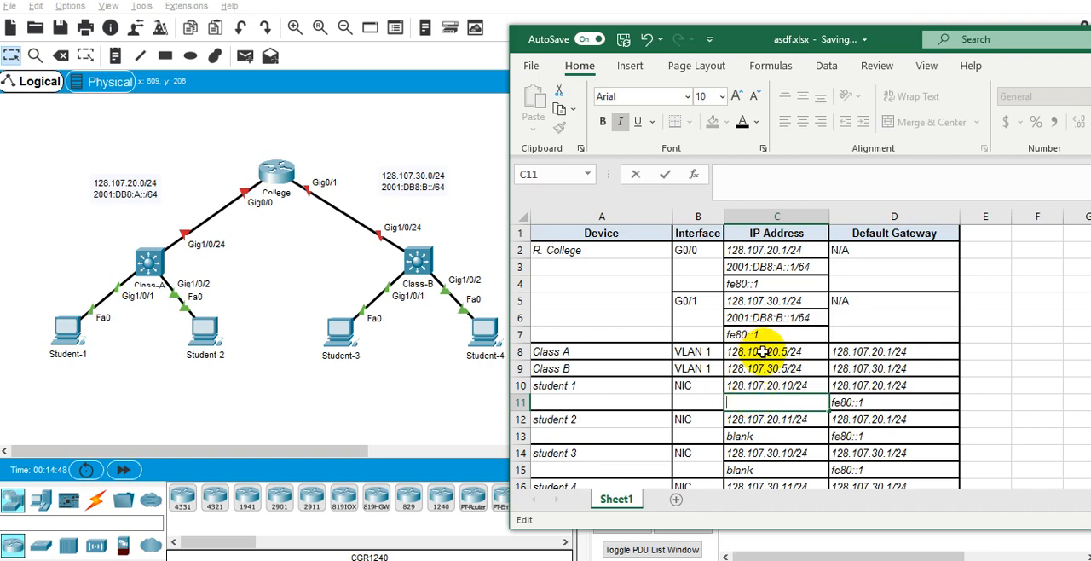
pyautogui.write('2001:DB8')
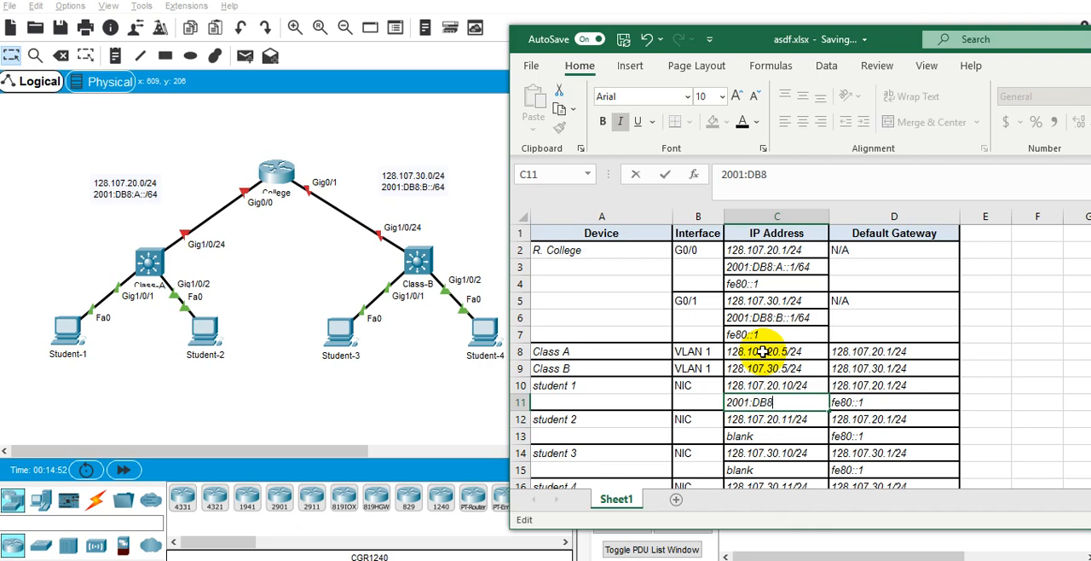
pyautogui.write(':A')
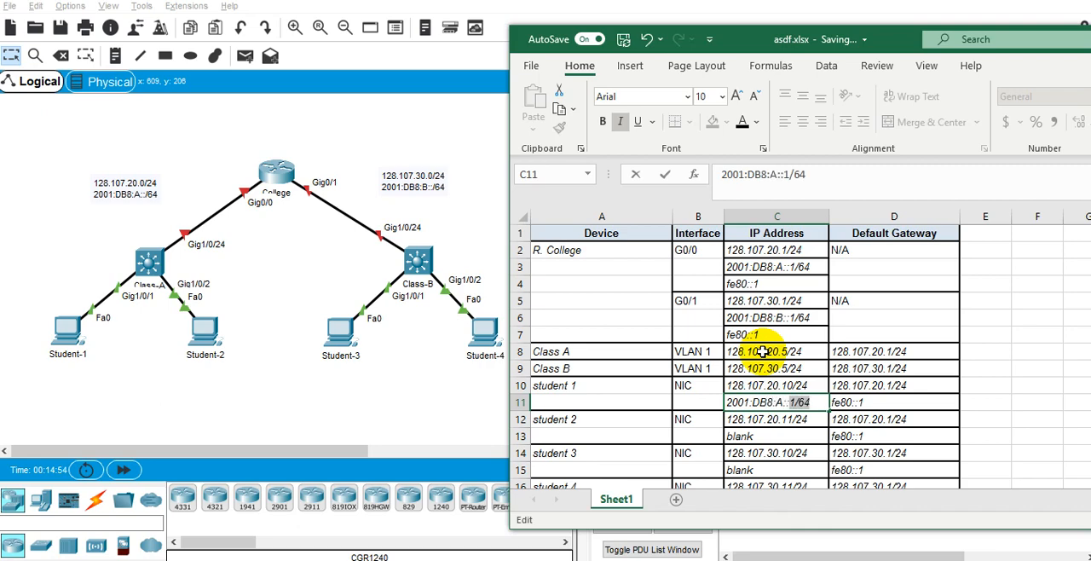
pyautogui.write('::10/64')
pyautogui.press('Return')
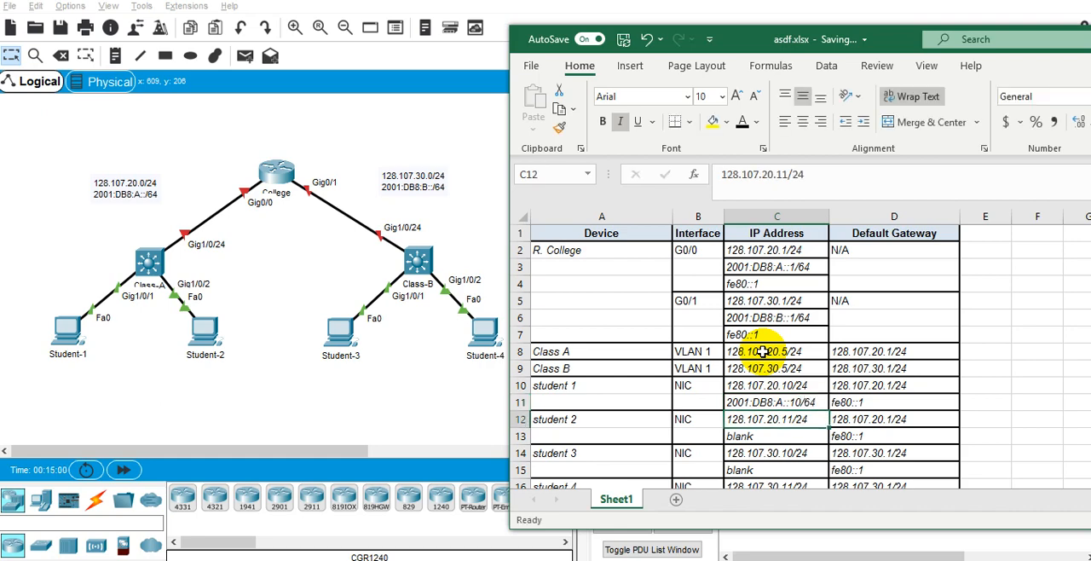
# Copy student 1's IPv6 address from C11 into C13 for student 2 and edit it to 2001:DB8:A::11/64.
pyautogui.press('Up')
pyautogui.hotkey('ctrl', 'c')
pyautogui.press('Down')
pyautogui.press('Down')
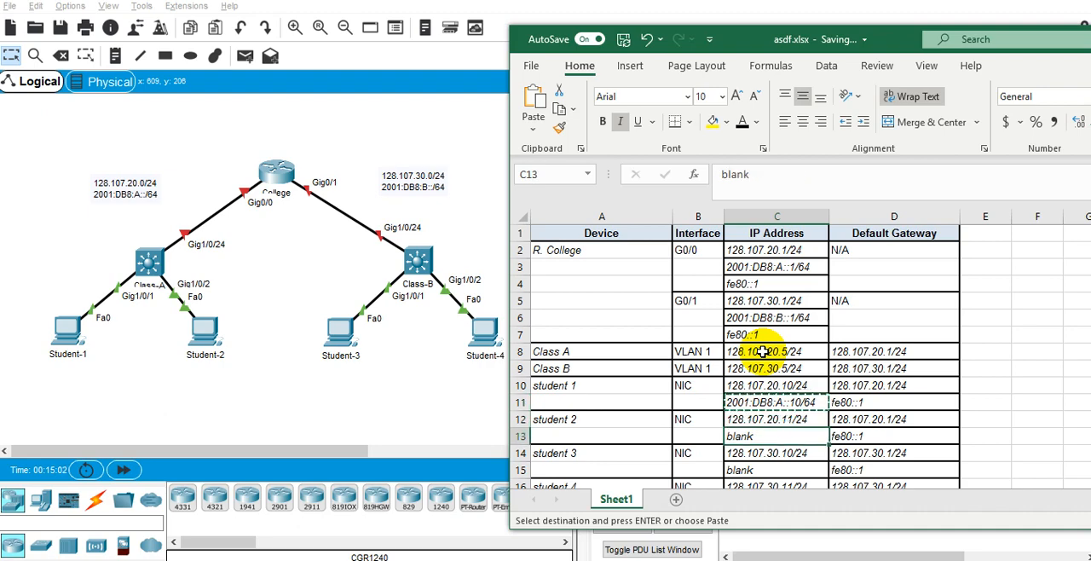
pyautogui.hotkey('ctrl', 'v')
pyautogui.press('F2')
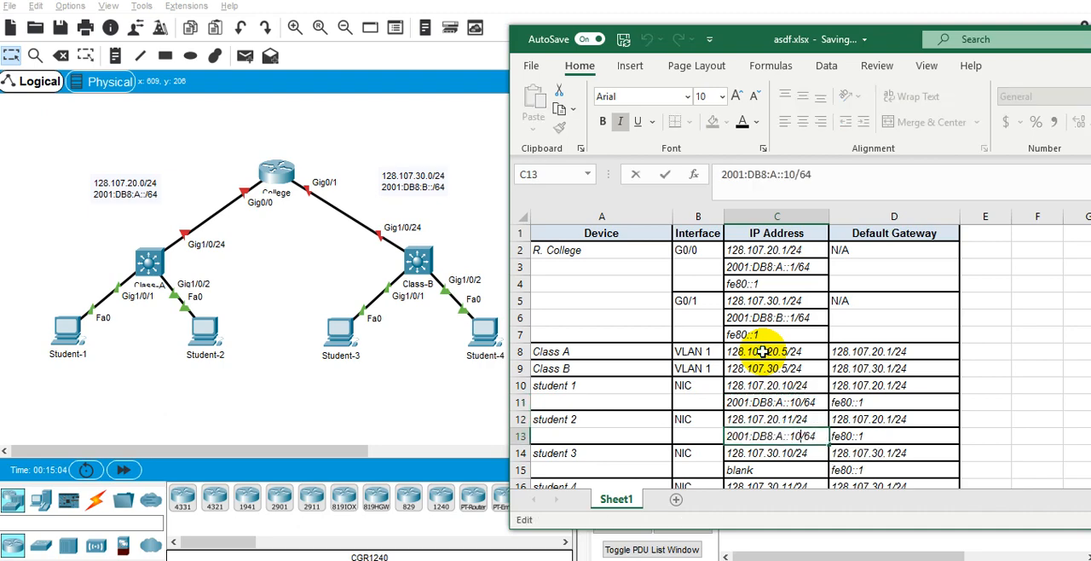
pyautogui.press('BackSpace')
pyautogui.write('1')
pyautogui.press('Return')
# Replace the placeholder in C15 with 2001:DB8:B::10/24 as student 3's IPv6 address.
pyautogui.press('Down')
pyautogui.press('Down')
pyautogui.press('Down')
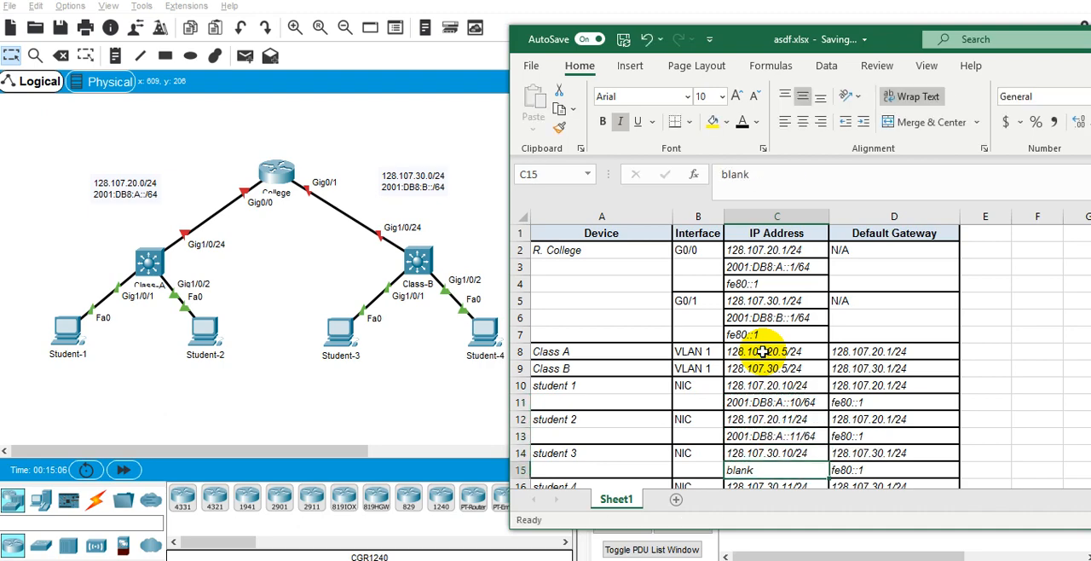
pyautogui.press('Up')
pyautogui.press('Up')
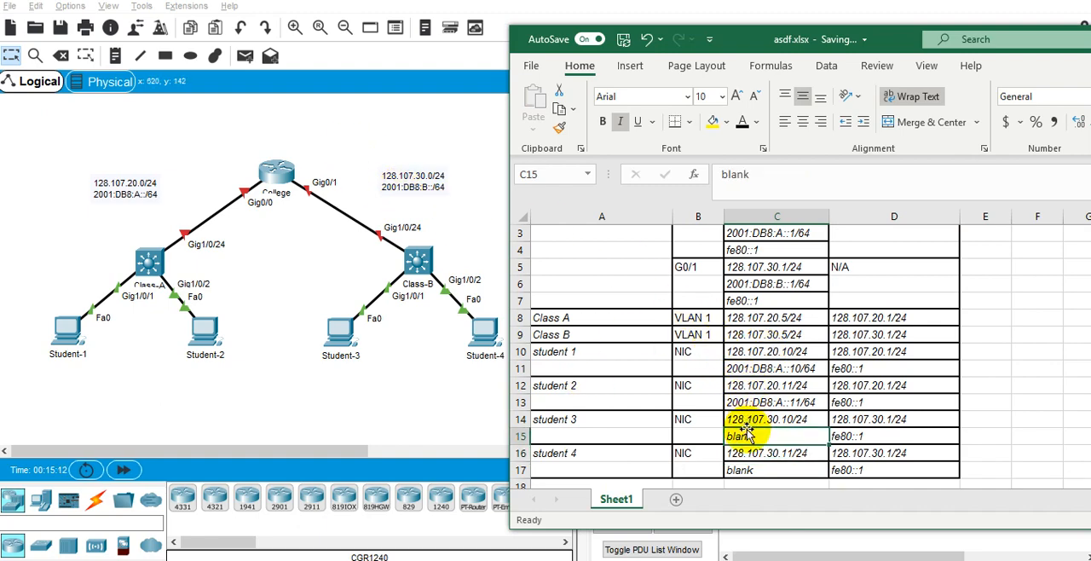
pyautogui.doubleClick(776, 437)
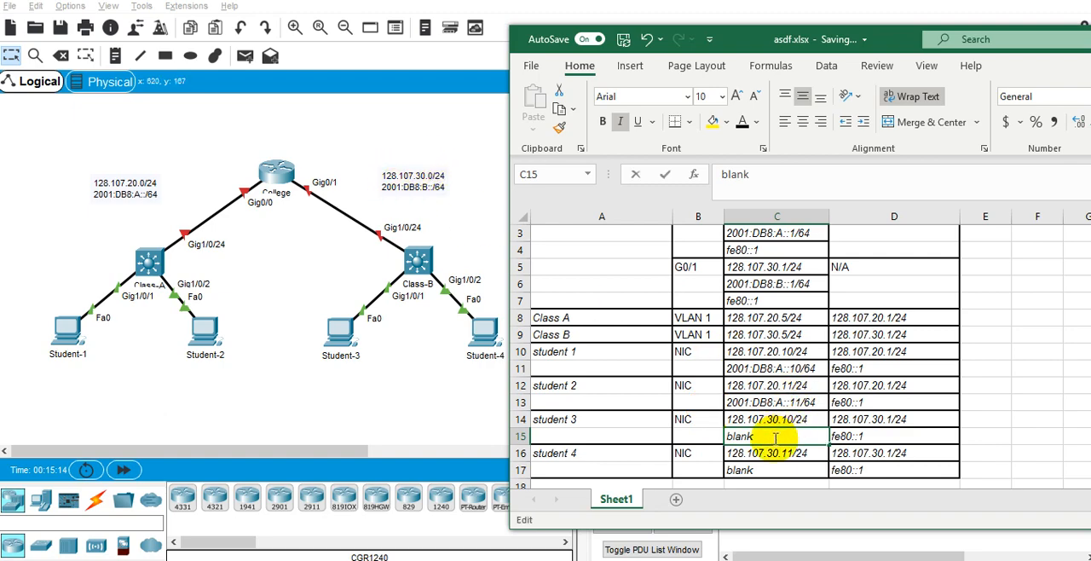
pyautogui.press('BackSpace')
pyautogui.press('BackSpace')
pyautogui.press('BackSpace')
pyautogui.press('BackSpace')
pyautogui.press('BackSpace')
pyautogui.write('2001:DB')
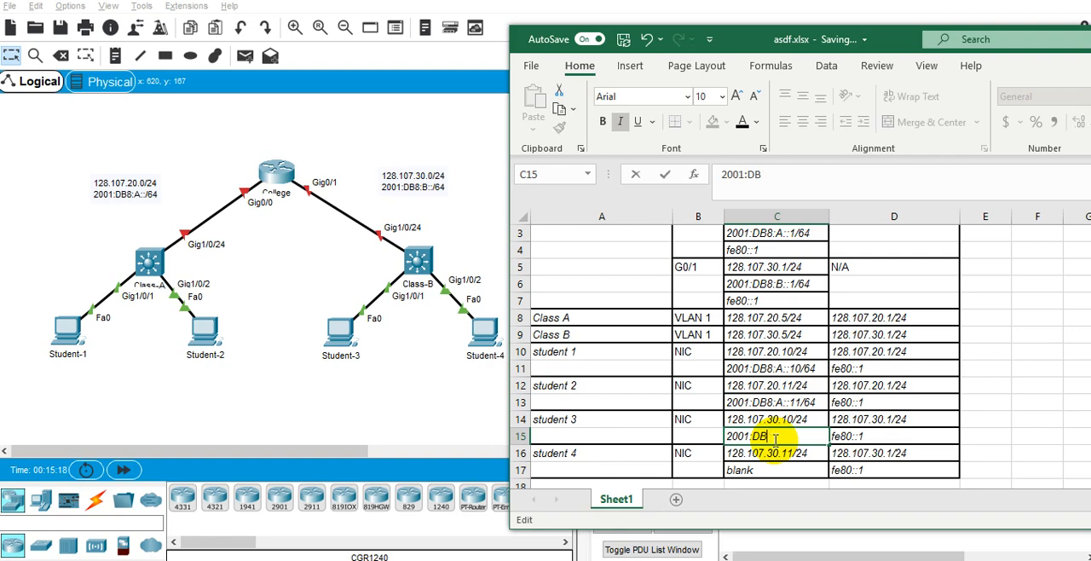
pyautogui.write('8:B::')
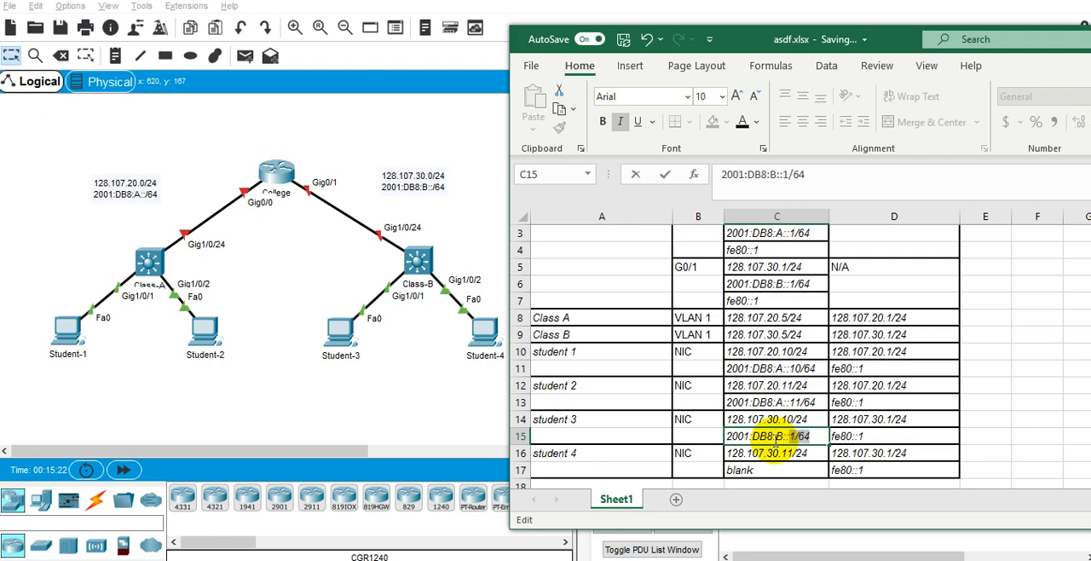
pyautogui.write('10/24')
pyautogui.press('Return')
# Copy student 3's IPv6 address from C15 into C17 for student 4 and edit it to 2001:DB8:B::11/24.
pyautogui.press('Up')
pyautogui.press('Up')
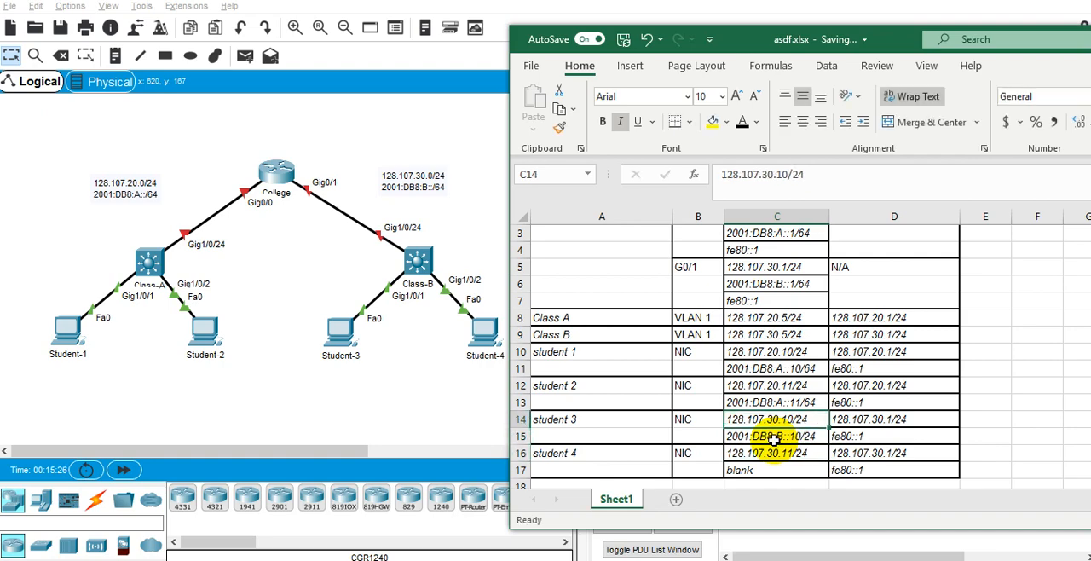
pyautogui.press('Down')
pyautogui.hotkey('ctrl', 'c')
pyautogui.press('Down')
pyautogui.press('Down')
pyautogui.hotkey('ctrl', 'v')
pyautogui.press('F2')
pyautogui.press('Left')
pyautogui.press('Left')
pyautogui.press('Left')
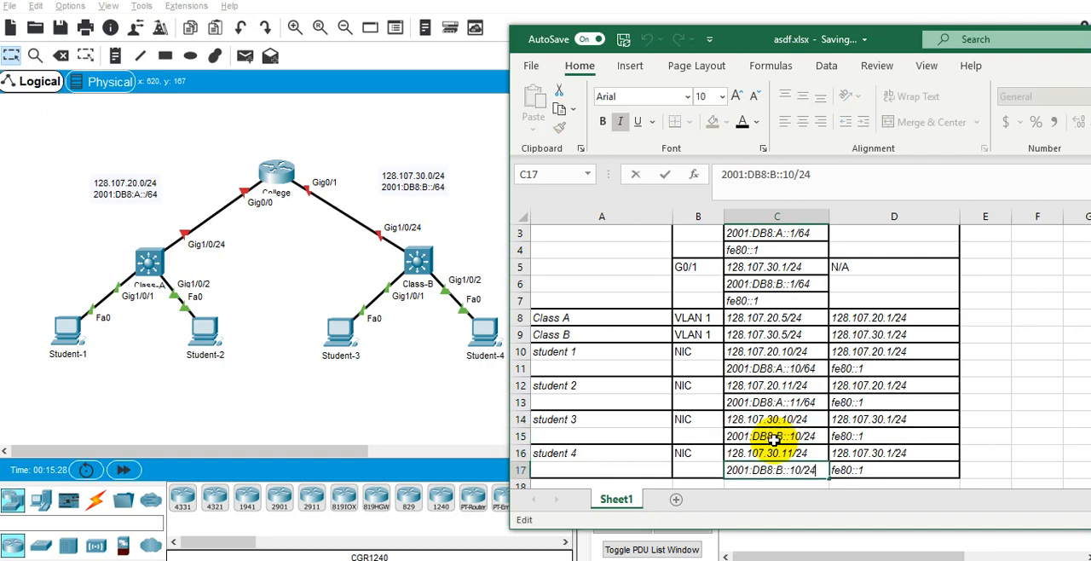
pyautogui.press('BackSpace')
pyautogui.write('1')
pyautogui.press('Return')
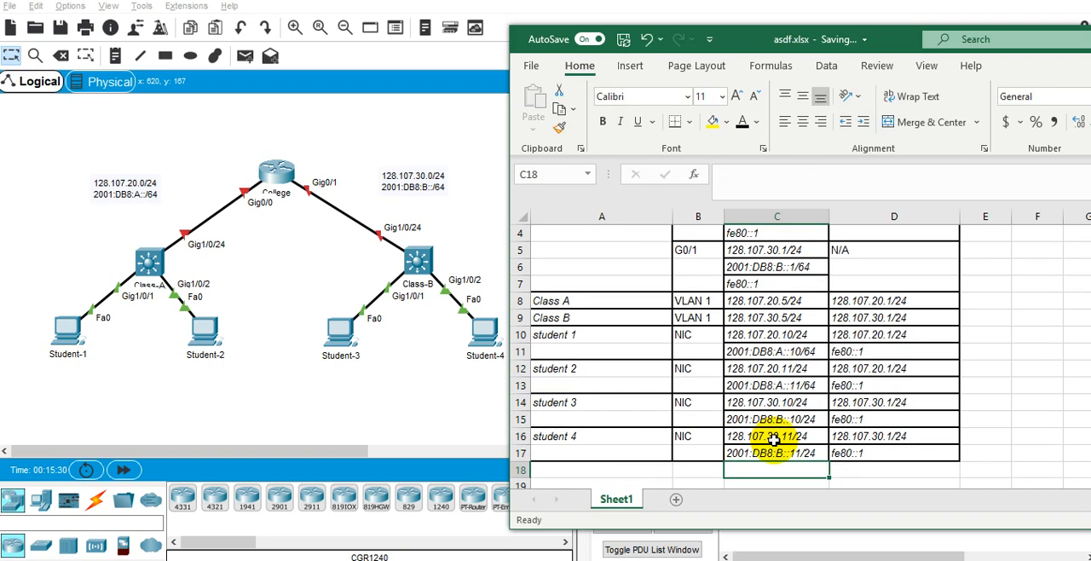
pyautogui.press('Up')
pyautogui.scroll(1, 890, 345)
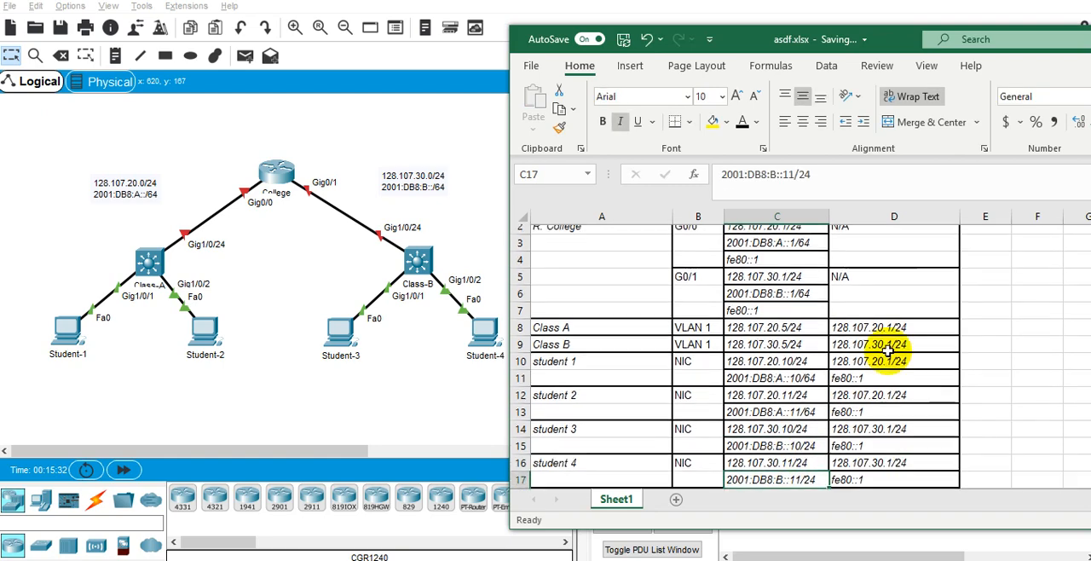
# Review the addressing table from the R. College rows through student 4, checking every IP address and default gateway.
pyautogui.scroll(-1, 892, 348)
pyautogui.scroll(1, 862, 368)
pyautogui.scroll(-1, 750, 444)
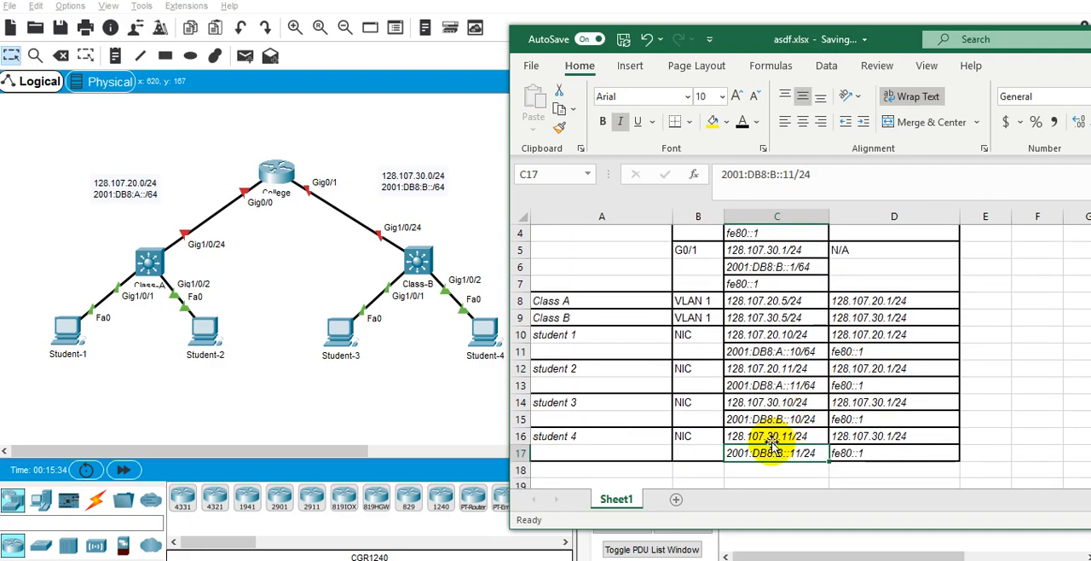
pyautogui.scroll(1, 767, 409)
pyautogui.scroll(-1, 746, 356)
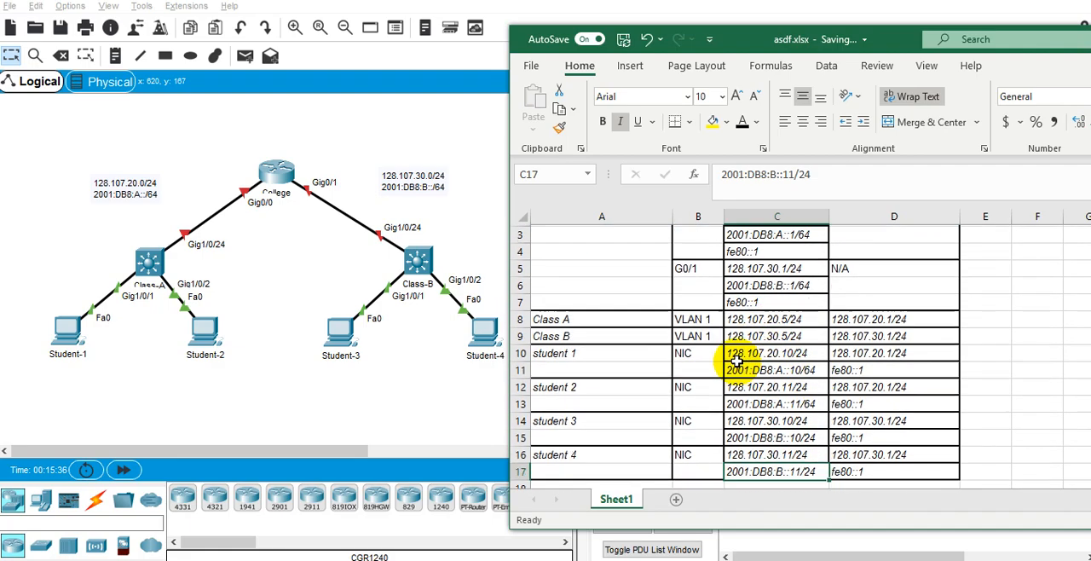
pyautogui.click(781, 317)
pyautogui.scroll(1, 781, 341)
pyautogui.scroll(-1, 776, 340)
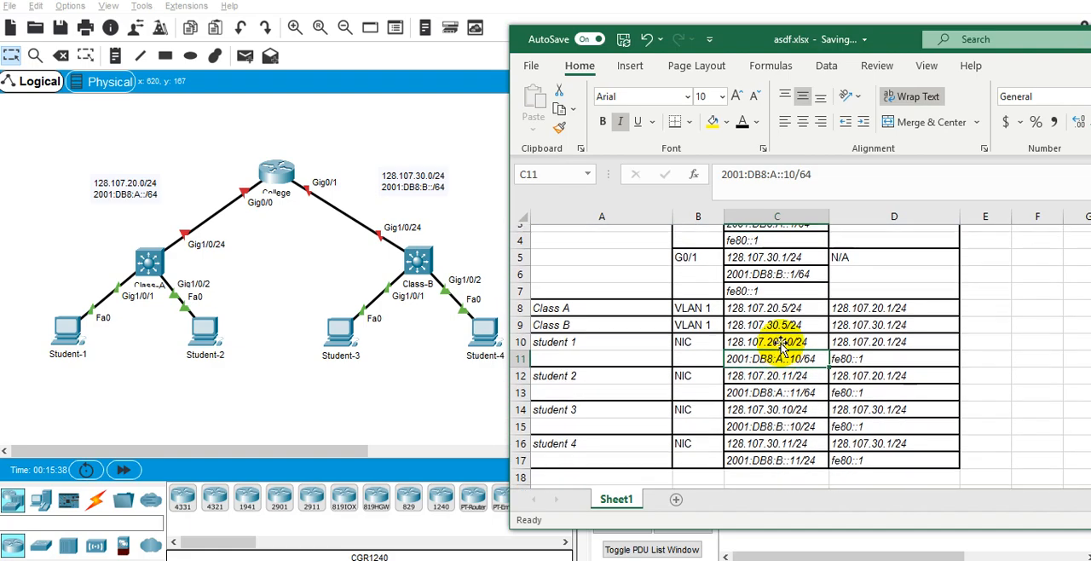
pyautogui.scroll(1, 750, 290)
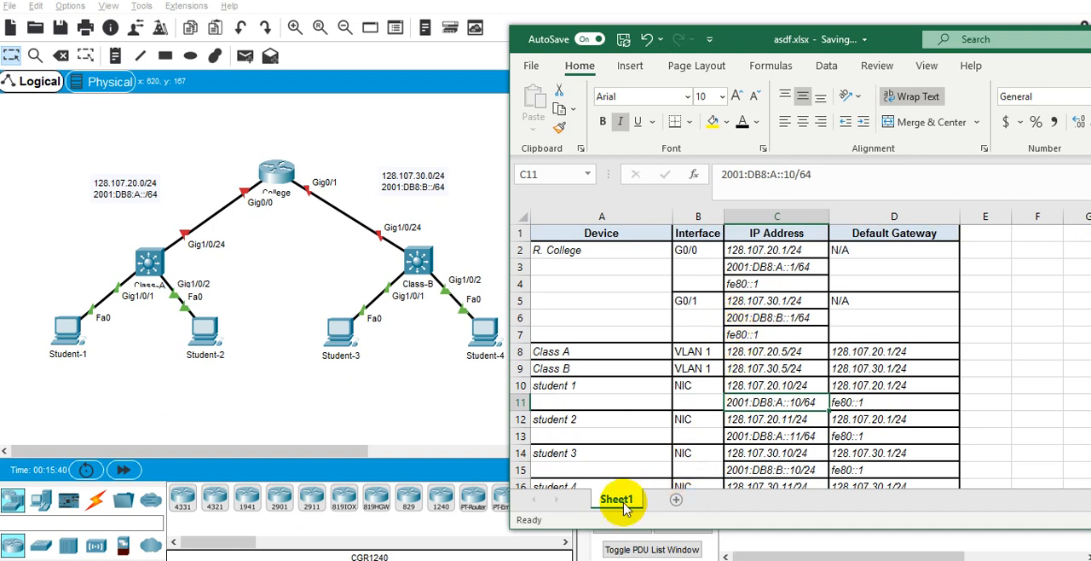
# Switch to the PT Activity instructions and read the objectives, blank addressing table and requirements list.
pyautogui.moveTo(649, 560)
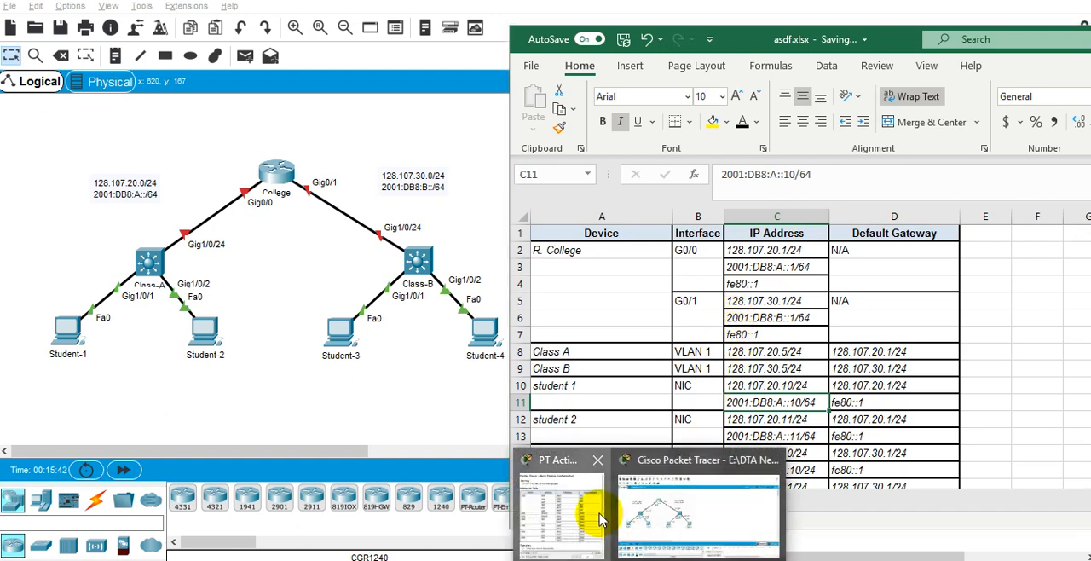
pyautogui.click(560, 507)
pyautogui.scroll(-5, 625, 398)
pyautogui.click(634, 263)
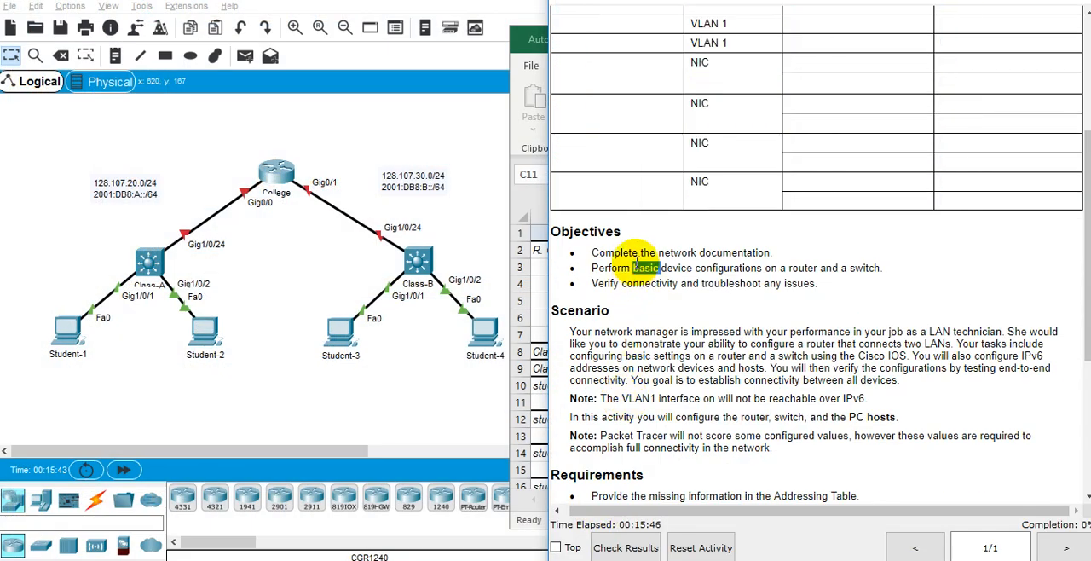
pyautogui.tripleClick(645, 254)
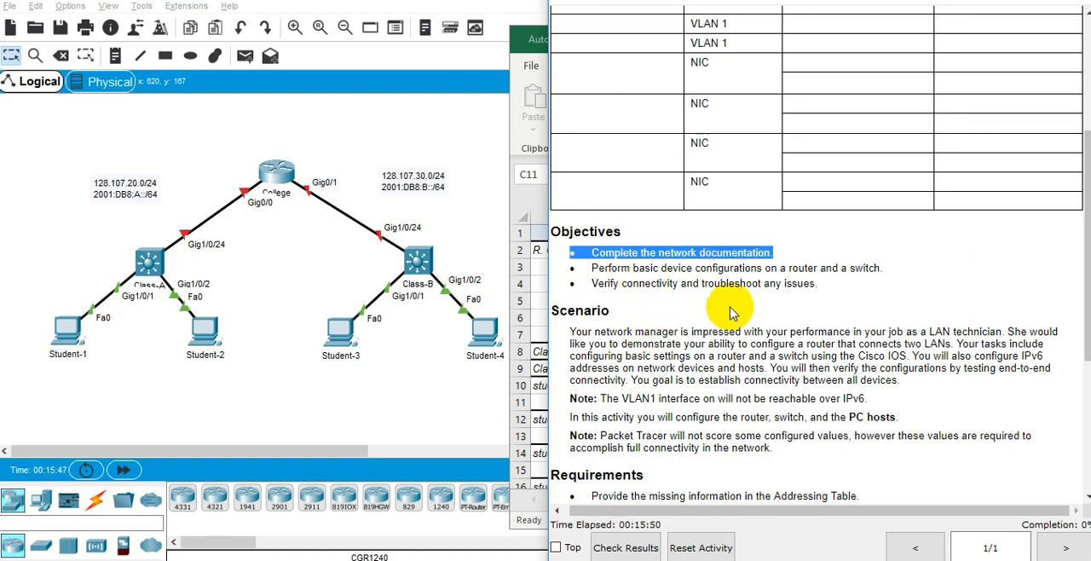
pyautogui.scroll(-5, 728, 304)
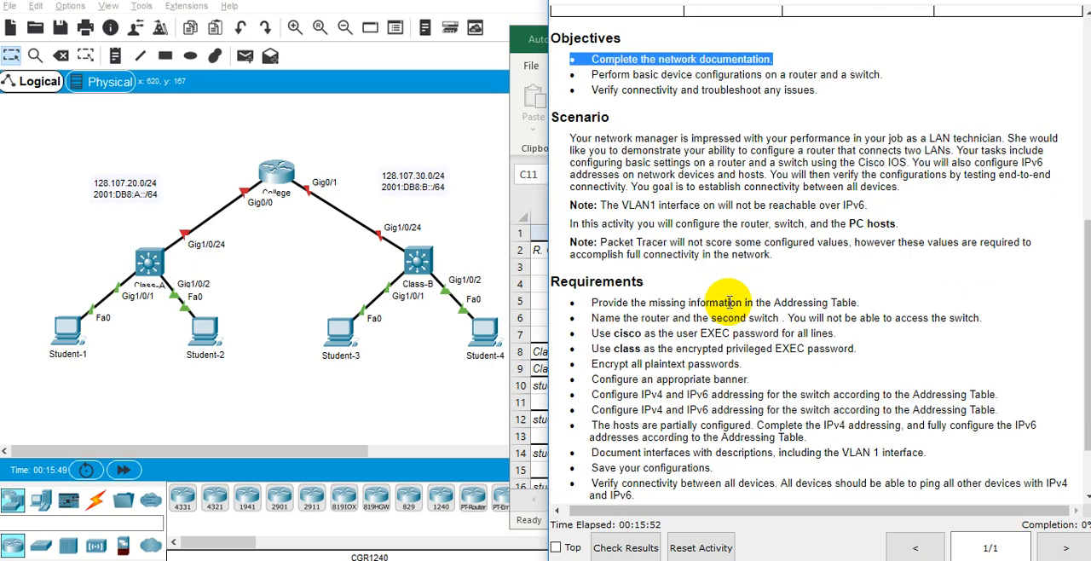
pyautogui.tripleClick(728, 303)
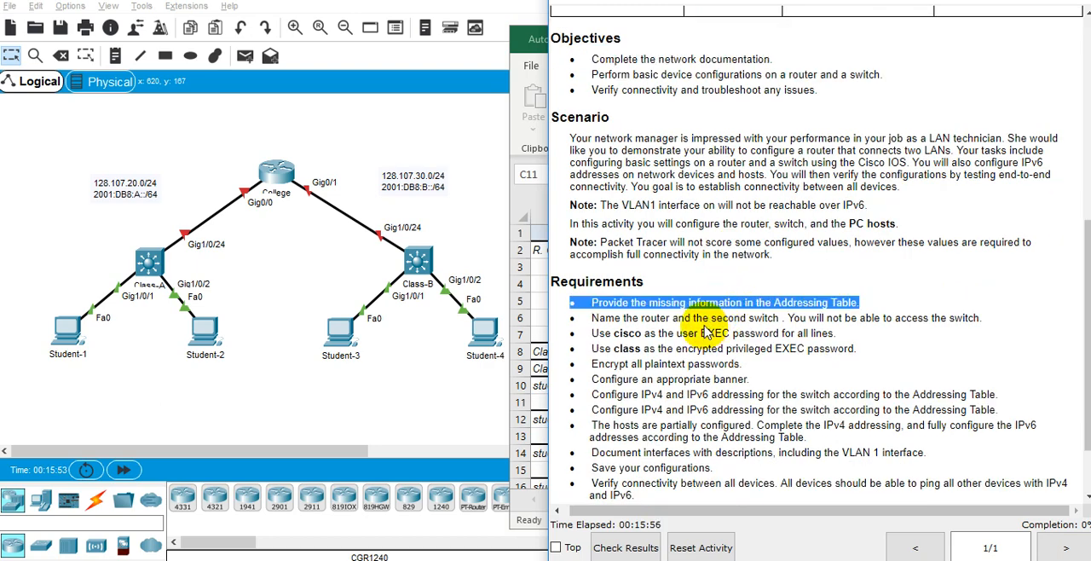
pyautogui.scroll(-1, 707, 332)
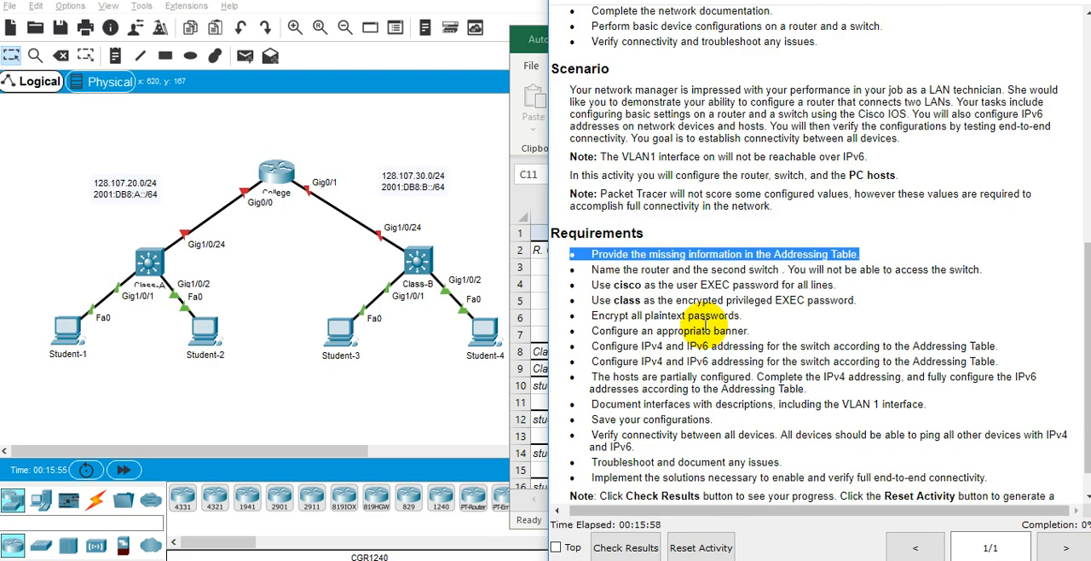
pyautogui.scroll(2, 707, 271)
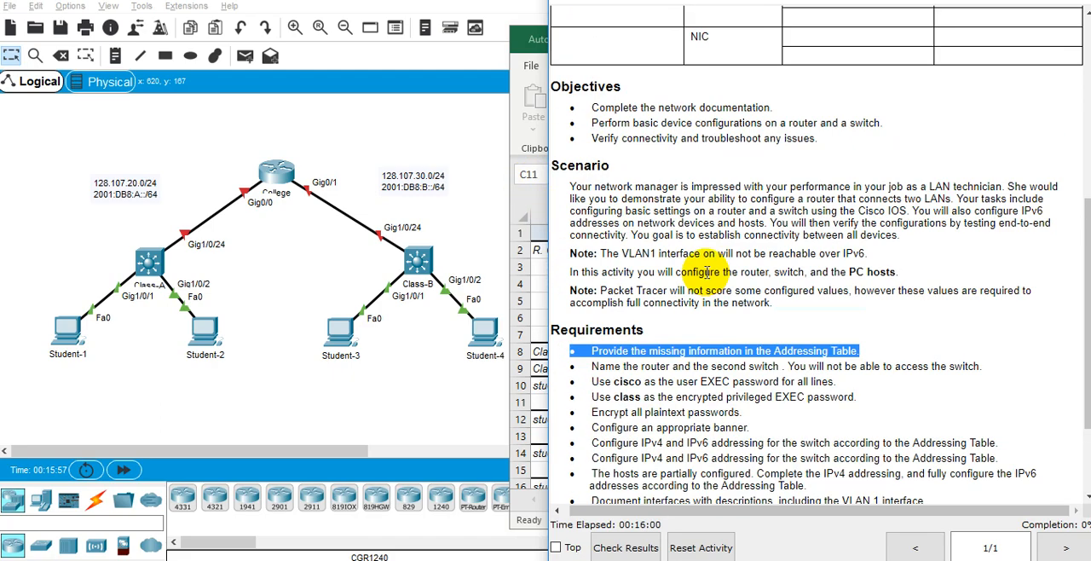
pyautogui.scroll(8, 707, 271)
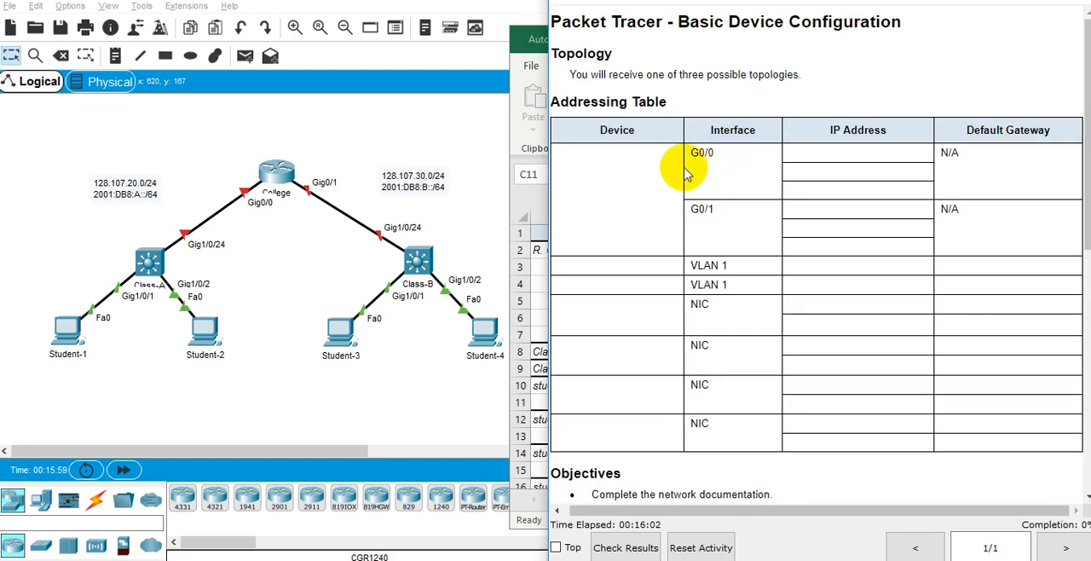
pyautogui.scroll(-3, 704, 239)
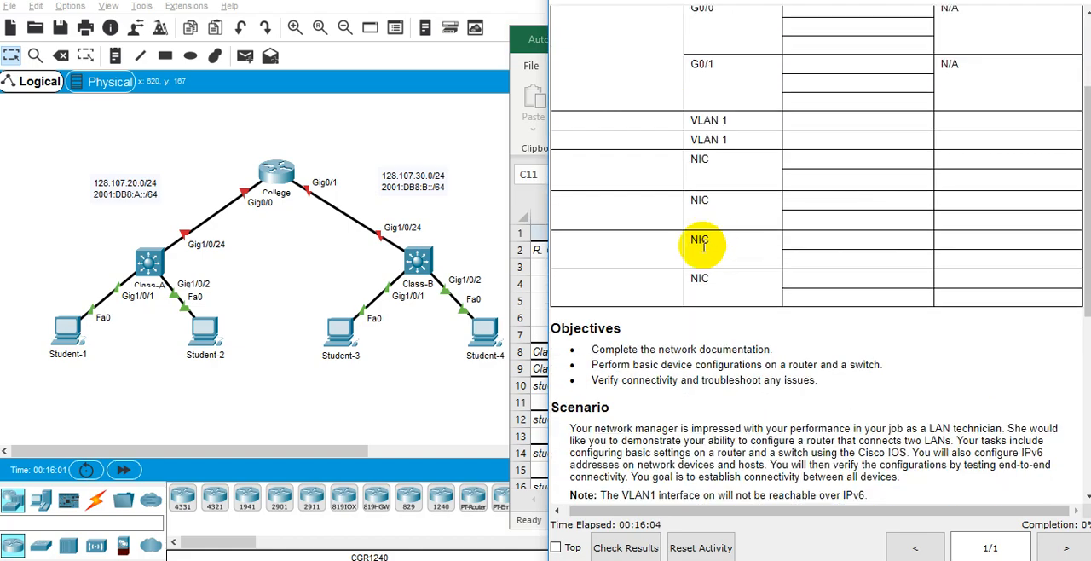
pyautogui.scroll(-6, 699, 246)
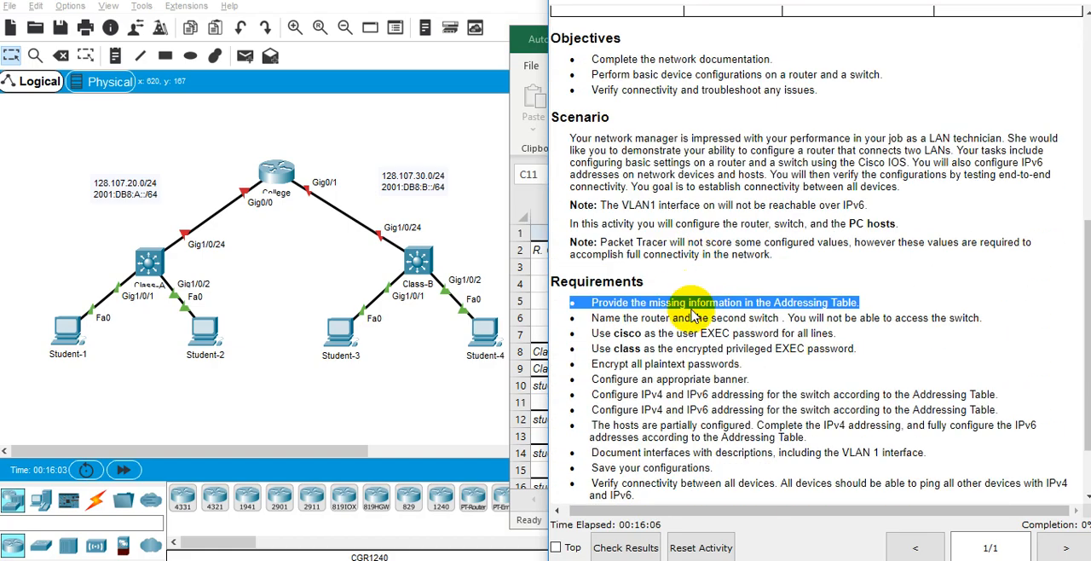
pyautogui.scroll(-1, 693, 315)
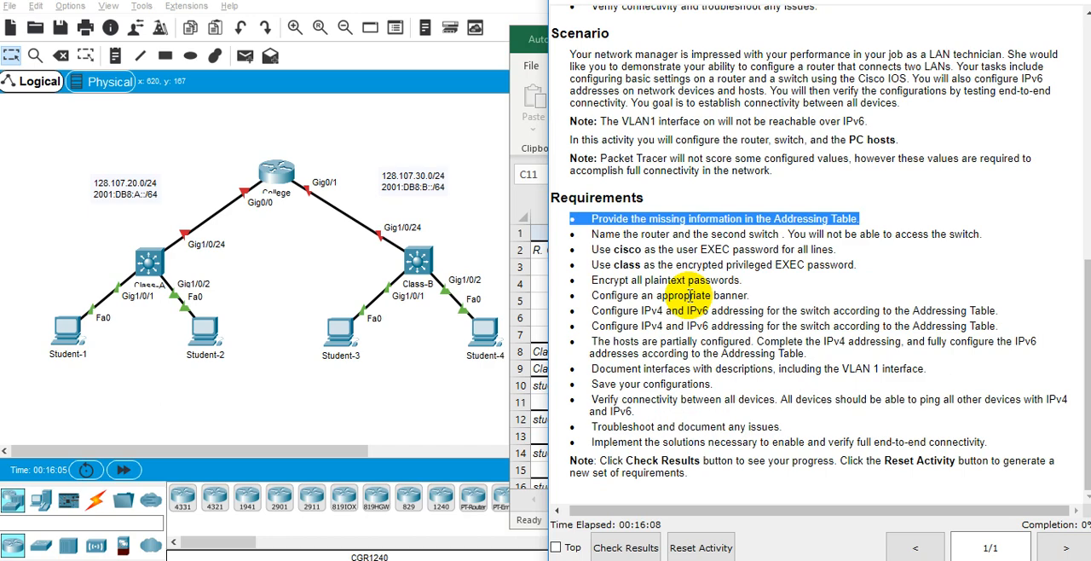
# Read the requirements covering the addressing table, the user and privileged EXEC passwords, and plaintext password encryption.
pyautogui.tripleClick(637, 219)
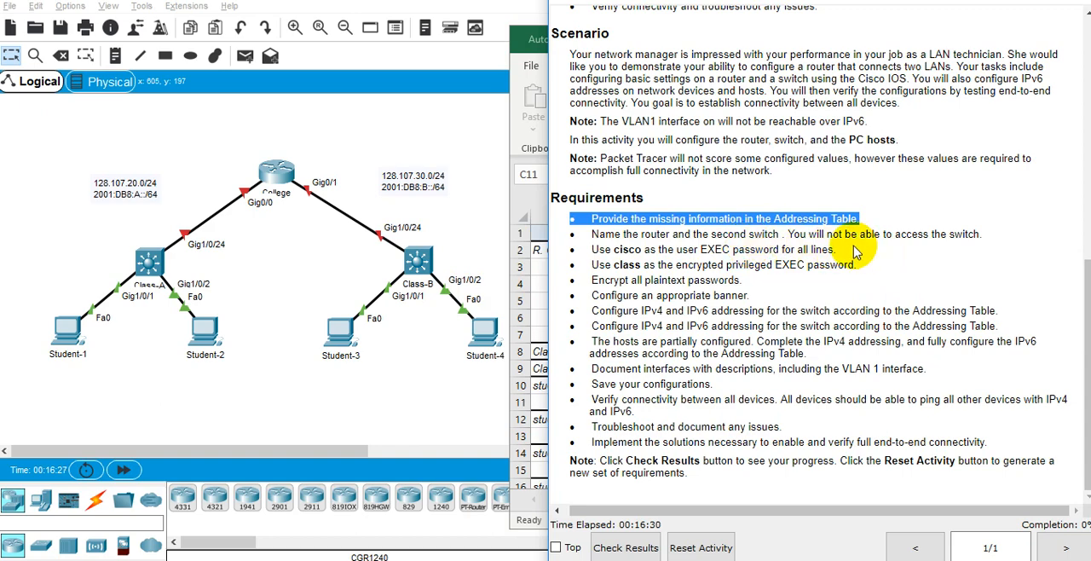
pyautogui.tripleClick(632, 253)
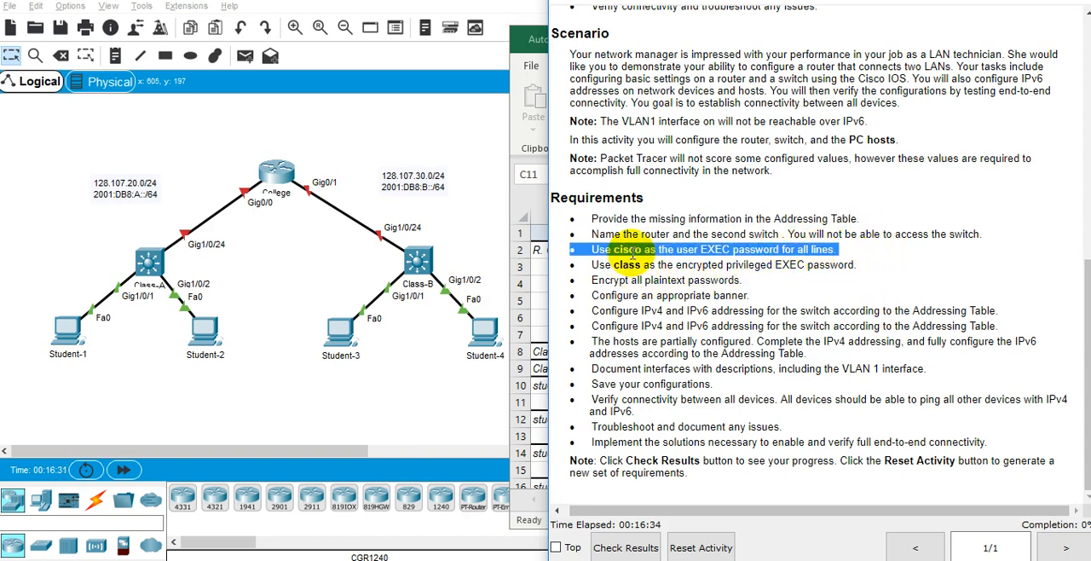
pyautogui.doubleClick(629, 250)
pyautogui.tripleClick(626, 265)
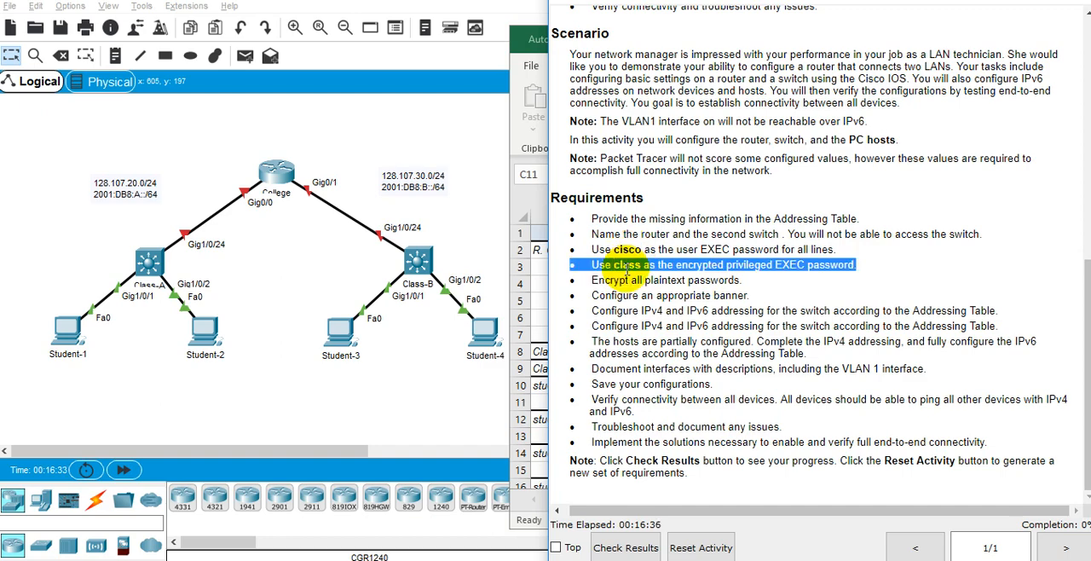
pyautogui.doubleClick(650, 265)
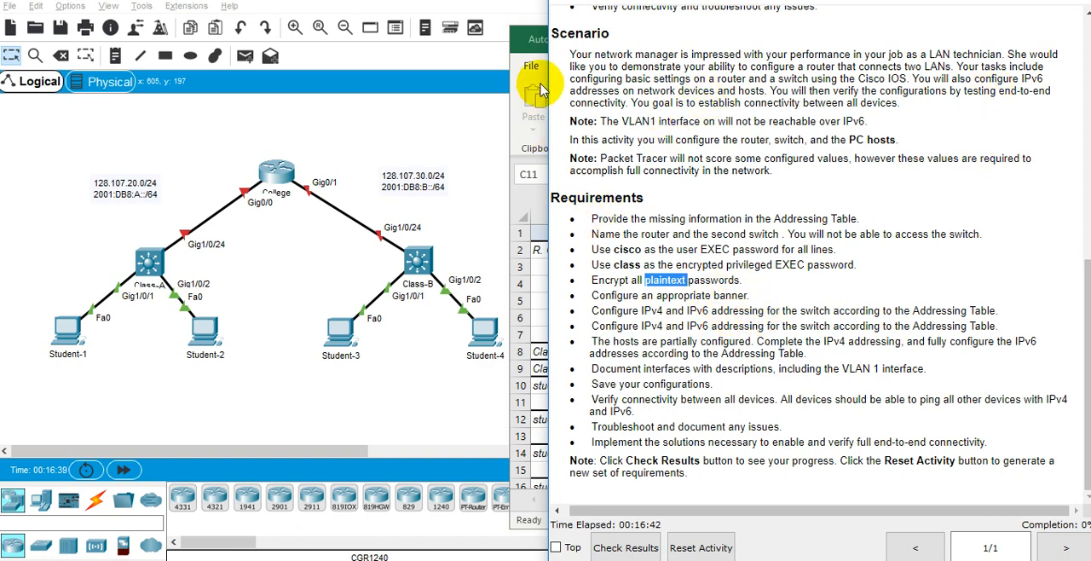
# Return to the asdf.xlsx workbook and view the addressing table's switch and student rows.
pyautogui.rightClick(519, 43)
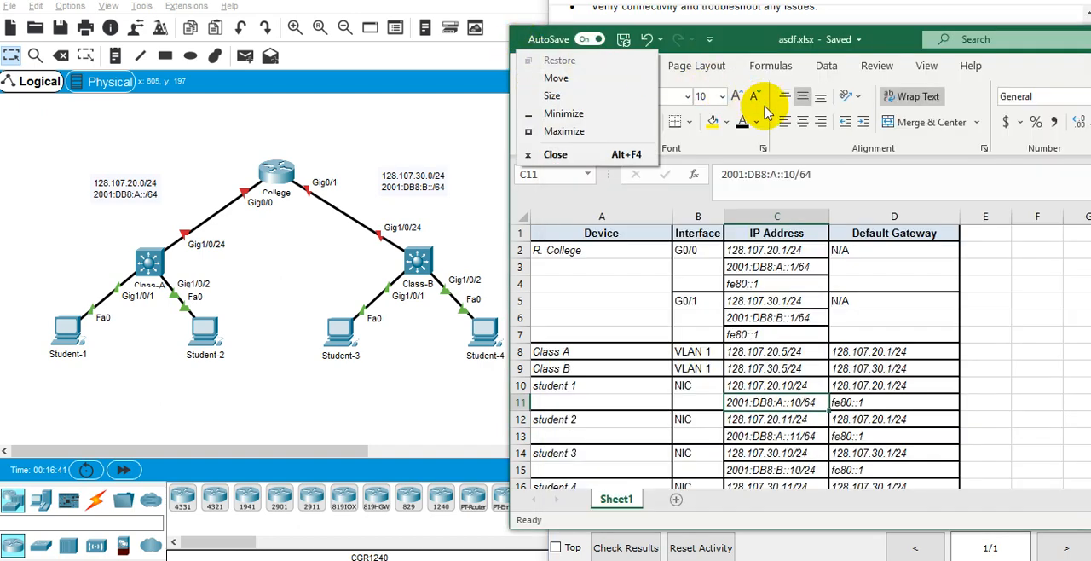
pyautogui.click(903, 39)
pyautogui.scroll(-1, 645, 358)
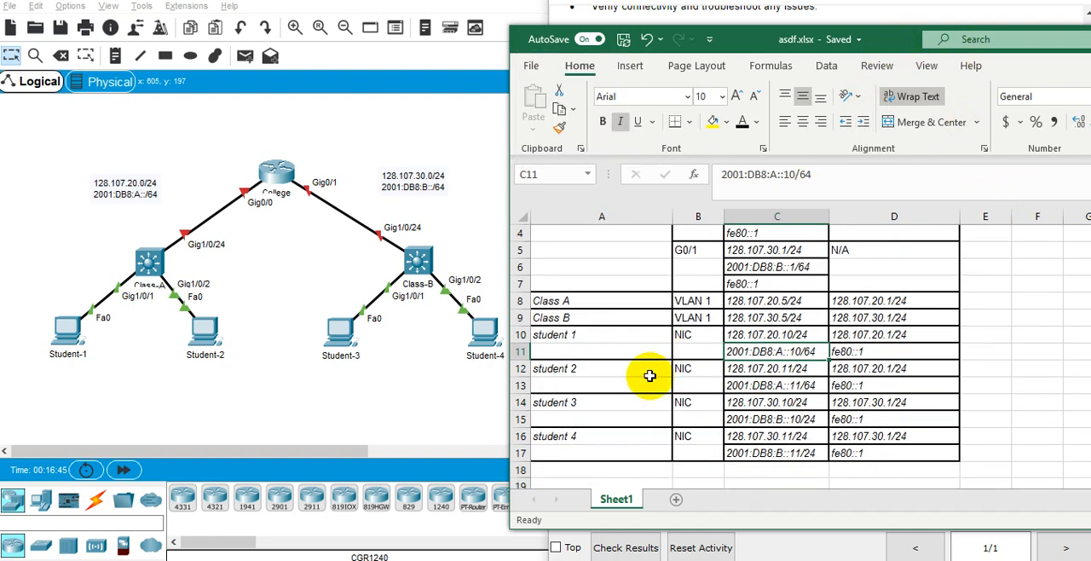
pyautogui.click(93, 335)
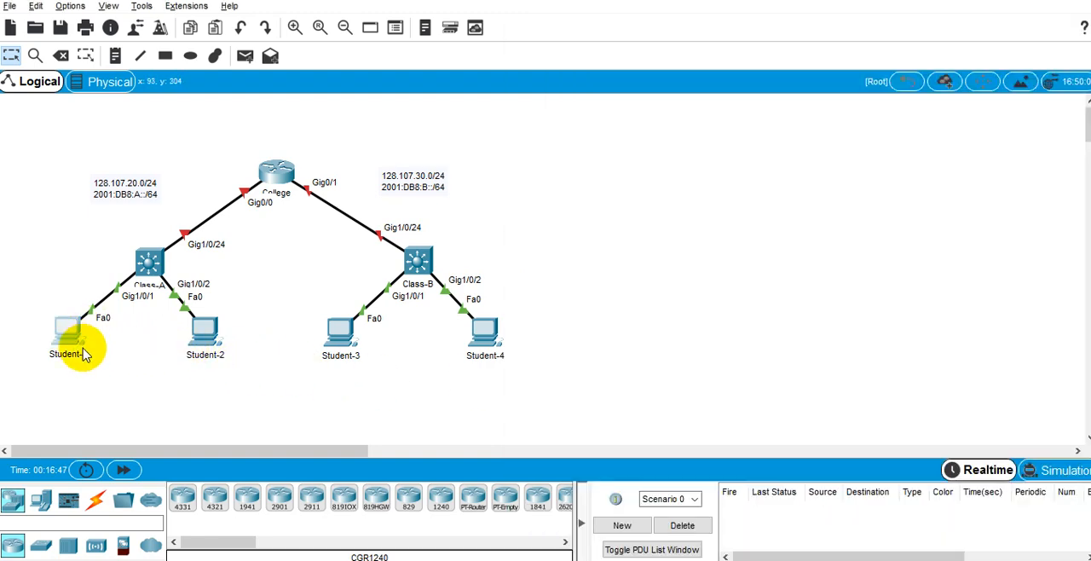
pyautogui.click(67, 328)
pyautogui.click(469, 91)
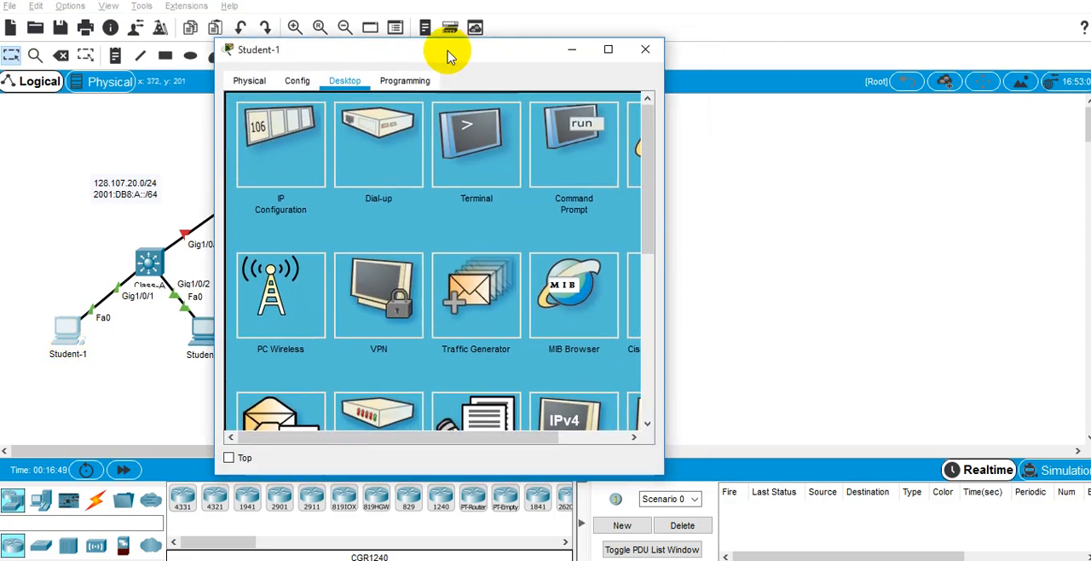
pyautogui.click(568, 141)
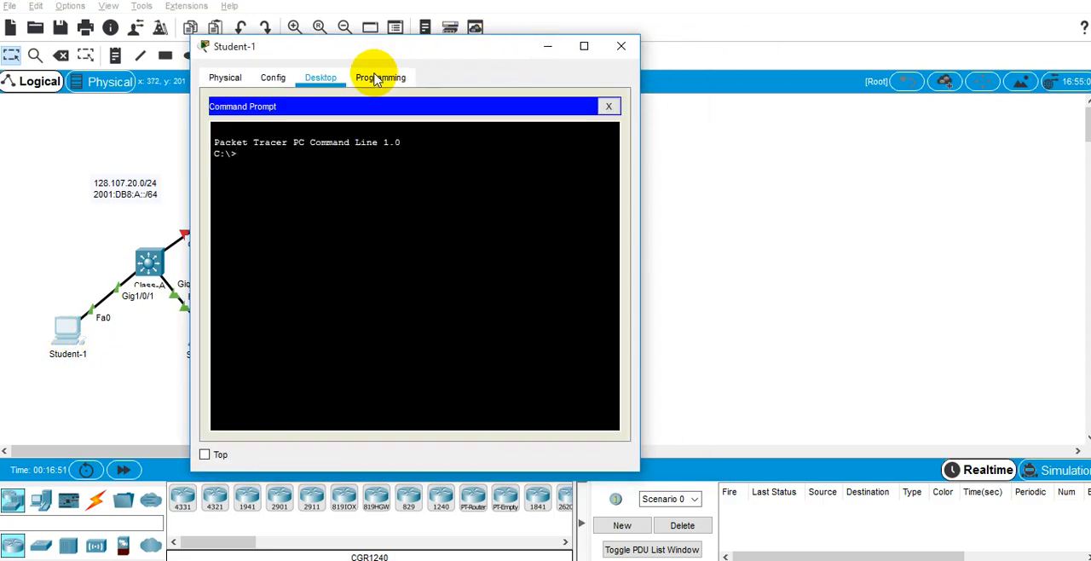
pyautogui.click(274, 78)
pyautogui.click(594, 300)
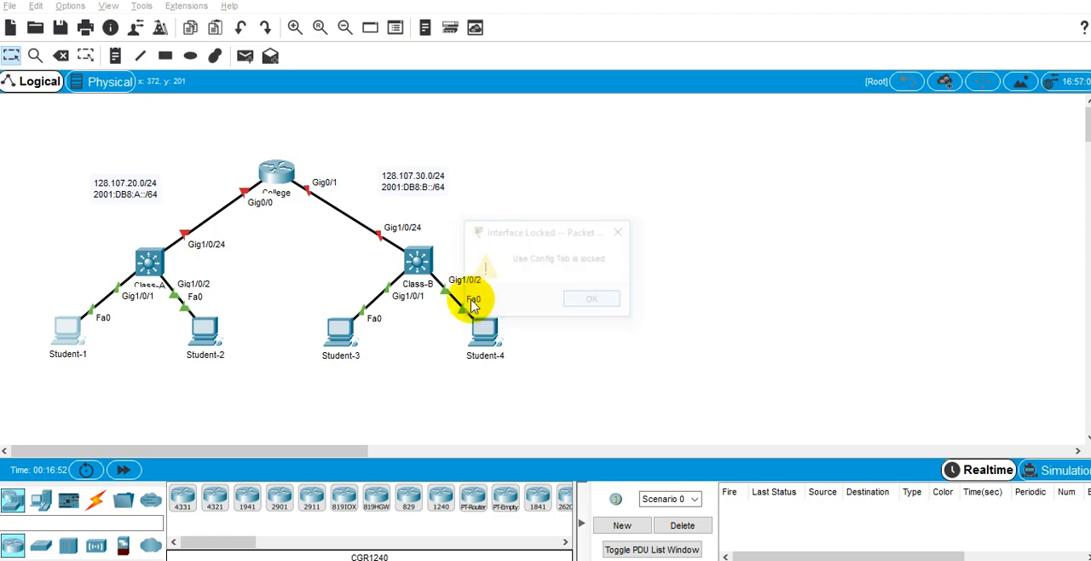
# Compare Student-1's IP Configuration in Packet Tracer with the asdf.xlsx addressing table and close the device window.
pyautogui.click(65, 349)
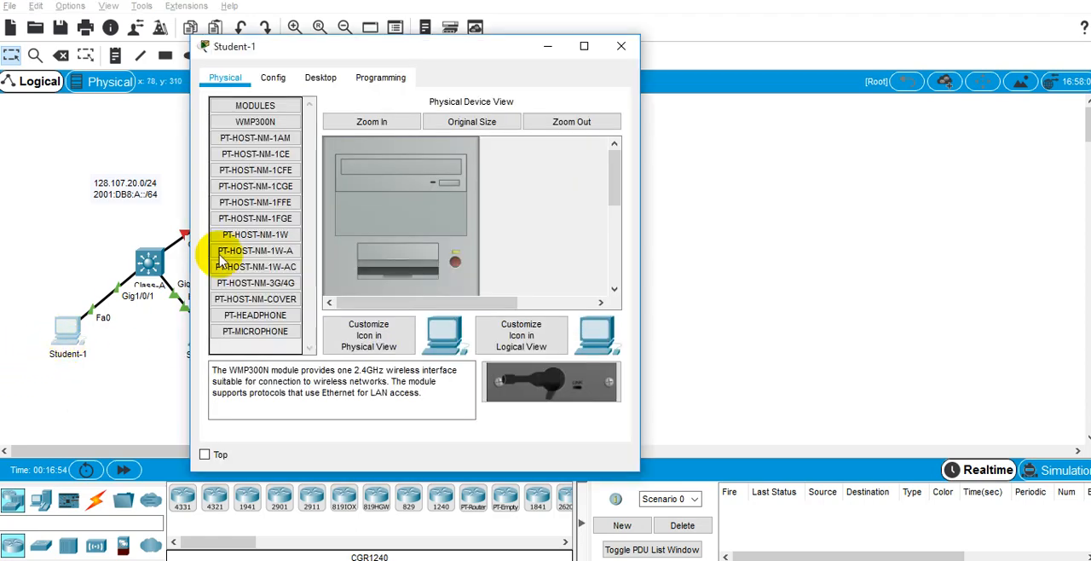
pyautogui.click(341, 83)
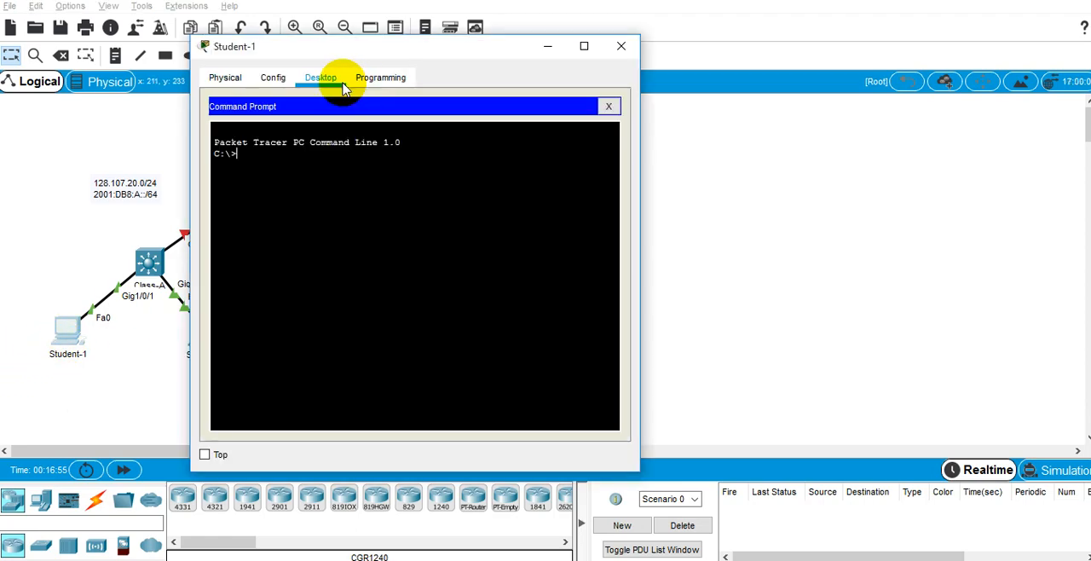
pyautogui.click(609, 106)
pyautogui.click(280, 166)
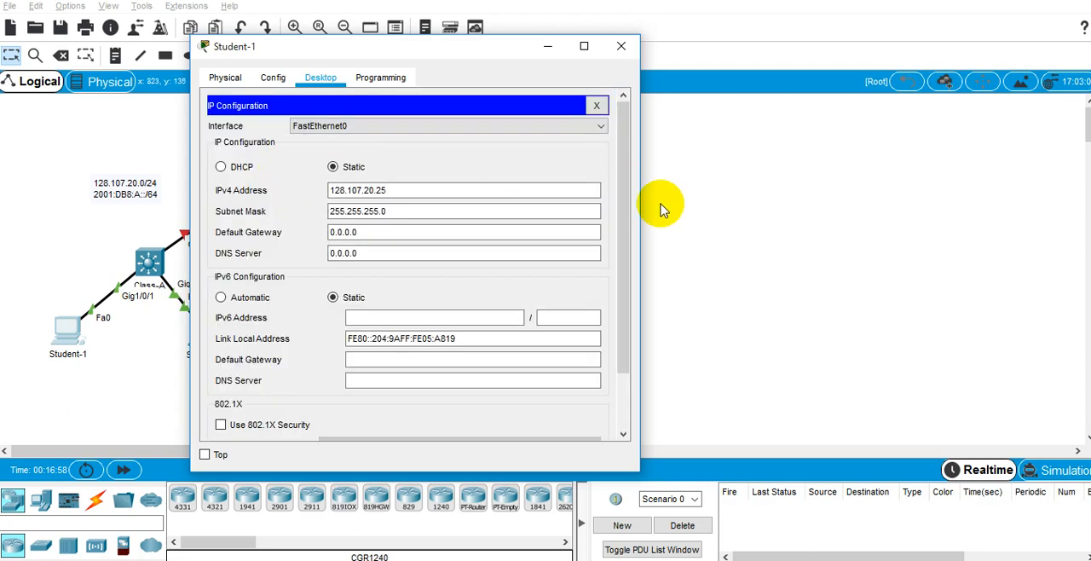
pyautogui.hotkey('alt', 'Tab')
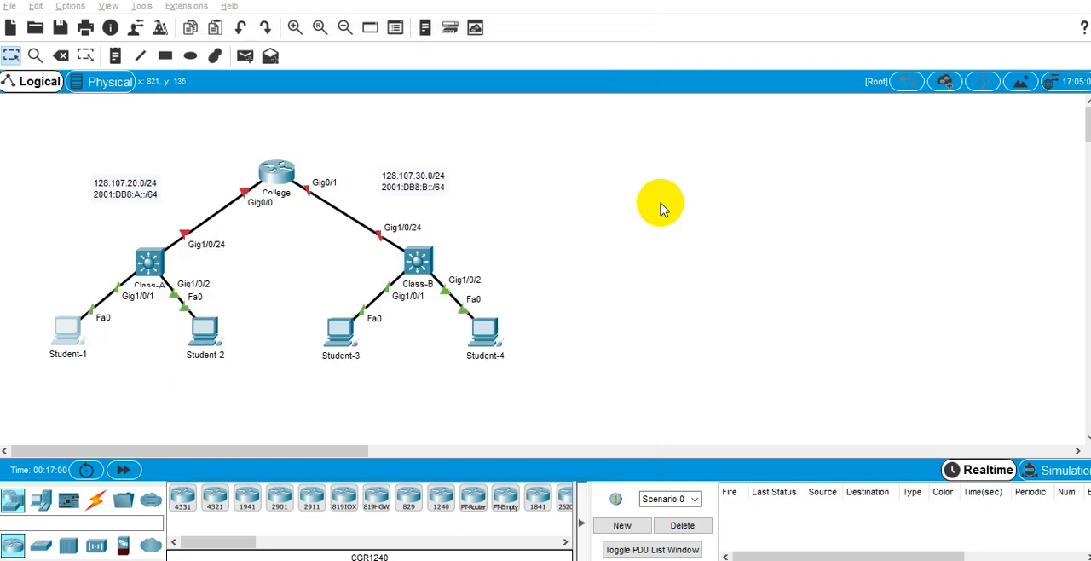
pyautogui.hotkey('alt', 'Tab')
pyautogui.hotkey('alt', 'Tab')
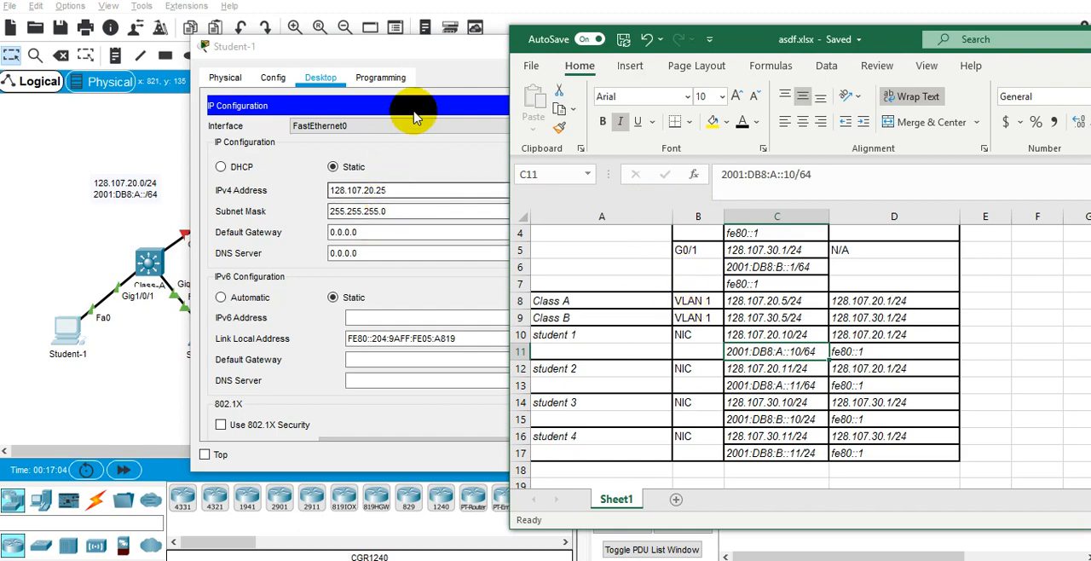
pyautogui.moveTo(467, 60); pyautogui.dragTo(373, 134)
pyautogui.click(541, 114)
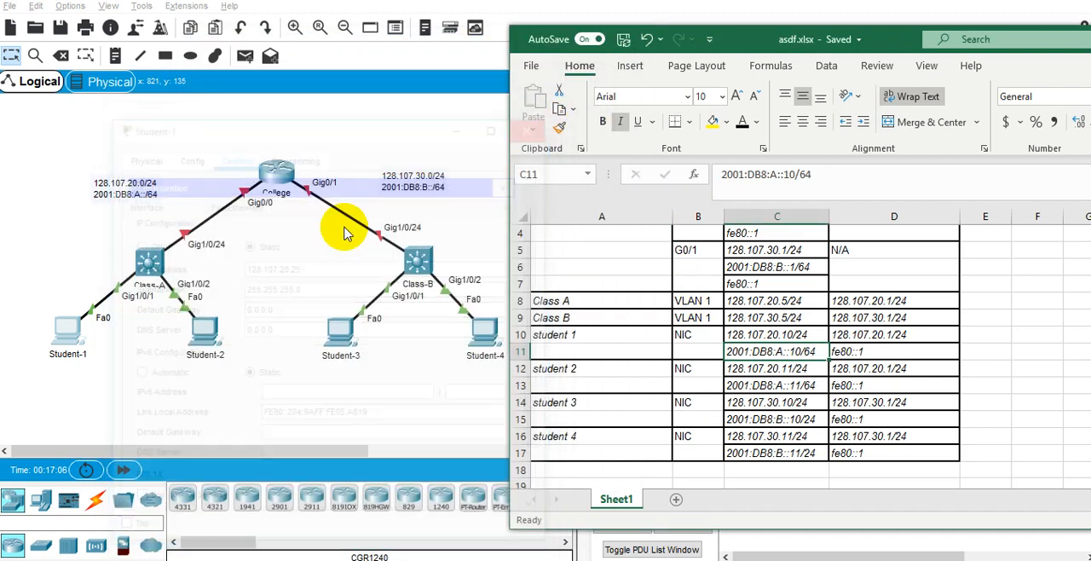
# Examine Student-2's IP Configuration settings and close its device window.
pyautogui.click(204, 340)
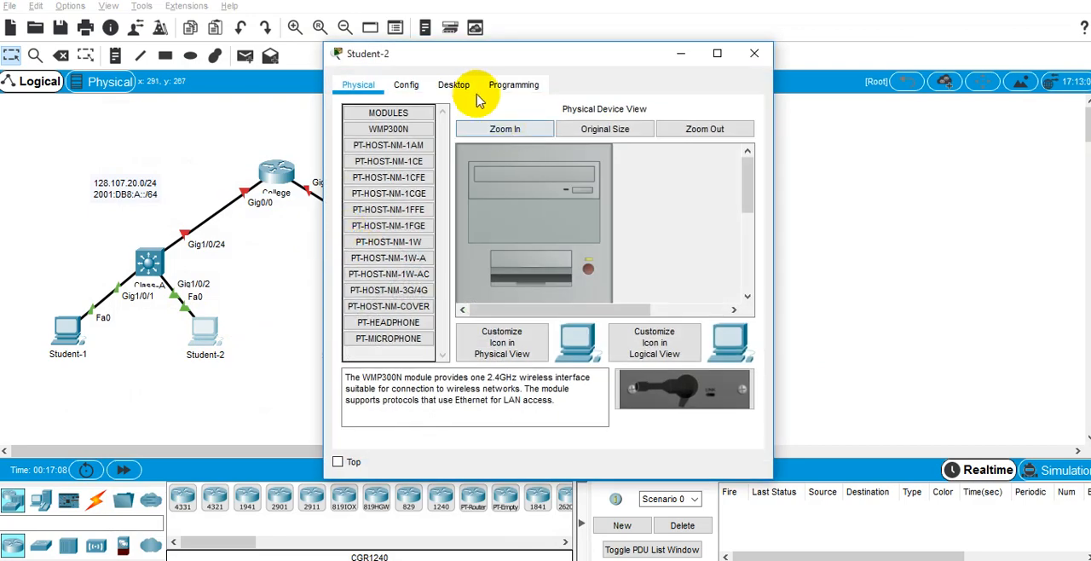
pyautogui.click(469, 92)
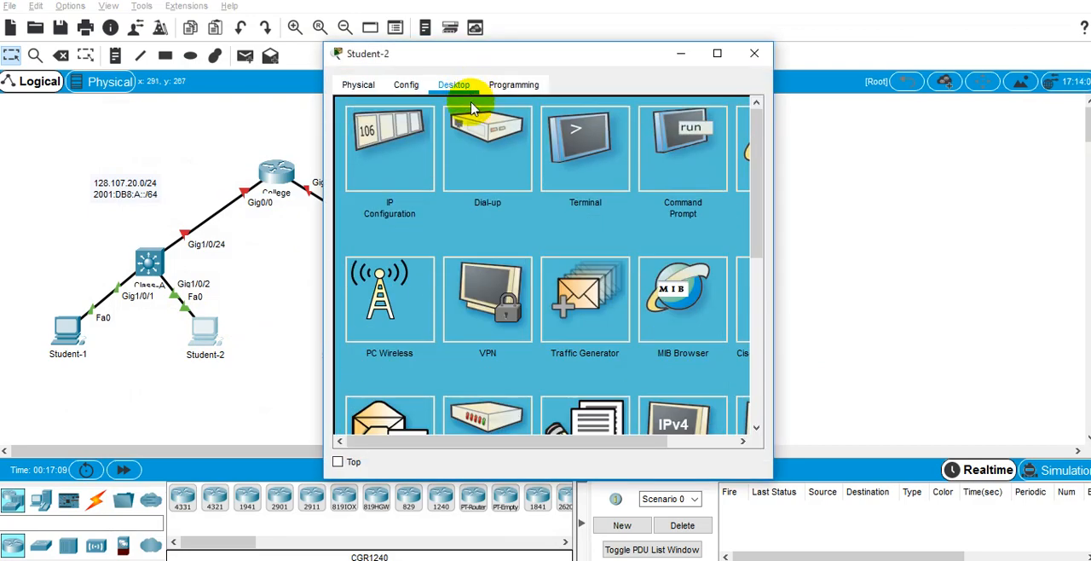
pyautogui.click(415, 174)
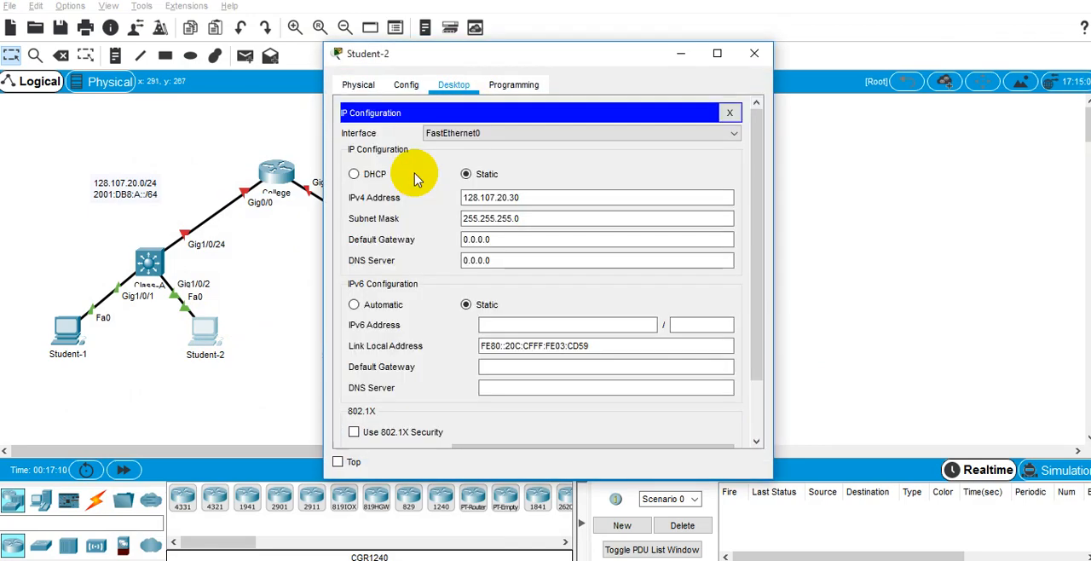
pyautogui.click(754, 54)
# Examine Student-3's IP Configuration settings and close its device window.
pyautogui.click(336, 332)
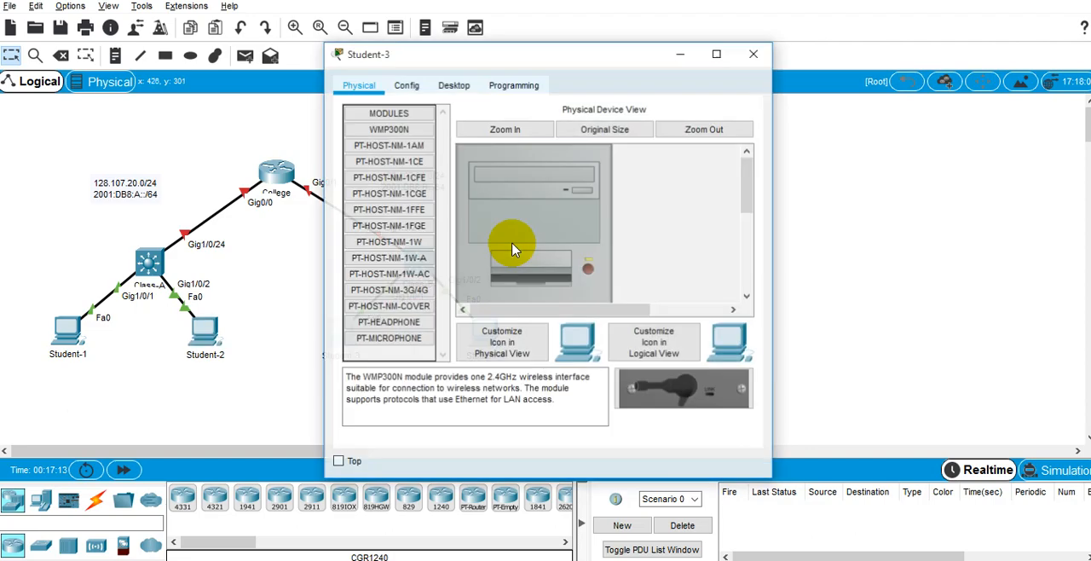
pyautogui.click(454, 85)
pyautogui.click(397, 170)
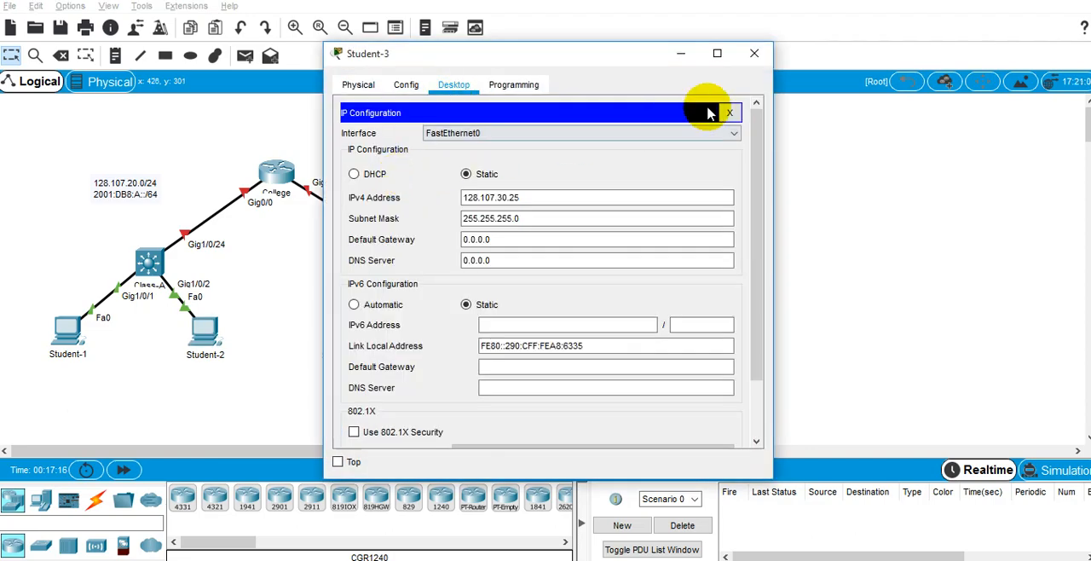
pyautogui.click(755, 54)
# Switch to the asdf.xlsx workbook in Excel and review the addresses listed for the switches and students.
pyautogui.hotkey('alt', 'Tab')
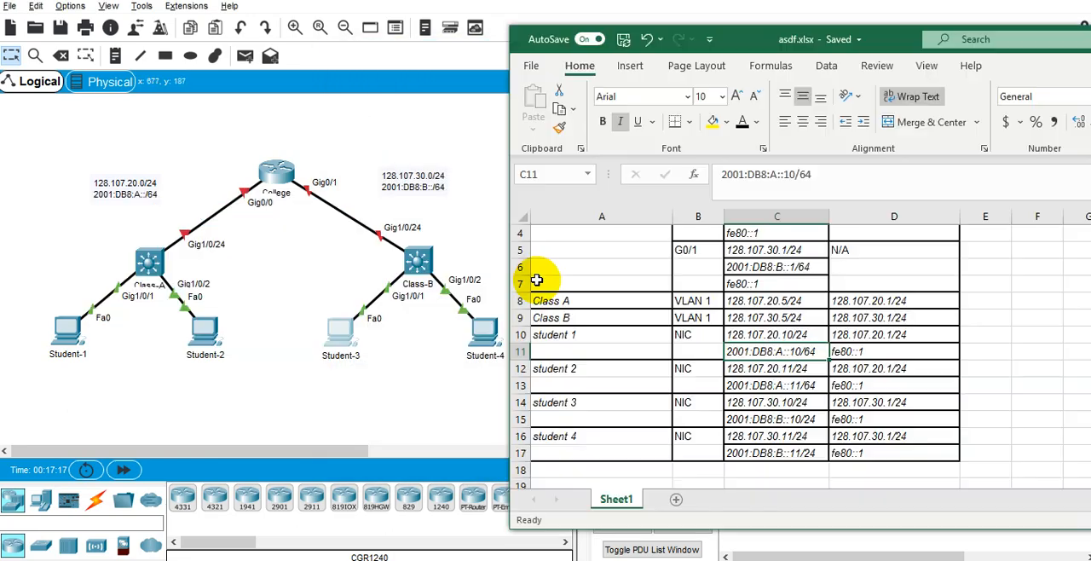
pyautogui.hotkey('alt', 'Tab')
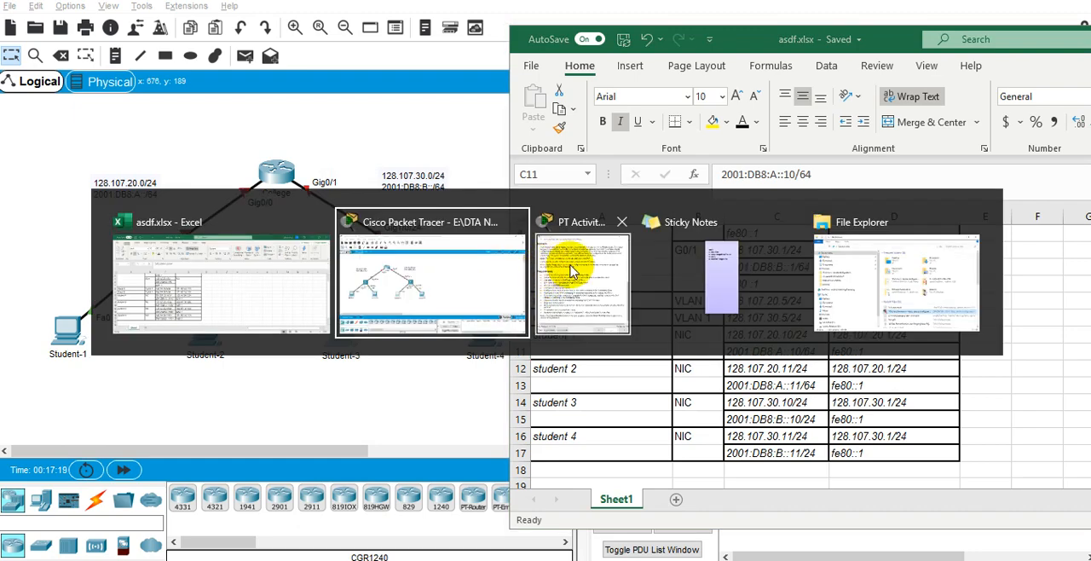
pyautogui.click(276, 297)
pyautogui.click(785, 317)
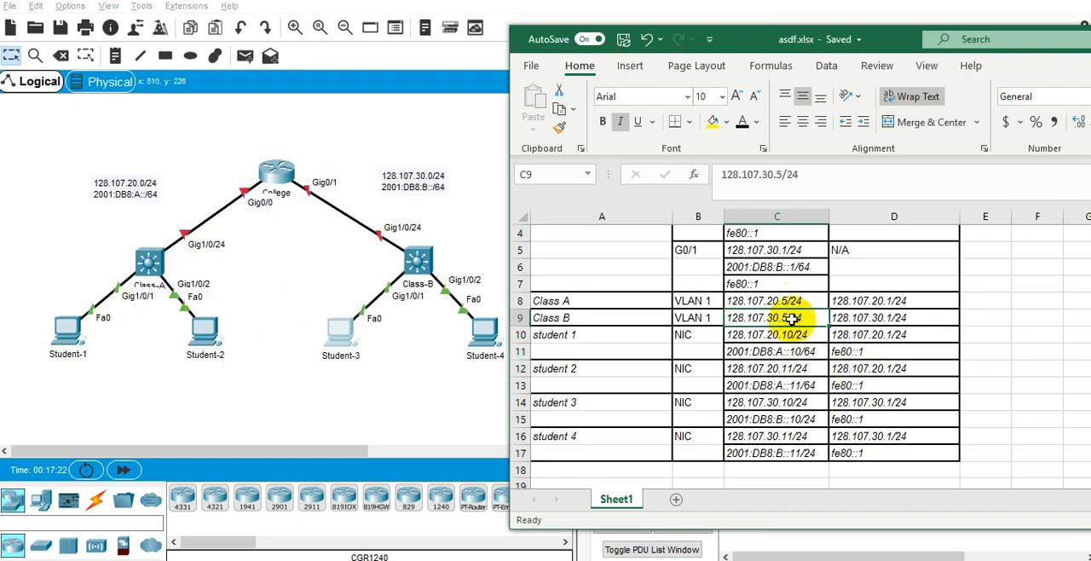
# Open Student-1's IP Configuration in Packet Tracer and arrange its window beside the asdf.xlsx addressing table.
pyautogui.click(67, 332)
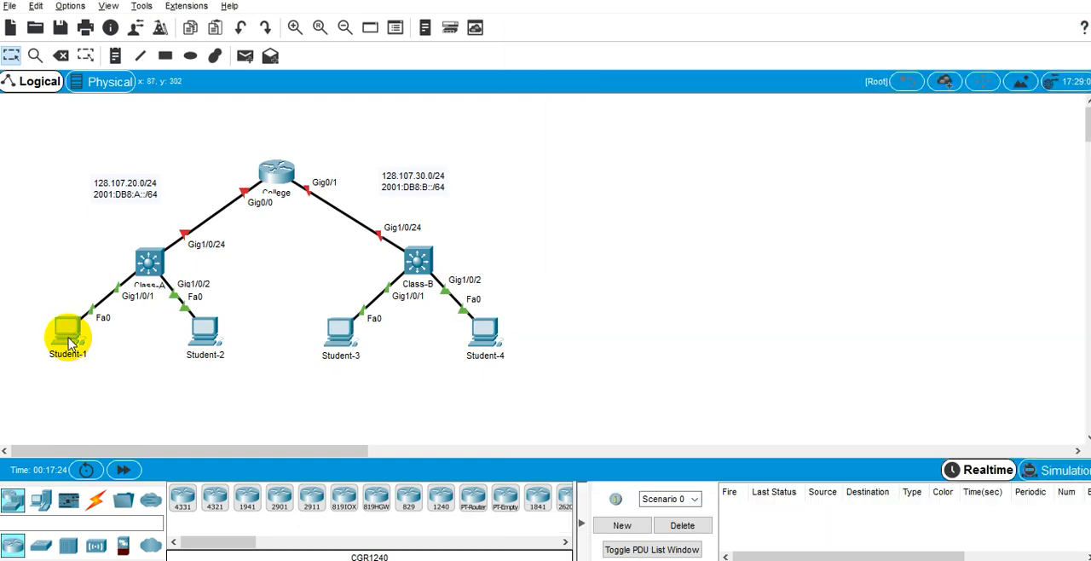
pyautogui.click(390, 170)
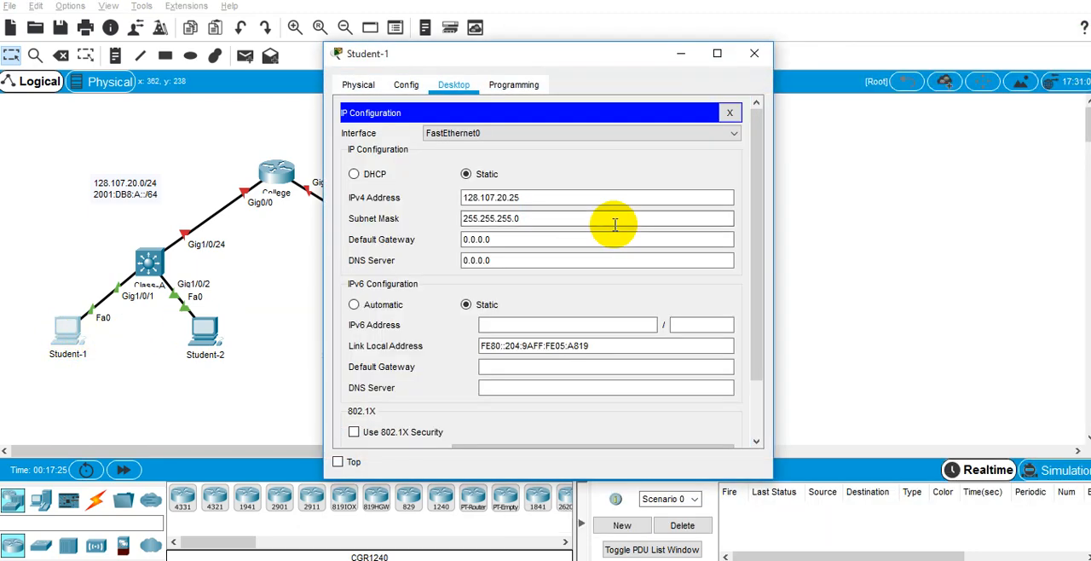
pyautogui.hotkey('alt', 'Tab')
pyautogui.hotkey('alt', 'Tab')
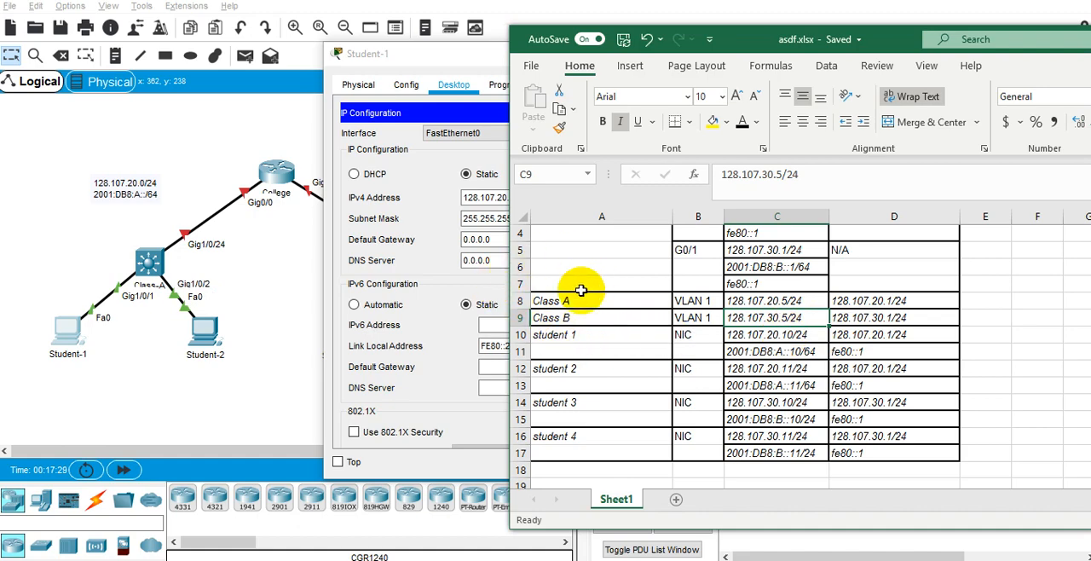
pyautogui.click(592, 336)
pyautogui.moveTo(474, 65); pyautogui.dragTo(300, 65)
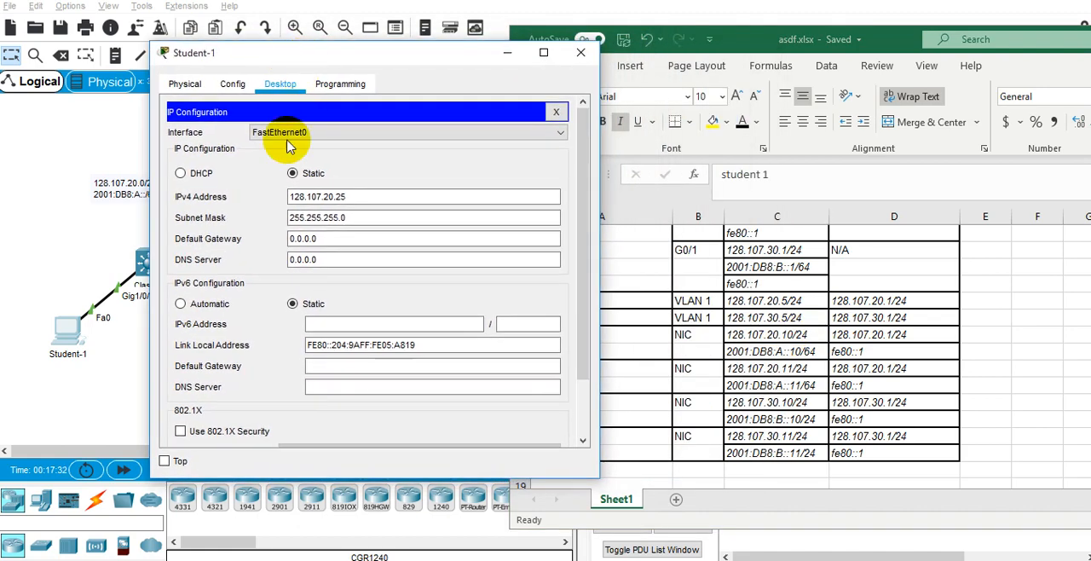
# Change student 1's addresses in the Excel table to 128.107.20.25/24 in C10 and 2001:DB8:A::25/64 in C11.
pyautogui.click(759, 332)
pyautogui.click(788, 334)
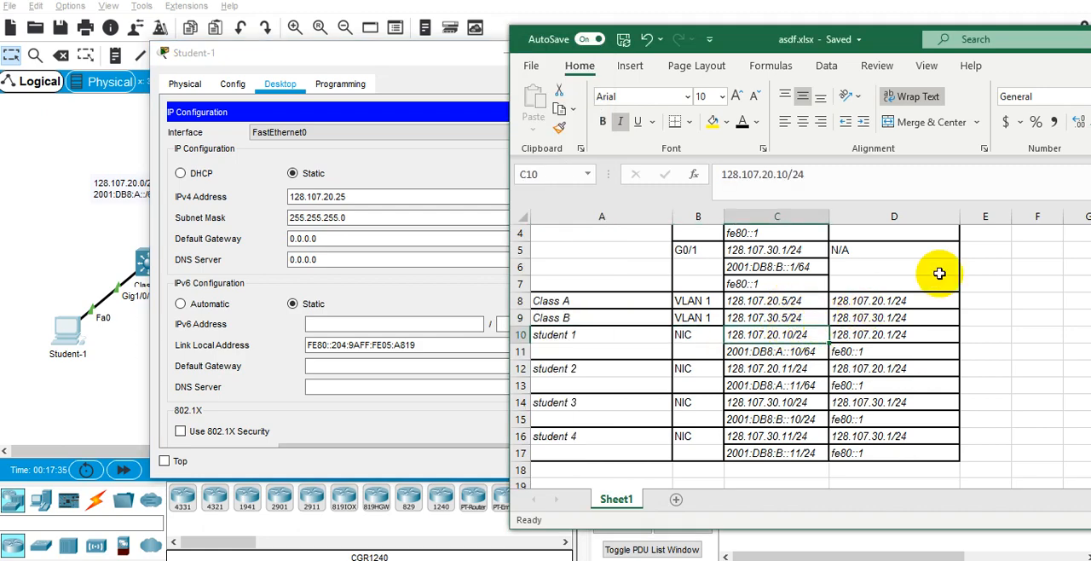
pyautogui.press('Left')
pyautogui.press('Up')
pyautogui.press('Right')
pyautogui.press('Down')
pyautogui.press('F2')
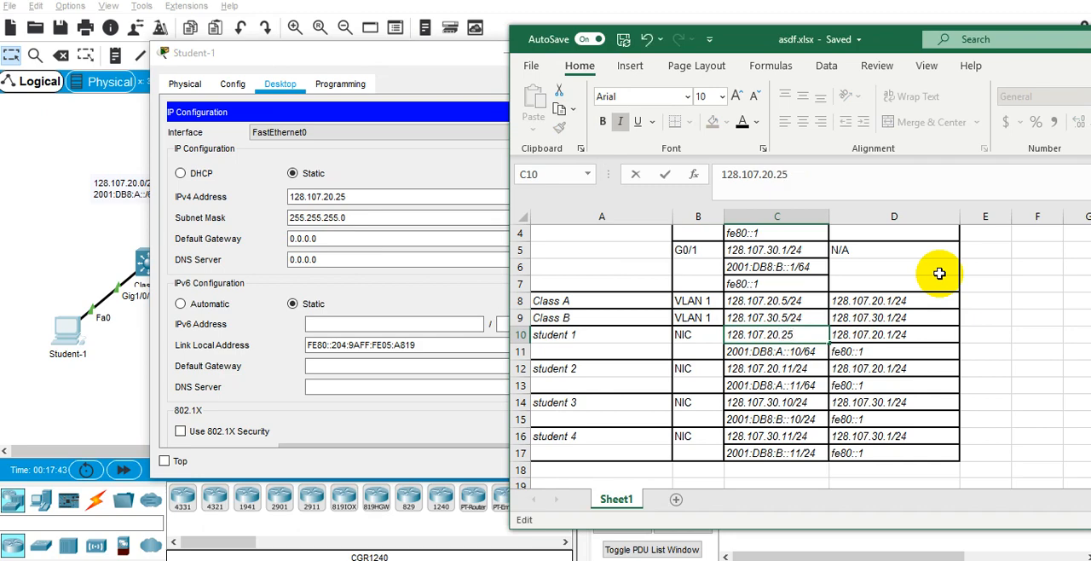
pyautogui.press('Return')
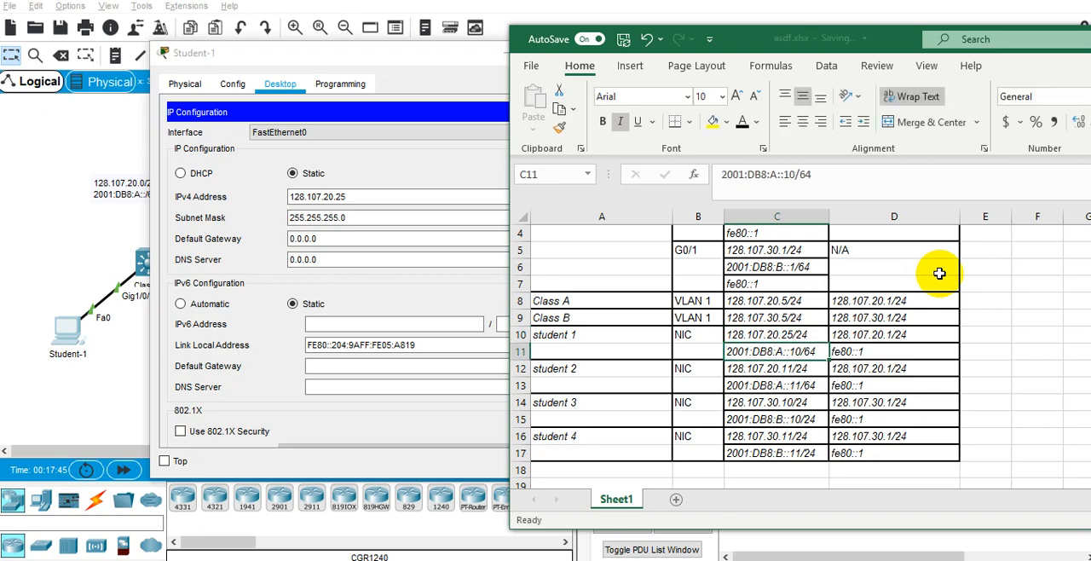
pyautogui.press('F2')
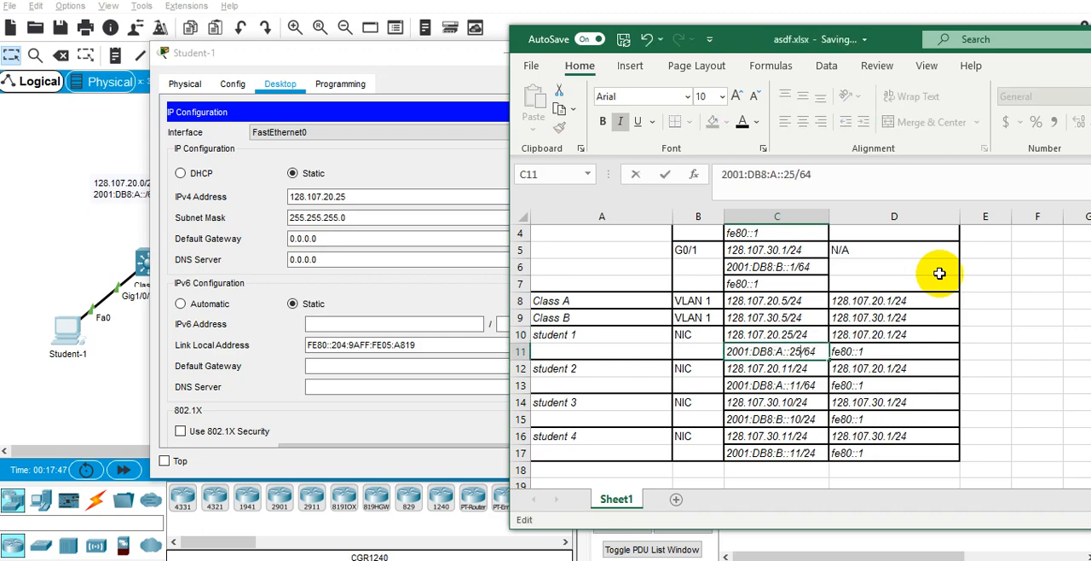
pyautogui.press('Return')
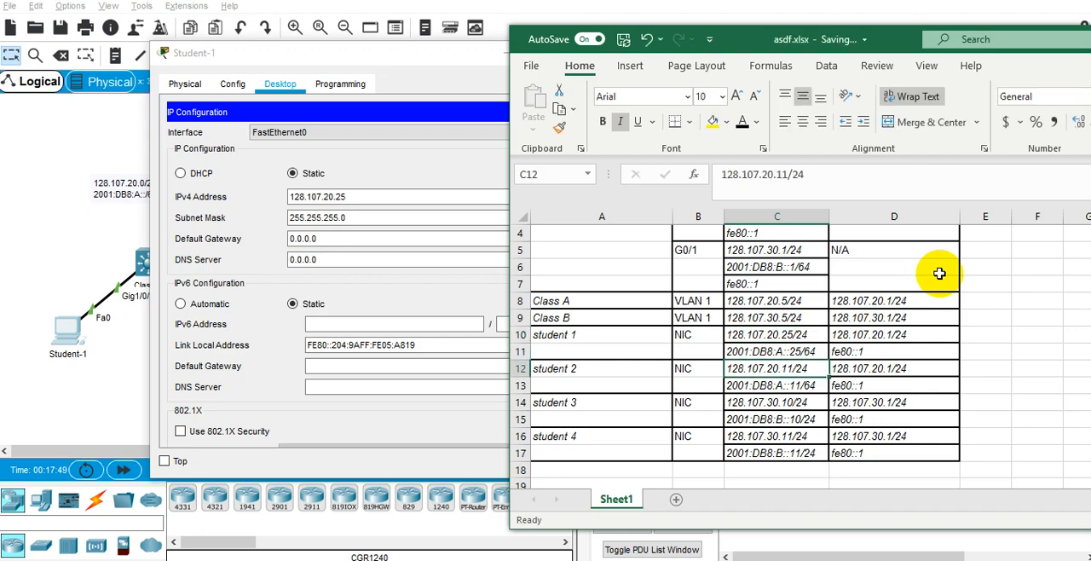
# Set Student-1's IPv4 default gateway to 128.107.20.1, using the gateway documented in D10 without the prefix.
pyautogui.click(429, 239)
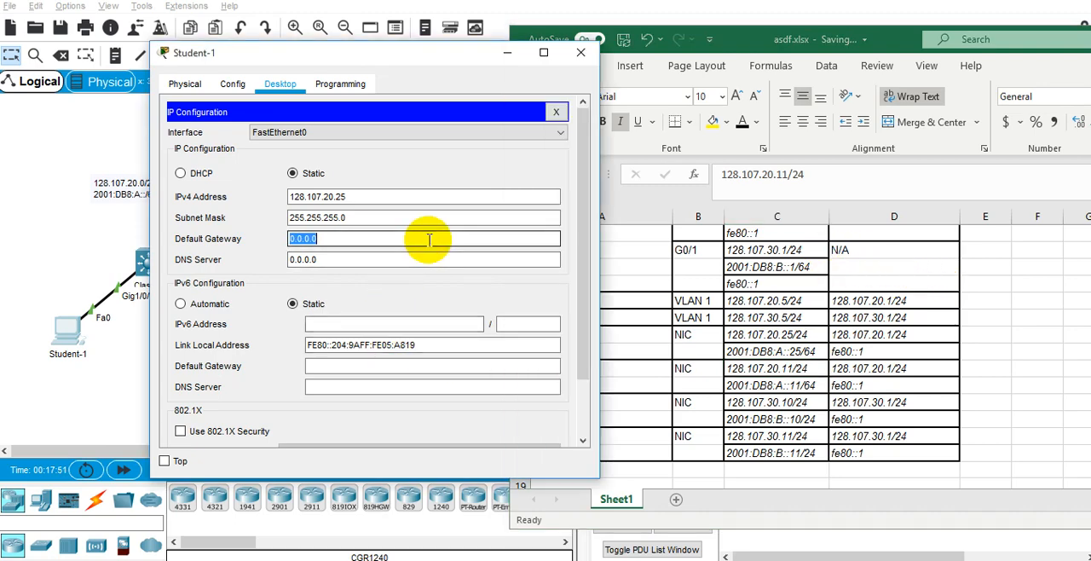
pyautogui.click(886, 326)
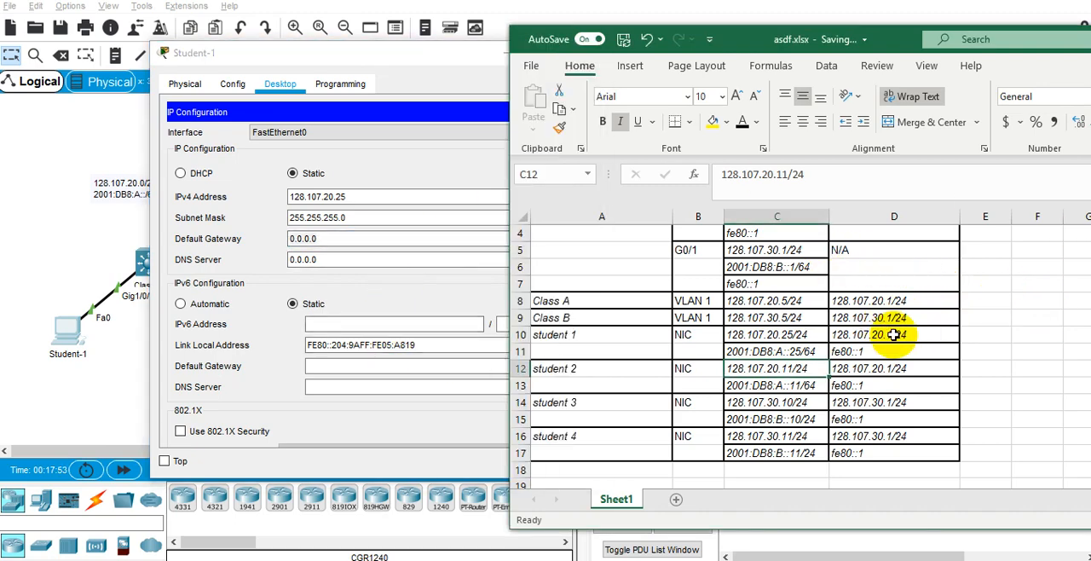
pyautogui.click(893, 335)
pyautogui.hotkey('ctrl', 'c')
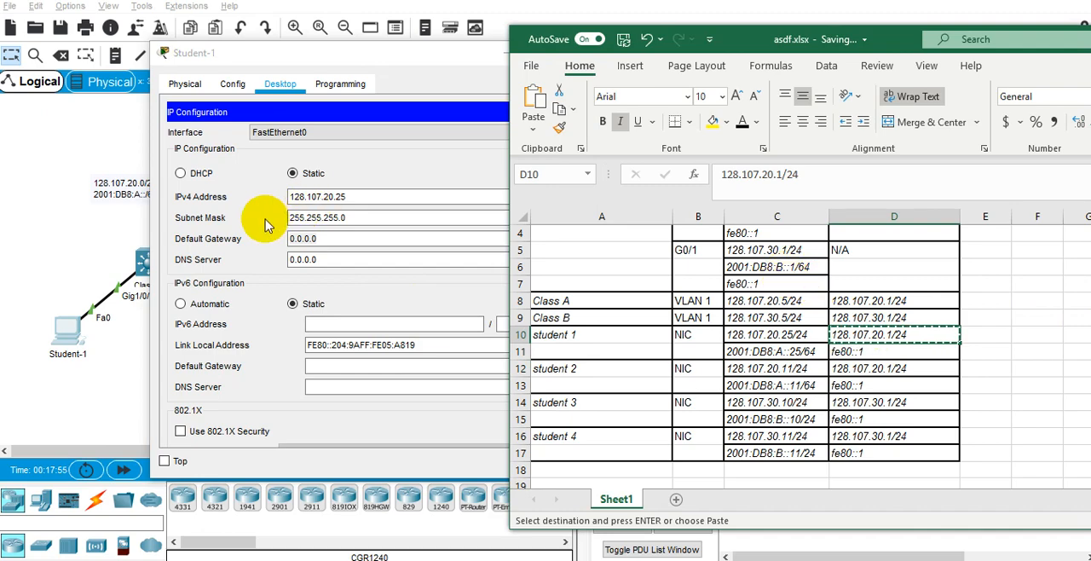
pyautogui.click(339, 238)
pyautogui.hotkey('ctrl', 'v')
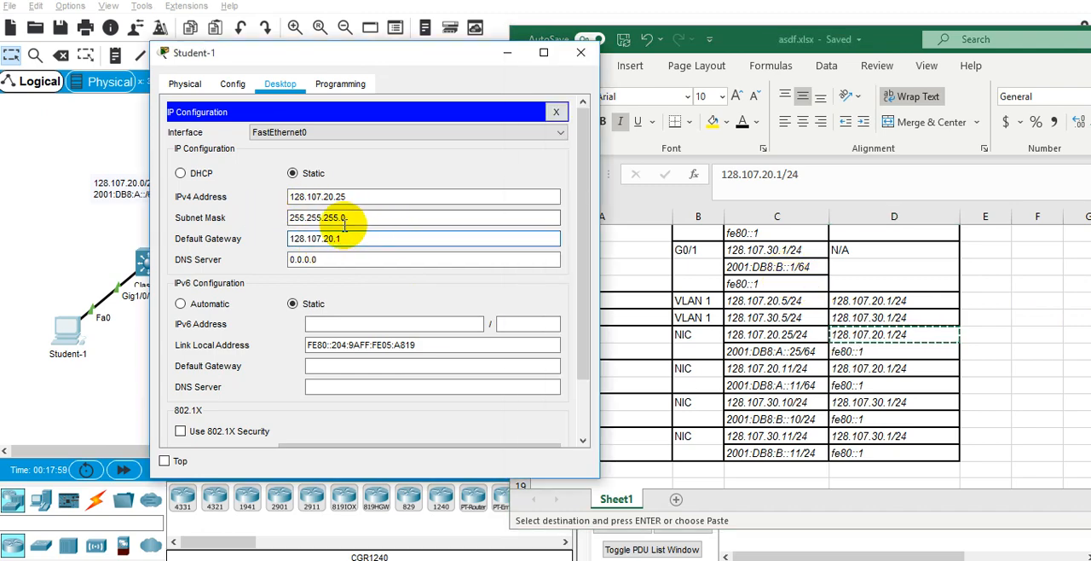
# Copy 2001:DB8:A::25 from C11 into Student-1's IPv6 address and go to its prefix length.
pyautogui.click(376, 324)
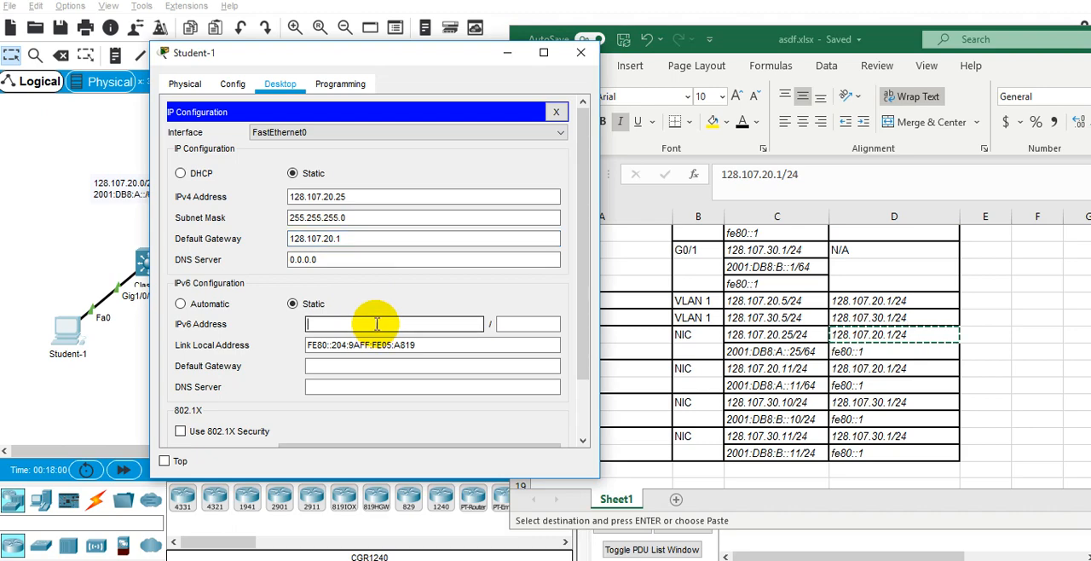
pyautogui.click(749, 352)
pyautogui.doubleClick(761, 351)
pyautogui.doubleClick(761, 351)
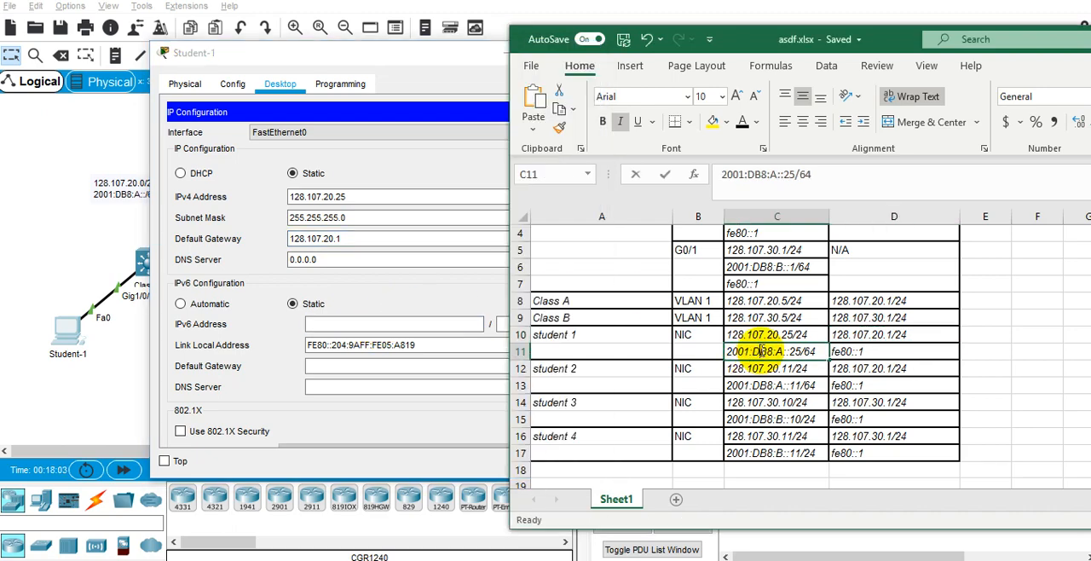
pyautogui.moveTo(729, 352); pyautogui.dragTo(802, 350)
pyautogui.hotkey('ctrl', 'c')
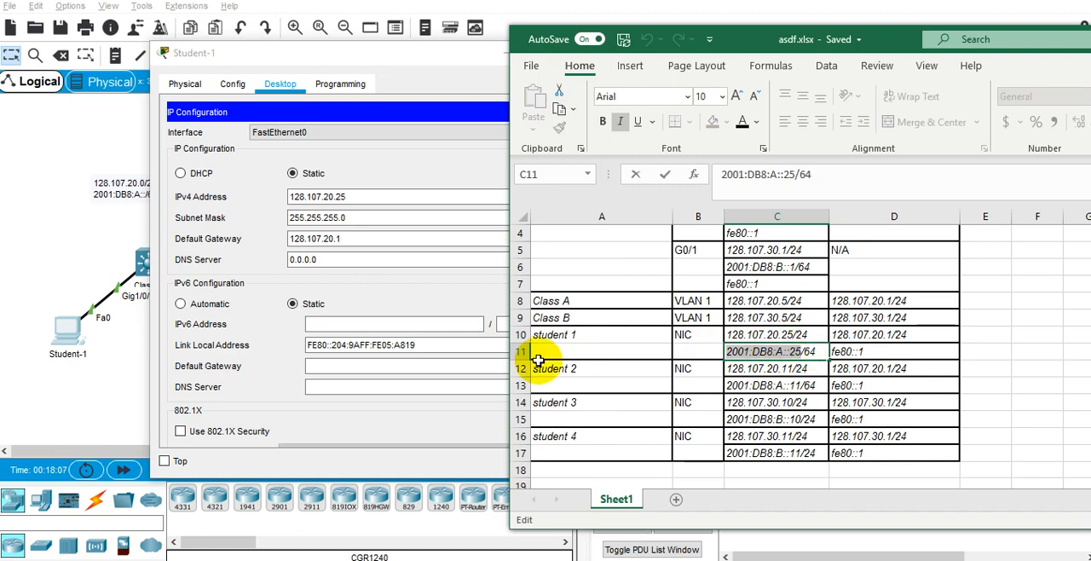
pyautogui.click(390, 324)
pyautogui.hotkey('ctrl', 'v')
pyautogui.click(533, 324)
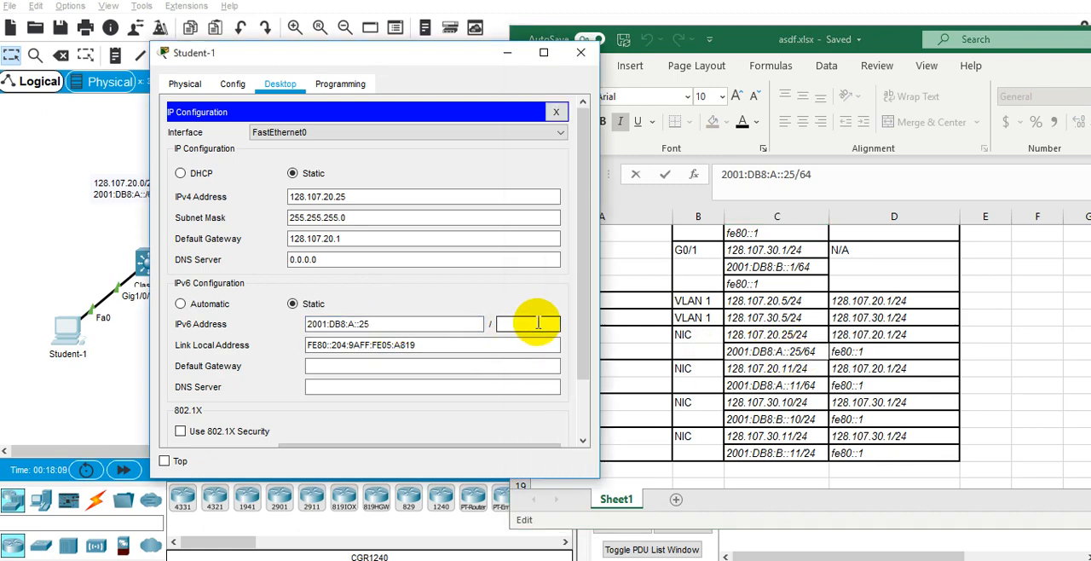
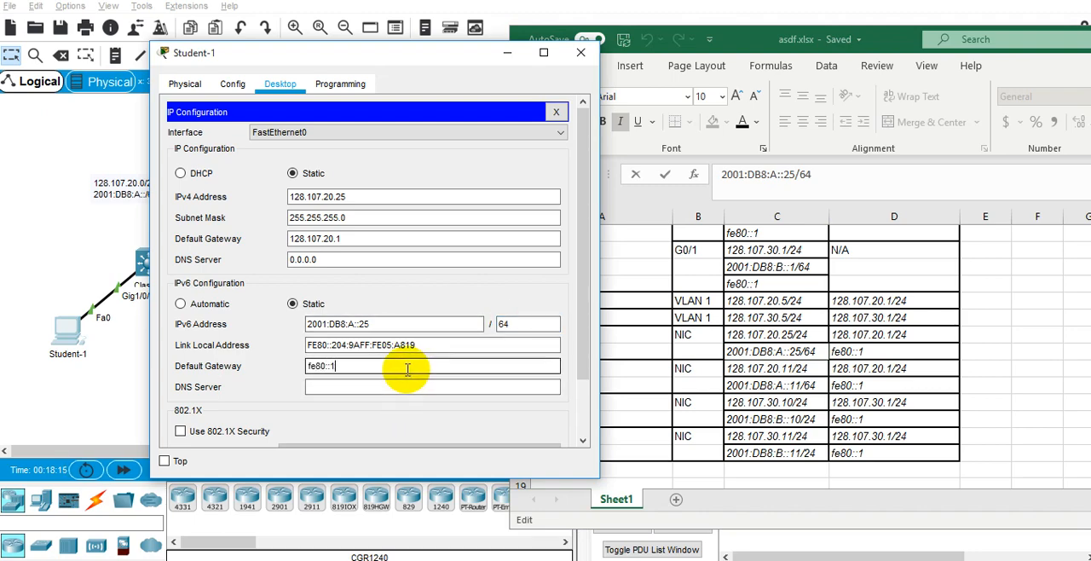
# Close Student-1's IP Configuration and run ipconfig in its Command Prompt.
pyautogui.scroll(-2, 431, 298)
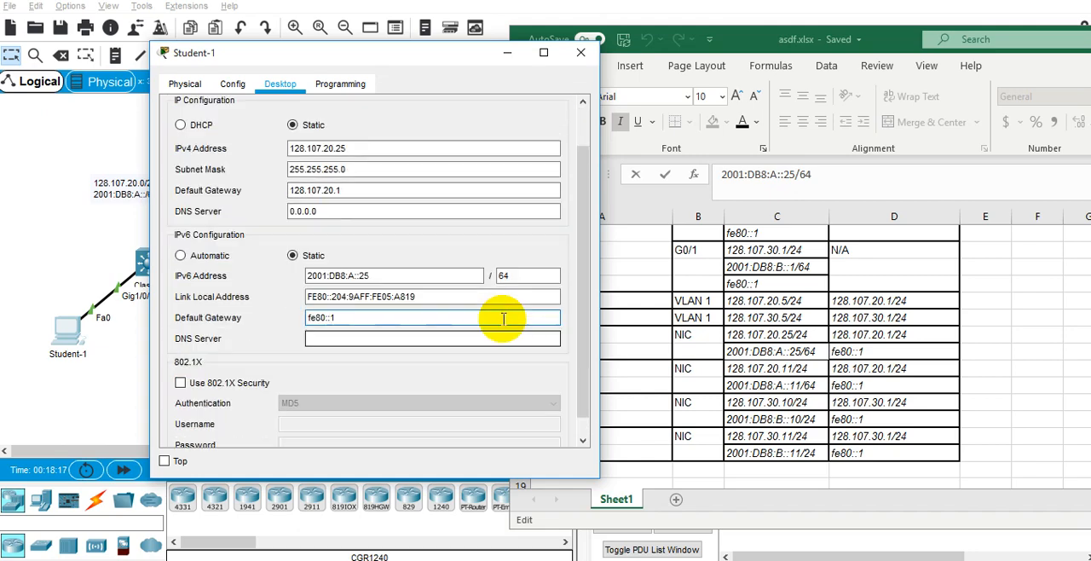
pyautogui.scroll(-1, 503, 319)
pyautogui.scroll(3, 503, 318)
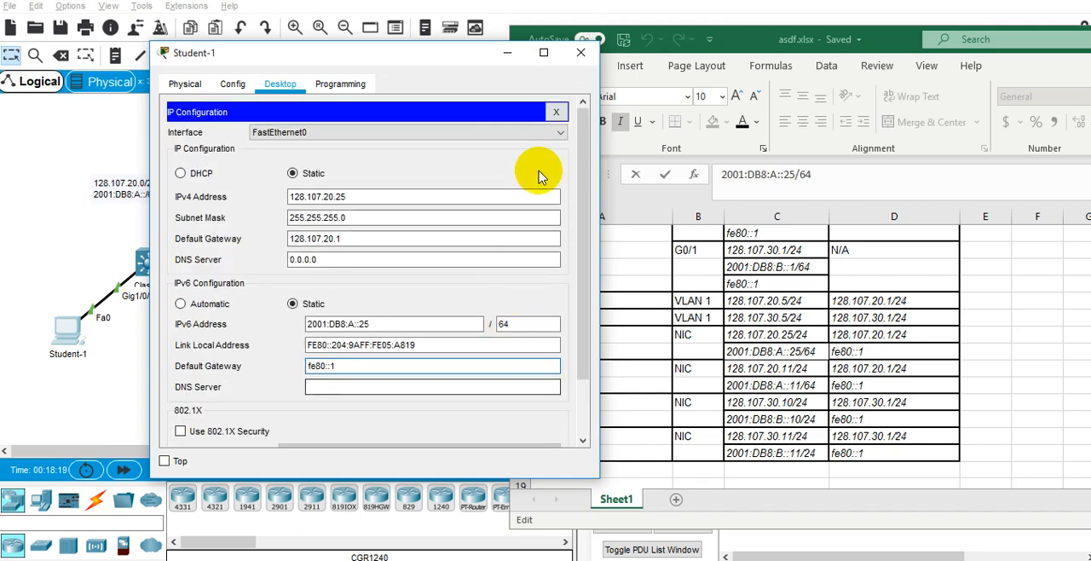
pyautogui.click(558, 115)
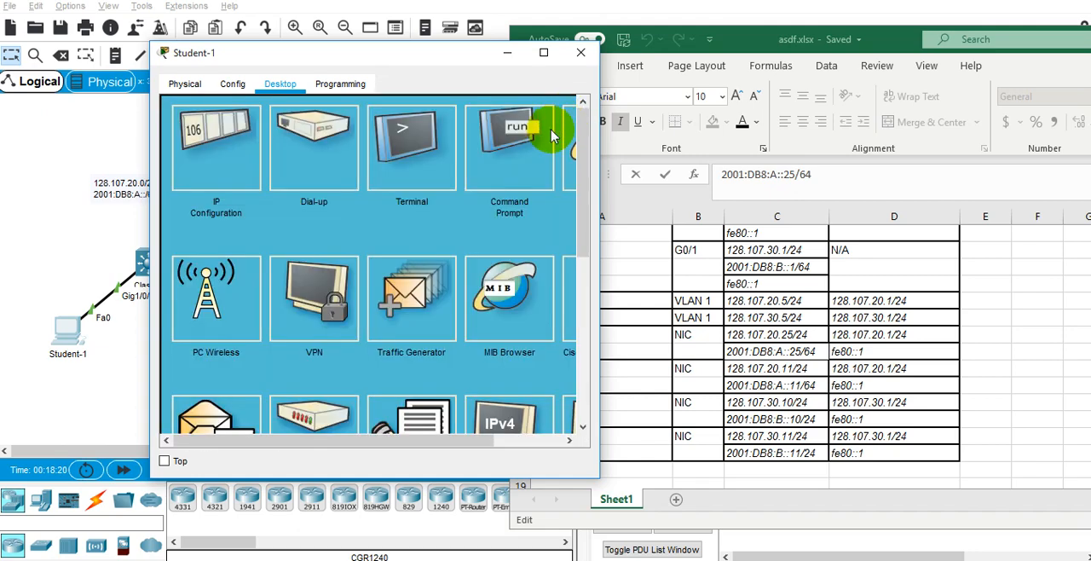
pyautogui.click(512, 158)
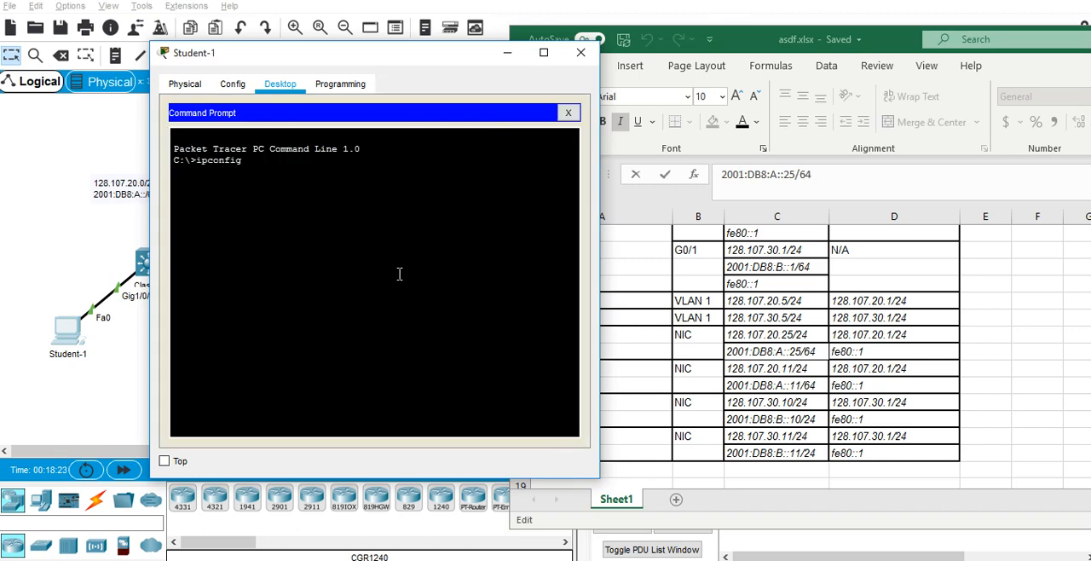
pyautogui.write('ipconfig')
pyautogui.press('Return')
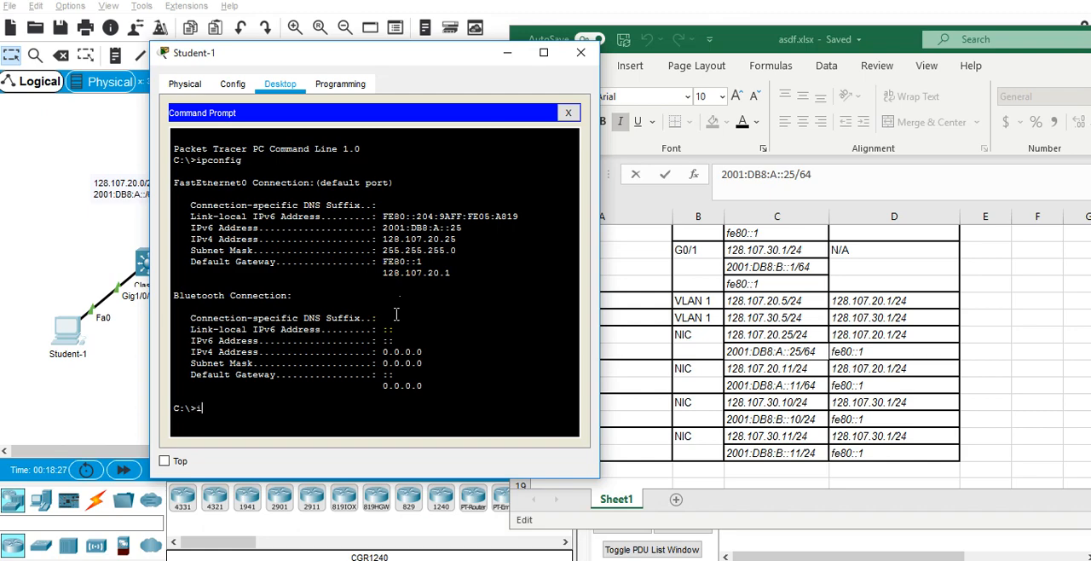
# Run ipconfig /all on Student-1, check its IPv6 address and default gateway lines, and close the device window.
pyautogui.press('Return')
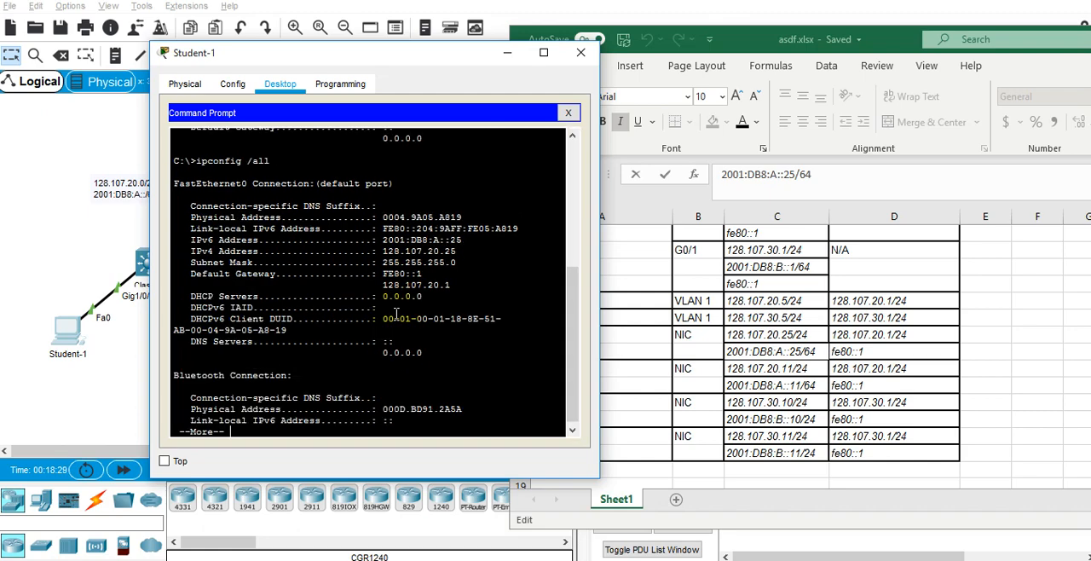
pyautogui.press('space')
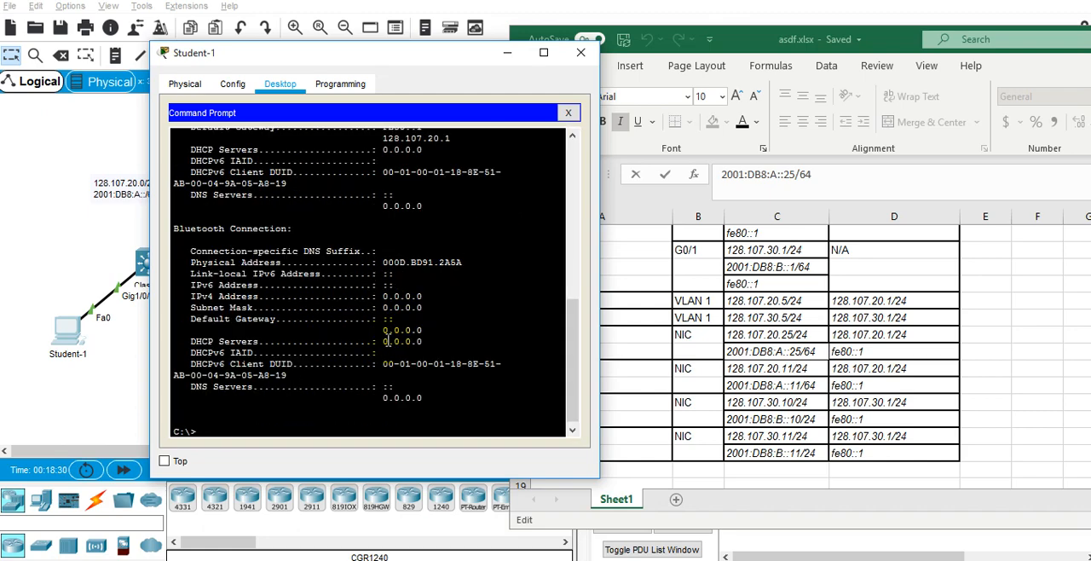
pyautogui.scroll(3, 386, 338)
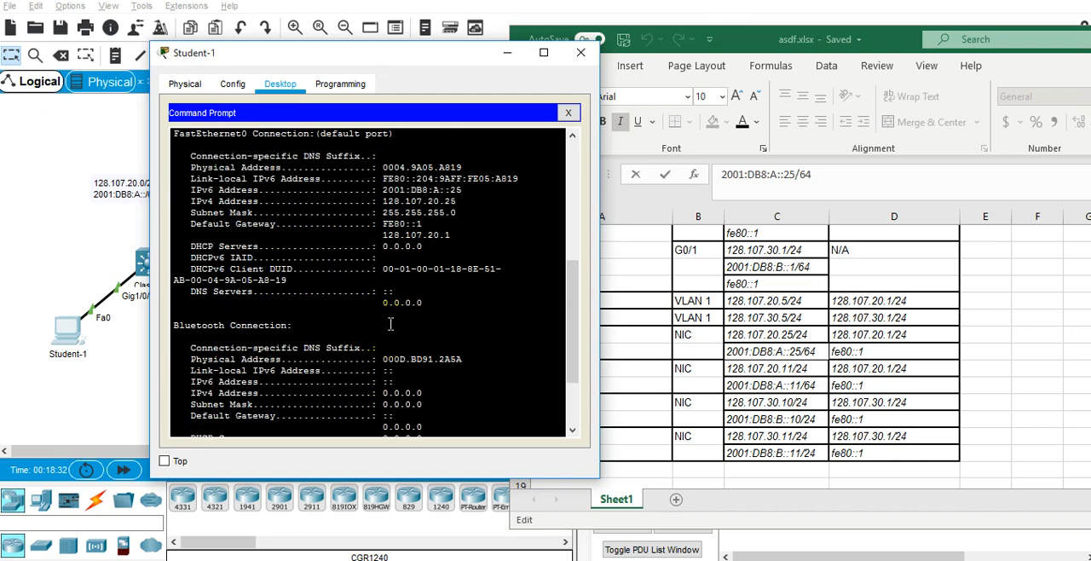
pyautogui.tripleClick(444, 189)
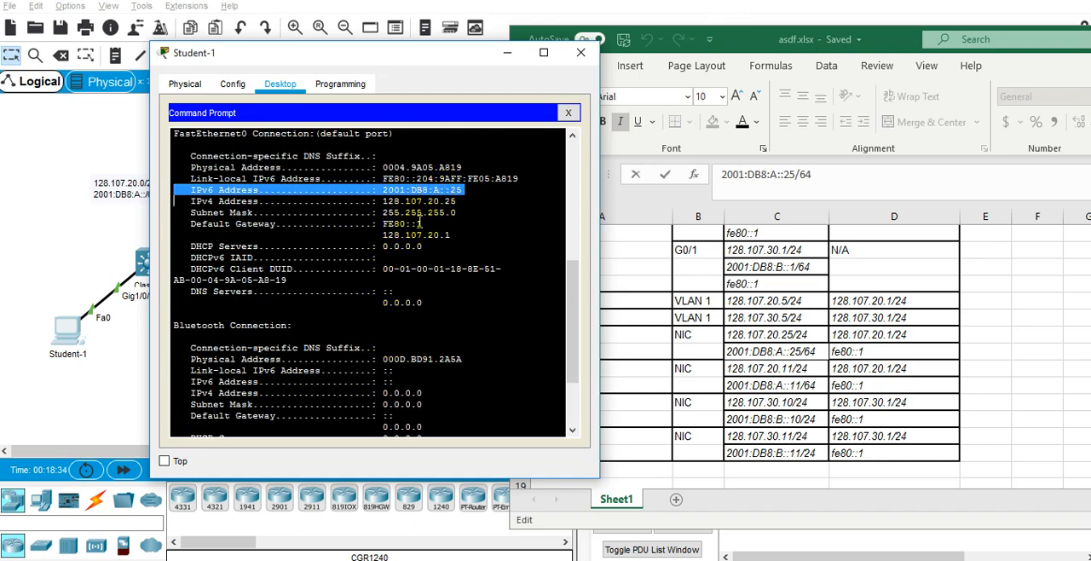
pyautogui.tripleClick(406, 224)
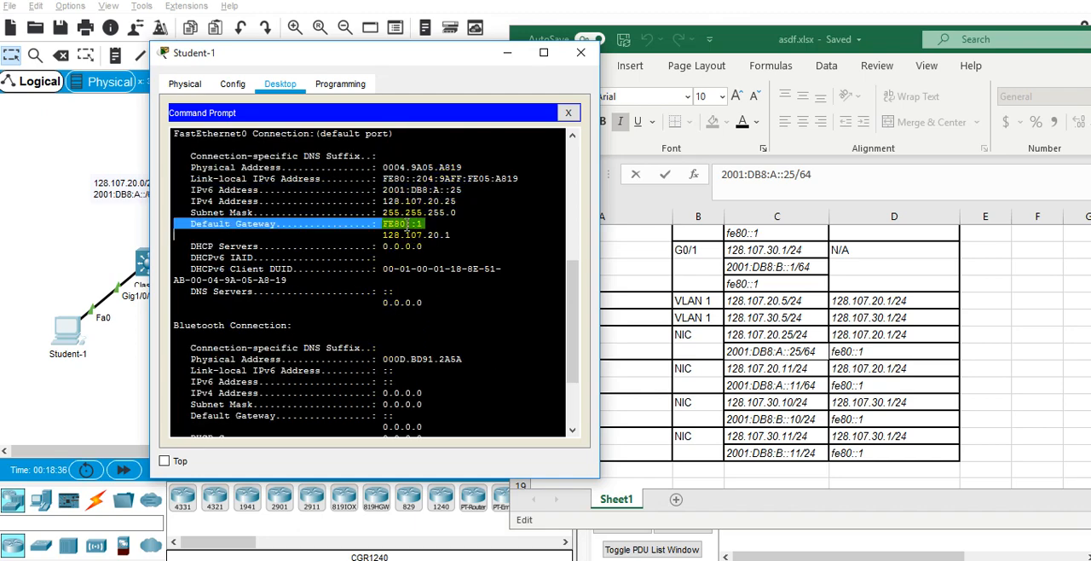
pyautogui.scroll(1, 490, 221)
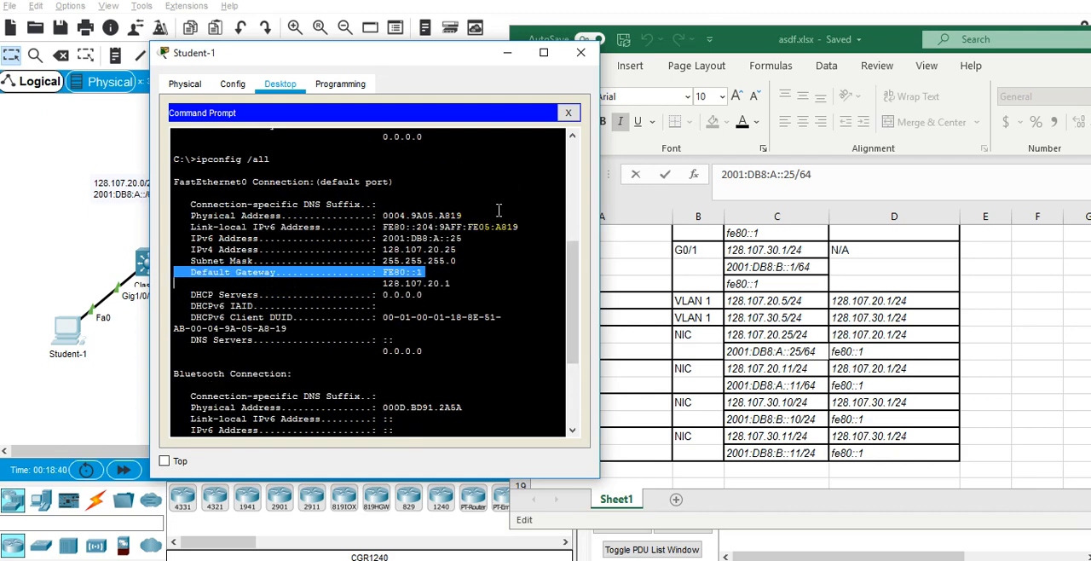
pyautogui.scroll(-3, 499, 207)
pyautogui.click(569, 114)
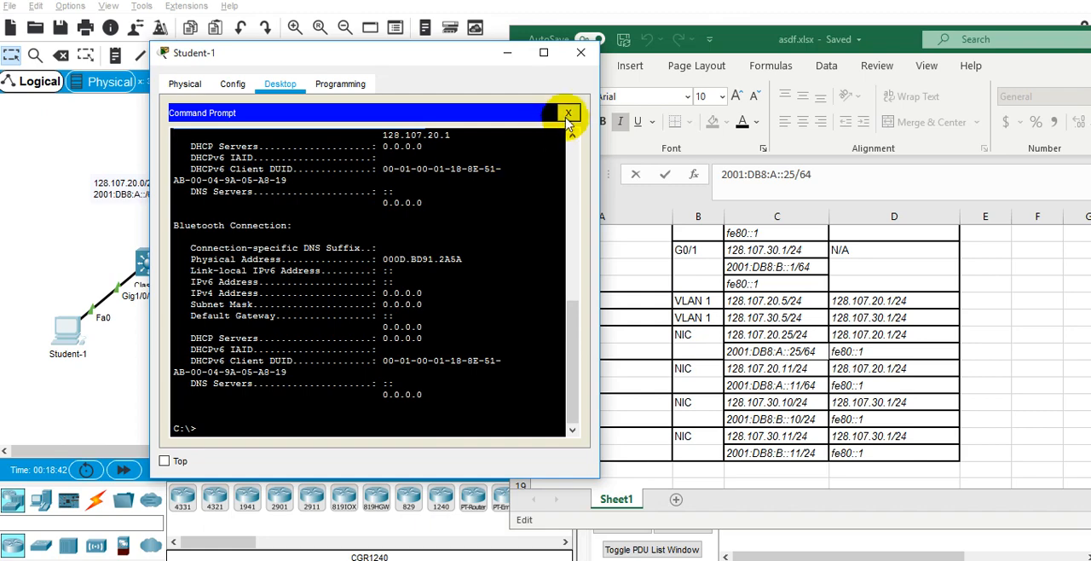
pyautogui.click(583, 59)
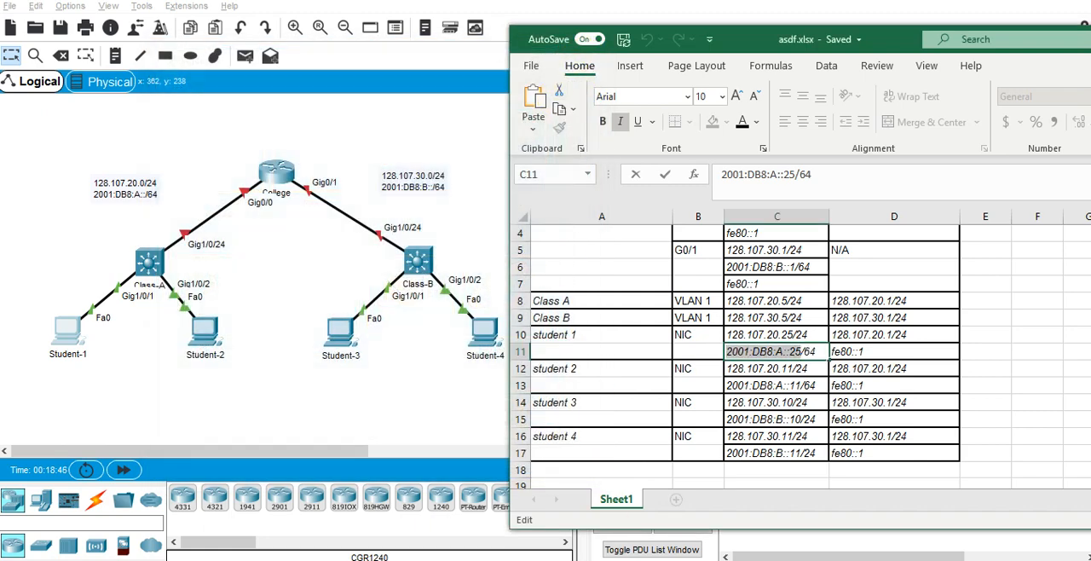
# Consult the requirements in the PT Activity window and return to the asdf.xlsx addressing table.
pyautogui.moveTo(609, 554)
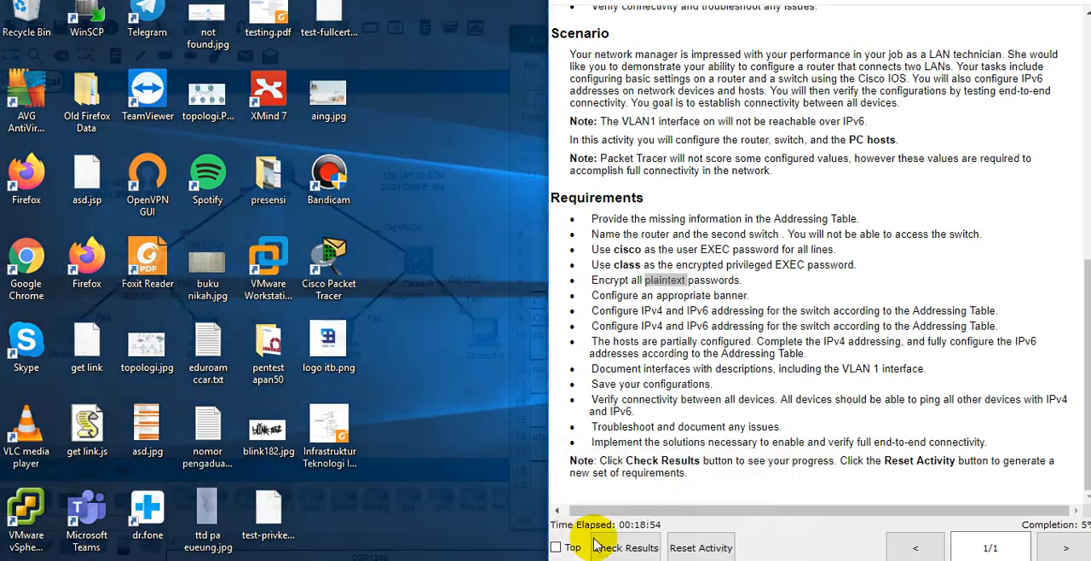
pyautogui.click(558, 541)
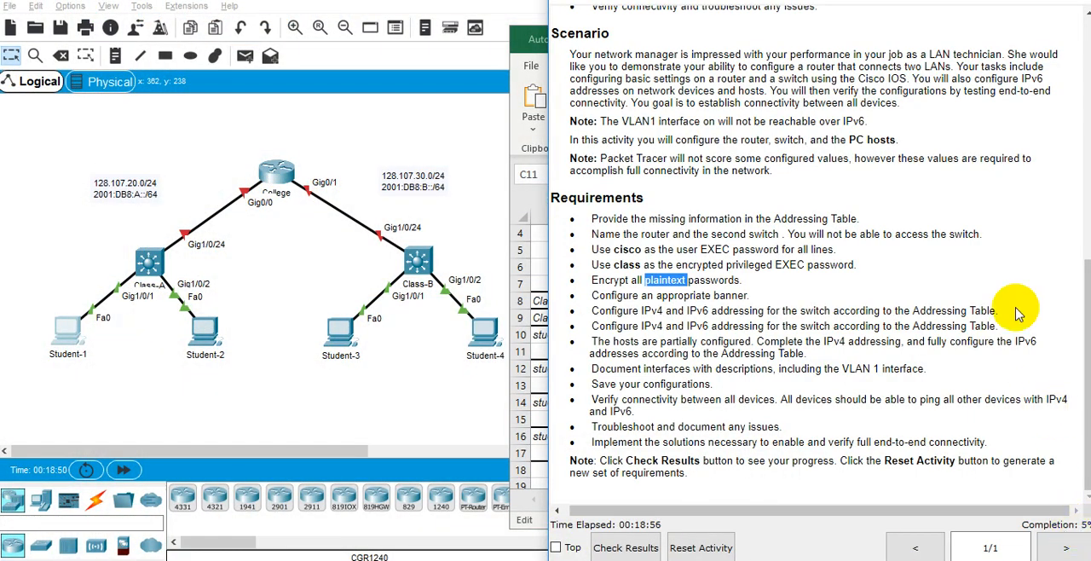
pyautogui.click(535, 41)
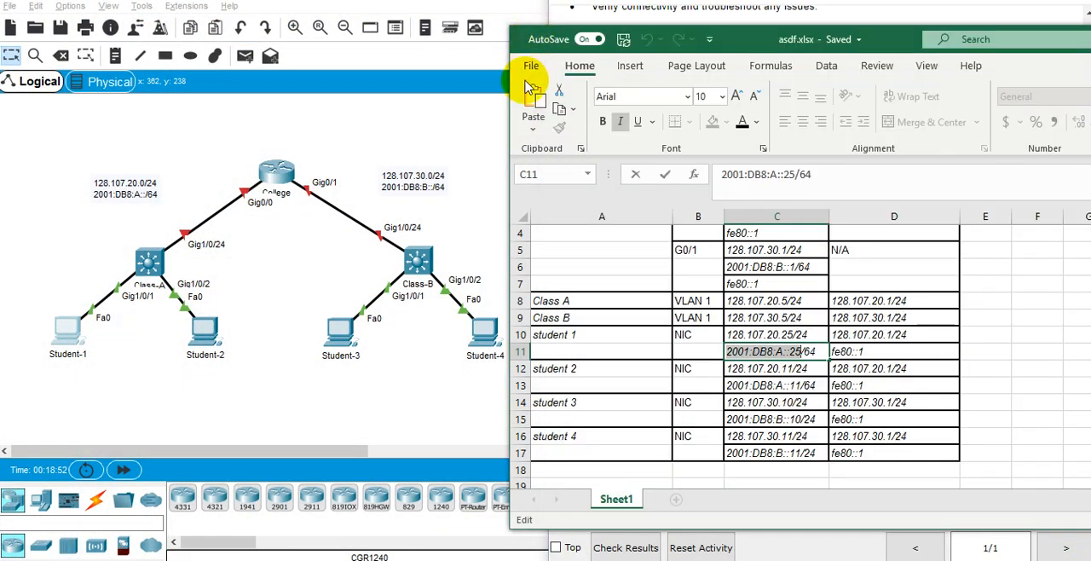
# Open Student-2's IP Configuration in Packet Tracer and arrange its window beside the asdf.xlsx addressing table.
pyautogui.click(207, 335)
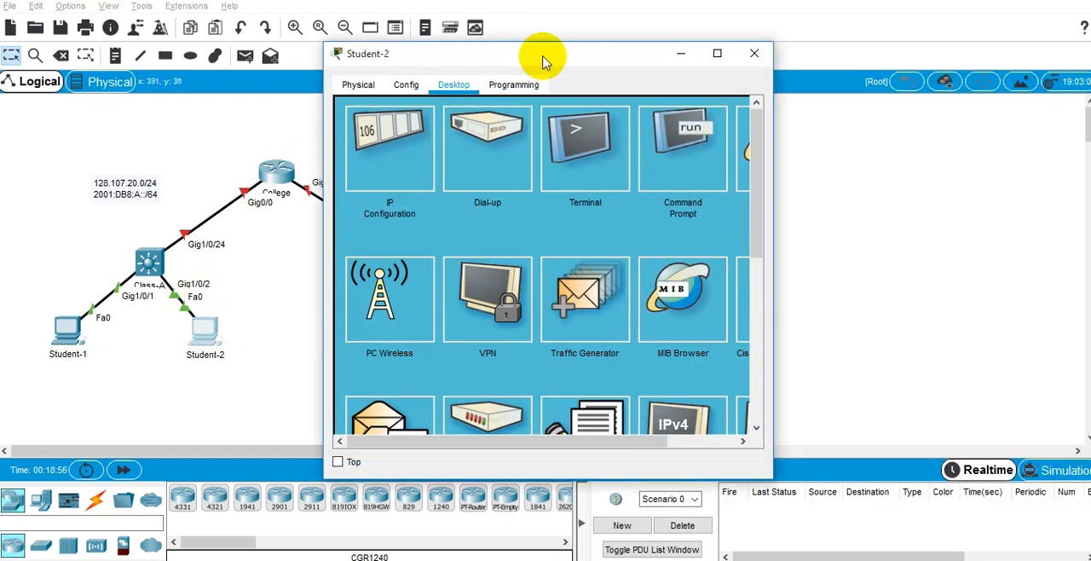
pyautogui.moveTo(541, 59); pyautogui.dragTo(360, 102)
pyautogui.click(210, 192)
pyautogui.hotkey('alt', 'Tab')
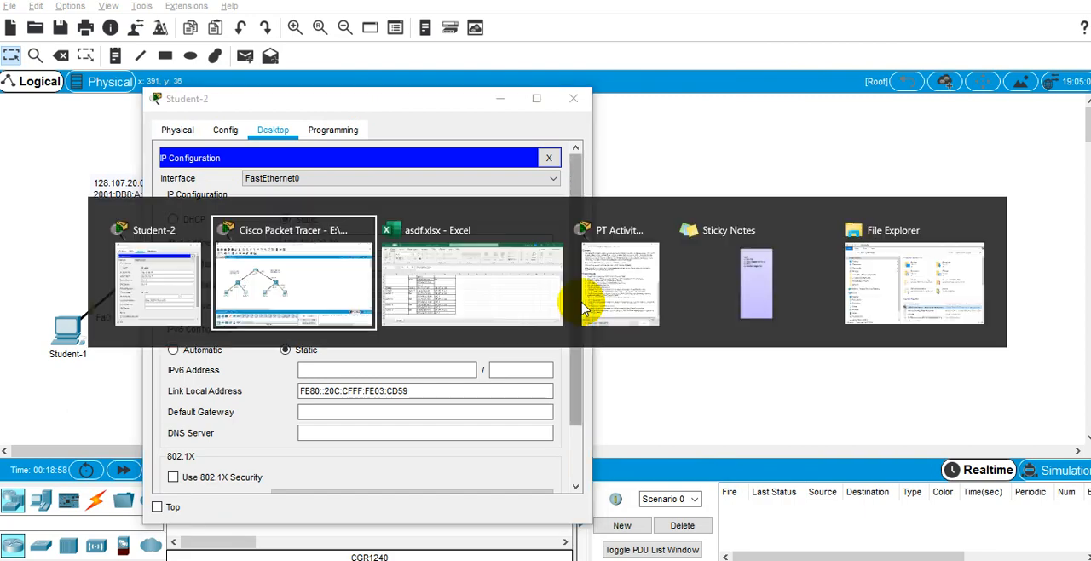
pyautogui.hotkey('alt', 'Tab')
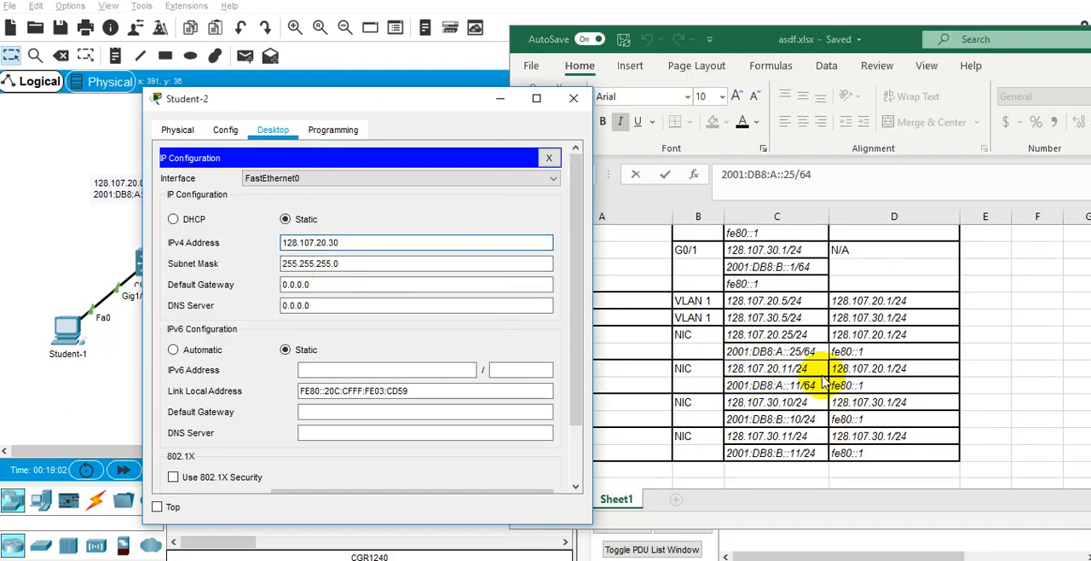
# Change student 2's addresses in the Excel table to 128.107.20.30/24 in C12 and 2001:DB8:A::30/64 in C13.
pyautogui.click(795, 368)
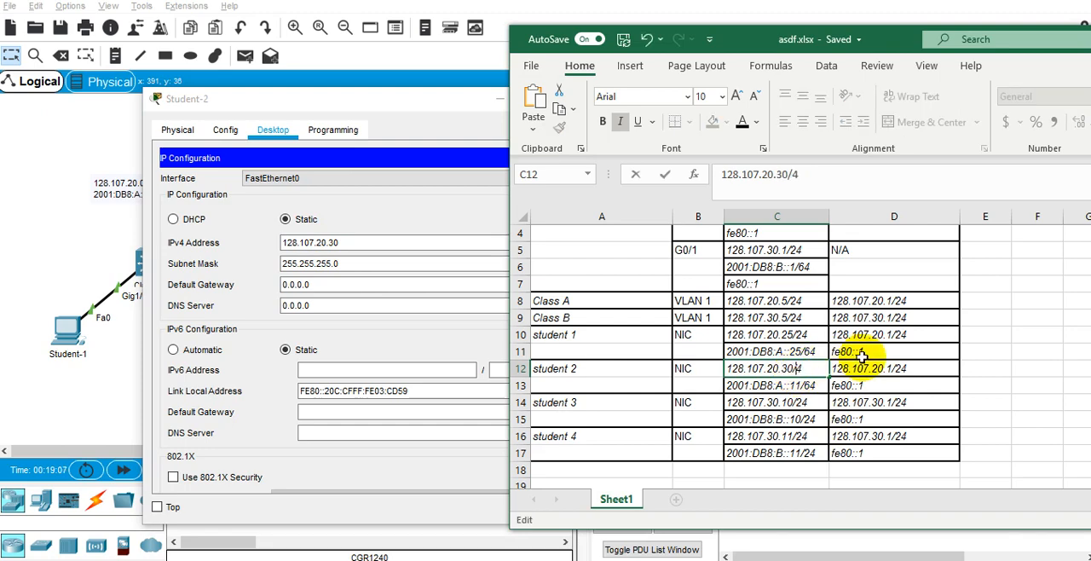
pyautogui.press('Return')
pyautogui.press('F2')
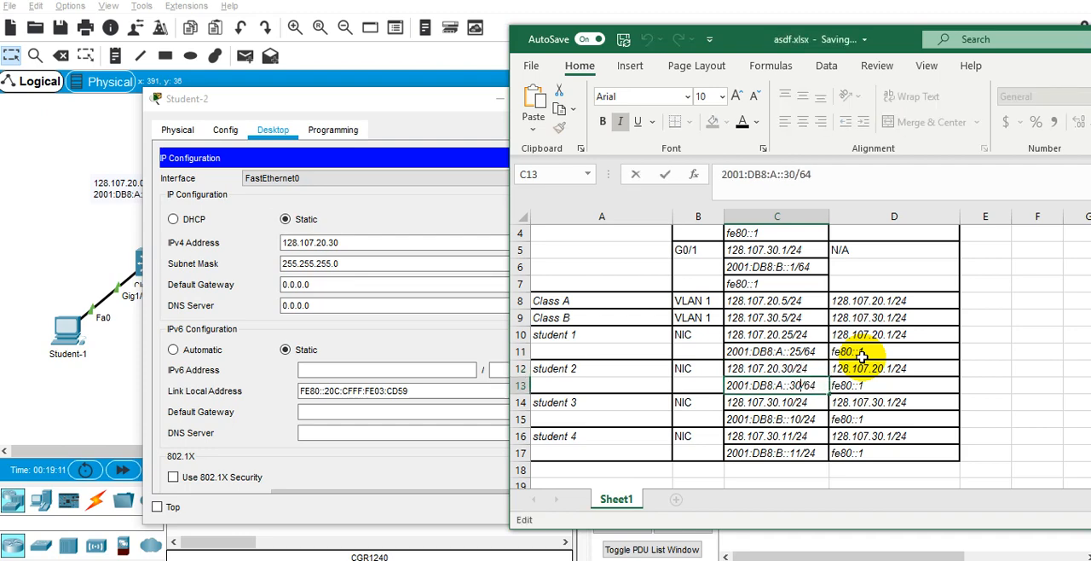
pyautogui.press('Return')
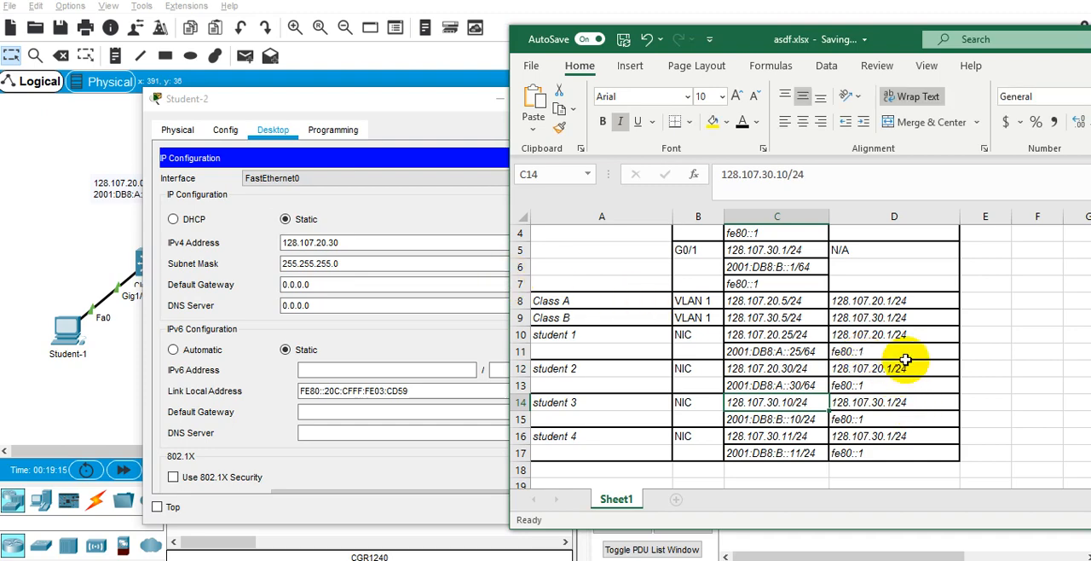
# Set Student-2's IPv4 default gateway to 128.107.20.1, copied from D12 without the prefix.
pyautogui.click(896, 366)
pyautogui.hotkey('ctrl', 'c')
pyautogui.doubleClick(355, 286)
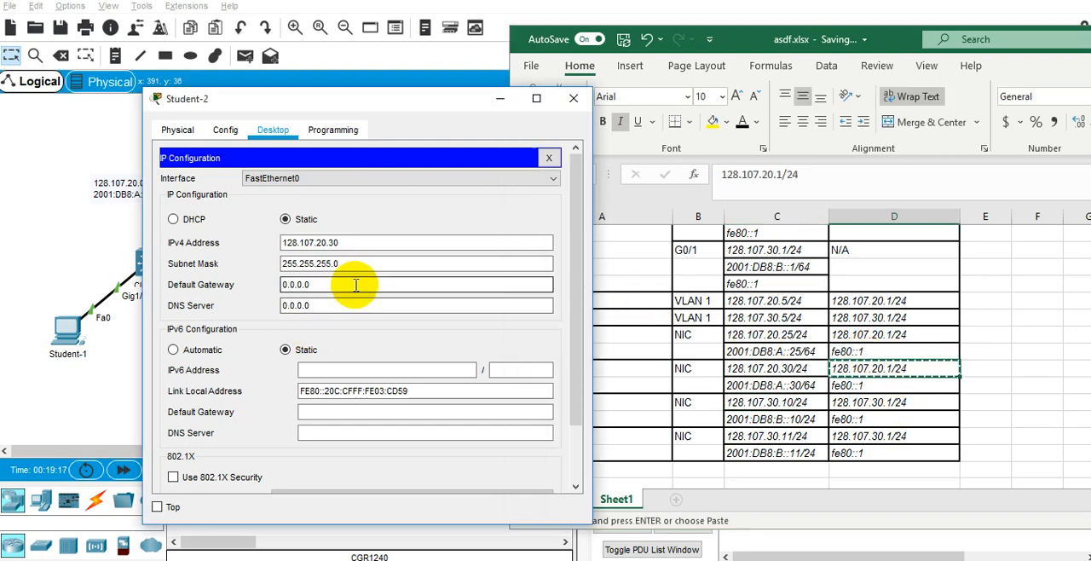
pyautogui.hotkey('ctrl', 'a')
pyautogui.hotkey('ctrl', 'v')
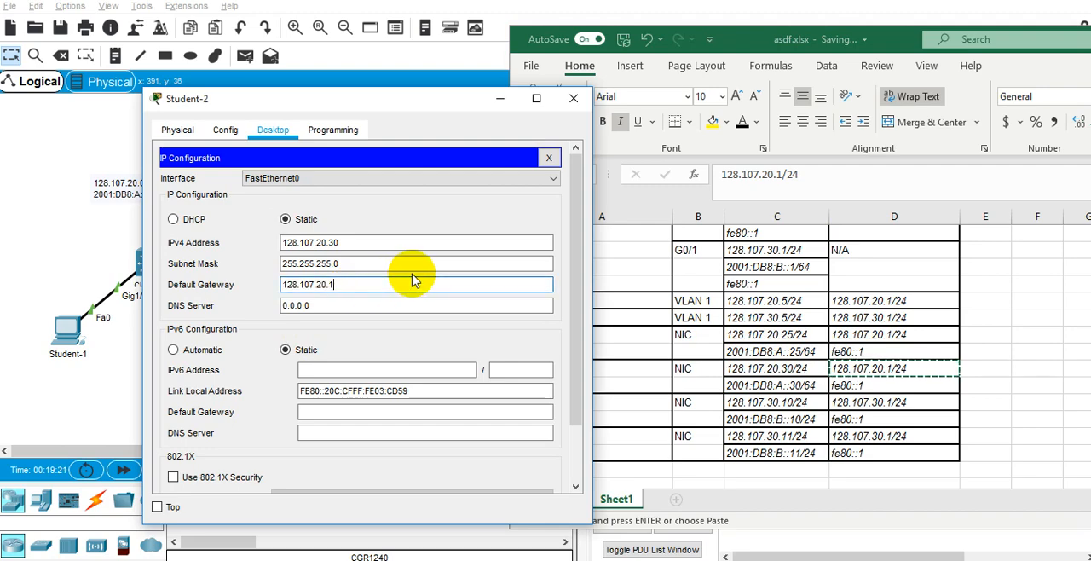
pyautogui.click(381, 371)
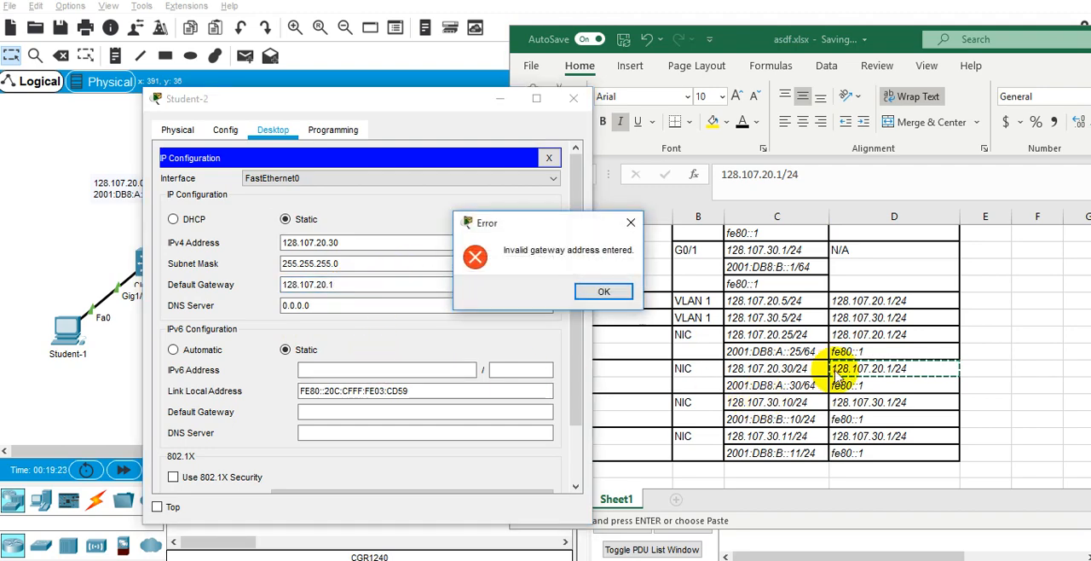
pyautogui.click(530, 290)
pyautogui.click(382, 285)
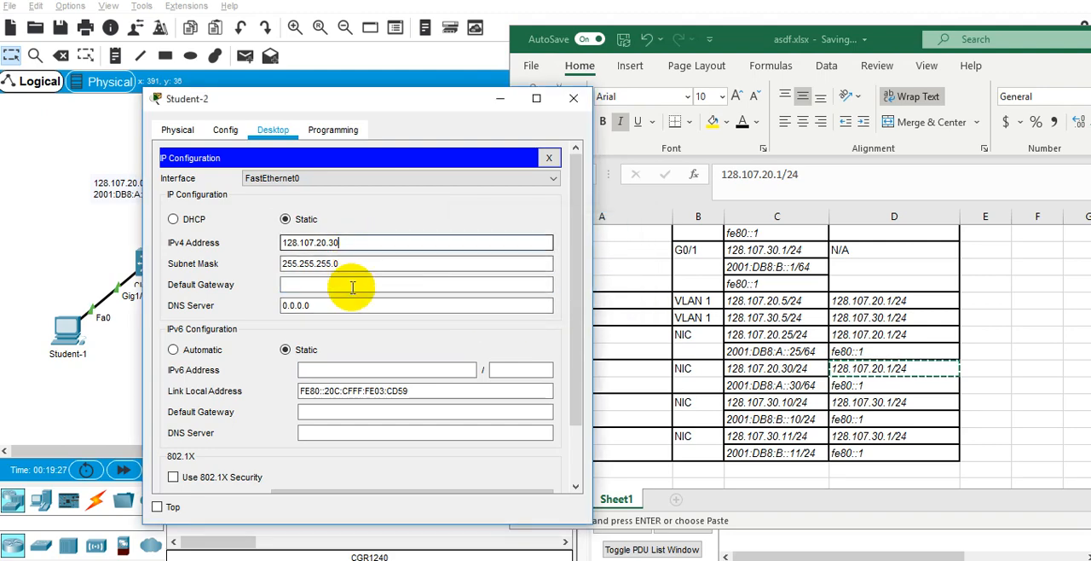
pyautogui.hotkey('ctrl', 'v')
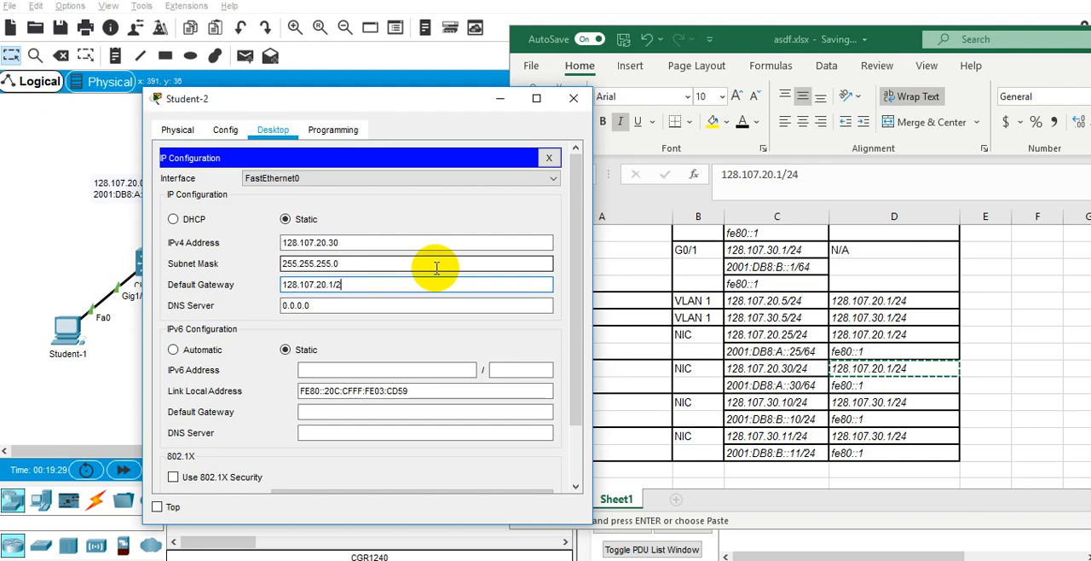
# Set Student-2's IPv6 address to 2001:DB8:A::30, copied from C13, with prefix length 64.
pyautogui.click(360, 366)
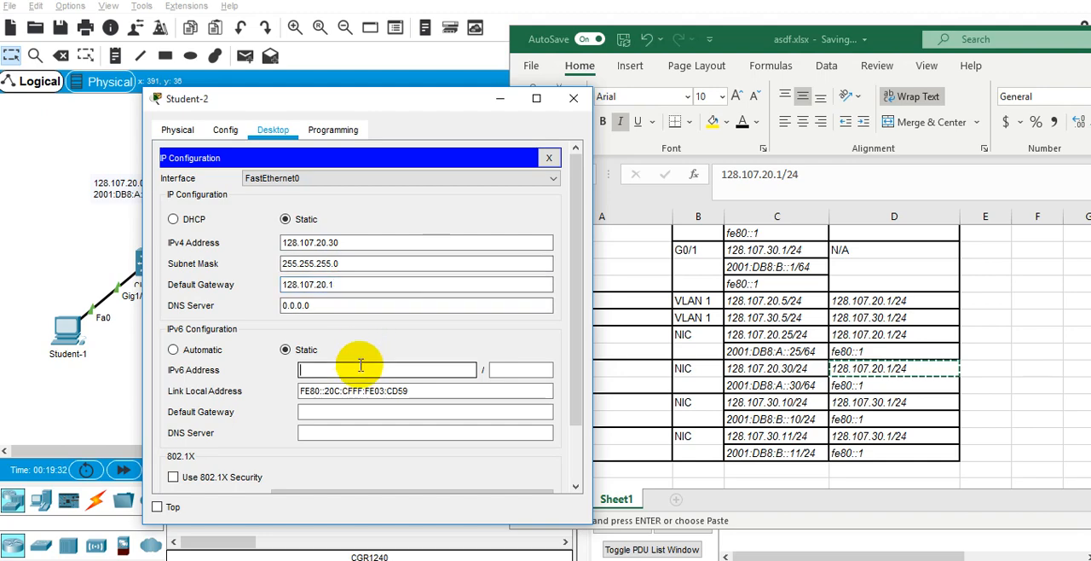
pyautogui.click(849, 392)
pyautogui.doubleClick(782, 386)
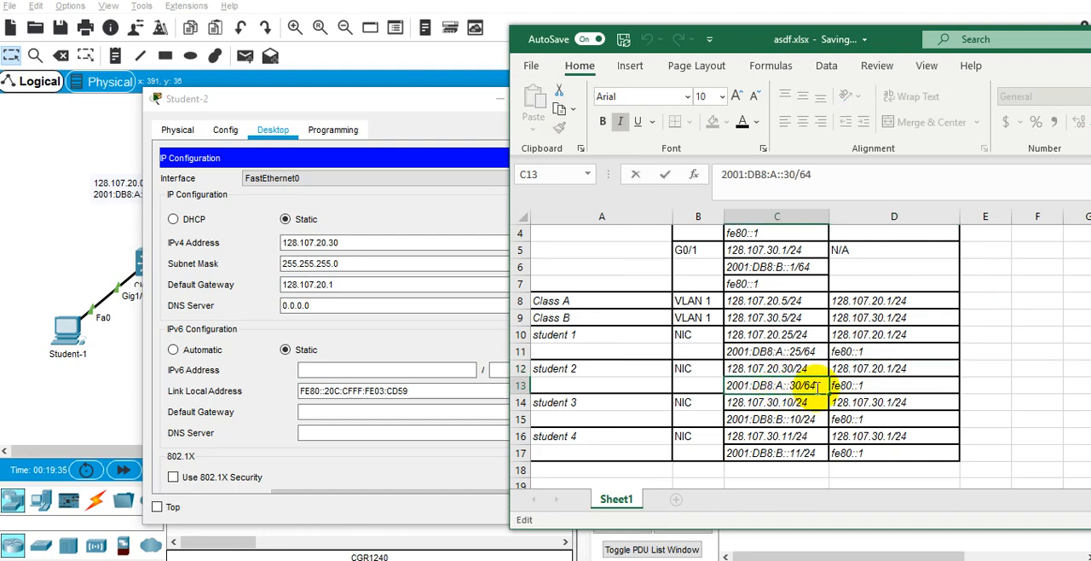
pyautogui.moveTo(814, 385); pyautogui.dragTo(724, 385)
pyautogui.hotkey('ctrl', 'c')
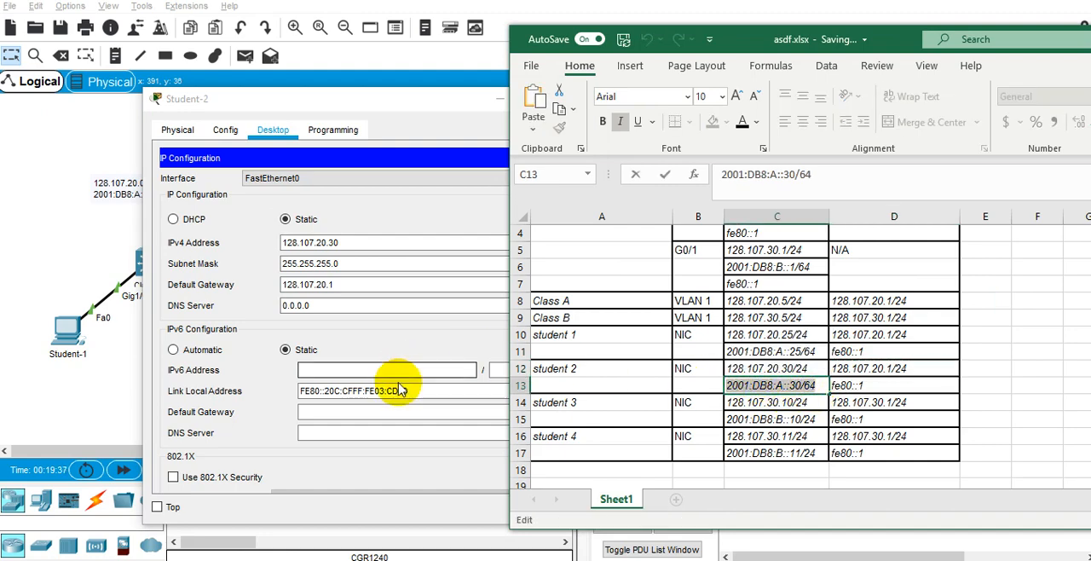
pyautogui.click(415, 370)
pyautogui.hotkey('ctrl', 'v')
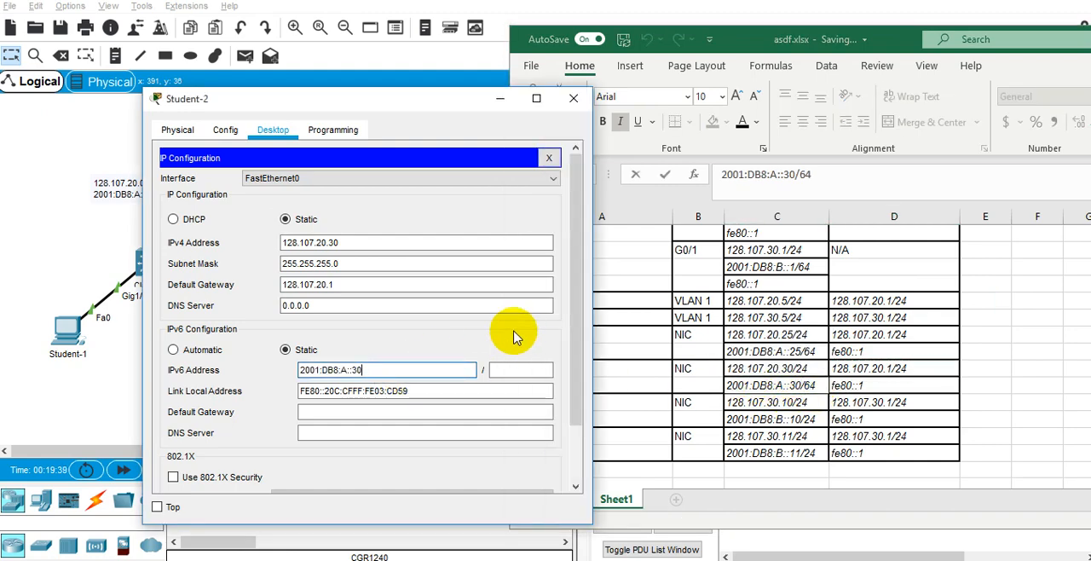
pyautogui.click(523, 373)
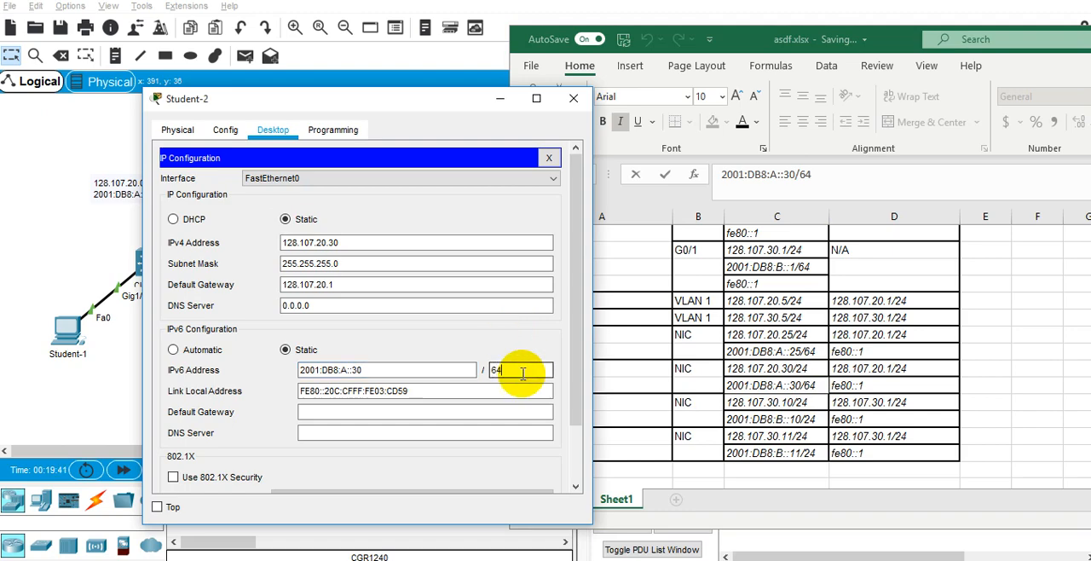
# Copy fe80::1 from D13 into Student-2's IPv6 default gateway.
pyautogui.hotkey('alt', 'Tab')
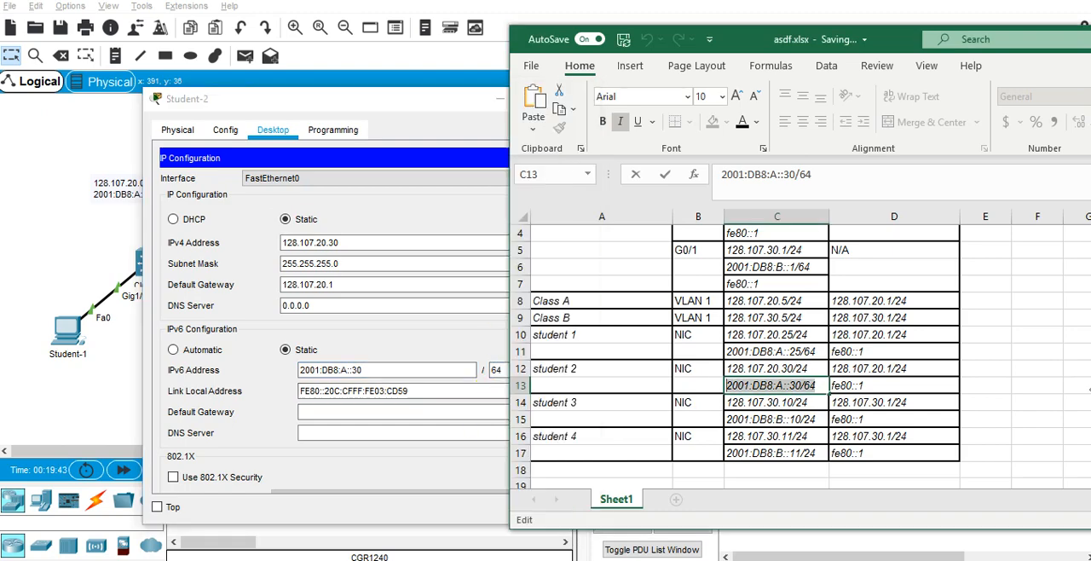
pyautogui.doubleClick(871, 385)
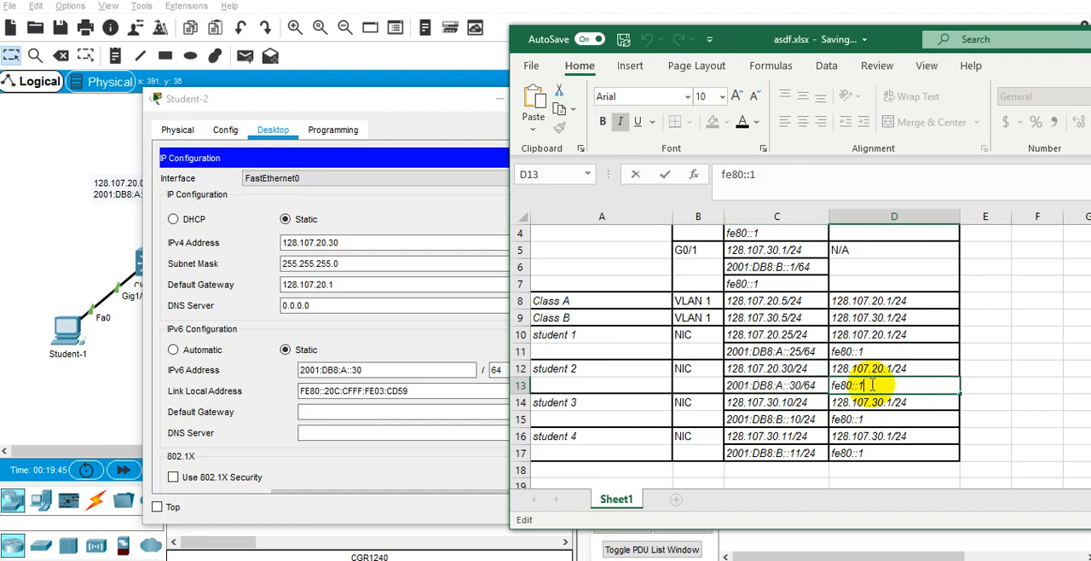
pyautogui.click(474, 411)
pyautogui.scroll(-3, 479, 321)
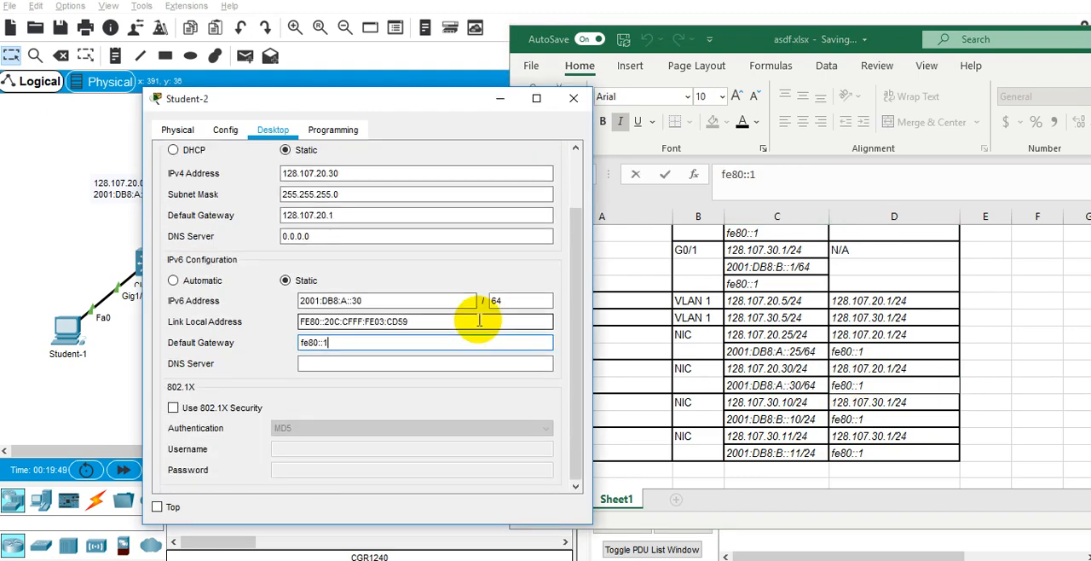
# Check Student-2's addressing by running ipconfig in its Command Prompt, and close the Student-2 window.
pyautogui.scroll(3, 479, 321)
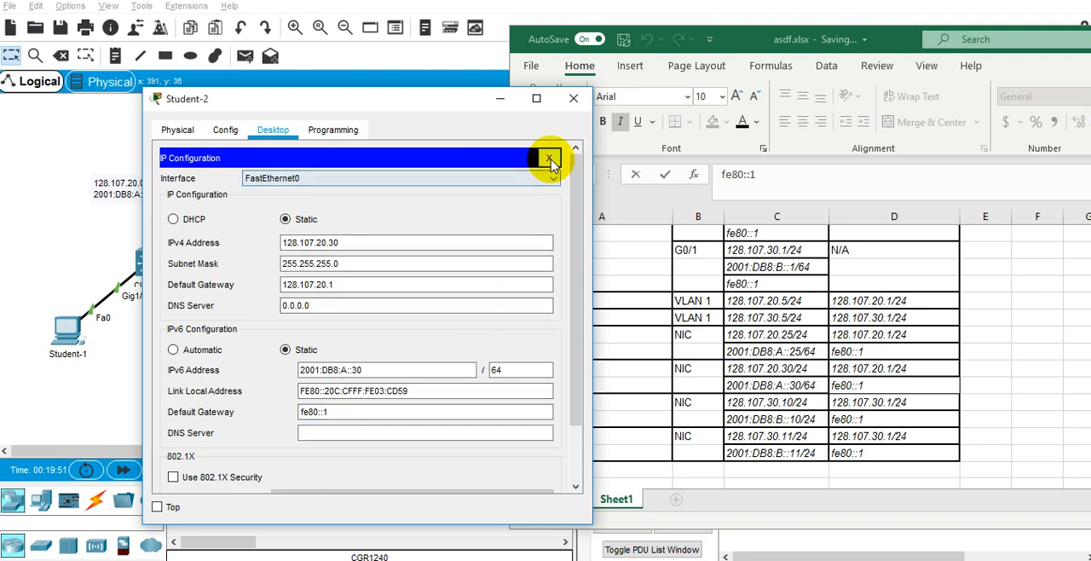
pyautogui.click(550, 158)
pyautogui.click(478, 197)
pyautogui.write('ipco')
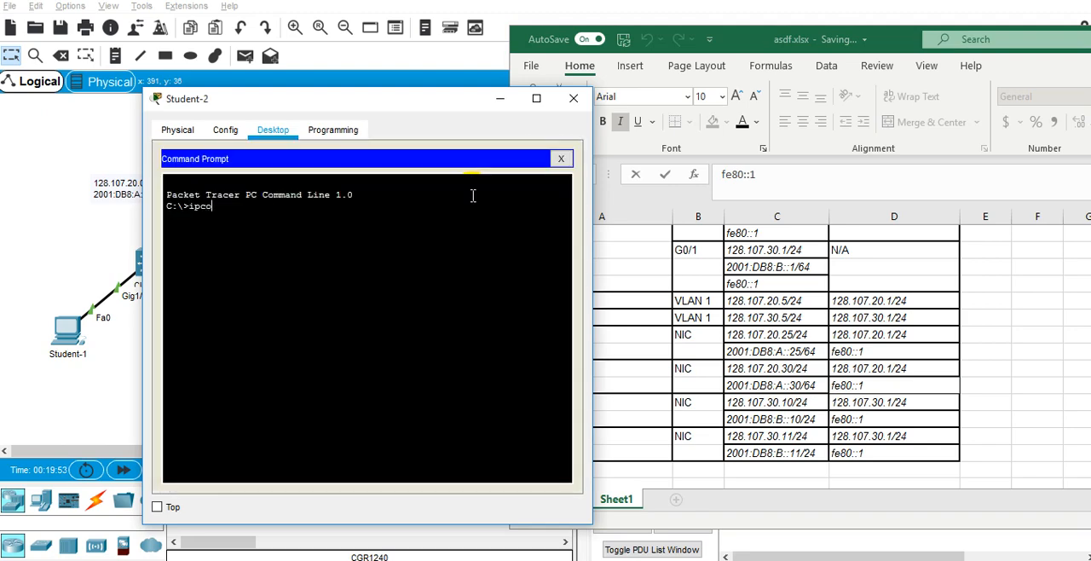
pyautogui.write('nfig')
pyautogui.press('Return')
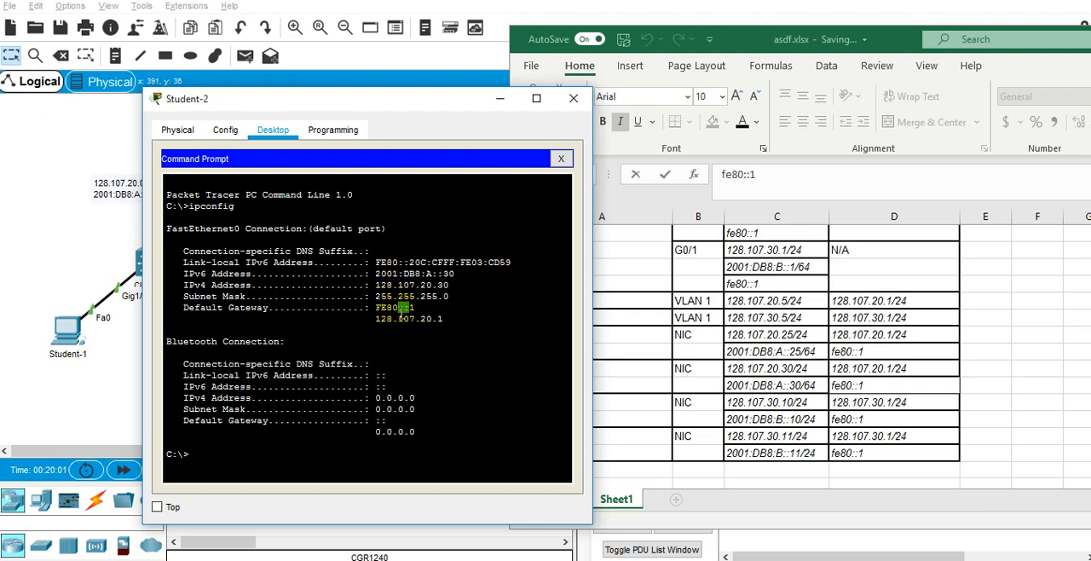
pyautogui.click(562, 160)
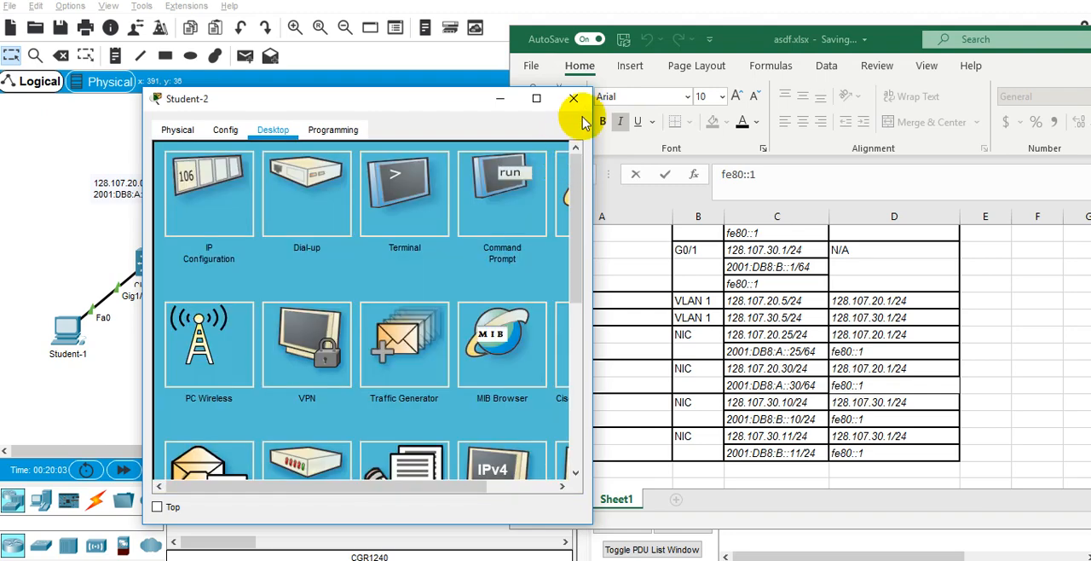
pyautogui.click(586, 106)
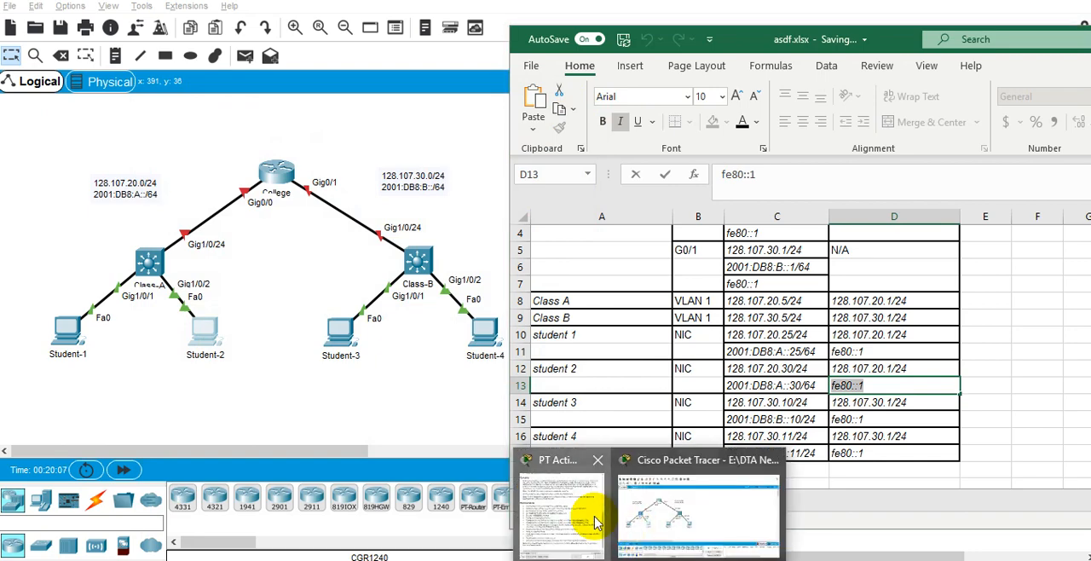
# Review the activity requirements and open Student-3's IP Configuration beside the Excel addressing table.
pyautogui.click(563, 512)
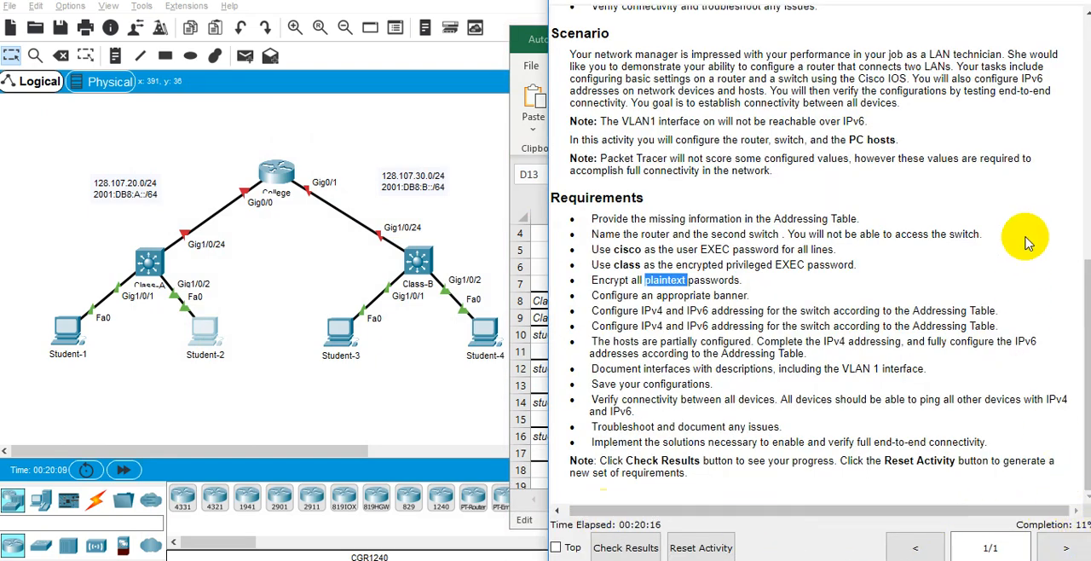
pyautogui.click(516, 37)
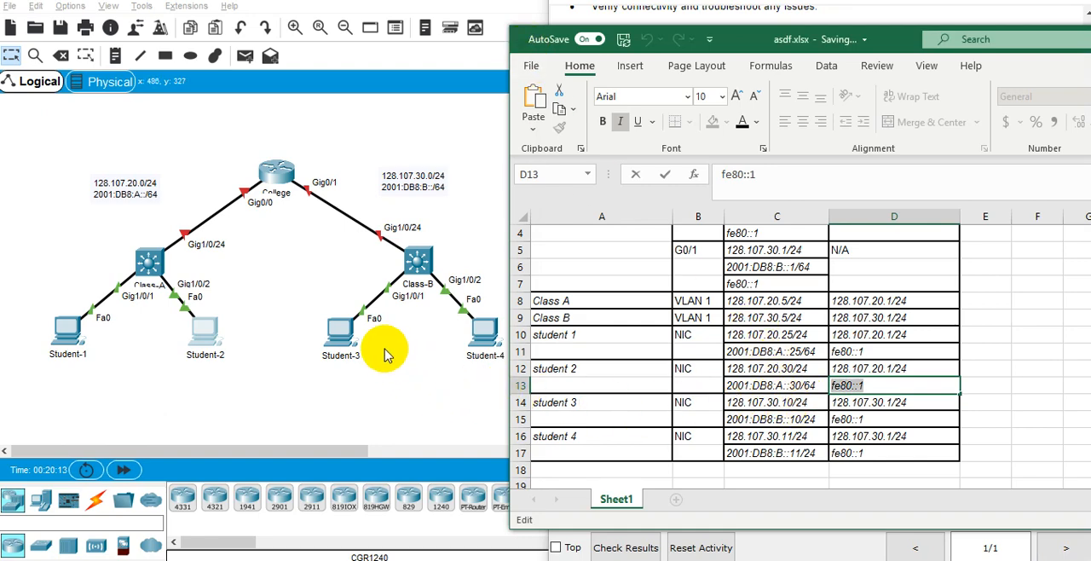
pyautogui.click(340, 333)
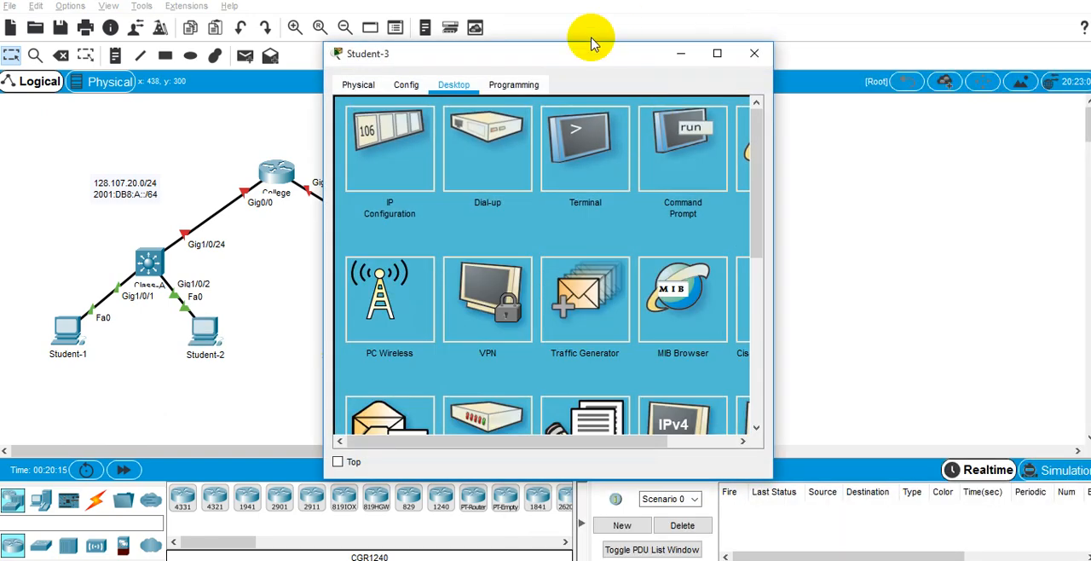
pyautogui.moveTo(516, 54); pyautogui.dragTo(314, 97)
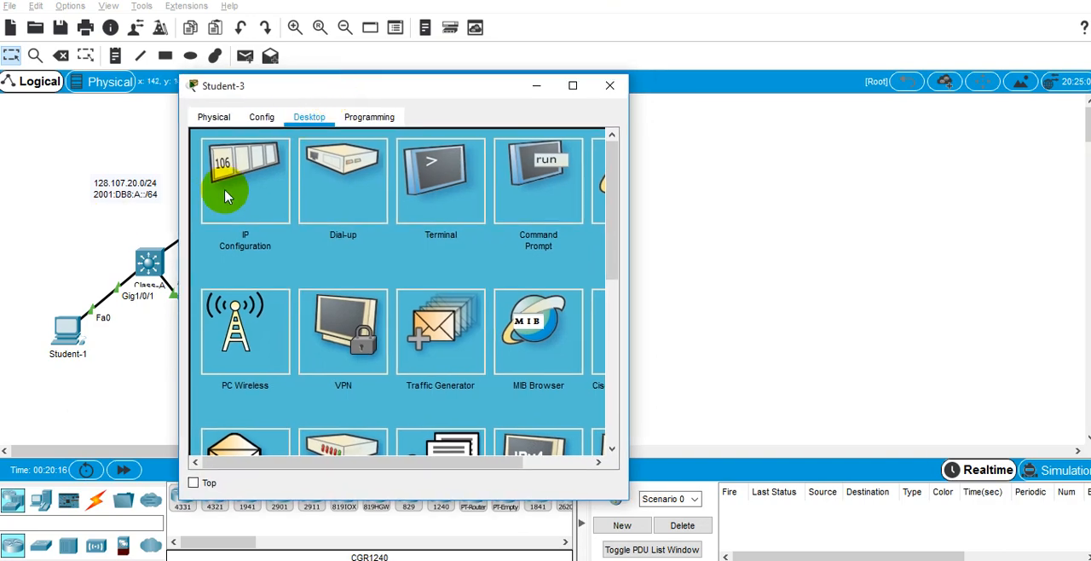
pyautogui.click(251, 182)
pyautogui.hotkey('alt', 'Tab')
pyautogui.hotkey('alt', 'Tab')
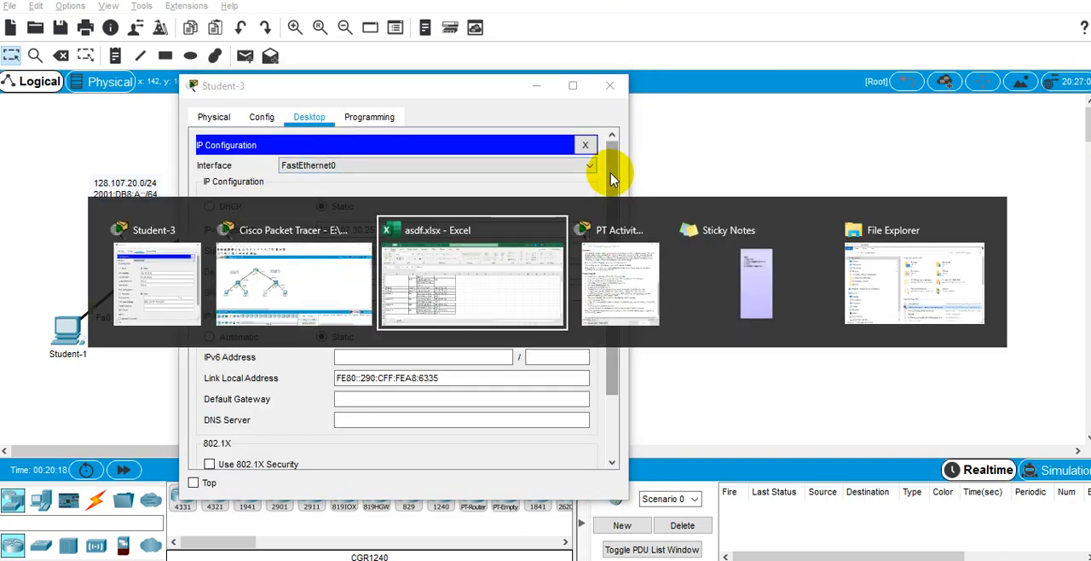
# Change student 3's addresses in the Excel table to 128.107.30.25/24 in C14 and 2001:DB8:B::25/24 in C15.
pyautogui.click(791, 404)
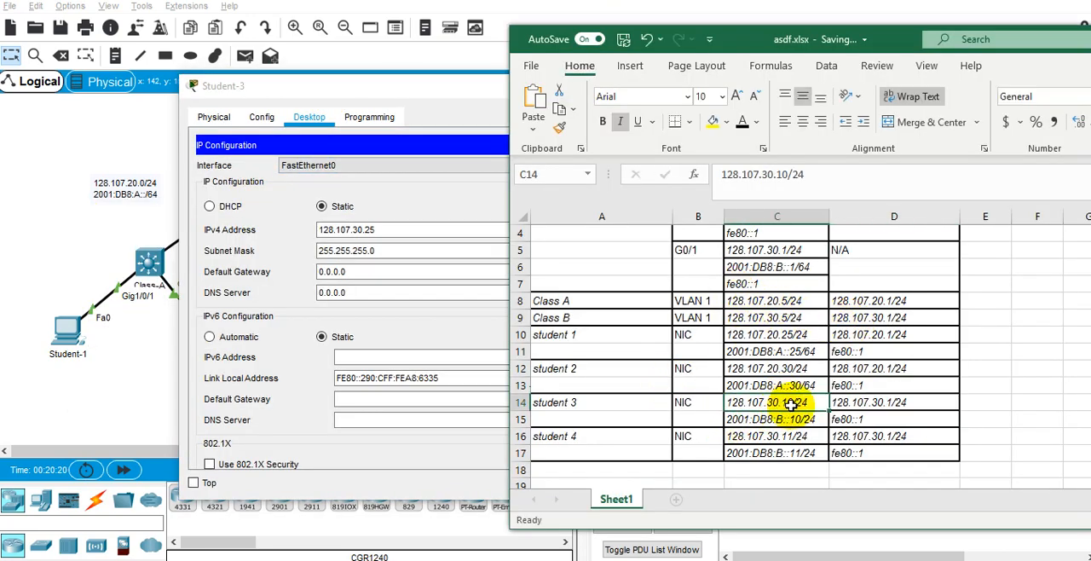
pyautogui.doubleClick(790, 404)
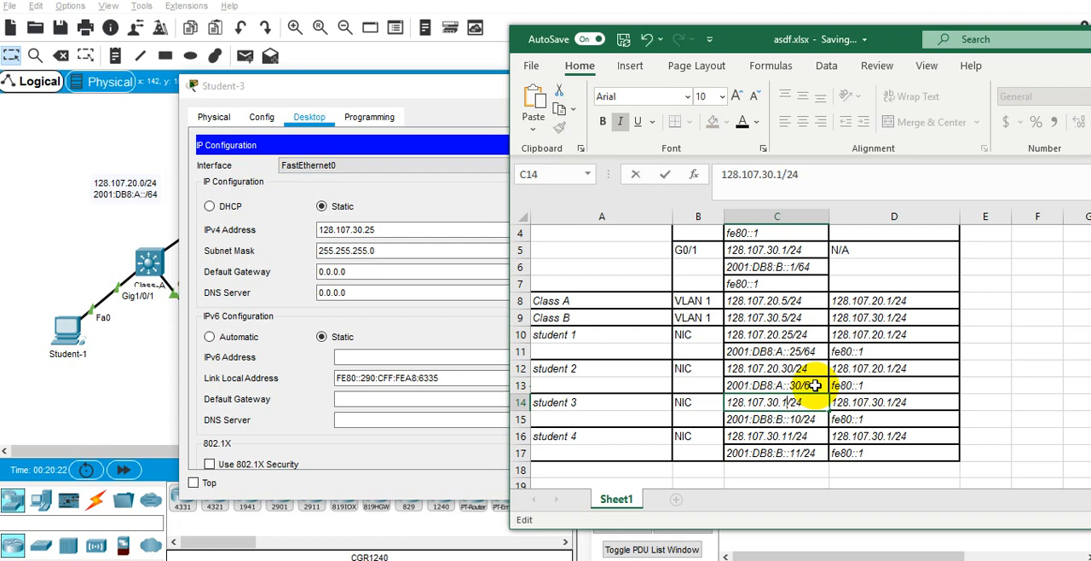
pyautogui.press('Return')
pyautogui.press('F2')
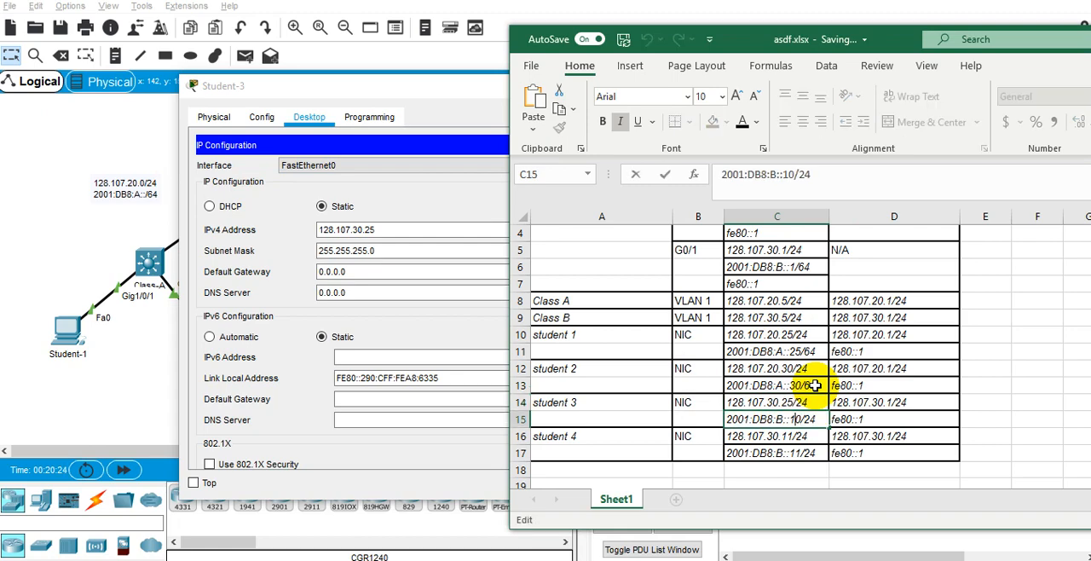
pyautogui.press('Return')
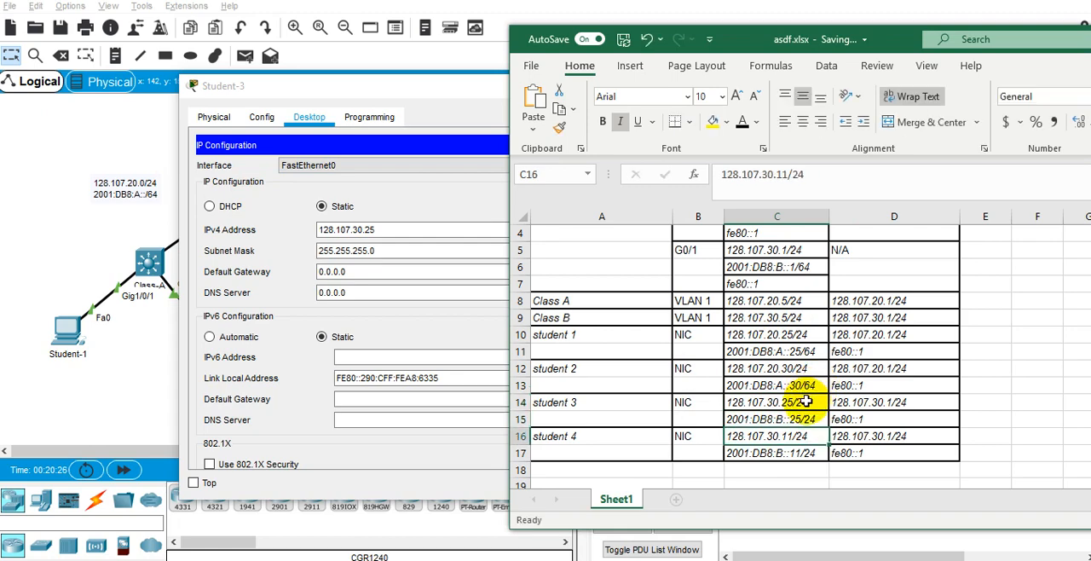
# Set Student-3's IPv4 default gateway to 128.107.30.1.
pyautogui.click(806, 401)
pyautogui.hotkey('ctrl', 'c')
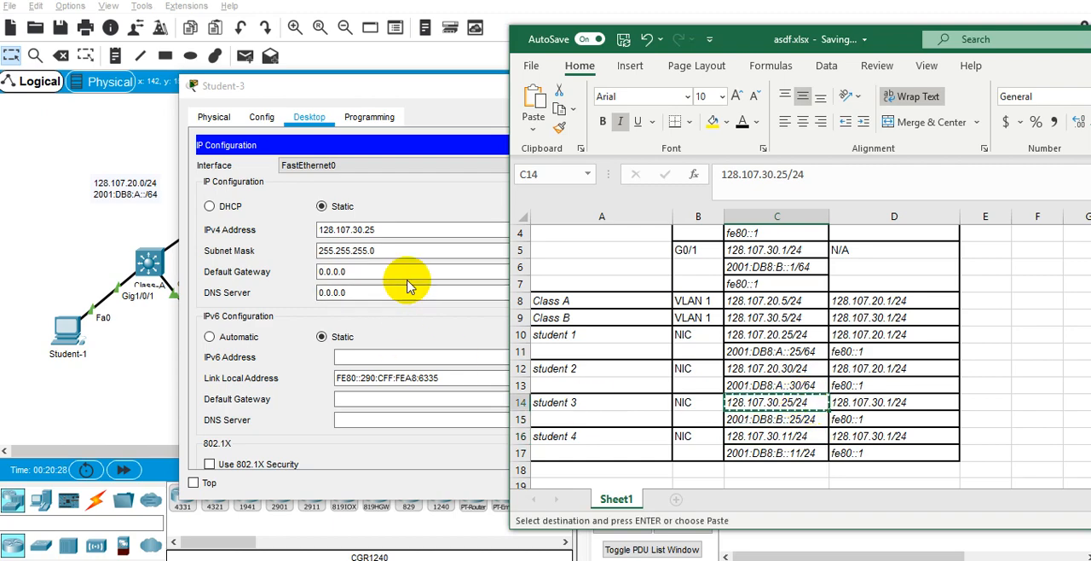
pyautogui.click(408, 270)
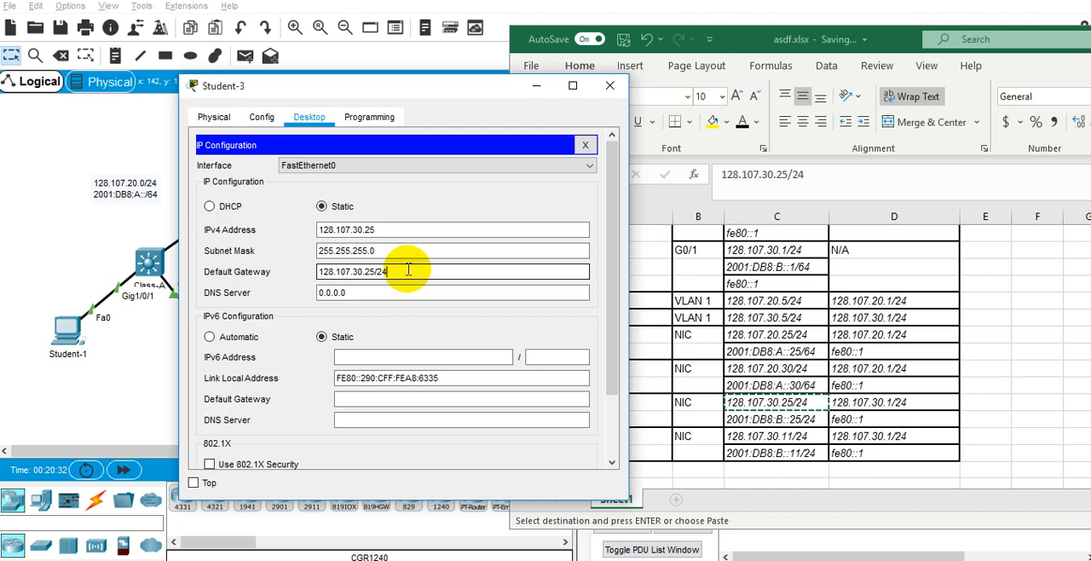
# Set Student-3's IPv6 address to 2001:DB8:B::25, copied from C15 without the prefix, with prefix length 64.
pyautogui.doubleClick(801, 421)
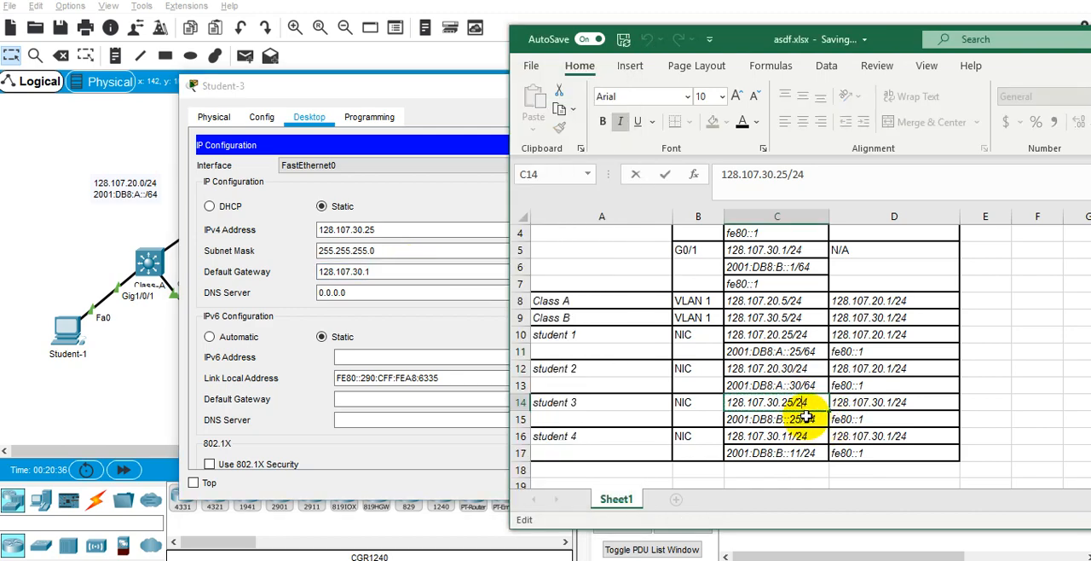
pyautogui.doubleClick(807, 418)
pyautogui.moveTo(818, 418); pyautogui.dragTo(735, 419)
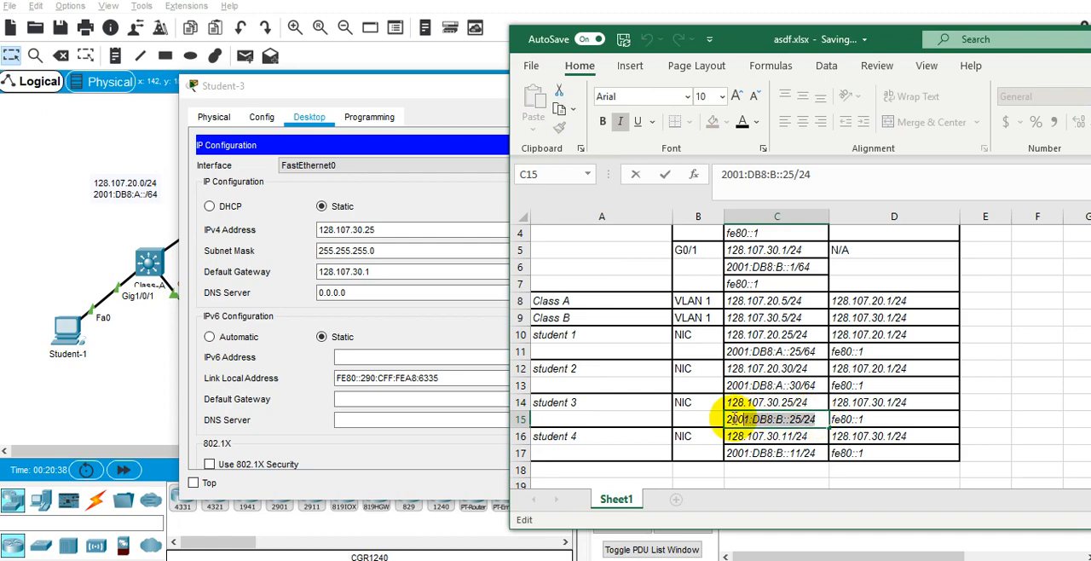
pyautogui.click(483, 358)
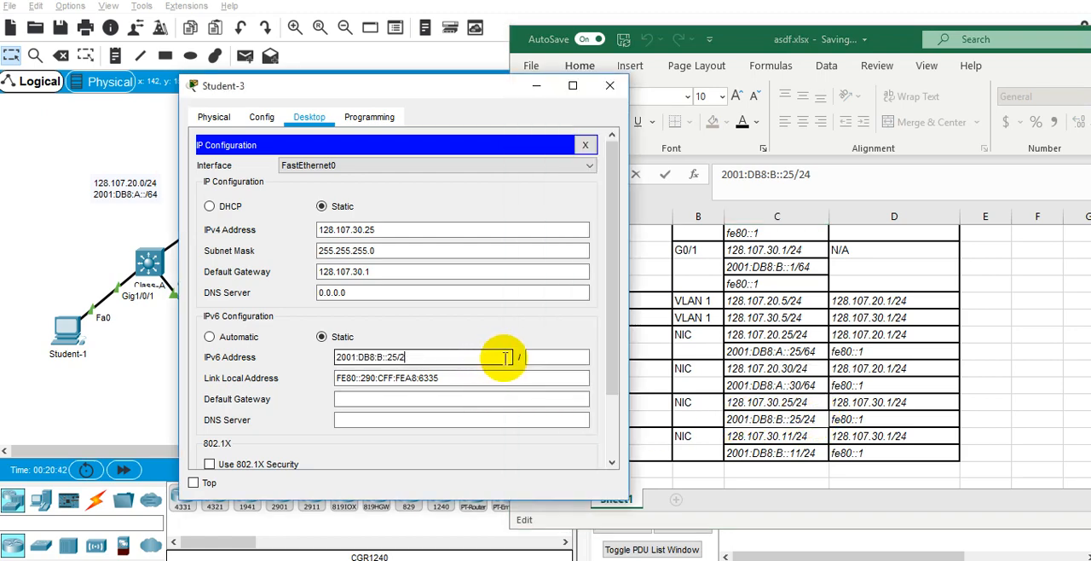
pyautogui.click(566, 357)
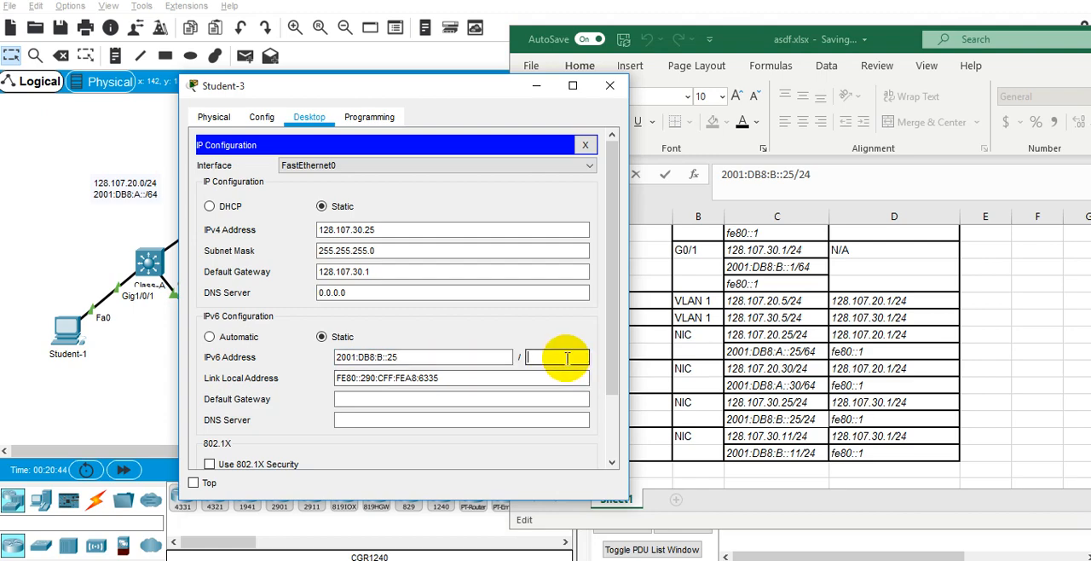
pyautogui.write('64')
# Correct the IPv6 prefix lengths of student 3 in C15 and student 4 in C17 of the Excel table to /64.
pyautogui.doubleClick(816, 418)
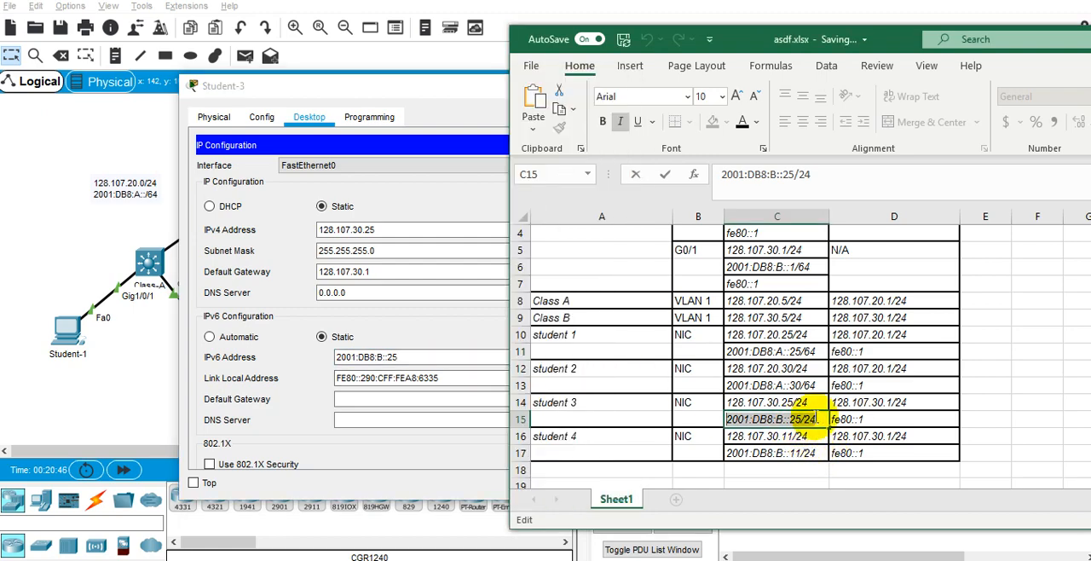
pyautogui.write('64')
pyautogui.press('Return')
pyautogui.press('Return')
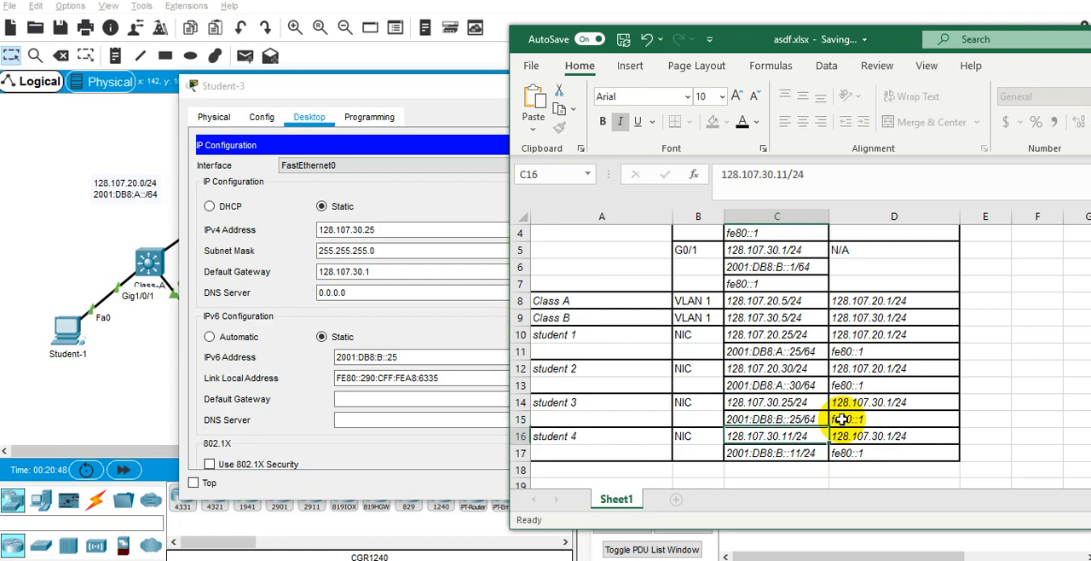
pyautogui.press('F2')
pyautogui.press('BackSpace')
pyautogui.press('BackSpace')
pyautogui.write('6')
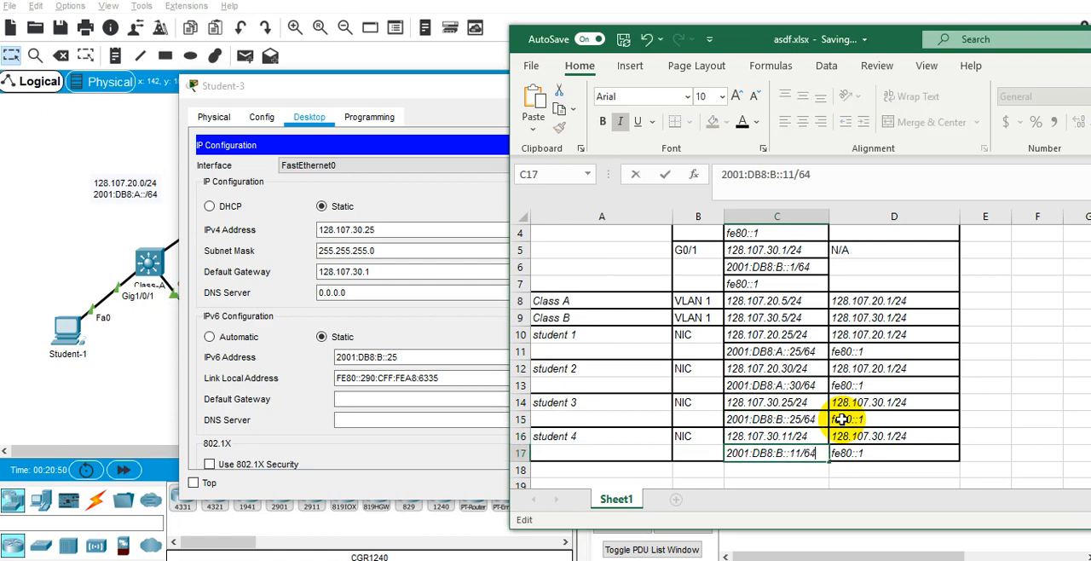
pyautogui.press('Return')
# Copy fe80::1 from D15 into Student-3's IPv6 default gateway.
pyautogui.click(845, 418)
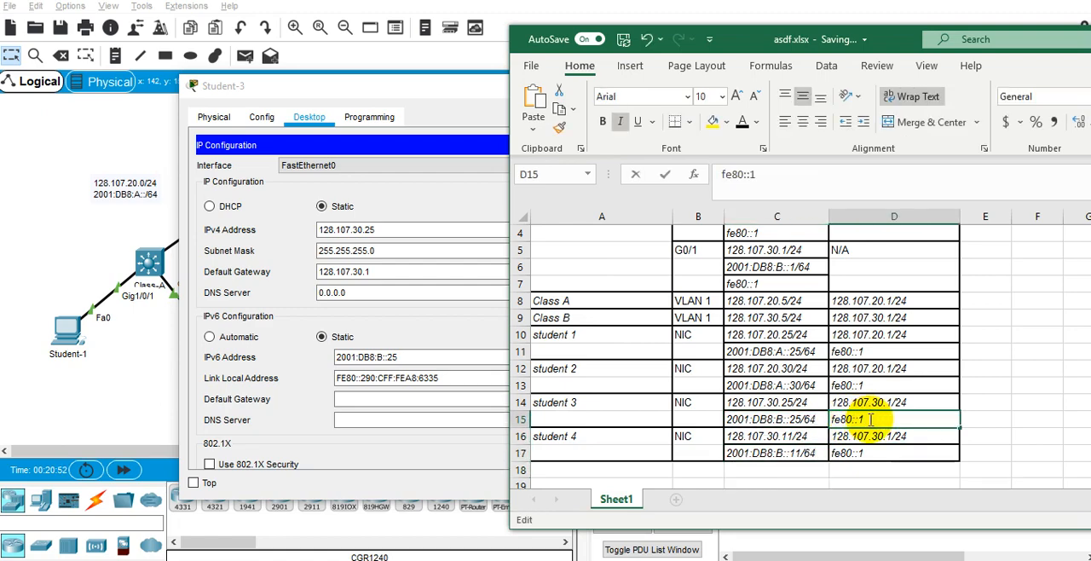
pyautogui.click(426, 401)
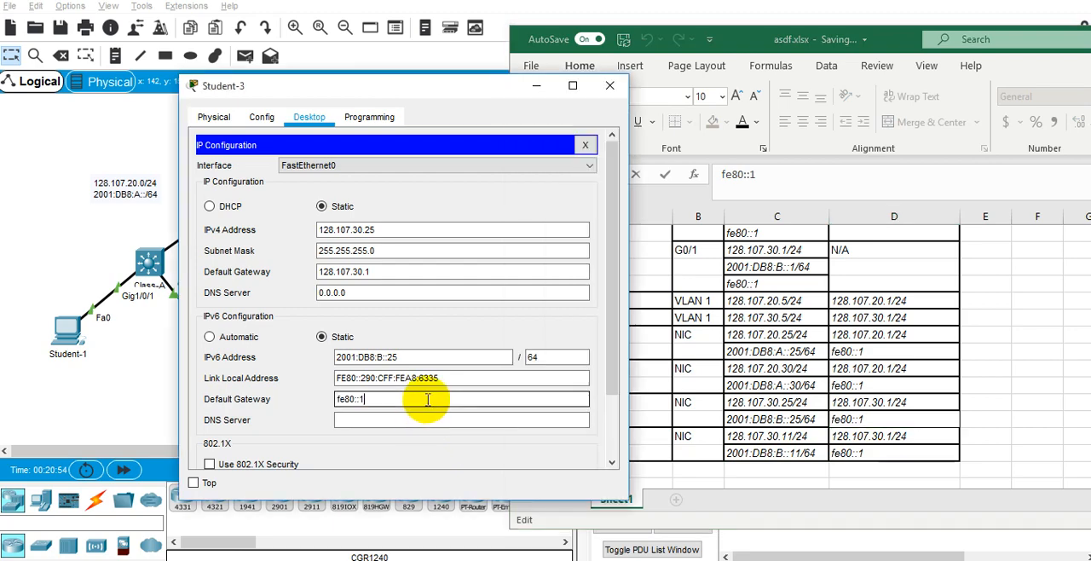
pyautogui.scroll(-2, 504, 360)
pyautogui.scroll(2, 508, 363)
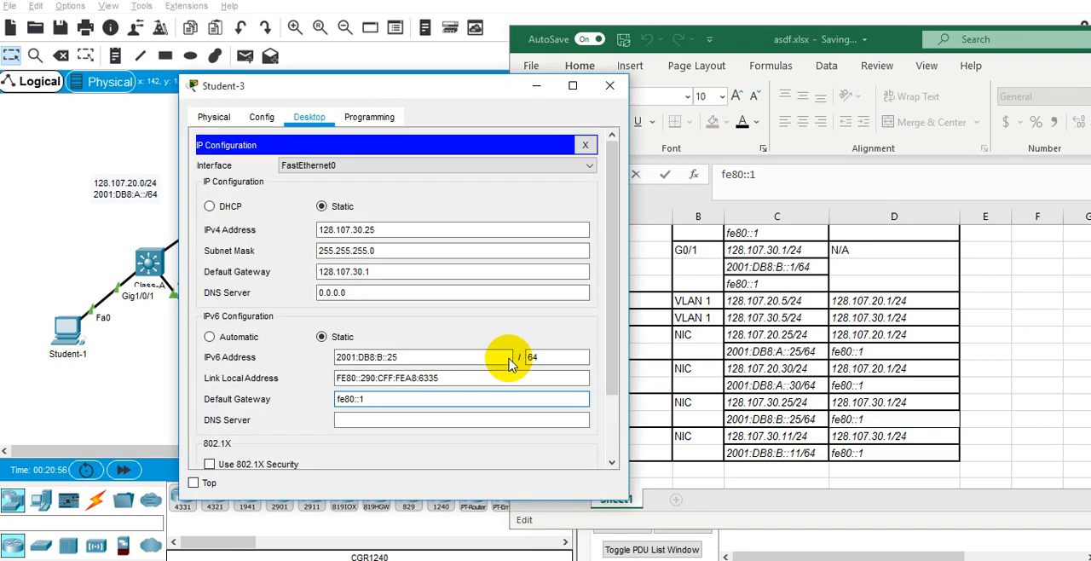
# Check Student-3's addressing by running ipconfig in its Command Prompt, and close the Student-3 window.
pyautogui.click(585, 145)
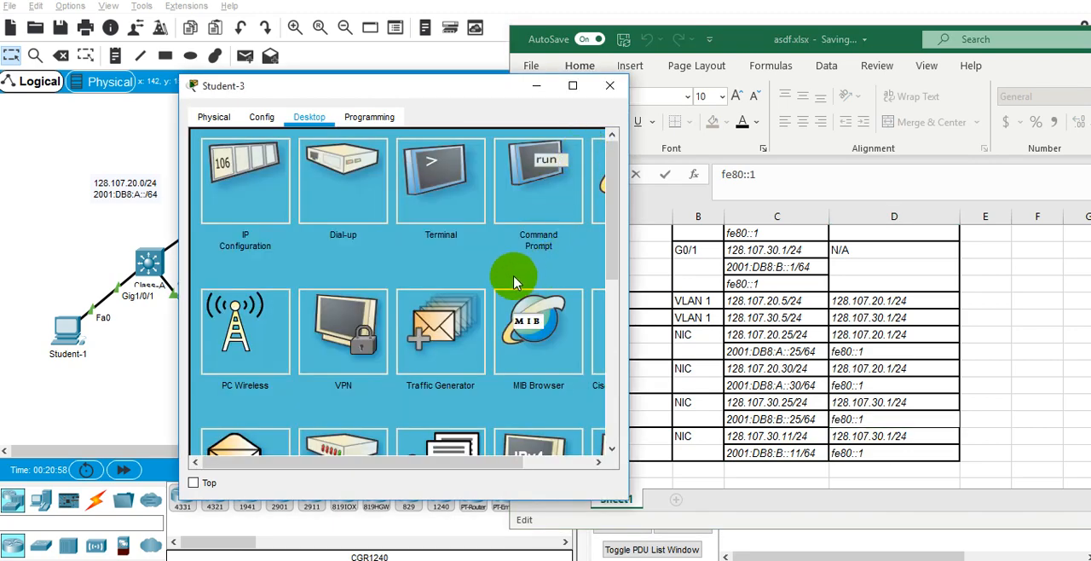
pyautogui.click(540, 177)
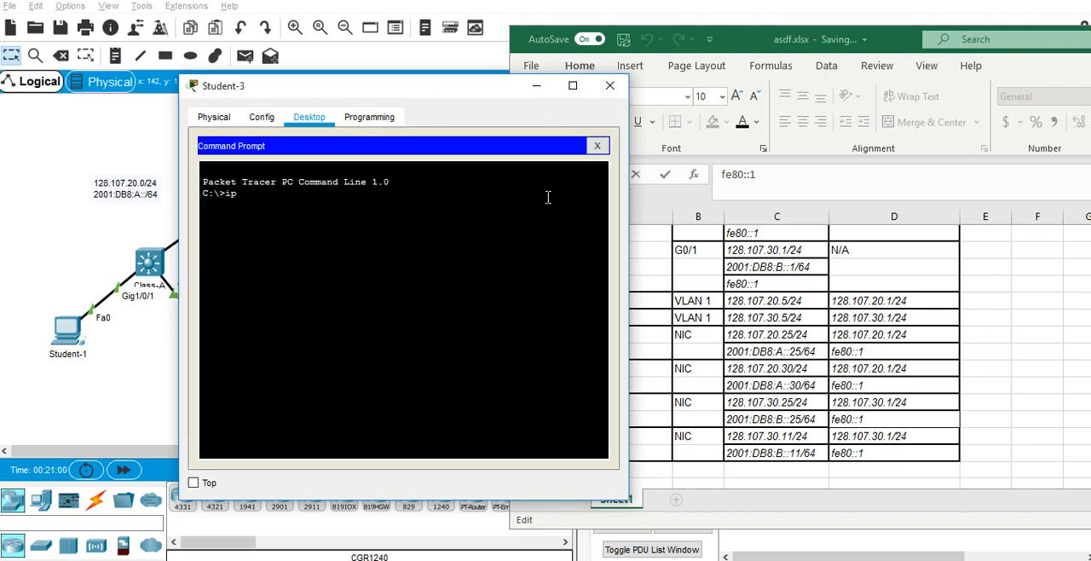
pyautogui.write('ipconfig')
pyautogui.press('Return')
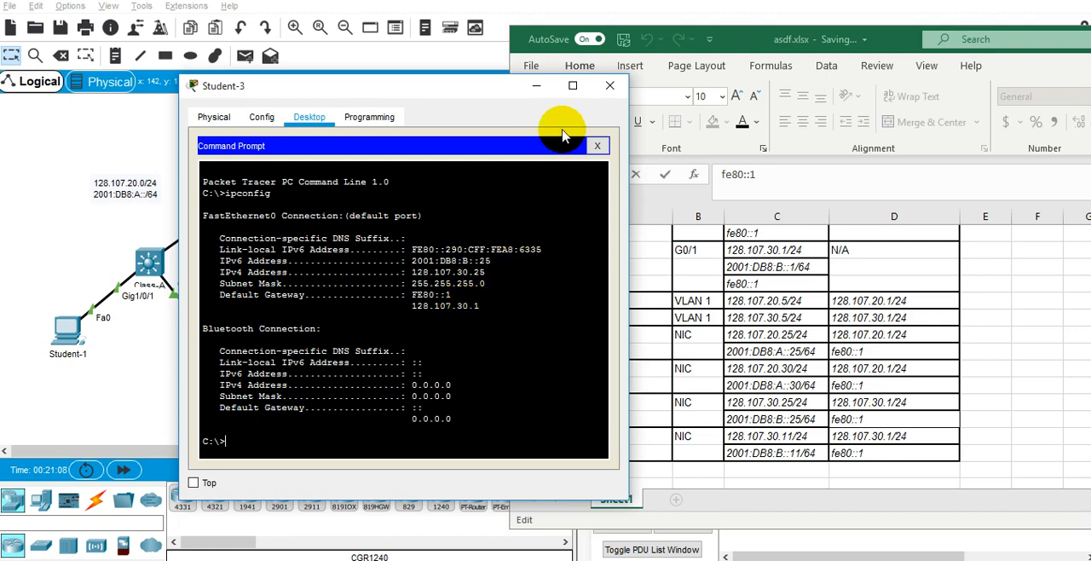
pyautogui.click(610, 86)
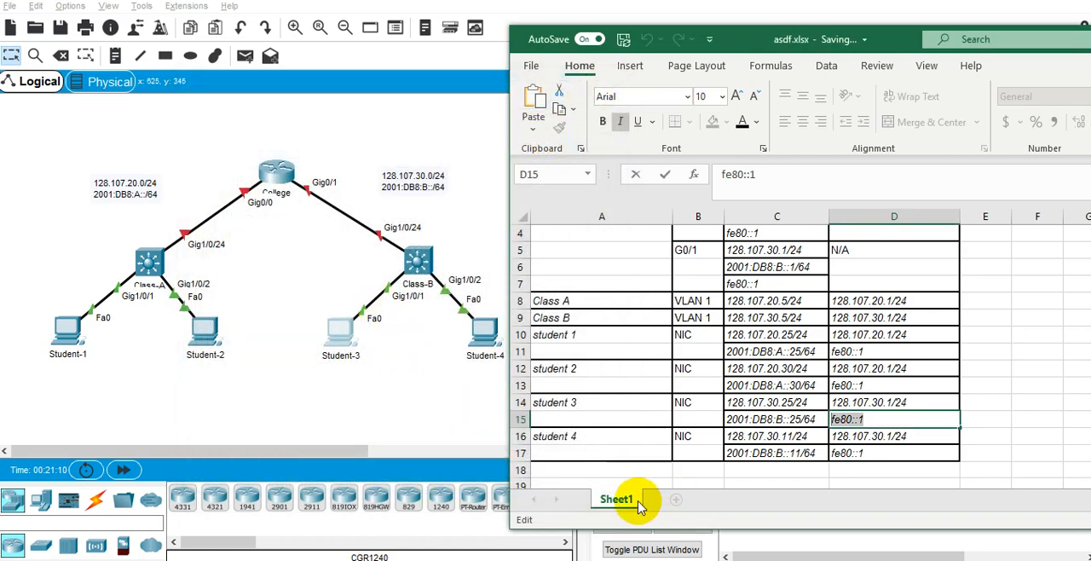
# Open Student-4's IP Configuration and place its window beside the Excel addressing table.
pyautogui.click(485, 332)
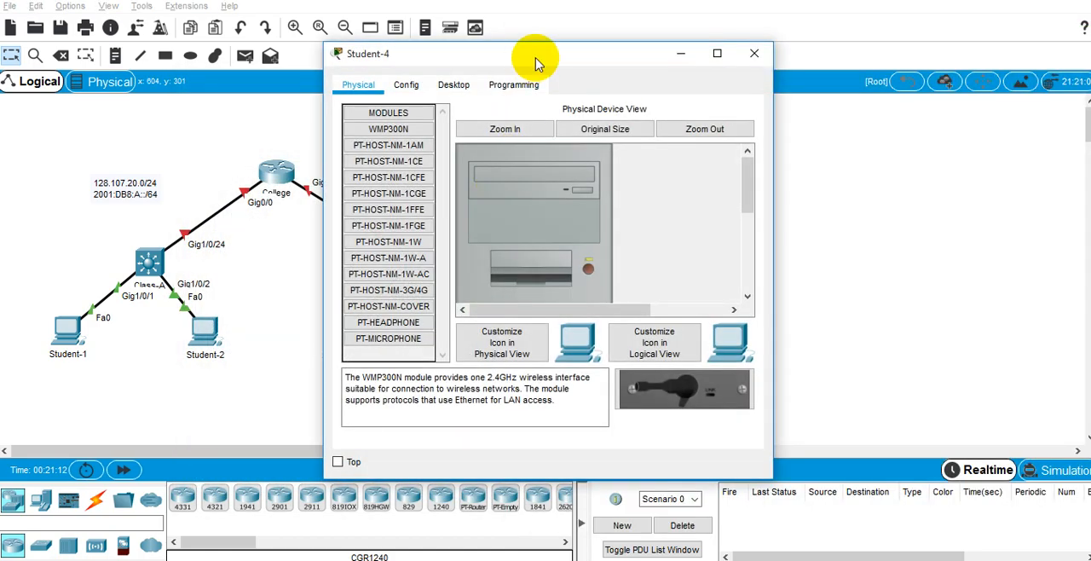
pyautogui.moveTo(529, 62); pyautogui.dragTo(338, 87)
pyautogui.click(260, 110)
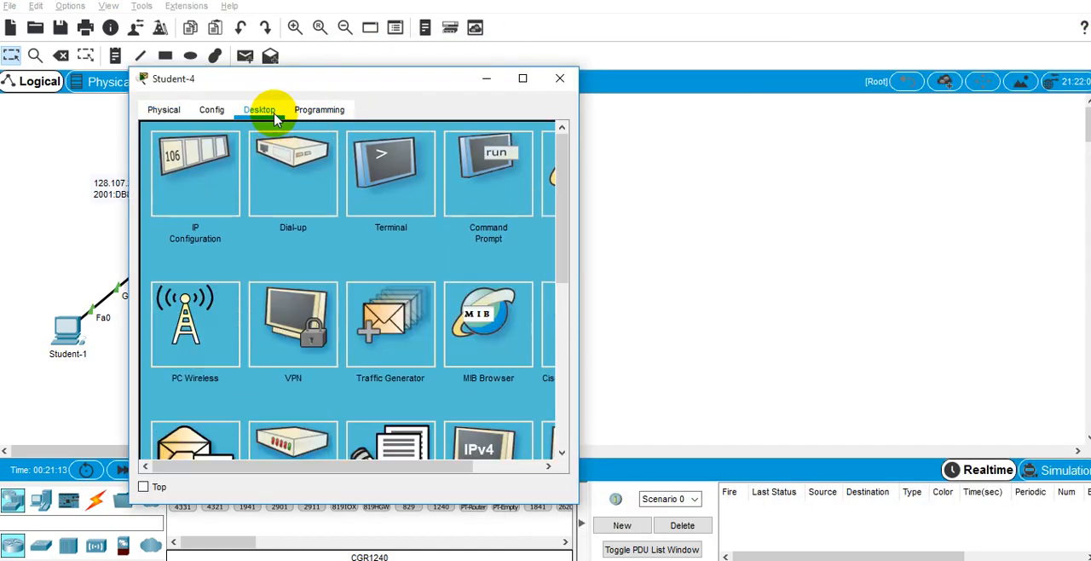
pyautogui.click(213, 170)
pyautogui.hotkey('alt', 'Tab')
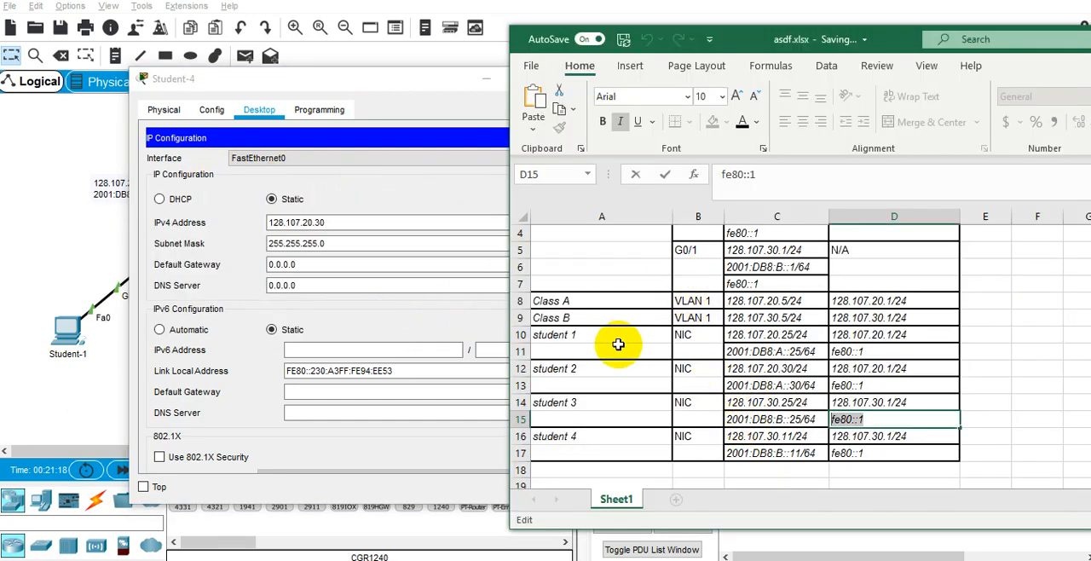
# Compare student 4's IPv4 address in C16 of the Excel table with Student-4's IP Configuration, keeping both windows side by side.
pyautogui.click(844, 438)
pyautogui.press('Home')
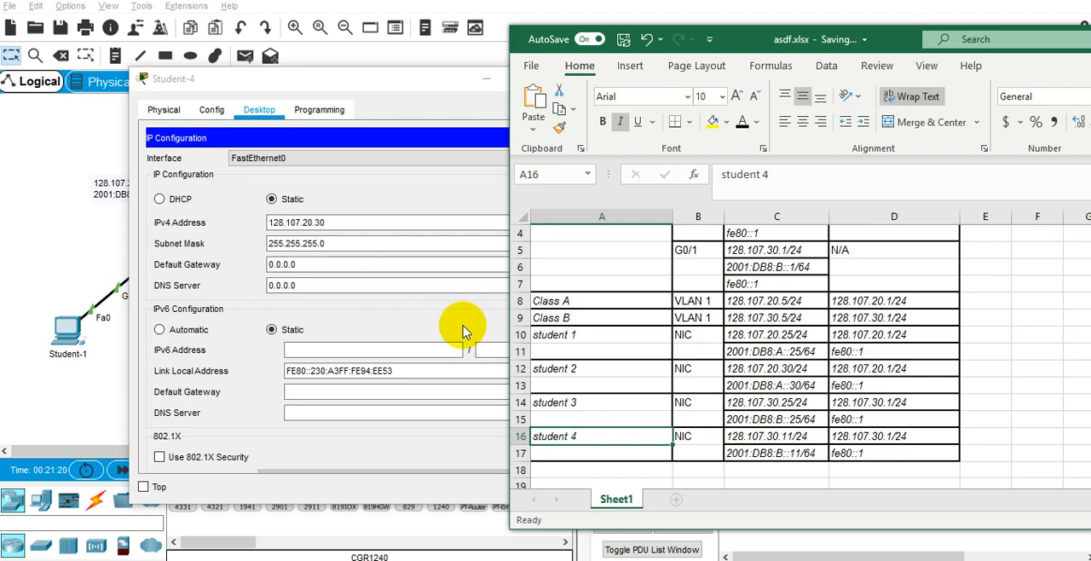
pyautogui.click(762, 434)
pyautogui.doubleClick(785, 435)
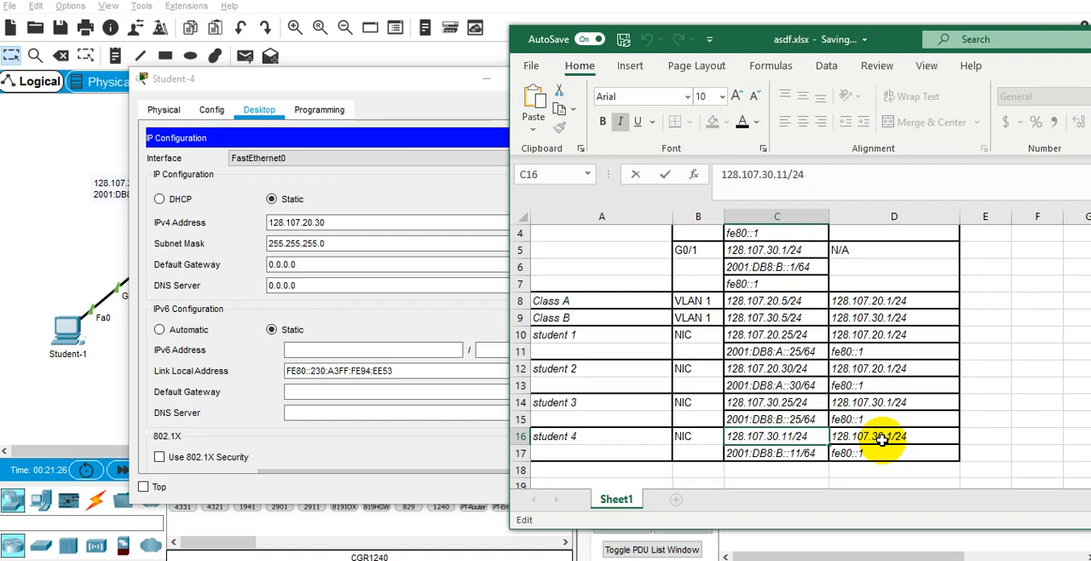
pyautogui.doubleClick(341, 78)
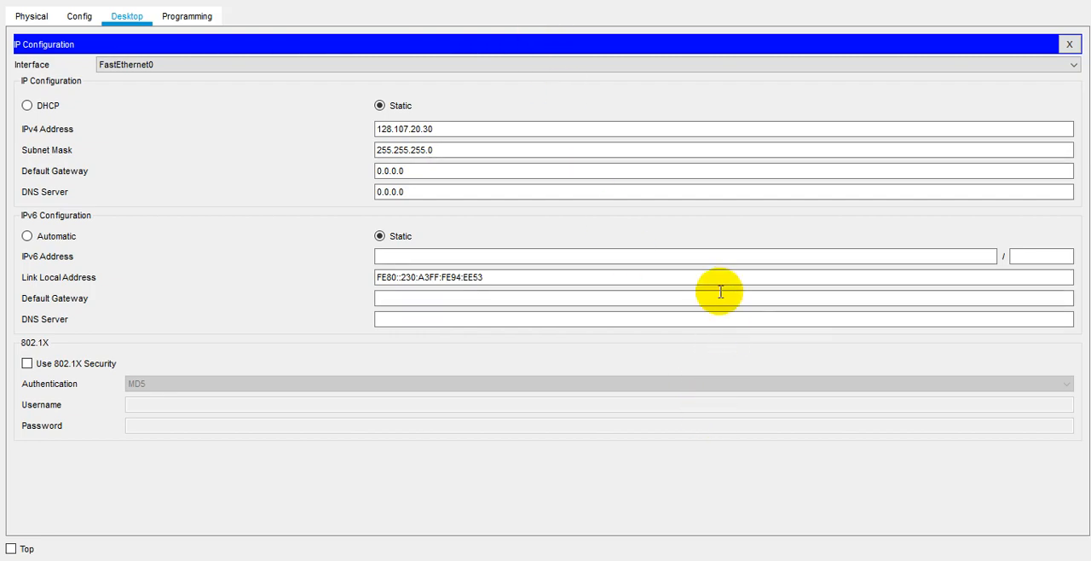
pyautogui.press('super+Down')
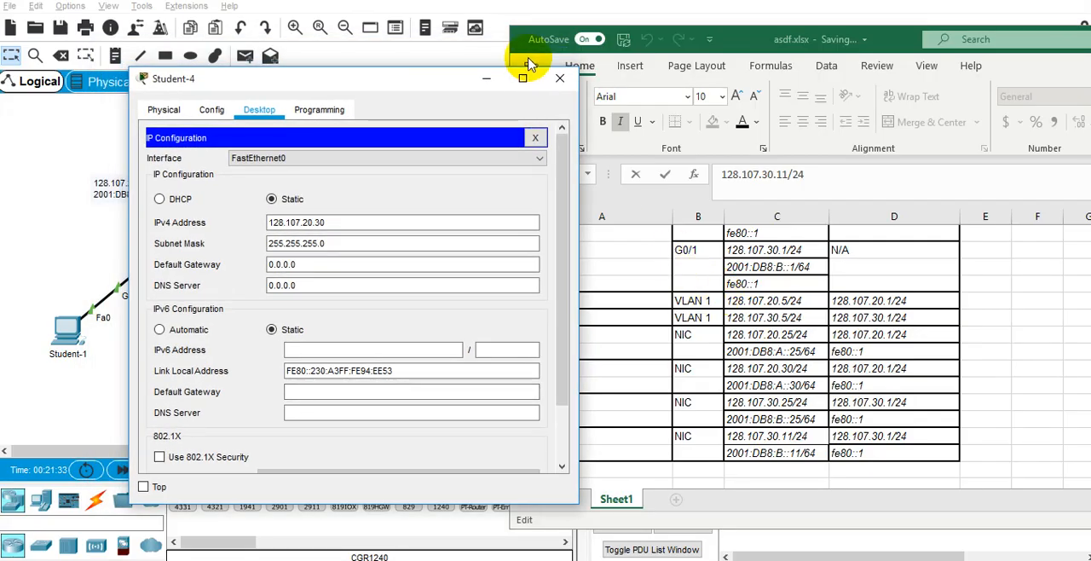
pyautogui.moveTo(421, 82)
pyautogui.mouseDown()
pyautogui.moveTo(603, 418)
pyautogui.moveTo(584, 228)
pyautogui.moveTo(514, 134)
pyautogui.moveTo(422, 85)
pyautogui.mouseUp()
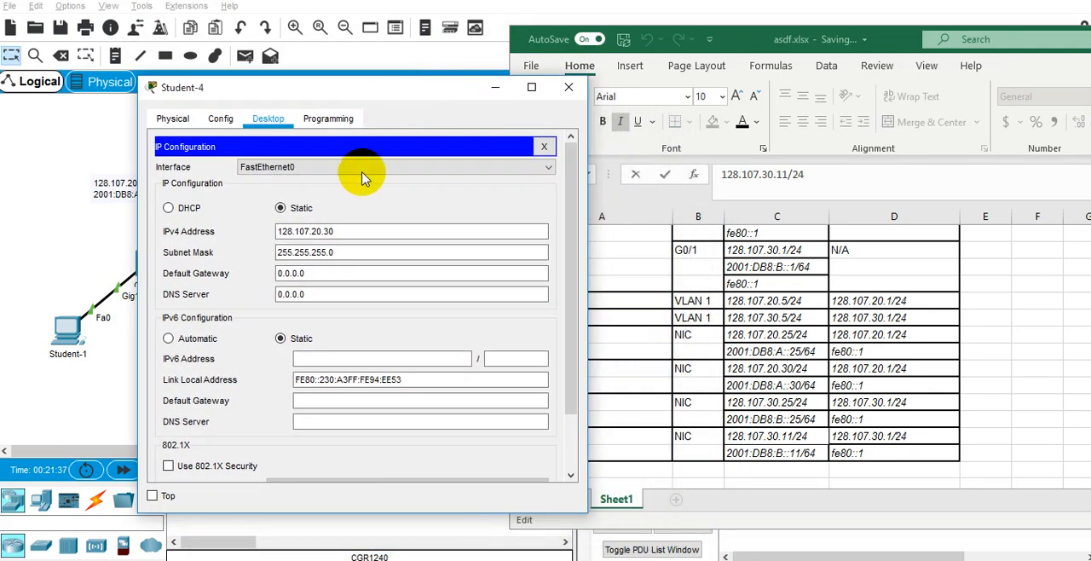
# Set Student-4's IPv4 address to 128.107.30.30, without a prefix length.
pyautogui.click(347, 233)
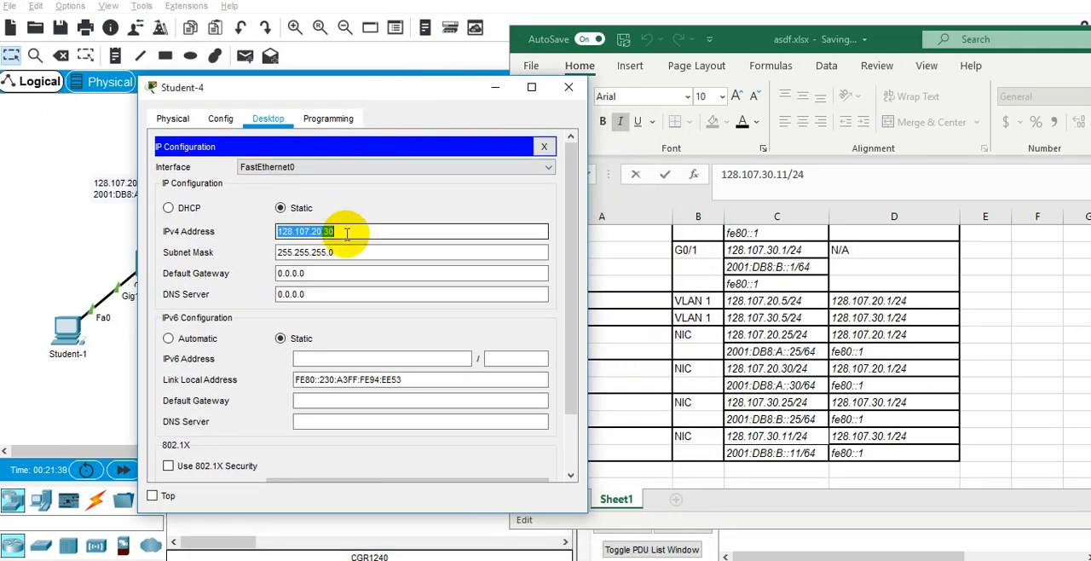
pyautogui.click(805, 437)
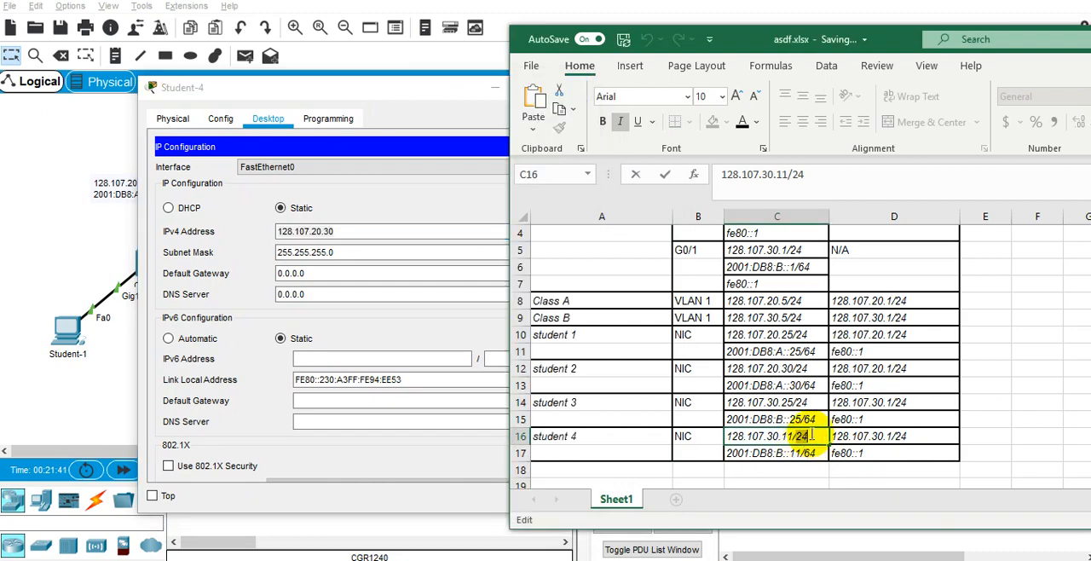
pyautogui.click(428, 231)
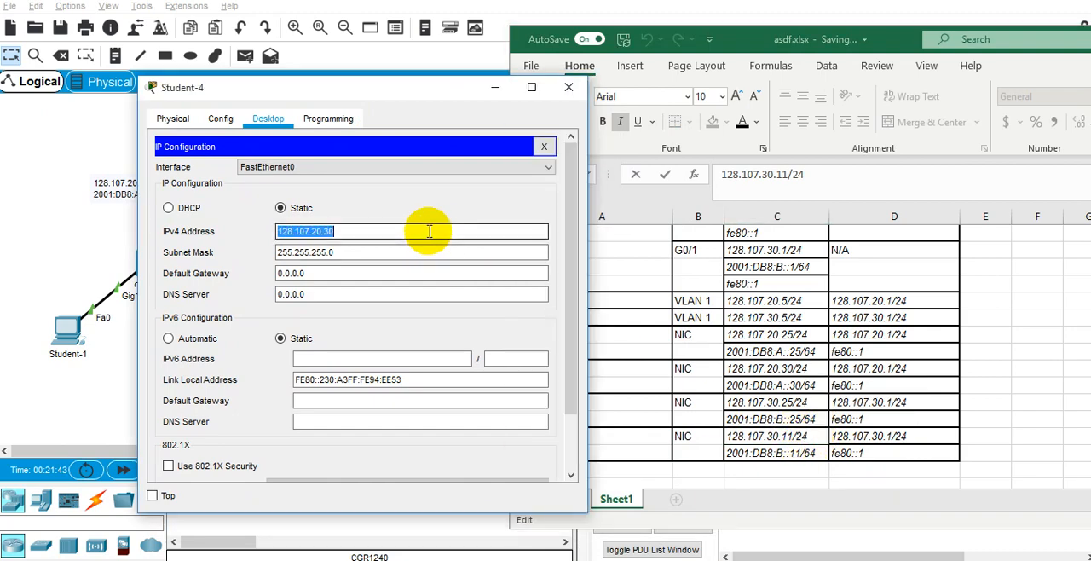
pyautogui.write('128.107.30.11/24')
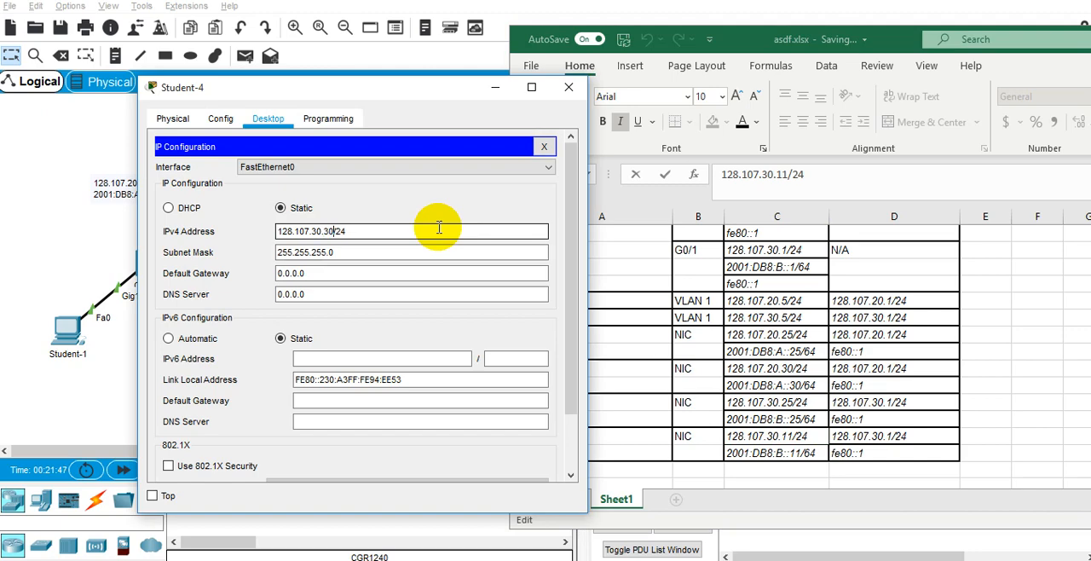
pyautogui.rightClick(398, 227)
pyautogui.press('Escape')
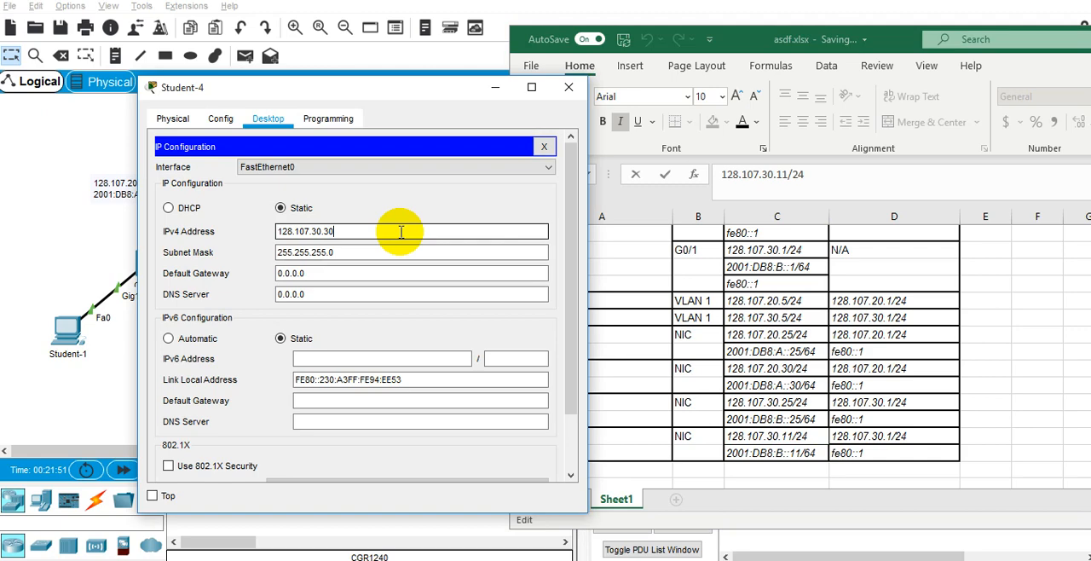
# Set Student-4's IPv4 default gateway to 128.107.30.1 and compare it with D16 of the Excel table.
pyautogui.tripleClick(401, 231)
pyautogui.hotkey('ctrl', 'c')
pyautogui.click(389, 273)
pyautogui.hotkey('ctrl', 'v')
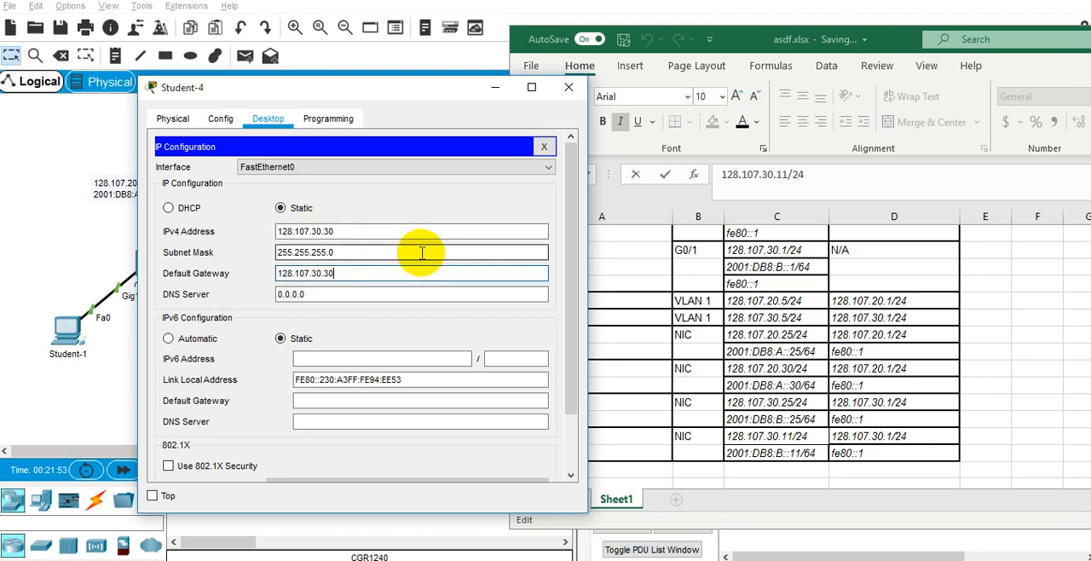
pyautogui.click(876, 436)
# Copy the IPv6 address from C17 into Student-4's configuration as 2001:DB8:B::11 with prefix length 64.
pyautogui.click(774, 454)
pyautogui.doubleClick(774, 452)
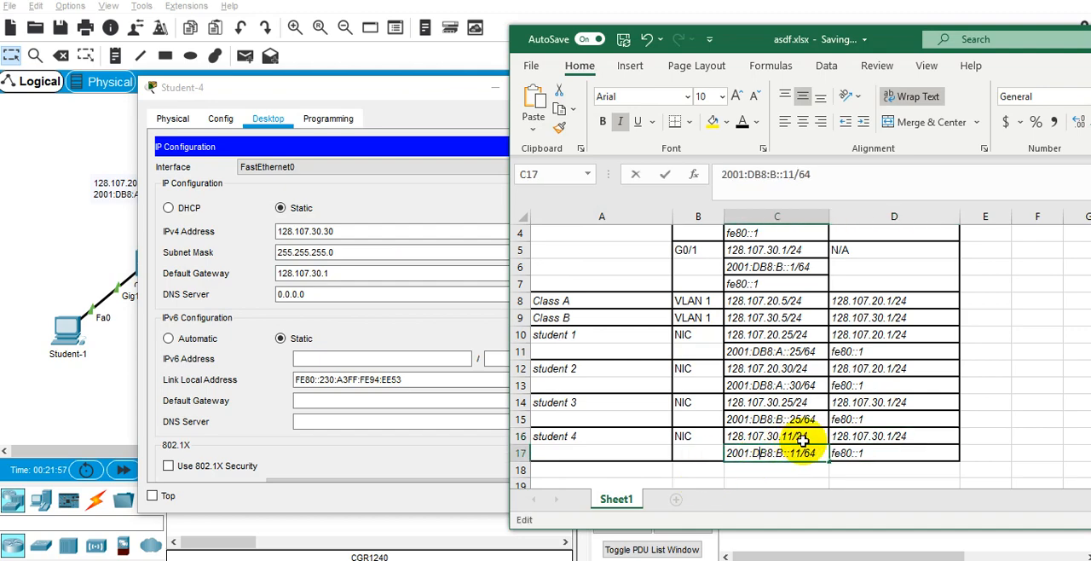
pyautogui.moveTo(817, 453); pyautogui.dragTo(726, 450)
pyautogui.hotkey('ctrl', 'c')
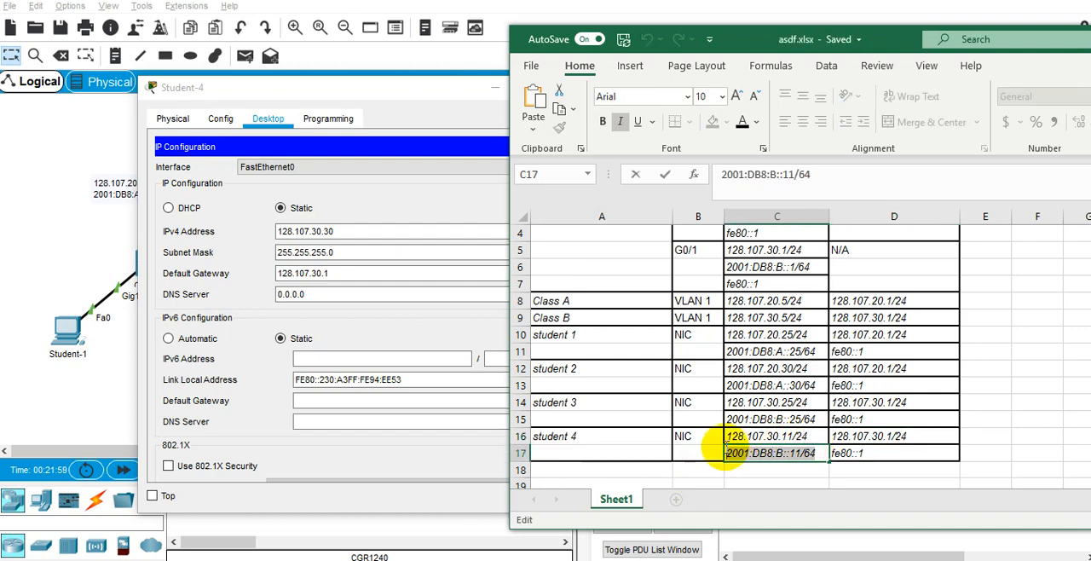
pyautogui.click(427, 358)
pyautogui.hotkey('ctrl', 'v')
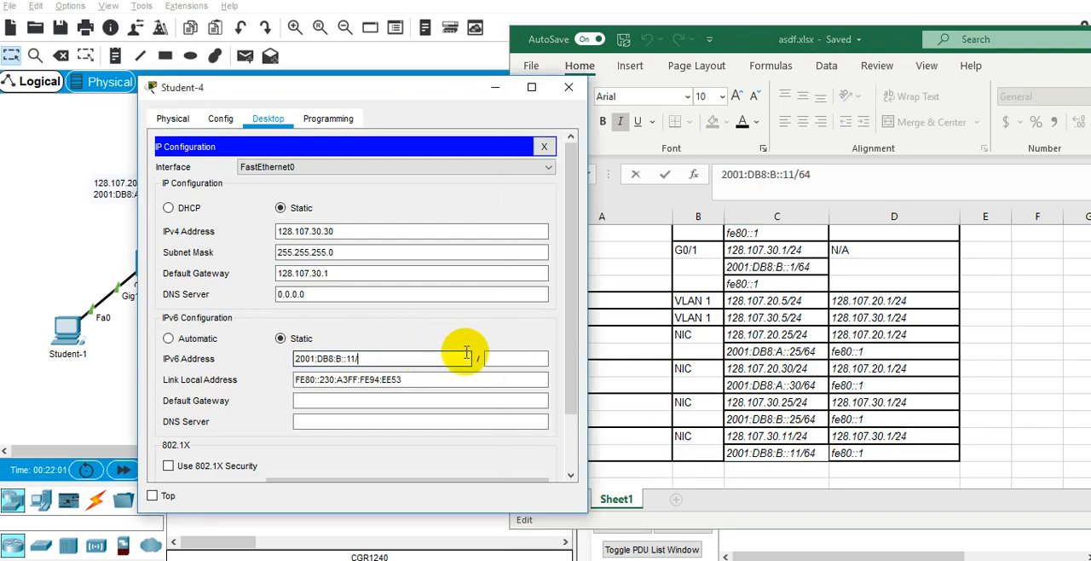
pyautogui.write('64')
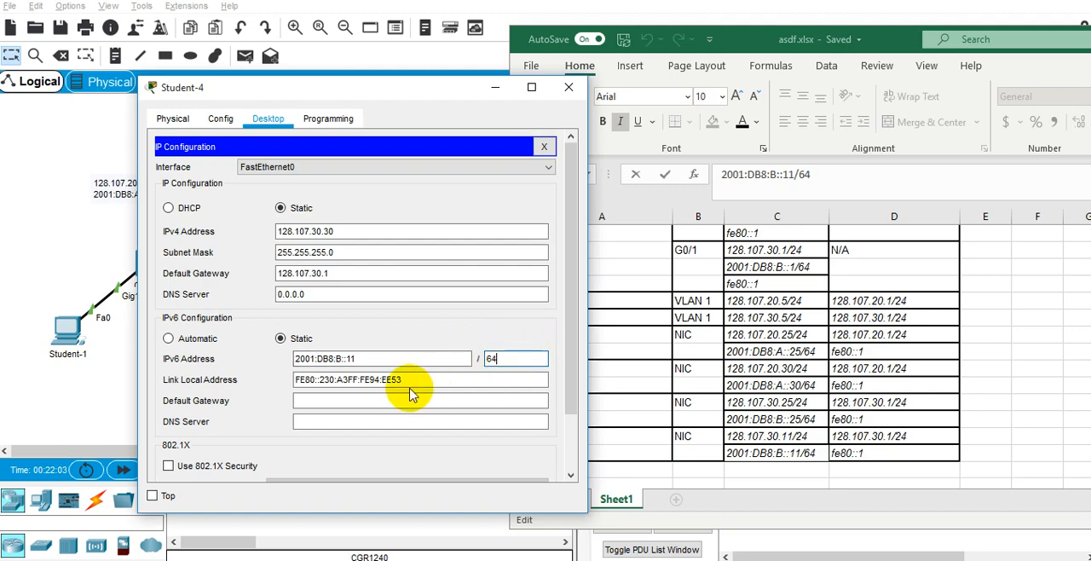
# Copy fe80::1 from D17 into Student-4's IPv6 default gateway and review the completed settings.
pyautogui.click(397, 397)
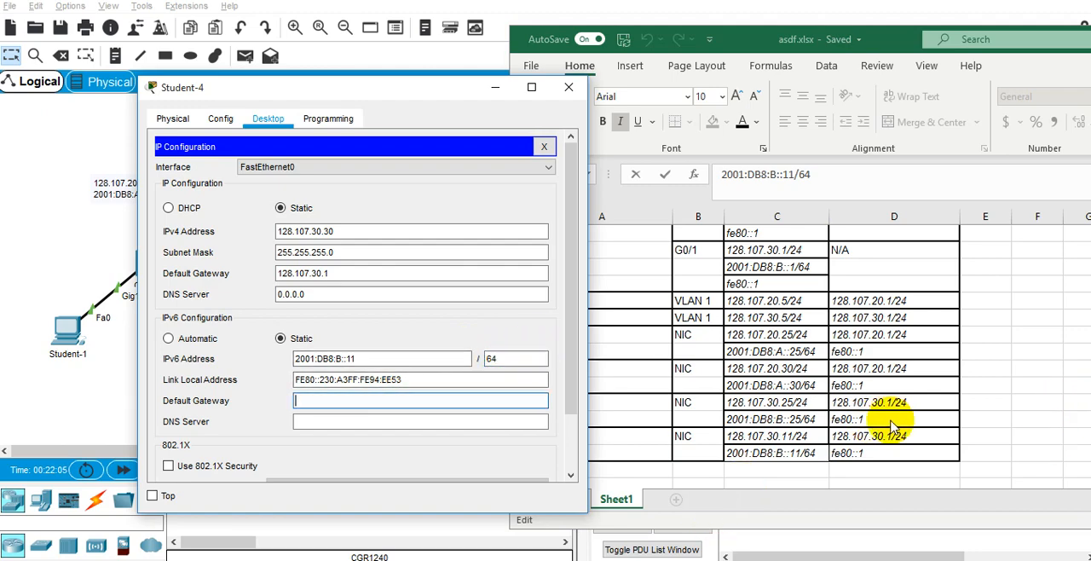
pyautogui.click(873, 453)
pyautogui.doubleClick(876, 452)
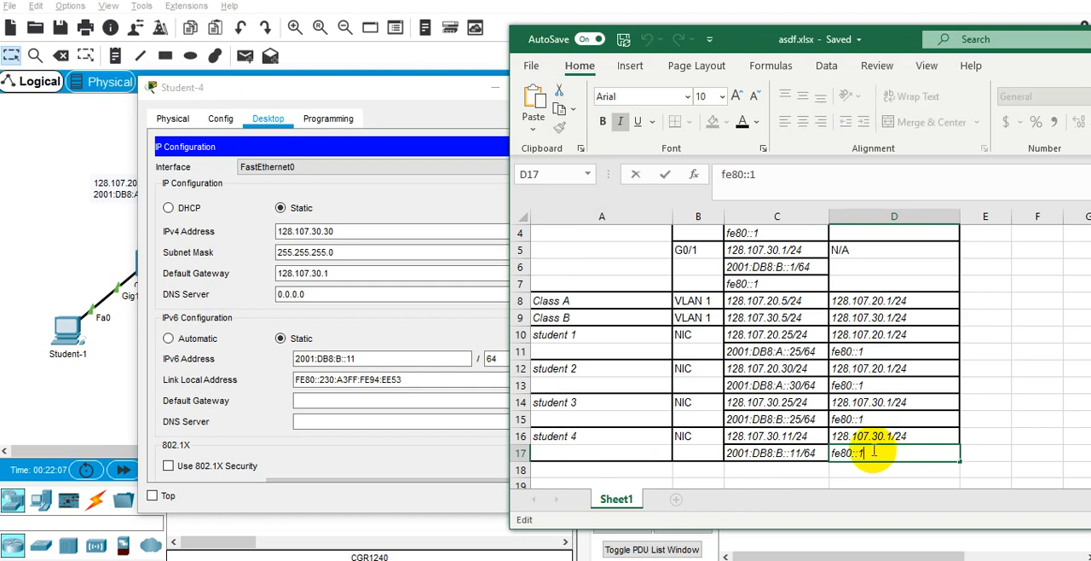
pyautogui.hotkey('shift', 'Home')
pyautogui.click(298, 400)
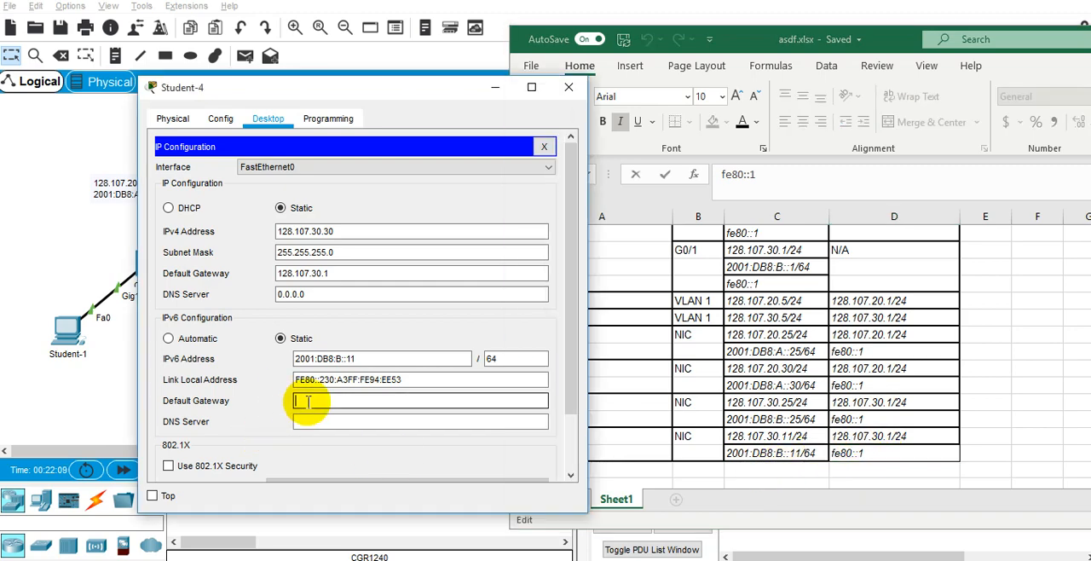
pyautogui.hotkey('ctrl', 'v')
pyautogui.scroll(-2, 473, 315)
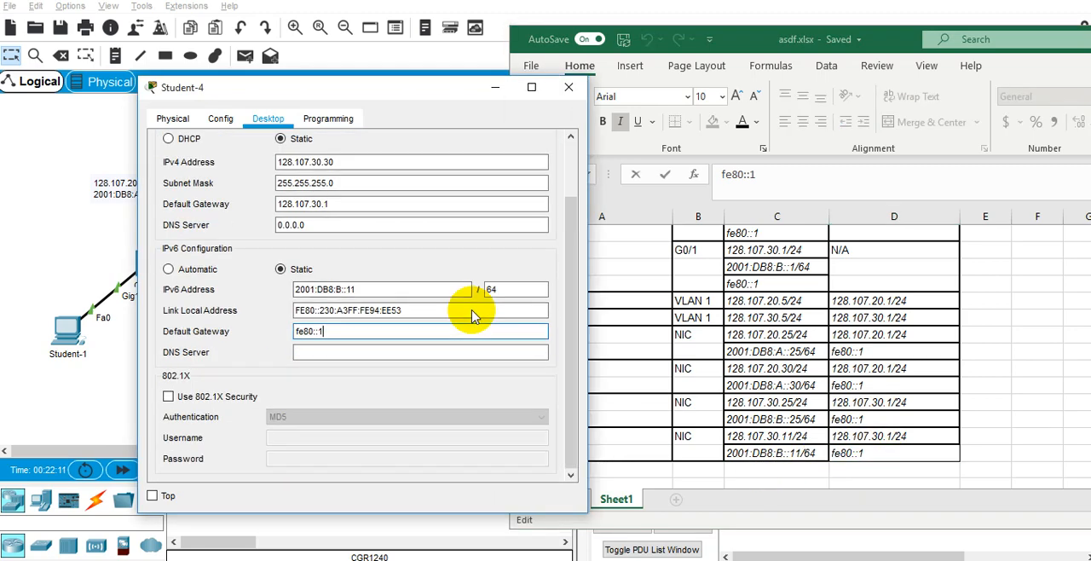
pyautogui.scroll(3, 475, 304)
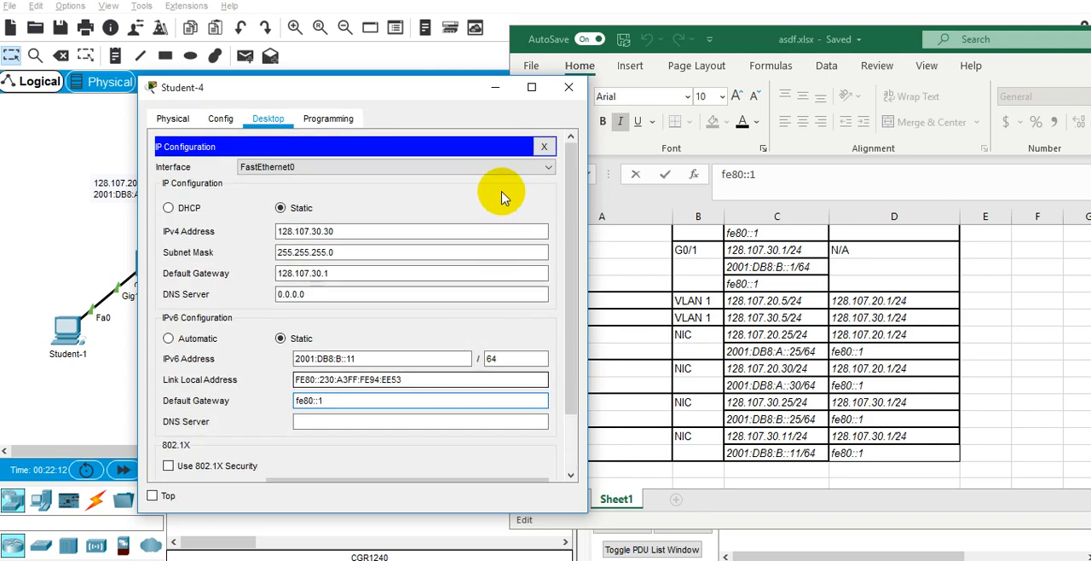
# Check Student-4's addressing by running ipconfig in its Command Prompt, and close the Student-4 window.
pyautogui.click(551, 145)
pyautogui.click(499, 167)
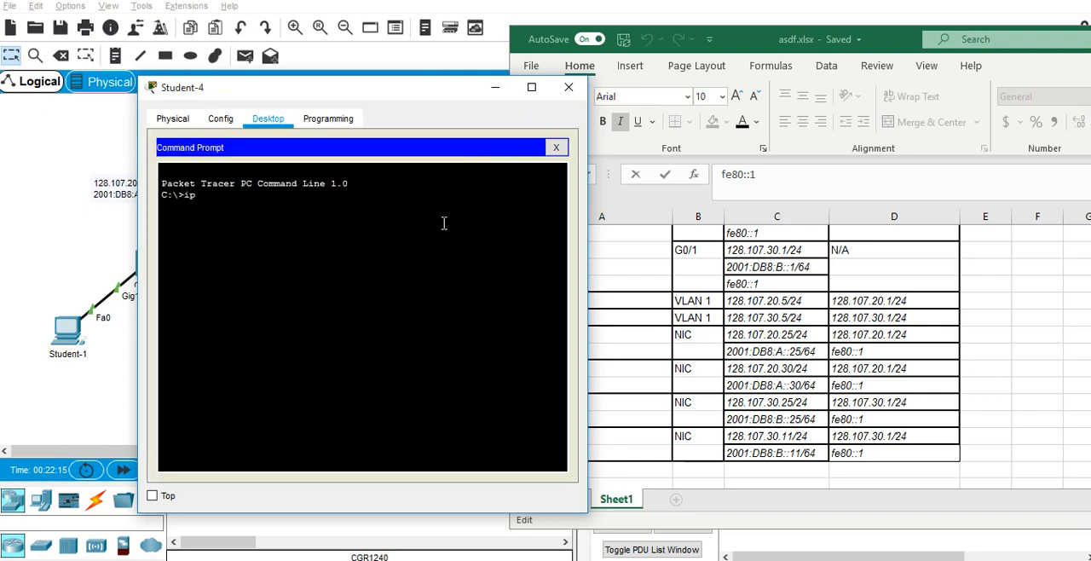
pyautogui.write('ipconfig')
pyautogui.press('Return')
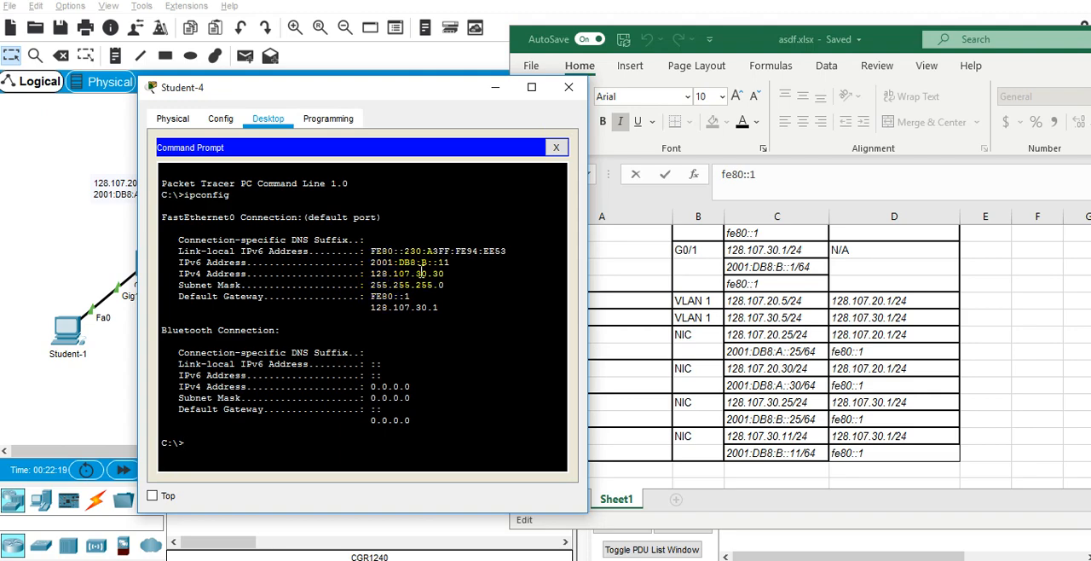
pyautogui.moveTo(367, 111); pyautogui.dragTo(341, 205)
pyautogui.click(535, 186)
# Review Student-3's IP Configuration and close its window.
pyautogui.click(337, 328)
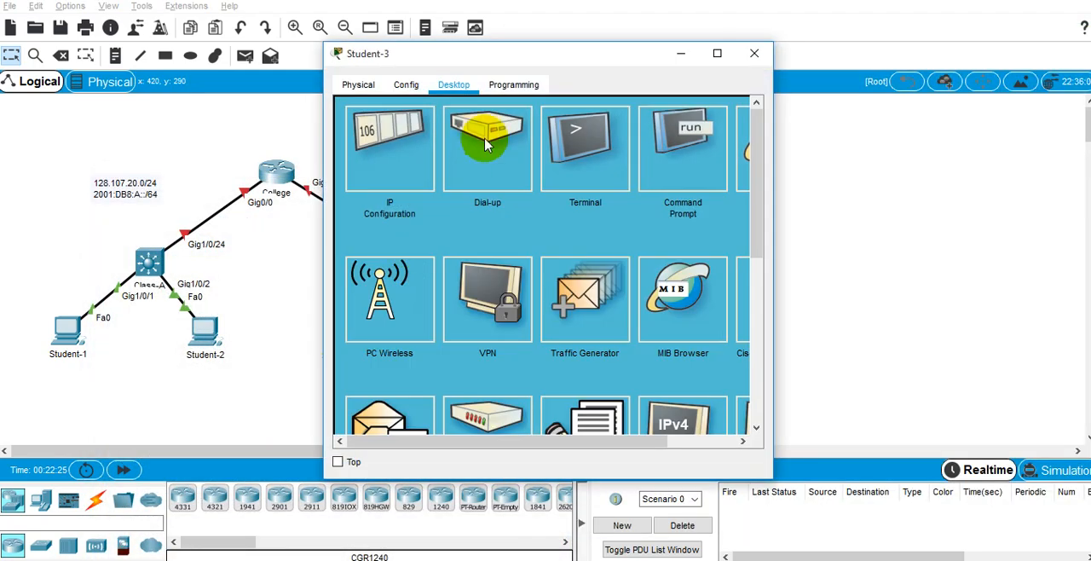
pyautogui.click(401, 159)
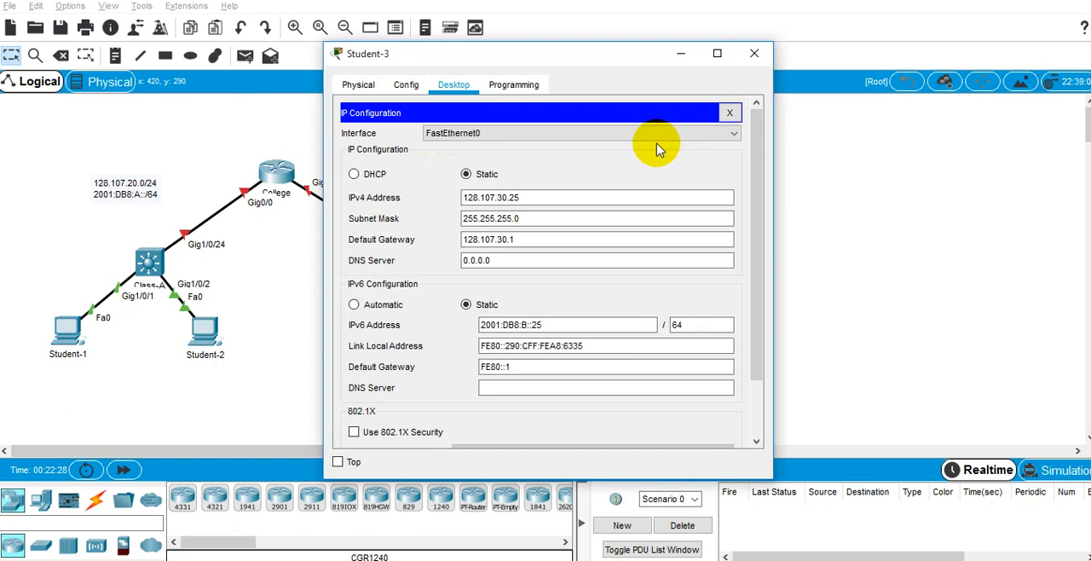
pyautogui.click(756, 56)
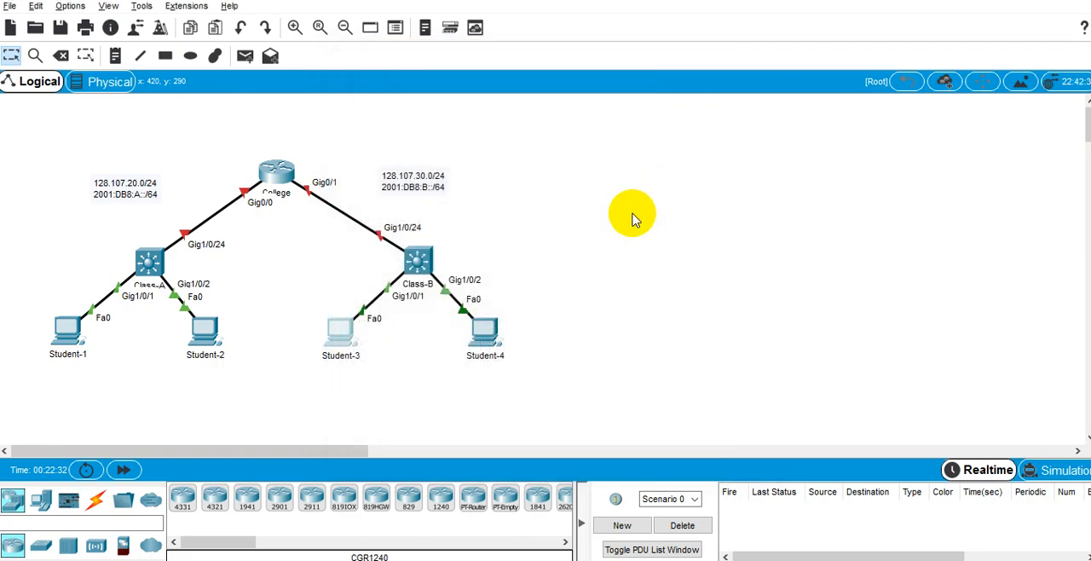
# Switch to the PT Activity instructions, read the requirements and check the activity results.
pyautogui.hotkey('alt', 'Tab')
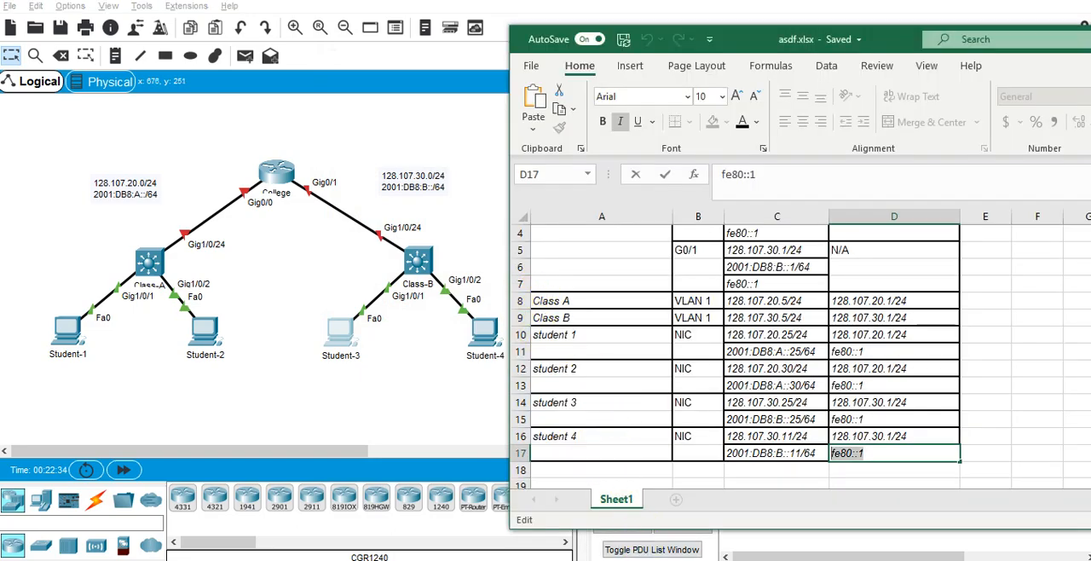
pyautogui.moveTo(648, 558)
pyautogui.click(608, 515)
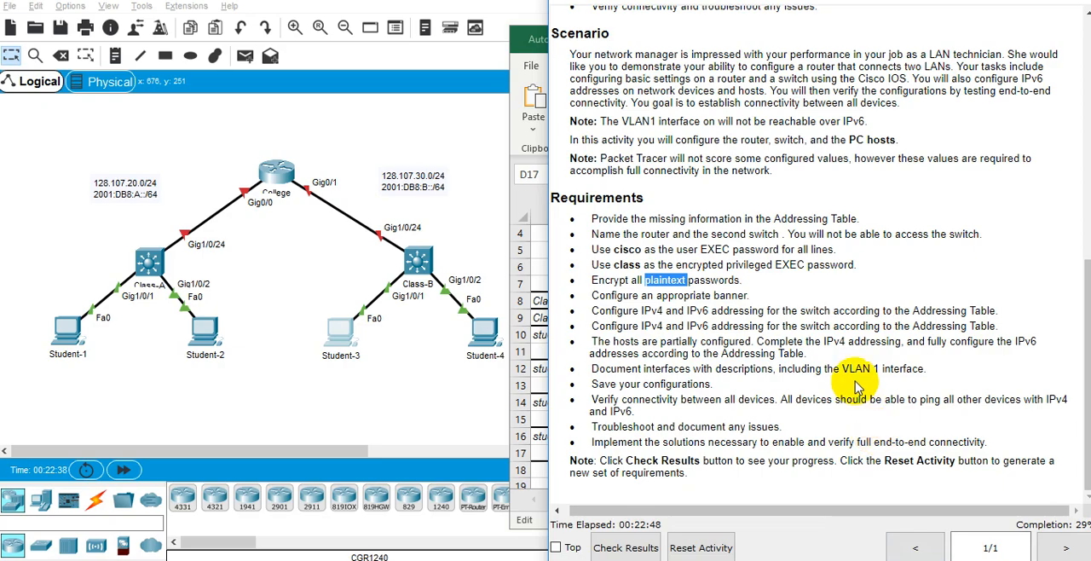
pyautogui.scroll(1, 810, 384)
pyautogui.scroll(-1, 792, 358)
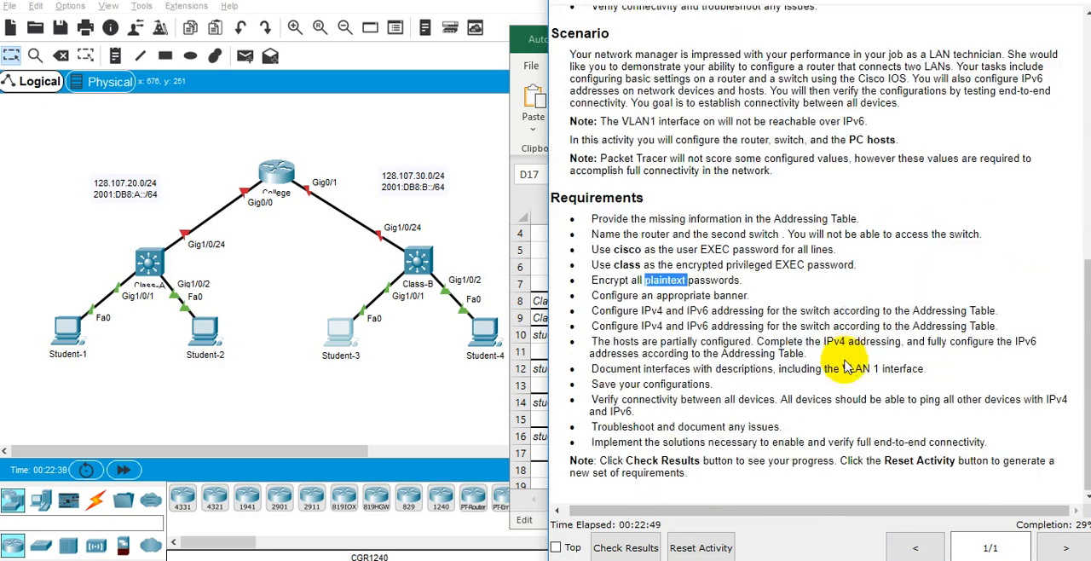
pyautogui.click(638, 547)
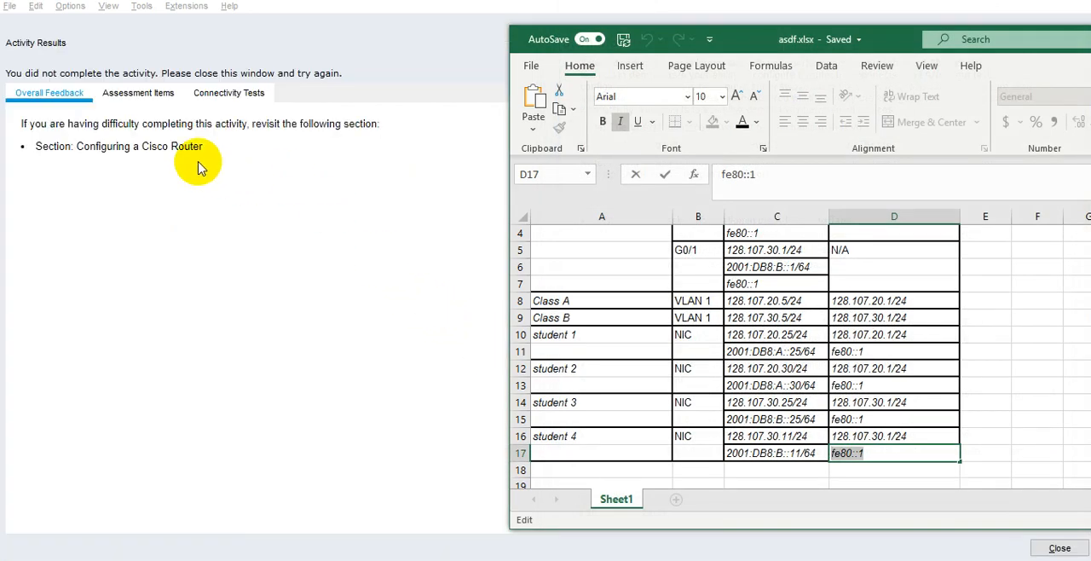
# Examine the assessment items for Class-B, College and the four student PCs, and close the results.
pyautogui.click(166, 94)
pyautogui.scroll(-5, 359, 232)
pyautogui.scroll(-8, 360, 232)
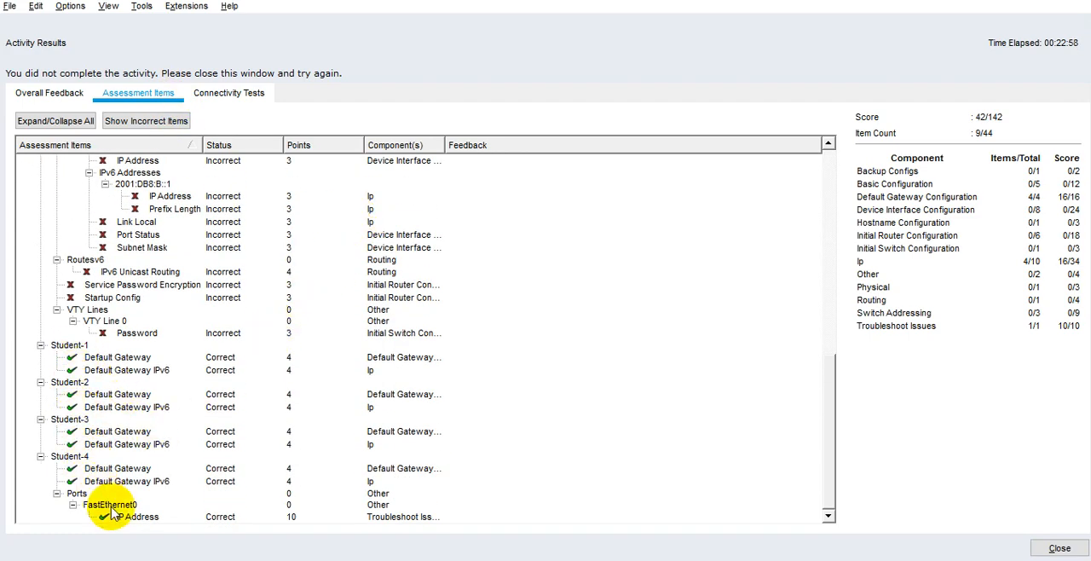
pyautogui.scroll(12, 104, 452)
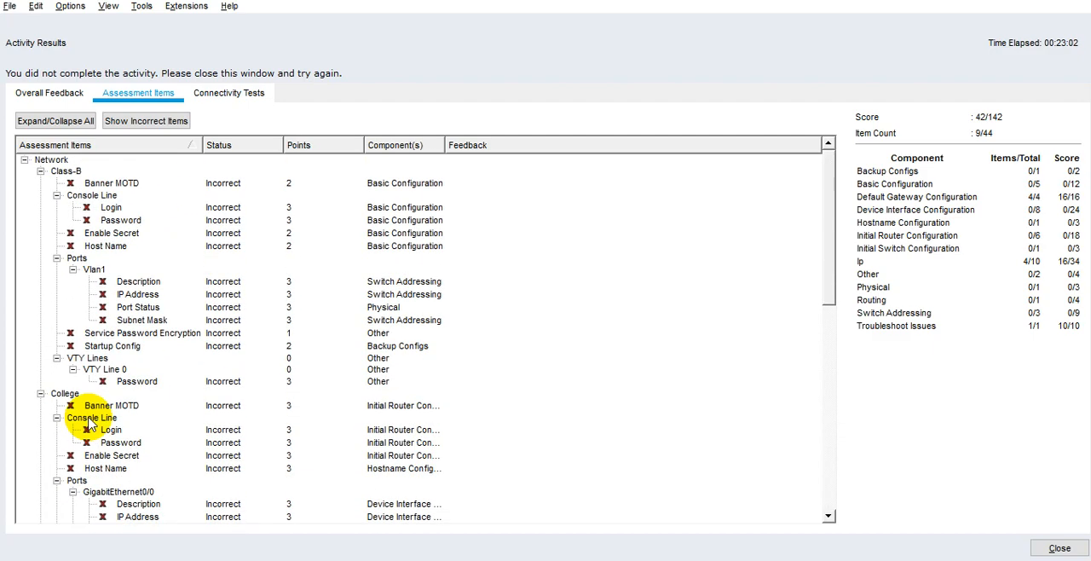
pyautogui.click(1056, 548)
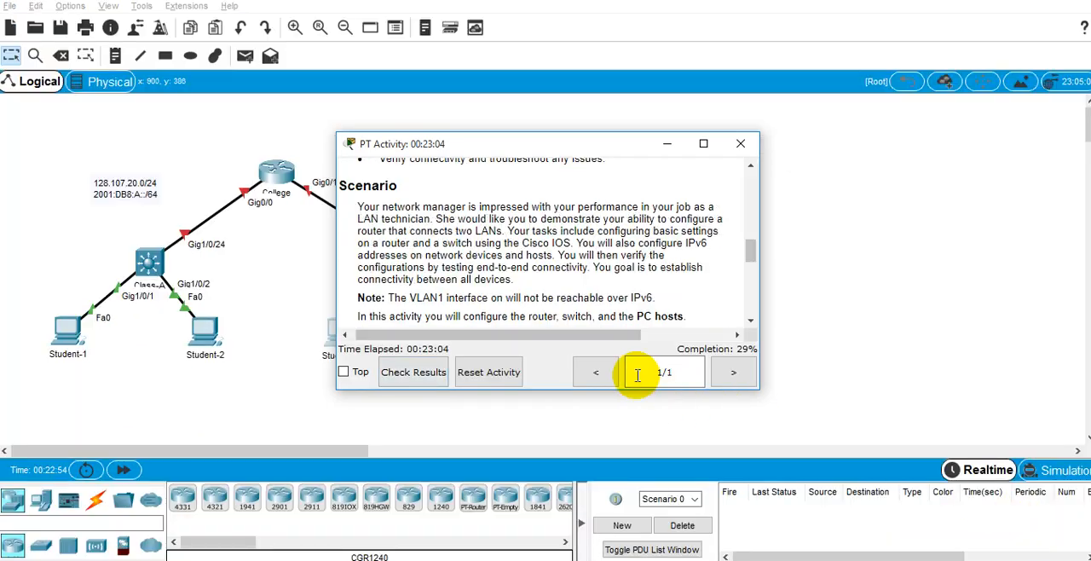
# Place the PT Activity instructions beside the topology and bring the Excel addressing table back up at the R. College rows.
pyautogui.moveTo(531, 146); pyautogui.dragTo(1089, 375)
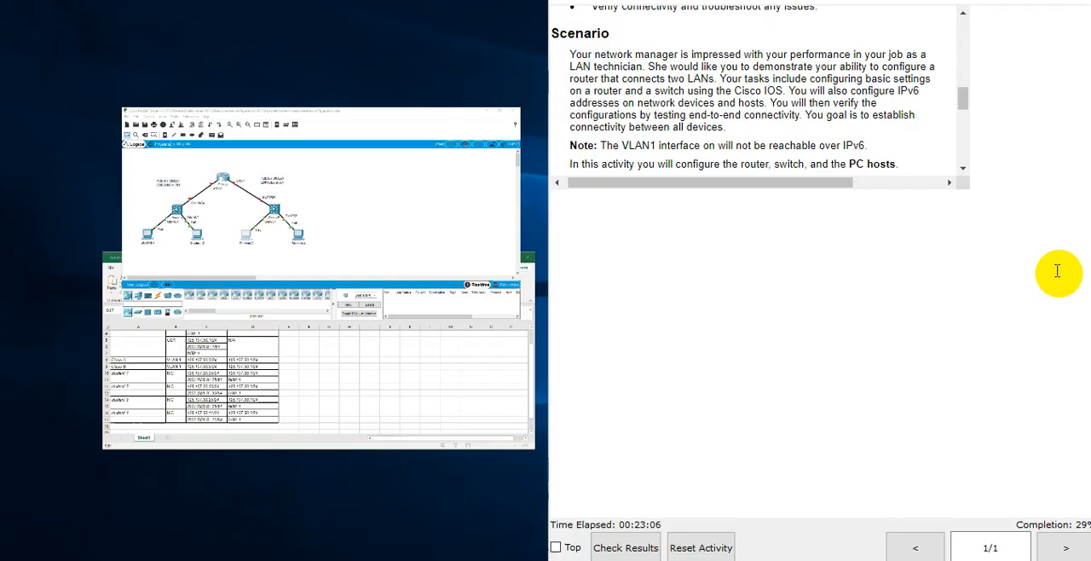
pyautogui.click(725, 123)
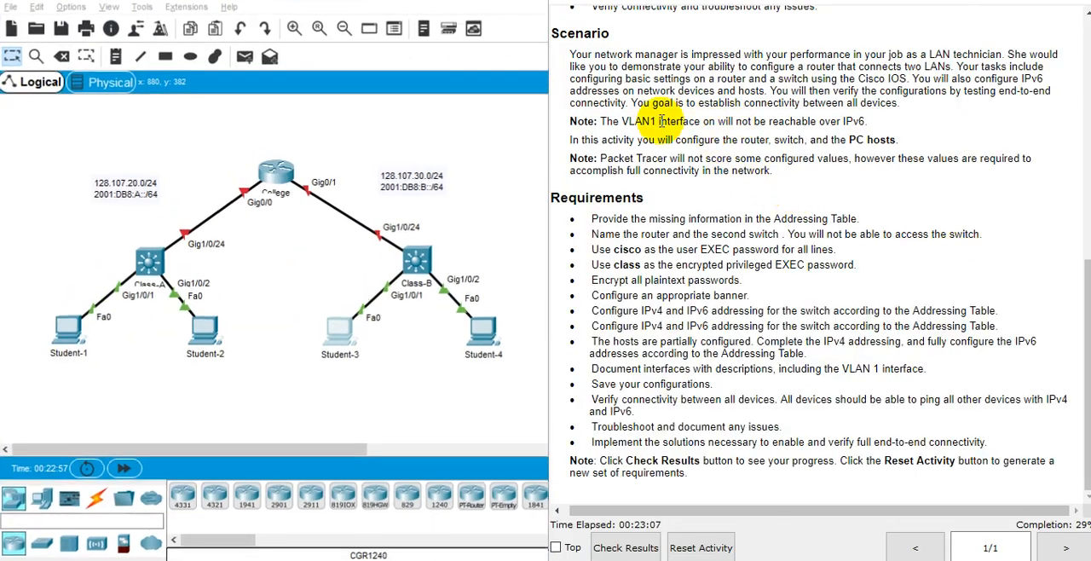
pyautogui.click(689, 560)
pyautogui.scroll(1, 788, 327)
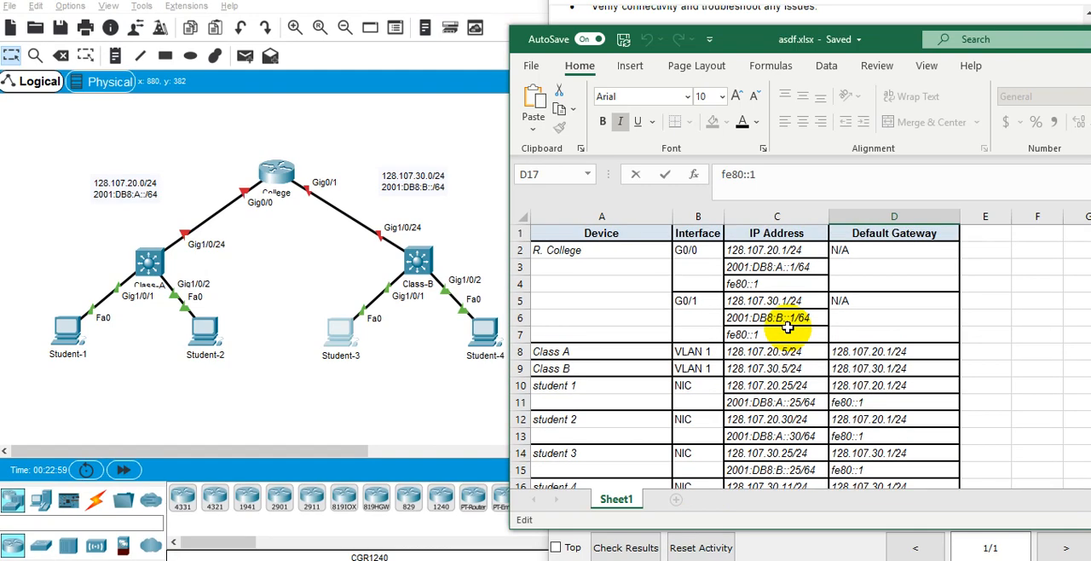
# Leave the addressing table, try to open the Class-A switch, and open the Class-B switch's device window instead.
pyautogui.click(790, 331)
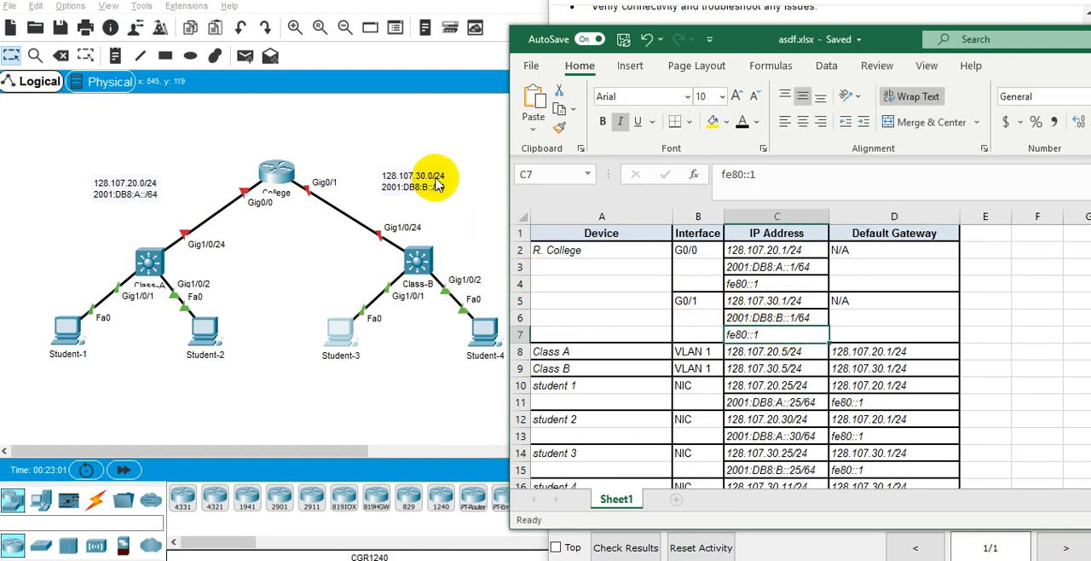
pyautogui.click(145, 258)
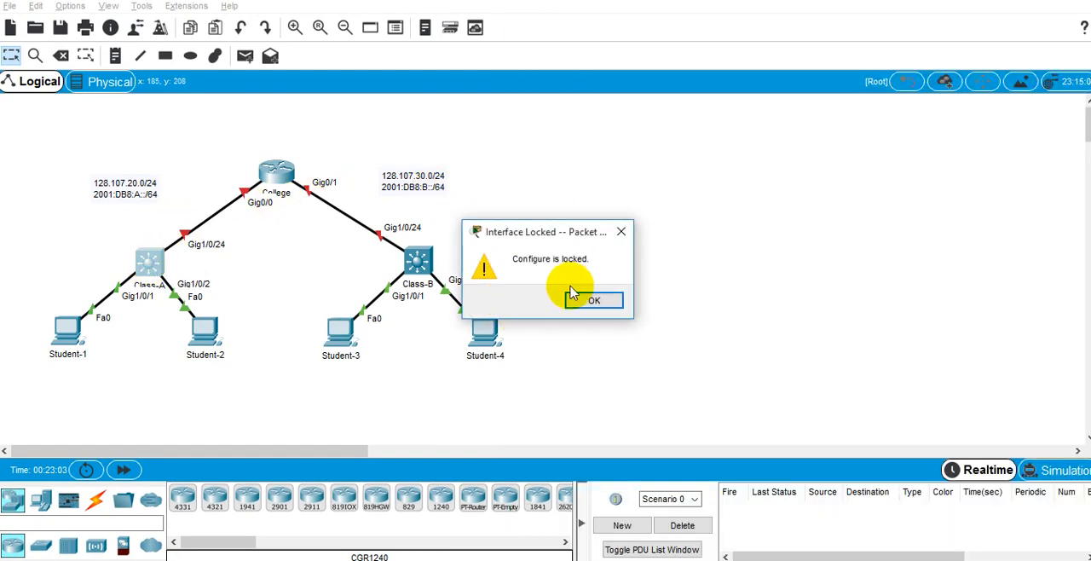
pyautogui.click(594, 302)
pyautogui.click(419, 260)
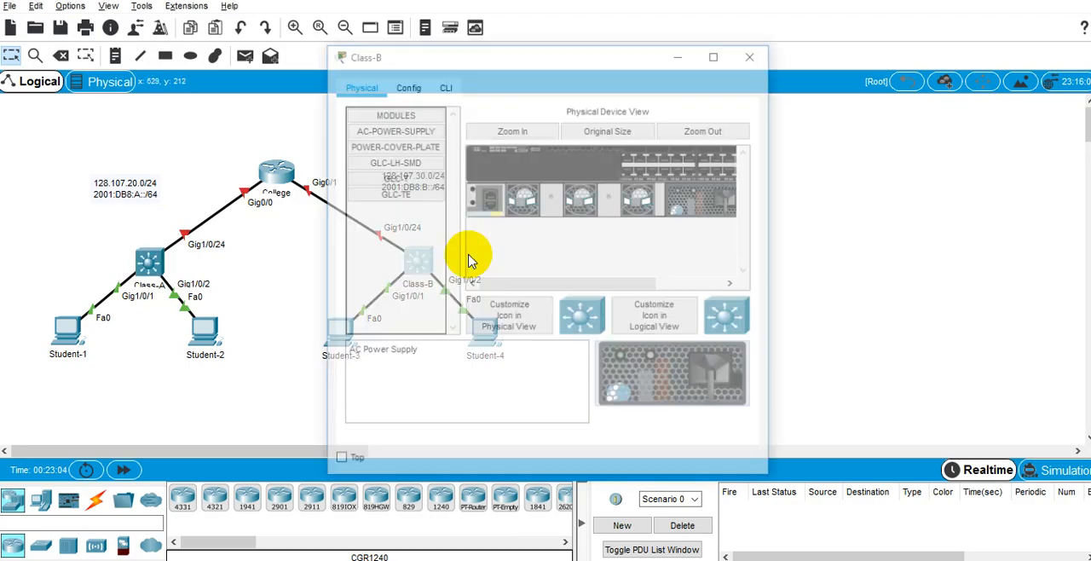
pyautogui.moveTo(511, 61); pyautogui.dragTo(493, 85)
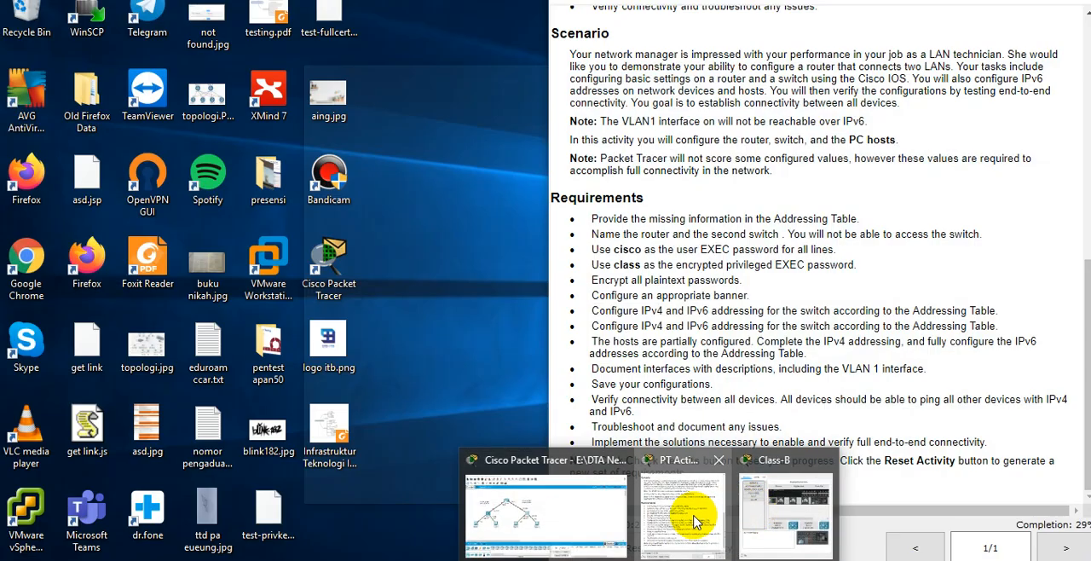
# Read the requirement about naming the router and the second switch in the PT Activity instructions.
pyautogui.click(694, 519)
pyautogui.scroll(2, 756, 368)
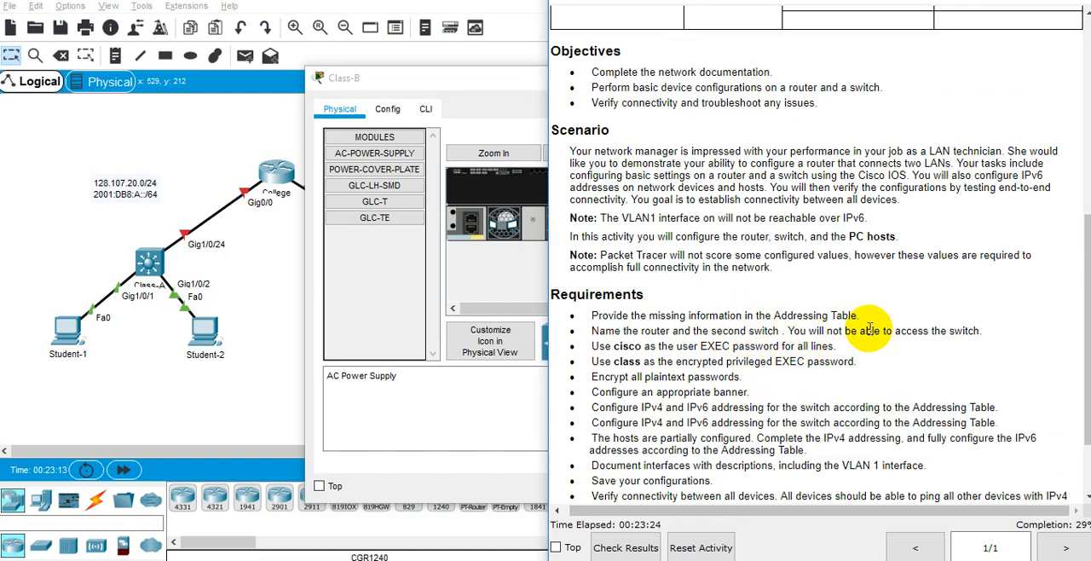
pyautogui.moveTo(658, 346); pyautogui.dragTo(675, 346)
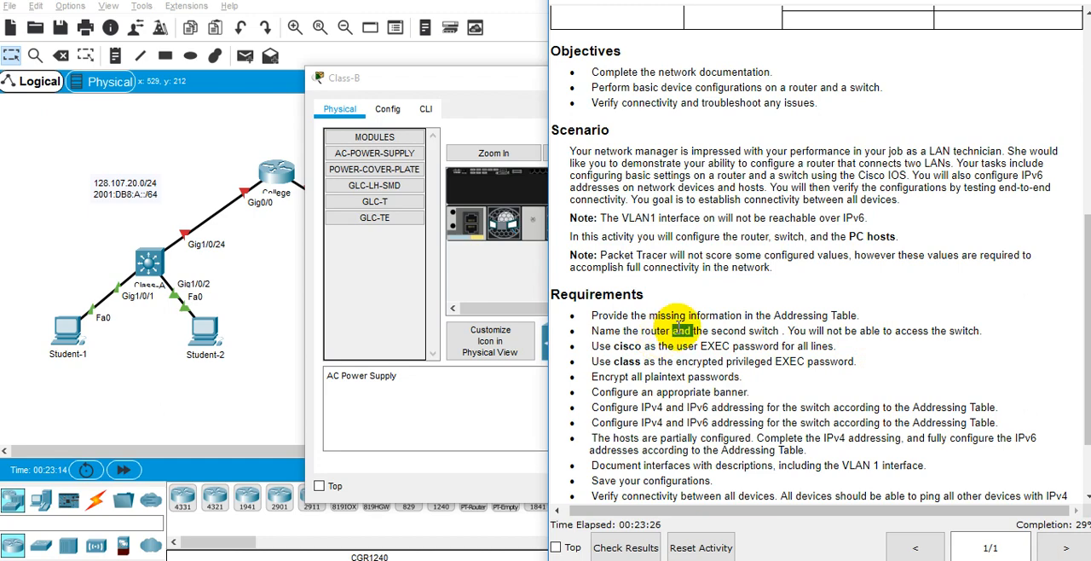
pyautogui.tripleClick(730, 330)
pyautogui.doubleClick(729, 331)
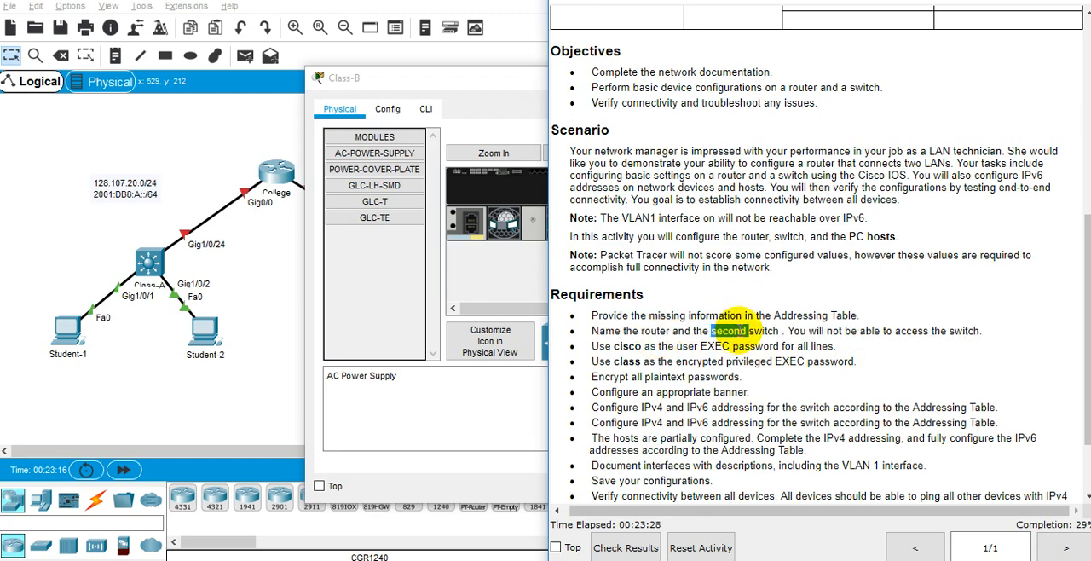
pyautogui.tripleClick(729, 331)
# Place Class-B's window beside the instructions and enter privileged EXEC mode in its command line.
pyautogui.moveTo(481, 77); pyautogui.dragTo(258, 117)
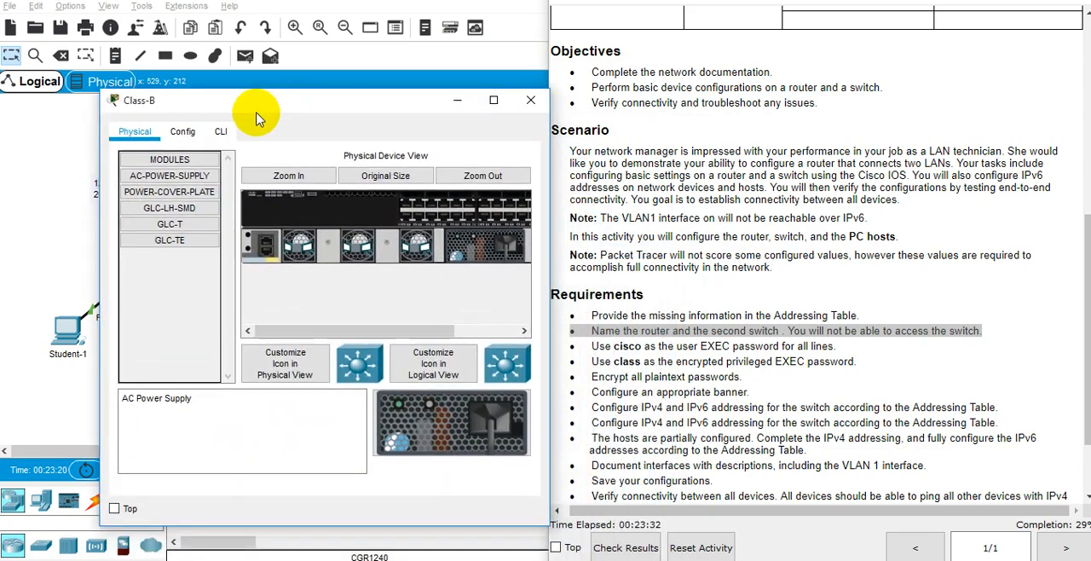
pyautogui.click(220, 131)
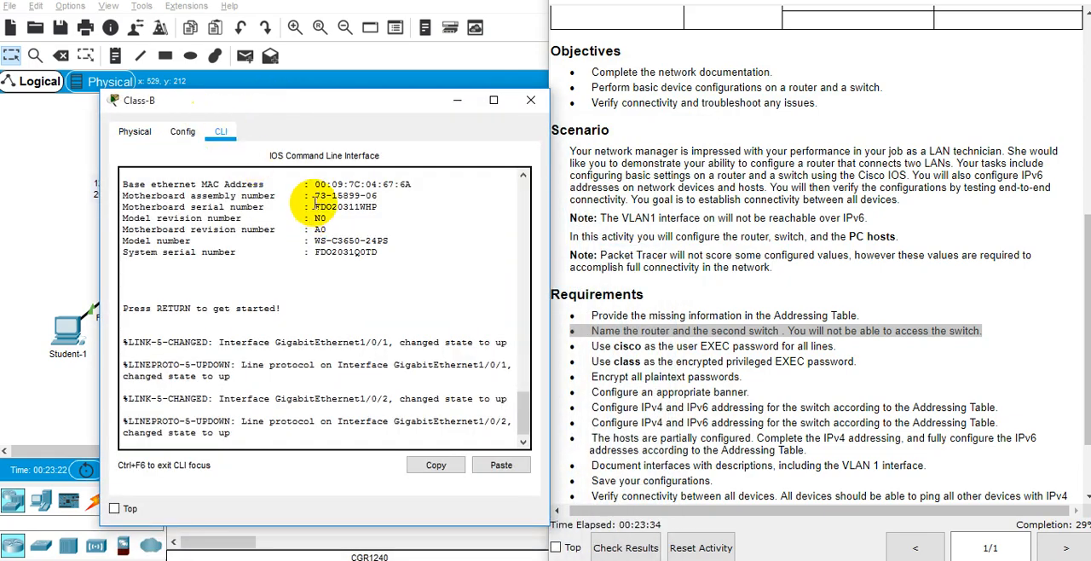
pyautogui.press('Return')
pyautogui.press('Return')
pyautogui.write('en')
pyautogui.press('Return')
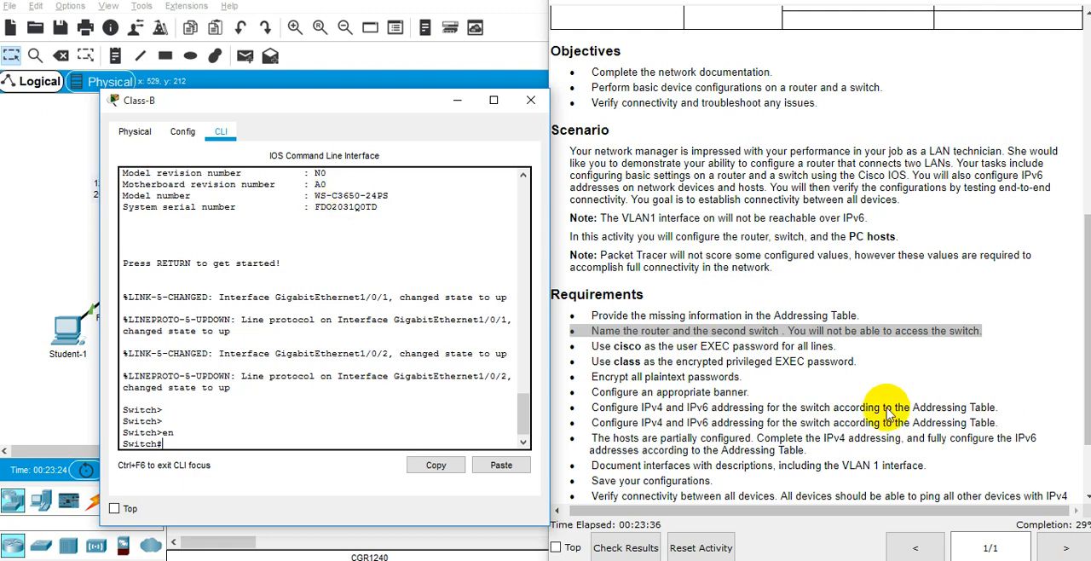
pyautogui.click(836, 400)
pyautogui.click(441, 431)
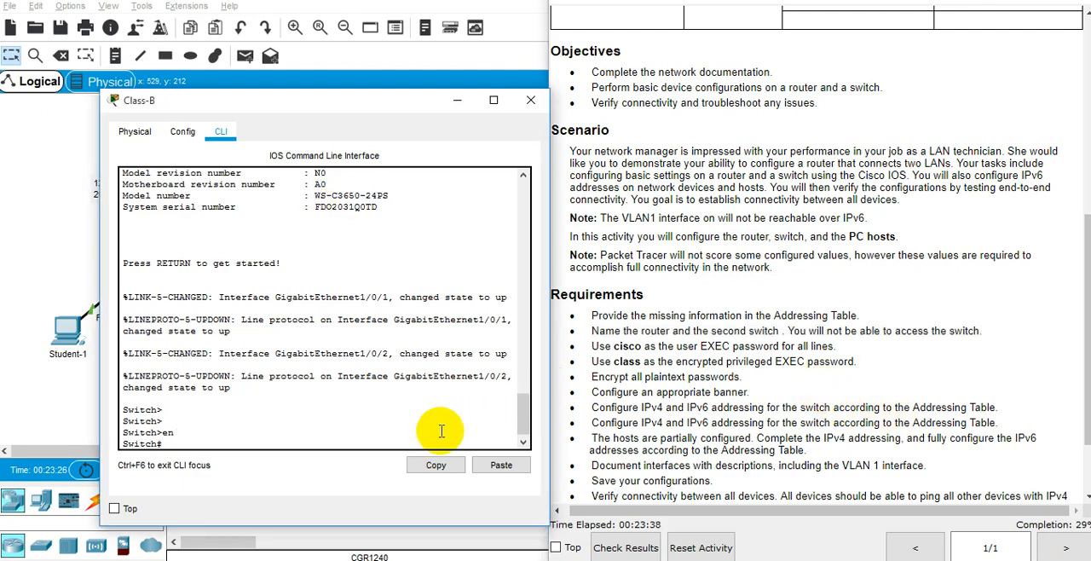
# Switch to Notepad++ and start a new document with the heading ClassB followed by a blank line.
pyautogui.press('super+r')
pyautogui.write('notepad')
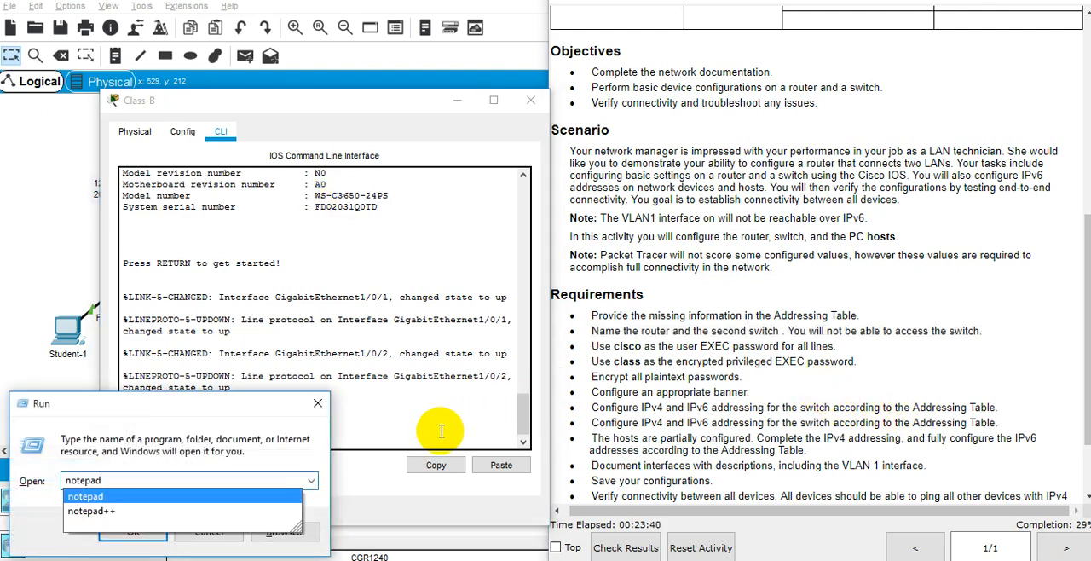
pyautogui.press('Down')
pyautogui.press('Return')
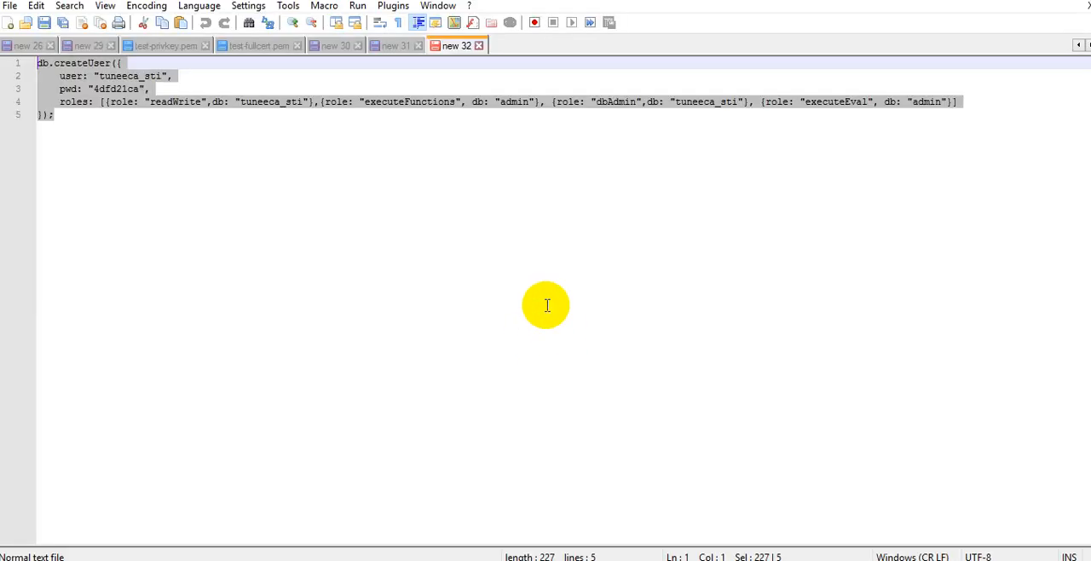
pyautogui.hotkey('ctrl', 'n')
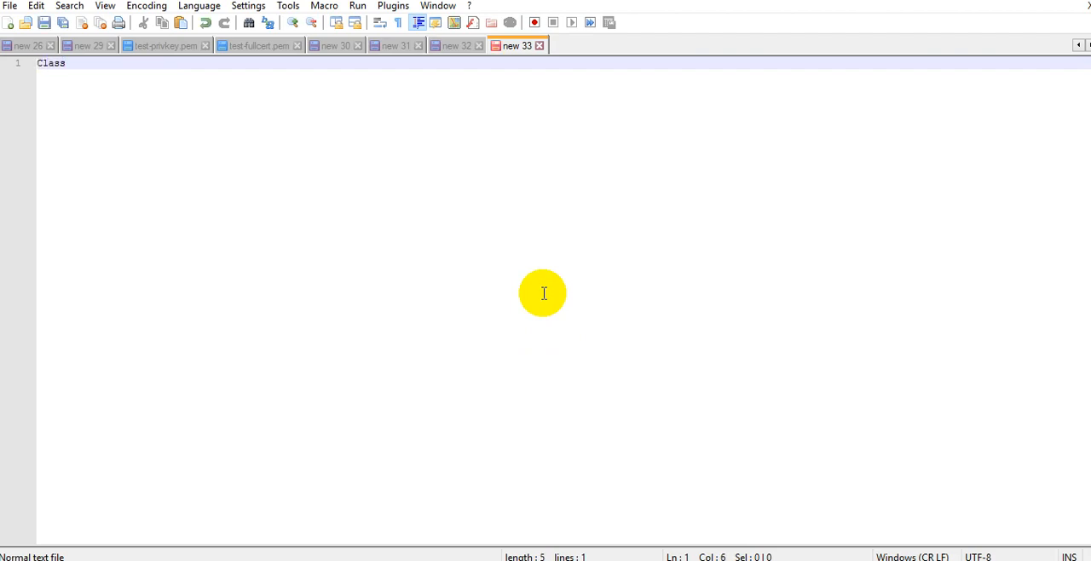
pyautogui.write('ClassB')
pyautogui.press('Return')
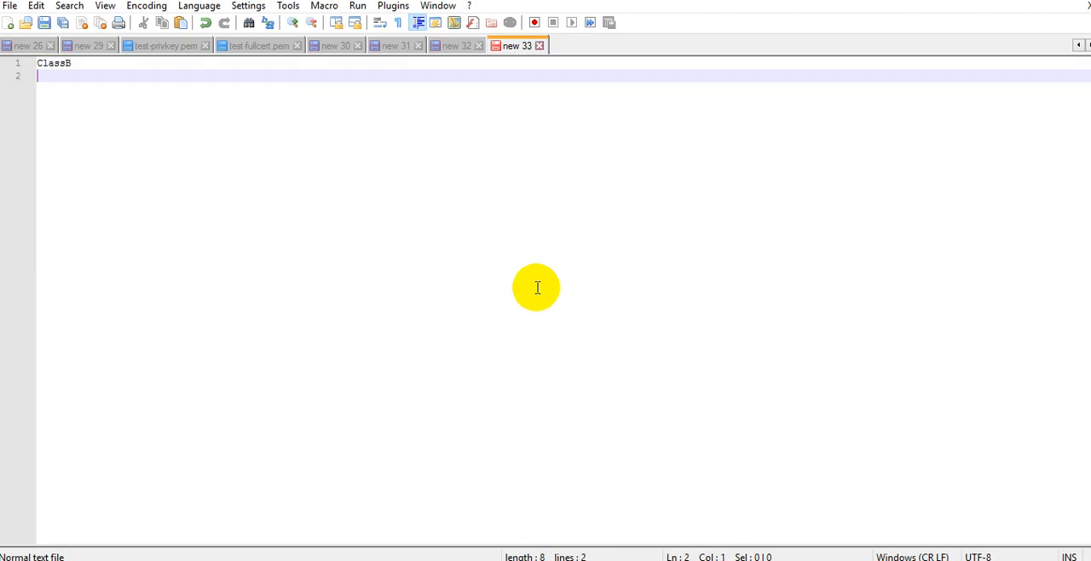
pyautogui.press('Return')
pyautogui.write('{')
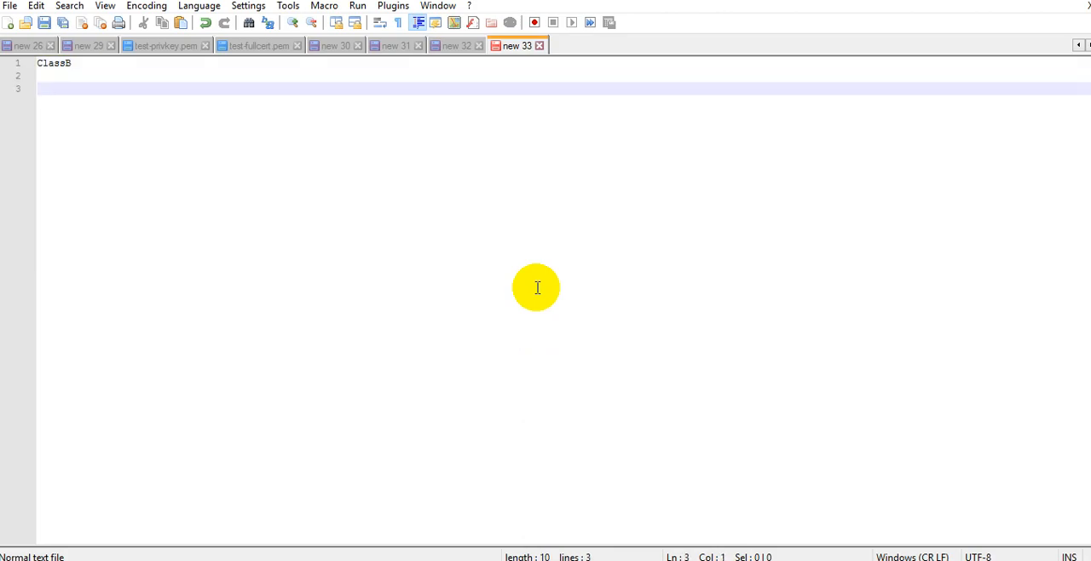
# Shrink the Notepad++ window and bring the full requirements list and Class-B's command line back up.
pyautogui.press('super+Down')
pyautogui.click(427, 219)
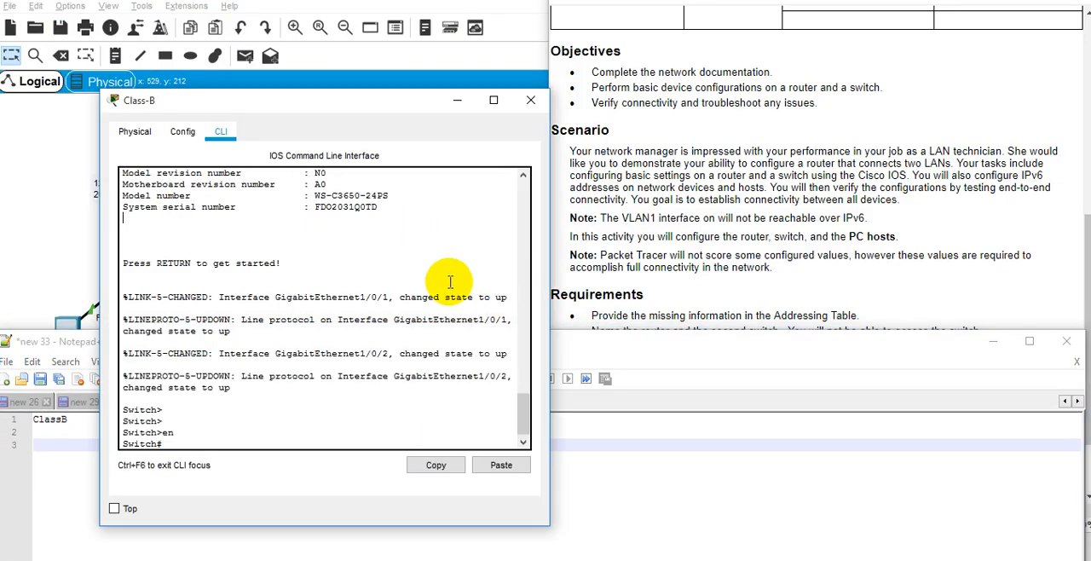
pyautogui.click(799, 286)
pyautogui.scroll(-3, 767, 282)
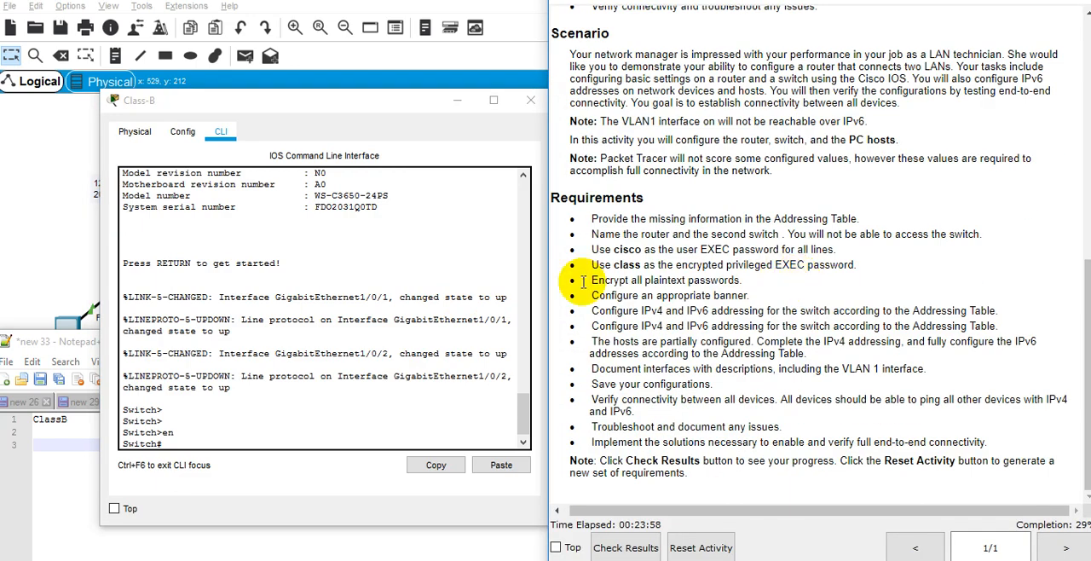
pyautogui.click(459, 288)
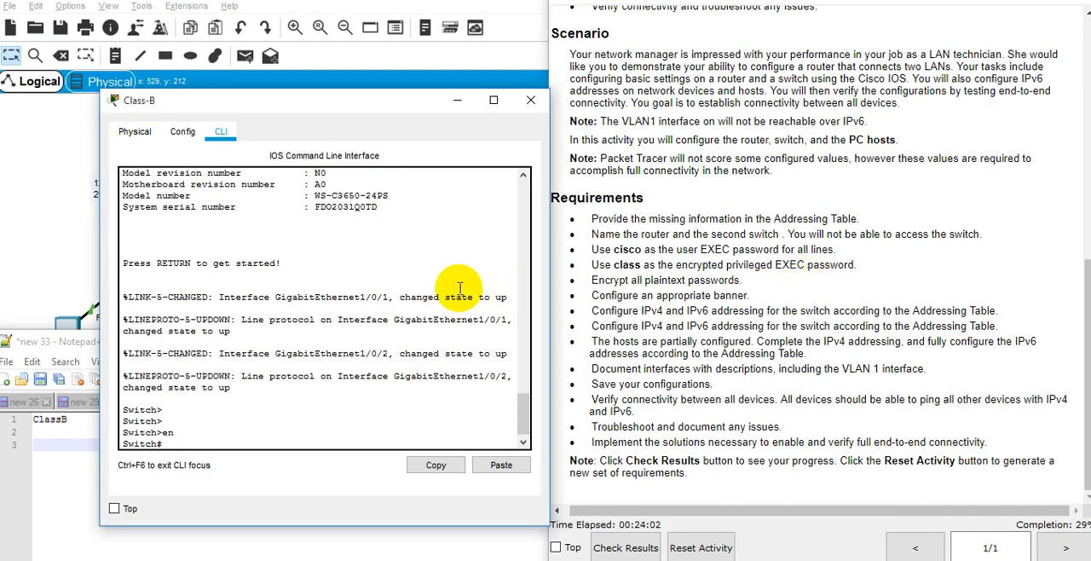
# Abandon the partial hostname command at the privileged prompt and enter global configuration mode with configure terminal.
pyautogui.press('Tab')
pyautogui.write('C')
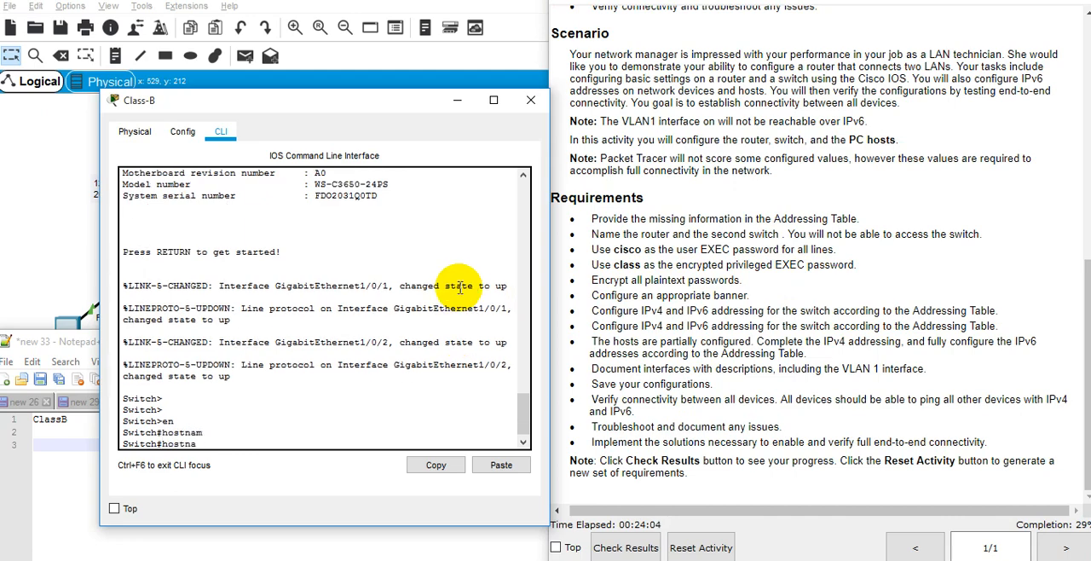
pyautogui.press('BackSpace')
pyautogui.hotkey('ctrl', 'c')
pyautogui.write('config')
pyautogui.press('Tab')
pyautogui.write('term')
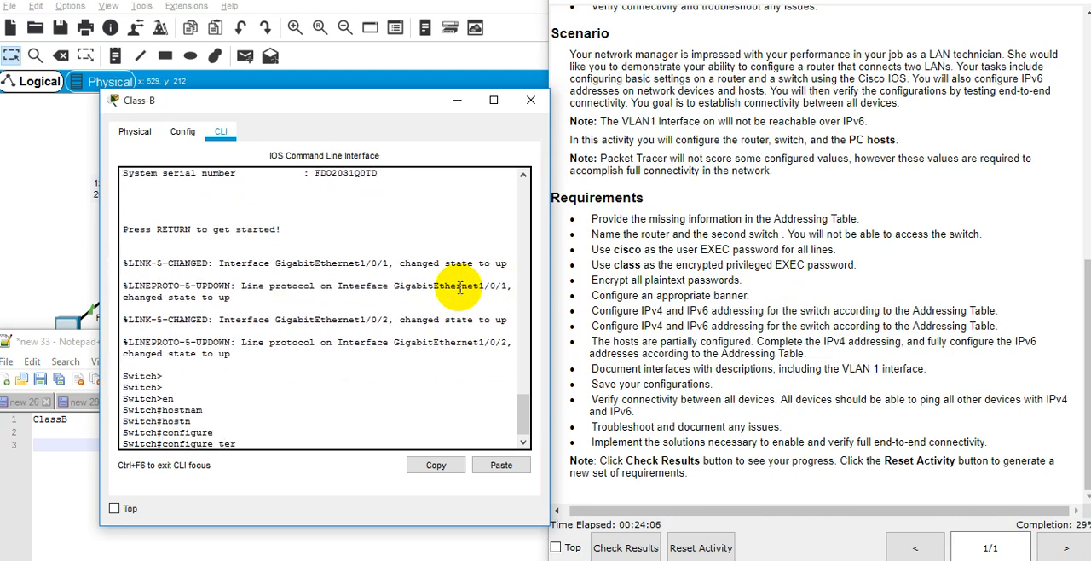
pyautogui.press('Tab')
pyautogui.press('Return')
# Set the switch's hostname to Class-B.
pyautogui.write('ch(config)#h')
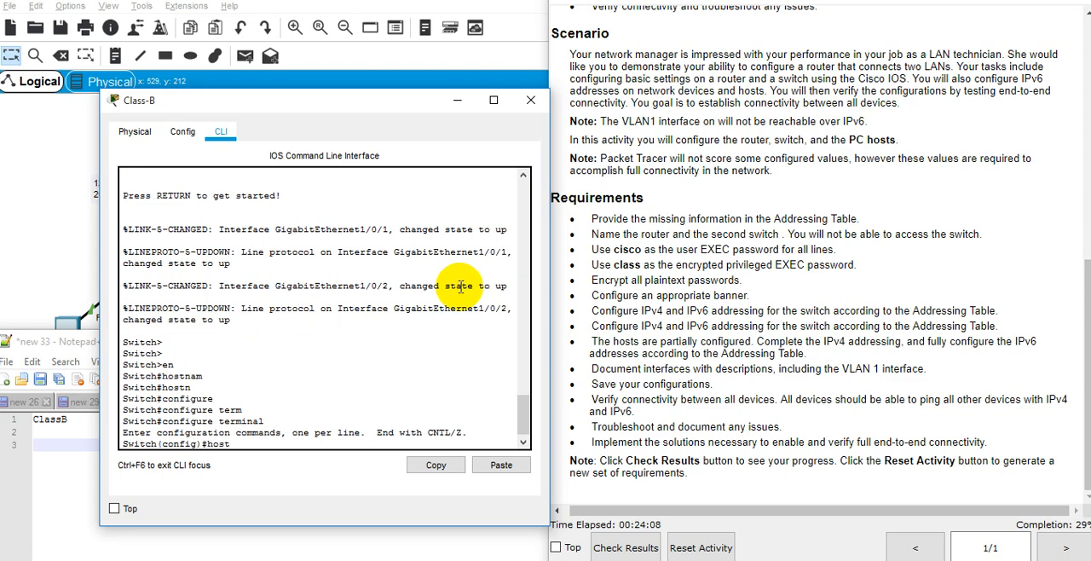
pyautogui.write('ost')
pyautogui.press('Tab')
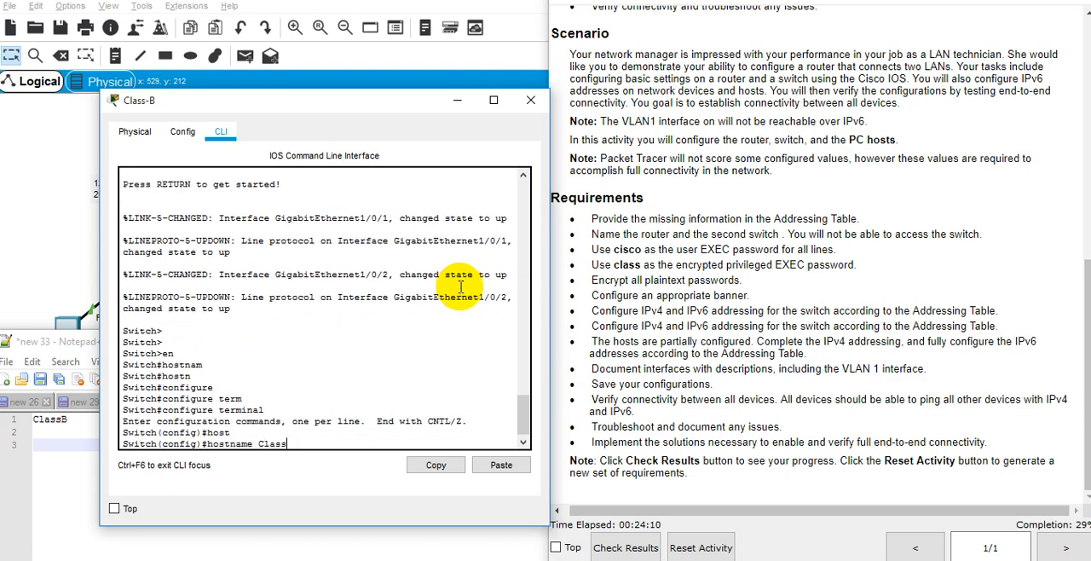
pyautogui.press('Return')
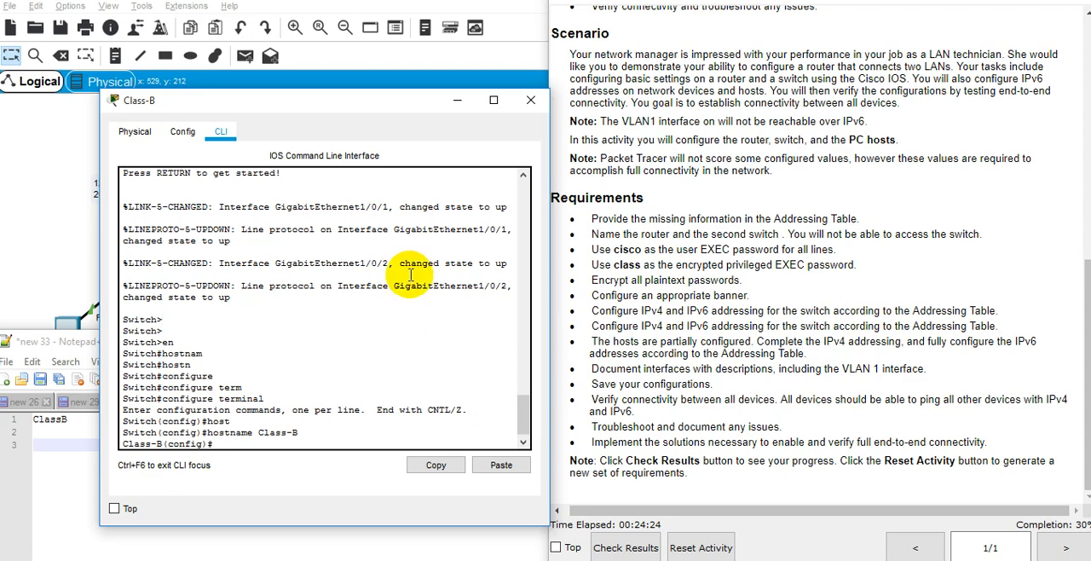
# Configure the encrypted privileged EXEC password required by the instructions on Class-B with enable secret.
pyautogui.write('bl')
pyautogui.press('Tab')
pyautogui.write('sec')
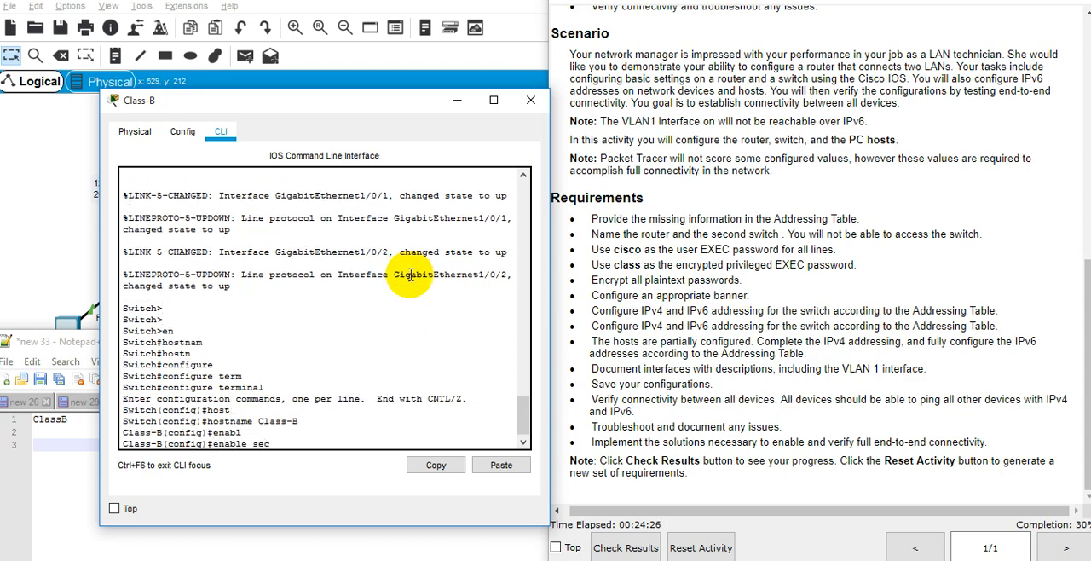
pyautogui.write('r')
pyautogui.press('Tab')
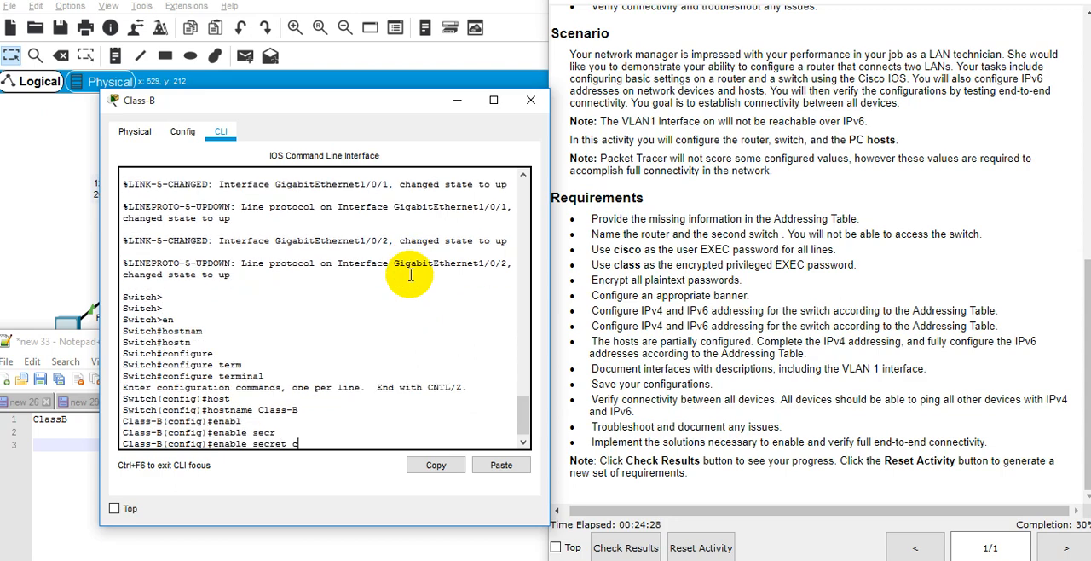
pyautogui.write('class')
pyautogui.press('Tab')
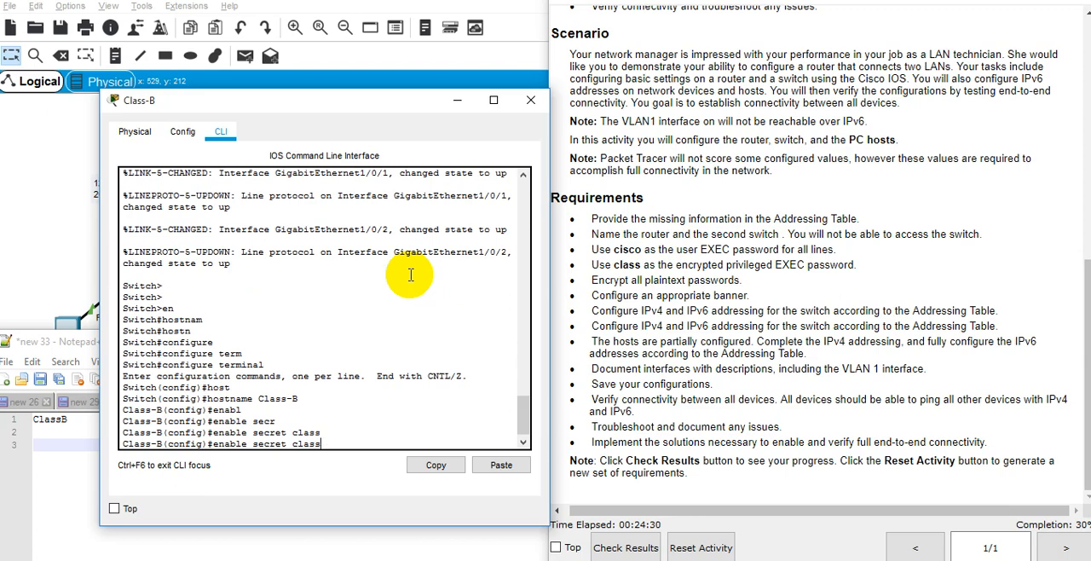
pyautogui.press('Return')
# Configure the enable password on Class-B using the user EXEC password given in the requirements.
pyautogui.write('ena')
pyautogui.press('Tab')
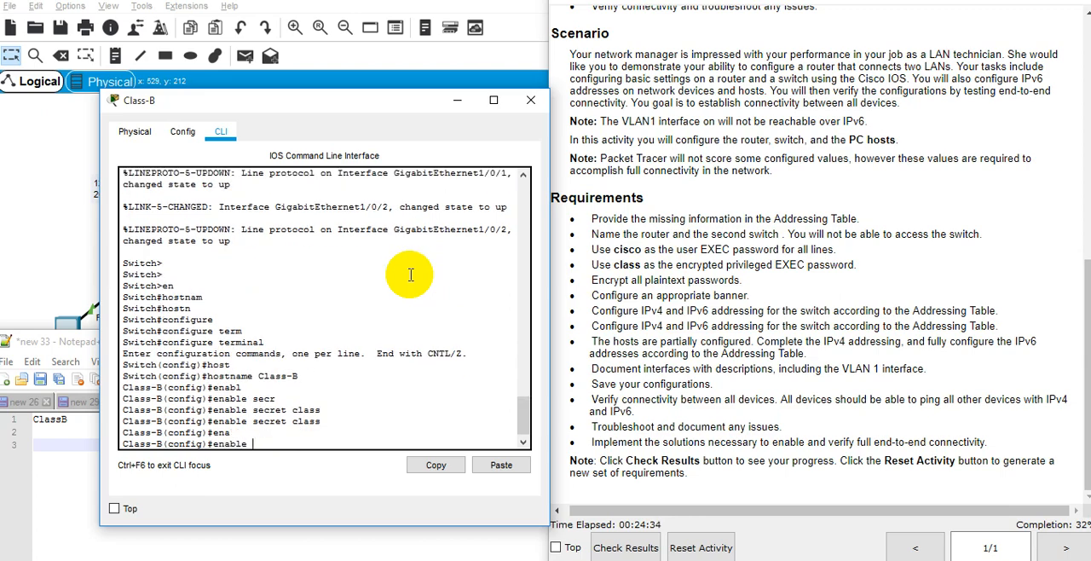
pyautogui.write('pass')
pyautogui.press('Tab')
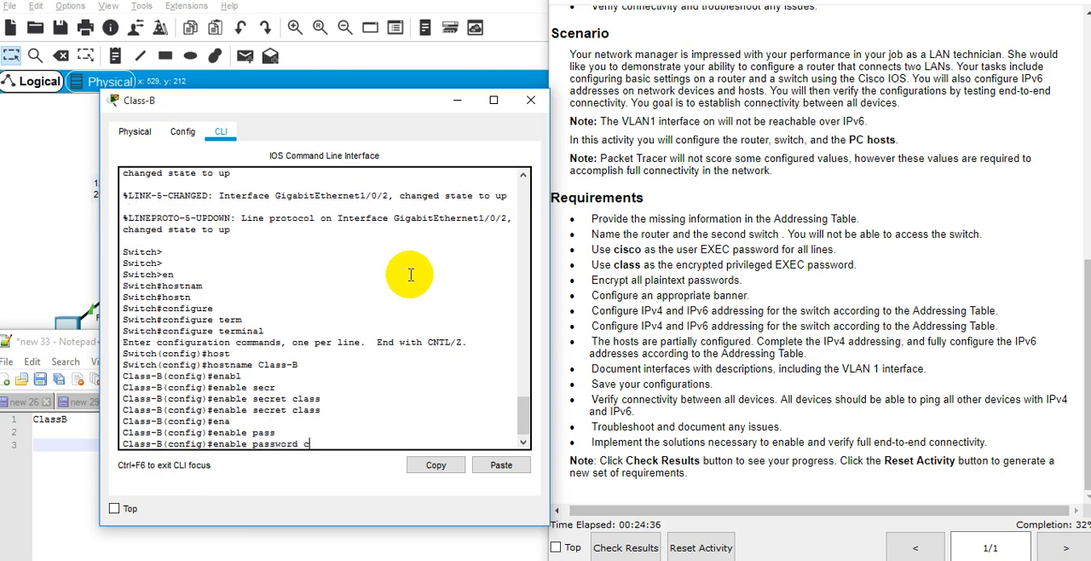
pyautogui.press('Return')
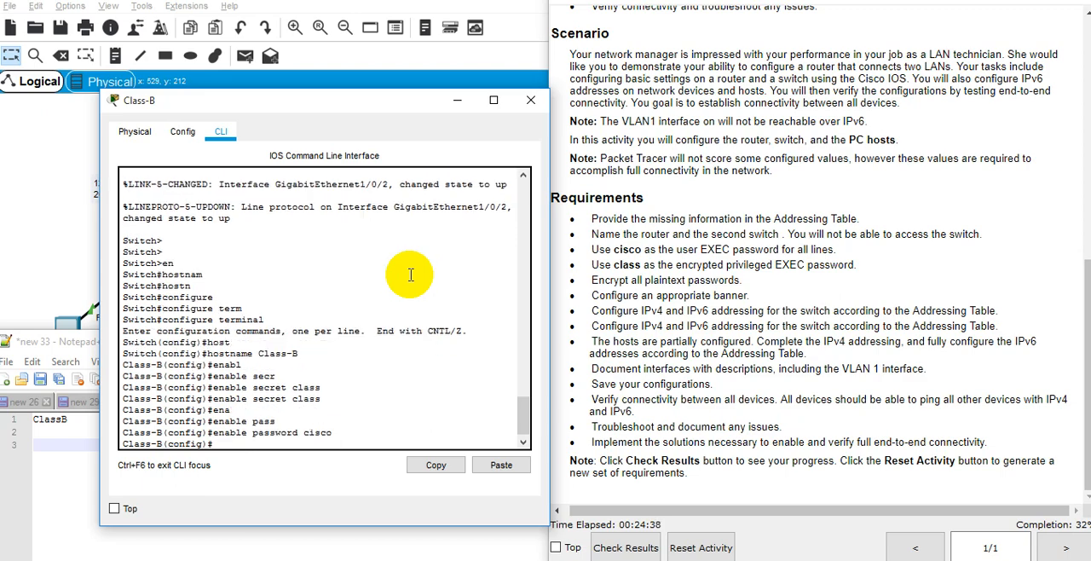
# Encrypt all plaintext passwords on Class-B with service password-encryption, following the matching requirement.
pyautogui.write('ser')
pyautogui.press('Tab')
pyautogui.write('pas')
pyautogui.press('Tab')
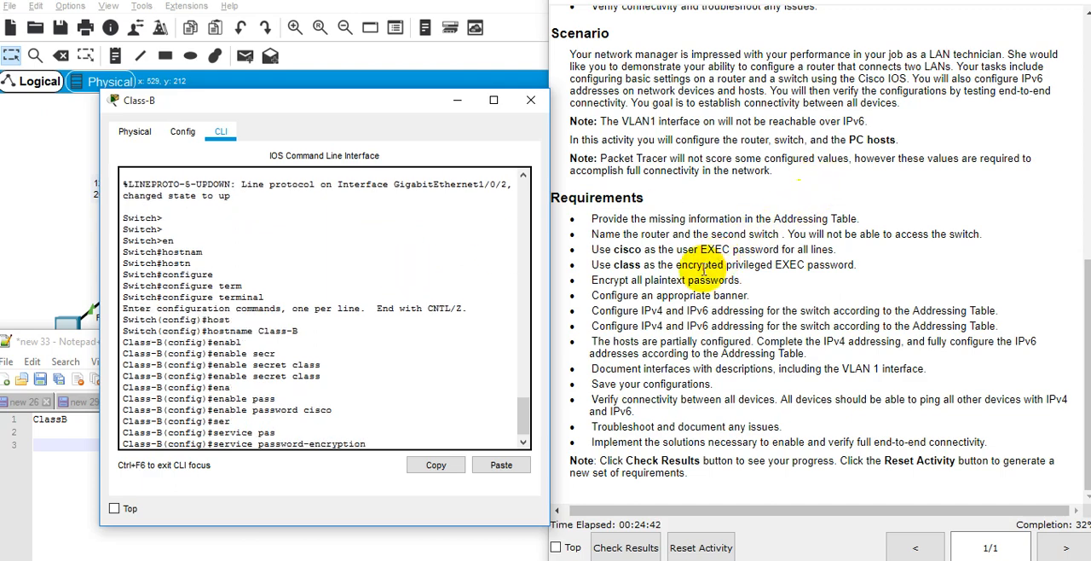
pyautogui.tripleClick(681, 279)
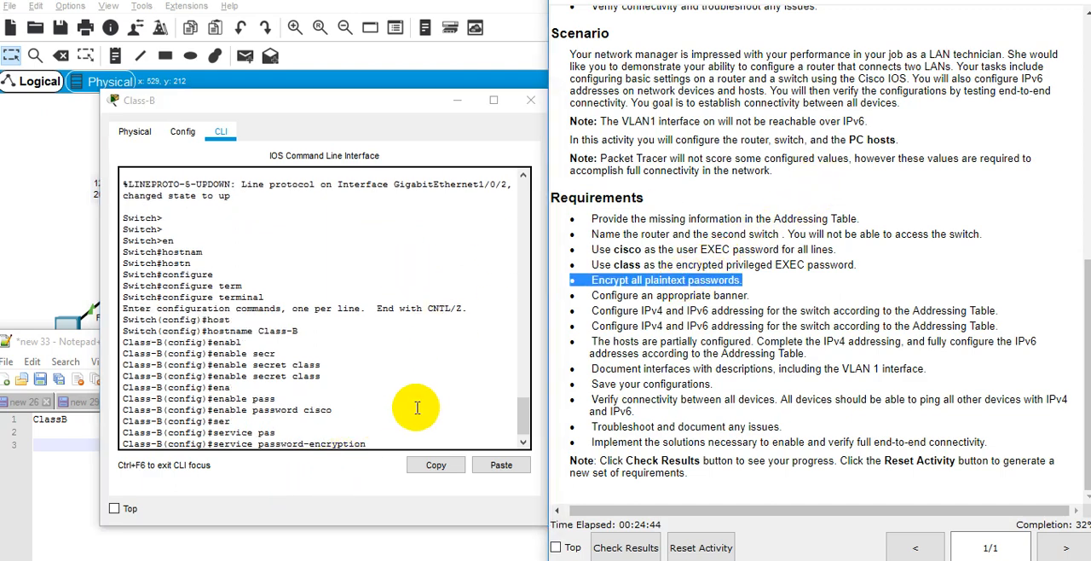
pyautogui.click(368, 434)
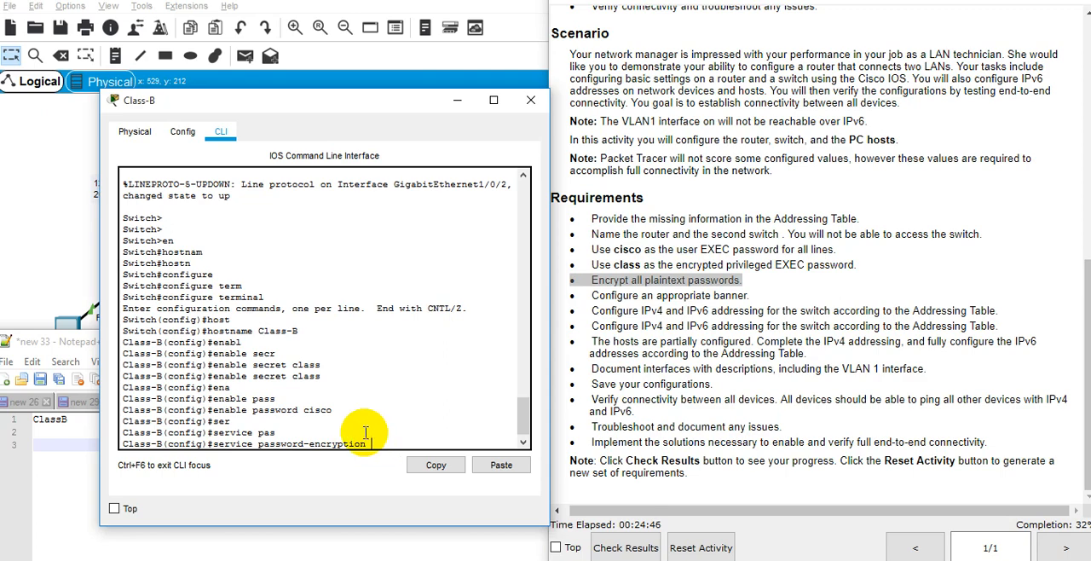
pyautogui.press('Return')
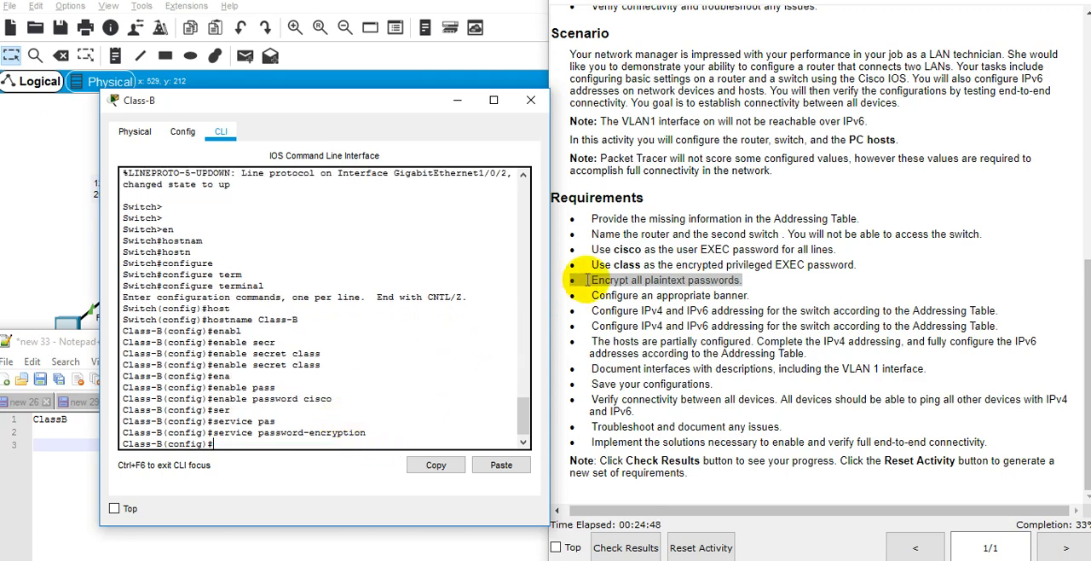
# Copy the requirement about the user EXEC password for all lines into the Notepad++ notes below ClassB.
pyautogui.moveTo(592, 249); pyautogui.dragTo(613, 250)
pyautogui.tripleClick(602, 249)
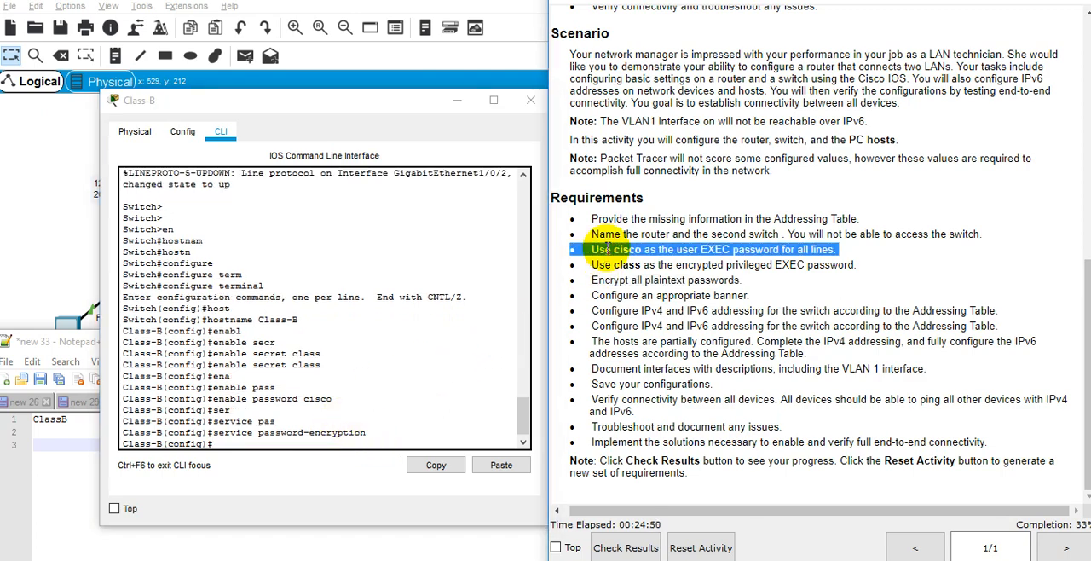
pyautogui.click(52, 444)
pyautogui.hotkey('ctrl', 'v')
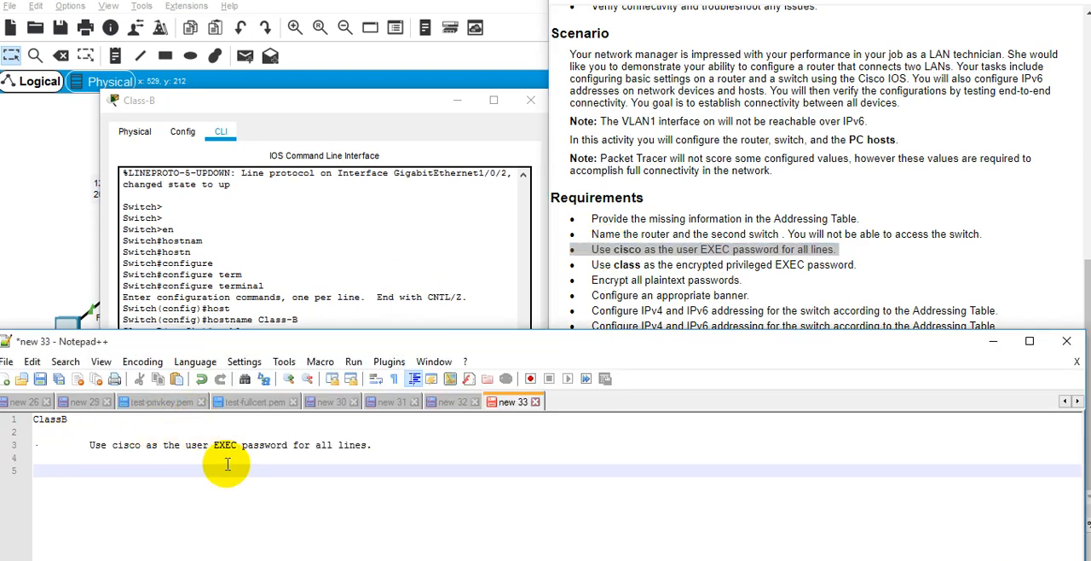
pyautogui.click(385, 457)
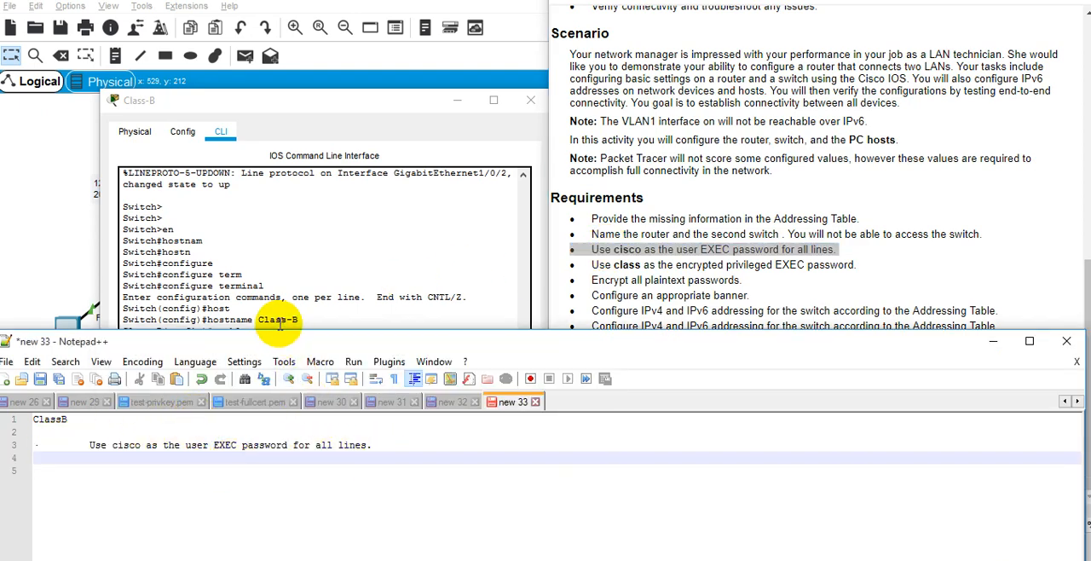
# Add "1. hostname" to the notes under ClassB and start item 2 on the following line.
pyautogui.click(185, 435)
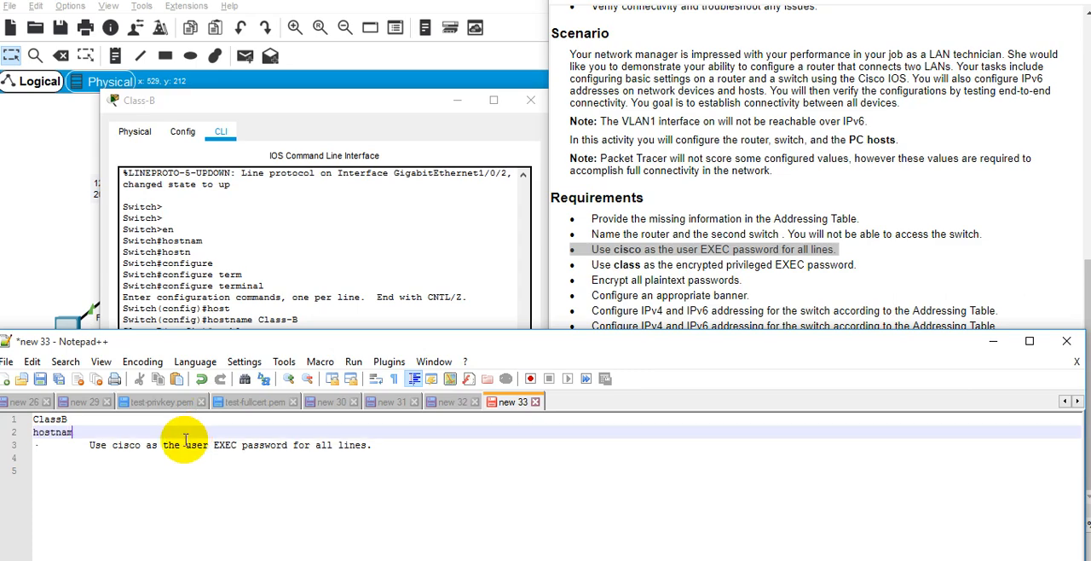
pyautogui.write('hostname')
pyautogui.press('Return')
pyautogui.press('Up')
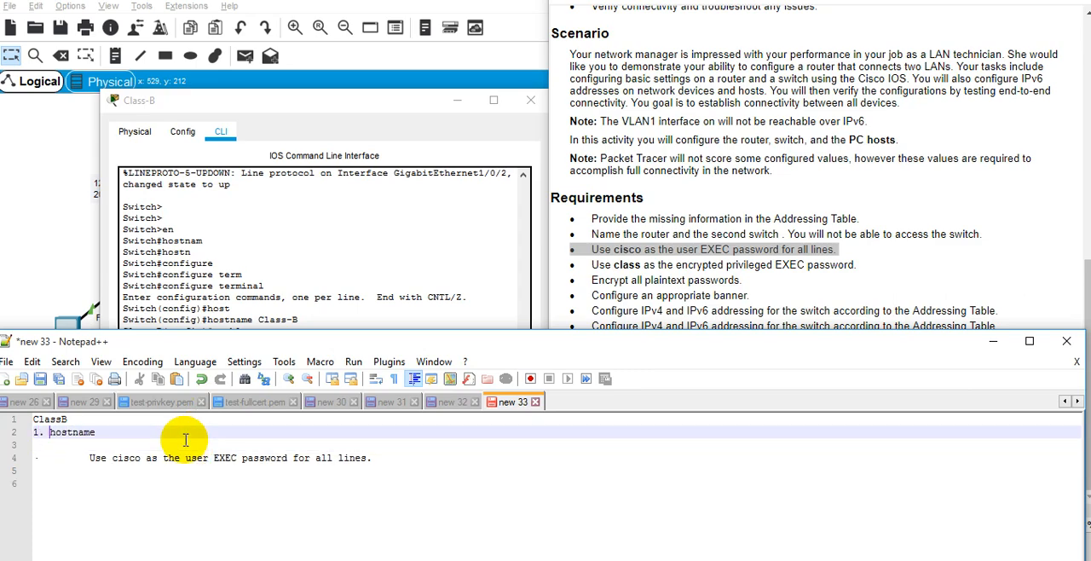
pyautogui.press('Down')
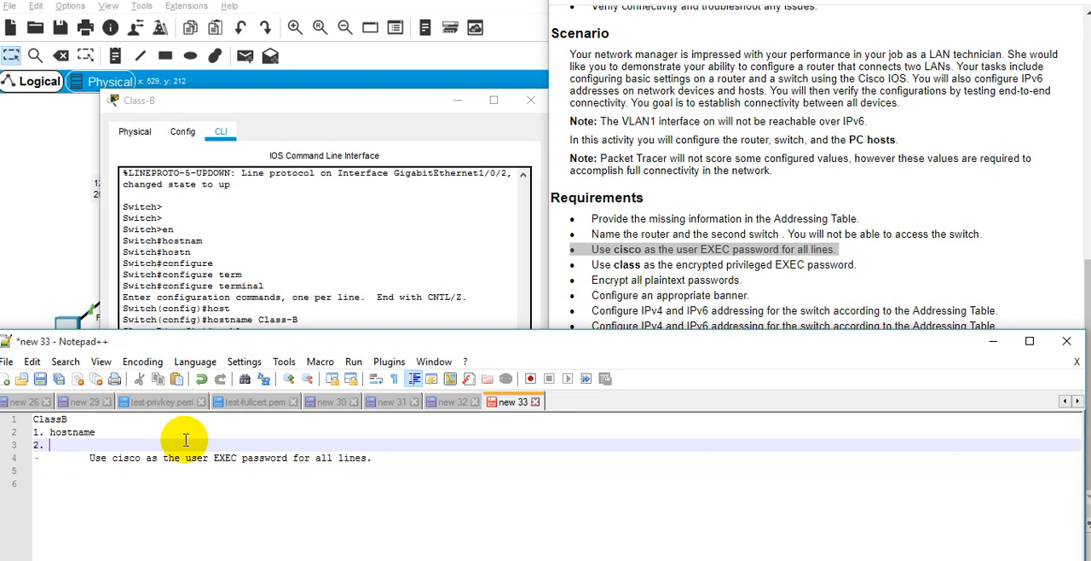
# Move the user EXEC password requirement up beside number 2, remove its extra indentation, and number the following line 3.
pyautogui.press('Down')
pyautogui.hotkey('shift', 'End')
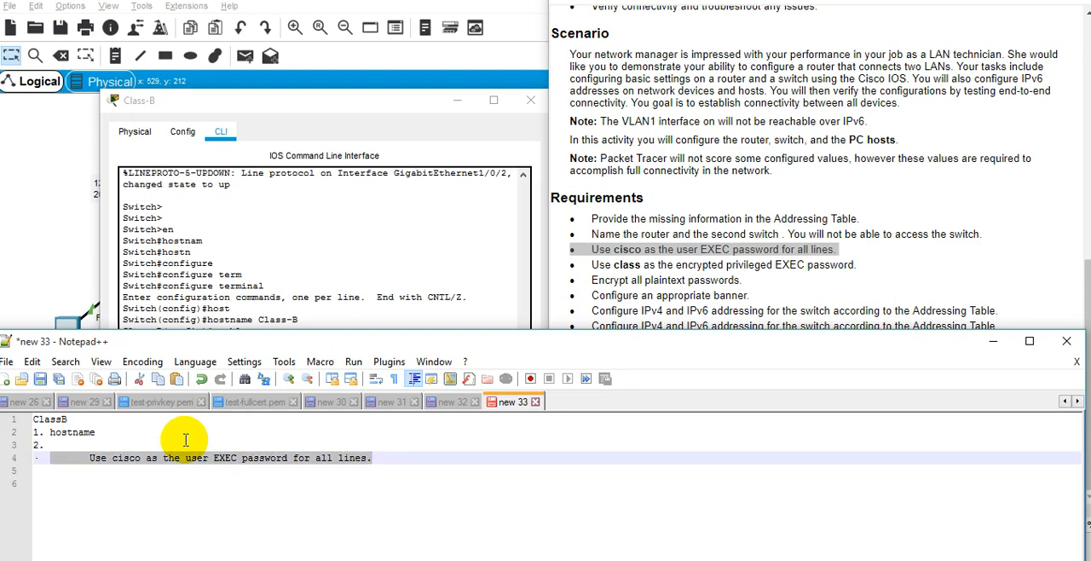
pyautogui.hotkey('ctrl', 'x')
pyautogui.press('Up')
pyautogui.press('End')
pyautogui.hotkey('ctrl', 'v')
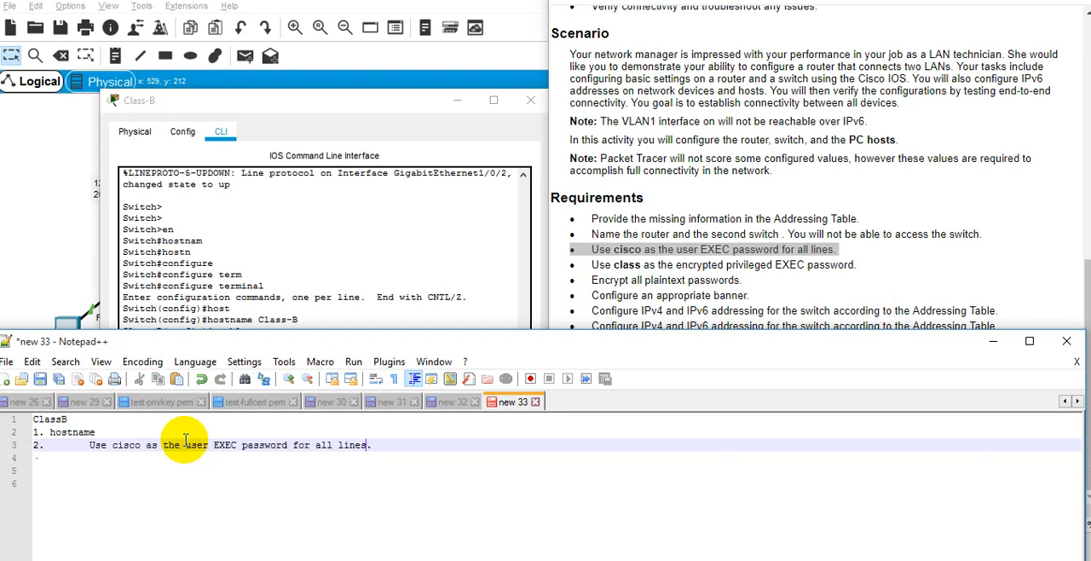
pyautogui.press('Home')
pyautogui.press('Delete')
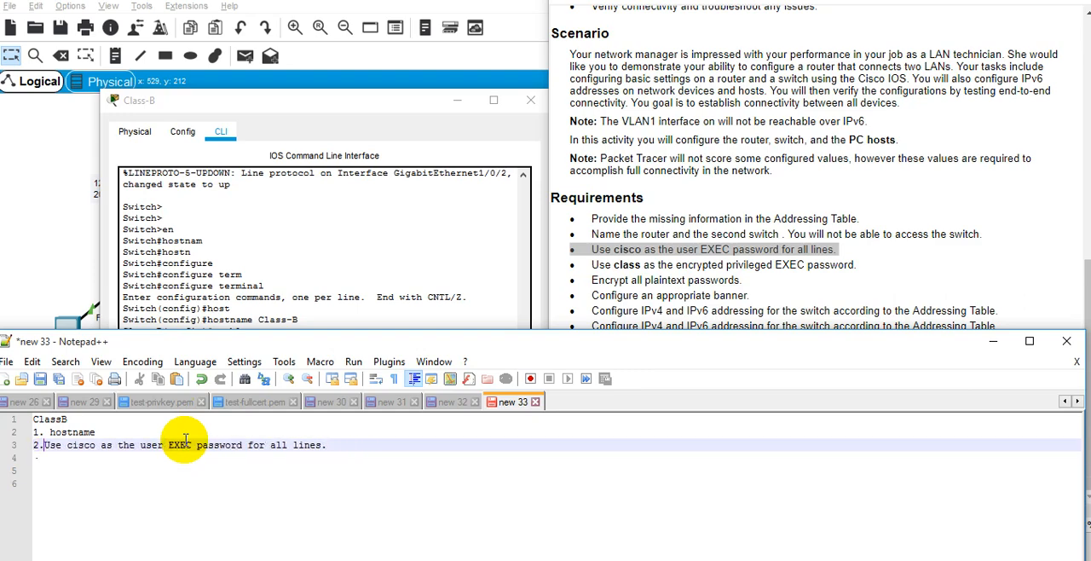
pyautogui.press('Down')
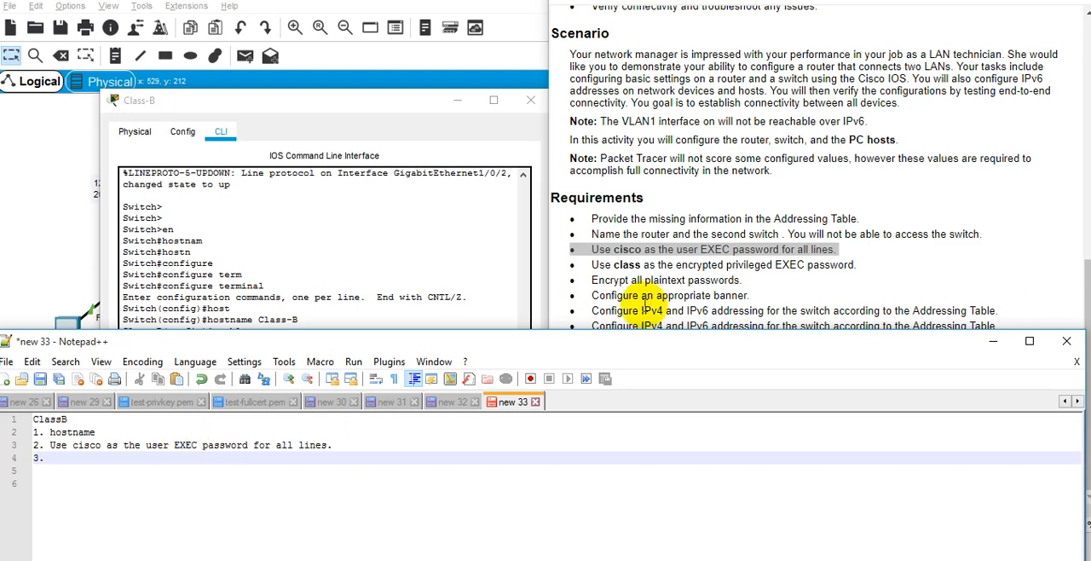
# Copy the encrypted privileged EXEC password requirement from the instructions into item 3 of the notes.
pyautogui.click(650, 265)
pyautogui.tripleClick(650, 265)
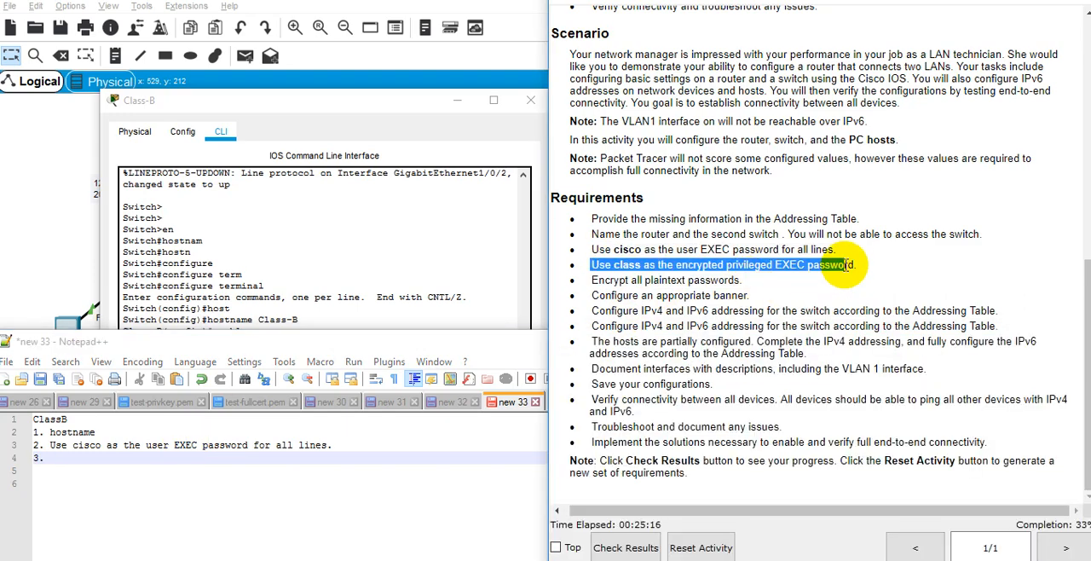
pyautogui.click(89, 460)
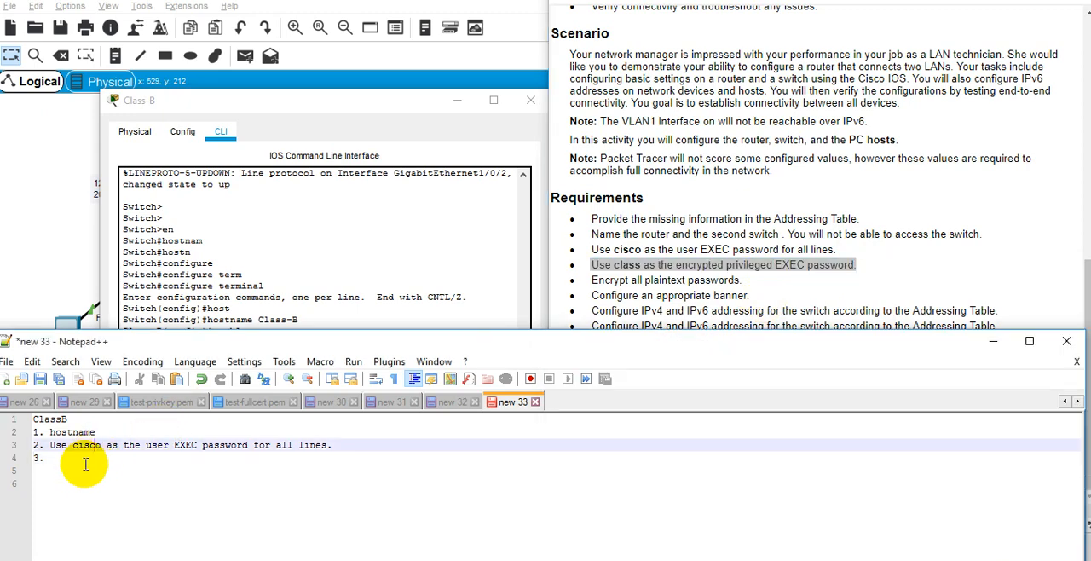
pyautogui.hotkey('ctrl', 'v')
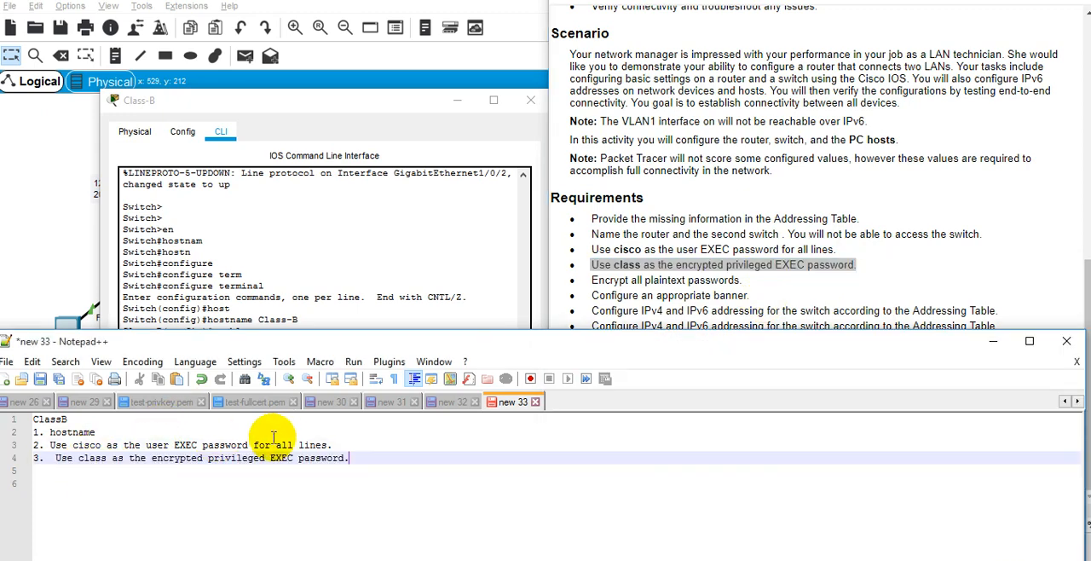
# Note the command "hostname Class-B" on an indented line under item 1.
pyautogui.click(345, 433)
pyautogui.press('Return')
pyautogui.write('hos')
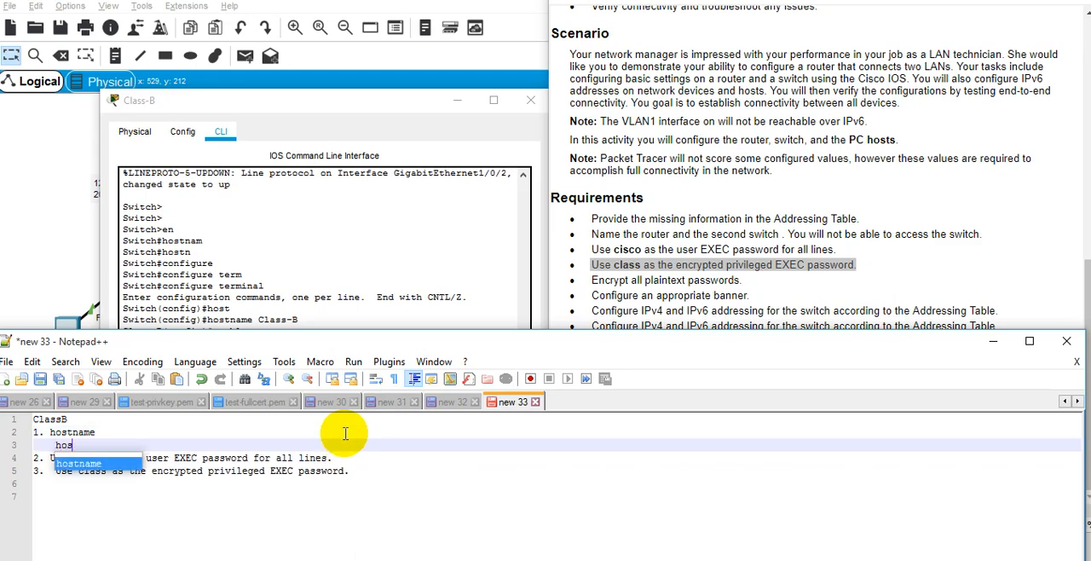
pyautogui.write('tname Class')
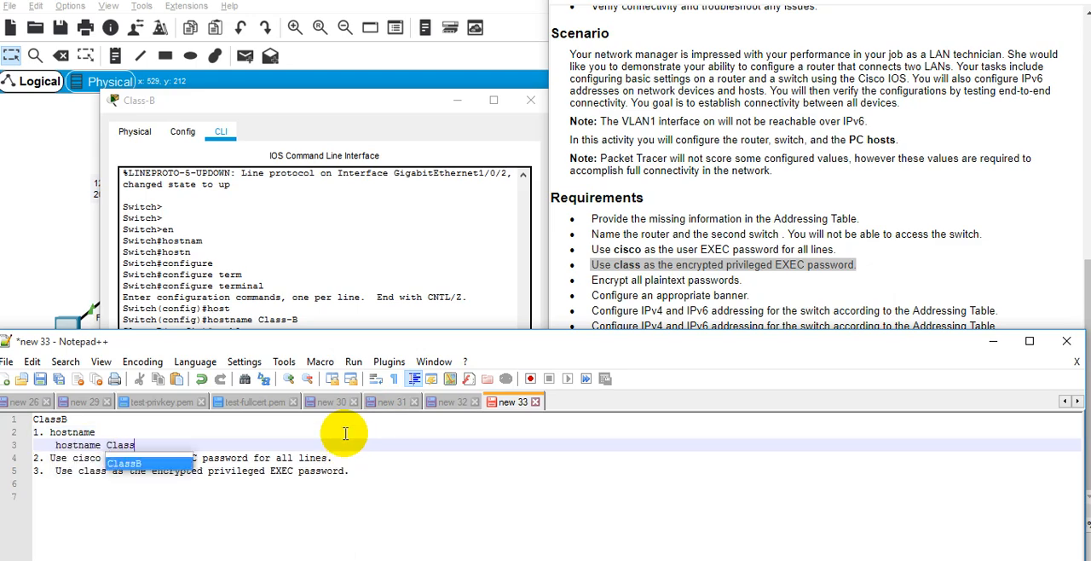
pyautogui.write('-B')
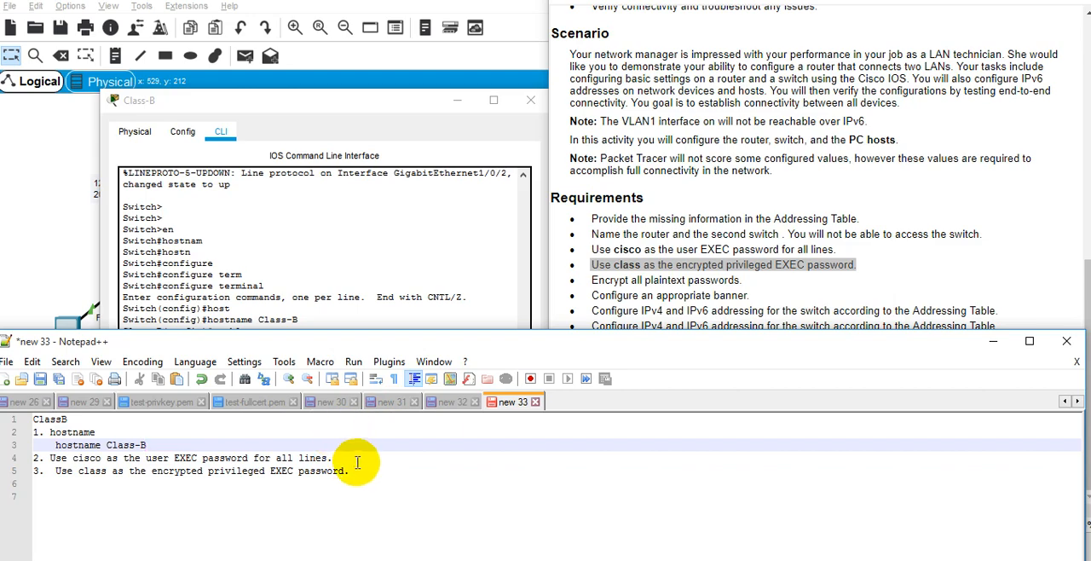
# Note the enable password command with the user EXEC password on an indented line under item 2.
pyautogui.click(358, 455)
pyautogui.press('Return')
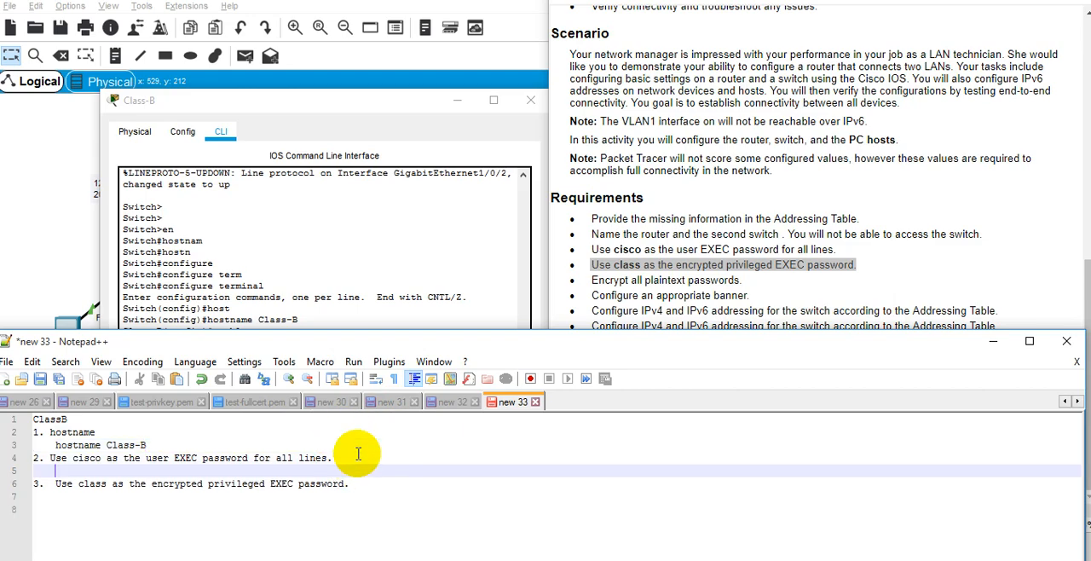
pyautogui.press('Tab')
pyautogui.write('enable passw')
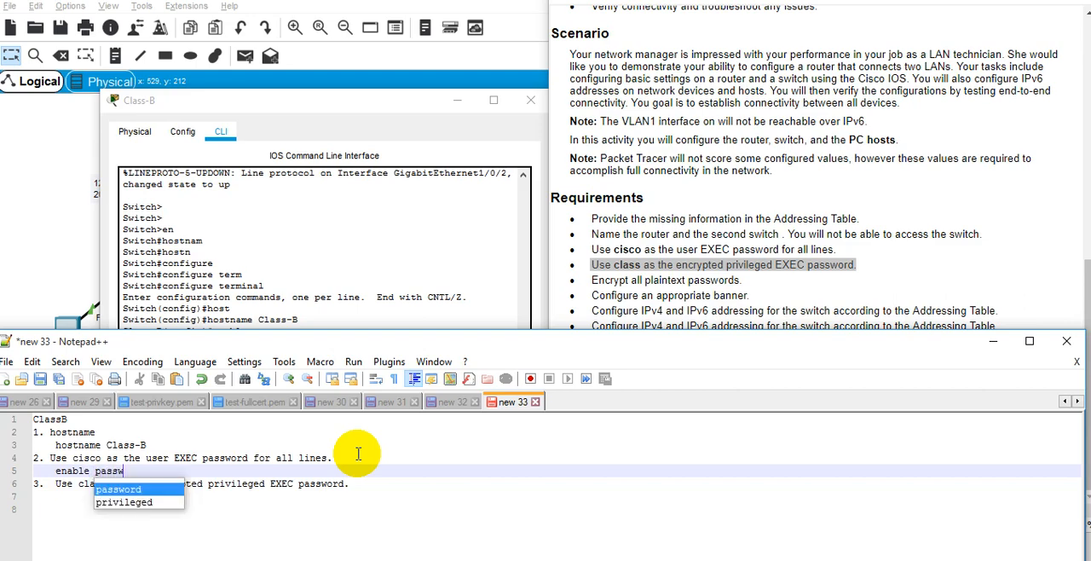
pyautogui.write('ord ')
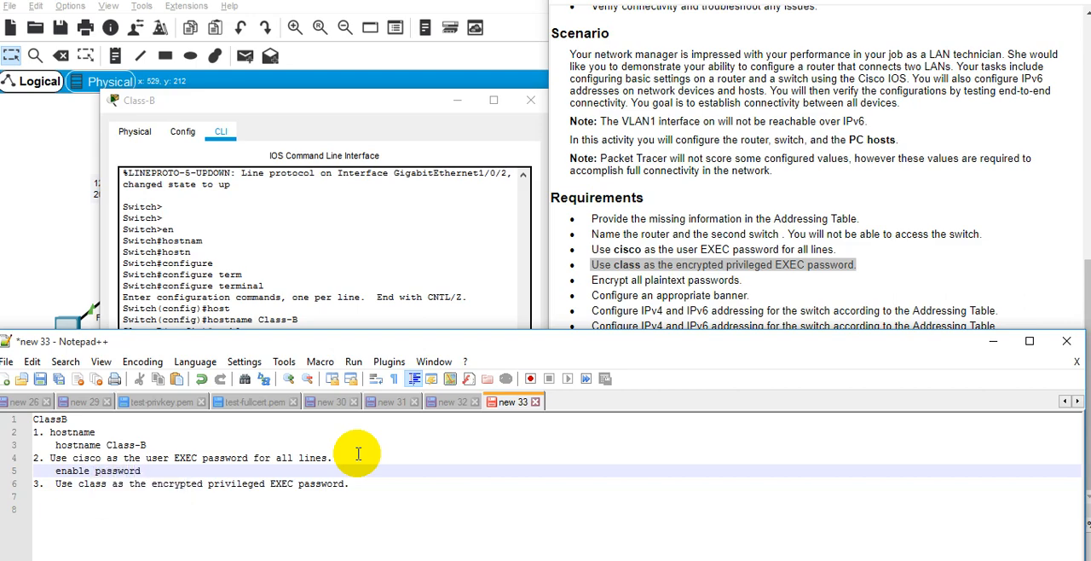
pyautogui.write('cisco')
pyautogui.press('Escape')
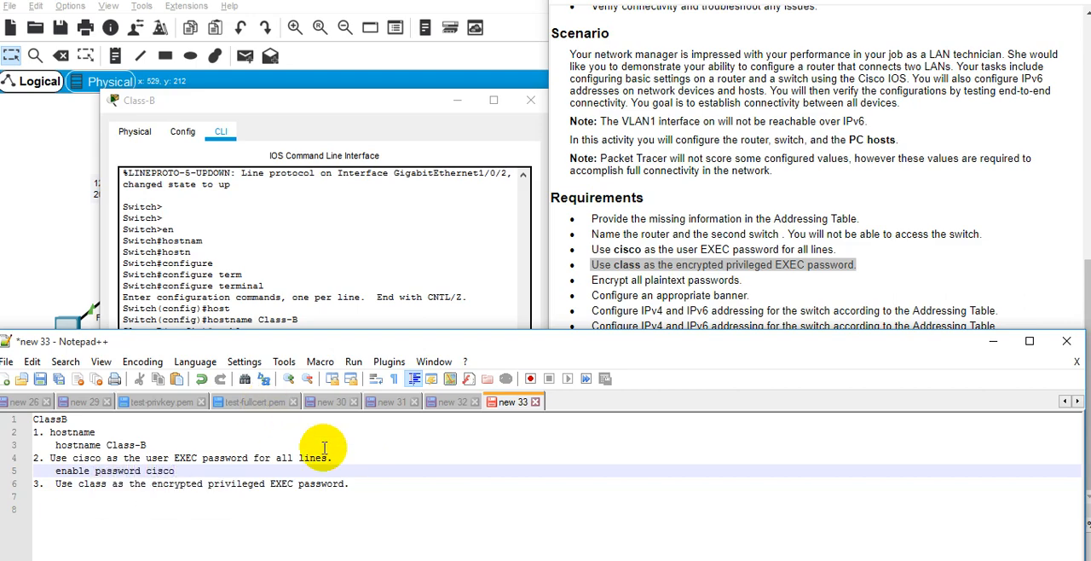
# Note the enable secret command with the privileged EXEC password under item 3 and open a new line.
pyautogui.click(352, 484)
pyautogui.press('Return')
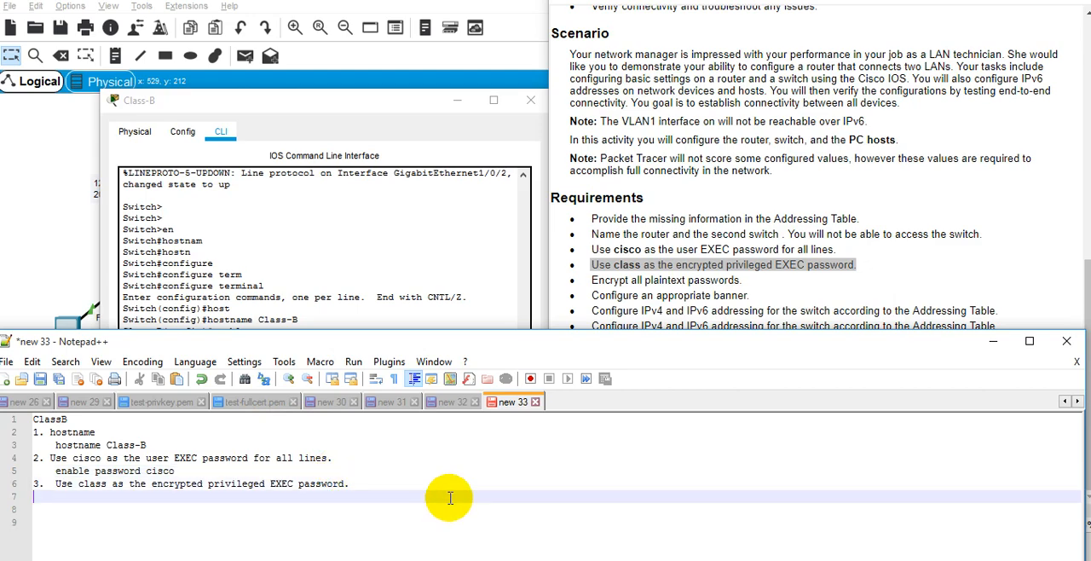
pyautogui.write('enable secret cla')
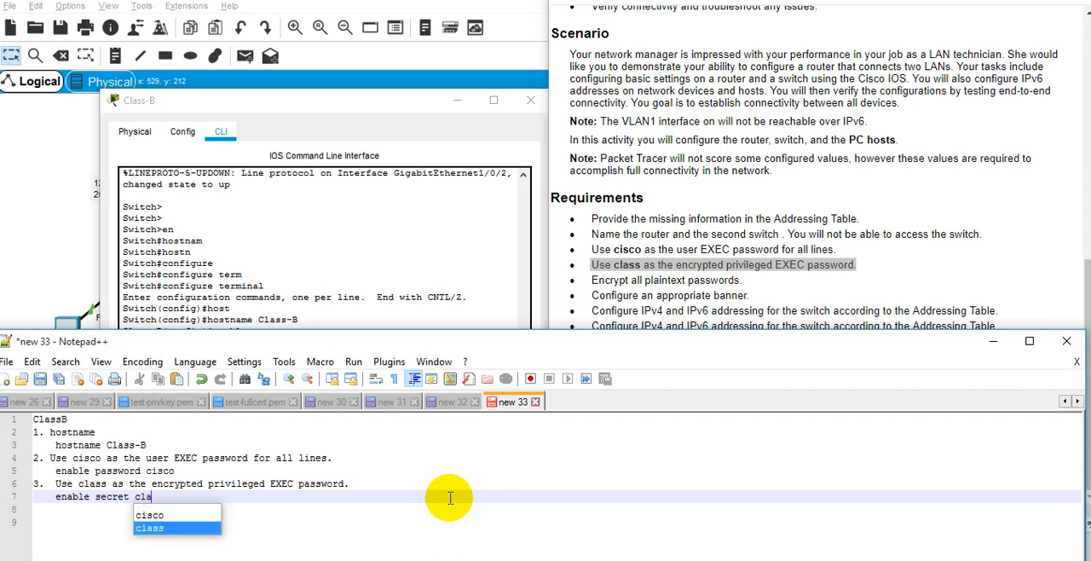
pyautogui.write('ss')
pyautogui.press('Return')
pyautogui.press('Return')
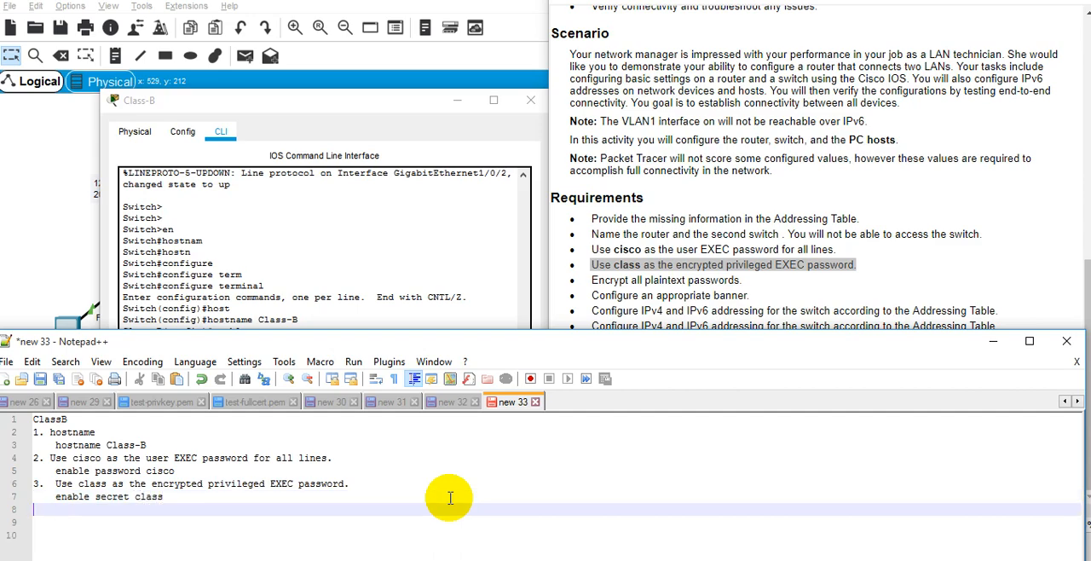
# Add the requirement "Encrypt all plaintext passwords." from the instructions as item 4 and trim the extra spacing before it.
pyautogui.hotkey('alt', 'Tab')
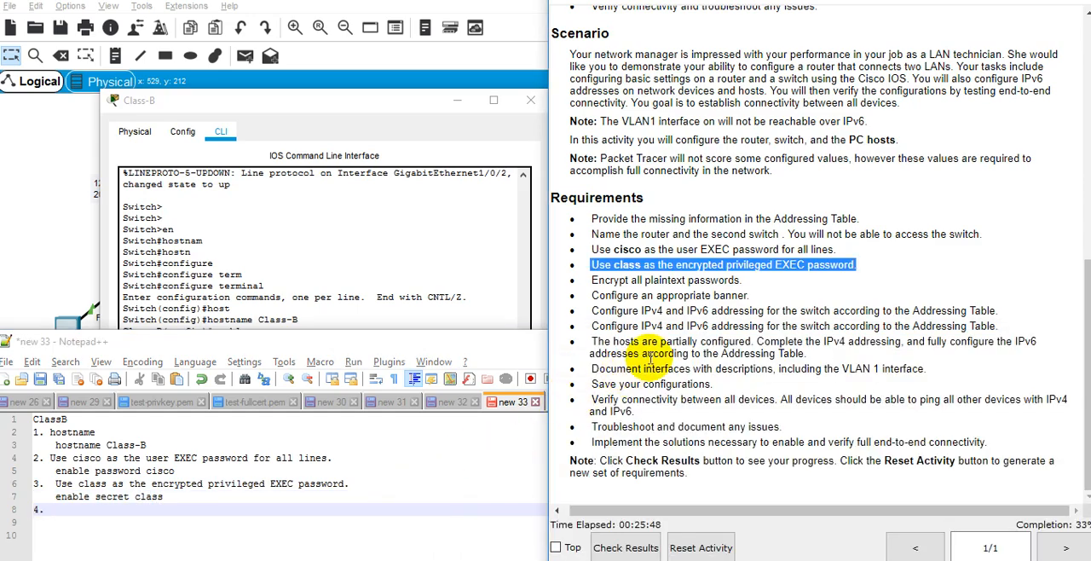
pyautogui.tripleClick(688, 282)
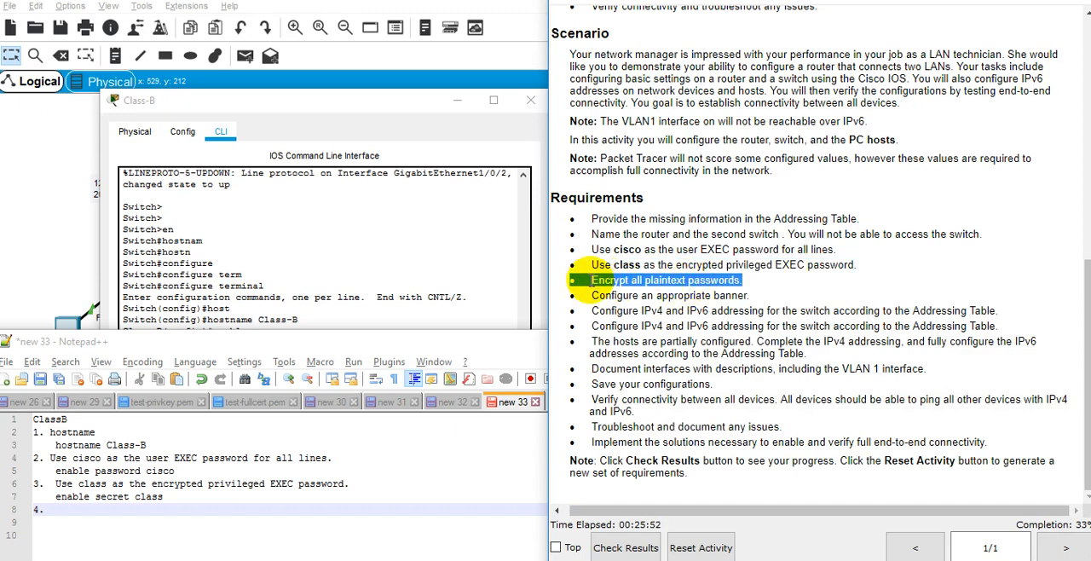
pyautogui.hotkey('ctrl', 'c')
pyautogui.click(82, 510)
pyautogui.hotkey('ctrl', 'v')
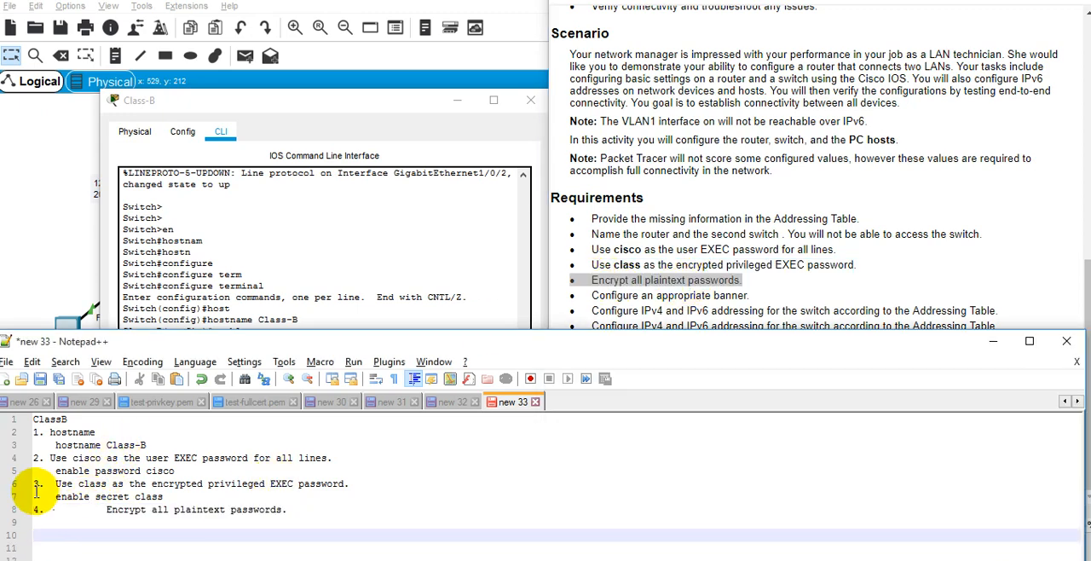
pyautogui.click(109, 509)
pyautogui.press('BackSpace')
pyautogui.press('BackSpace')
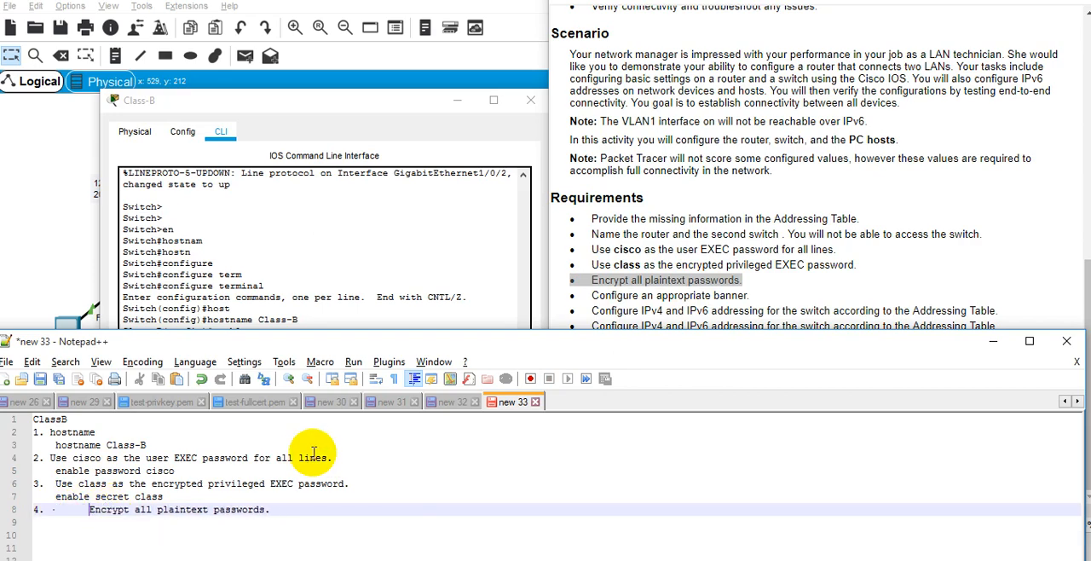
pyautogui.press('BackSpace')
pyautogui.press('BackSpace')
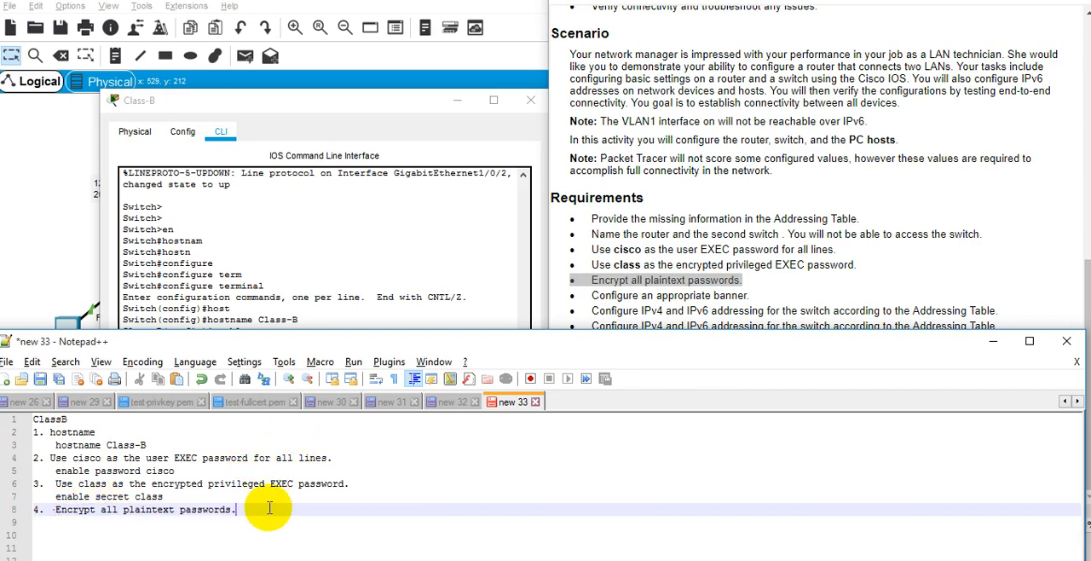
# Copy the command "service password-encryption" from the Class-B command line into the notes, indented under item 4.
pyautogui.click(402, 236)
pyautogui.moveTo(213, 432); pyautogui.dragTo(369, 432)
pyautogui.rightClick(370, 431)
pyautogui.click(390, 438)
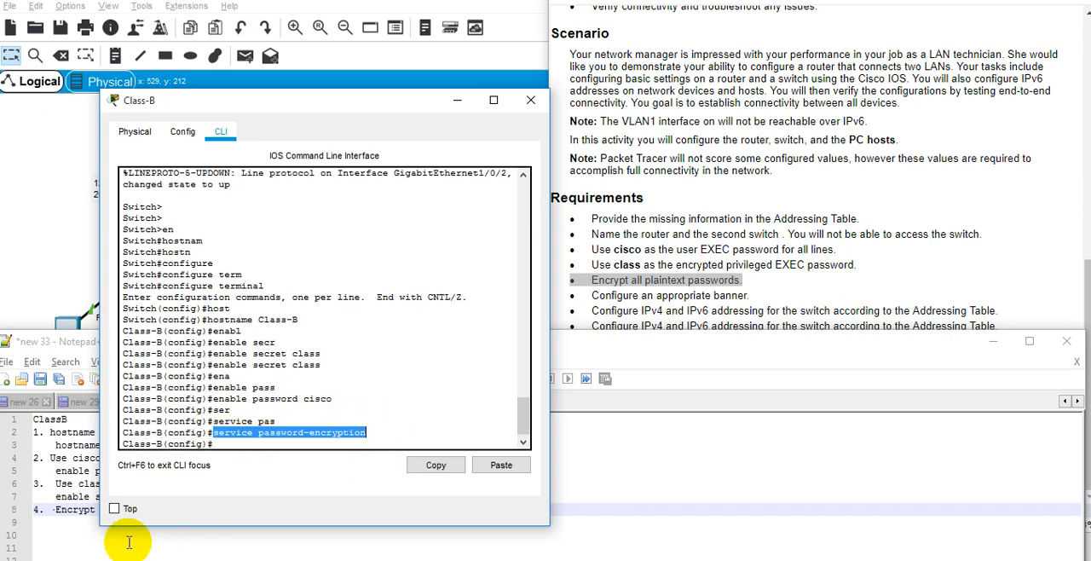
pyautogui.click(80, 504)
pyautogui.click(85, 522)
pyautogui.press('Tab')
pyautogui.hotkey('ctrl', 'v')
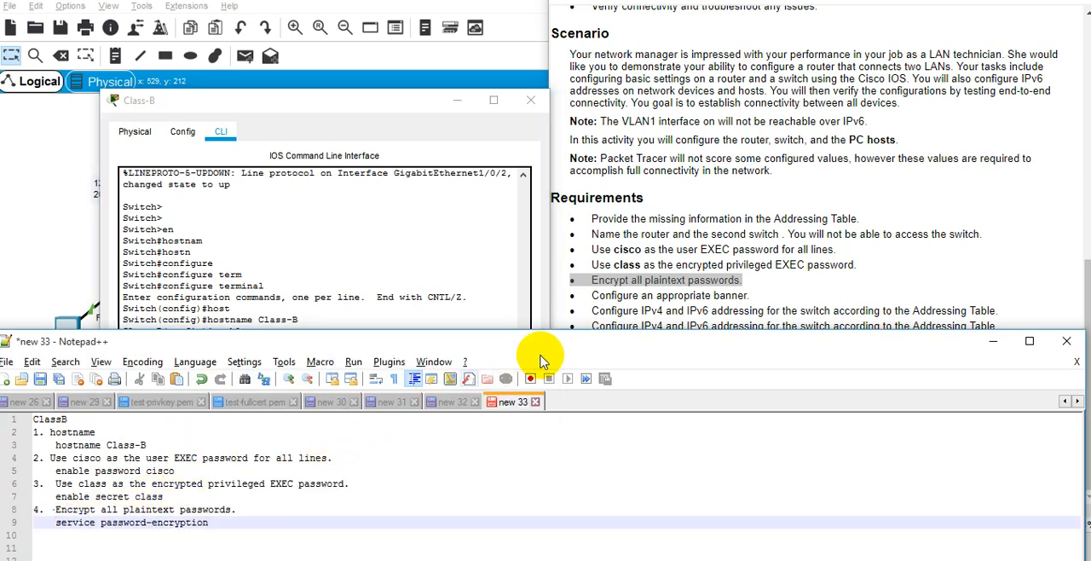
# Set the message-of-the-day banner on the Class-B switch to "Authorized Access Device", following the banner requirement in the instructions.
pyautogui.click(673, 279)
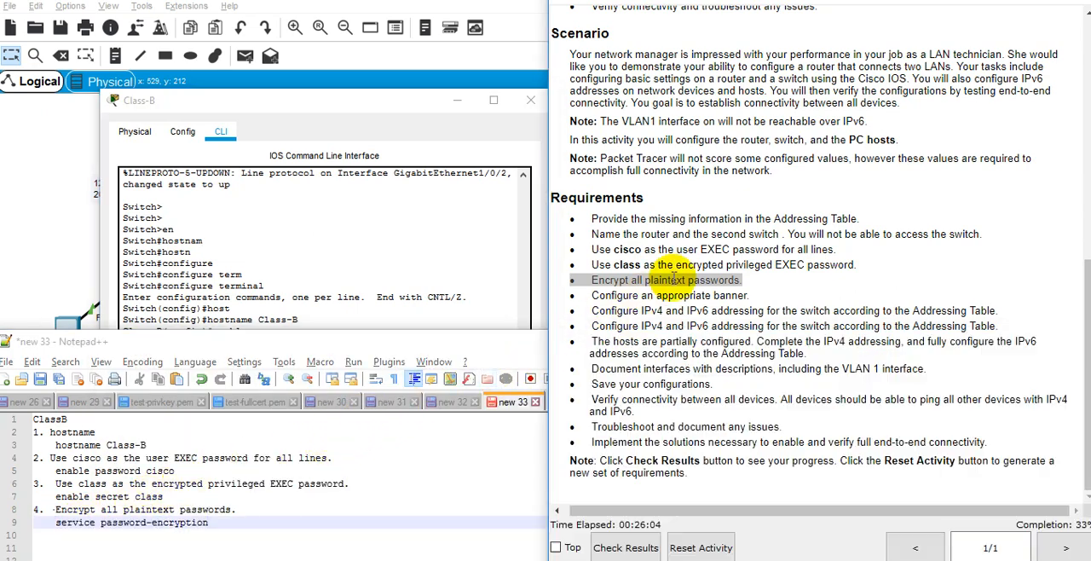
pyautogui.click(503, 280)
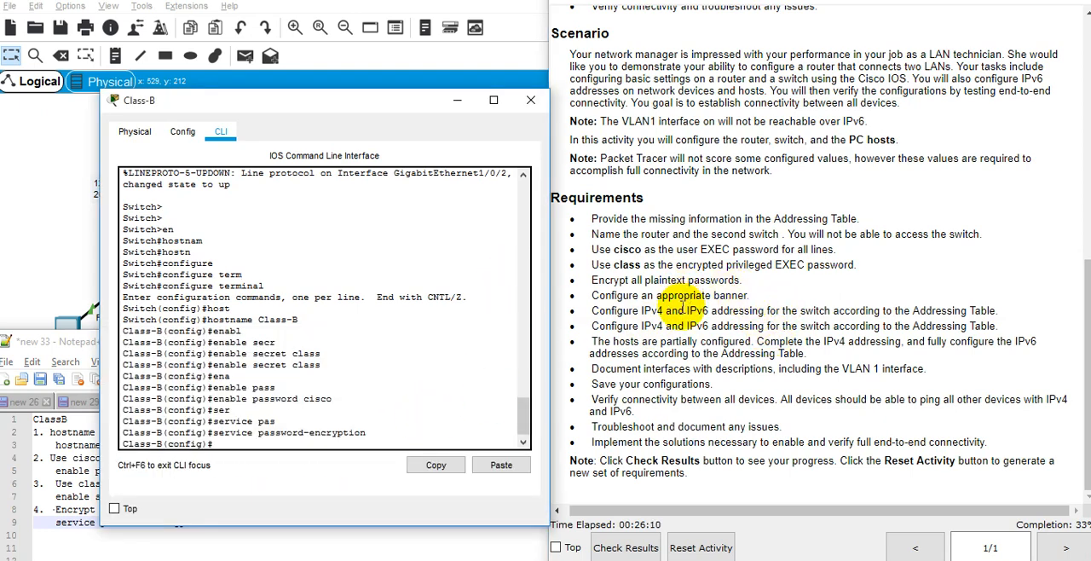
pyautogui.tripleClick(680, 294)
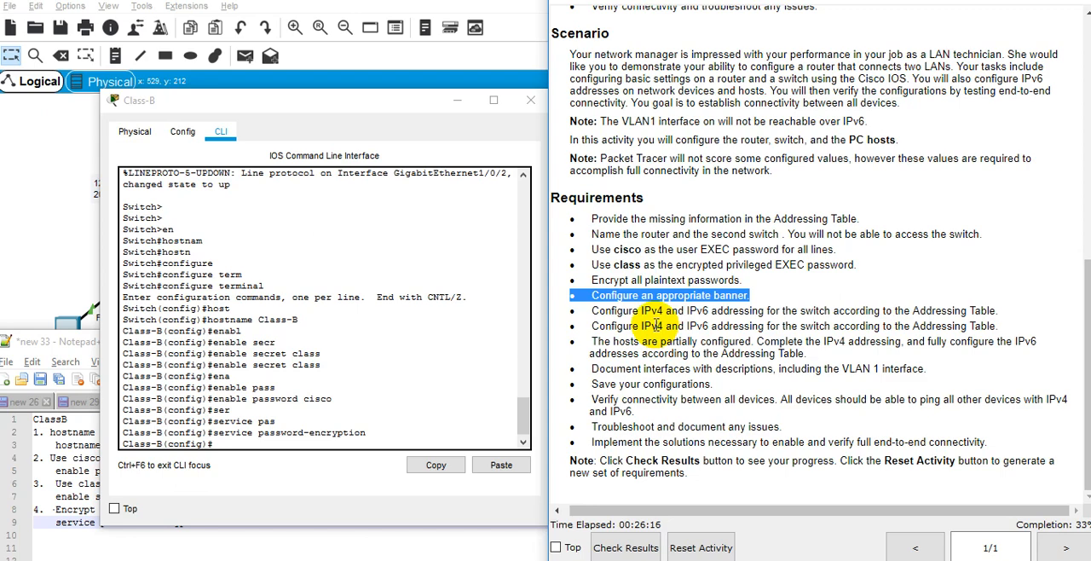
pyautogui.click(414, 397)
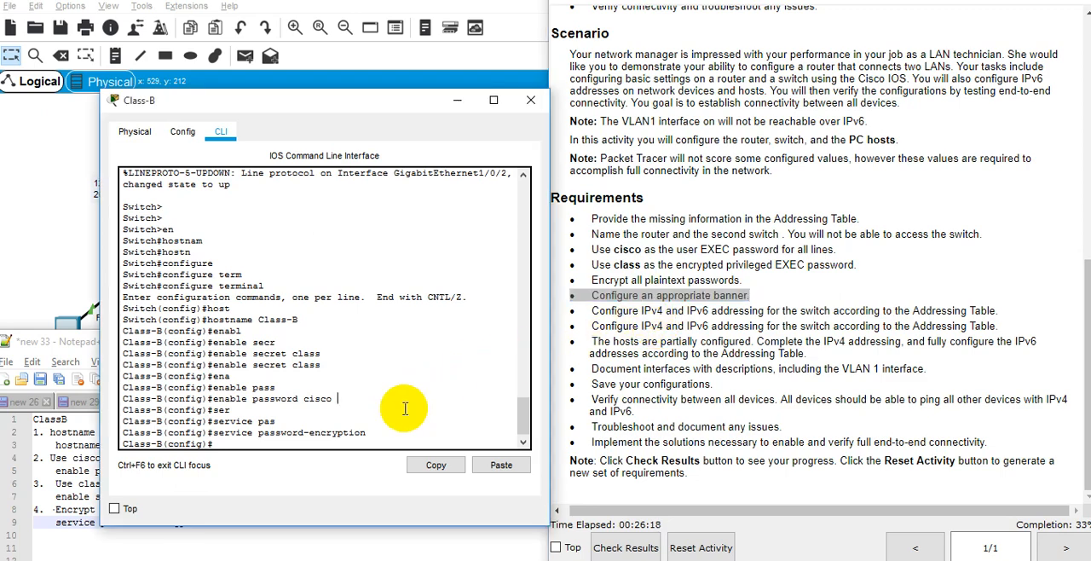
pyautogui.write('bann')
pyautogui.press('Tab')
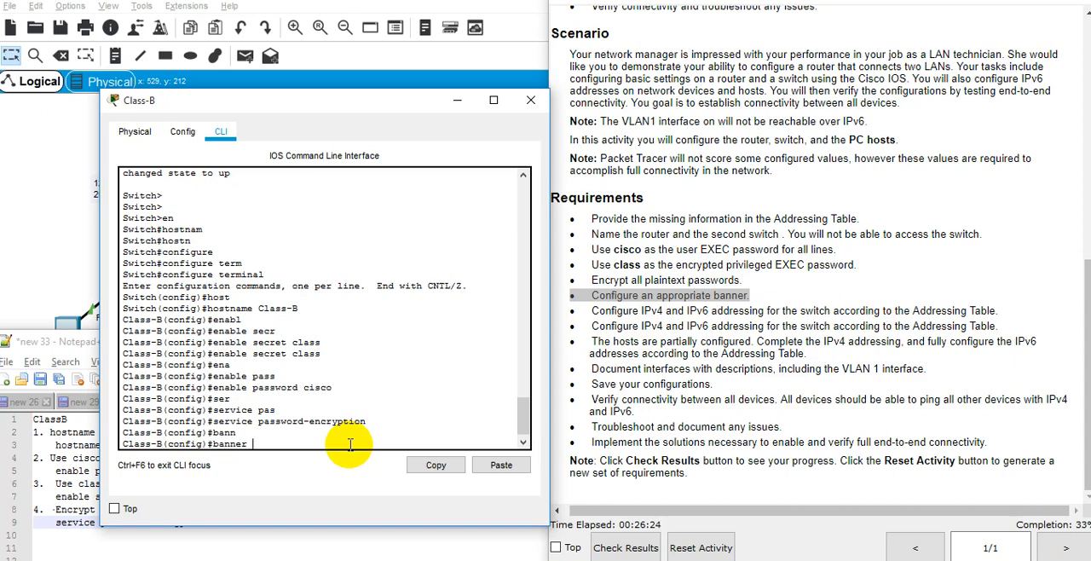
pyautogui.write('mo')
pyautogui.press('Tab')
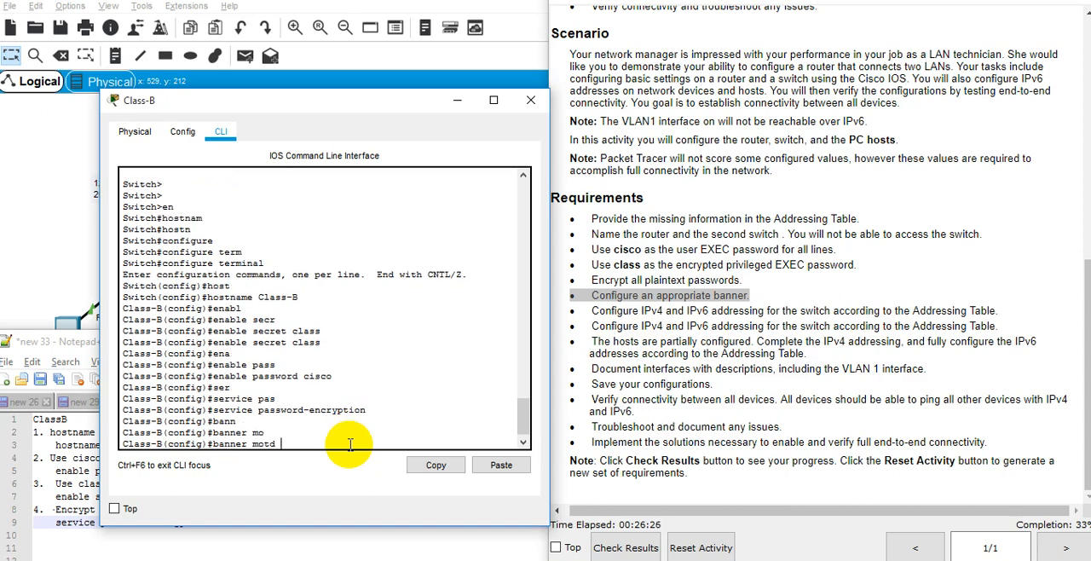
pyautogui.write('"Aut"horizied')
pyautogui.press('BackSpace')
pyautogui.press('BackSpace')
pyautogui.press('BackSpace')
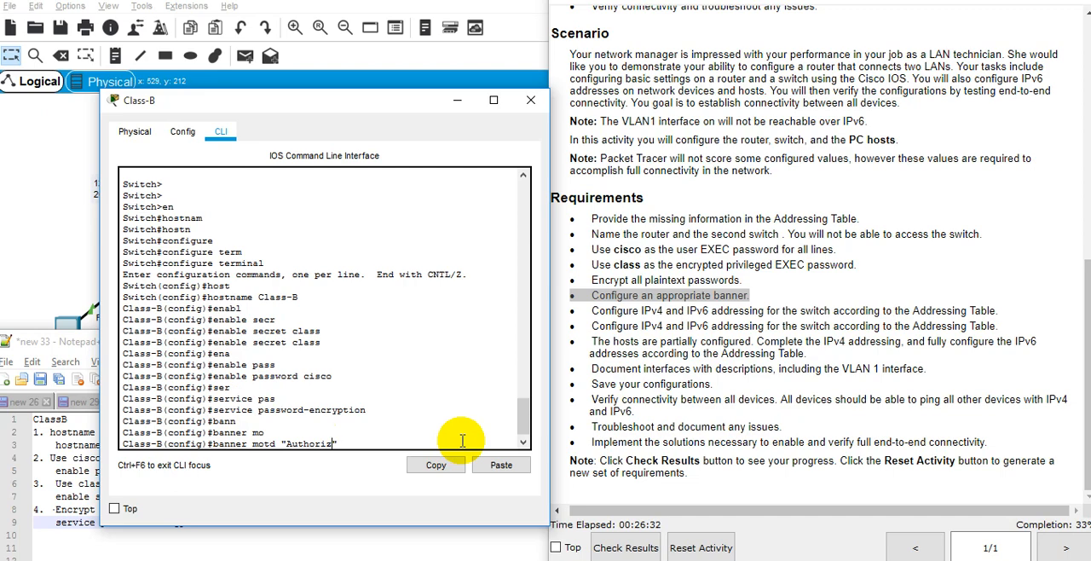
pyautogui.write('ed Access Device')
pyautogui.press('Return')
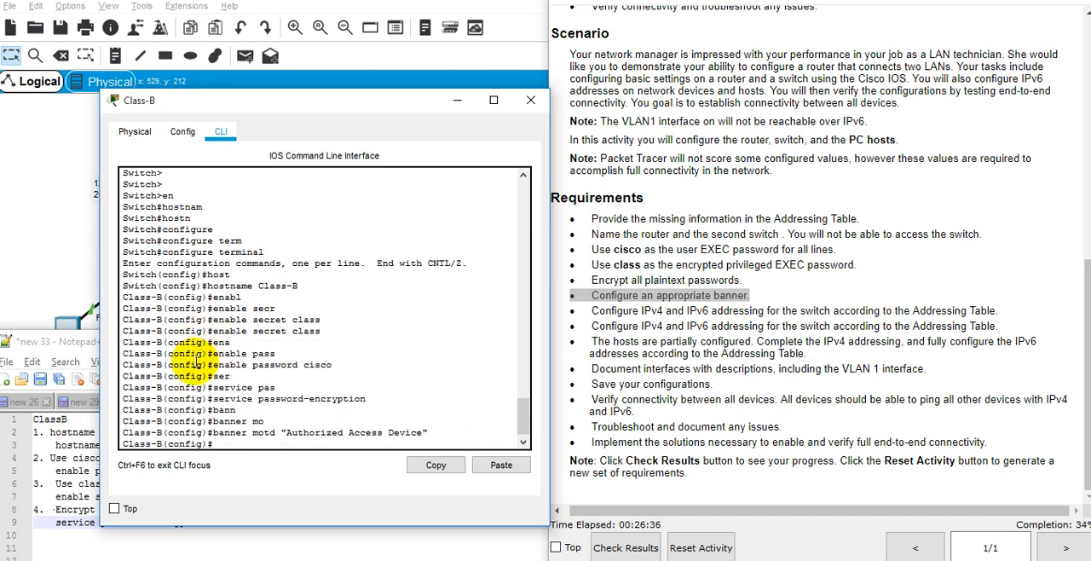
# Start item 5 in the notes and copy the command banner motd "Authorized Access Device" from the Class-B command line beneath it, indented.
pyautogui.moveTo(213, 433); pyautogui.dragTo(428, 432)
pyautogui.click(435, 464)
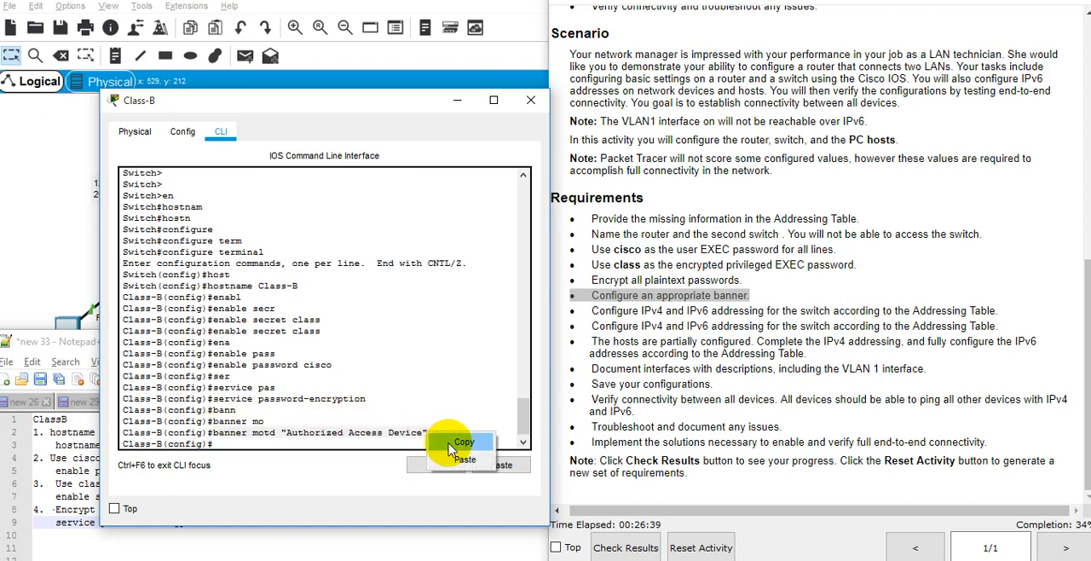
pyautogui.click(162, 548)
pyautogui.click(215, 524)
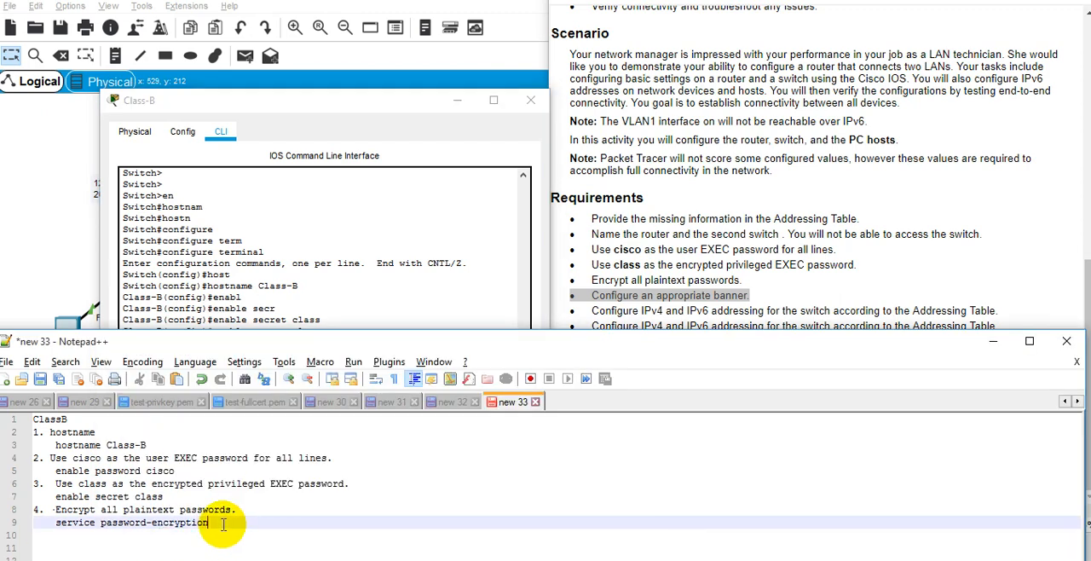
pyautogui.press('Return')
pyautogui.write('5.')
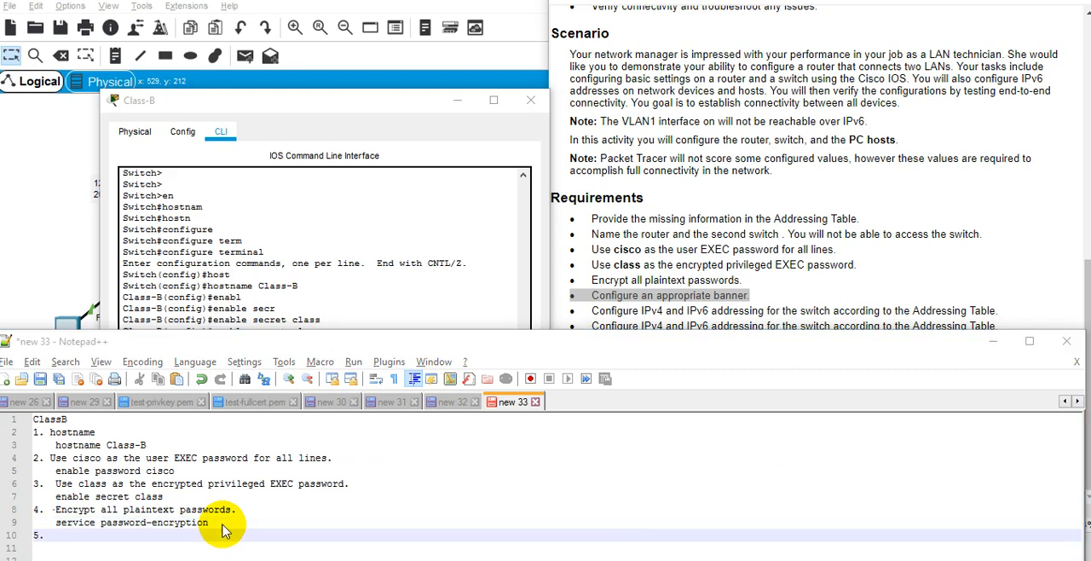
pyautogui.hotkey('alt', 'Tab')
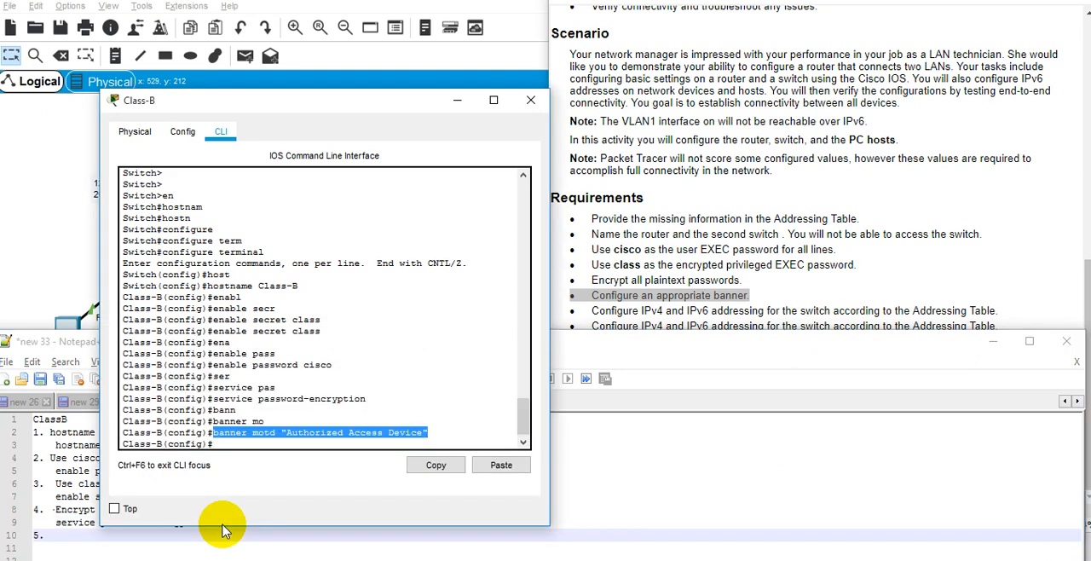
pyautogui.click(222, 530)
pyautogui.press('Return')
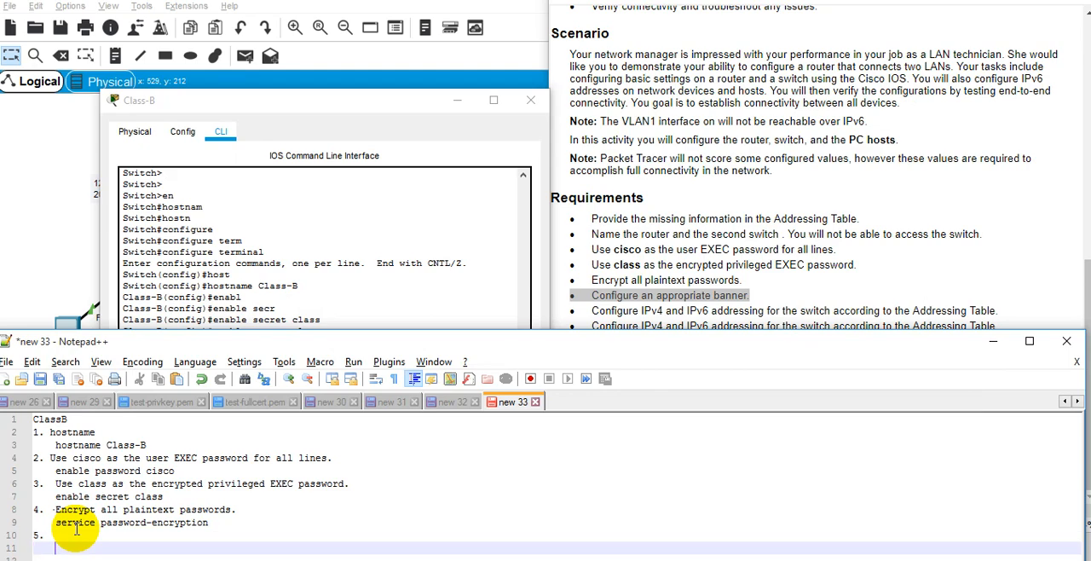
pyautogui.hotkey('ctrl', 'v')
# Copy the requirement "Configure an appropriate banner." from the instructions into item 5 of the notes and start item 6 below the banner command.
pyautogui.hotkey('alt', 'Tab')
pyautogui.click(667, 308)
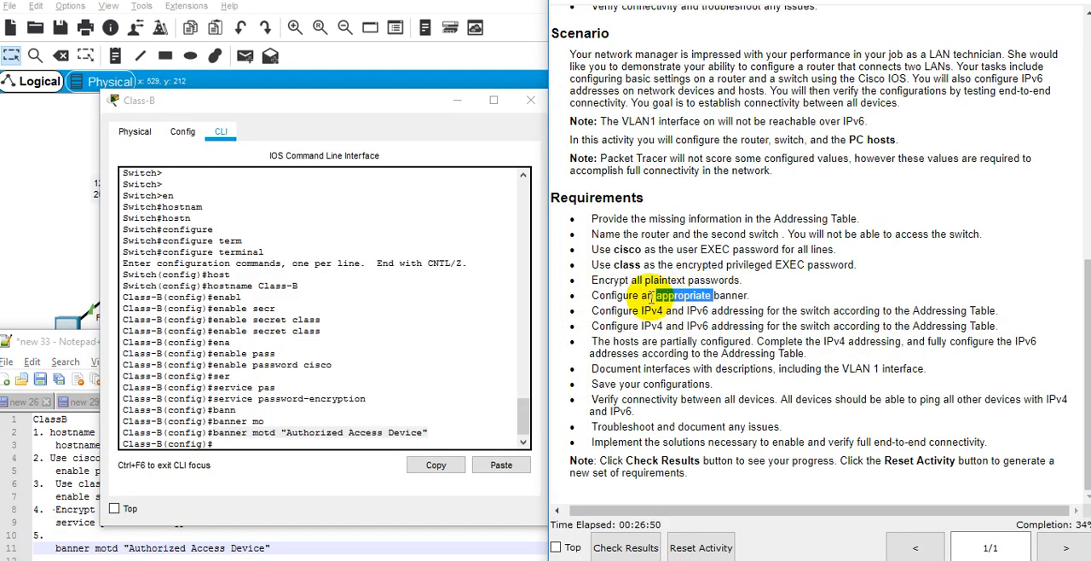
pyautogui.moveTo(592, 295); pyautogui.dragTo(750, 295)
pyautogui.hotkey('ctrl', 'c')
pyautogui.click(68, 535)
pyautogui.hotkey('ctrl', 'v')
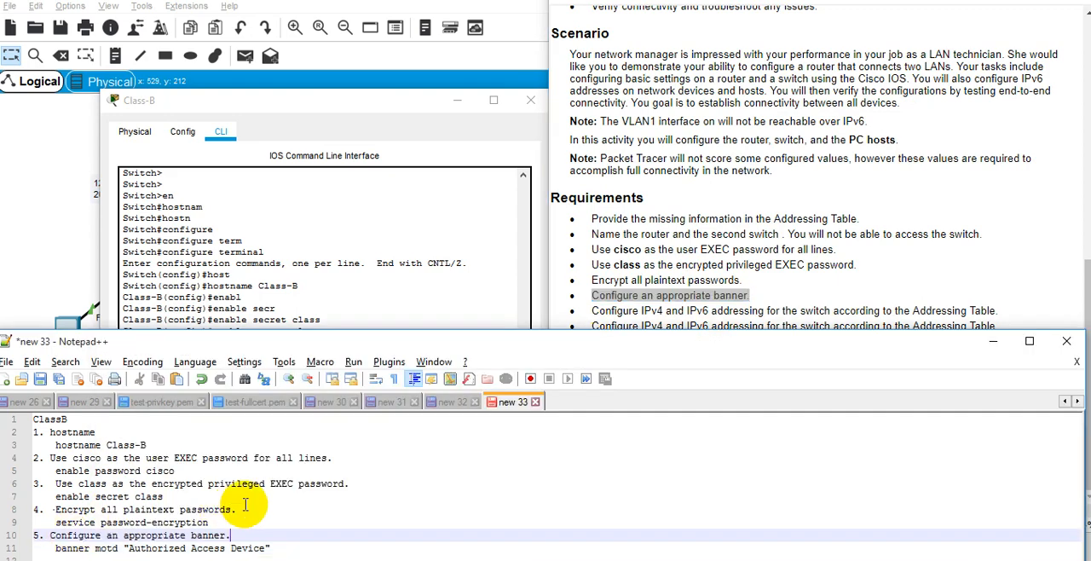
pyautogui.click(309, 547)
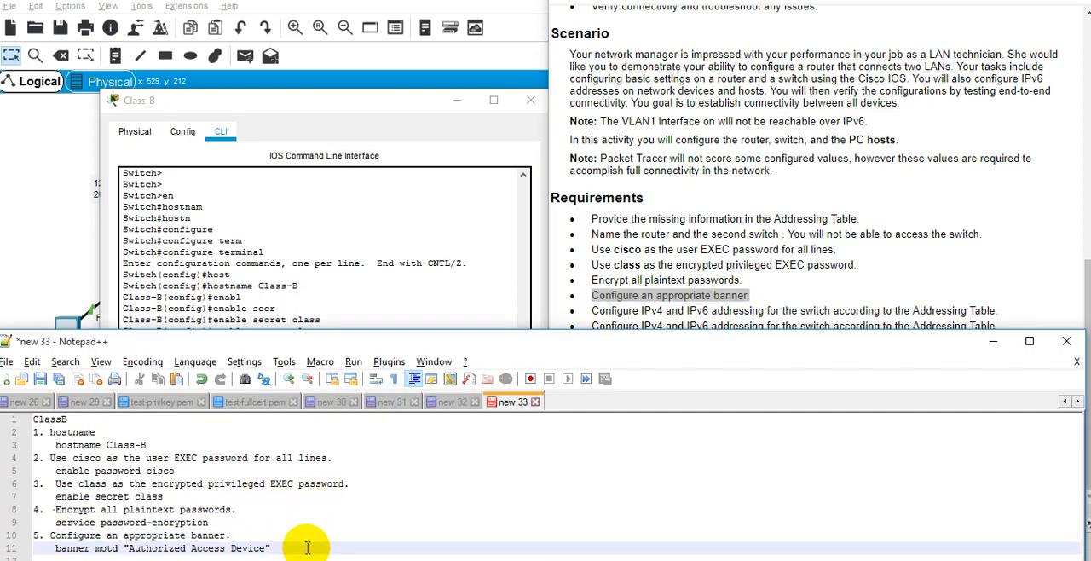
pyautogui.press('Return')
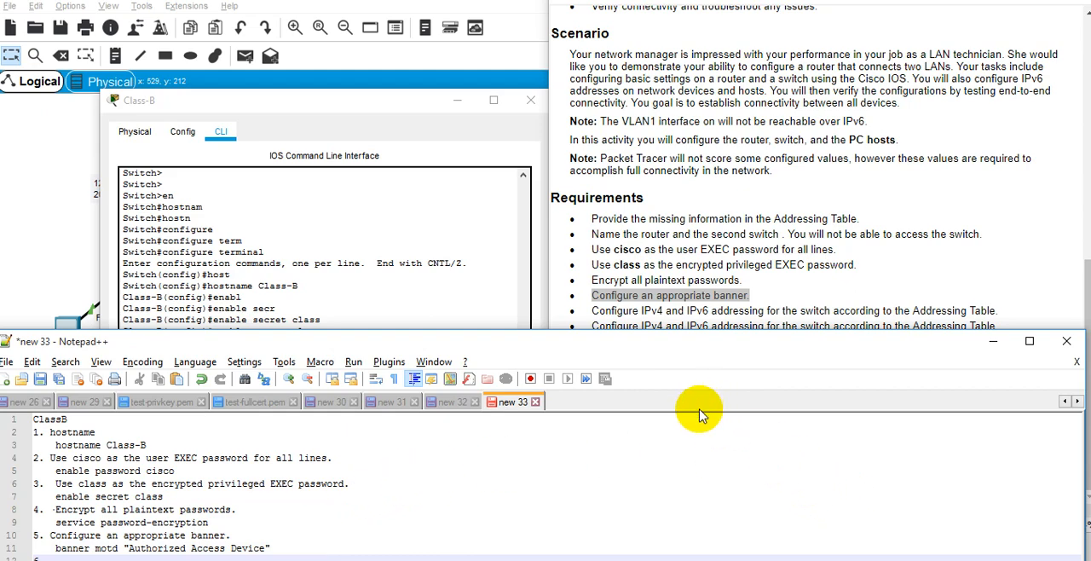
# Move the Class-B window up to uncover more of the notes and read the switch's IPv4 and IPv6 addressing requirement.
pyautogui.click(392, 249)
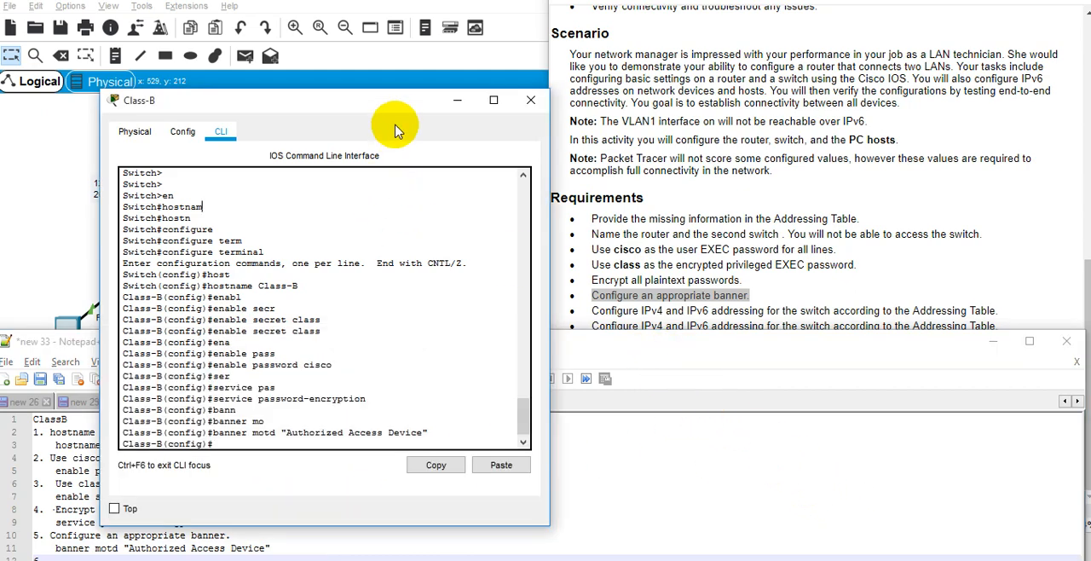
pyautogui.moveTo(394, 102); pyautogui.dragTo(388, 9)
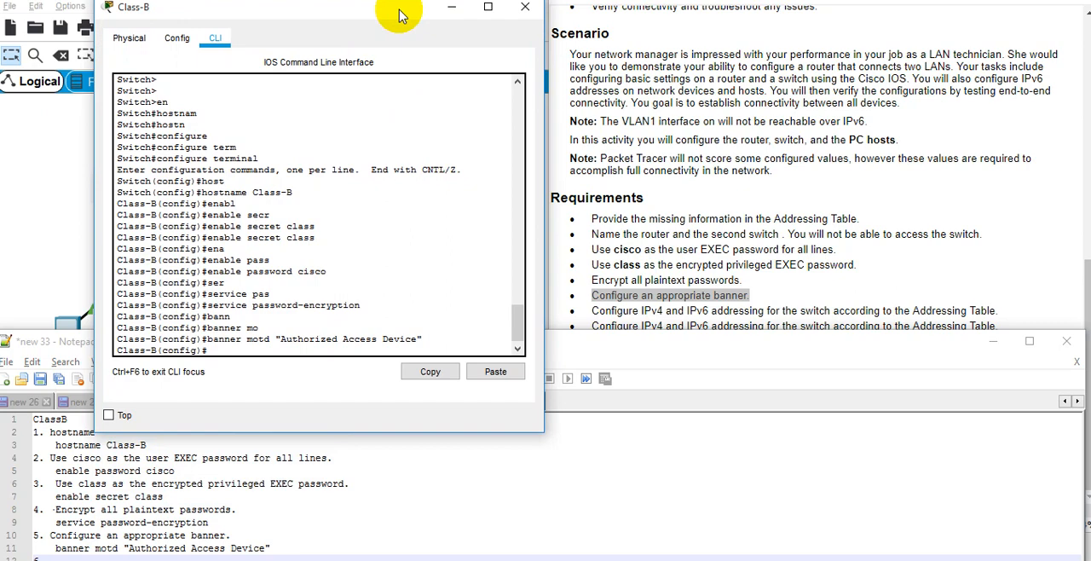
pyautogui.click(938, 198)
pyautogui.doubleClick(733, 326)
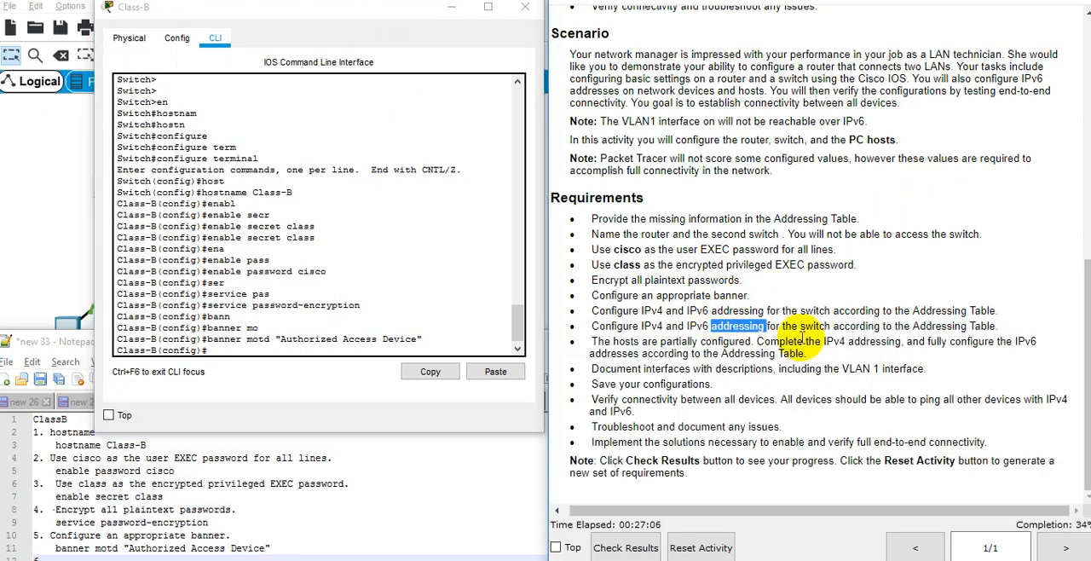
pyautogui.doubleClick(674, 311)
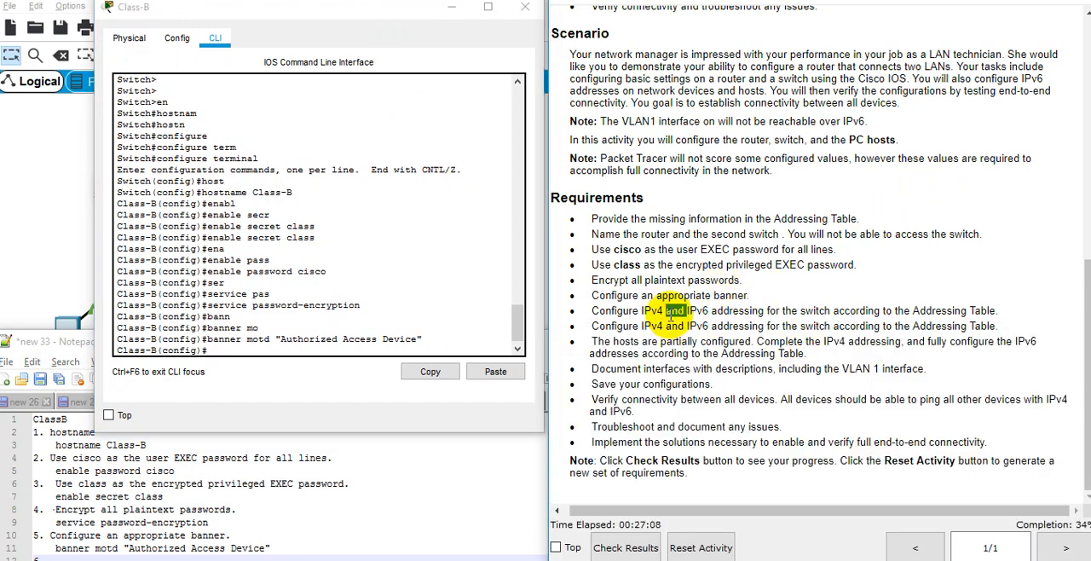
pyautogui.tripleClick(745, 313)
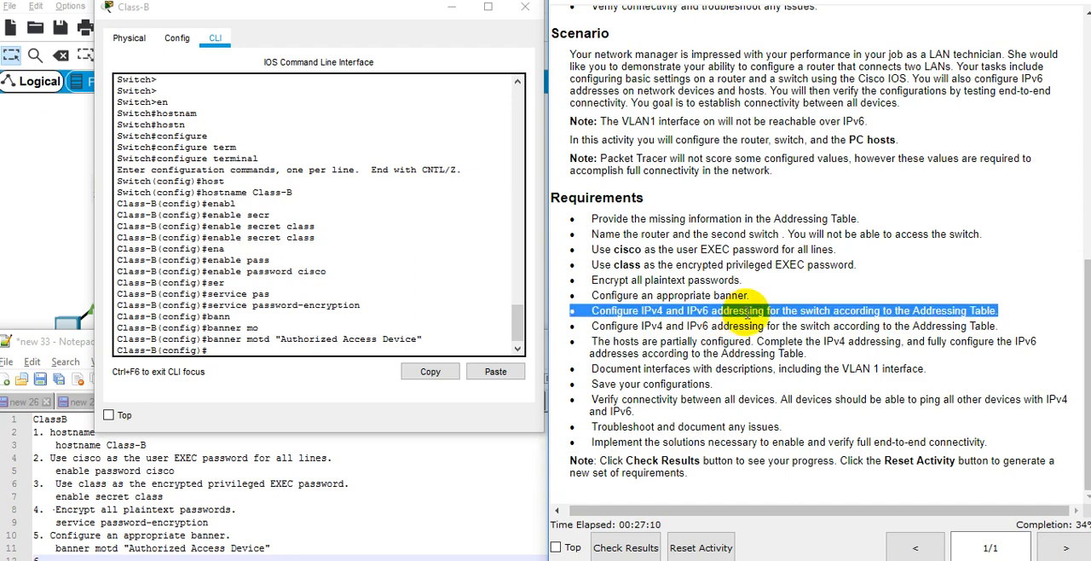
pyautogui.doubleClick(901, 312)
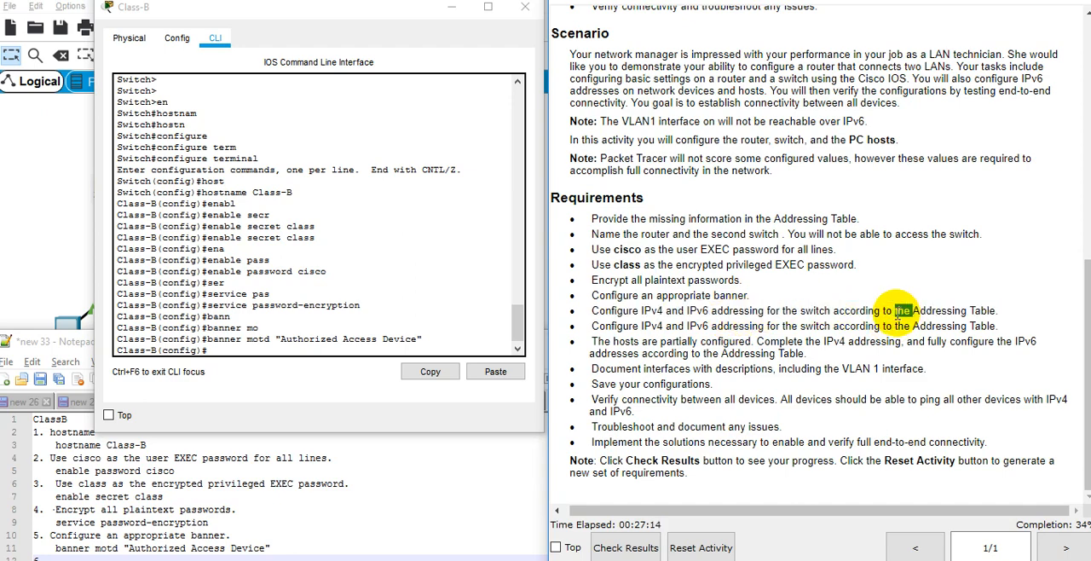
# Enter interface configuration mode for VLAN 1 on the Class-B switch.
pyautogui.click(400, 326)
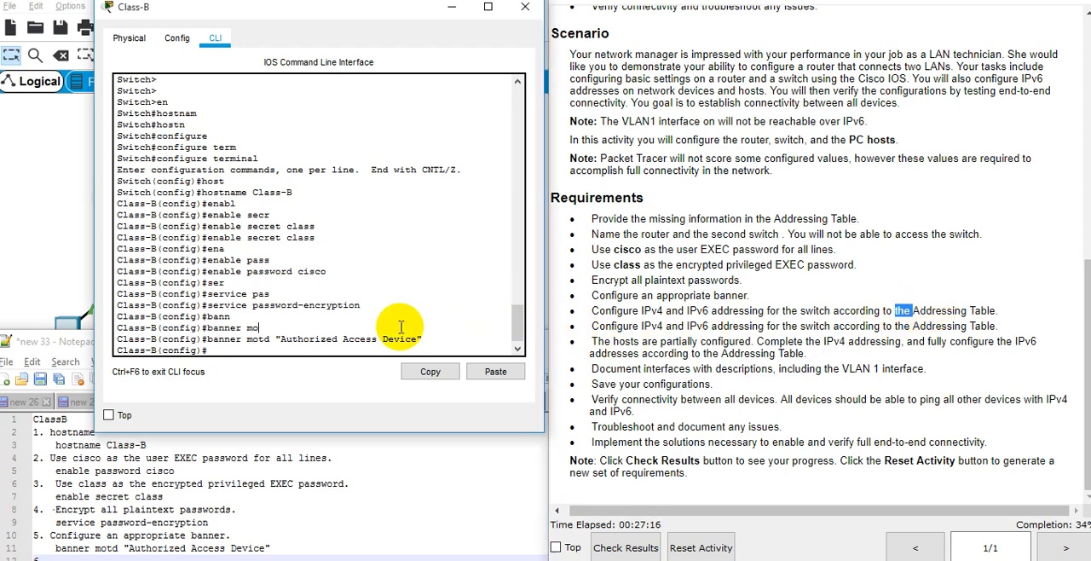
pyautogui.write('inter')
pyautogui.press('Tab')
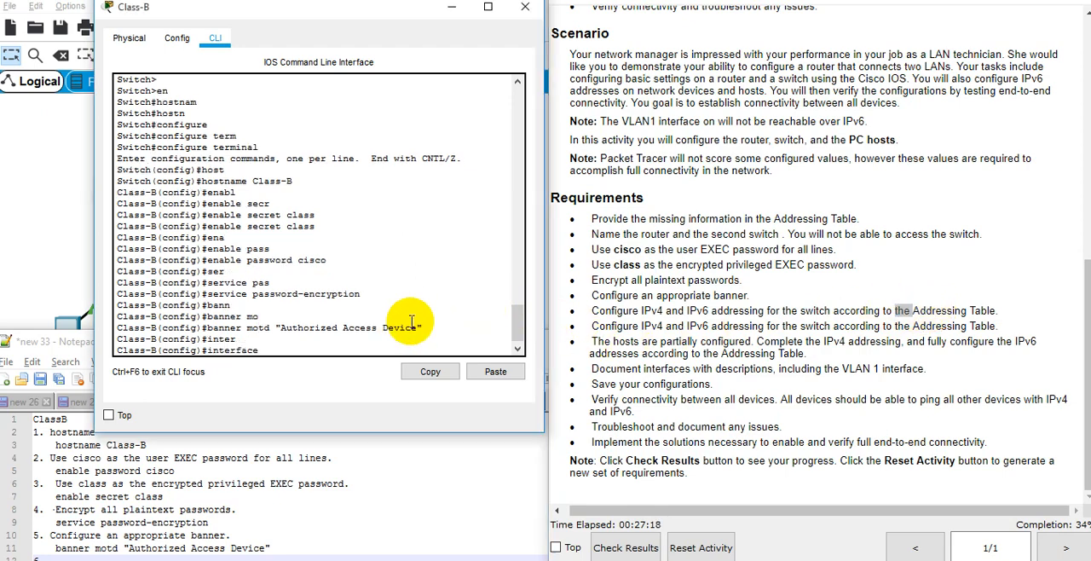
pyautogui.write('vlan')
pyautogui.press('Tab')
pyautogui.write('1')
pyautogui.press('Return')
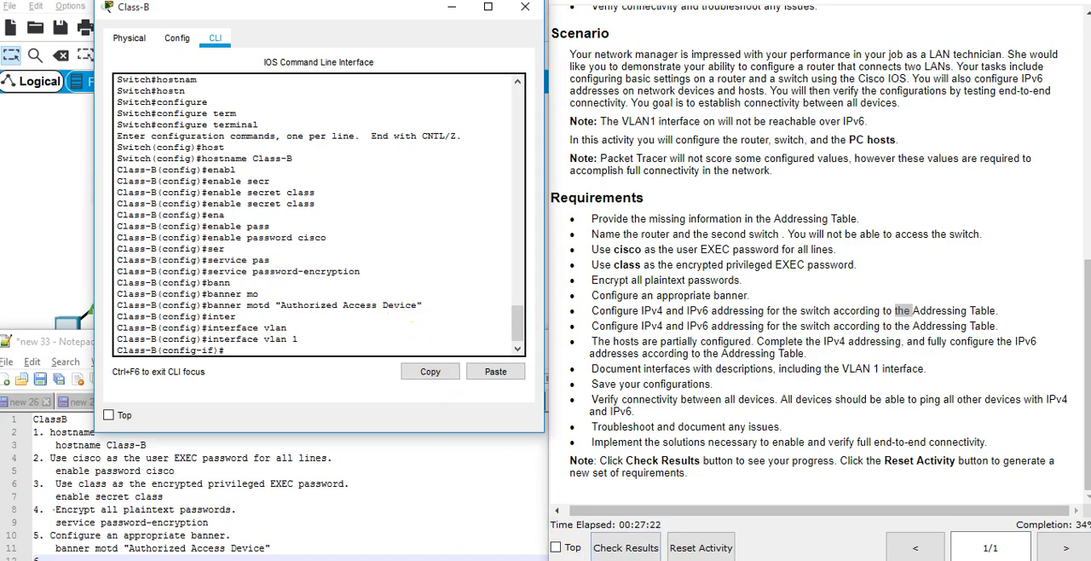
# Look up Class B in the Excel addressing table and assign 128.107.30.5 with mask 255.255.255.0 to the switch's VLAN 1 interface.
pyautogui.click(658, 535)
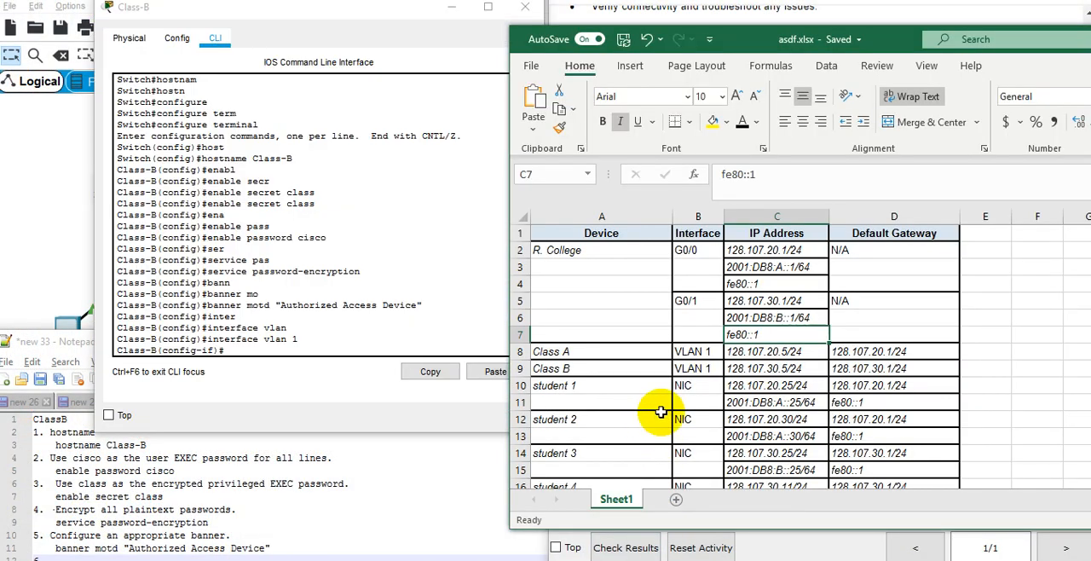
pyautogui.click(765, 351)
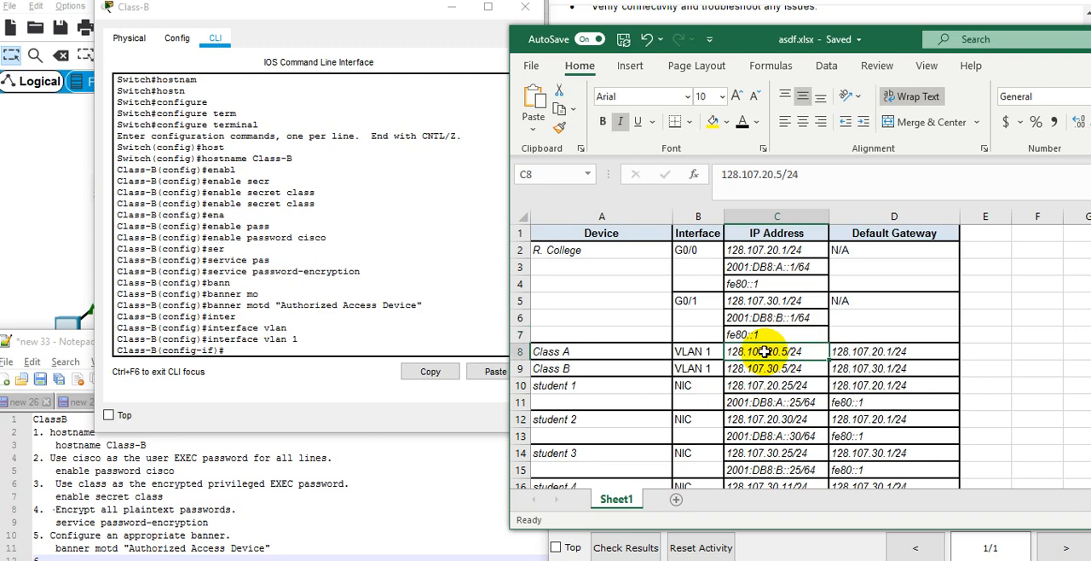
pyautogui.click(741, 369)
pyautogui.click(442, 326)
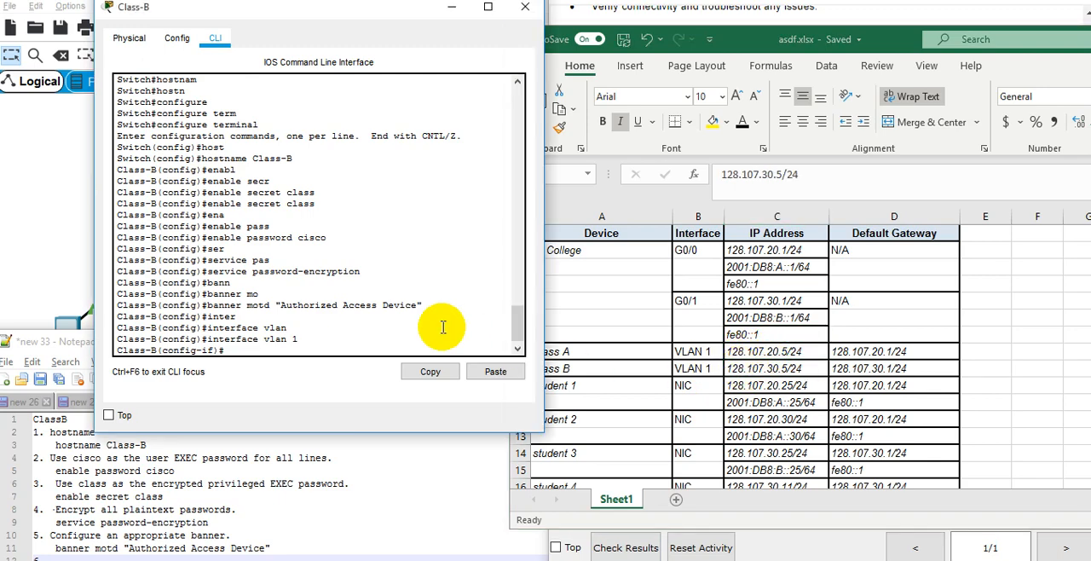
pyautogui.write('ip add')
pyautogui.press('Tab')
pyautogui.write('128.10')
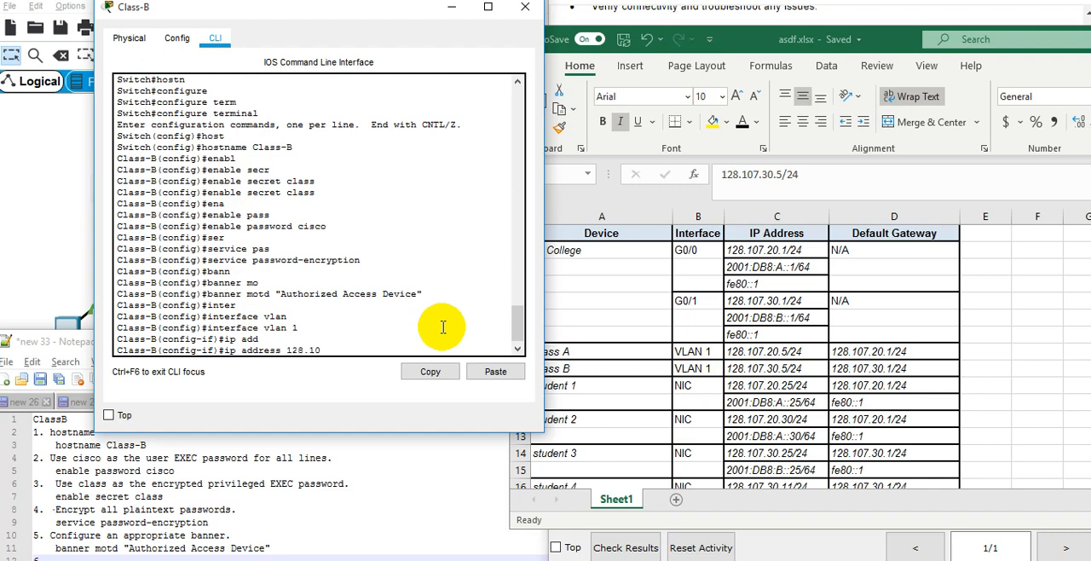
pyautogui.write('7.30.5 255.255.255.0')
pyautogui.press('Return')
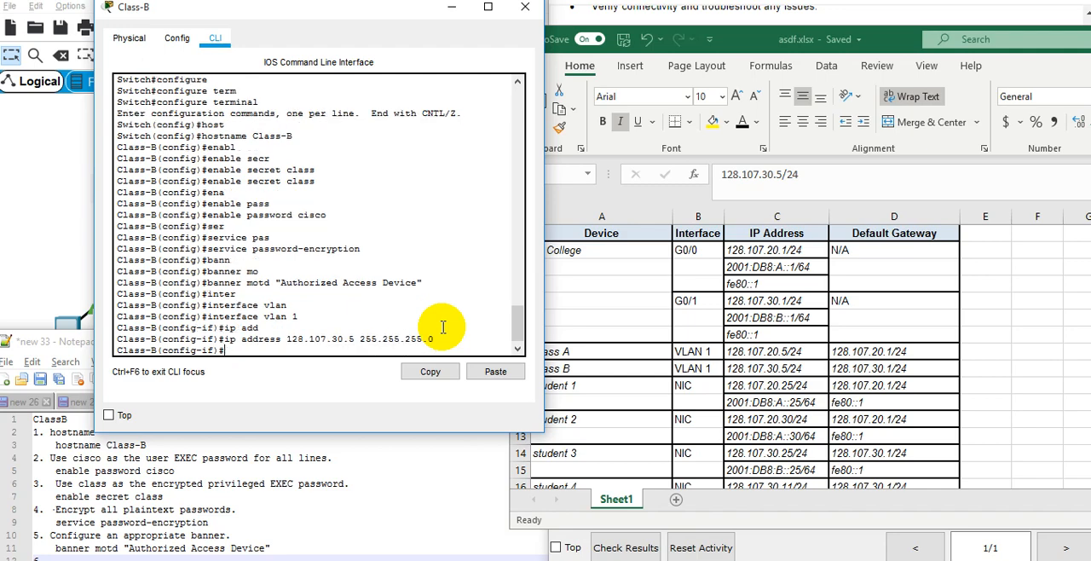
# Enable the VLAN 1 interface with the abbreviated command "no sh" and exit to global configuration mode.
pyautogui.write('no sh')
pyautogui.press('Return')
pyautogui.press('Return')
pyautogui.press('Return')
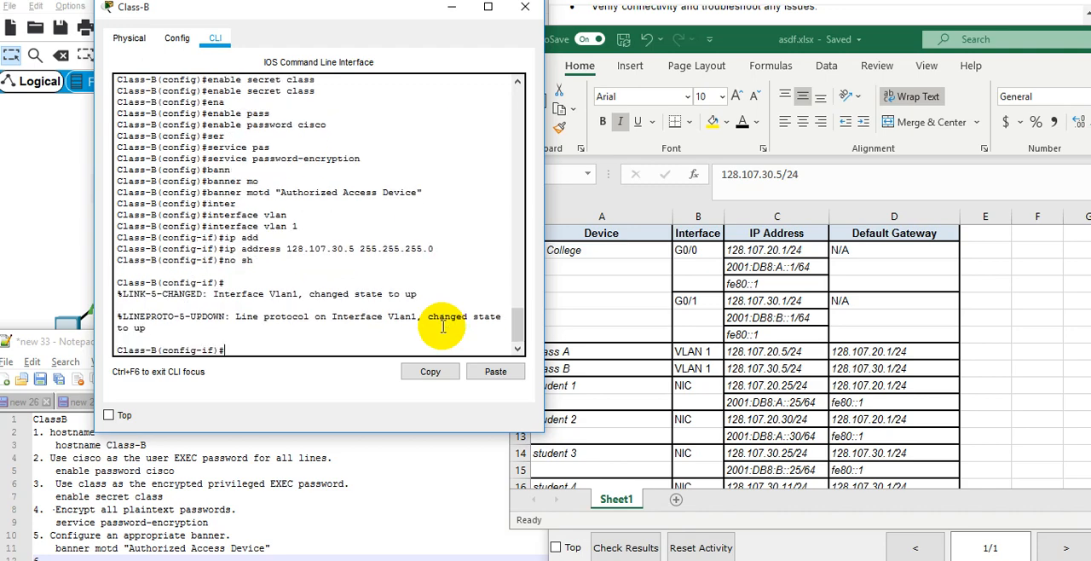
pyautogui.write('exit')
pyautogui.press('Return')
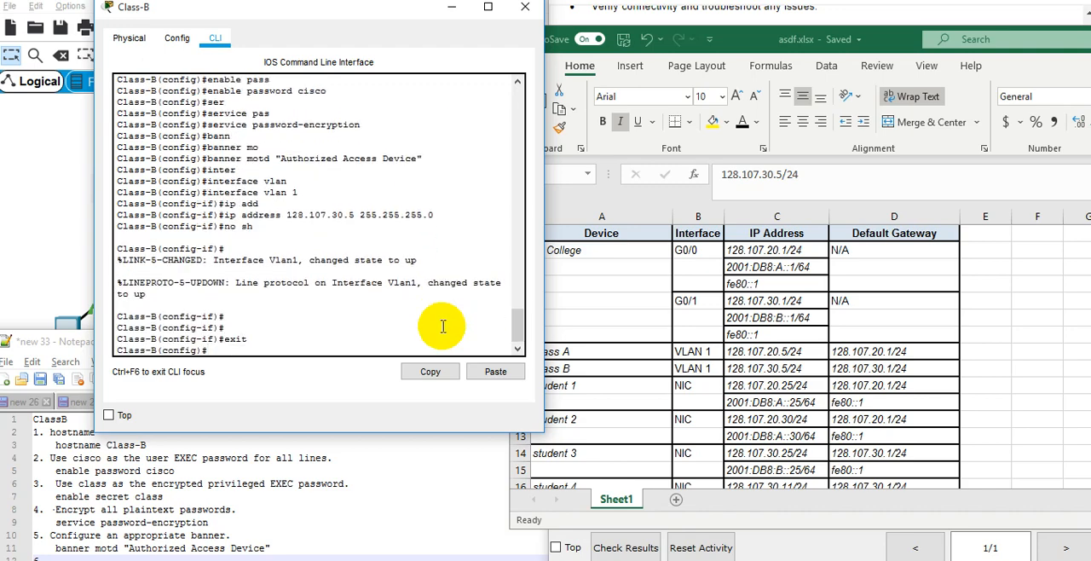
# Look up the Class B default gateway in the Excel addressing table.
pyautogui.write('ipd')
pyautogui.click(855, 356)
pyautogui.click(856, 363)
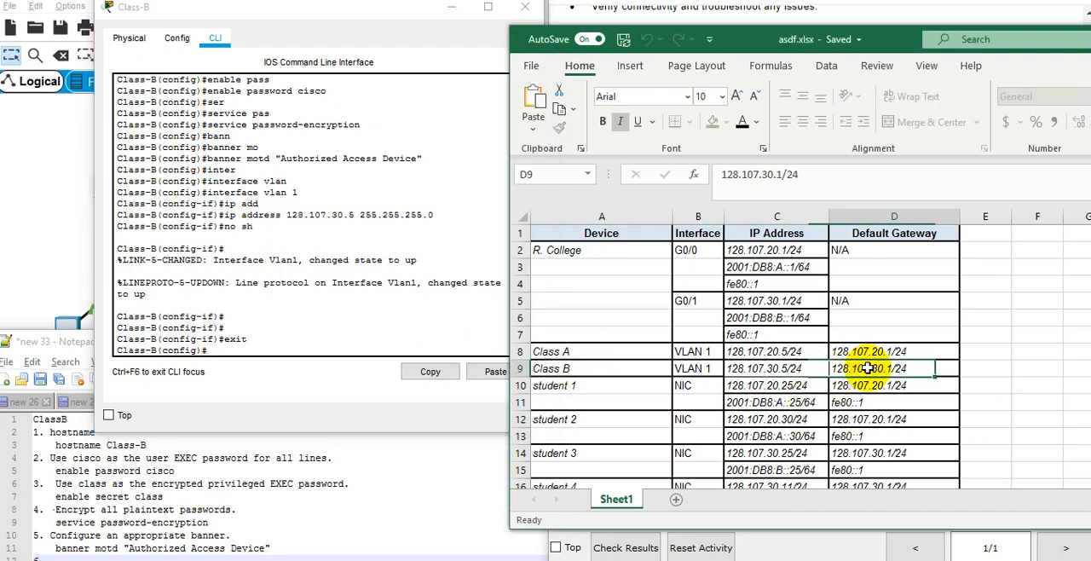
# Leave configuration mode on Class-B and display the brief IP interface summary to check the VLAN 1 address.
pyautogui.click(301, 233)
pyautogui.write('end')
pyautogui.press('Return')
pyautogui.write('sow ip')
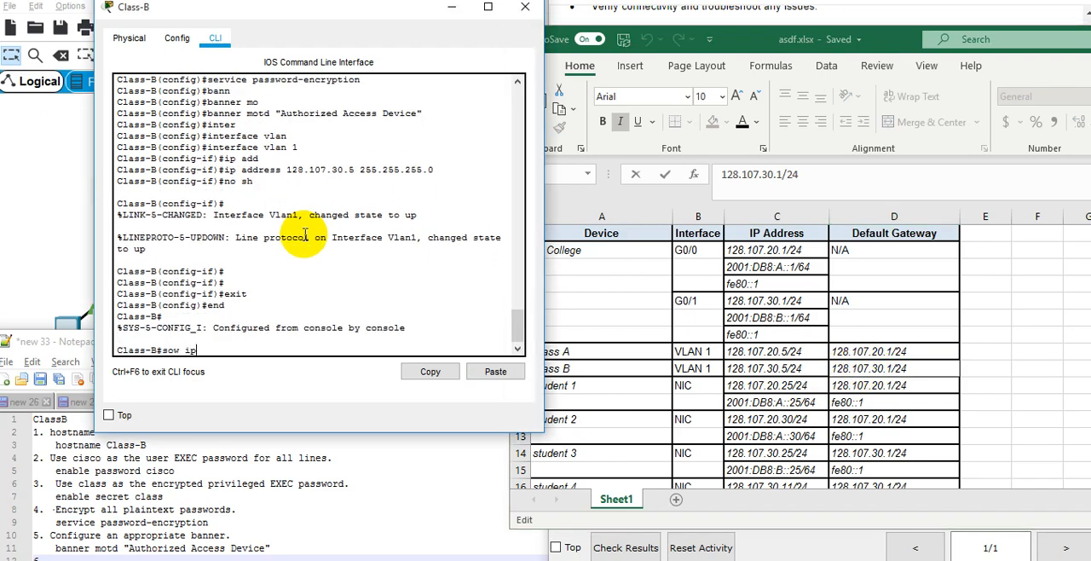
pyautogui.write(' in')
pyautogui.press('Return')
pyautogui.write('show ip int bri')
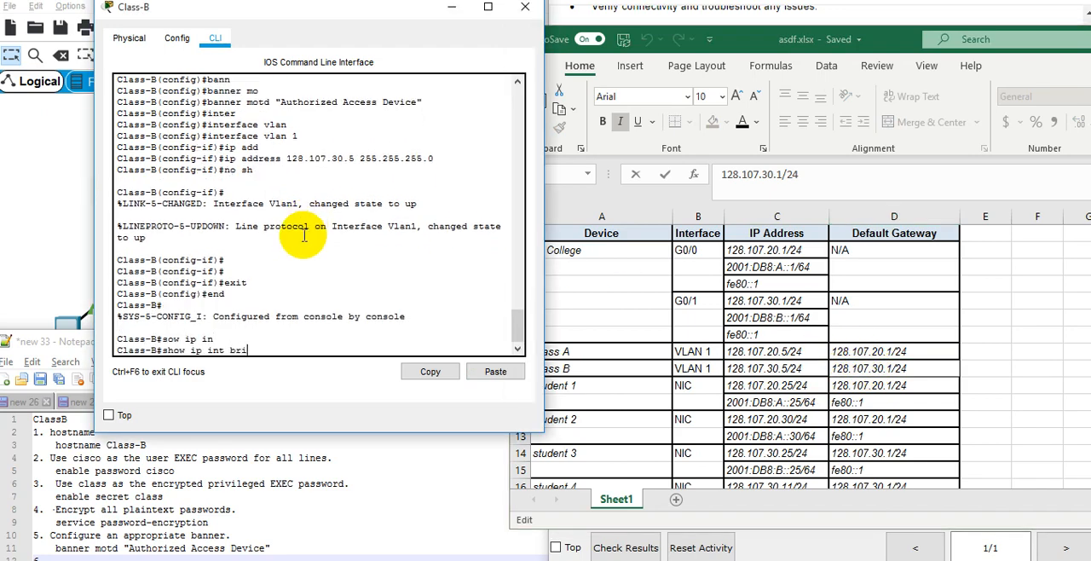
pyautogui.press('Return')
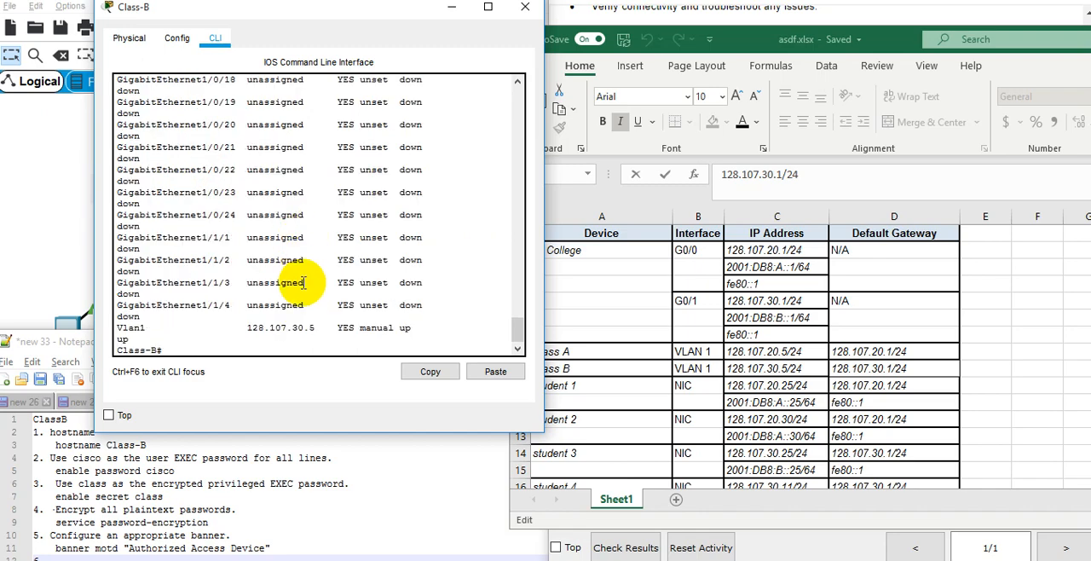
pyautogui.tripleClick(282, 325)
pyautogui.click(338, 259)
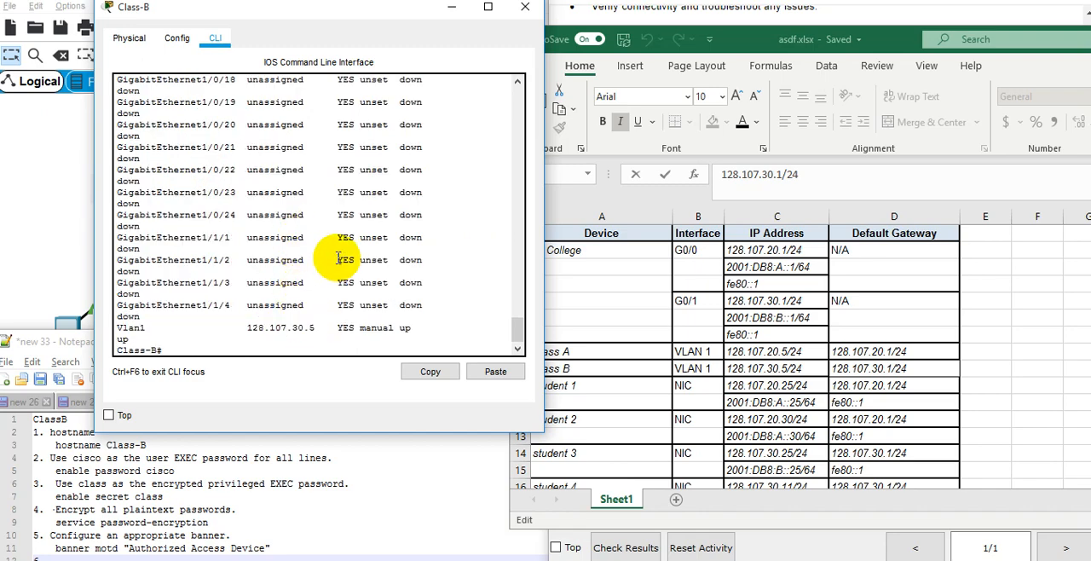
# Enter global configuration mode on the Class-B switch with "configure terminal".
pyautogui.write('configure')
pyautogui.press('Tab')
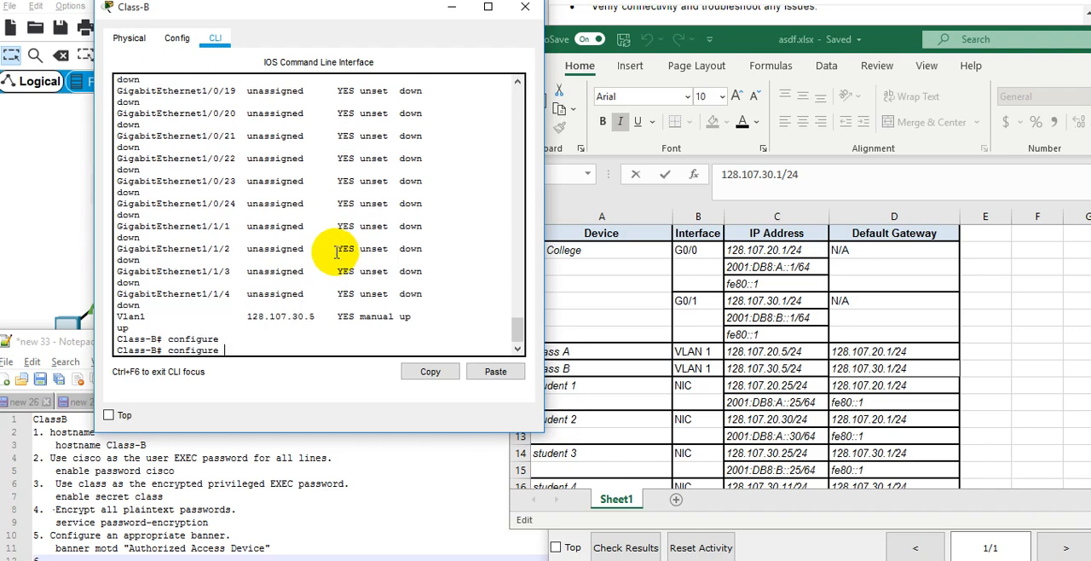
pyautogui.write('ter')
pyautogui.press('Tab')
pyautogui.press('Return')
# List the options available for the global "ip" command on the Class-B switch.
pyautogui.write('ip ')
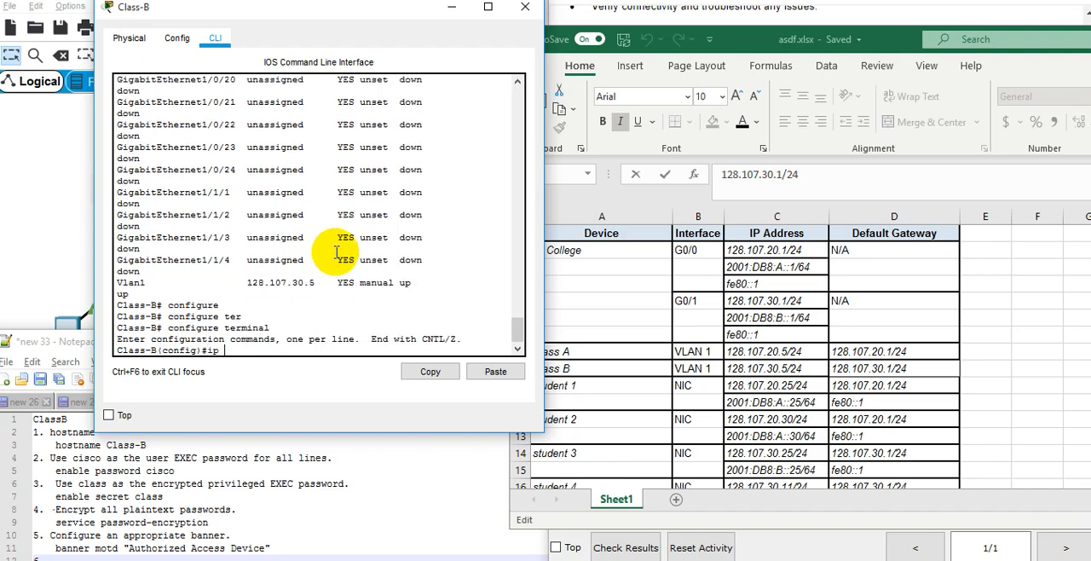
pyautogui.write('defa')
pyautogui.press('Tab')
pyautogui.press('BackSpace')
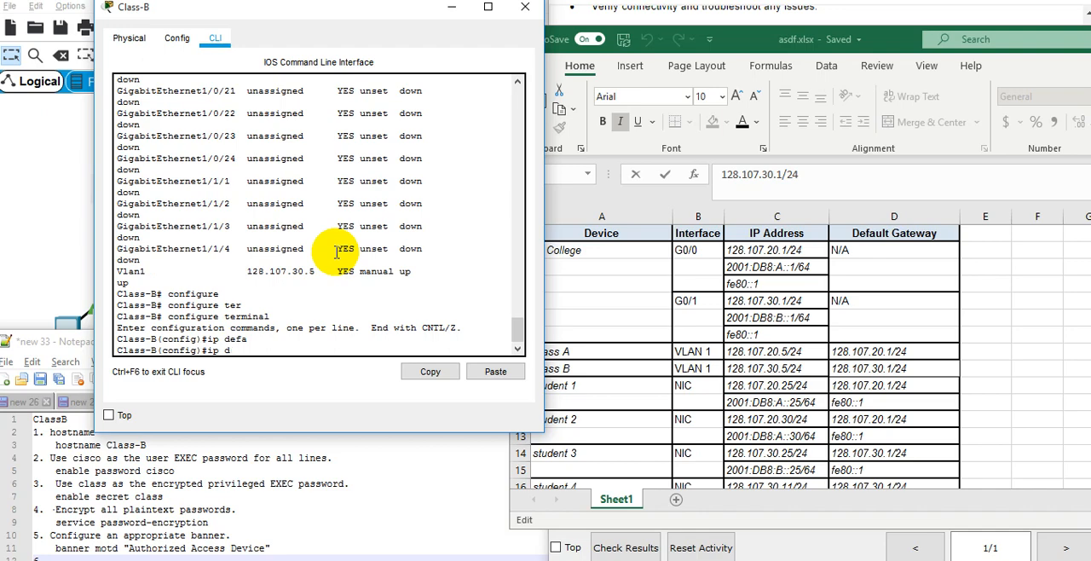
pyautogui.press('BackSpace')
pyautogui.write('ip ?def')
pyautogui.press('Tab')
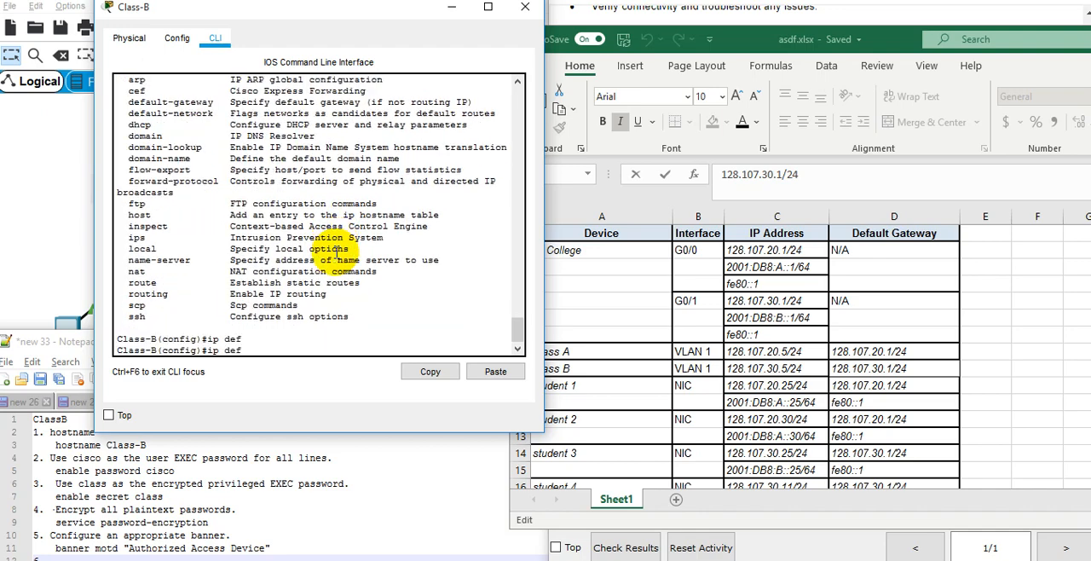
pyautogui.write('au')
pyautogui.press('Tab')
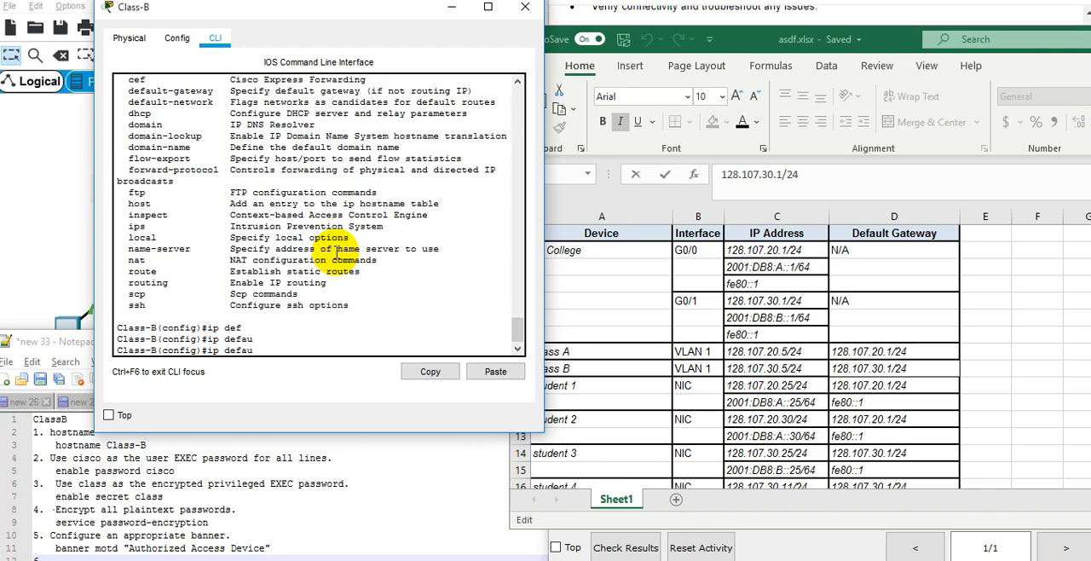
pyautogui.write('ul')
pyautogui.press('Tab')
pyautogui.press('Tab')
pyautogui.press('Tab')
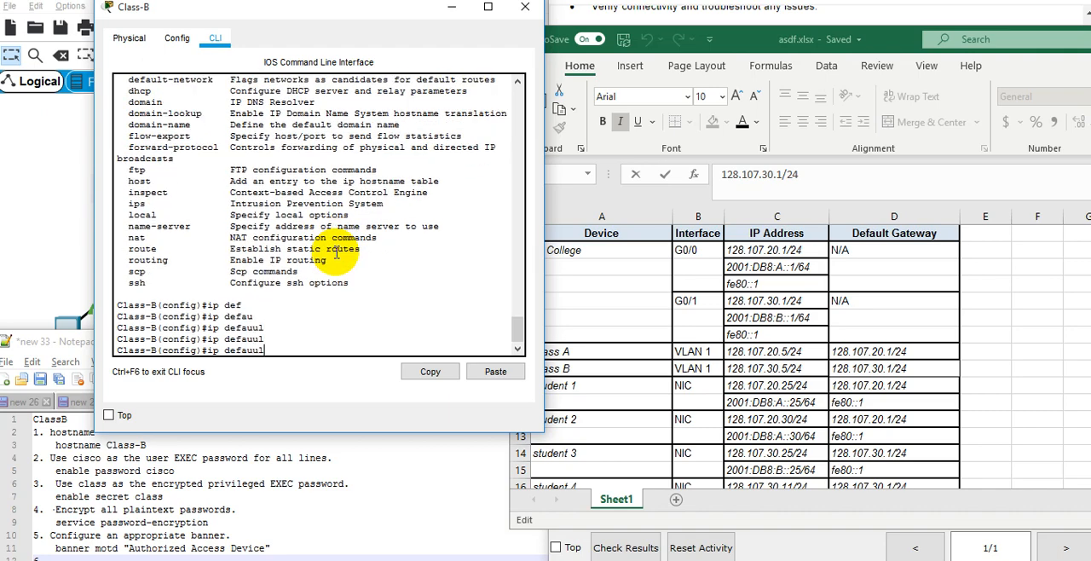
pyautogui.press('BackSpace')
pyautogui.press('BackSpace')
pyautogui.press('BackSpace')
pyautogui.press('BackSpace')
pyautogui.press('BackSpace')
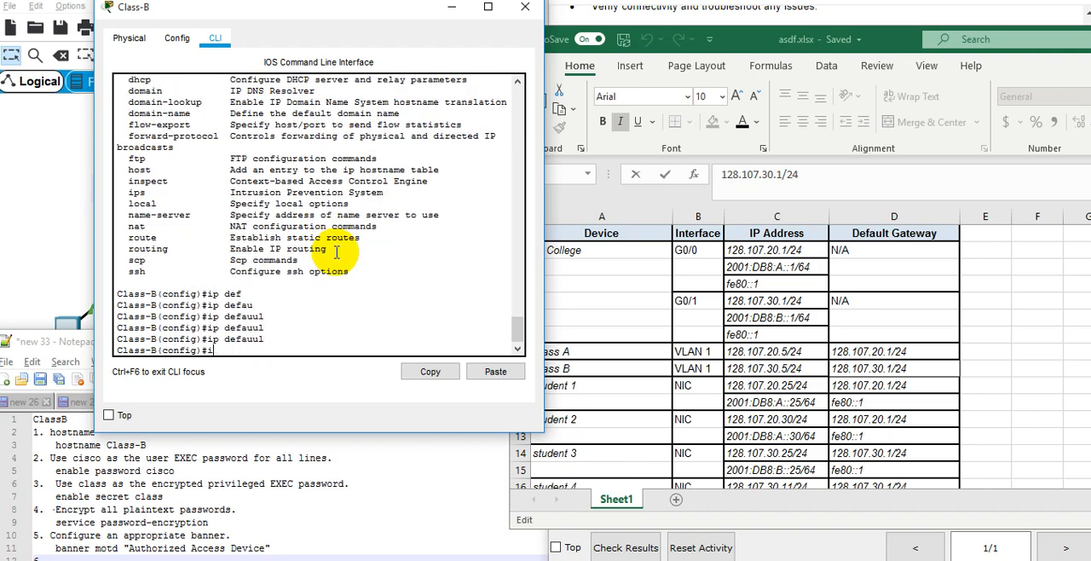
# Check the options of the global "default" command and clear the command line.
pyautogui.write('de')
pyautogui.press('Tab')
pyautogui.write('?')
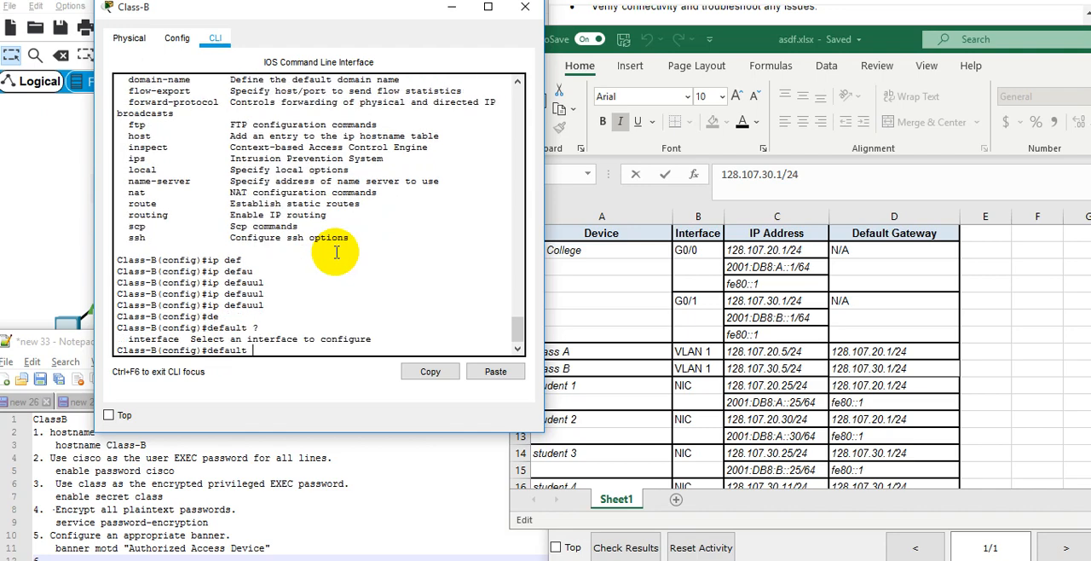
pyautogui.press('BackSpace')
pyautogui.press('BackSpace')
pyautogui.press('BackSpace')
pyautogui.press('BackSpace')
pyautogui.press('BackSpace')
pyautogui.press('BackSpace')
pyautogui.press('BackSpace')
# Copy the default-gateway keyword from the "ip" help listing and use it to set Class-B's default gateway to 128.107.30.1.
pyautogui.scroll(6, 332, 239)
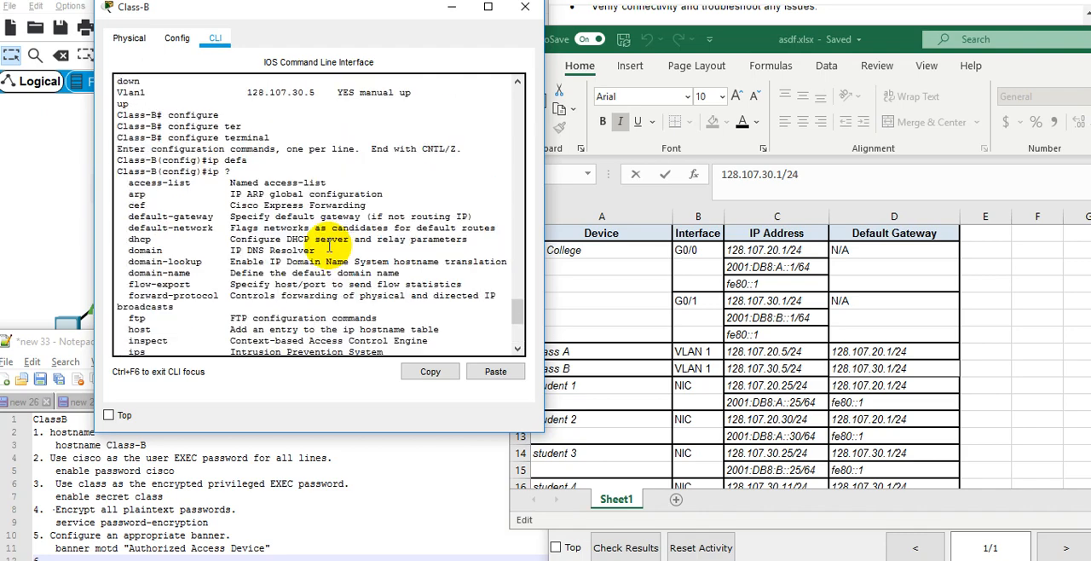
pyautogui.tripleClick(174, 220)
pyautogui.tripleClick(176, 219)
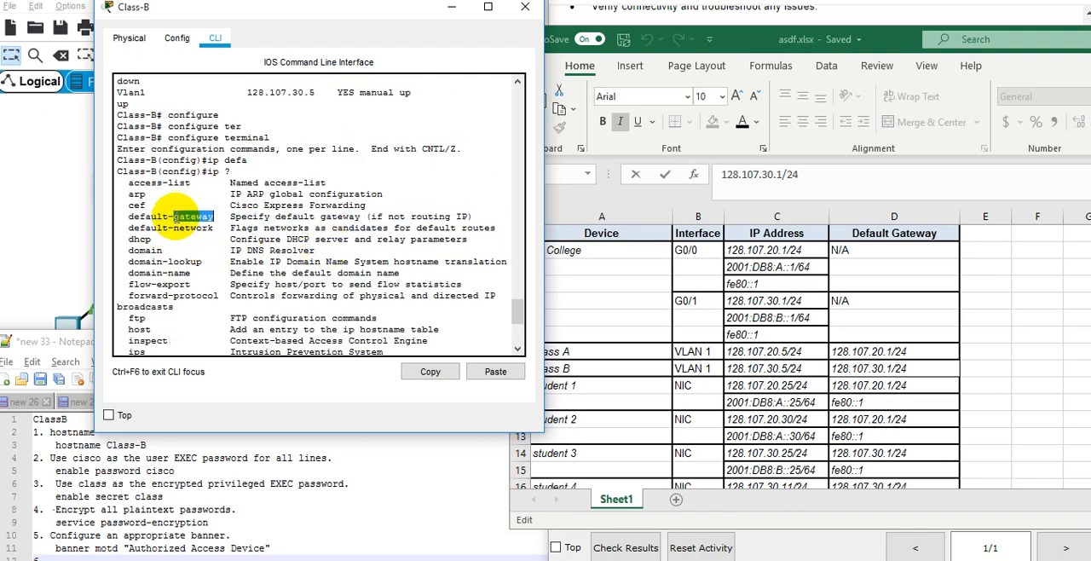
pyautogui.click(175, 220)
pyautogui.doubleClick(179, 218)
pyautogui.press('super+c')
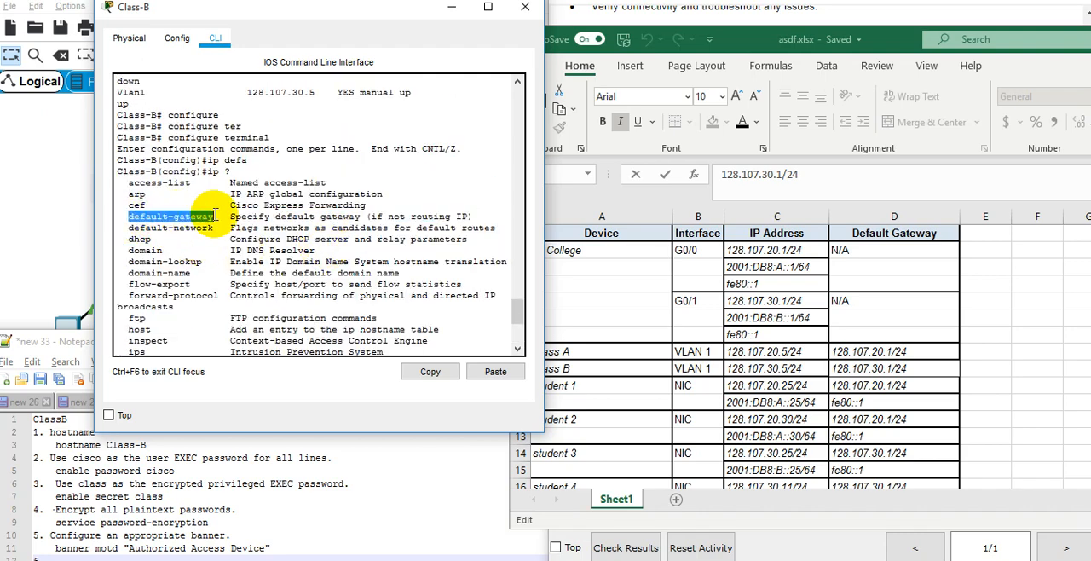
pyautogui.rightClick(226, 223)
pyautogui.click(252, 227)
pyautogui.scroll(-6, 290, 217)
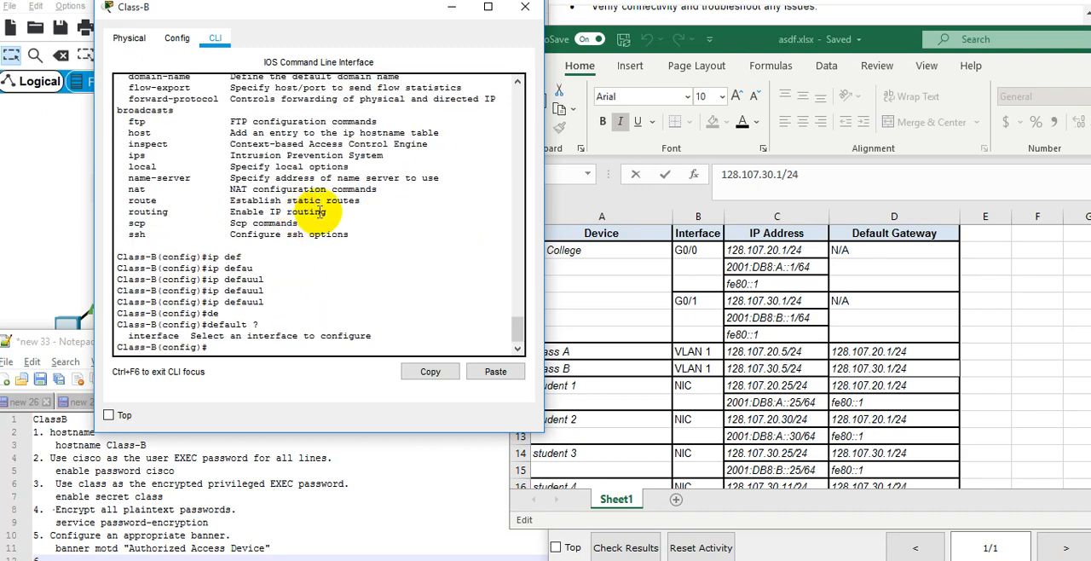
pyautogui.rightClick(300, 246)
pyautogui.click(310, 265)
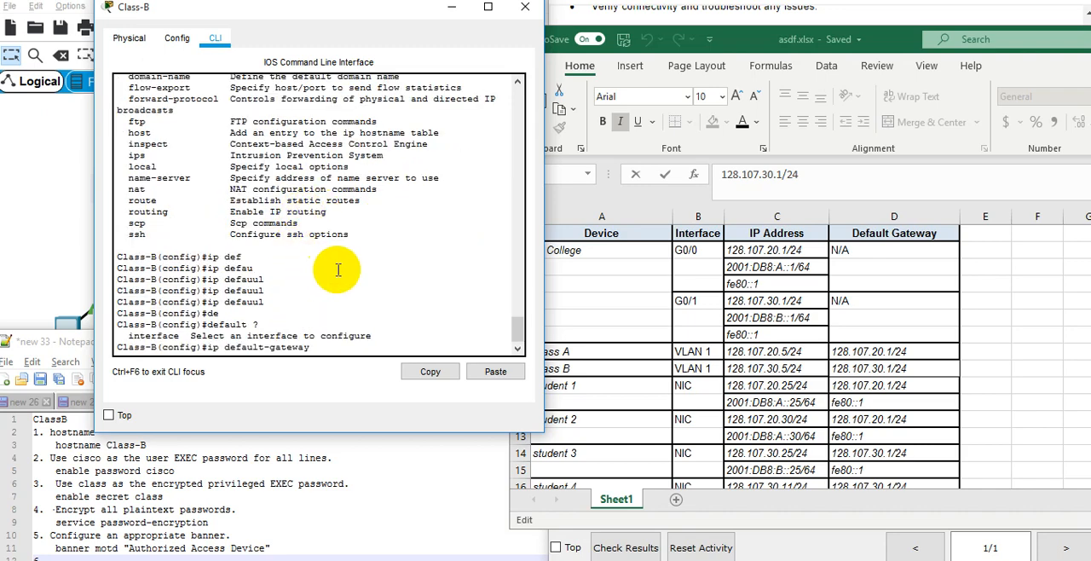
pyautogui.write('128.107.30.1')
pyautogui.press('Return')
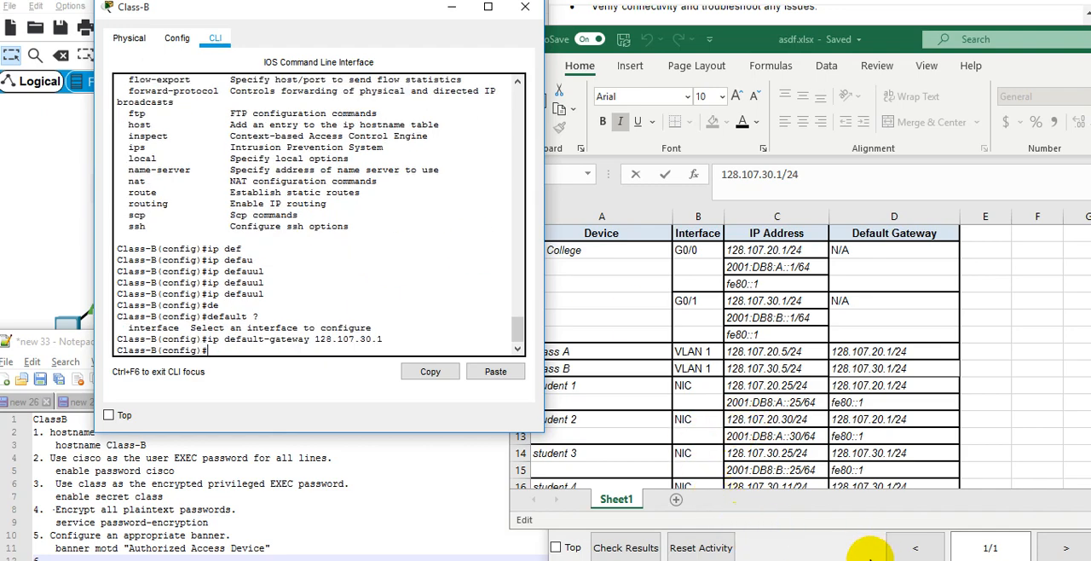
# Check the requirements in the activity instructions, and close the Class B gateway cell's edit mode in the Excel table.
pyautogui.click(836, 550)
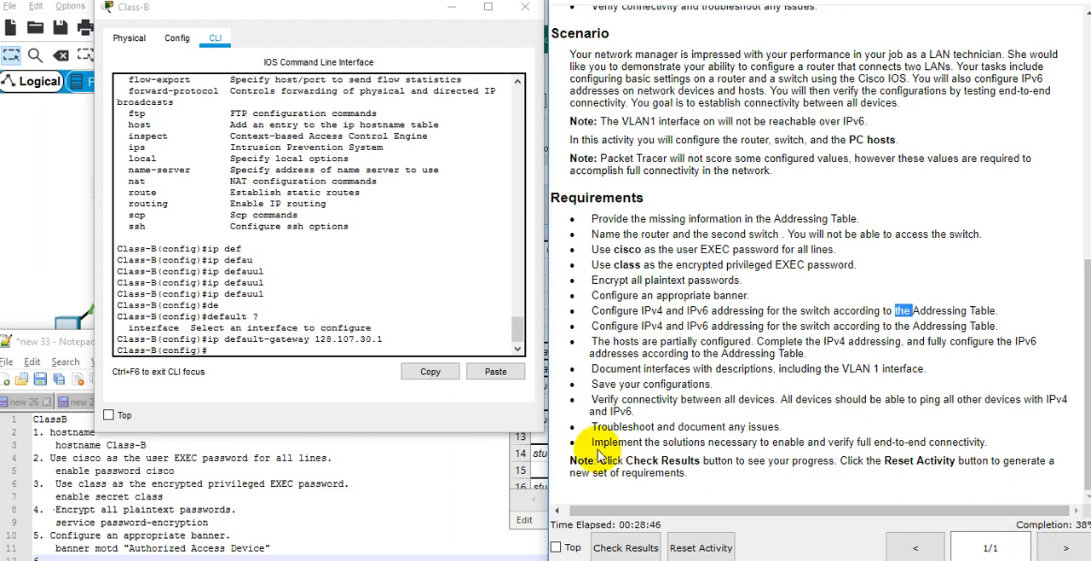
pyautogui.click(526, 503)
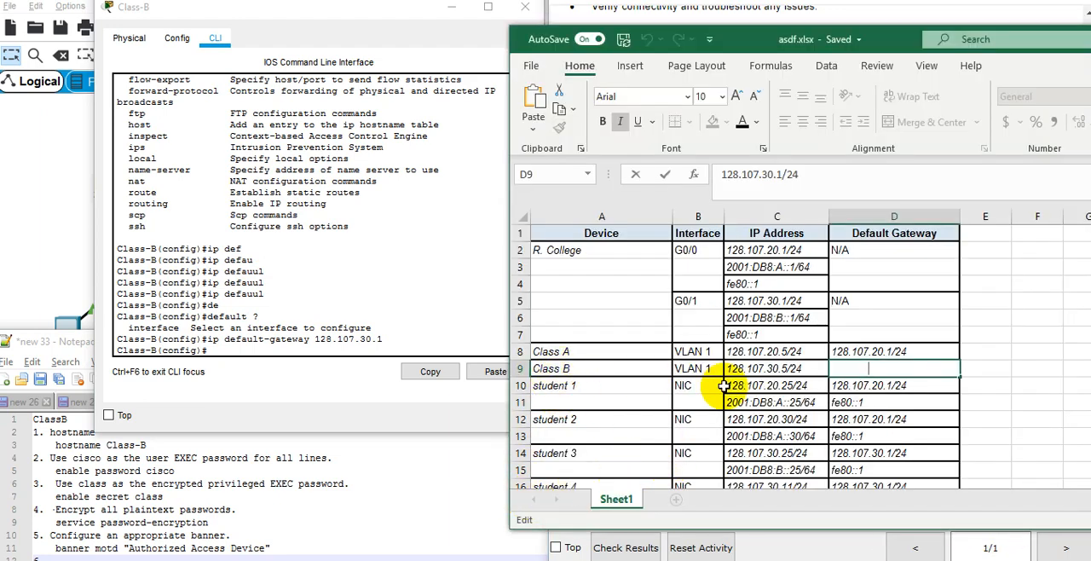
pyautogui.press('Return')
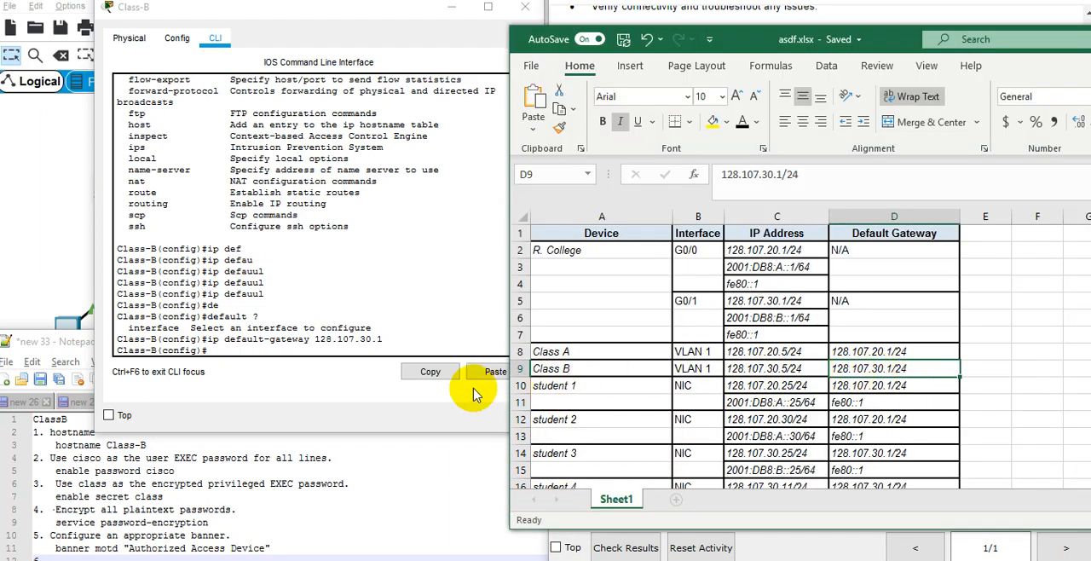
# Return the Class-B switch to privileged EXEC mode and save its configuration with "write memory".
pyautogui.click(417, 349)
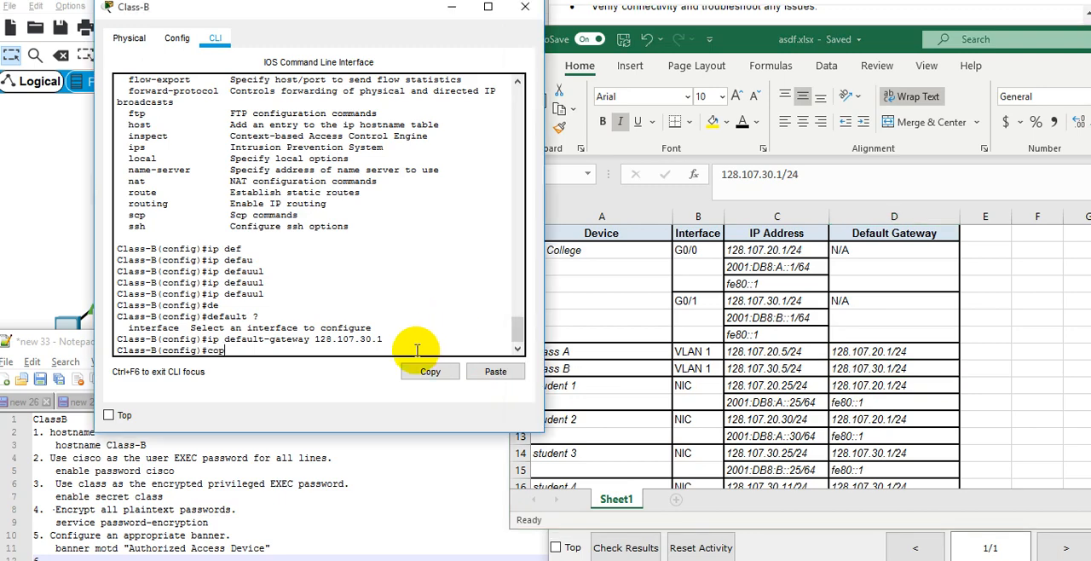
pyautogui.press('BackSpace')
pyautogui.press('BackSpace')
pyautogui.write('d')
pyautogui.press('Return')
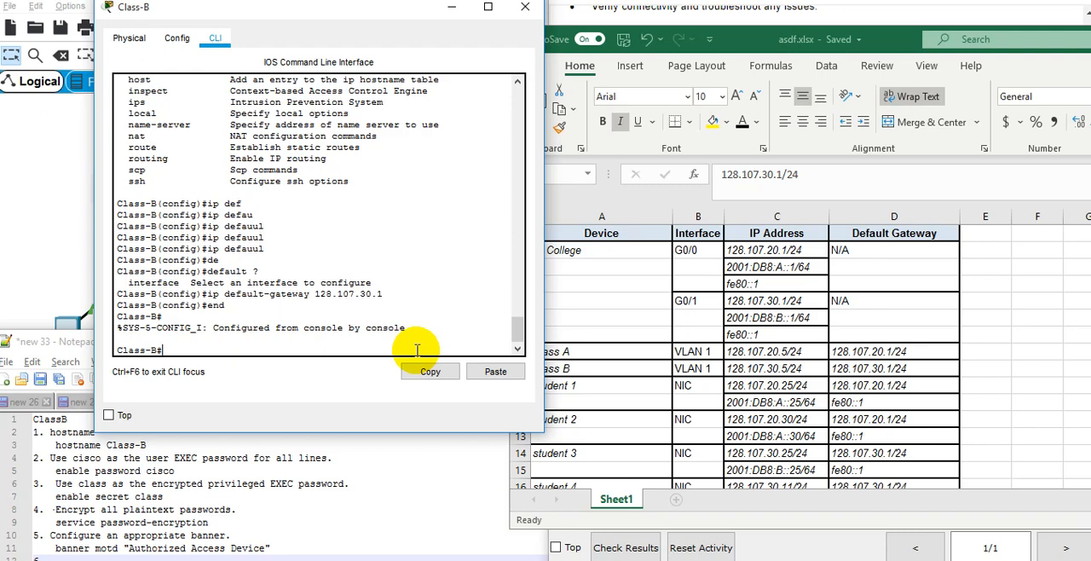
pyautogui.write('writ')
pyautogui.press('Tab')
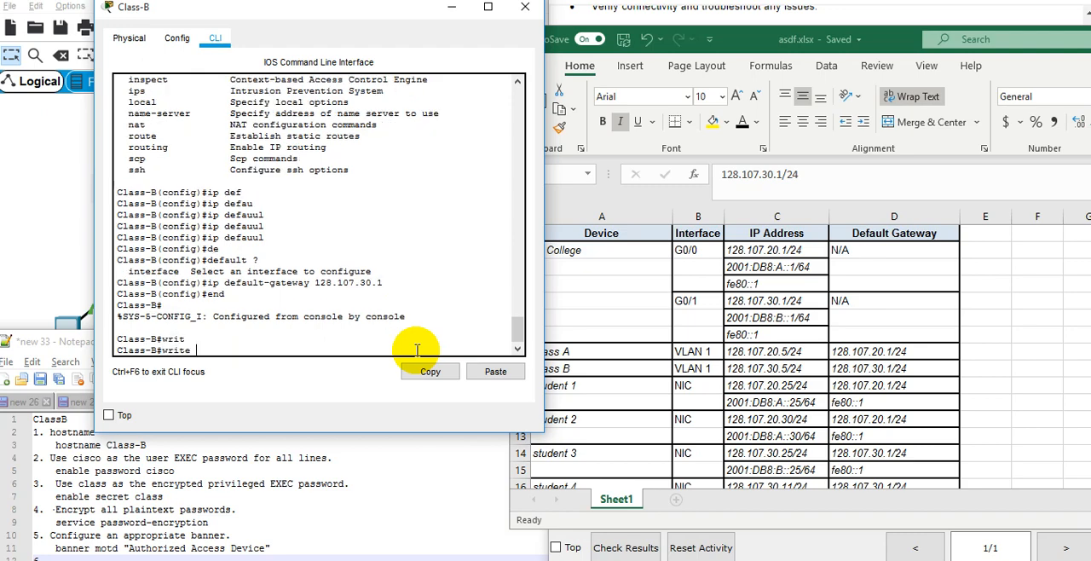
pyautogui.write('mem')
pyautogui.press('Tab')
pyautogui.press('Return')
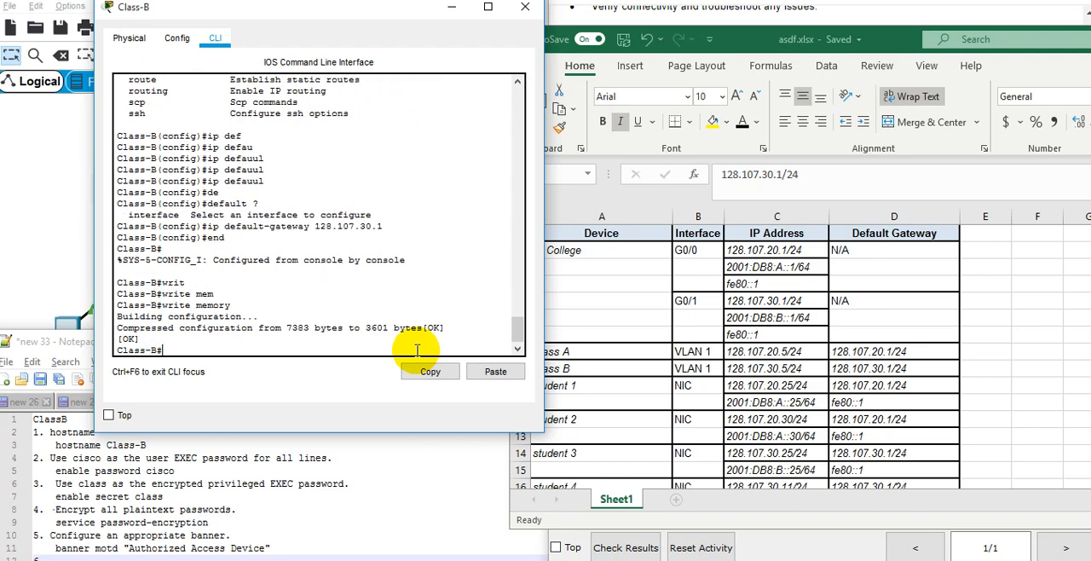
# Bring the activity instructions to the front and read the remaining requirements.
pyautogui.click(758, 522)
pyautogui.click(792, 384)
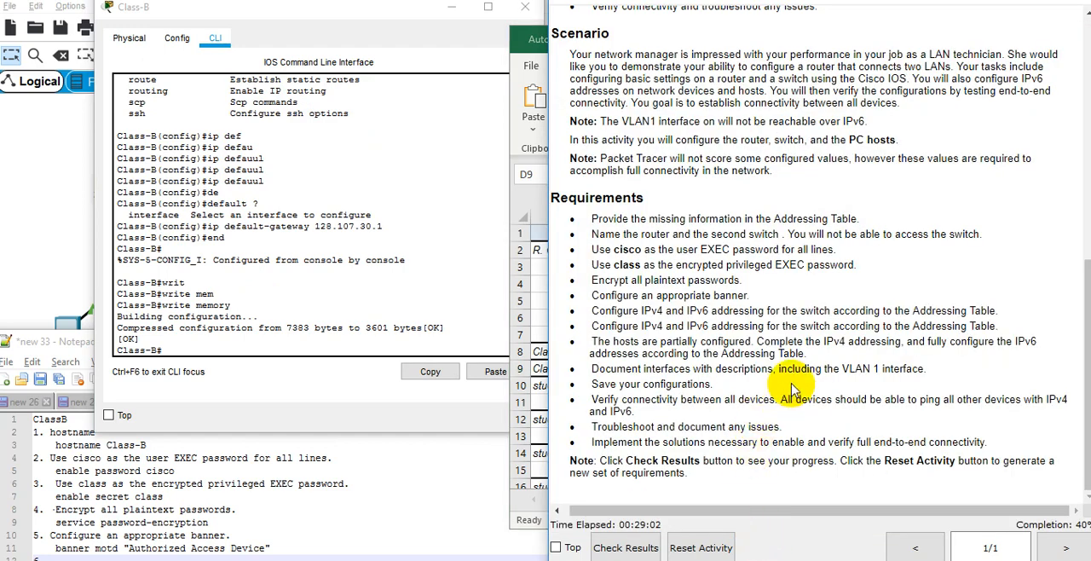
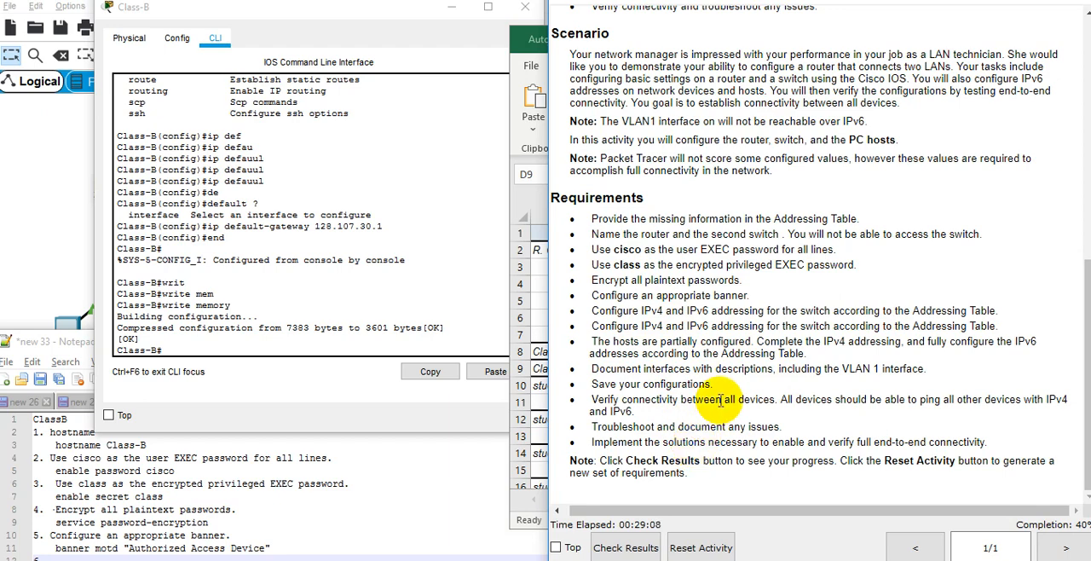
# Read the remaining activity requirements on interface descriptions, connectivity verification and troubleshooting against the Class-B console output.
pyautogui.doubleClick(735, 353)
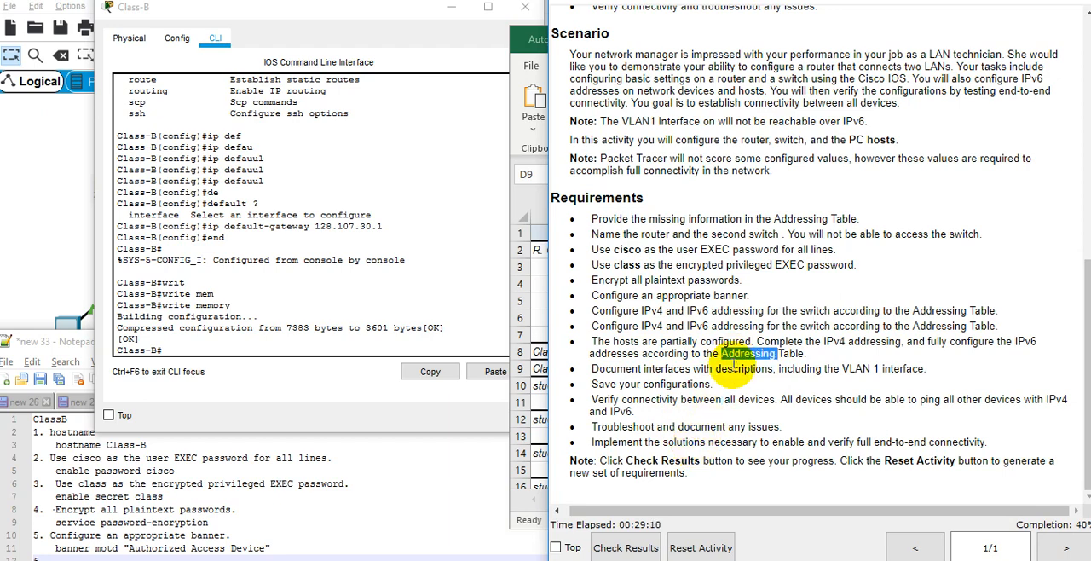
pyautogui.doubleClick(735, 369)
pyautogui.click(423, 295)
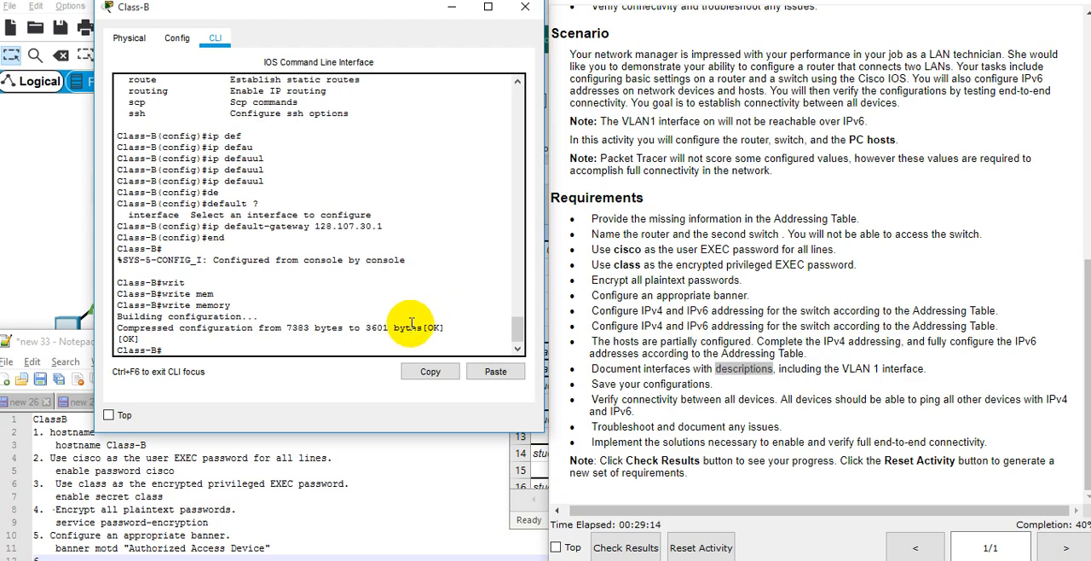
pyautogui.click(412, 326)
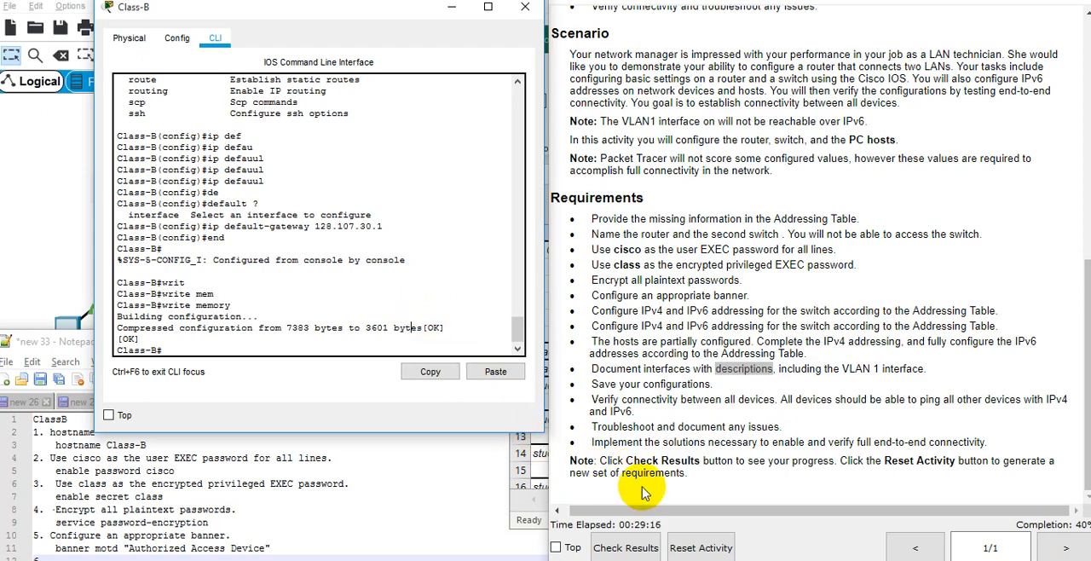
pyautogui.tripleClick(729, 404)
pyautogui.tripleClick(708, 429)
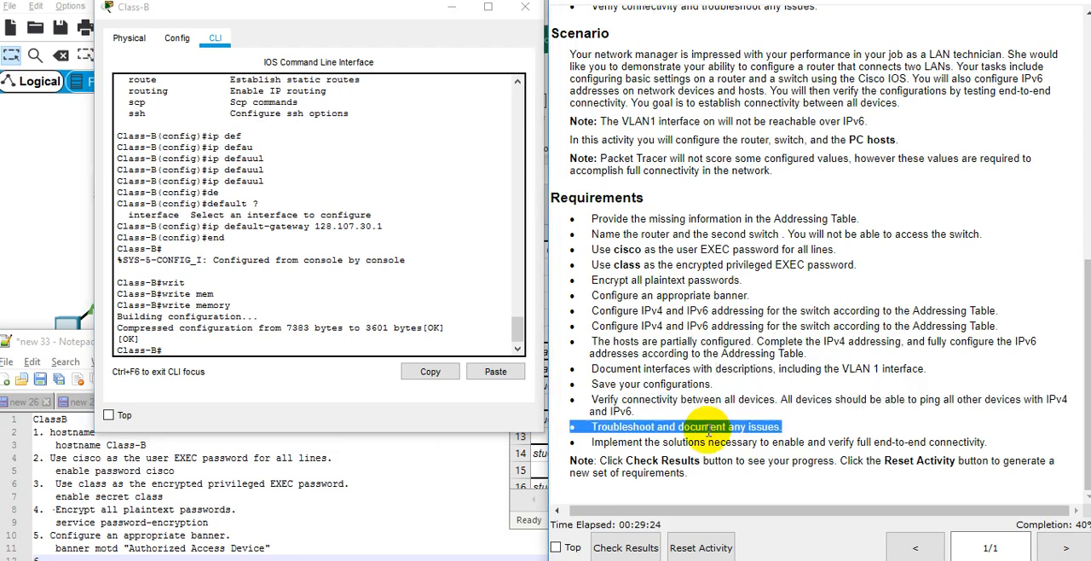
pyautogui.click(651, 277)
pyautogui.click(292, 334)
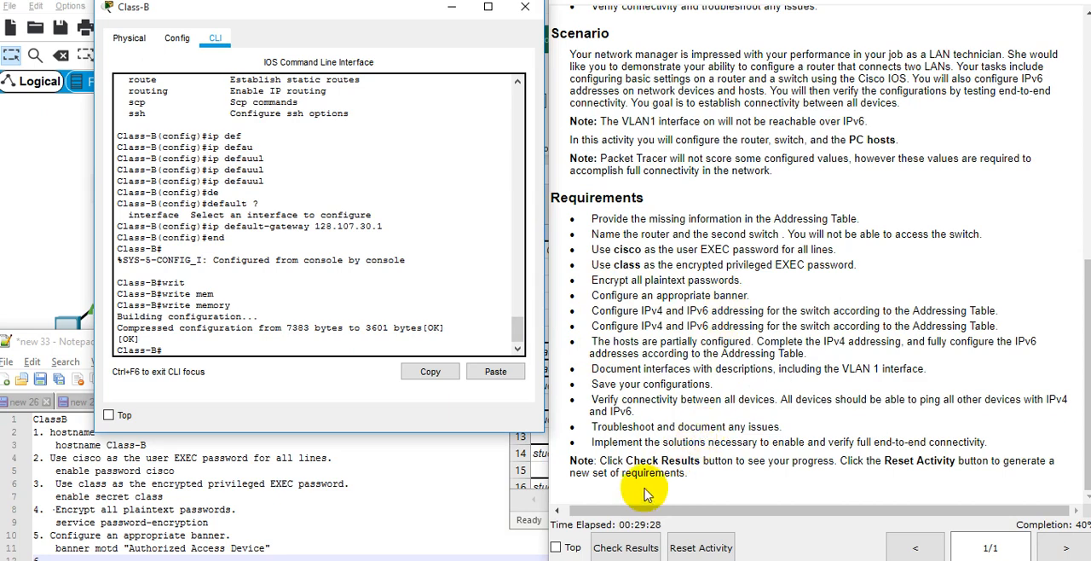
# Check the activity results, review the assessment items for Class-B's console line and the other devices, and close the results.
pyautogui.click(624, 543)
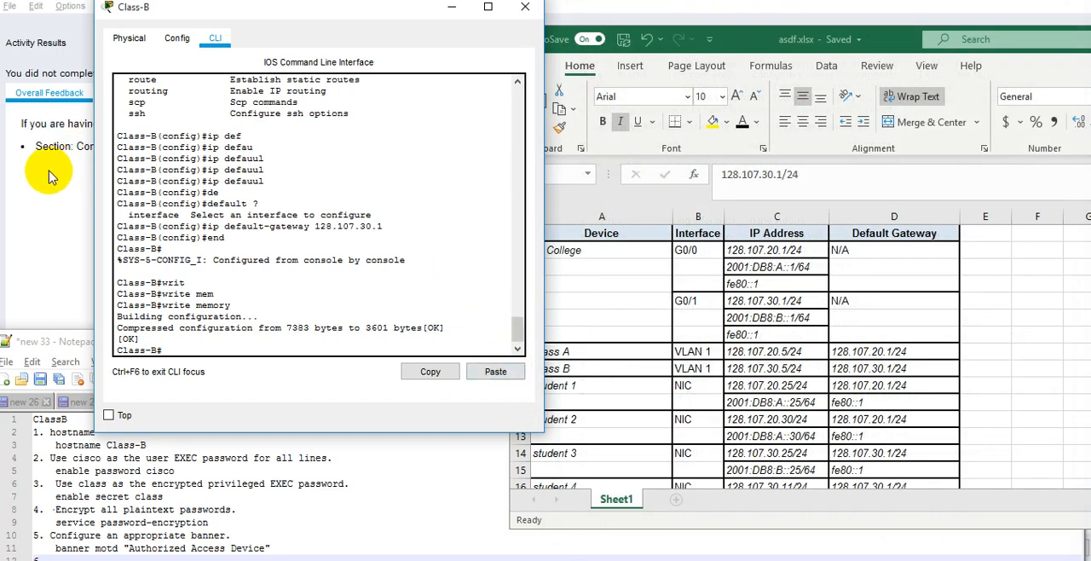
pyautogui.click(59, 175)
pyautogui.click(123, 96)
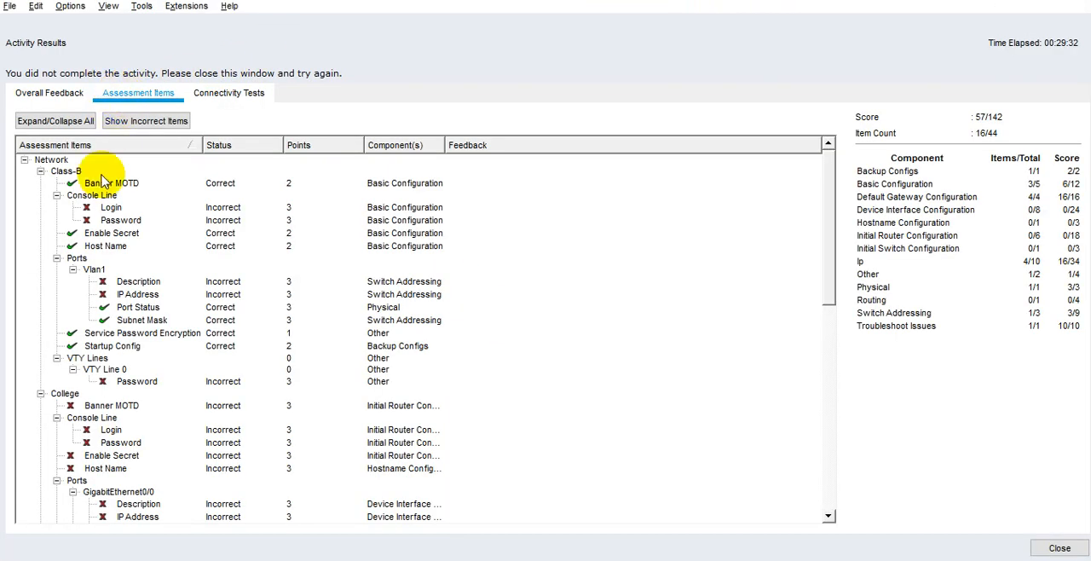
pyautogui.click(116, 209)
pyautogui.click(119, 220)
pyautogui.click(109, 196)
pyautogui.click(116, 208)
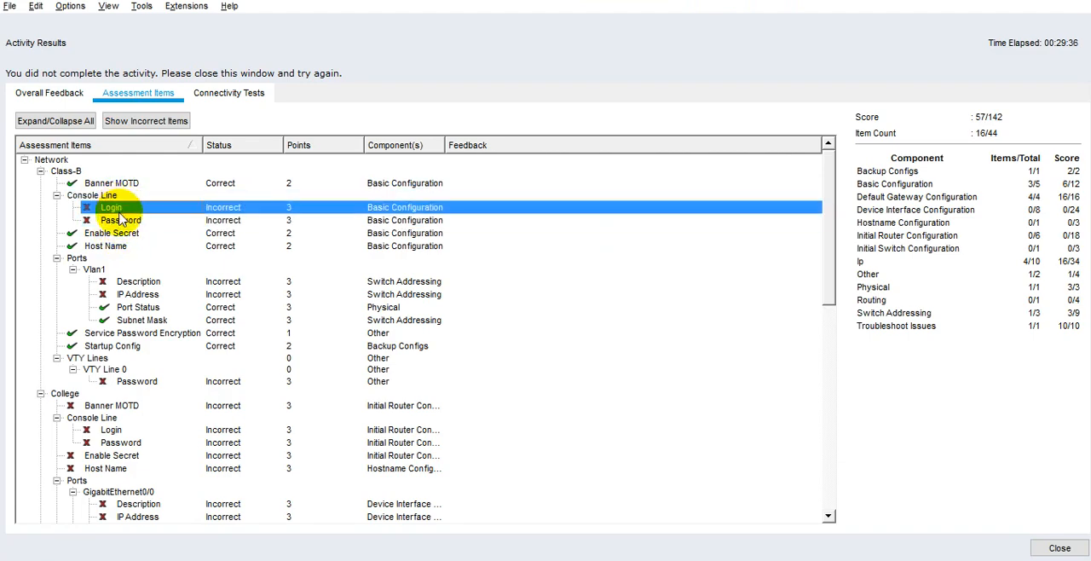
pyautogui.click(111, 196)
pyautogui.click(118, 209)
pyautogui.click(111, 196)
pyautogui.click(118, 209)
pyautogui.scroll(-10, 173, 290)
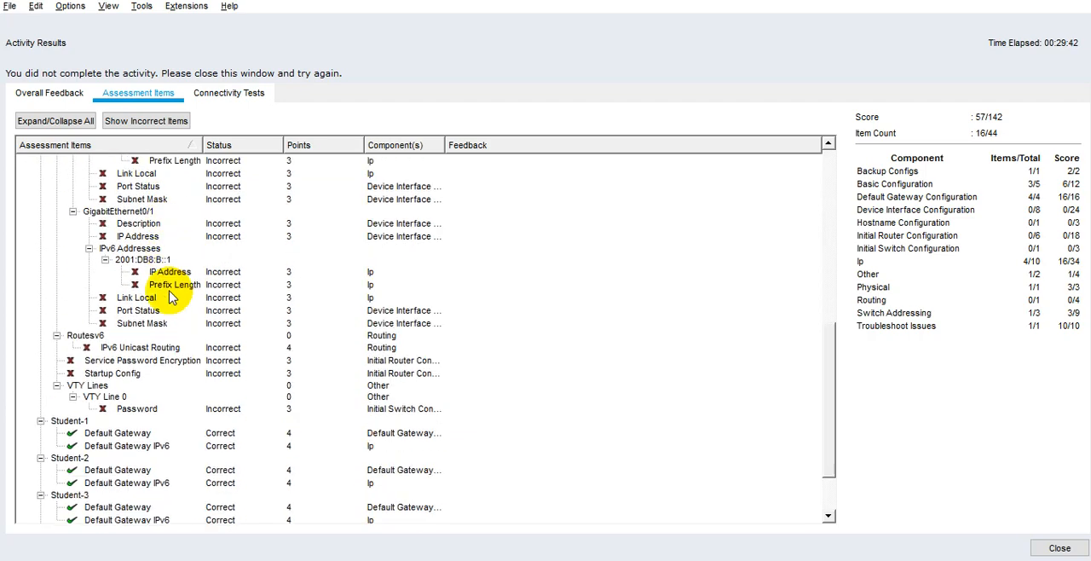
pyautogui.scroll(10, 227, 223)
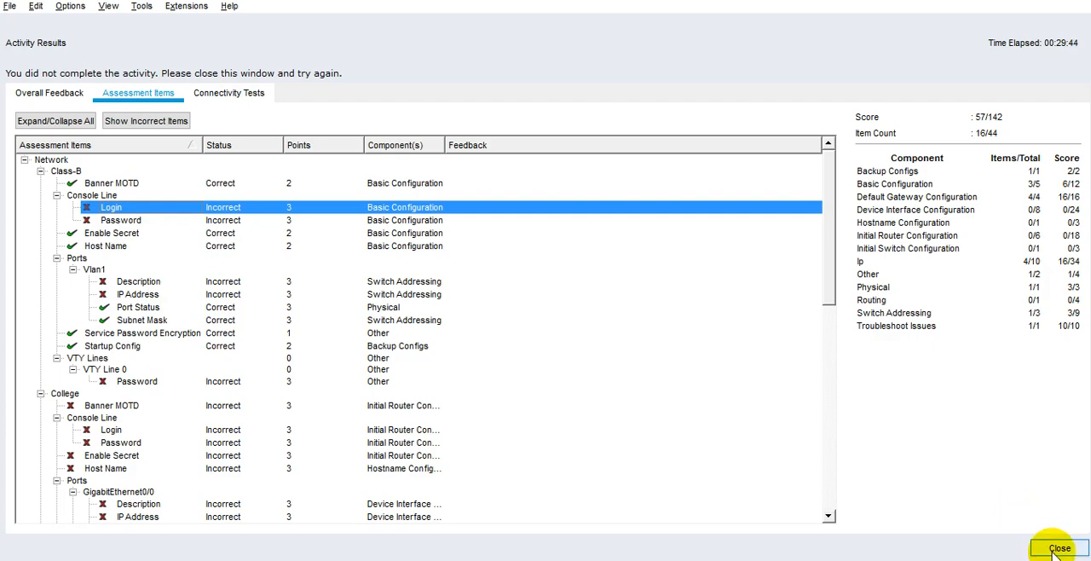
pyautogui.click(1057, 550)
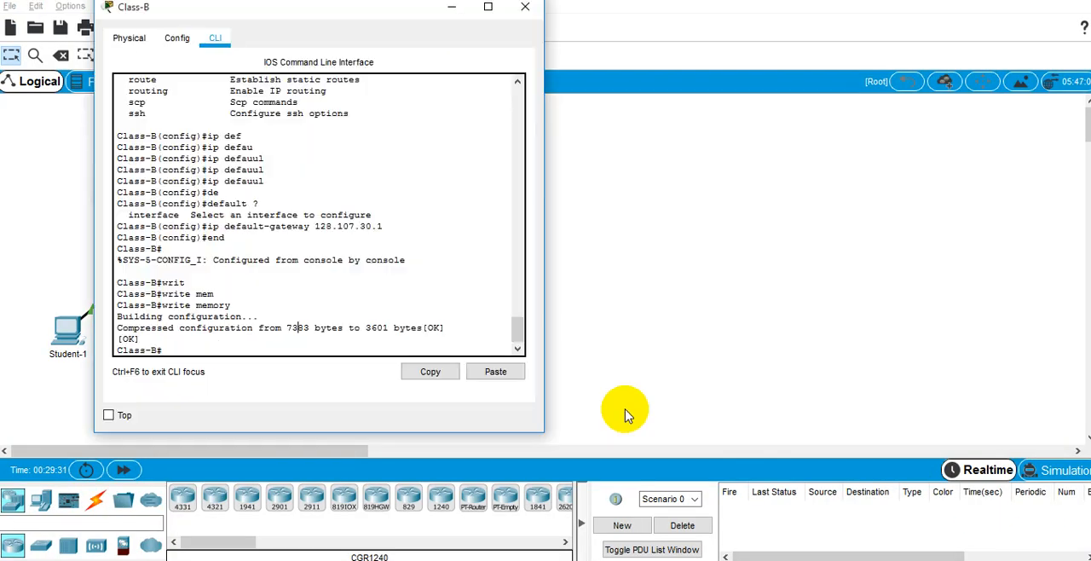
# Bring the activity instructions back to the front beside the Class-B console.
pyautogui.hotkey('alt', 'Tab')
pyautogui.hotkey('alt', 'Tab')
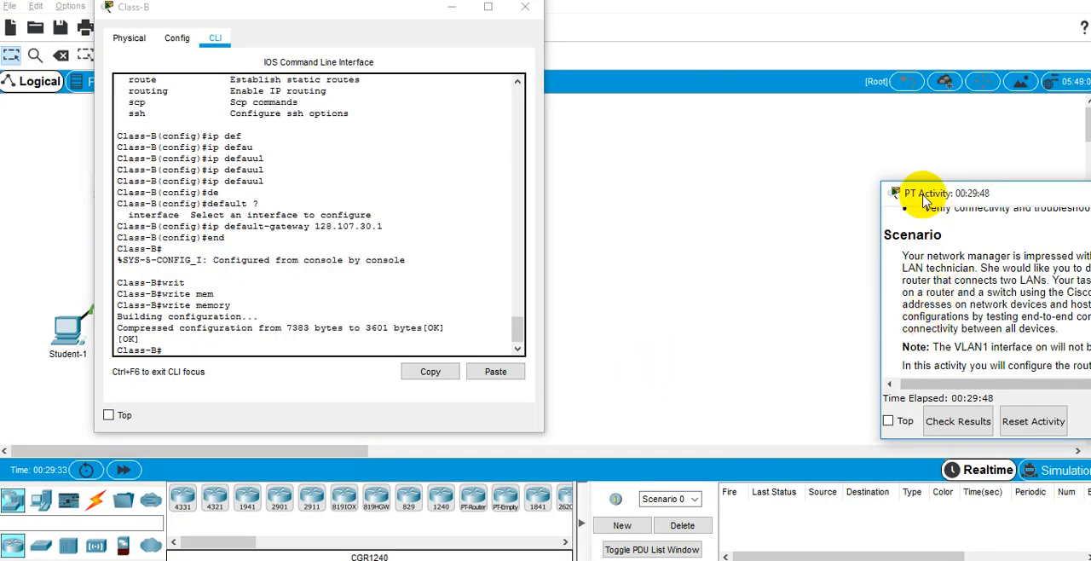
pyautogui.moveTo(1023, 185); pyautogui.dragTo(1090, 197)
pyautogui.click(434, 221)
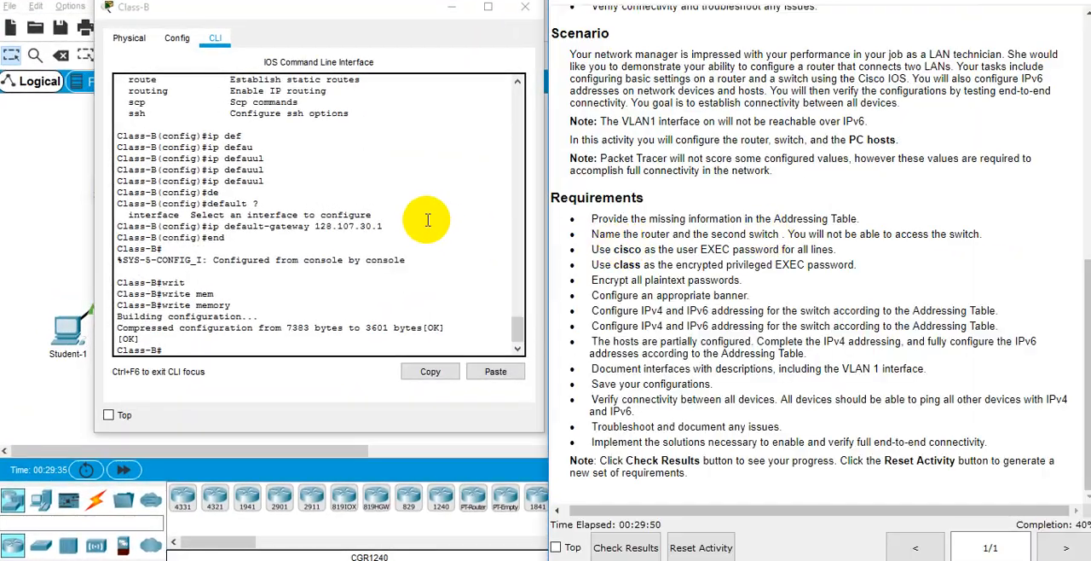
# Enter global configuration mode on the Class-B switch and open configuration of line console 0.
pyautogui.click(428, 219)
pyautogui.press('Tab')
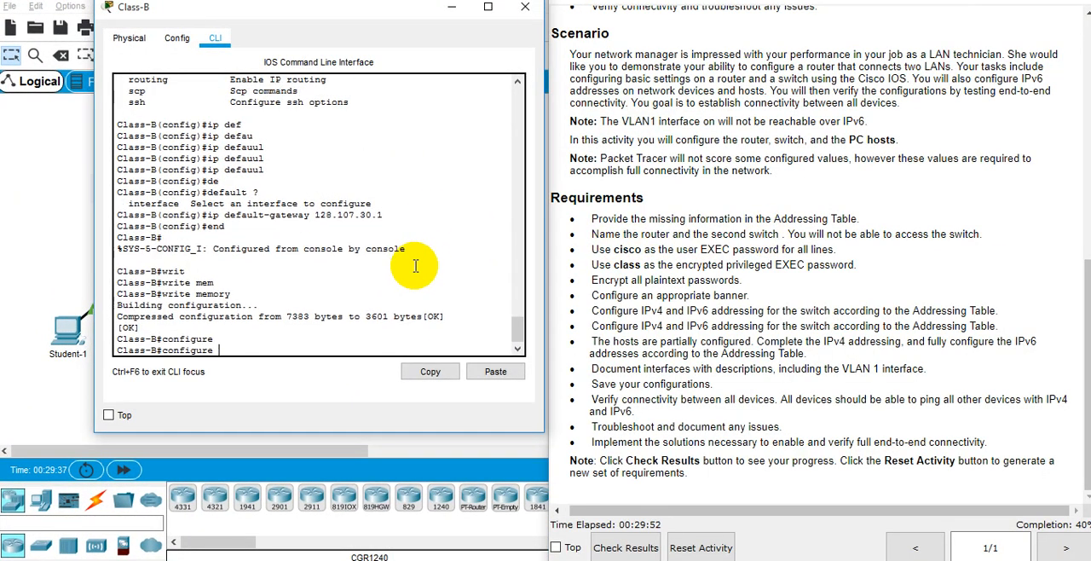
pyautogui.press('Return')
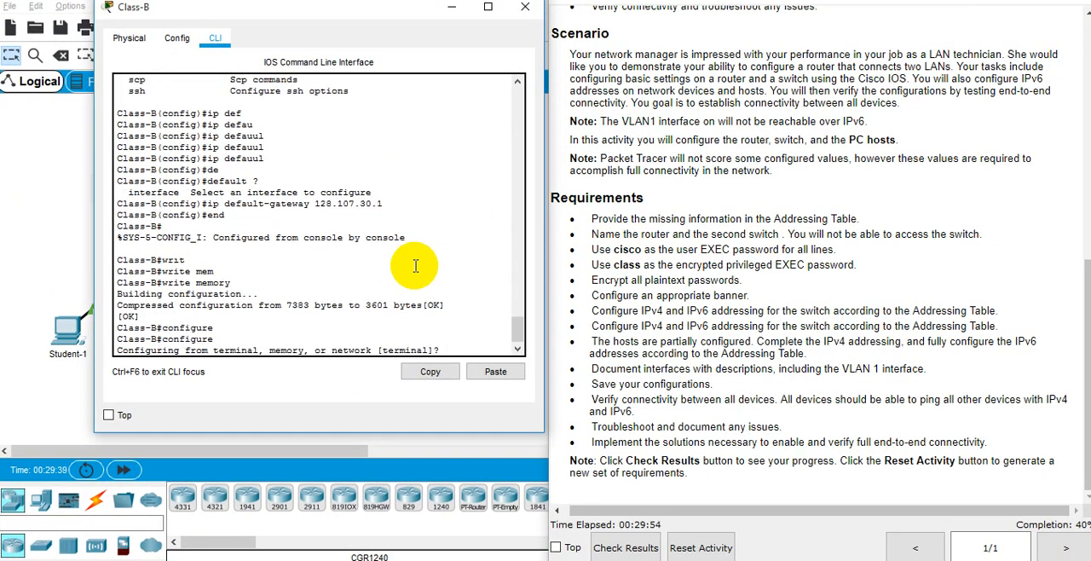
pyautogui.press('Return')
pyautogui.write('config)#c')
pyautogui.press('Tab')
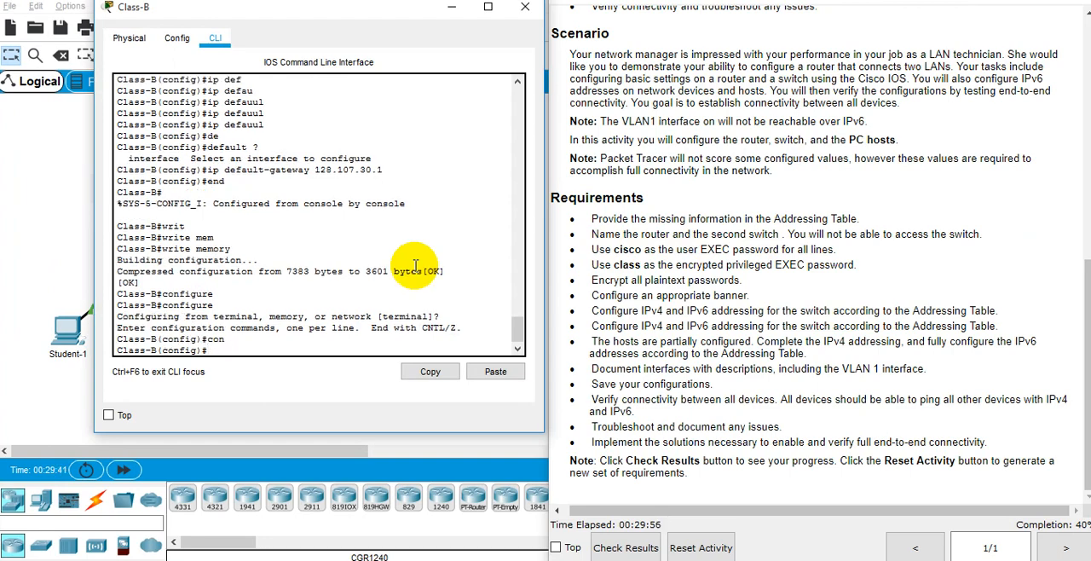
pyautogui.write('lin')
pyautogui.press('Tab')
pyautogui.write('con')
pyautogui.press('Tab')
pyautogui.write('0')
pyautogui.press('Return')
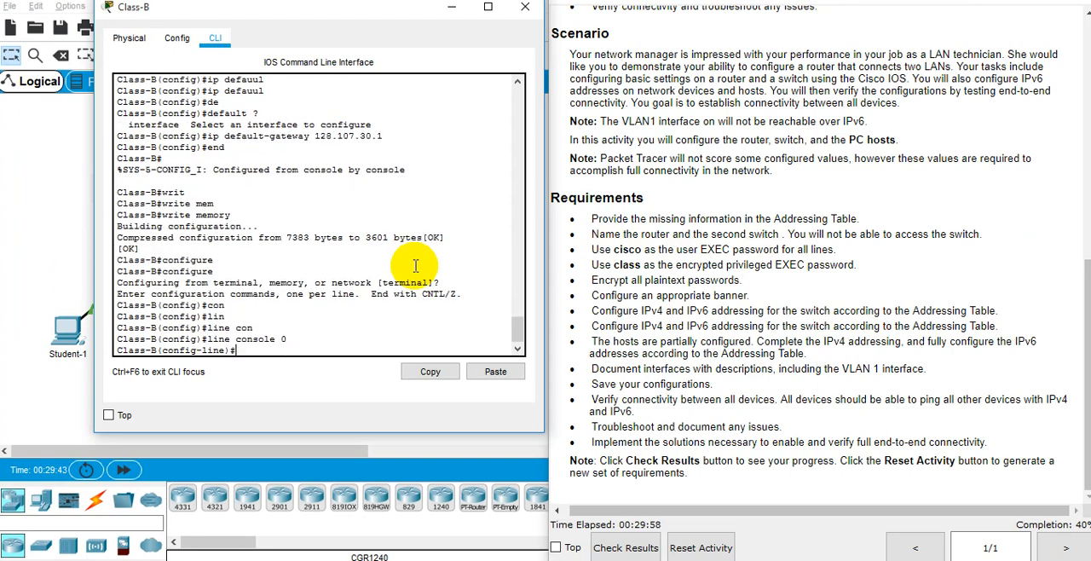
# Set the console line password required by the activity on Class-B and enable login.
pyautogui.write('pass')
pyautogui.press('Tab')
pyautogui.write('cisco')
pyautogui.press('Tab')
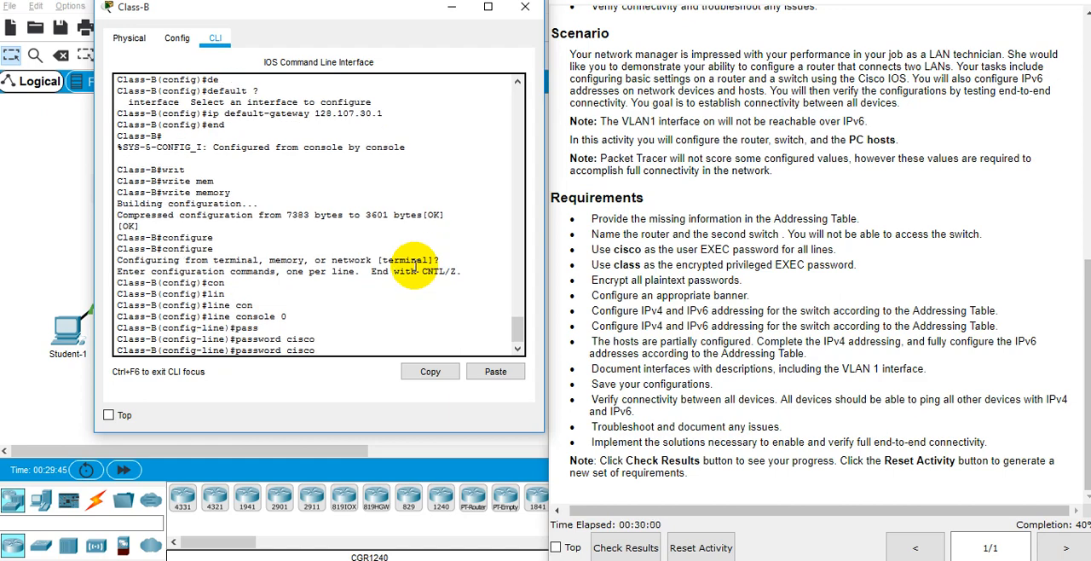
pyautogui.press('Return')
pyautogui.write('lass-B(config-line)#l')
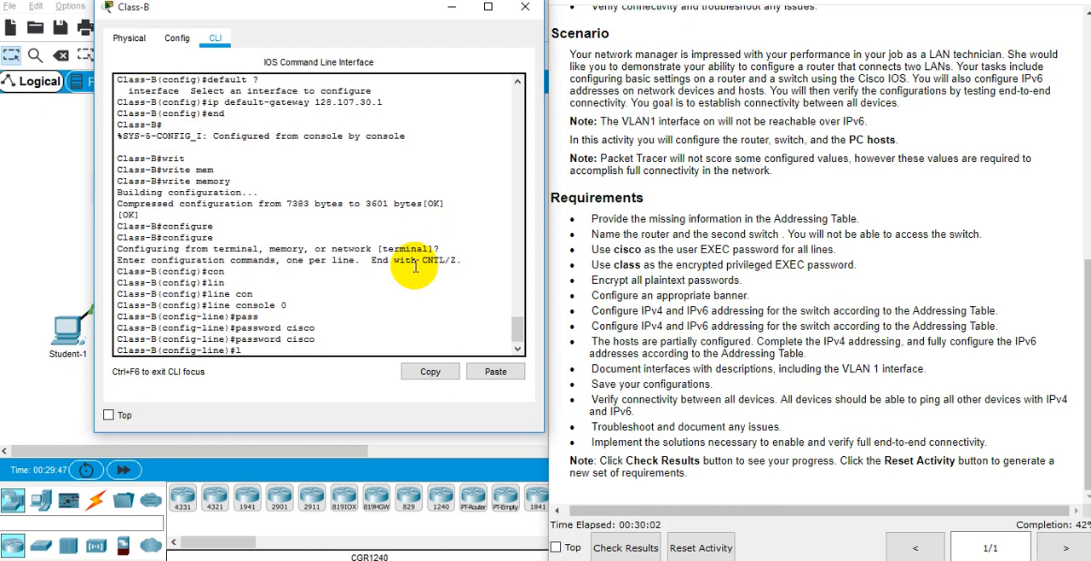
pyautogui.write('ogin')
pyautogui.press('Return')
# Return Class-B to privileged EXEC mode and save its configuration with "wr mem".
pyautogui.write('end')
pyautogui.press('Return')
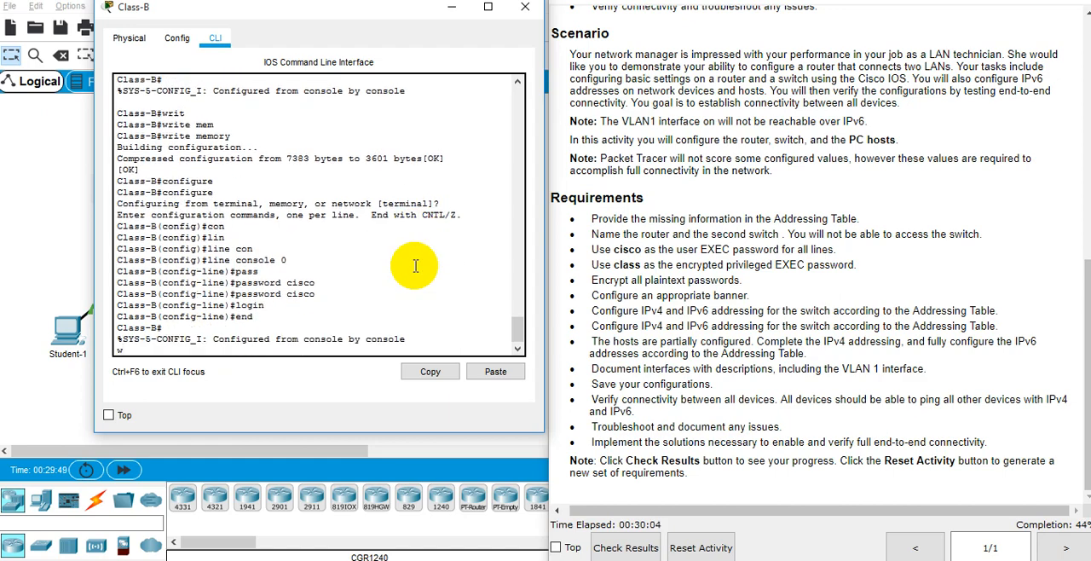
pyautogui.write('w')
pyautogui.press('Return')
pyautogui.write('wr mem')
pyautogui.press('Return')
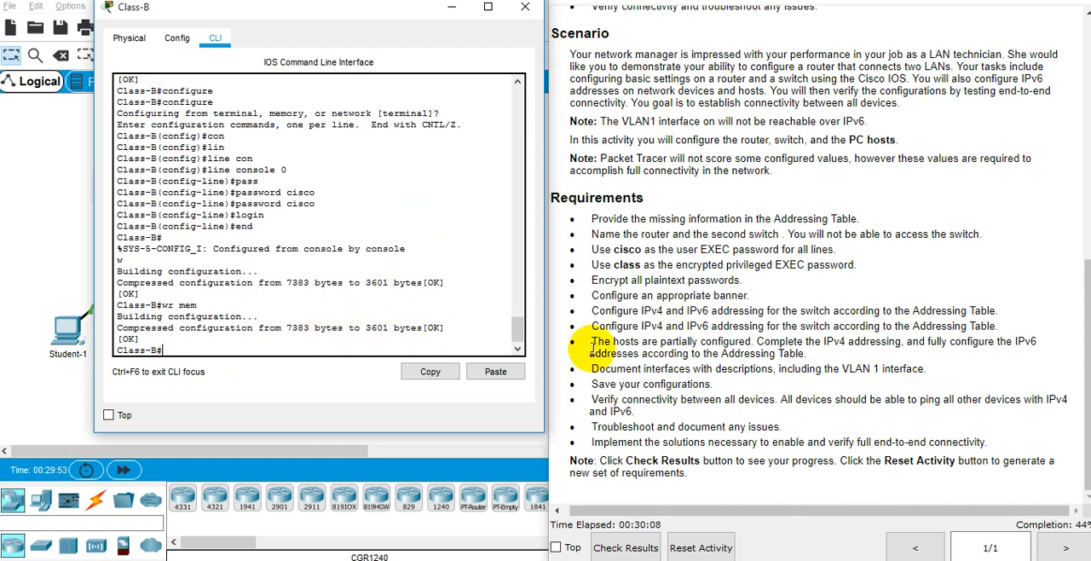
# Check the activity results again and review Class-B's assessment items, including the Vlan1 IP address.
pyautogui.click(632, 550)
pyautogui.click(71, 220)
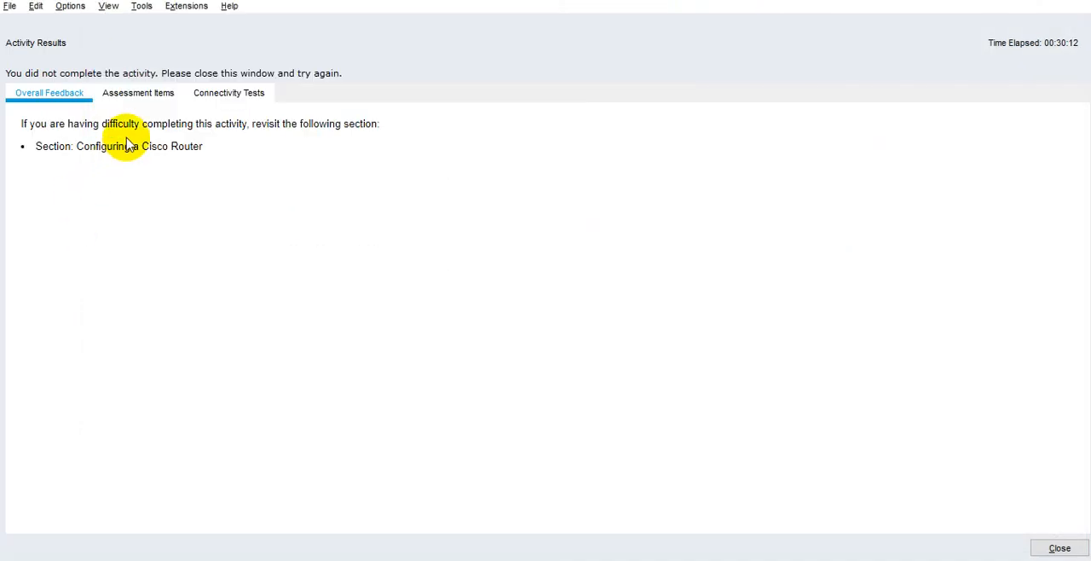
pyautogui.click(138, 93)
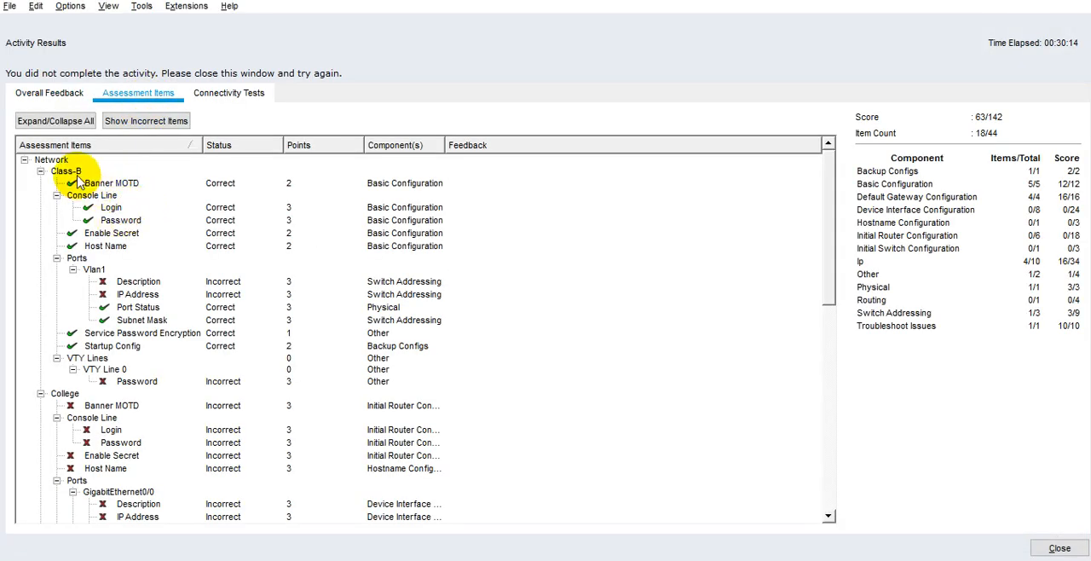
pyautogui.click(141, 294)
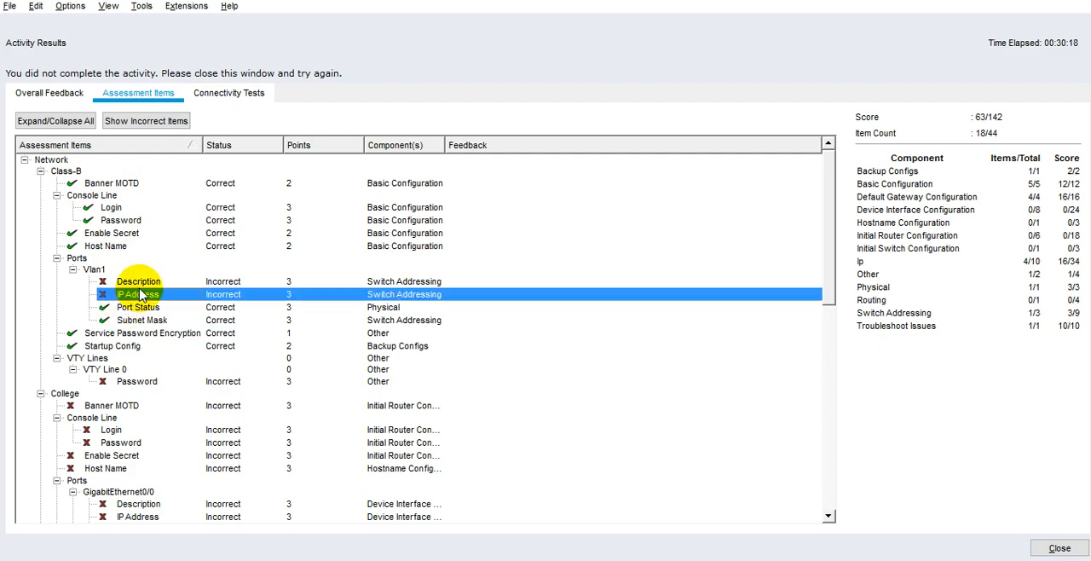
pyautogui.scroll(-3, 140, 294)
pyautogui.scroll(3, 140, 294)
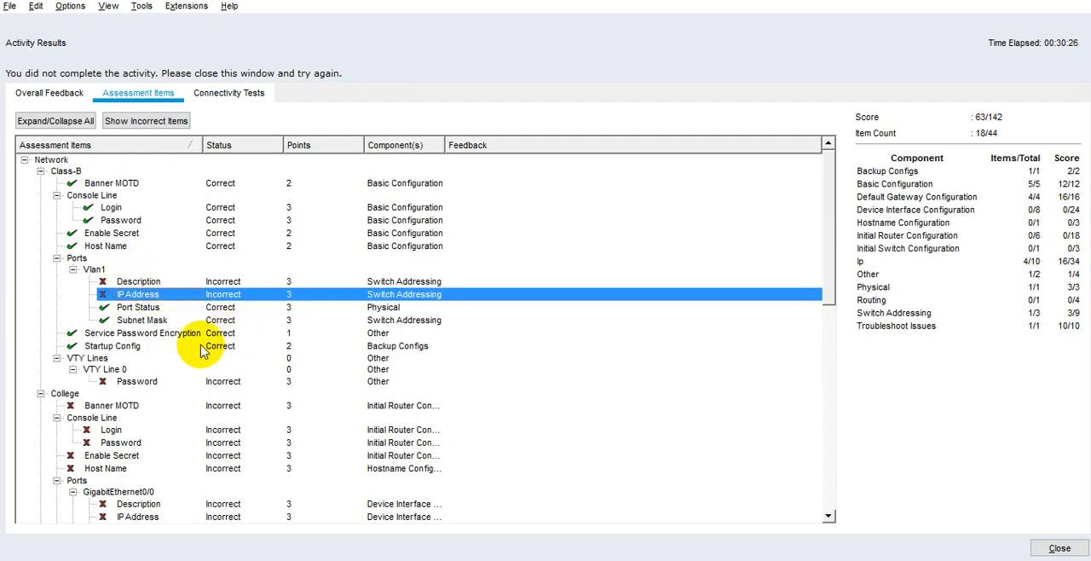
# Return to the Class-B console and list all interface addresses and states with "show ip int brief".
pyautogui.hotkey('alt', 'Tab')
pyautogui.hotkey('alt', 'Tab')
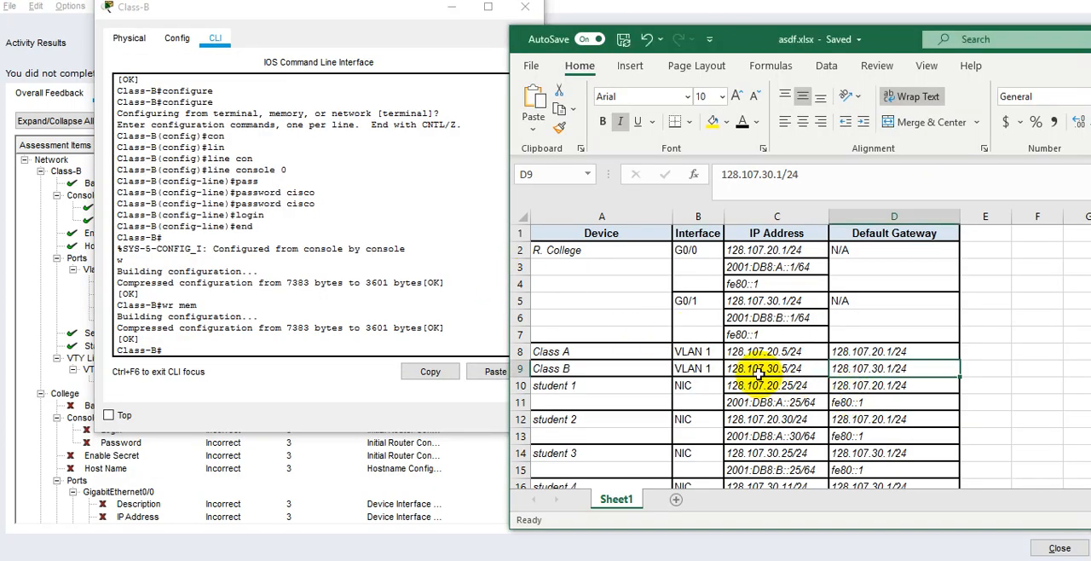
pyautogui.click(341, 307)
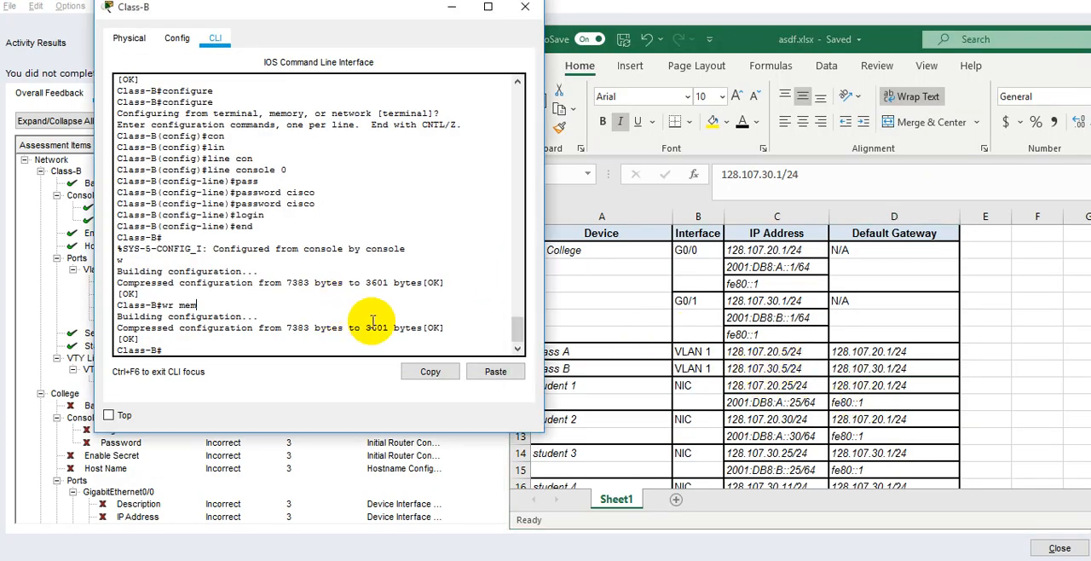
pyautogui.scroll(2, 365, 326)
pyautogui.scroll(-2, 367, 324)
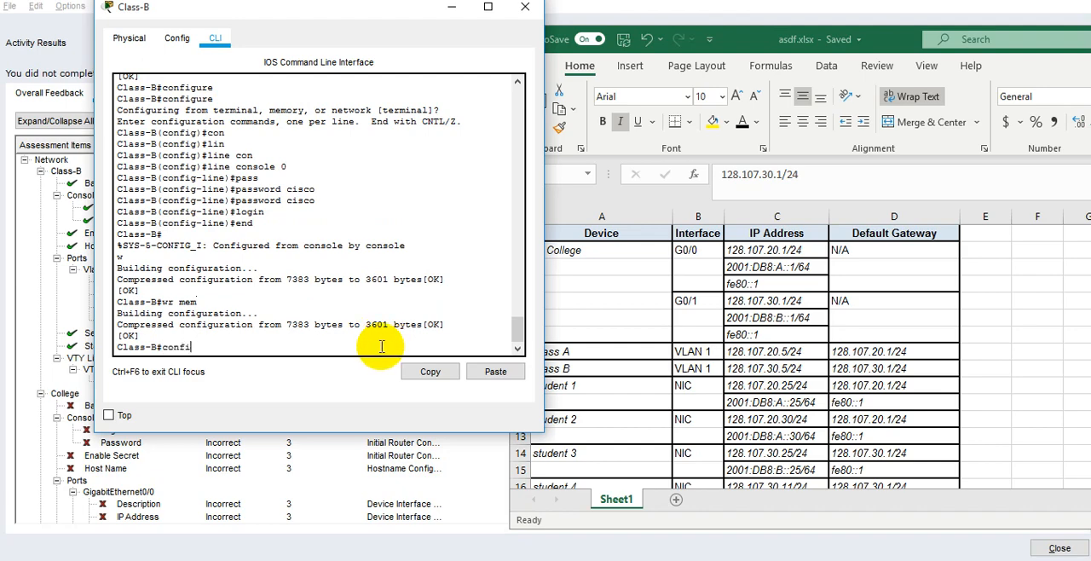
pyautogui.press('Tab')
pyautogui.hotkey('ctrl', 'c')
pyautogui.write('show ip int bri')
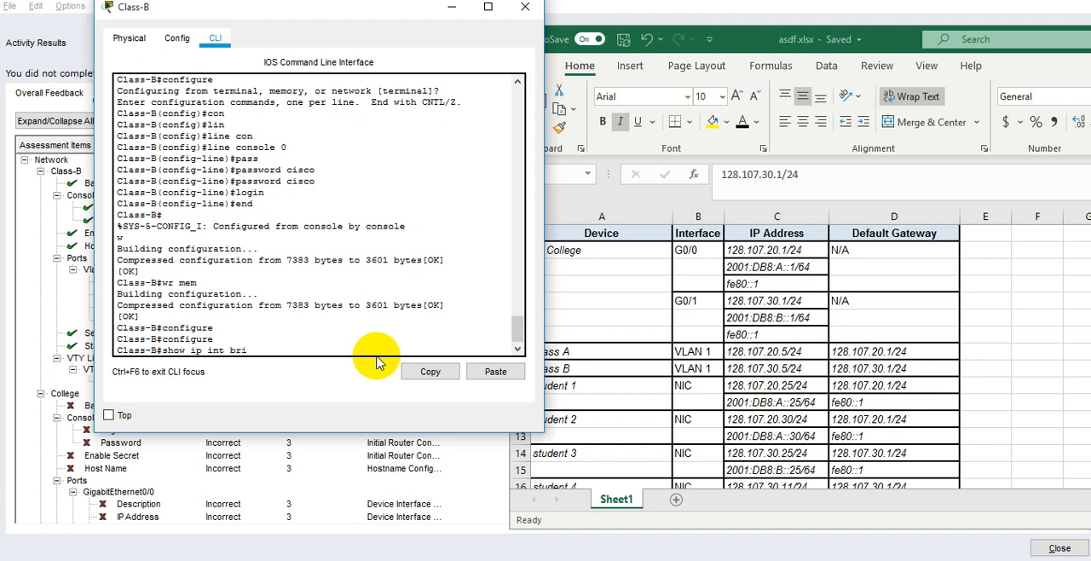
pyautogui.write('ef')
pyautogui.press('Return')
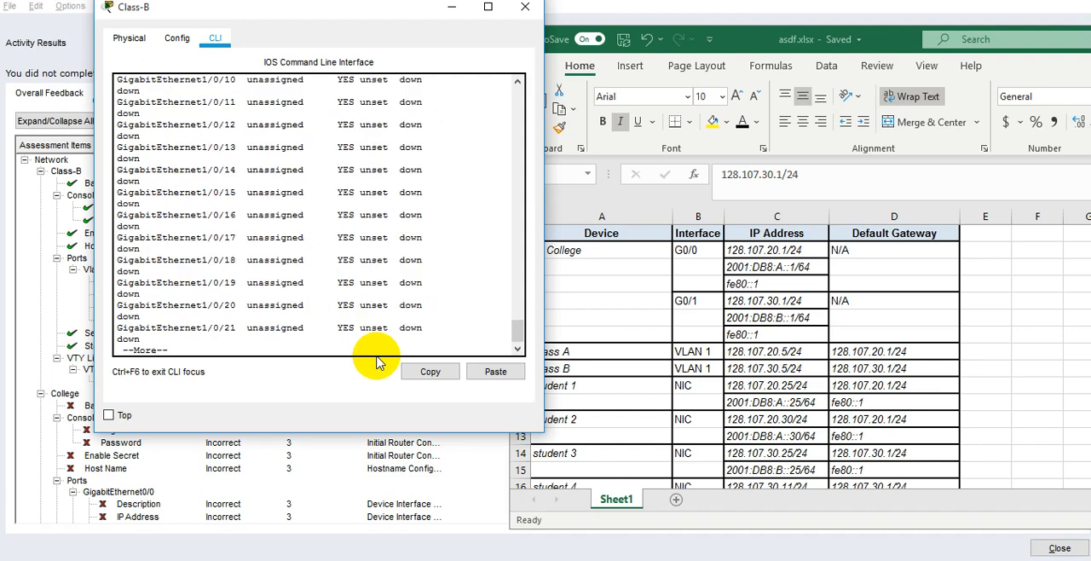
pyautogui.press('space')
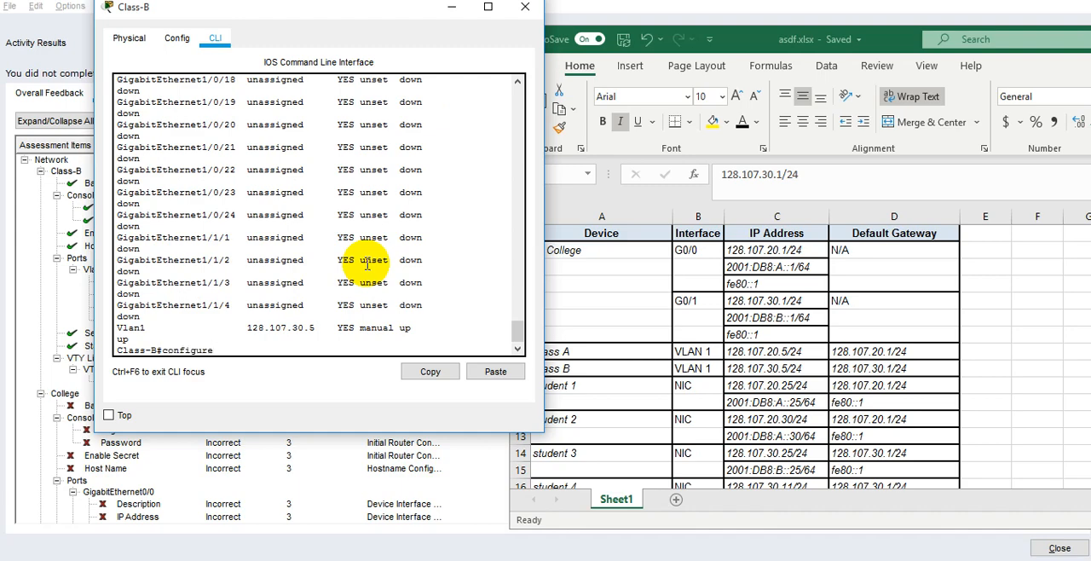
# Enter global configuration mode on Class-B and open configuration of interface VLAN 1.
pyautogui.write('configure ter')
pyautogui.press('Tab')
pyautogui.press('Return')
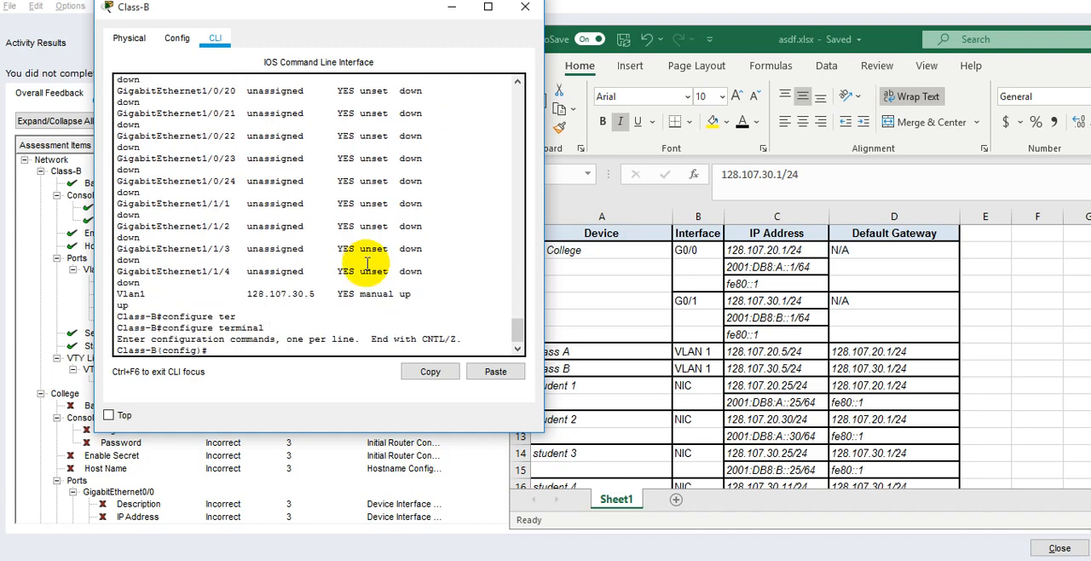
pyautogui.write('inter')
pyautogui.press('Tab')
pyautogui.write('vlan')
pyautogui.press('Tab')
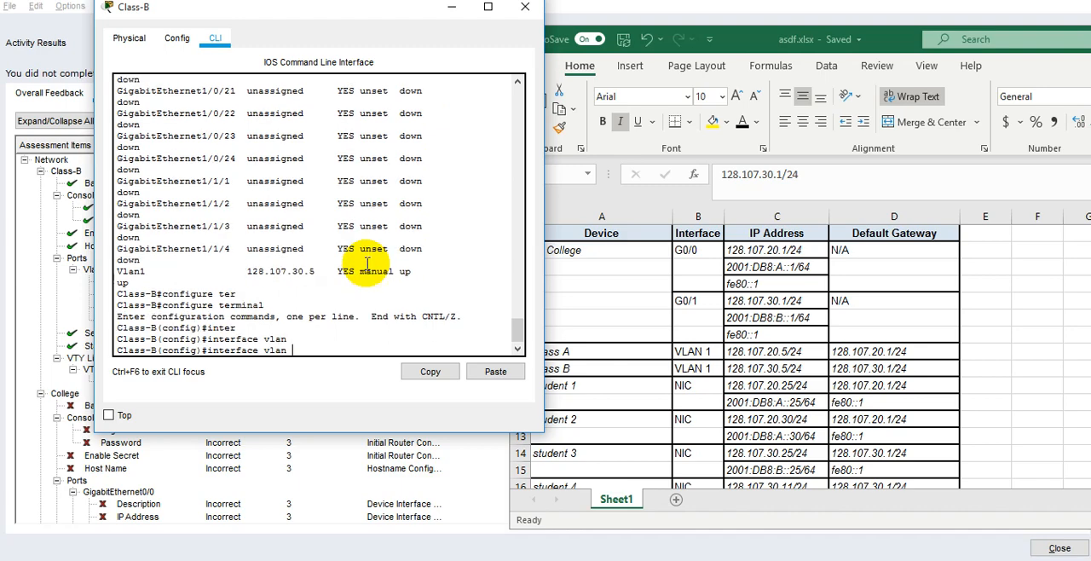
pyautogui.write('1')
pyautogui.press('Return')
# Assign IP address 128.107.30.10 with mask 255.255.255.0 to Class-B's VLAN 1 interface and enable it with "no sh".
pyautogui.write('ip ad')
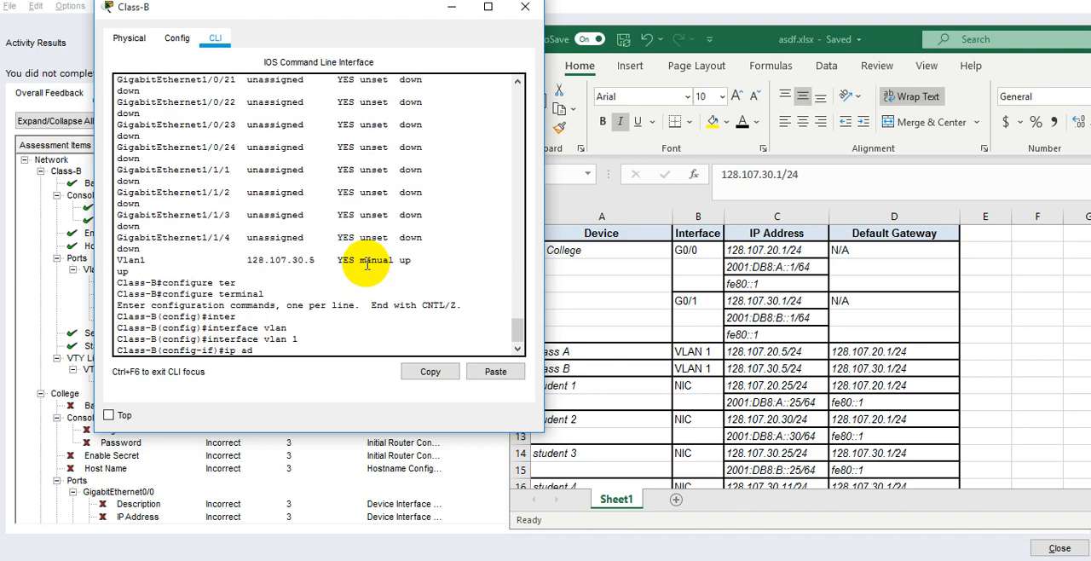
pyautogui.write('d')
pyautogui.press('Tab')
pyautogui.write('1')
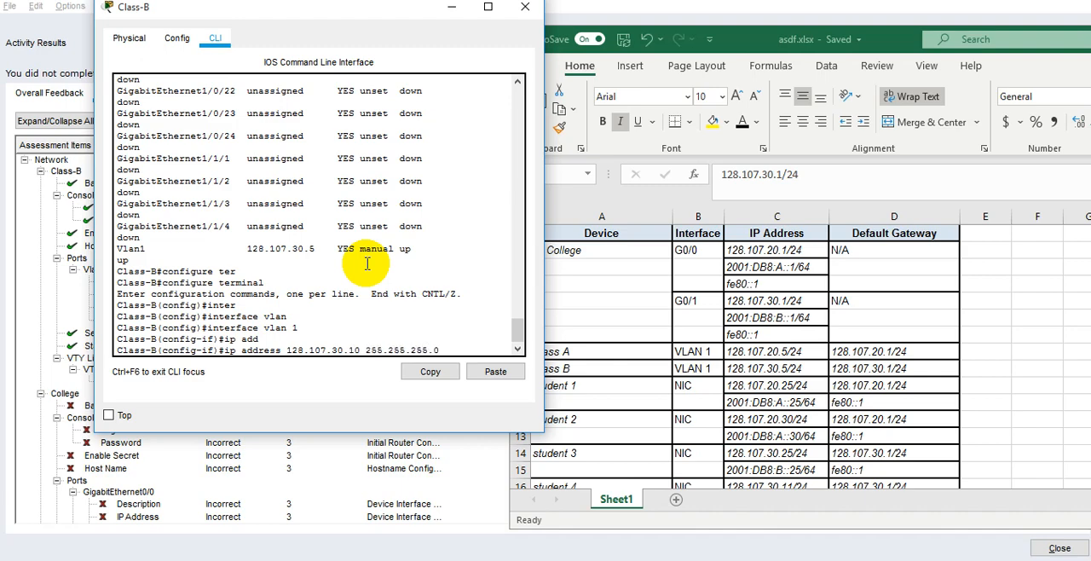
pyautogui.press('Return')
pyautogui.write('no sh')
pyautogui.press('Return')
# Give Class-B's VLAN 1 interface the description "management-interface".
pyautogui.write('desc')
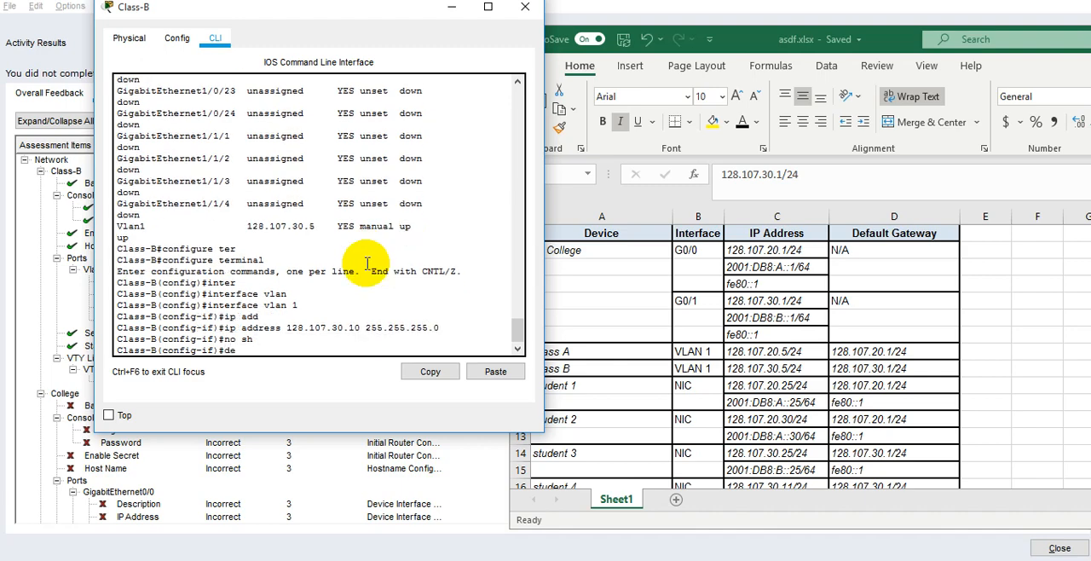
pyautogui.press('Tab')
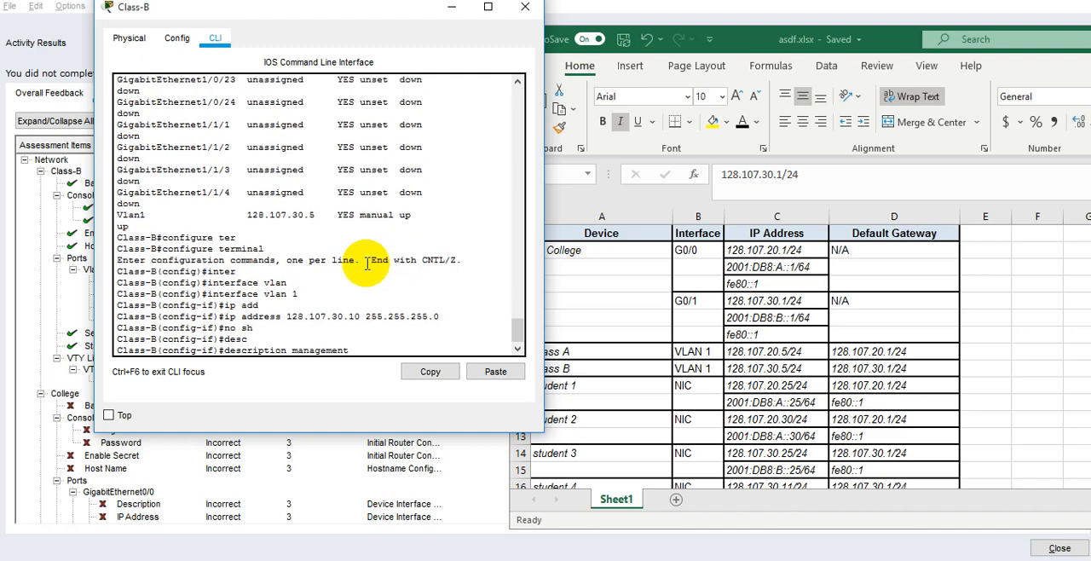
pyautogui.write('management-interface')
pyautogui.press('Return')
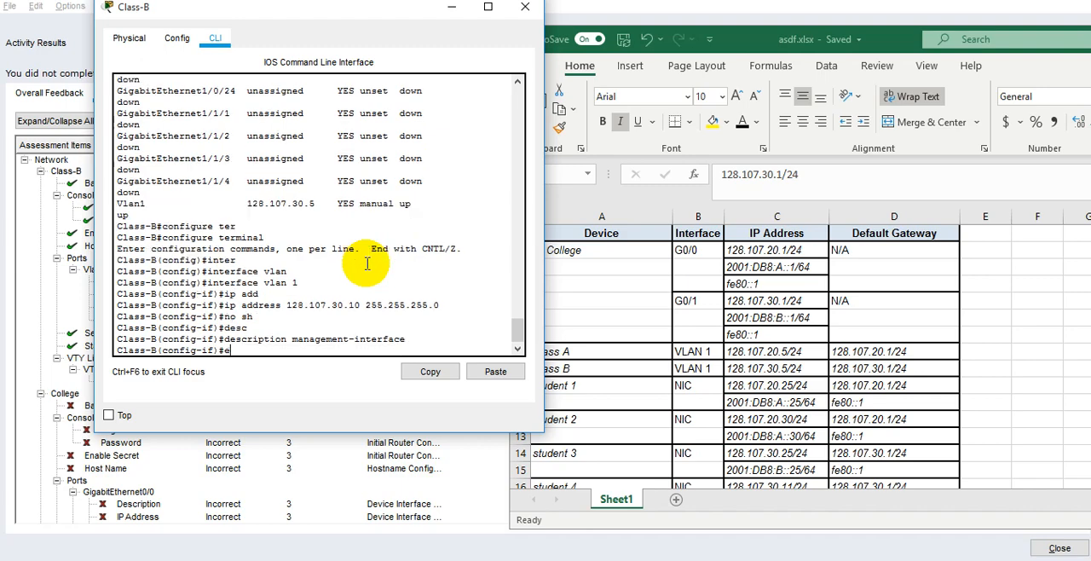
# Exit VLAN 1 configuration to privileged EXEC mode and save Class-B's configuration with "wr mem".
pyautogui.write('end')
pyautogui.press('Return')
pyautogui.write('wr mem')
pyautogui.press('Return')
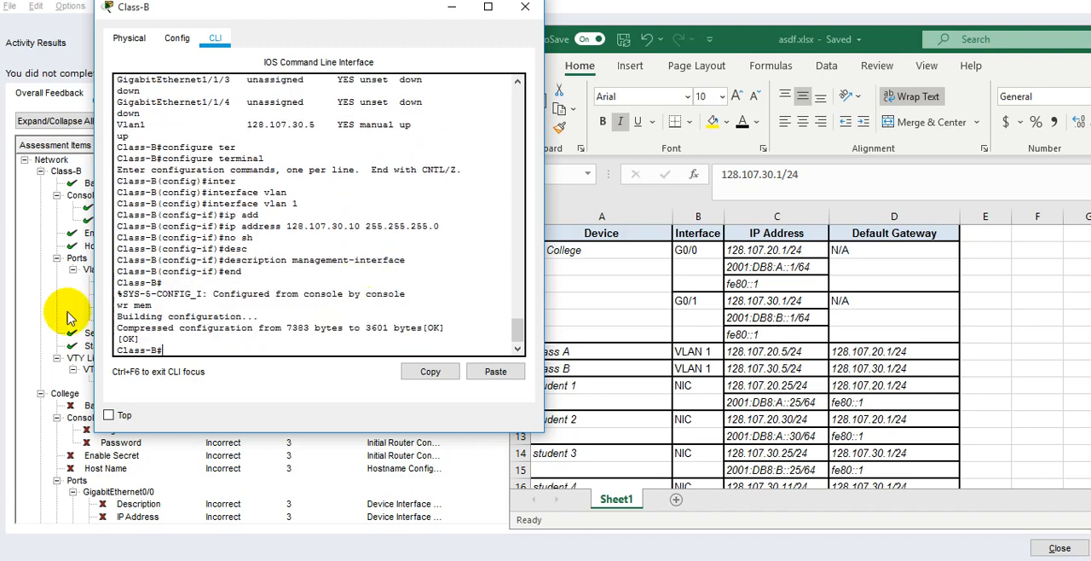
# Close the outdated activity results, run Check Results again from the activity instructions, and show the assessment items.
pyautogui.click(51, 290)
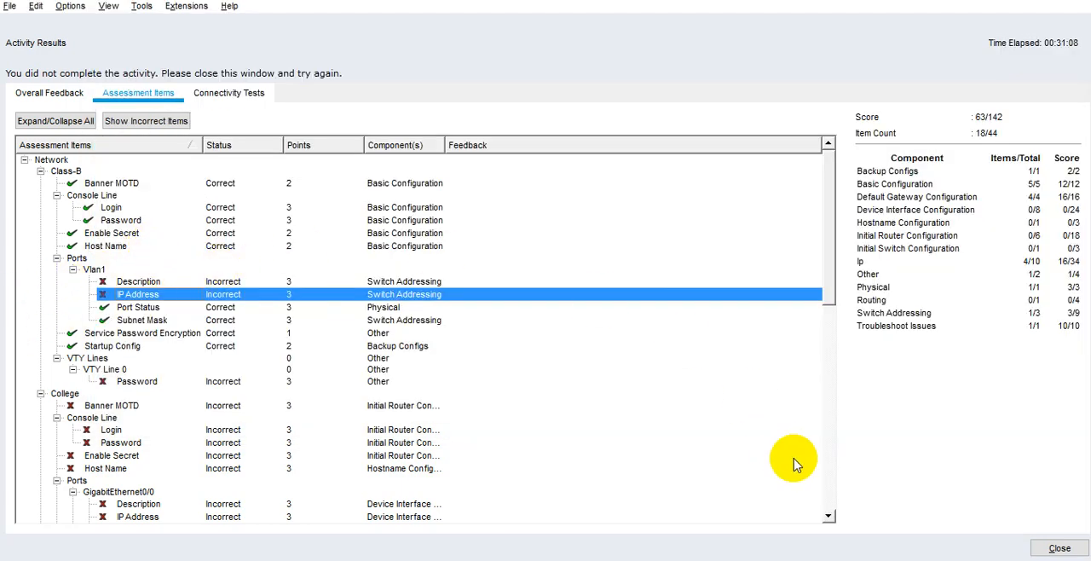
pyautogui.click(1055, 547)
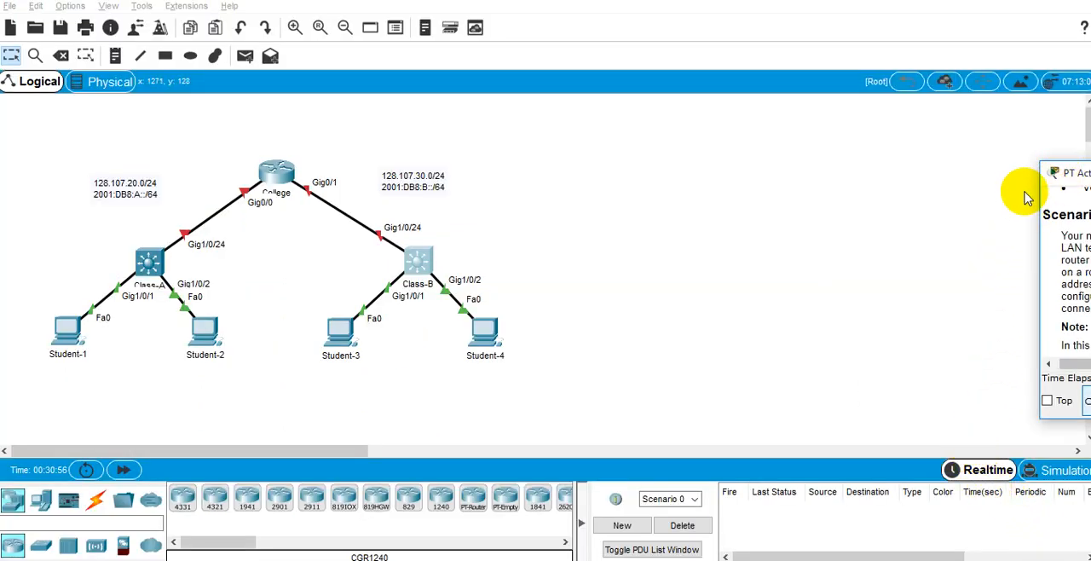
pyautogui.moveTo(1079, 163); pyautogui.dragTo(908, 189)
pyautogui.moveTo(1076, 207); pyautogui.dragTo(641, 200)
pyautogui.doubleClick(708, 210)
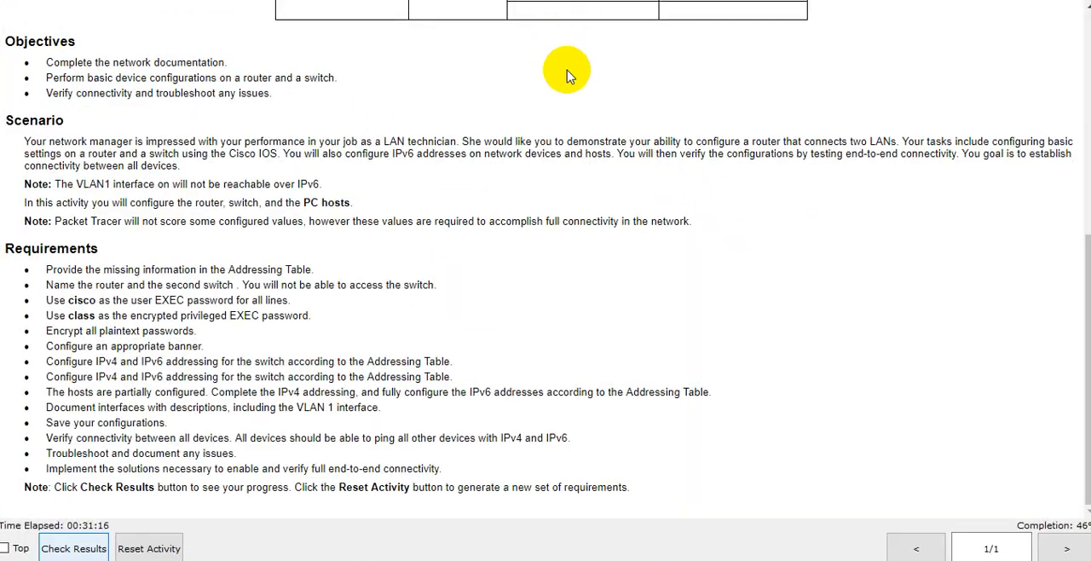
pyautogui.press('super+Down')
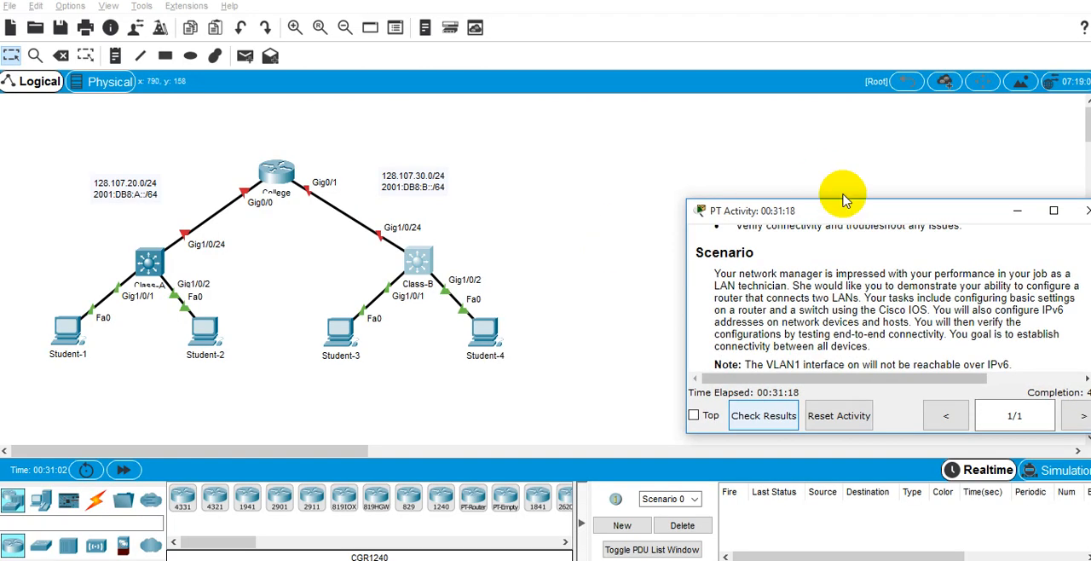
pyautogui.moveTo(842, 210); pyautogui.dragTo(1090, 278)
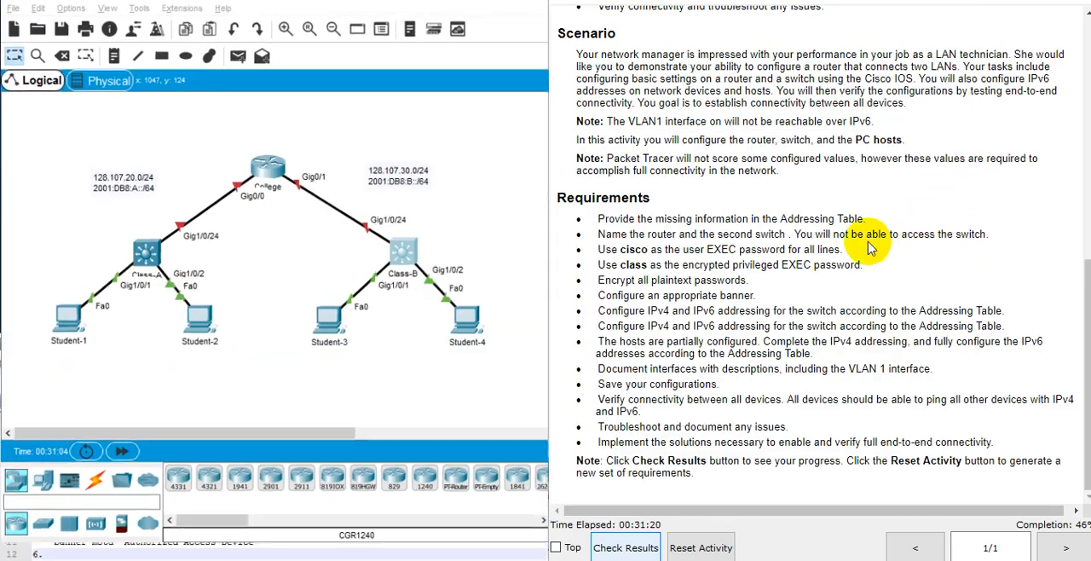
pyautogui.click(640, 544)
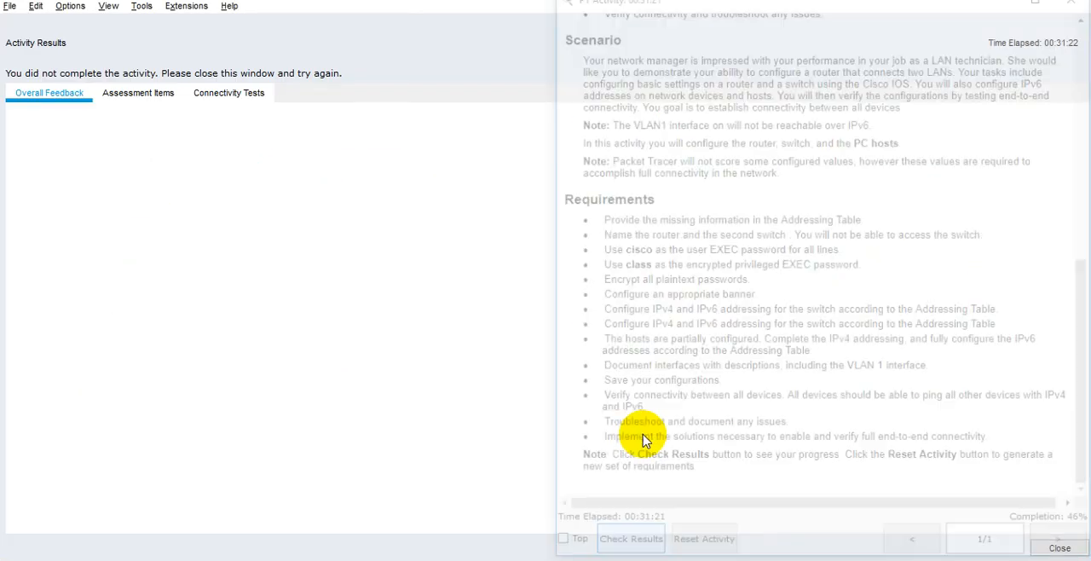
pyautogui.click(141, 96)
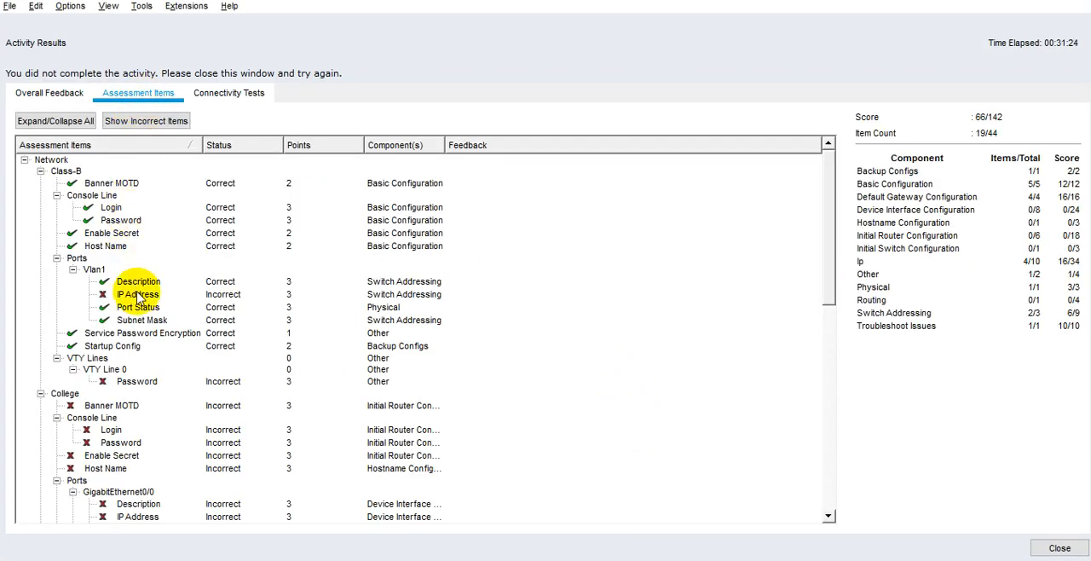
# Review the assessment items, from Class-B's Vlan1 IP address through the College router's ports.
pyautogui.click(138, 296)
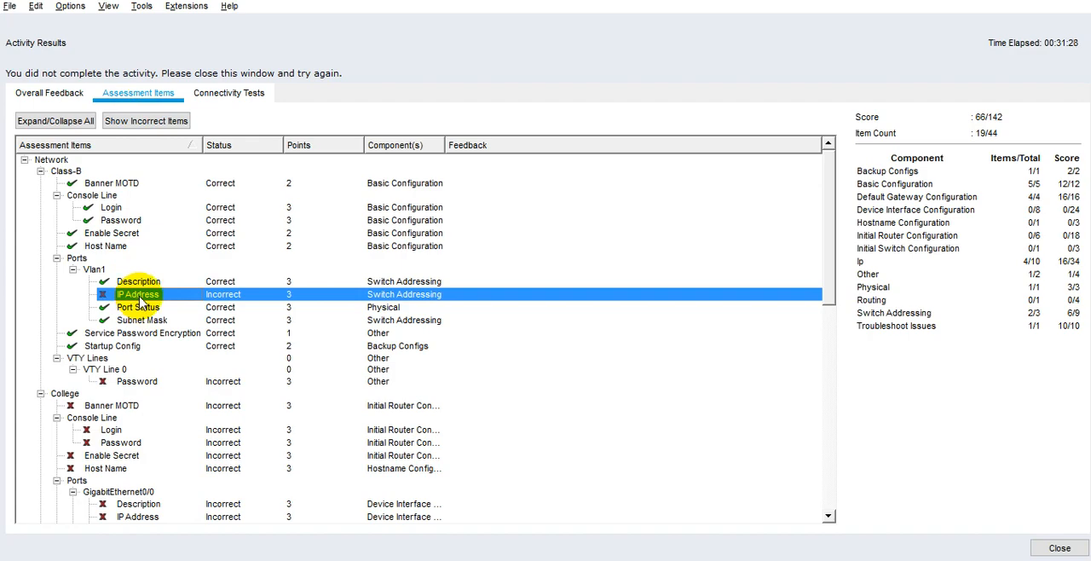
pyautogui.scroll(-12, 141, 305)
pyautogui.scroll(6, 177, 322)
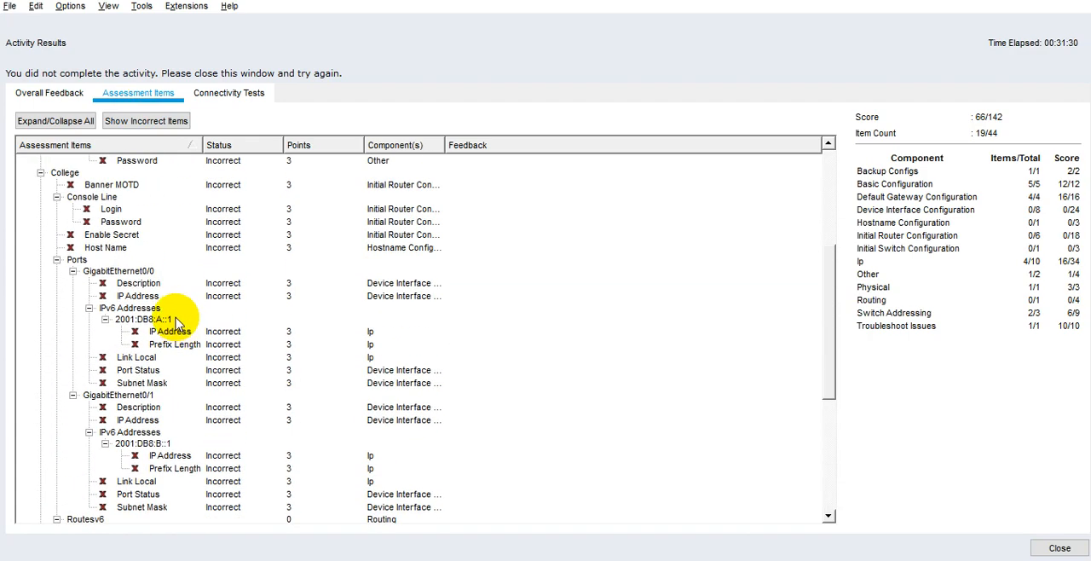
pyautogui.scroll(-5, 177, 319)
pyautogui.scroll(11, 179, 318)
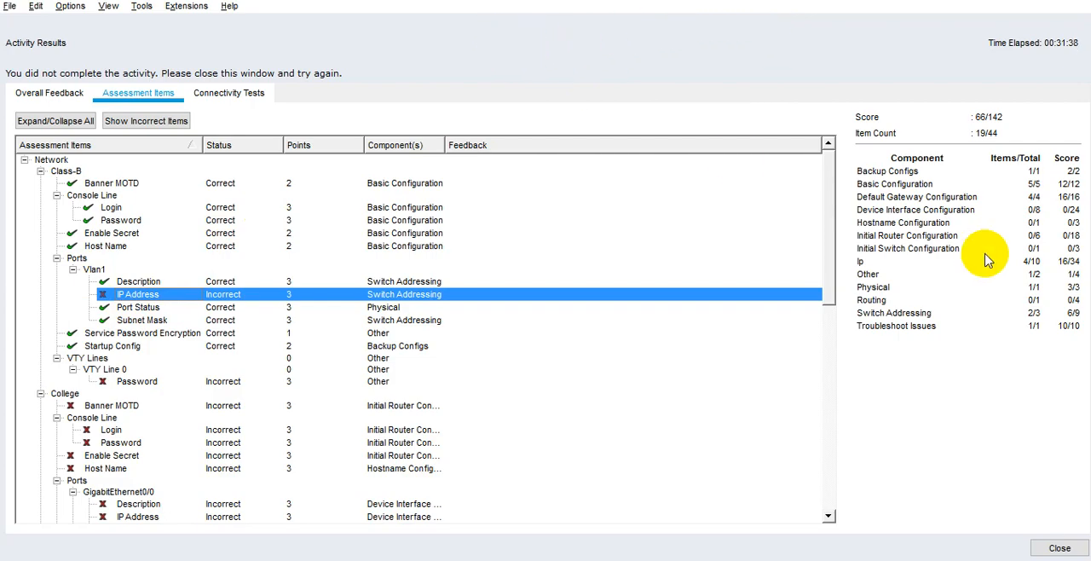
# Place the activity results beside the Class-B console and check the Vlan1 IP address and VTY Line 0 password items.
pyautogui.press('super+Right')
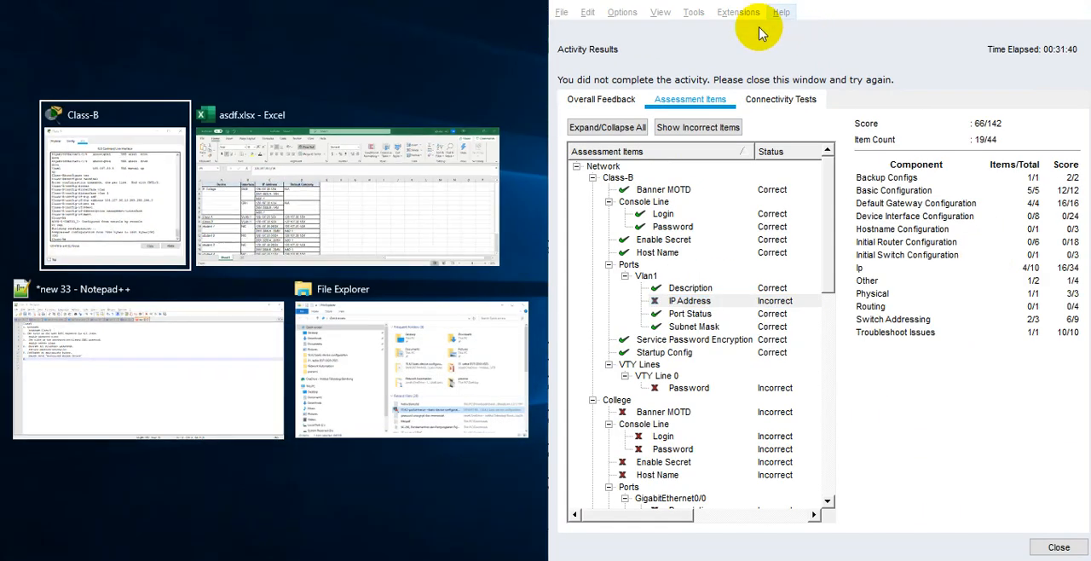
pyautogui.press('Return')
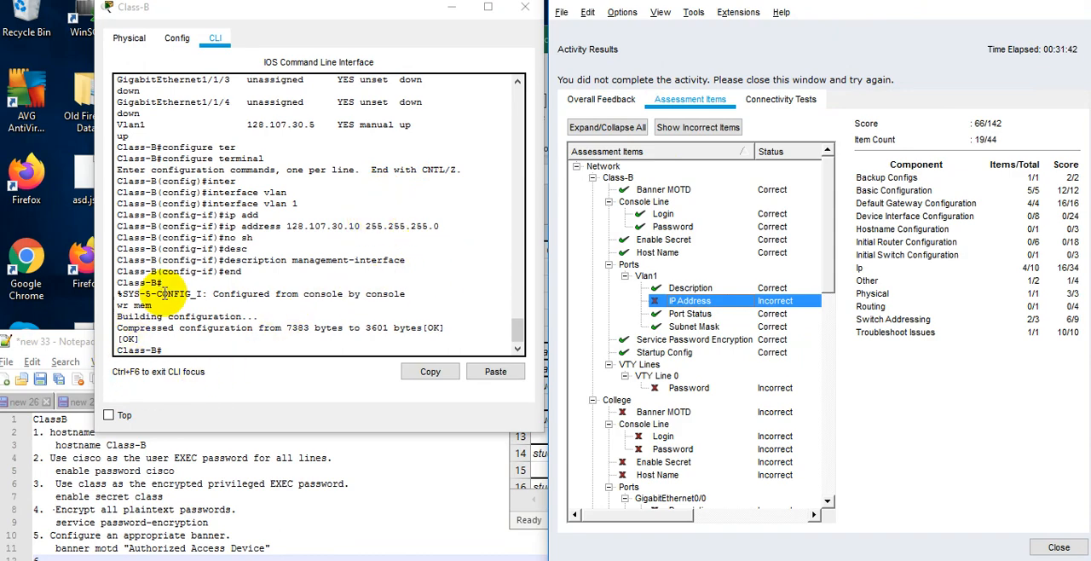
pyautogui.click(362, 226)
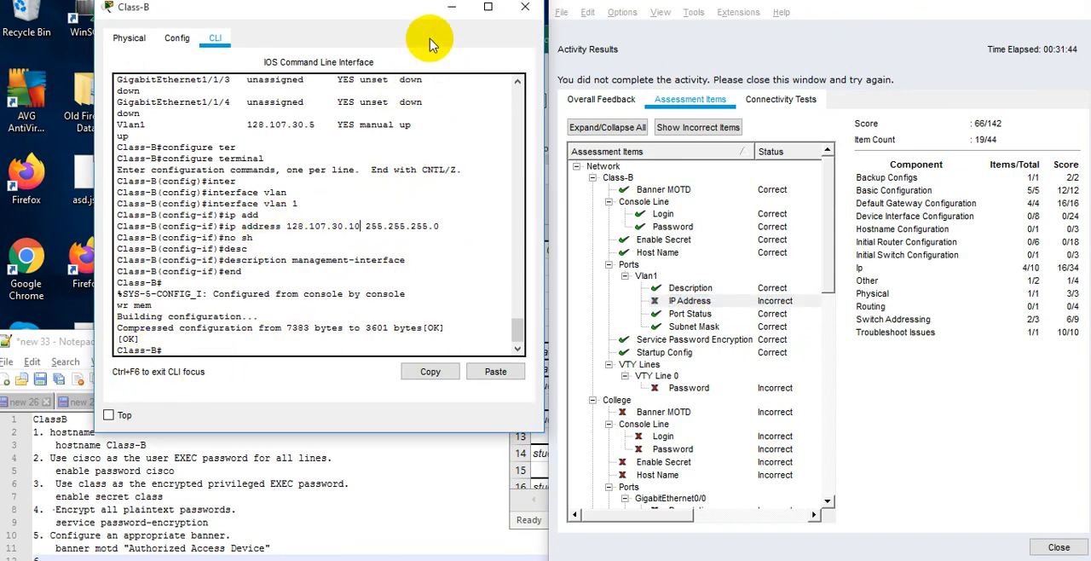
pyautogui.moveTo(419, 14); pyautogui.dragTo(349, 168)
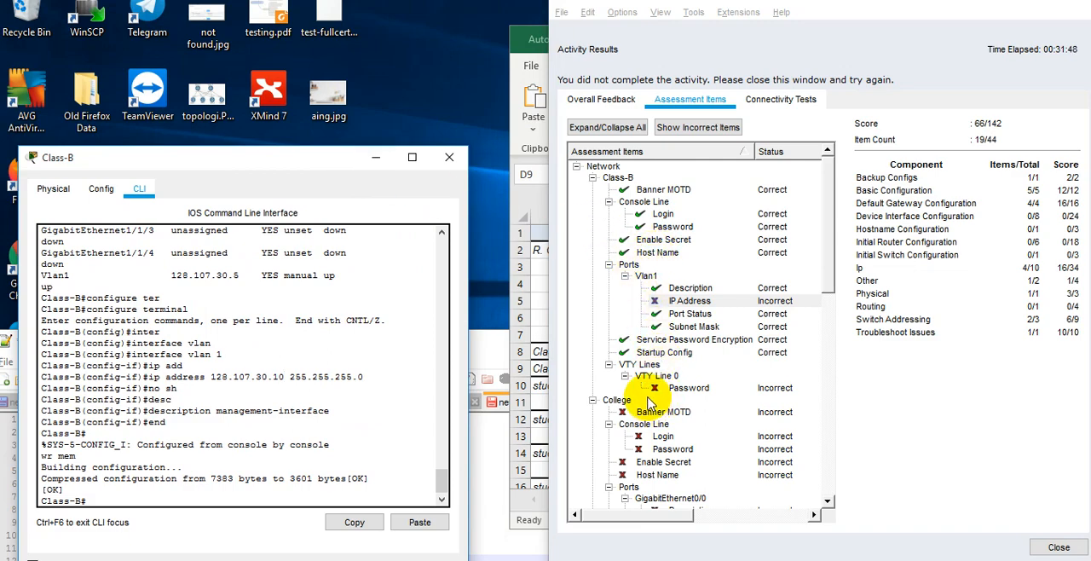
pyautogui.click(714, 388)
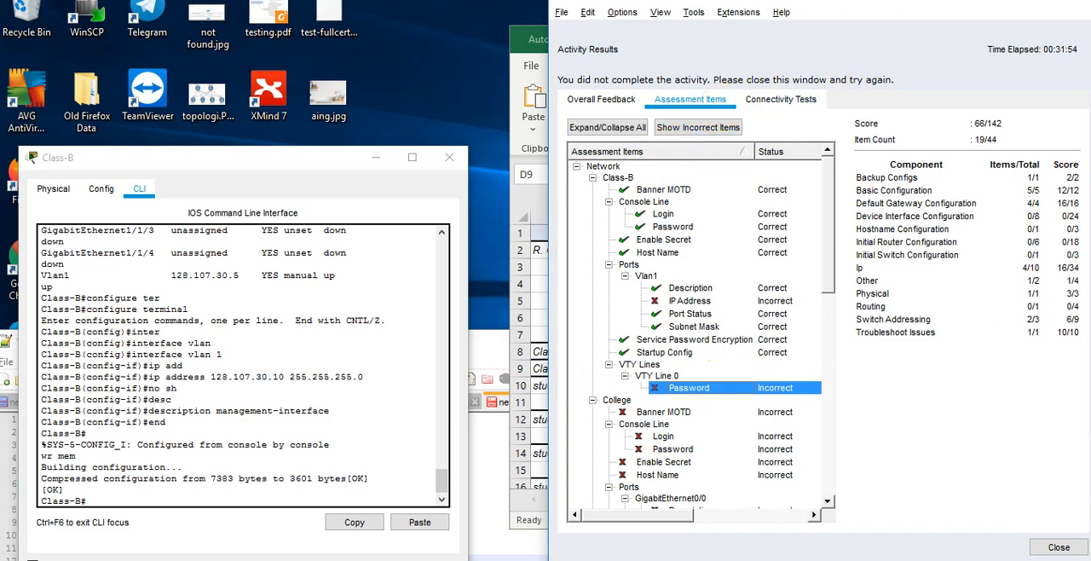
# Close the activity results, rearrange the topology window, and bring the Class-B console back to the front.
pyautogui.click(1059, 547)
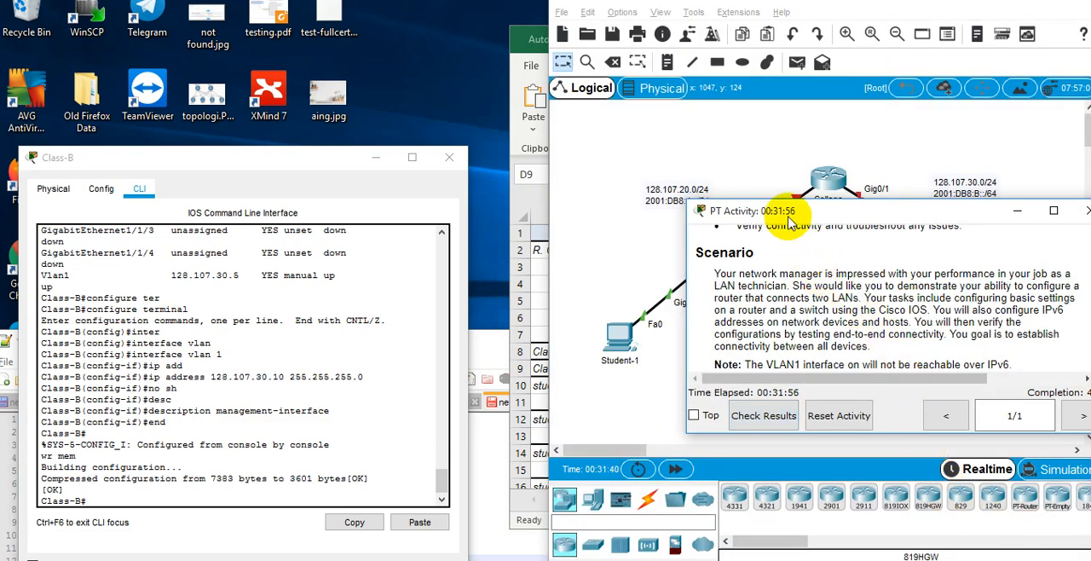
pyautogui.click(818, 17)
pyautogui.press('super+Left')
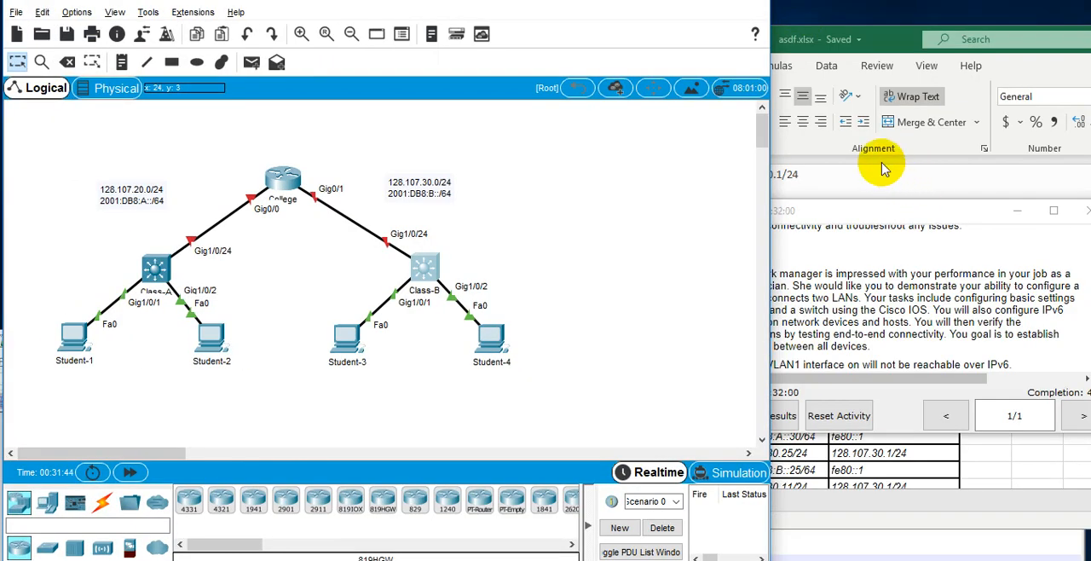
pyautogui.hotkey('alt', 'Tab')
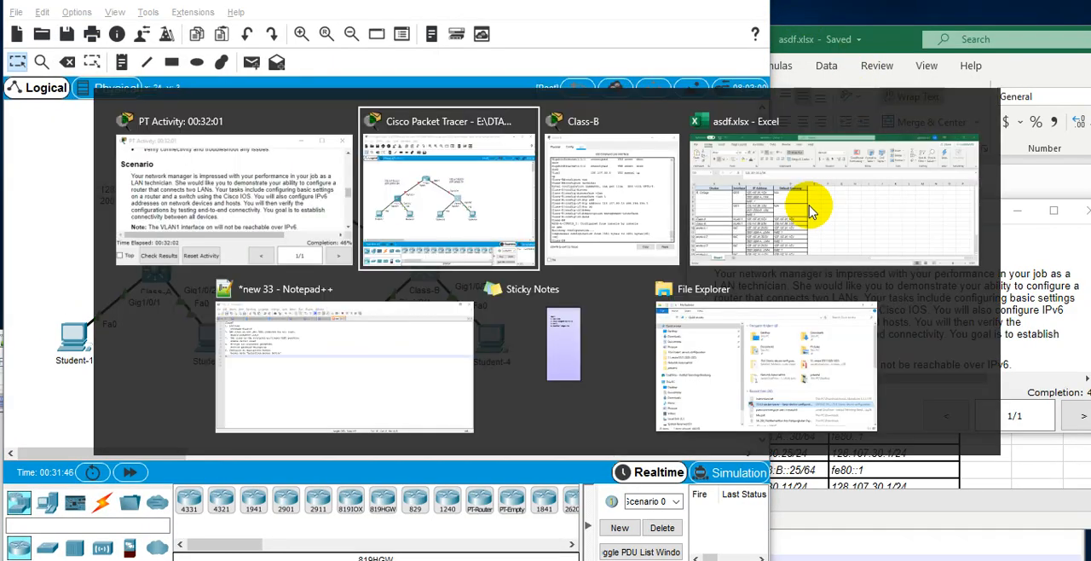
pyautogui.hotkey('alt', 'Tab')
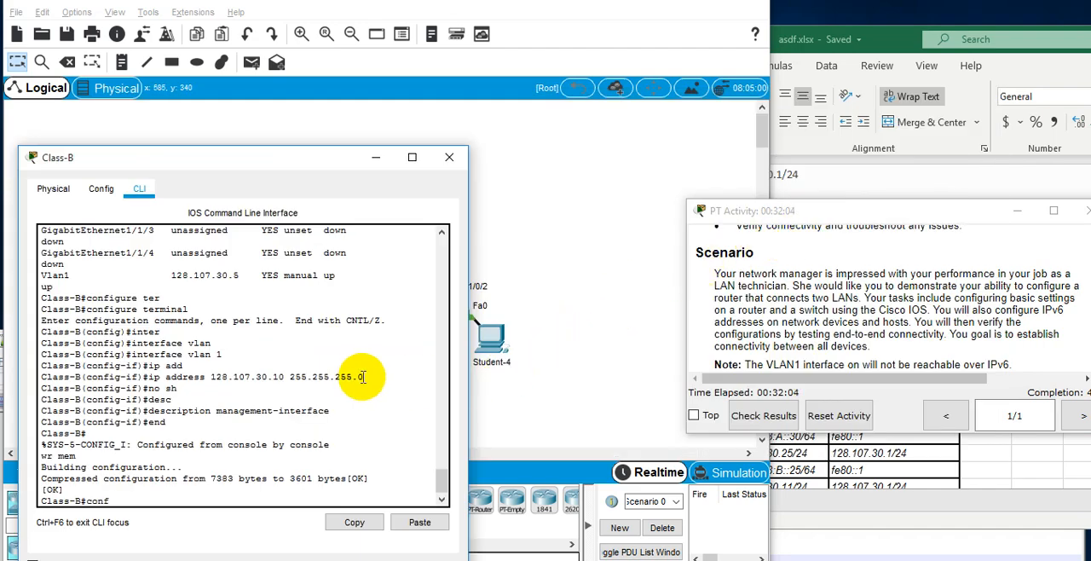
# Enter terminal configuration mode on Class-B and open line configuration for "line vty 0 4".
pyautogui.press('Return')
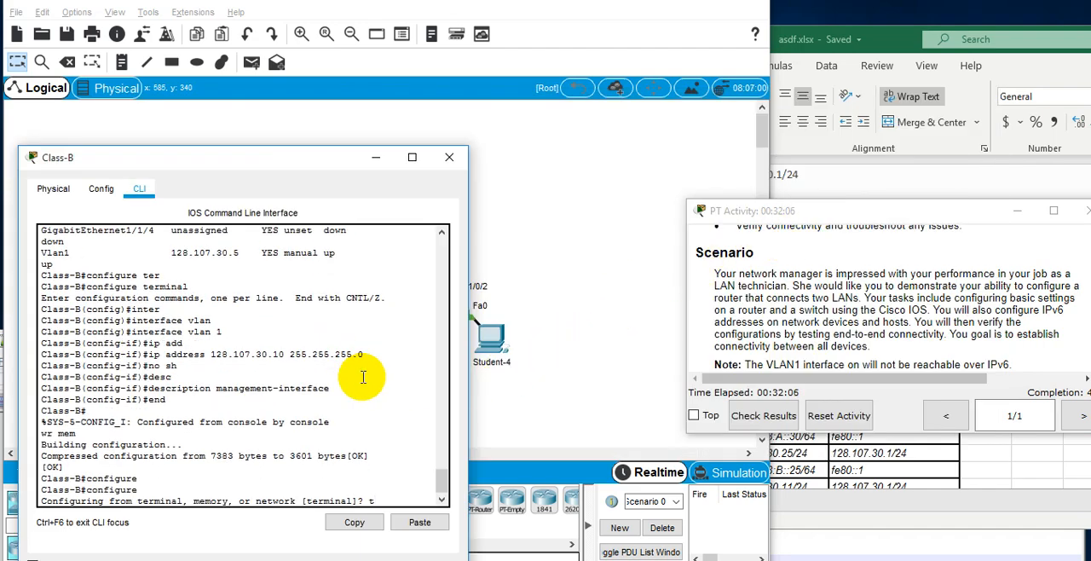
pyautogui.press('Return')
pyautogui.write('line')
pyautogui.press('Tab')
pyautogui.write('vt')
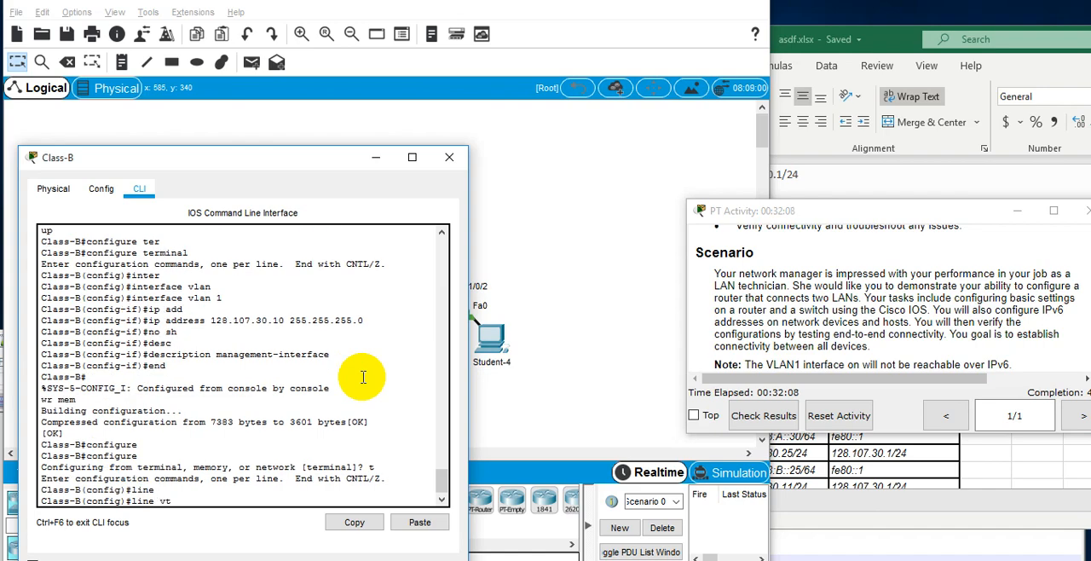
pyautogui.write('y 0 4')
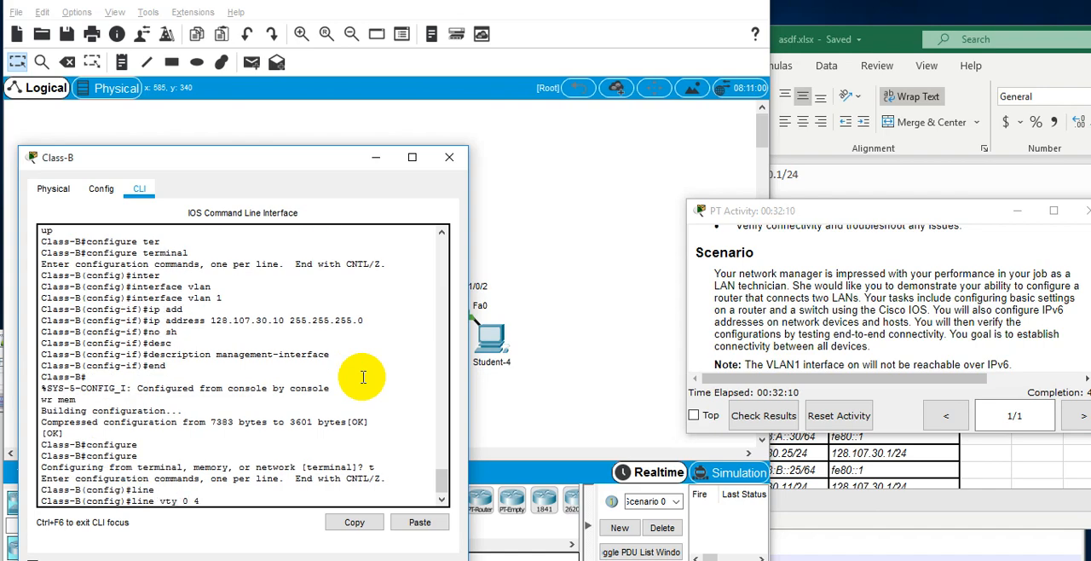
pyautogui.press('Return')
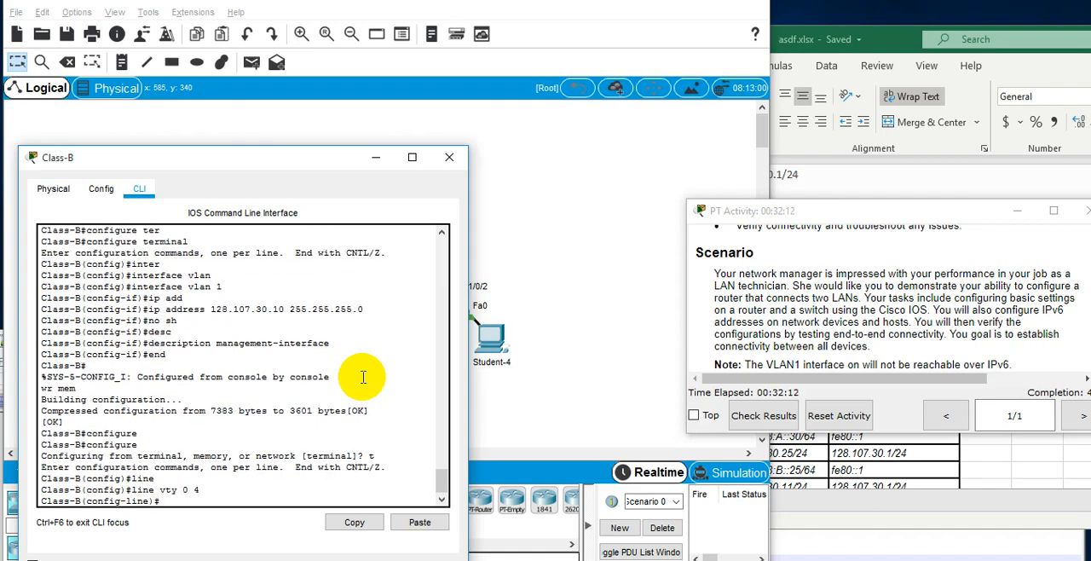
# Set the line password required by the activity on VTY lines 0 to 4 and enable login.
pyautogui.write('pas')
pyautogui.press('Tab')
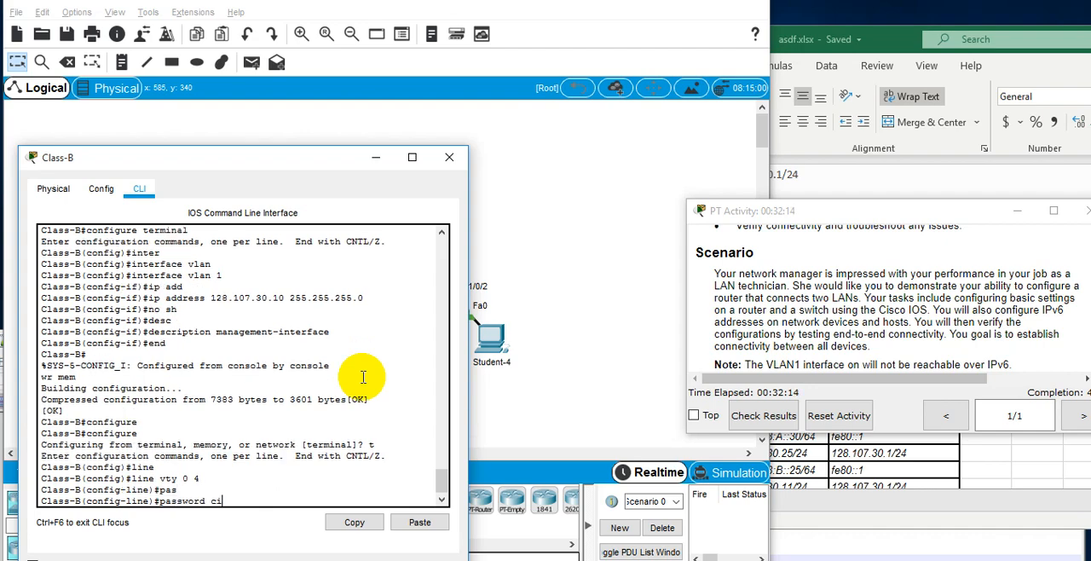
pyautogui.press('Return')
pyautogui.write('login')
pyautogui.press('Tab')
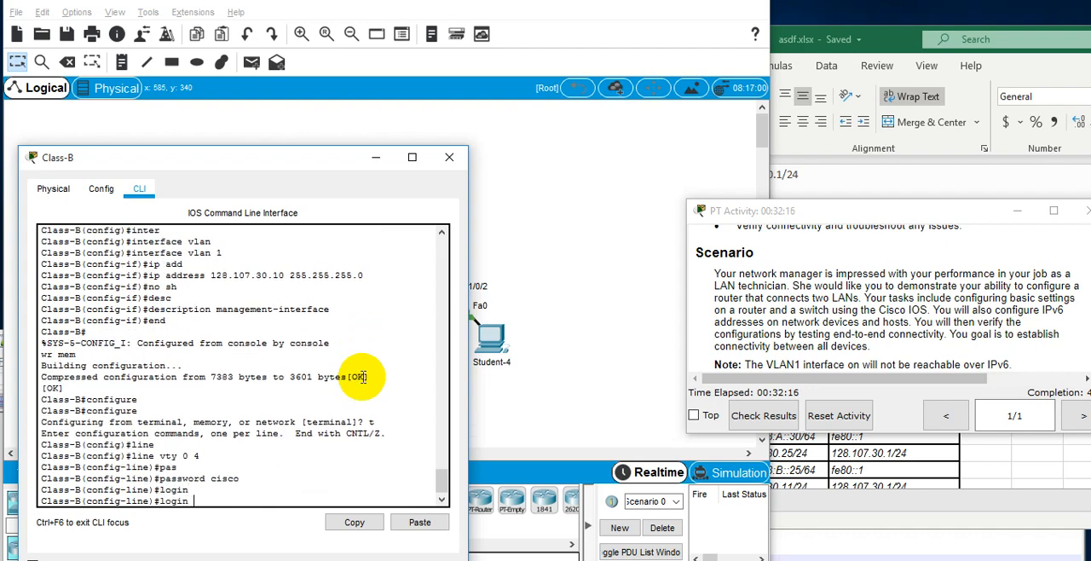
pyautogui.press('Return')
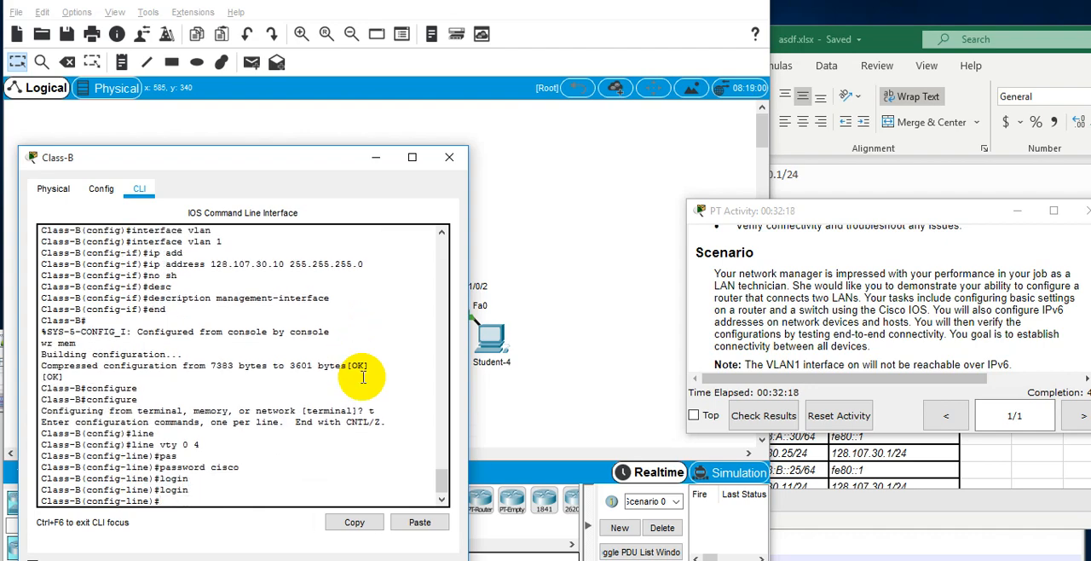
# Place the PT Activity requirements beside the Class-B console and return to the console.
pyautogui.moveTo(938, 214); pyautogui.dragTo(1090, 266)
pyautogui.click(886, 263)
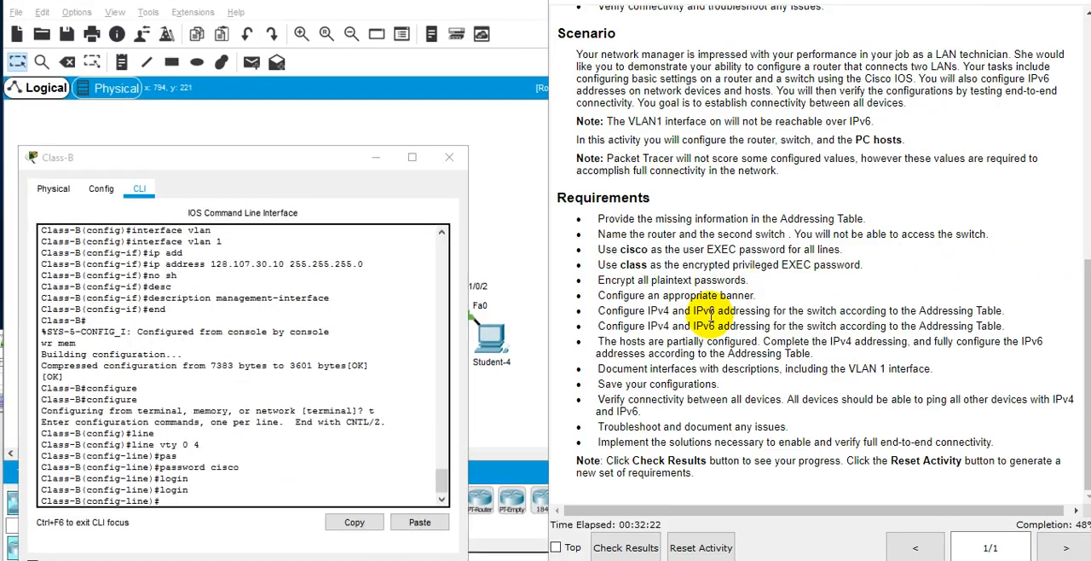
pyautogui.click(300, 356)
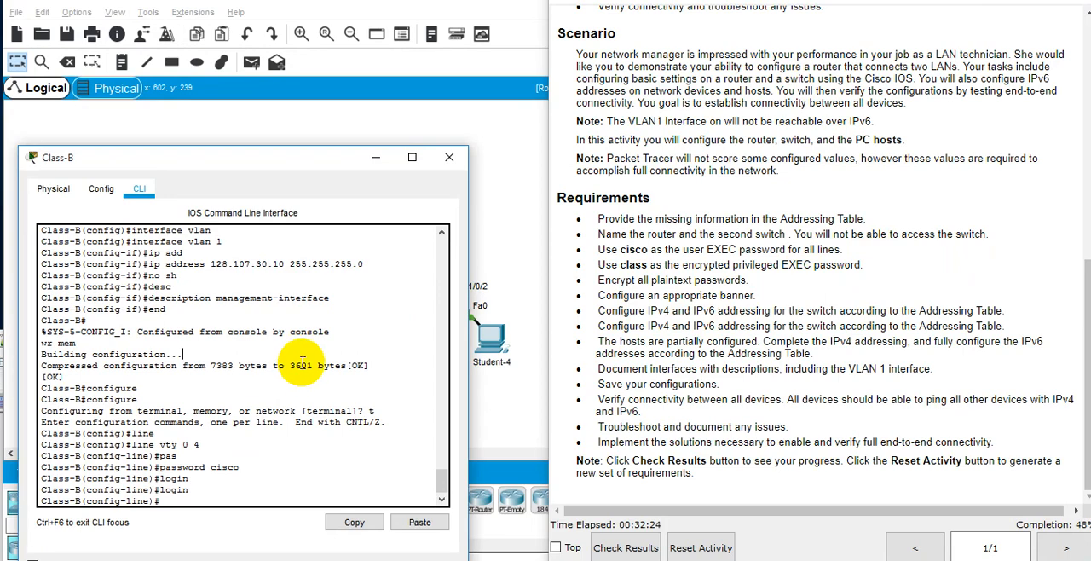
# Leave configuration mode on Class-B, save the configuration with "wr mem", and close its console.
pyautogui.write('end')
pyautogui.press('Return')
pyautogui.write('wr mem')
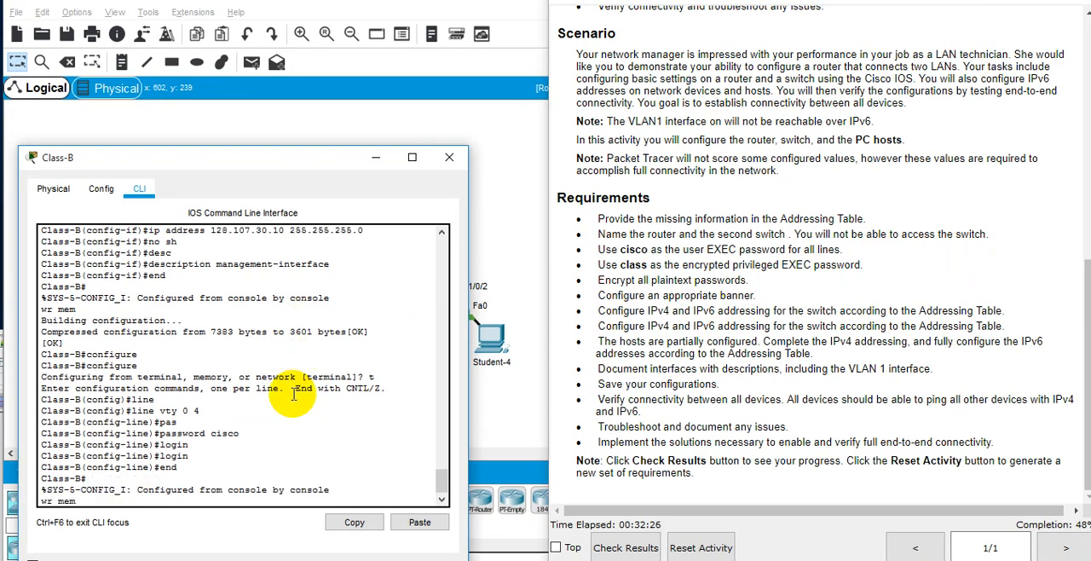
pyautogui.press('Return')
pyautogui.press('Return')
pyautogui.press('Return')
pyautogui.press('Return')
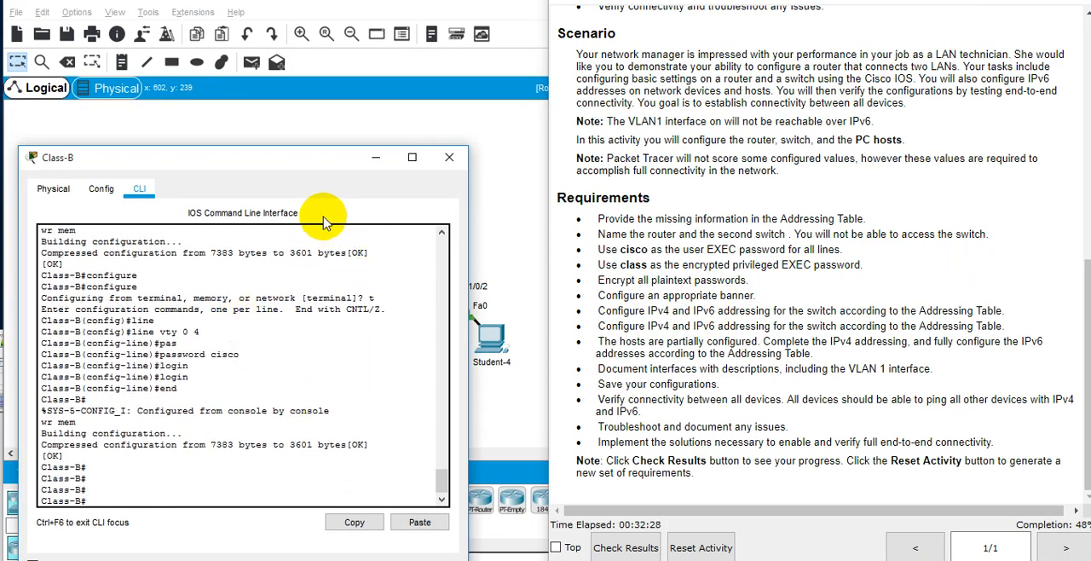
pyautogui.click(449, 157)
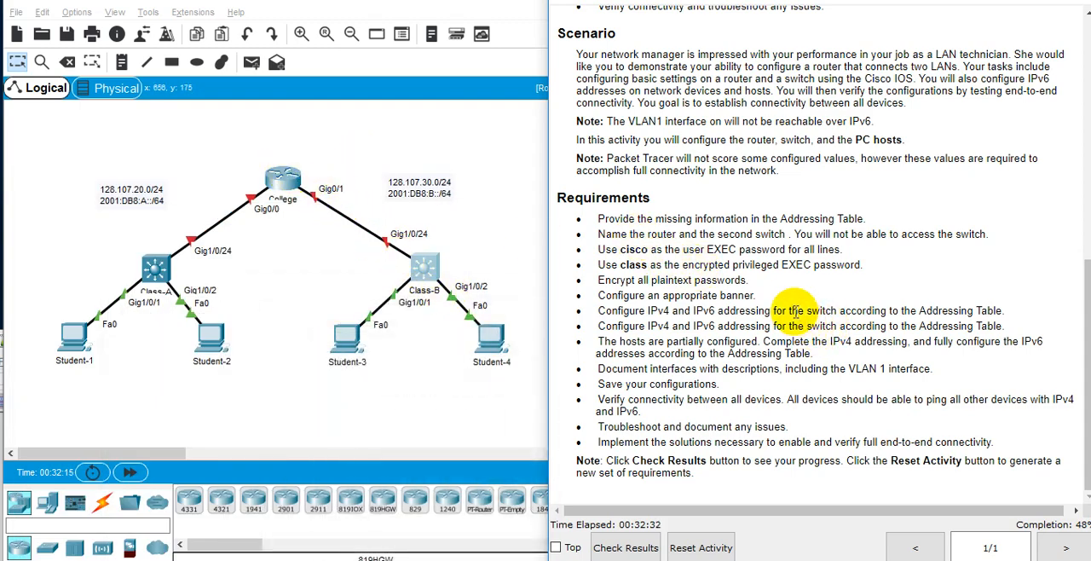
pyautogui.click(293, 181)
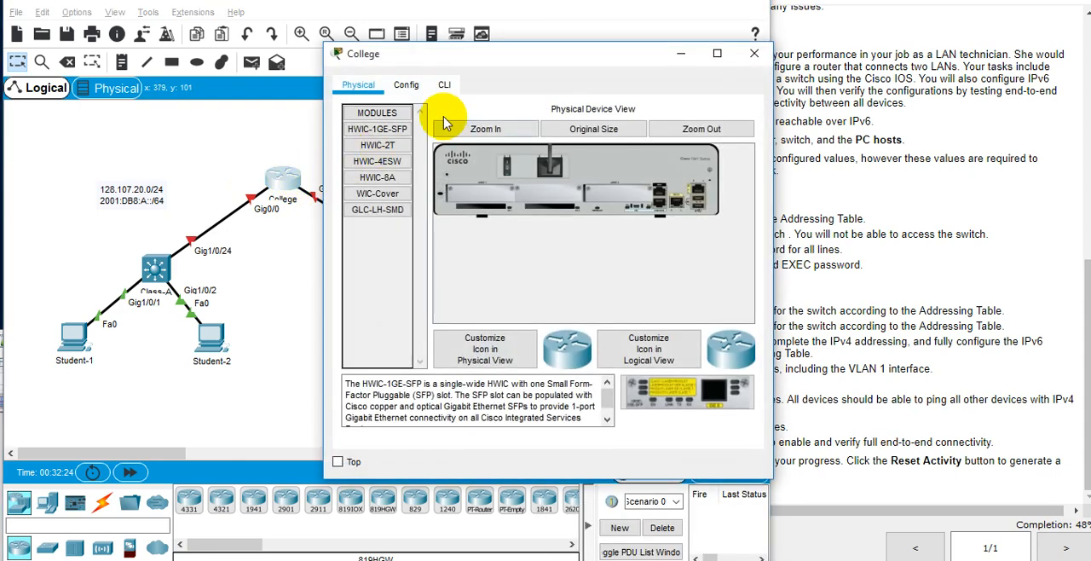
pyautogui.click(415, 92)
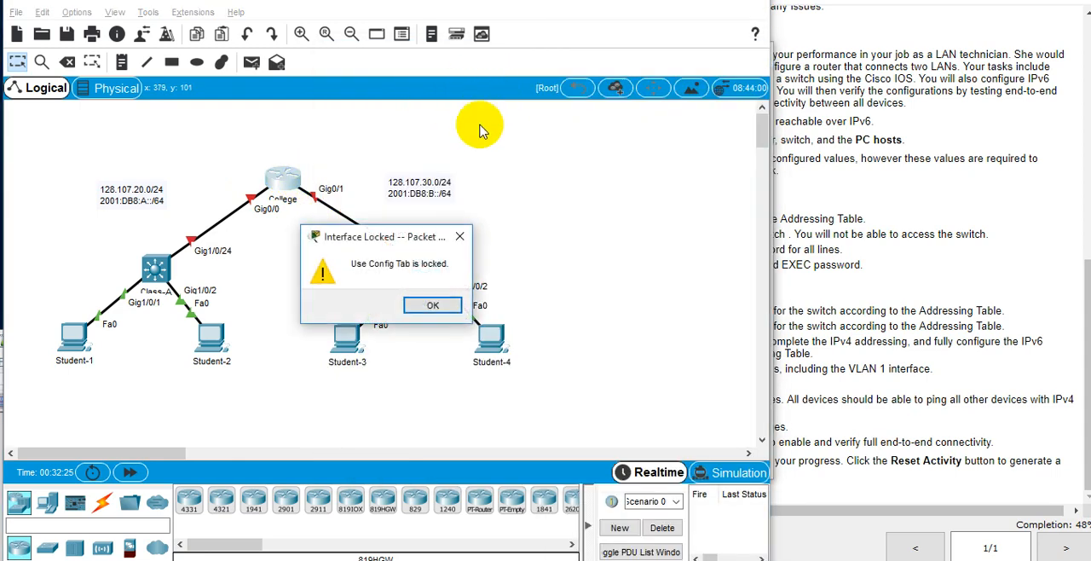
pyautogui.click(426, 303)
pyautogui.click(294, 177)
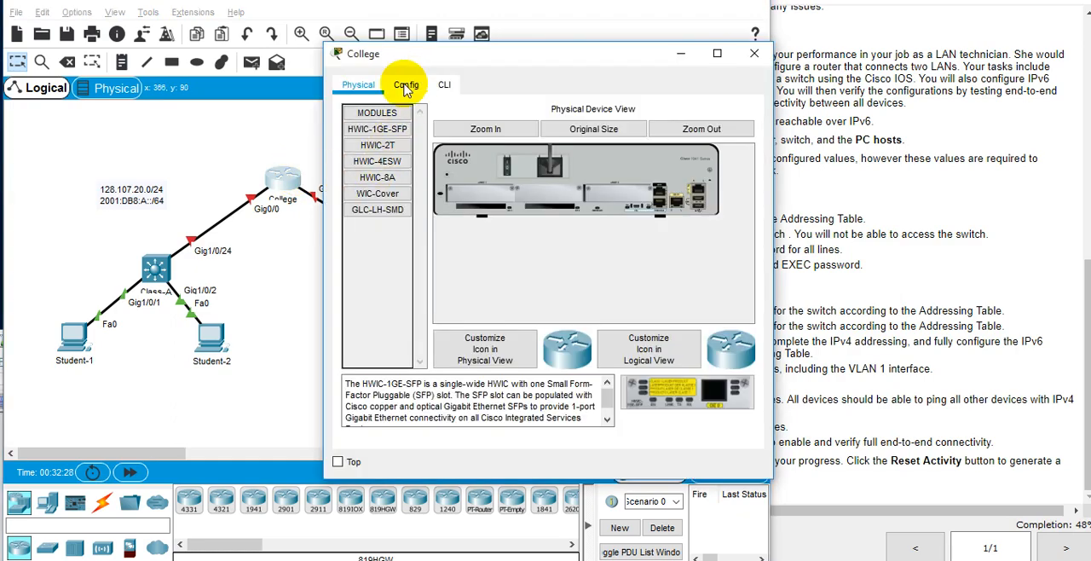
pyautogui.click(407, 84)
pyautogui.click(432, 305)
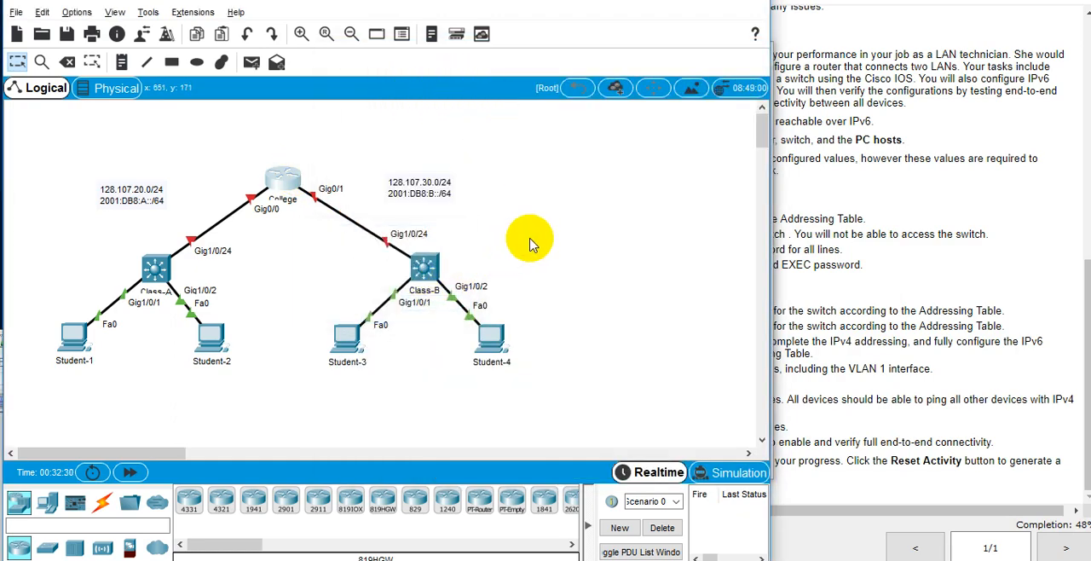
pyautogui.click(22, 502)
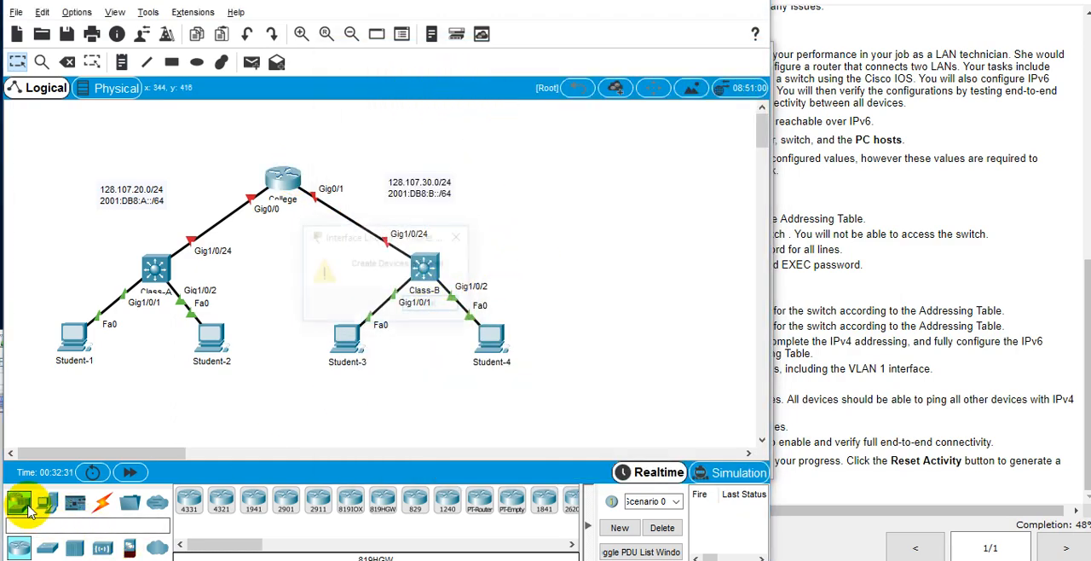
pyautogui.click(419, 302)
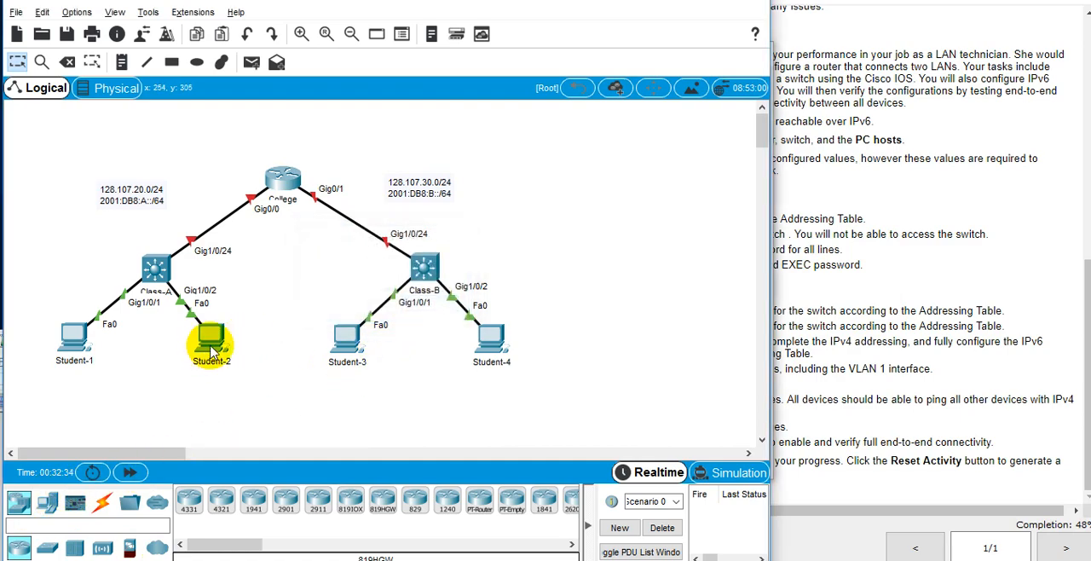
pyautogui.click(218, 352)
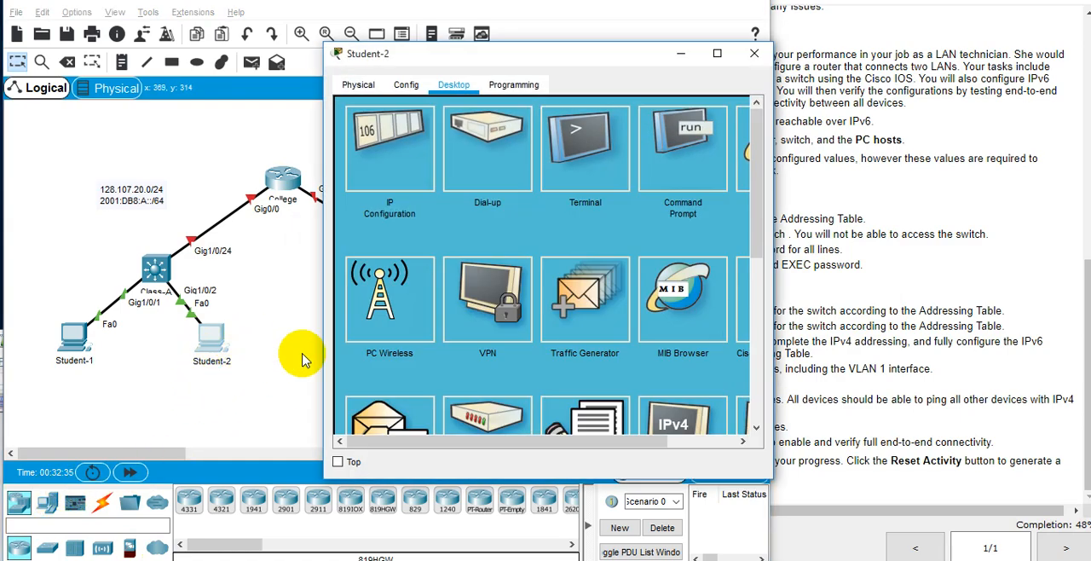
pyautogui.click(754, 54)
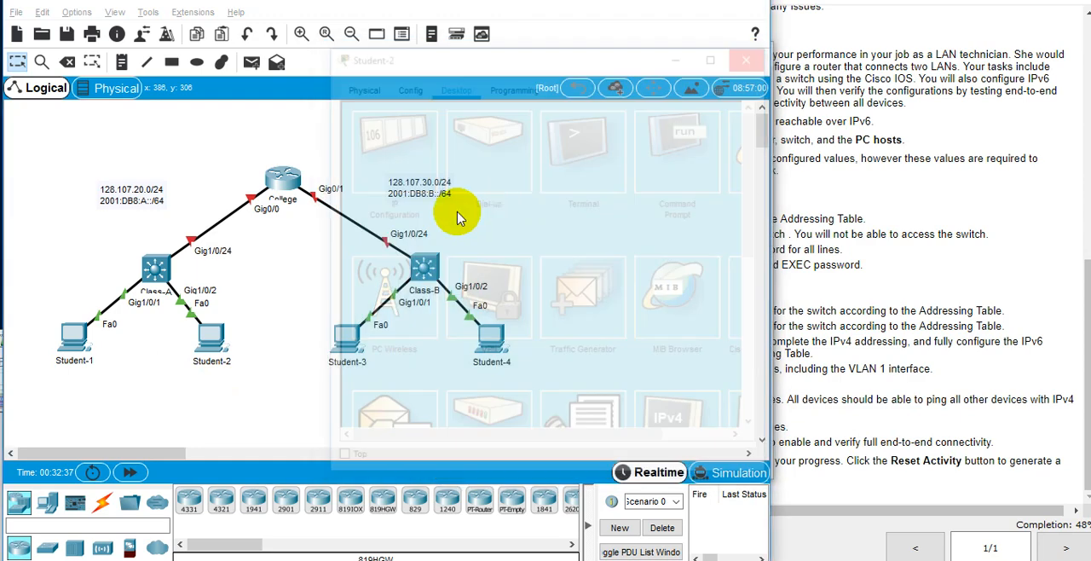
pyautogui.click(102, 501)
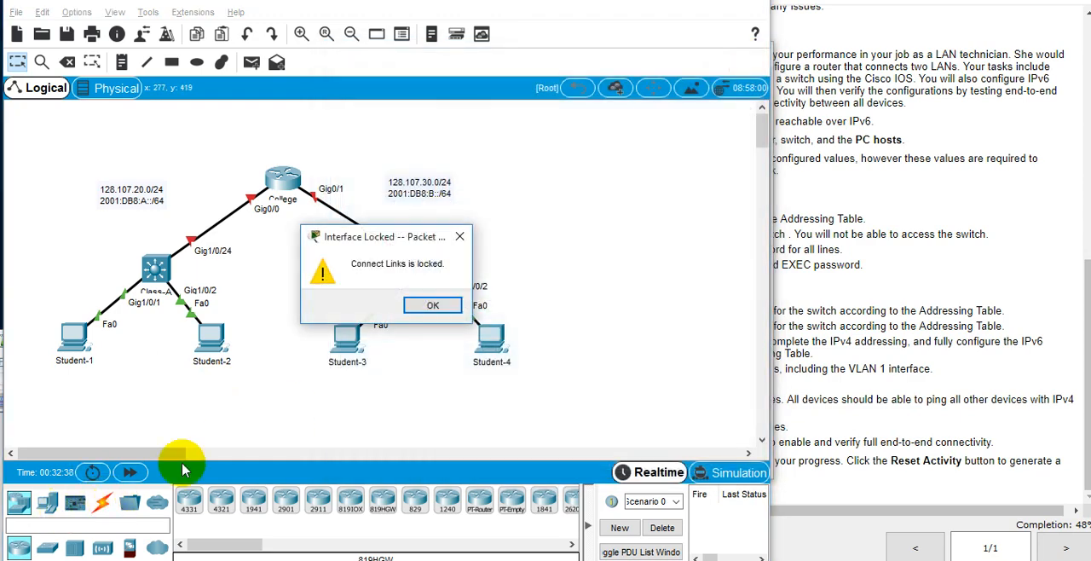
pyautogui.click(433, 305)
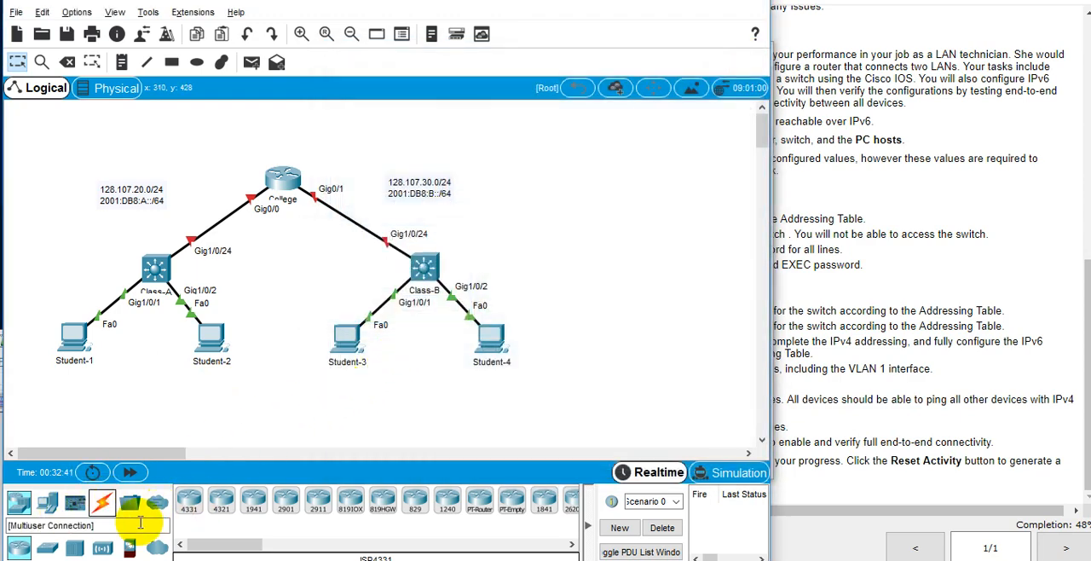
pyautogui.click(102, 502)
pyautogui.click(429, 303)
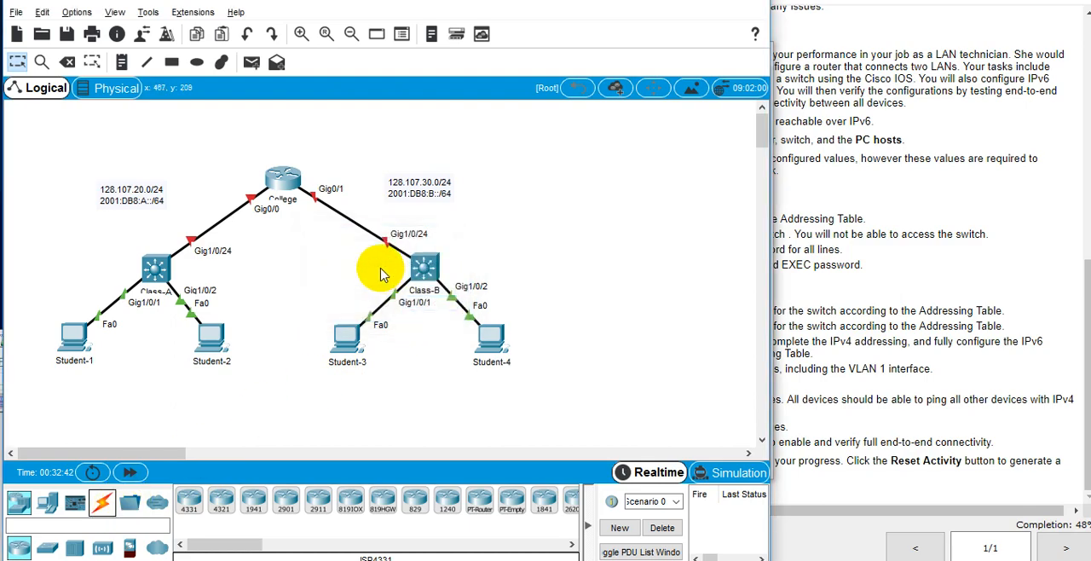
# Open the College router's command line interface and enter privileged EXEC mode with "en".
pyautogui.click(284, 177)
pyautogui.click(441, 89)
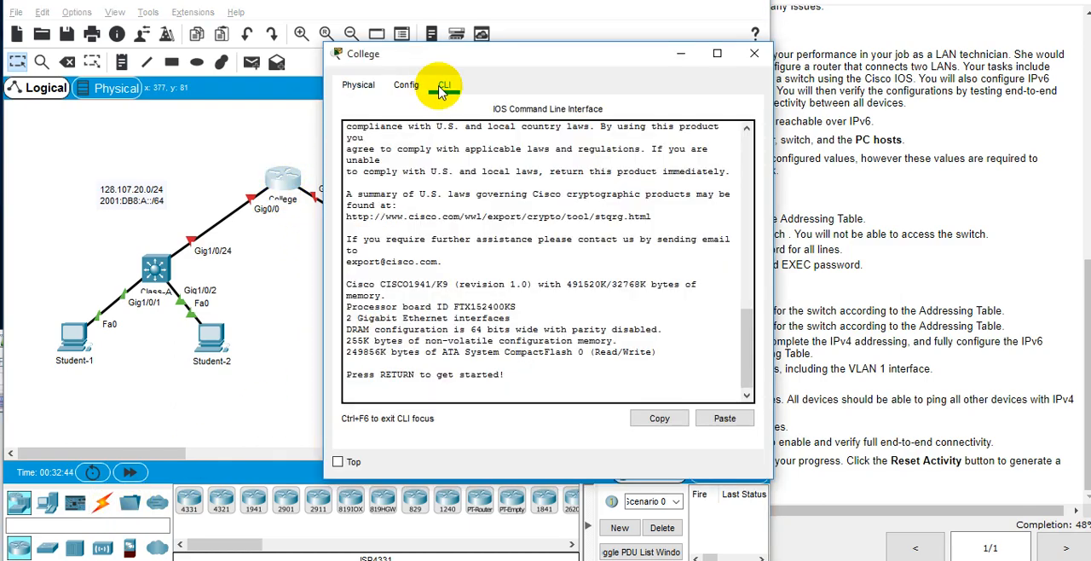
pyautogui.press('Return')
pyautogui.press('Return')
pyautogui.press('Return')
pyautogui.press('Return')
pyautogui.write('en')
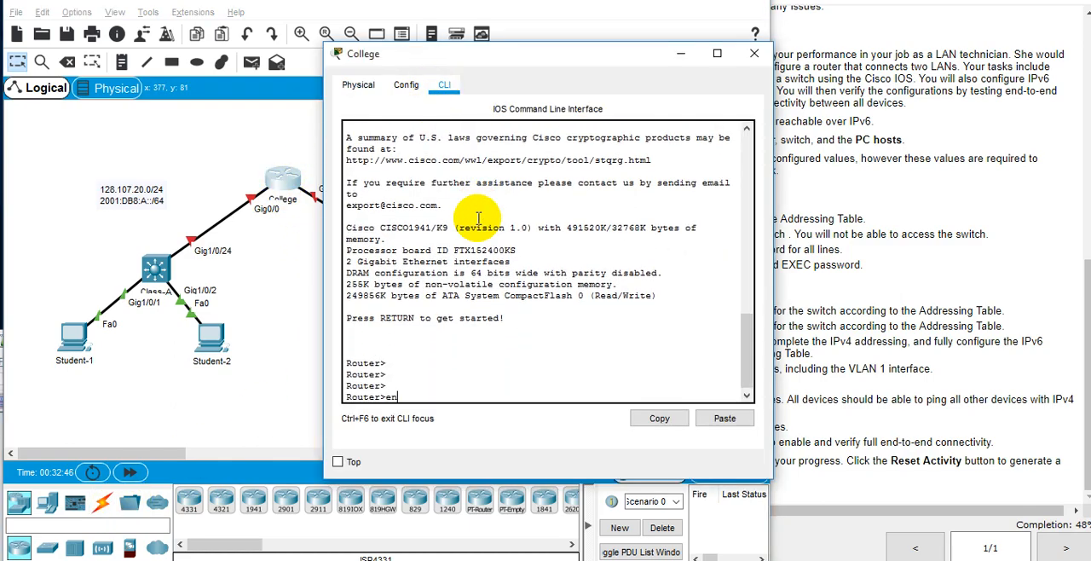
# Enter terminal configuration mode on the College router using "configure" with the "t" option.
pyautogui.press('Return')
pyautogui.write('configure')
pyautogui.press('Return')
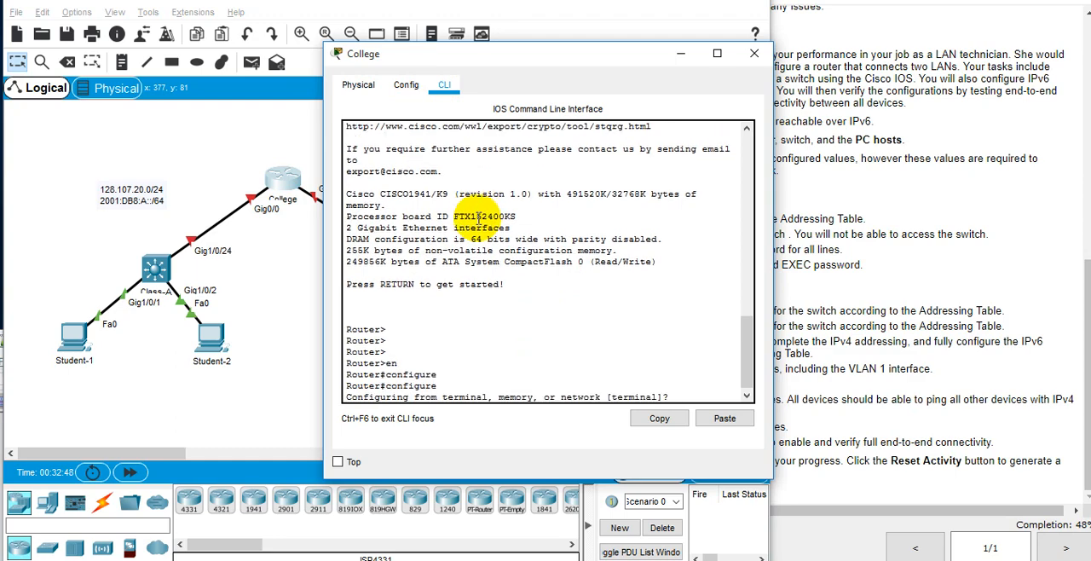
pyautogui.write('t')
pyautogui.press('Return')
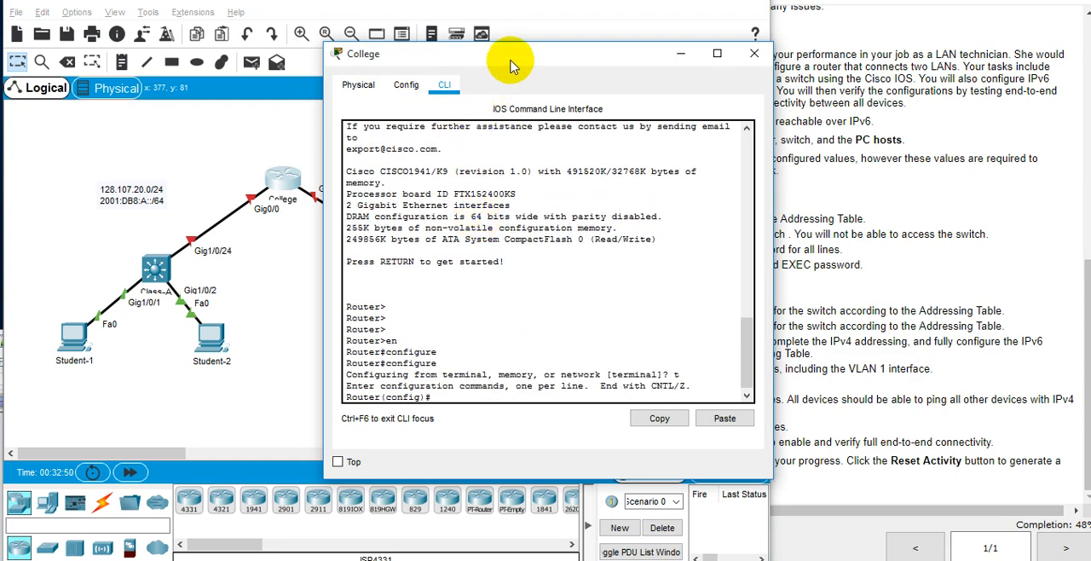
# Arrange the College console and the PT Activity requirements side by side.
pyautogui.moveTo(499, 61); pyautogui.dragTo(728, 100)
pyautogui.click(928, 128)
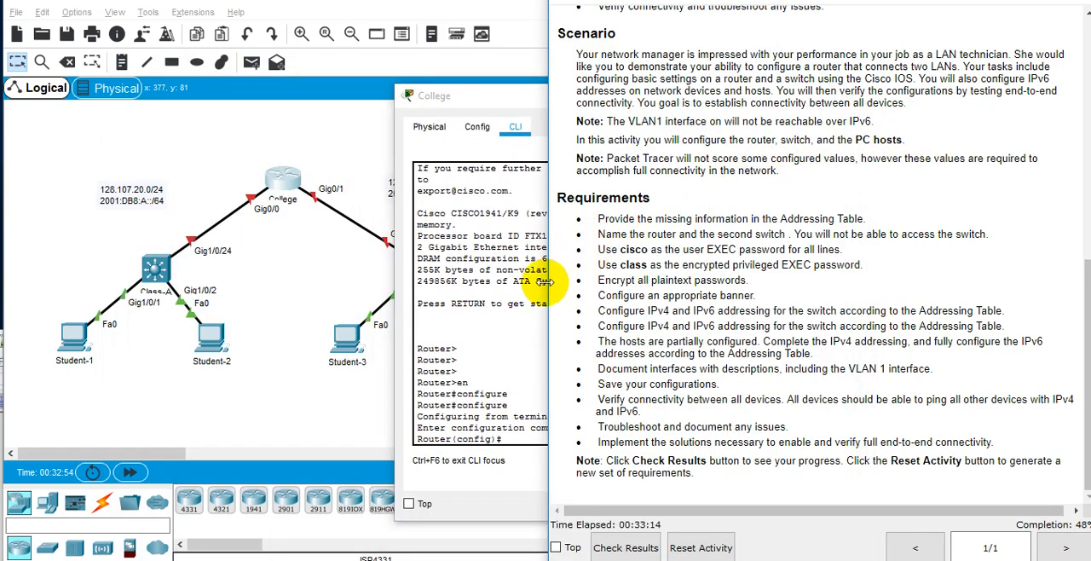
pyautogui.click(518, 291)
pyautogui.moveTo(560, 99); pyautogui.dragTo(232, 74)
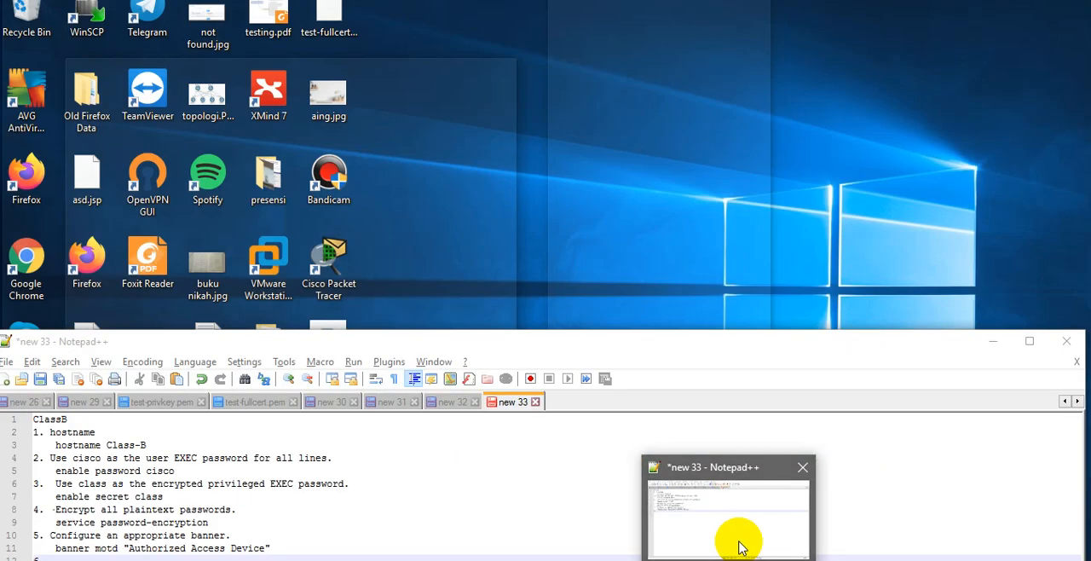
# Switch to the "new 33" notes in Notepad++, reposition the window, and add the item "6. enable ipv4".
pyautogui.click(730, 538)
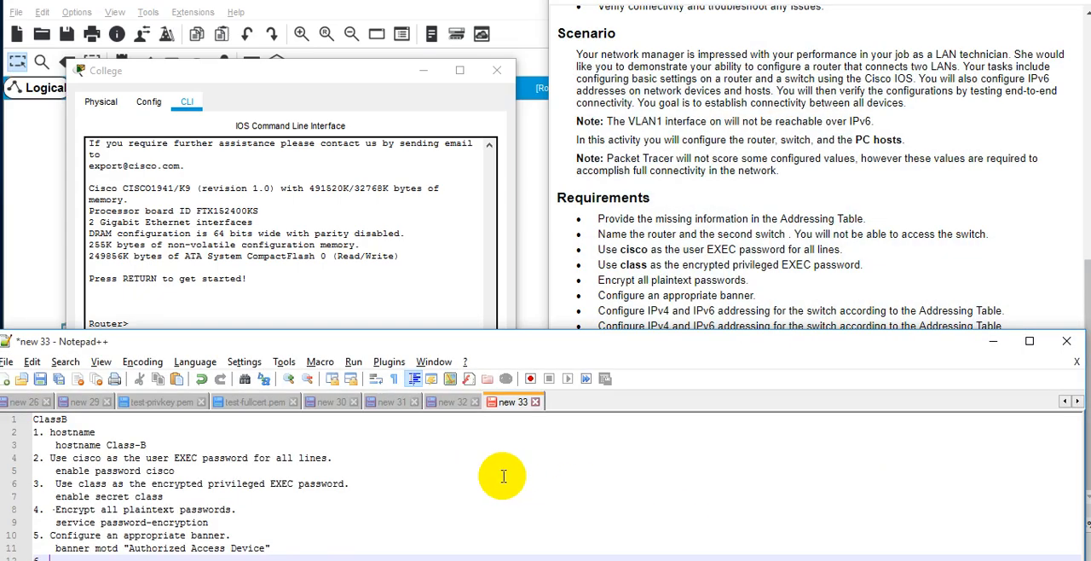
pyautogui.moveTo(590, 334); pyautogui.dragTo(813, 159)
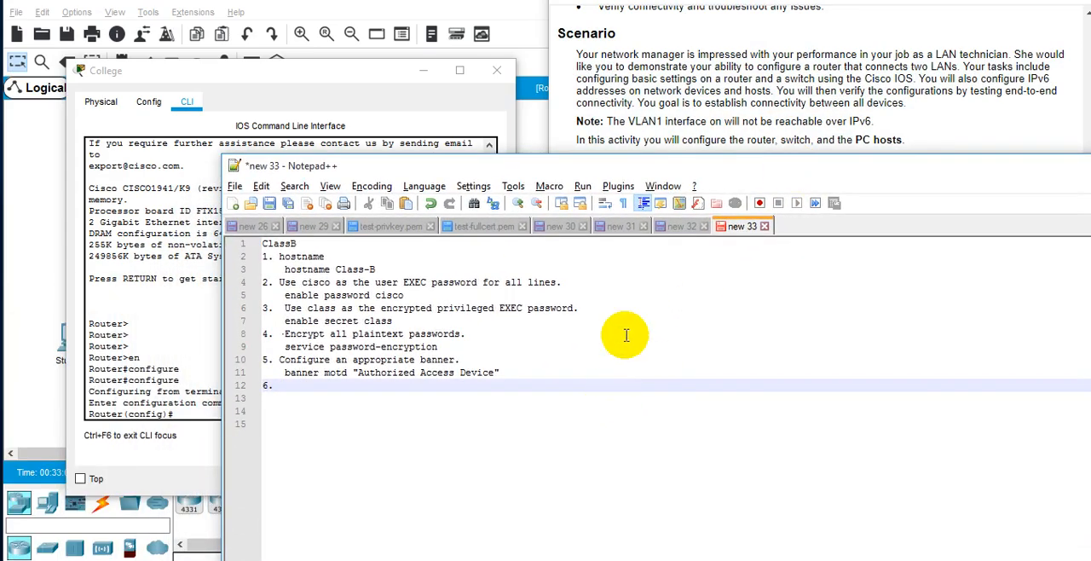
pyautogui.moveTo(652, 160); pyautogui.dragTo(718, 186)
pyautogui.write('en')
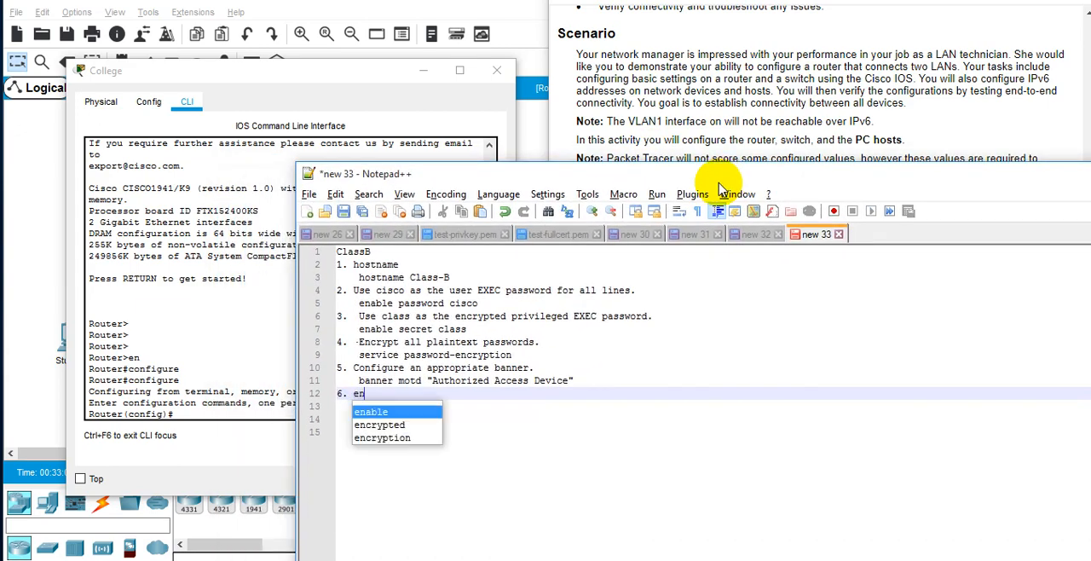
pyautogui.write('able ip ')
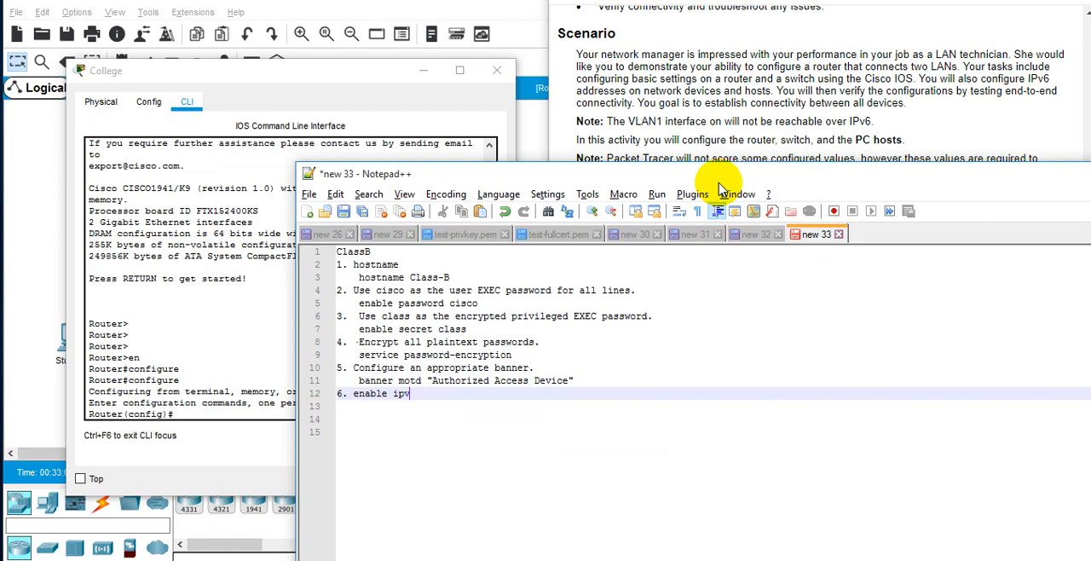
pyautogui.write('v4')
pyautogui.press('Return')
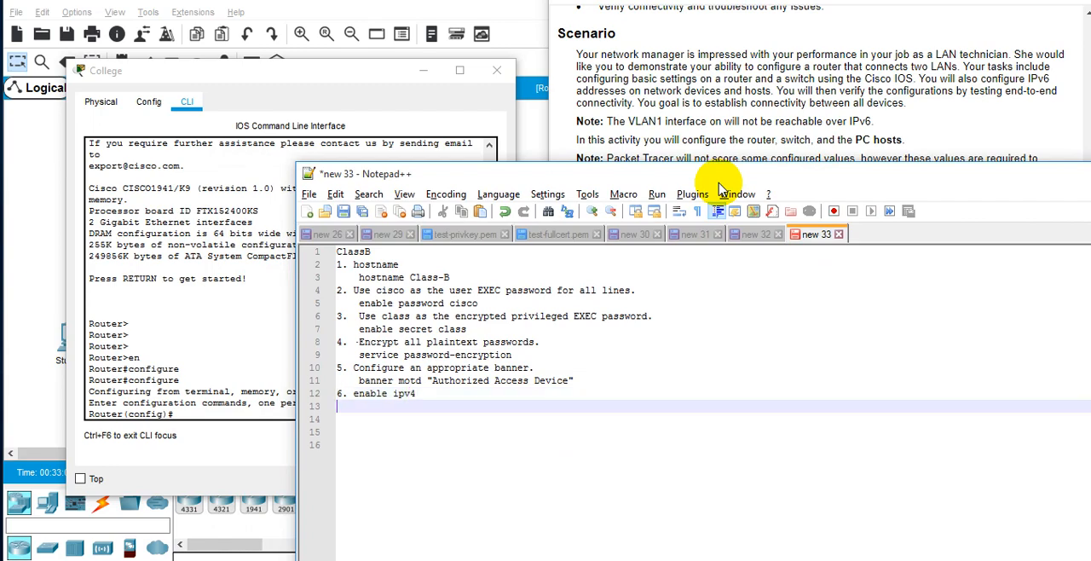
# Add the items "7. enable line console" and "8. enable line telnet" to the ClassB notes.
pyautogui.write('7. line console')
pyautogui.press('Return')
pyautogui.press('Up')
pyautogui.write('enable')
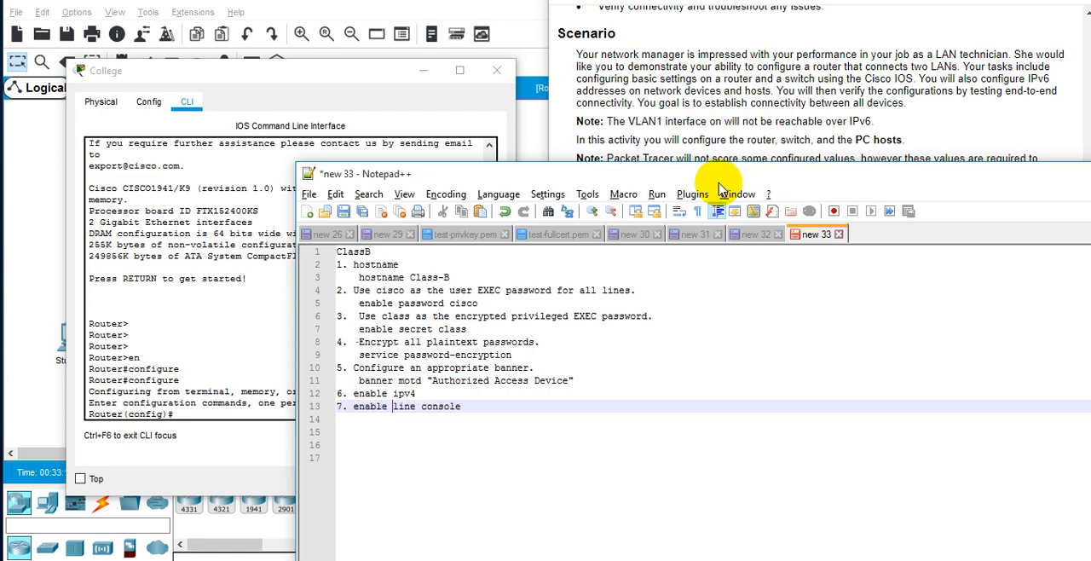
pyautogui.press('Return')
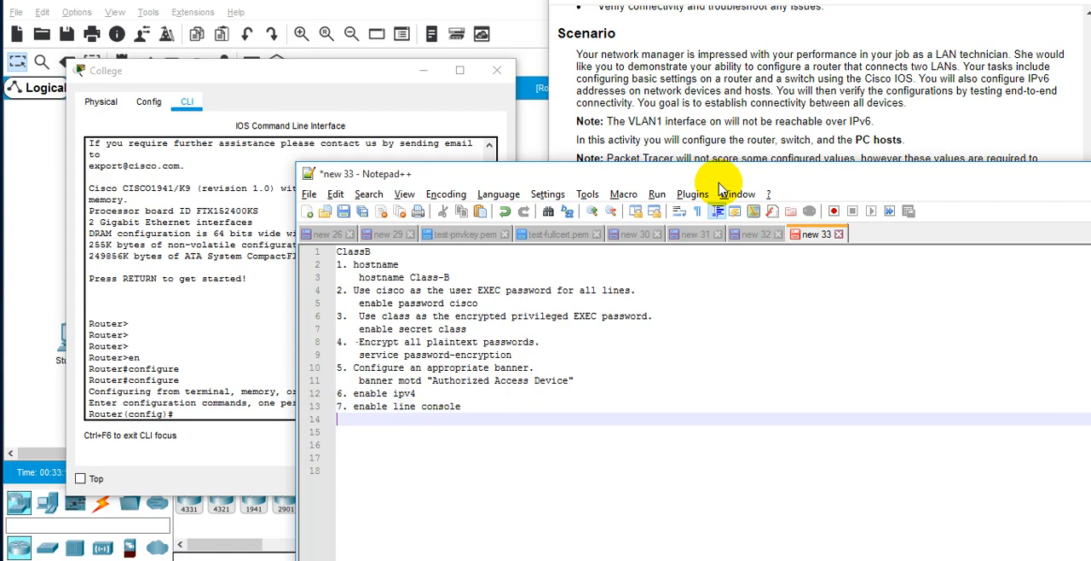
pyautogui.write('8. enable line telnet')
pyautogui.press('Return')
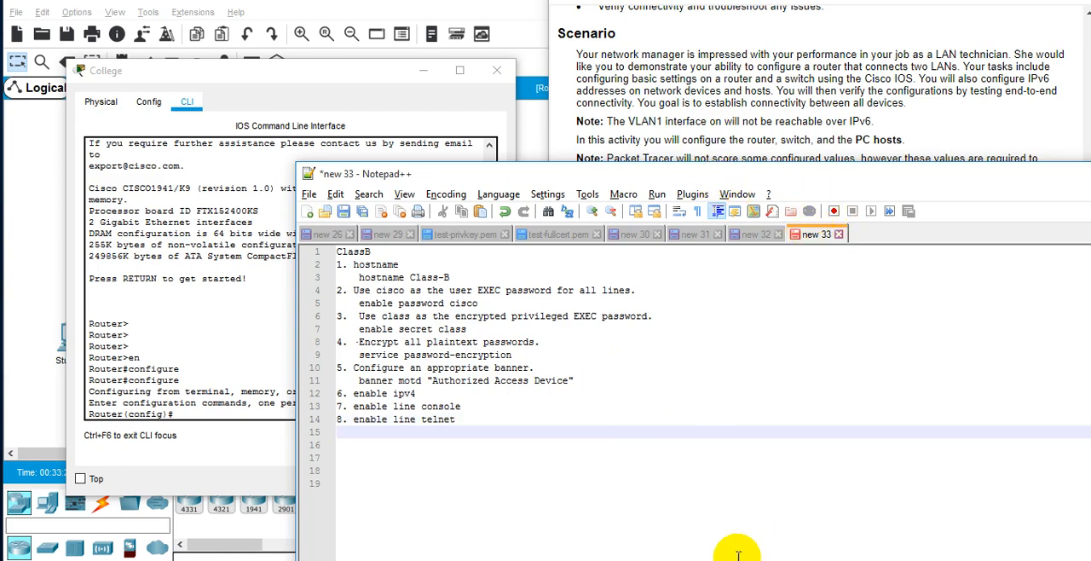
# Add the indented command "int vlan 1" beneath the "6. enable ipv4" item in the ClassB notes.
pyautogui.click(459, 397)
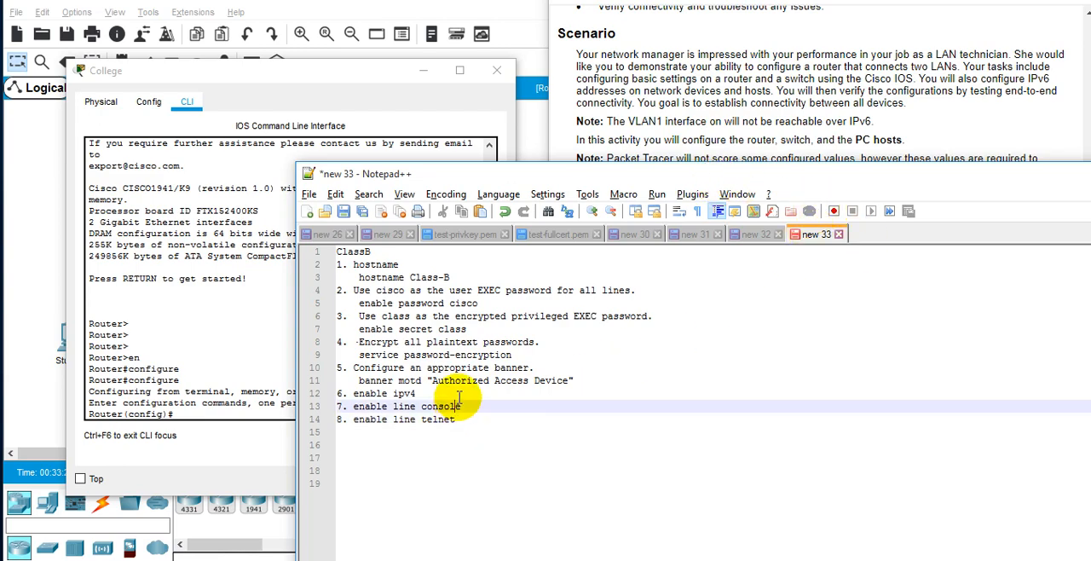
pyautogui.press('Return')
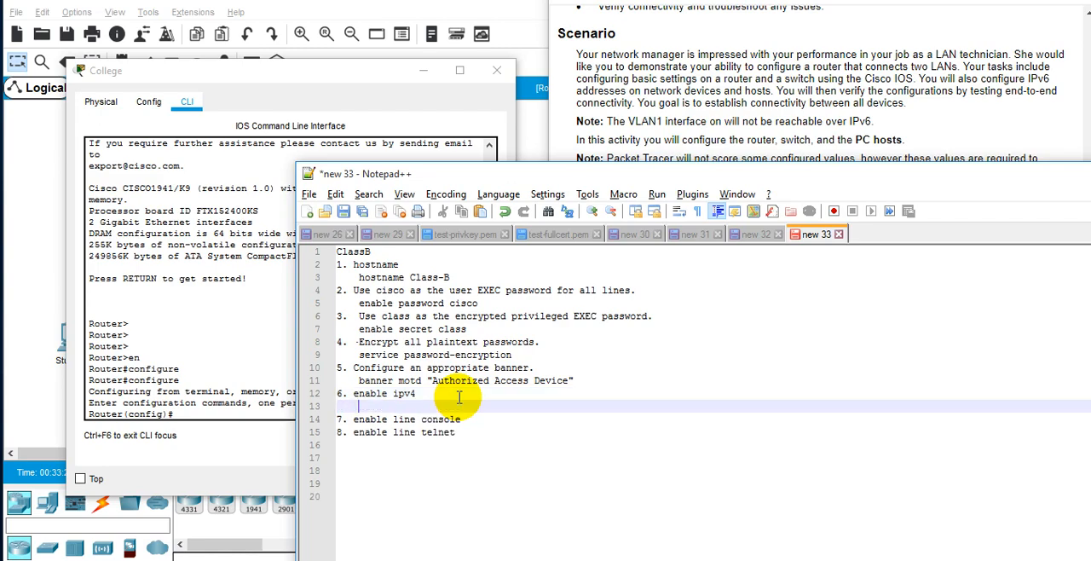
pyautogui.press('Tab')
pyautogui.write('int vlan 1')
pyautogui.press('Return')
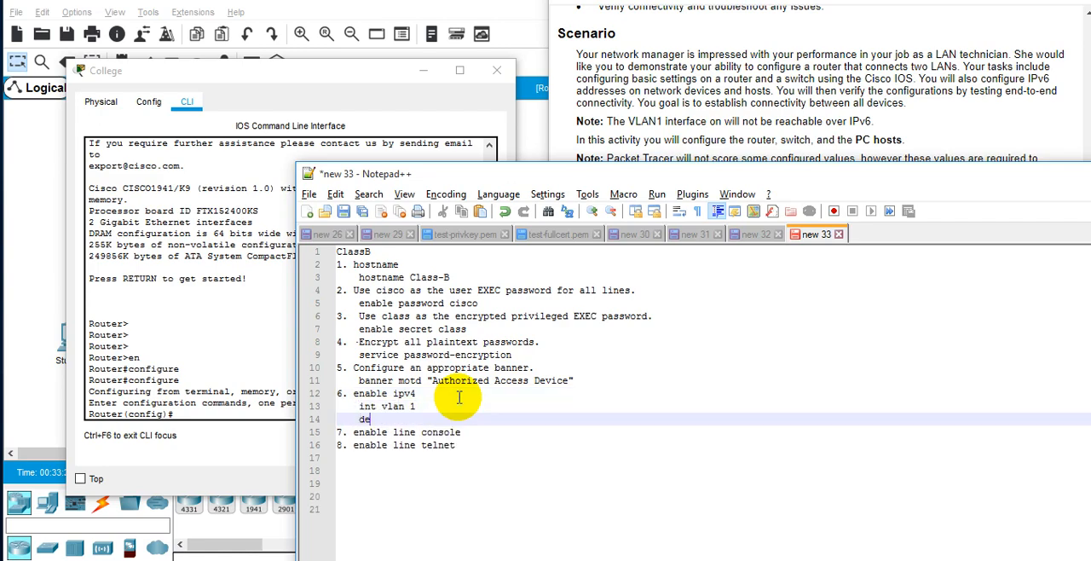
# Add the command "ip address 128.107.30.10 255.255.255.0" under item 6, exposing the network topology for reference.
pyautogui.write('ip address 128.')
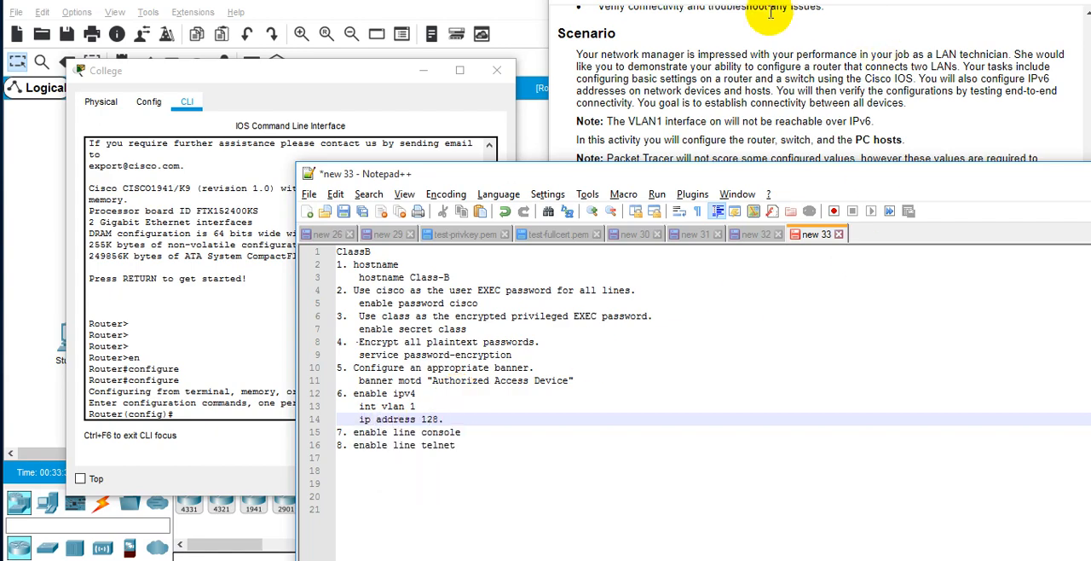
pyautogui.click(436, 70)
pyautogui.click(423, 70)
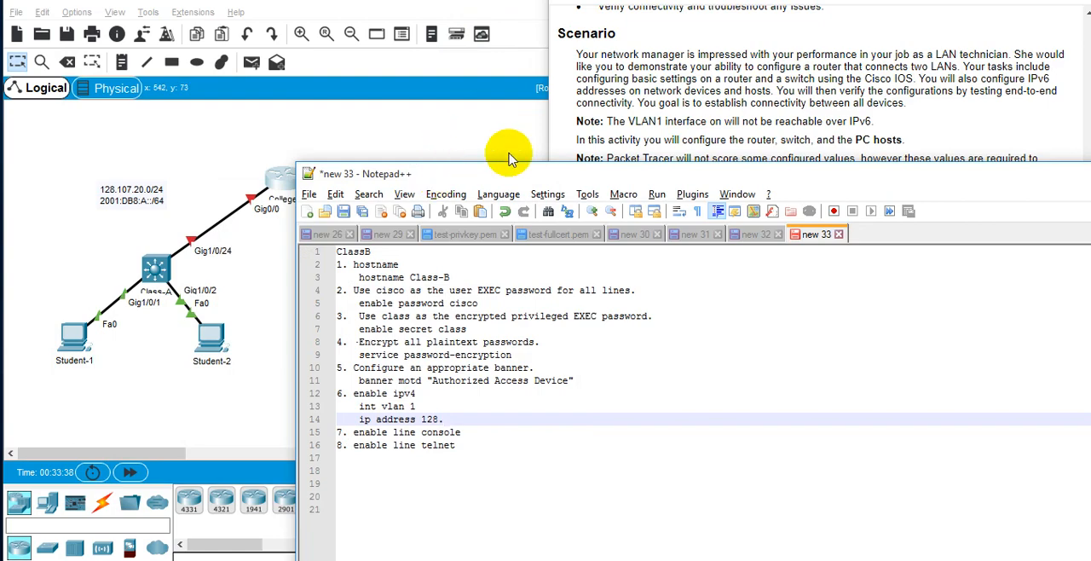
pyautogui.moveTo(504, 154); pyautogui.dragTo(678, 107)
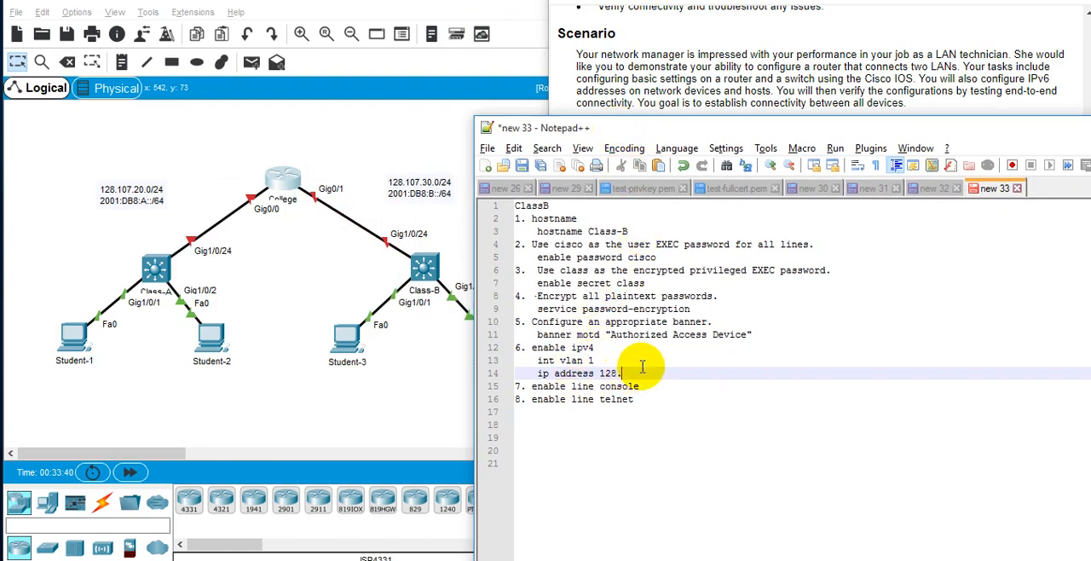
pyautogui.write('107.3')
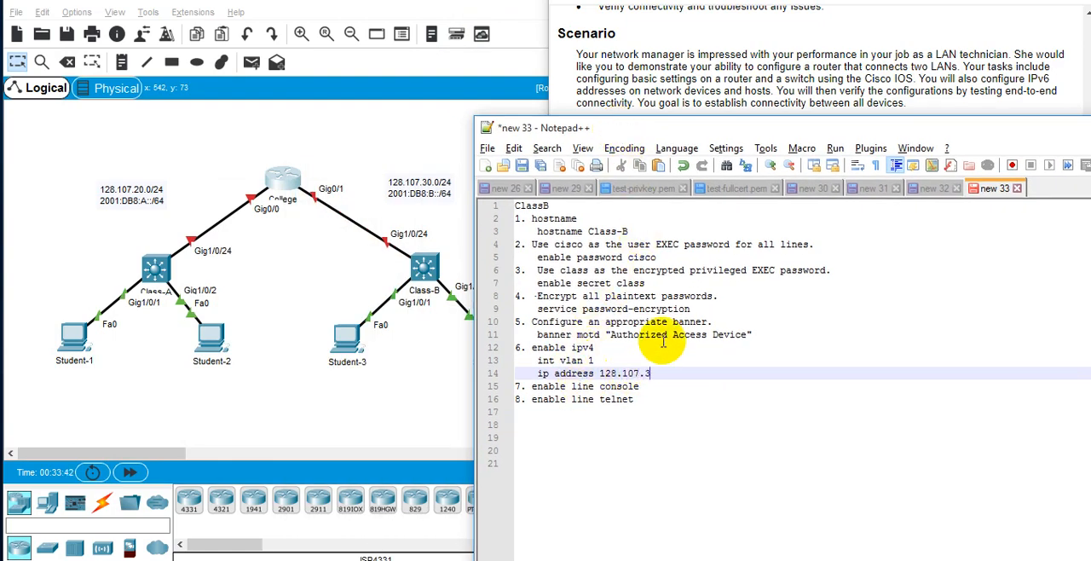
pyautogui.write('0.1')
pyautogui.press('BackSpace')
pyautogui.write('55.255.255.0')
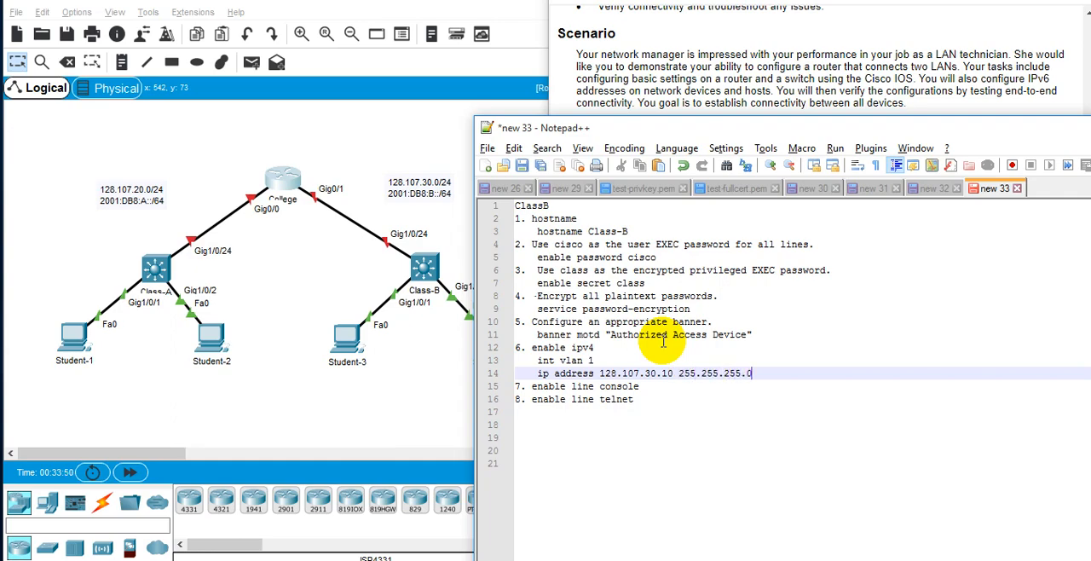
# Add the commands "no sh" and description "interface management" under the "enable ipv4" item.
pyautogui.press('Return')
pyautogui.write('no sh')
pyautogui.press('Return')
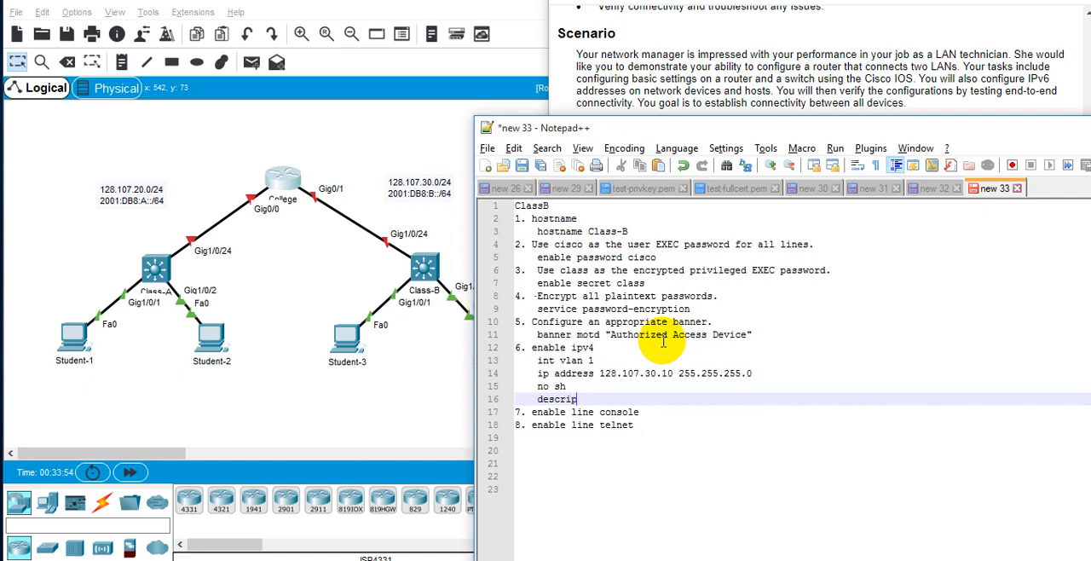
pyautogui.write('description "intarerface management')
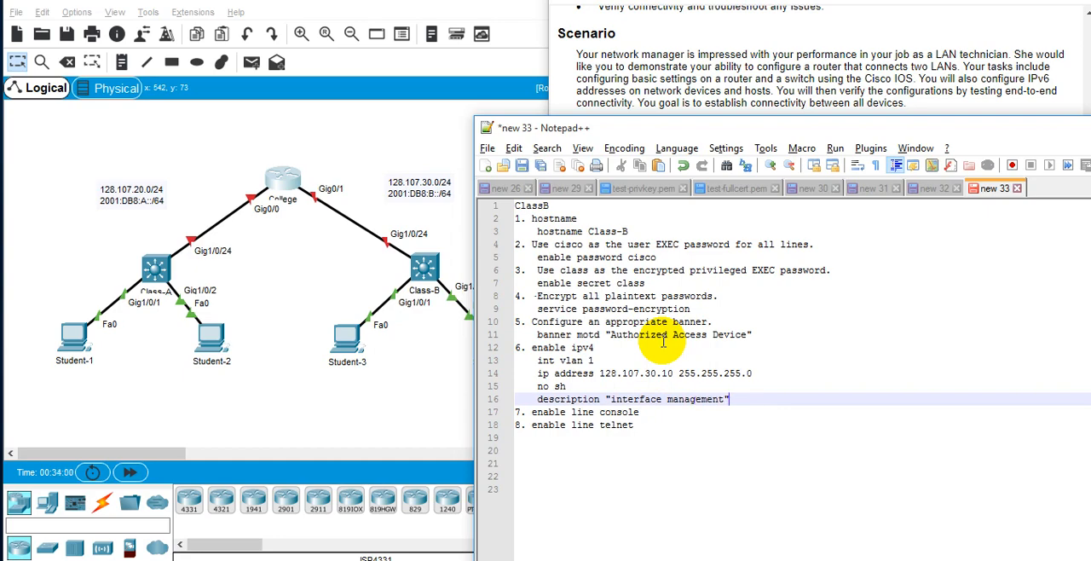
# Document item 7 with the commands "line console 0", the console line password and "login".
pyautogui.press('Down')
pyautogui.press('Return')
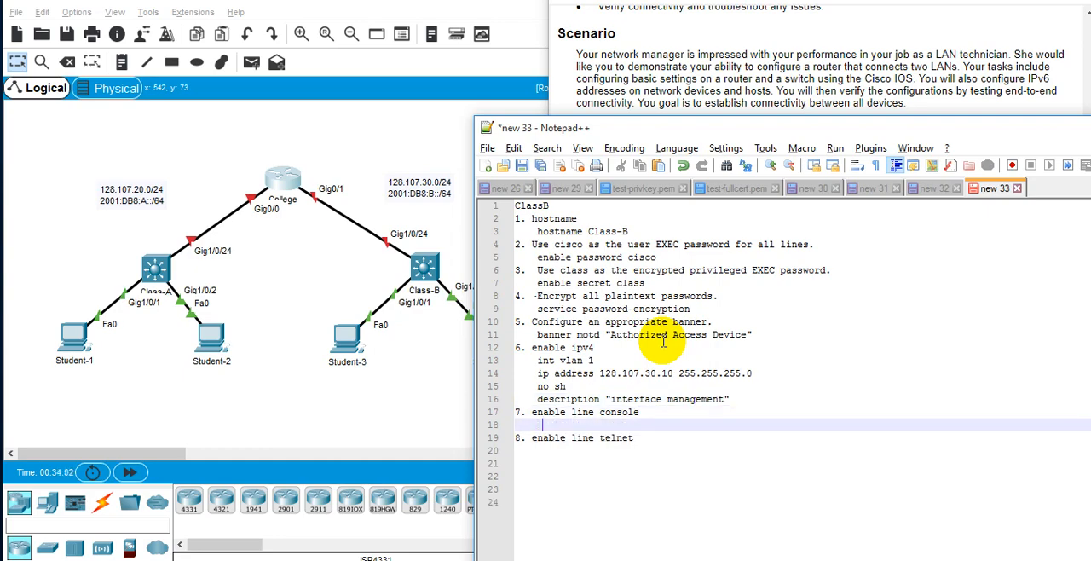
pyautogui.write('line console 0')
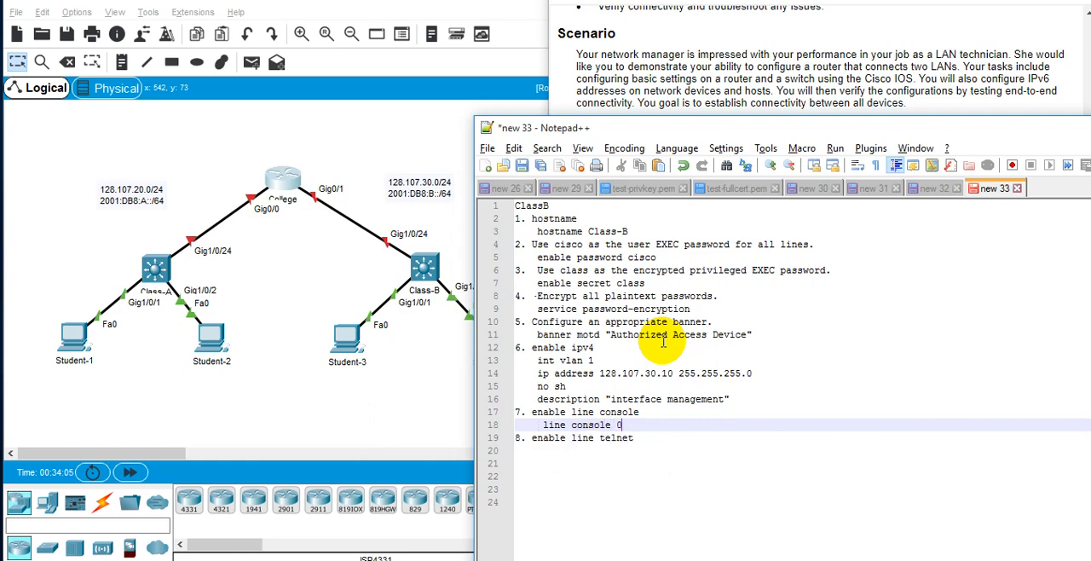
pyautogui.press('Return')
pyautogui.write('pas')
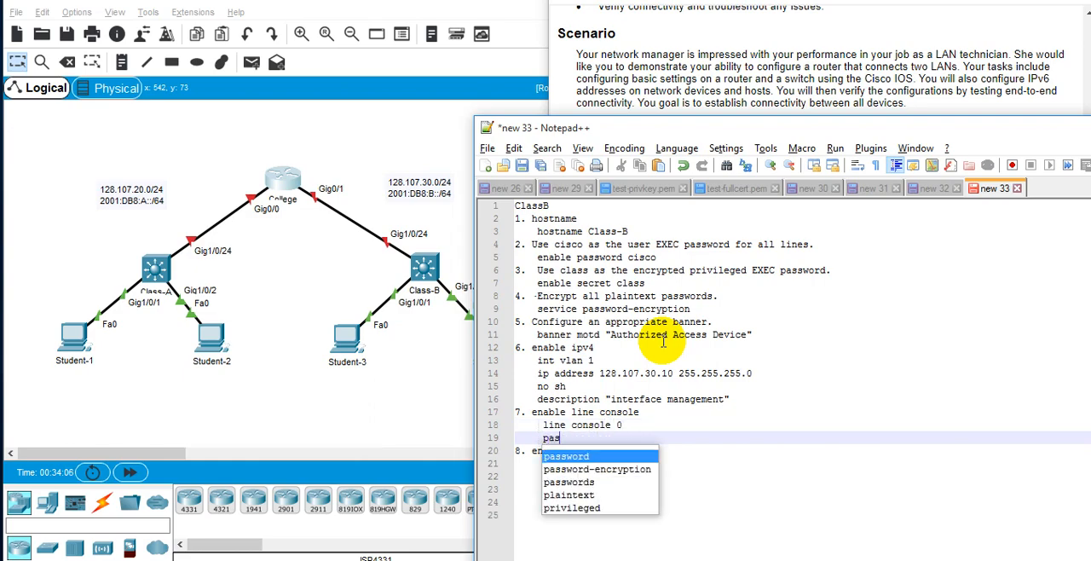
pyautogui.write('sword cisco')
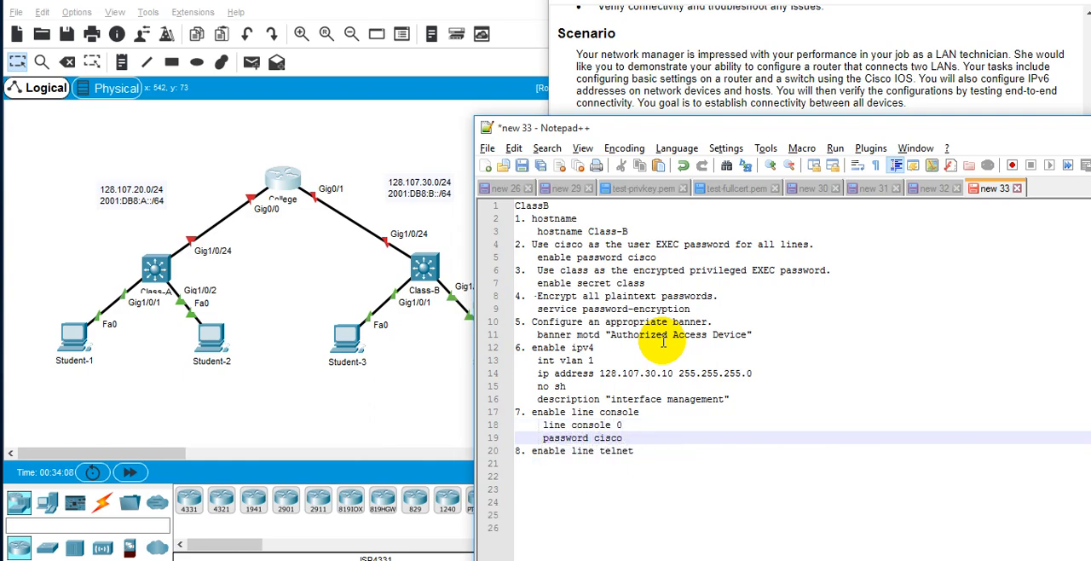
pyautogui.press('Return')
pyautogui.write('login')
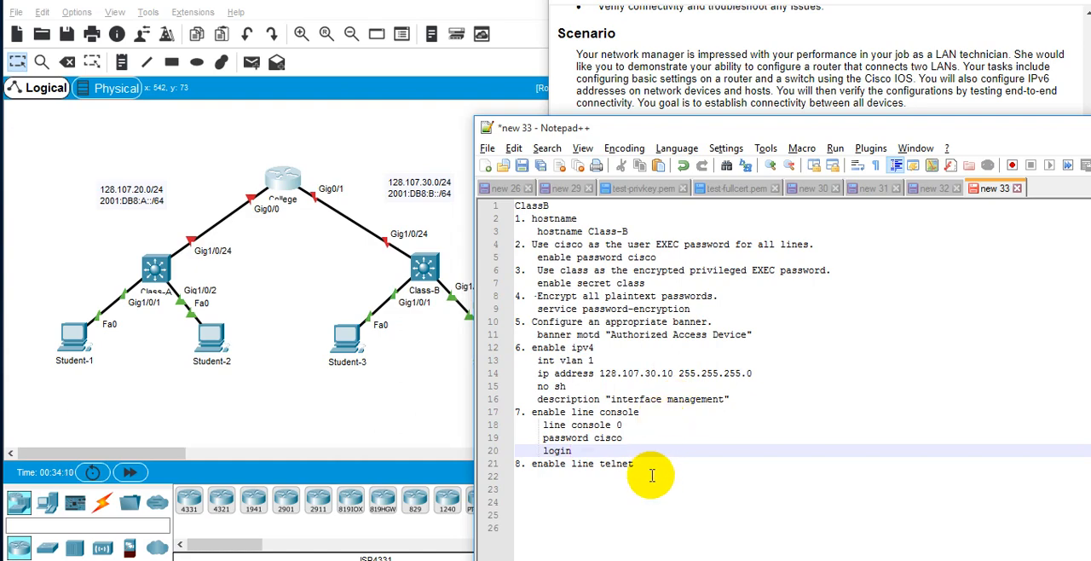
# Document item 8 with the commands "line vty 0 4", the telnet line password and "login".
pyautogui.click(650, 463)
pyautogui.press('Return')
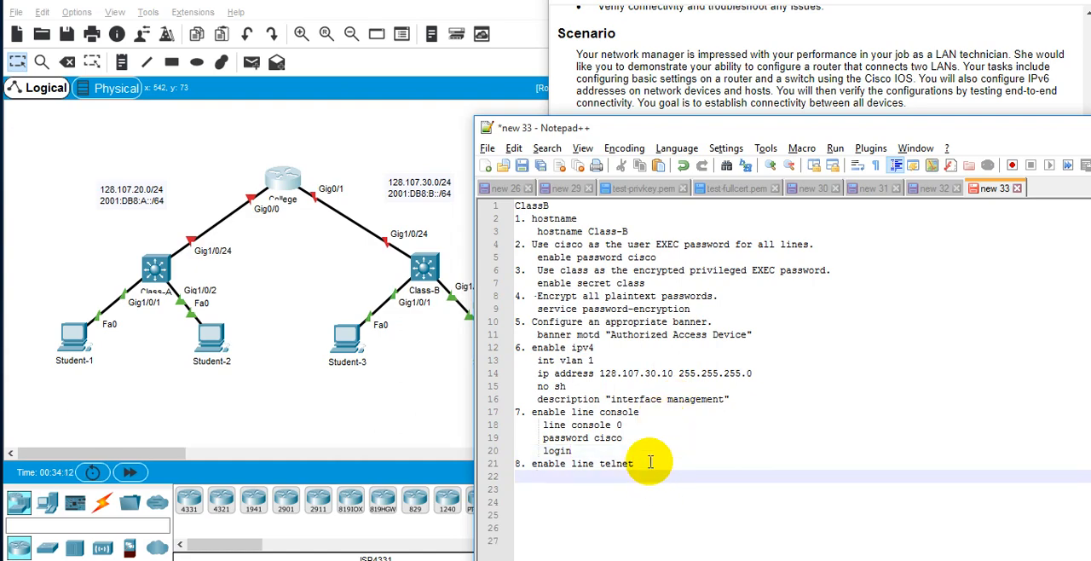
pyautogui.write('l')
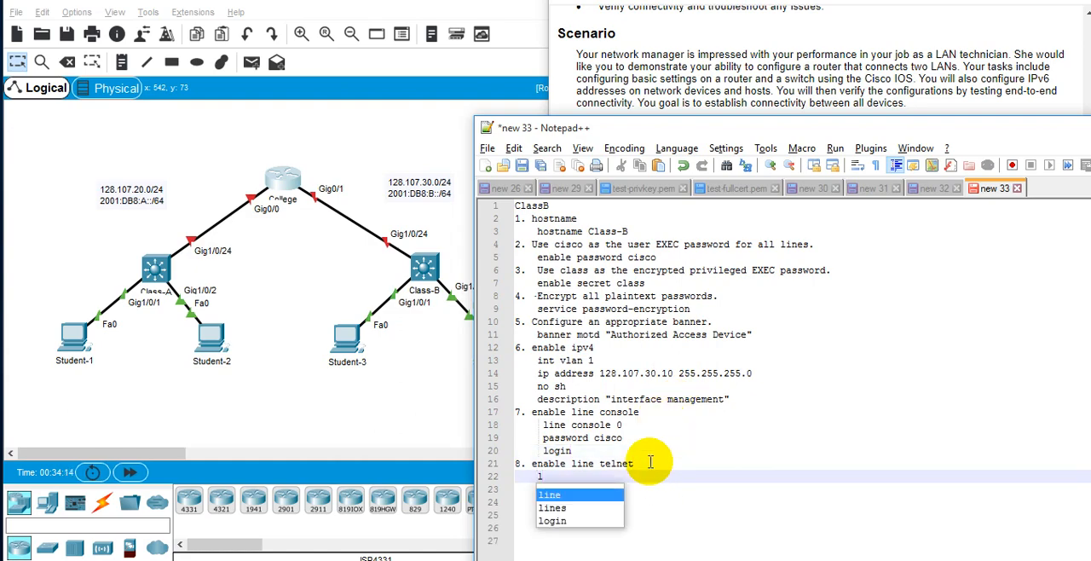
pyautogui.write('ine ')
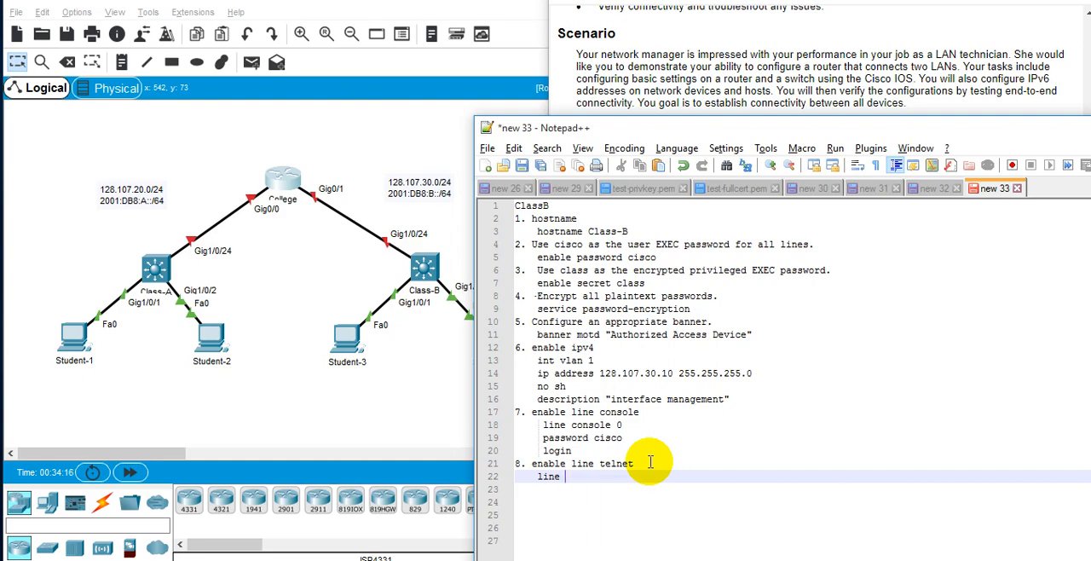
pyautogui.write('vty 0 4')
pyautogui.press('Return')
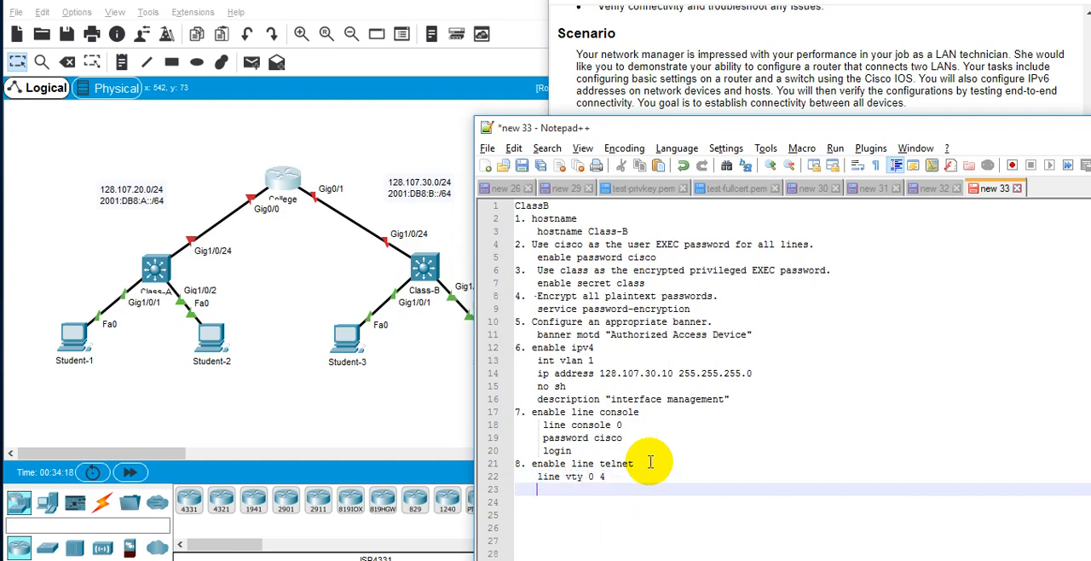
pyautogui.write('password cis')
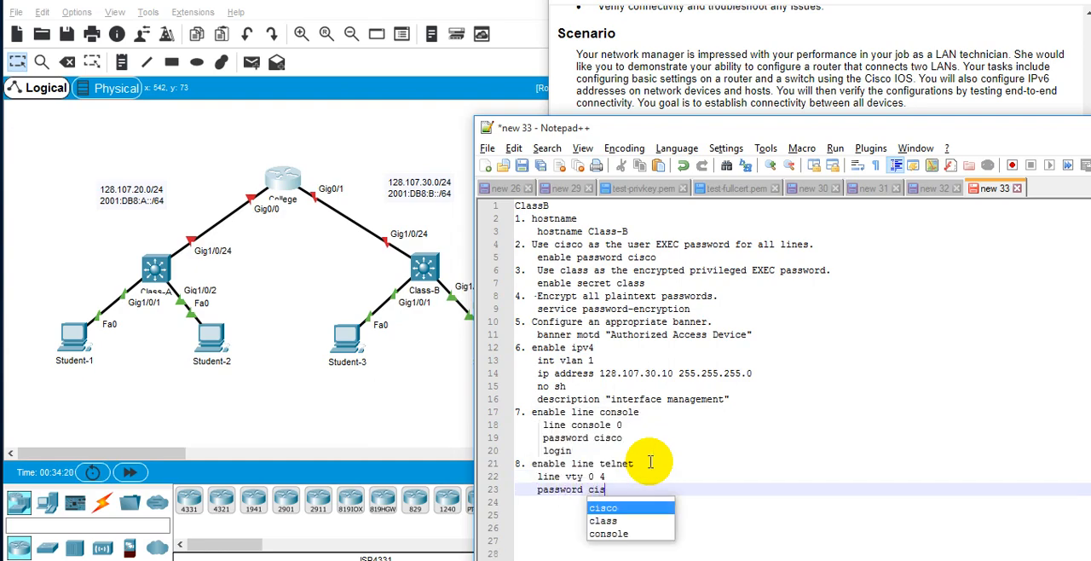
pyautogui.write('co')
pyautogui.press('Return')
pyautogui.press('Return')
pyautogui.write('login')
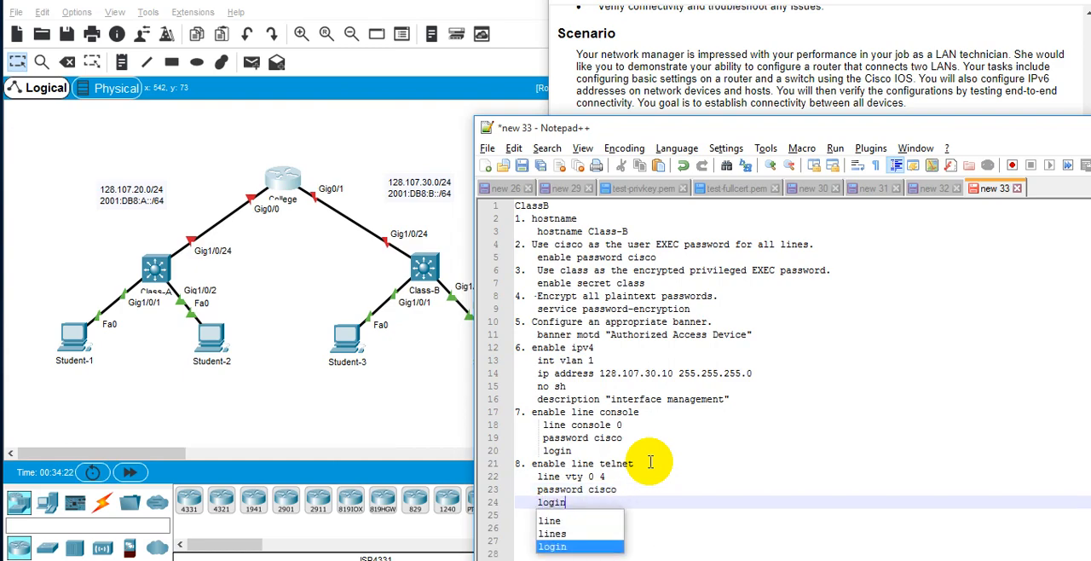
pyautogui.press('Return')
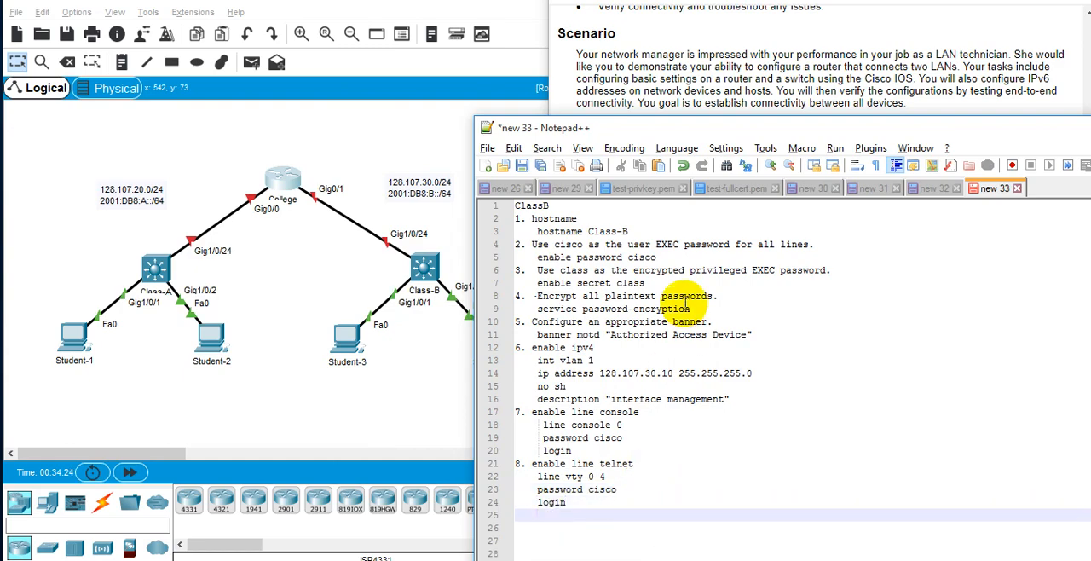
# Reposition the notes and switch to the College router console in Packet Tracer, placing it away from the topology.
pyautogui.moveTo(648, 117); pyautogui.dragTo(680, 88)
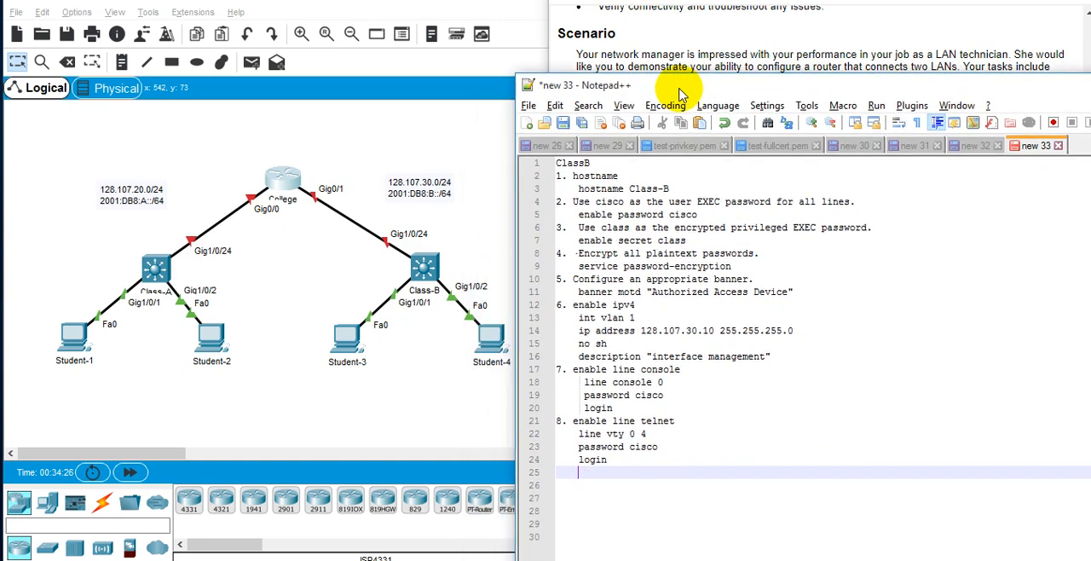
pyautogui.hotkey('alt', 'Tab')
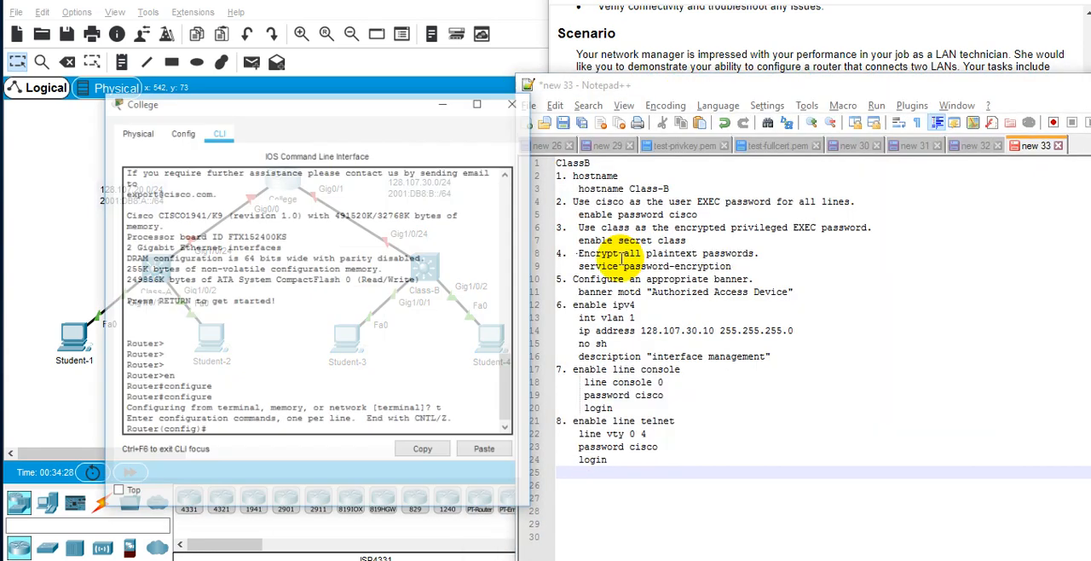
pyautogui.moveTo(325, 98); pyautogui.dragTo(825, 94)
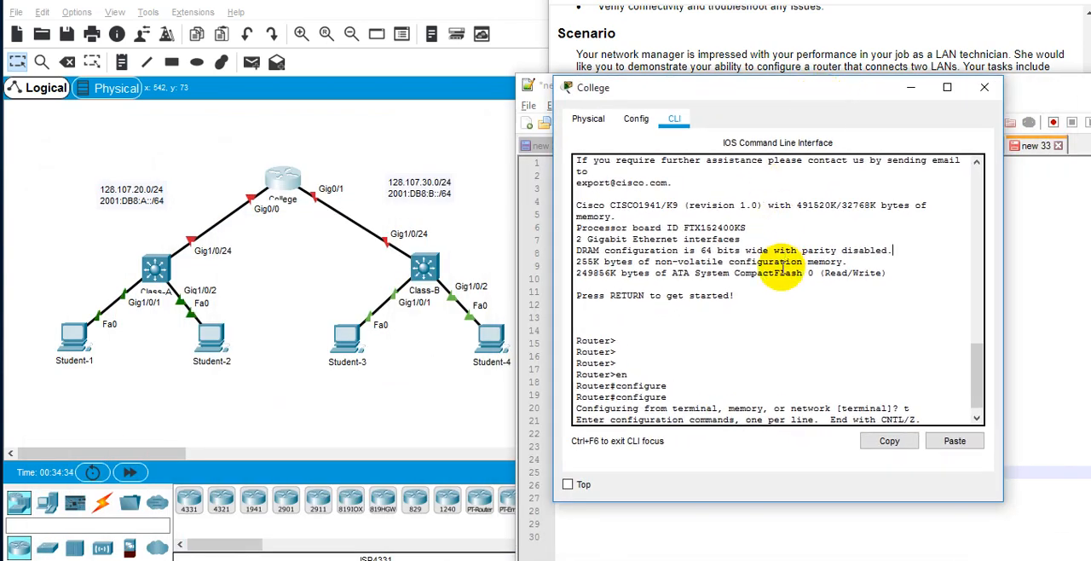
# Set the router's hostname to "College" in global configuration, keeping the ClassB notes visible beside the console.
pyautogui.press('Return')
pyautogui.press('Return')
pyautogui.write('host')
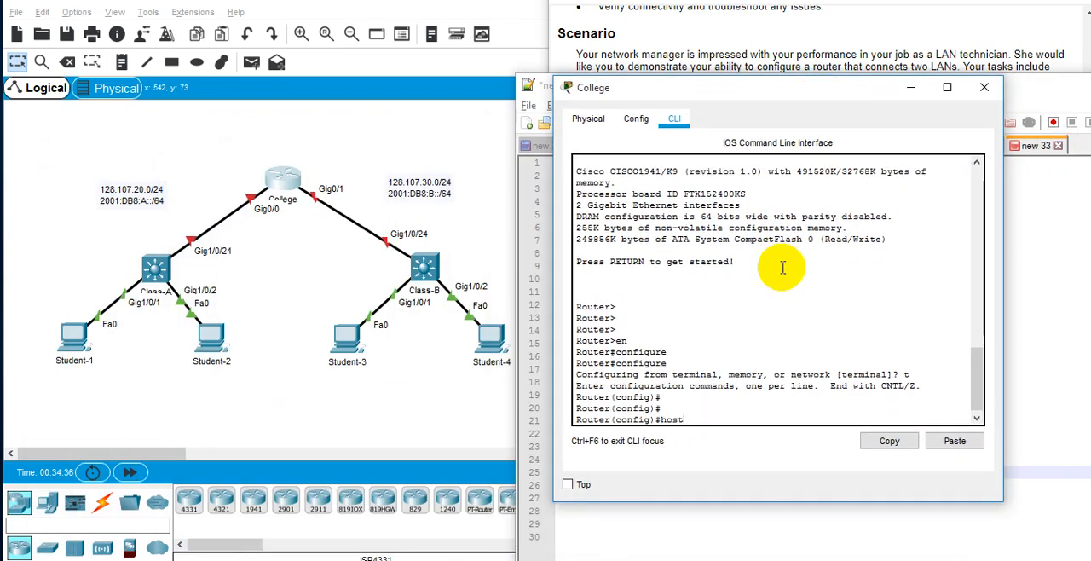
pyautogui.press('Tab')
pyautogui.moveTo(702, 81); pyautogui.dragTo(916, 89)
pyautogui.moveTo(671, 90); pyautogui.dragTo(574, 65)
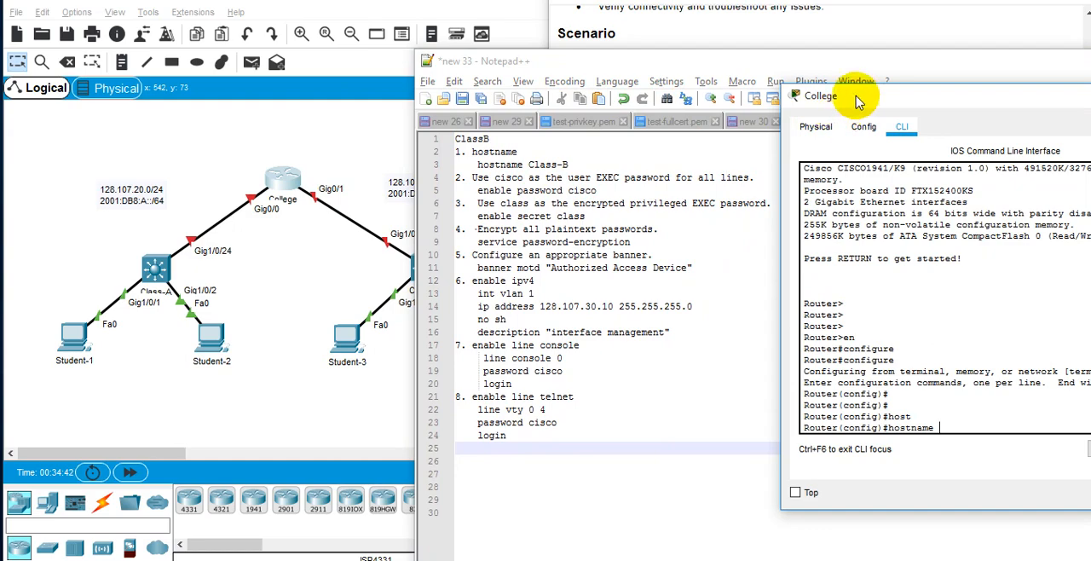
pyautogui.moveTo(847, 96); pyautogui.dragTo(798, 74)
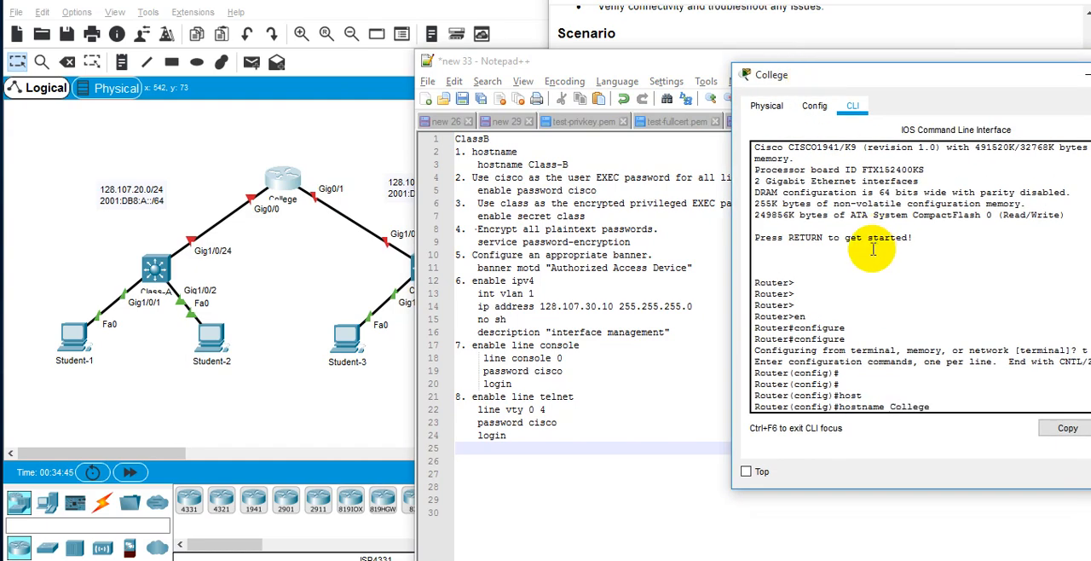
pyautogui.press('Return')
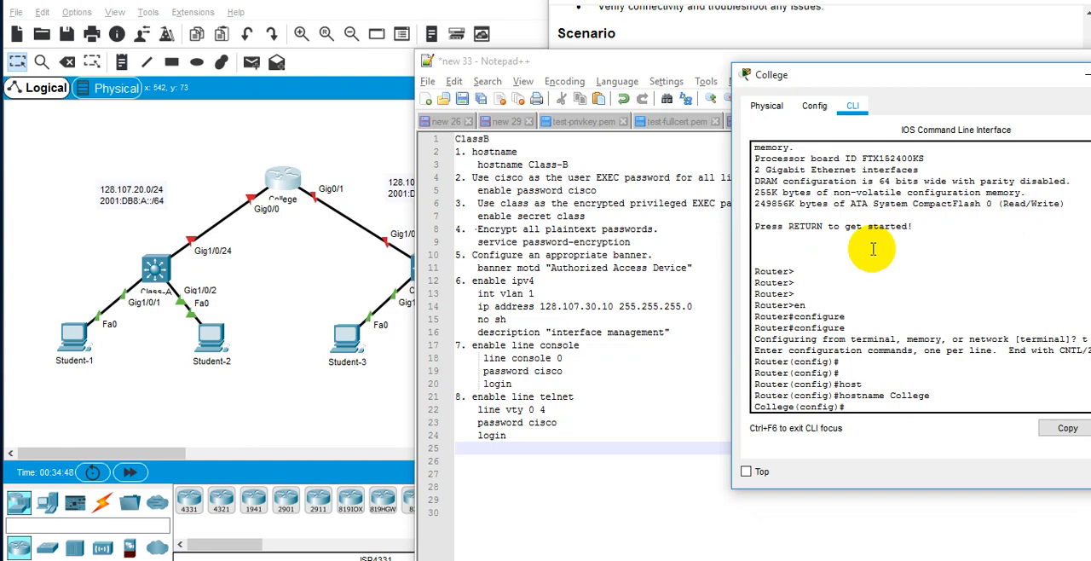
# Configure the enable password on the College router with the user EXEC password given in the notes.
pyautogui.write('enab')
pyautogui.press('Tab')
pyautogui.write('pas')
pyautogui.press('Tab')
pyautogui.write('cisco')
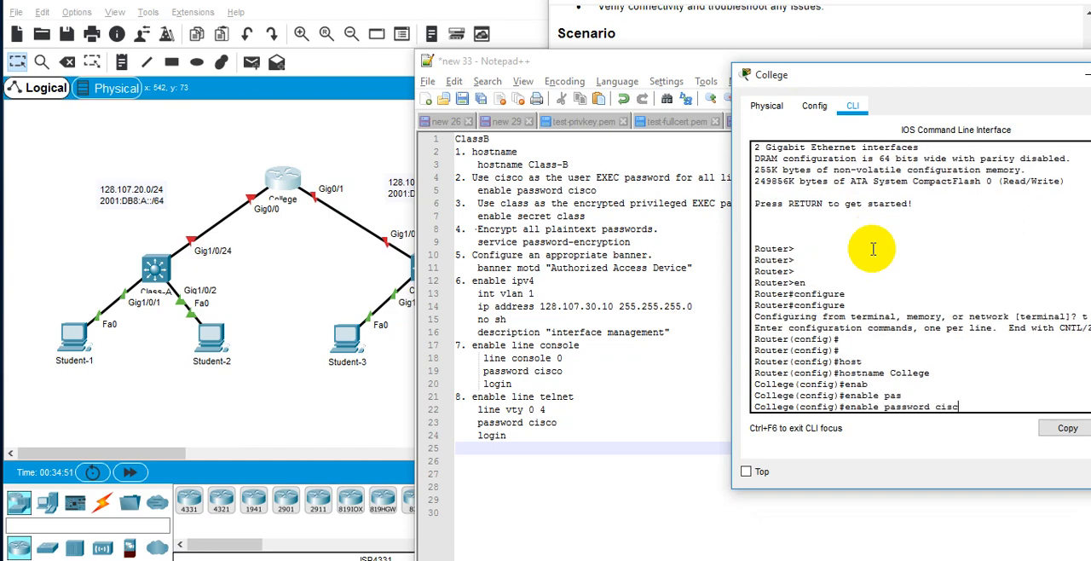
pyautogui.press('Return')
pyautogui.write('enab')
pyautogui.press('Tab')
pyautogui.write('sec')
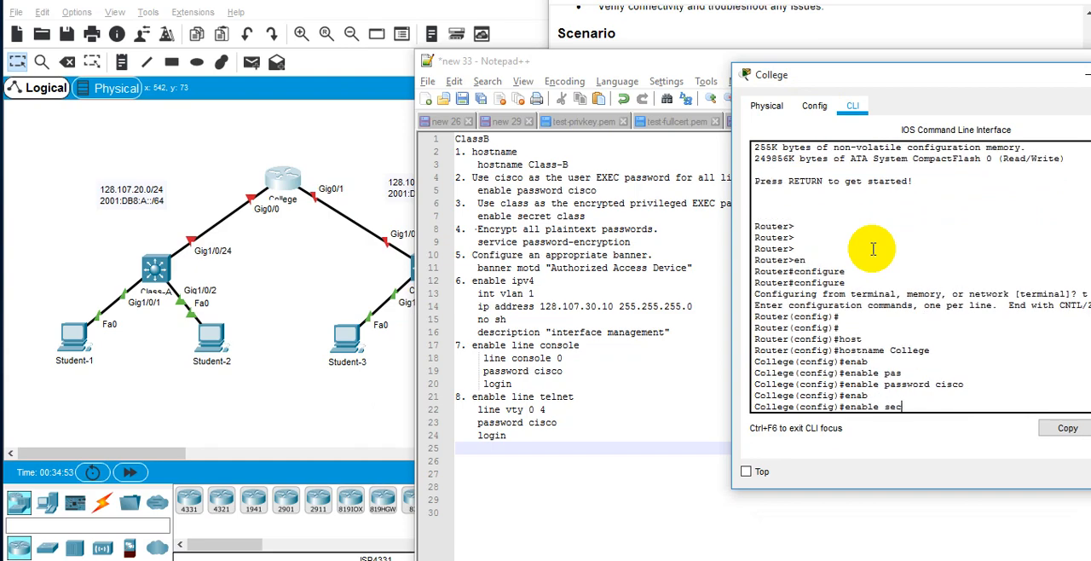
pyautogui.write('re')
pyautogui.press('Tab')
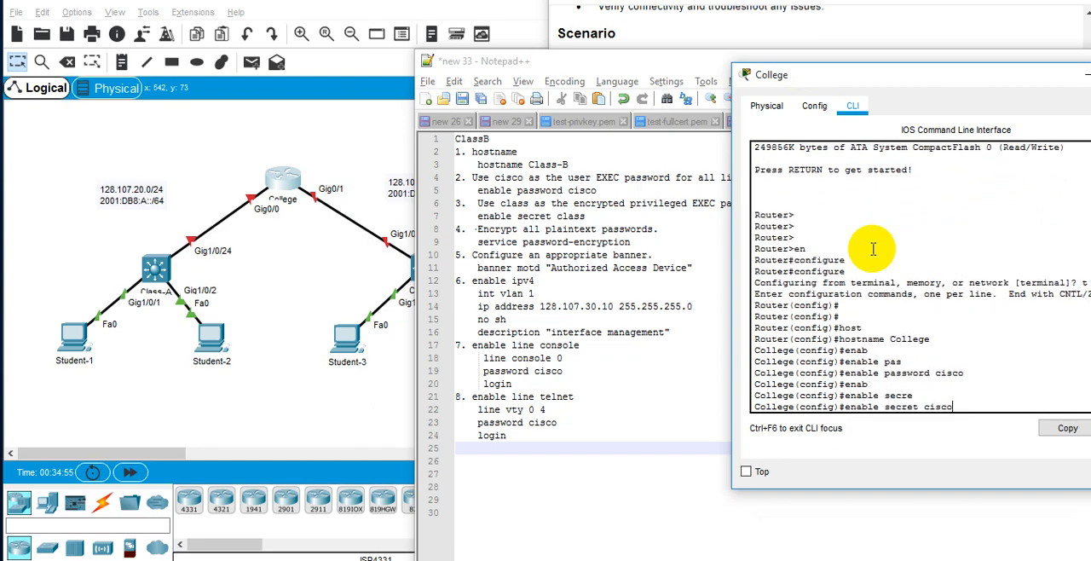
pyautogui.press('BackSpace')
pyautogui.press('BackSpace')
pyautogui.press('BackSpace')
pyautogui.press('BackSpace')
pyautogui.press('BackSpace')
pyautogui.press('BackSpace')
pyautogui.press('BackSpace')
pyautogui.press('BackSpace')
pyautogui.press('BackSpace')
pyautogui.press('BackSpace')
pyautogui.press('BackSpace')
pyautogui.press('BackSpace')
pyautogui.press('BackSpace')
pyautogui.press('BackSpace')
pyautogui.press('BackSpace')
pyautogui.press('BackSpace')
pyautogui.press('BackSpace')
pyautogui.press('BackSpace')
# Configure the encrypted enable secret on the College router with the privileged EXEC password given in the notes.
pyautogui.write('en')
pyautogui.press('Tab')
pyautogui.write('ab')
pyautogui.press('Tab')
pyautogui.write('sec')
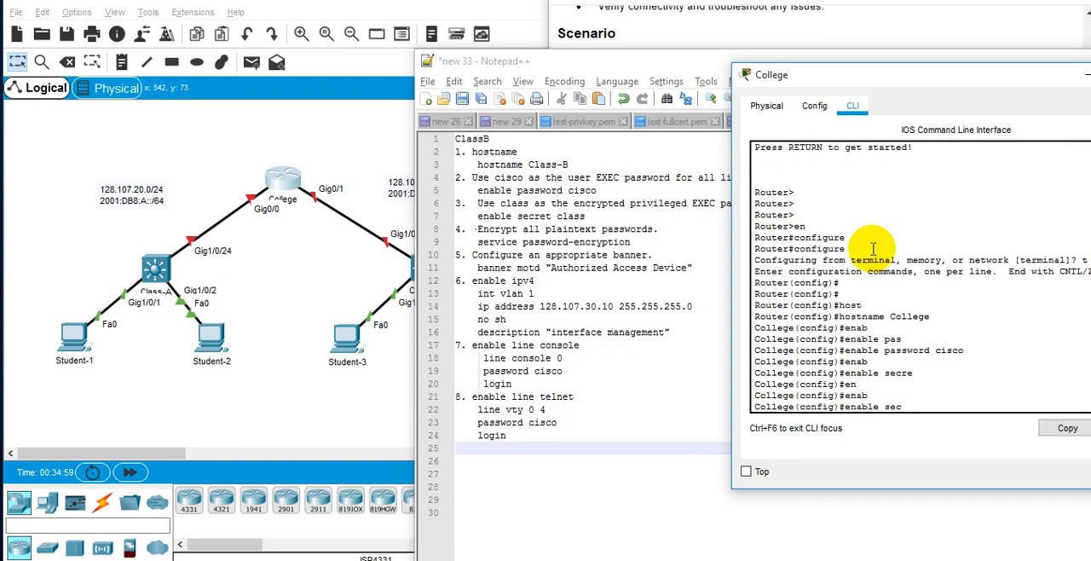
pyautogui.press('Tab')
pyautogui.write('class')
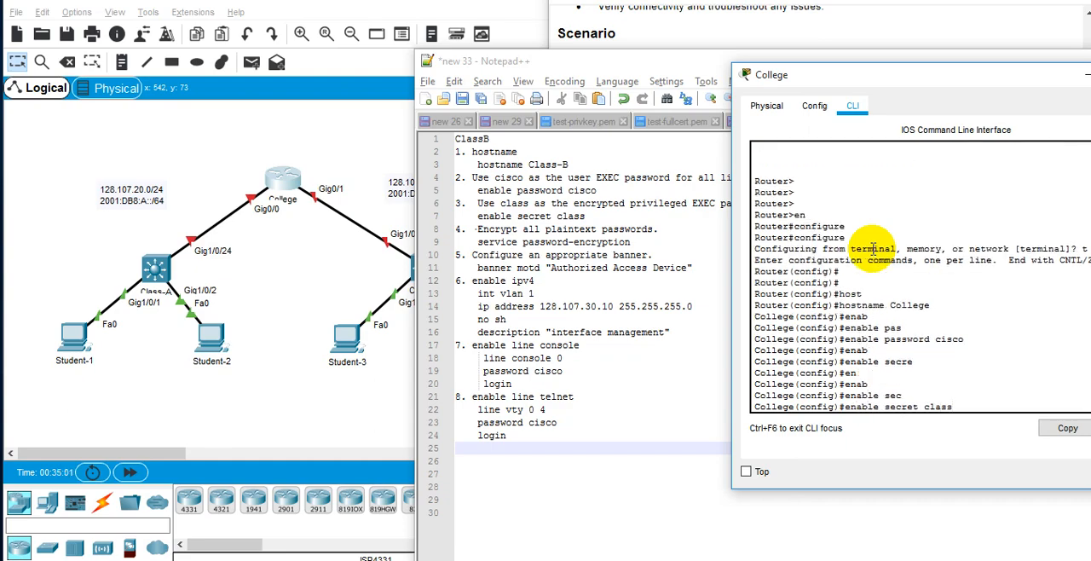
pyautogui.press('Return')
# Encrypt all plaintext passwords on the College router with the service password-encryption command.
pyautogui.write('serv')
pyautogui.press('Tab')
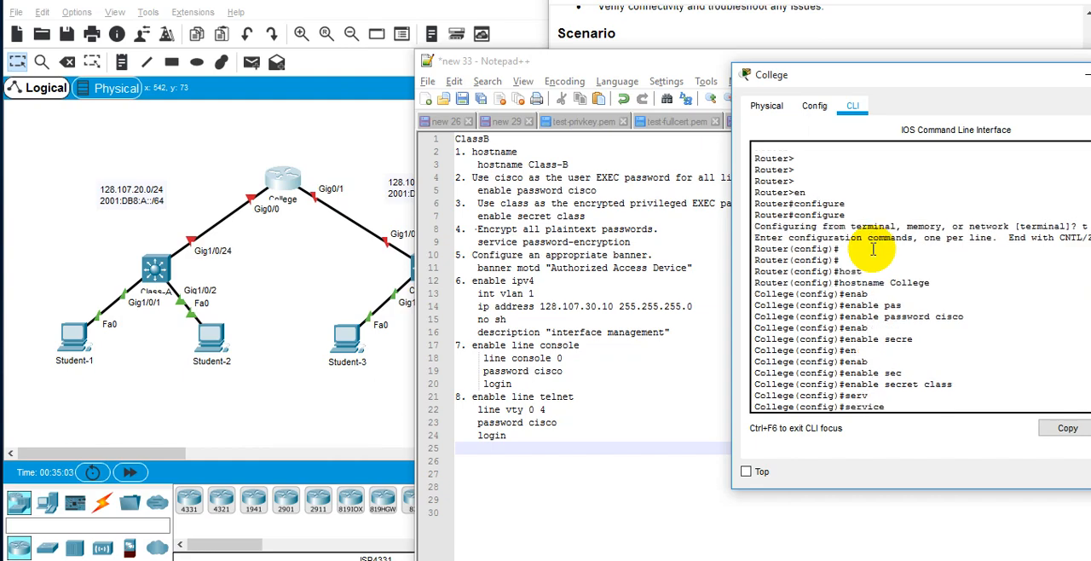
pyautogui.write('pas')
pyautogui.press('Tab')
pyautogui.write('en')
pyautogui.press('Tab')
pyautogui.press('BackSpace')
pyautogui.press('BackSpace')
pyautogui.press('Return')
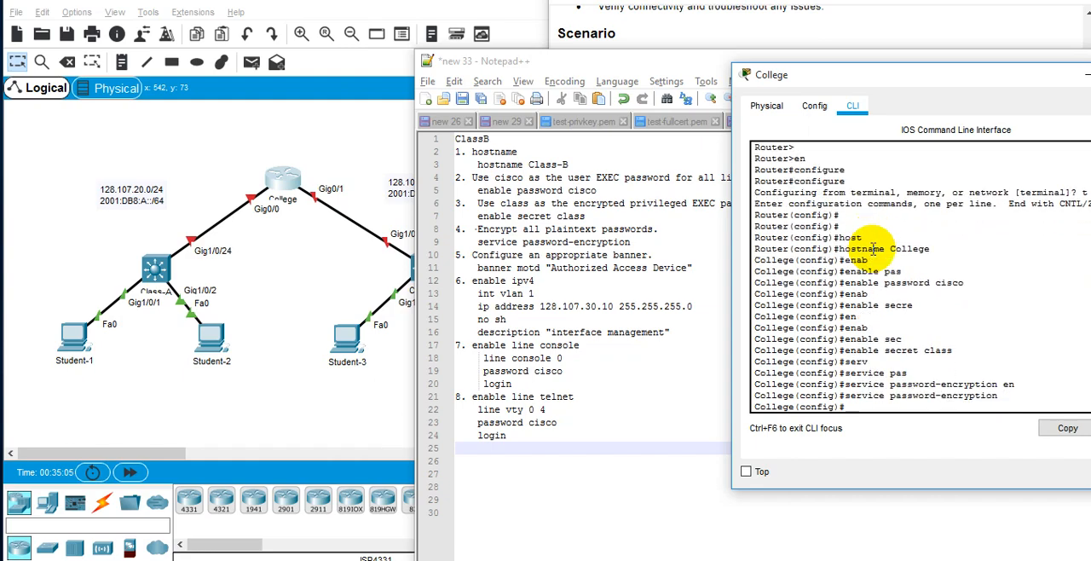
# Configure the College router's message-of-the-day banner as "Authorized Access Devices".
pyautogui.write('ban')
pyautogui.press('Tab')
pyautogui.write('mo')
pyautogui.press('Tab')
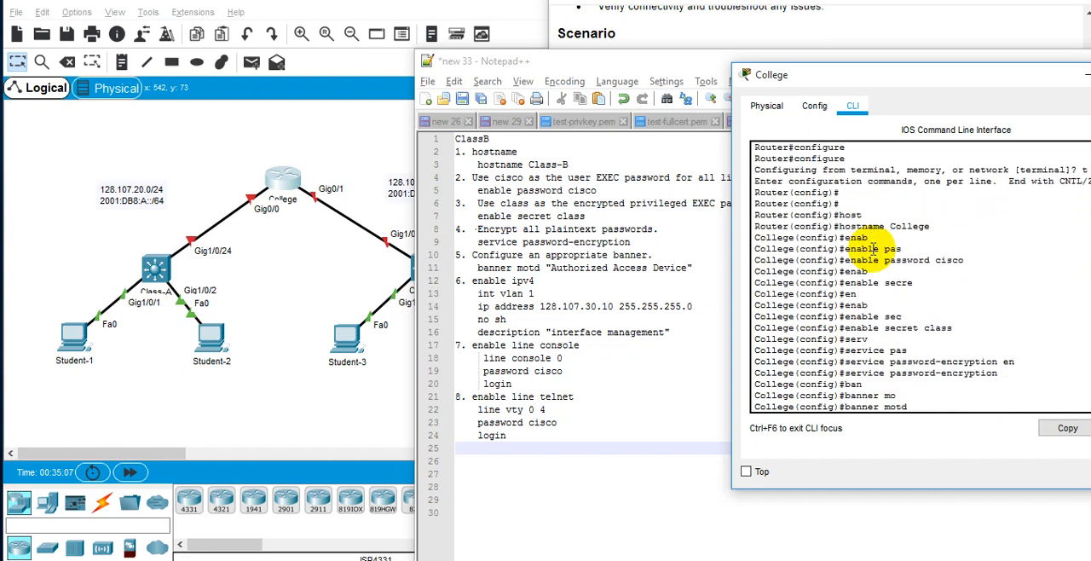
pyautogui.write('"Authorized Acce')
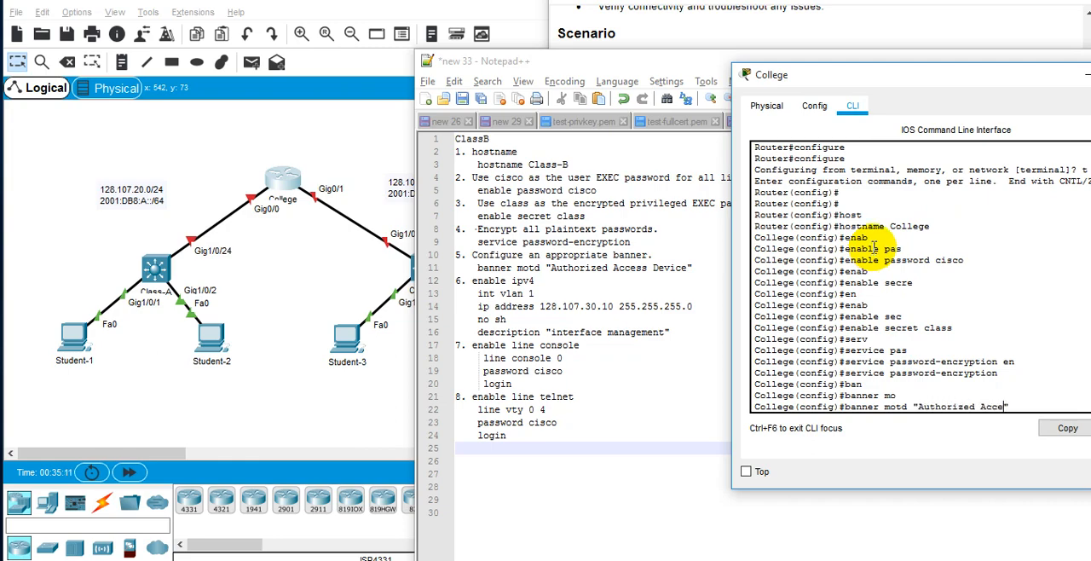
pyautogui.write('ss Devices')
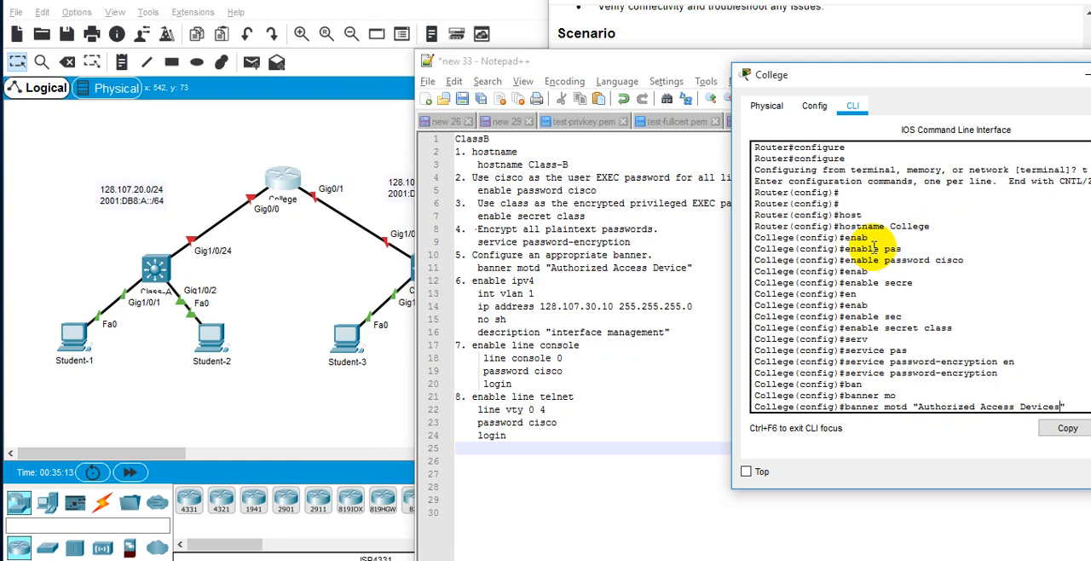
pyautogui.press('Return')
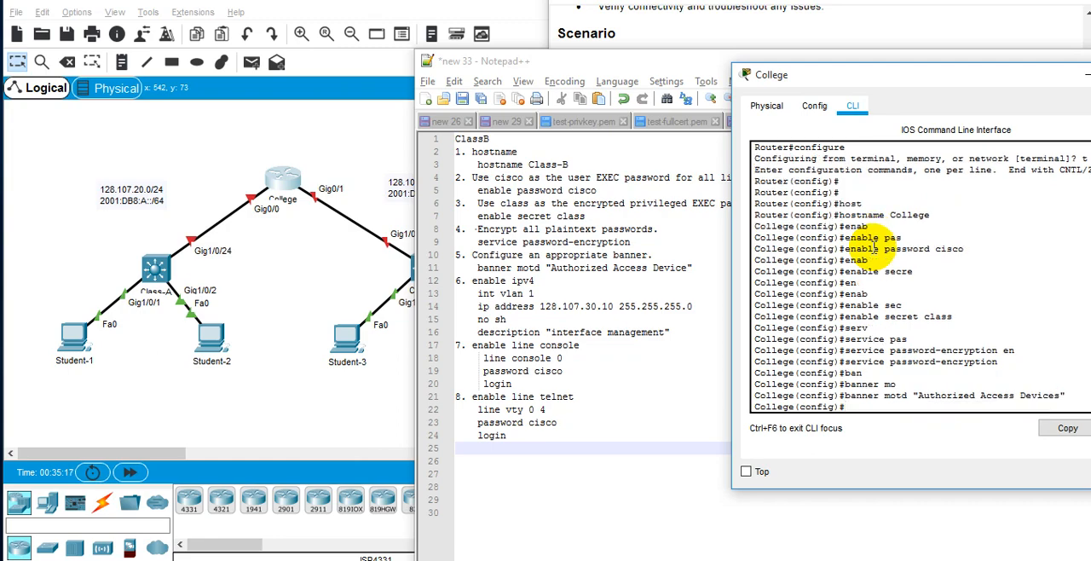
# Enter line configuration mode for line console 0 on the College router.
pyautogui.write('lin')
pyautogui.press('Tab')
pyautogui.write('con')
pyautogui.press('Tab')
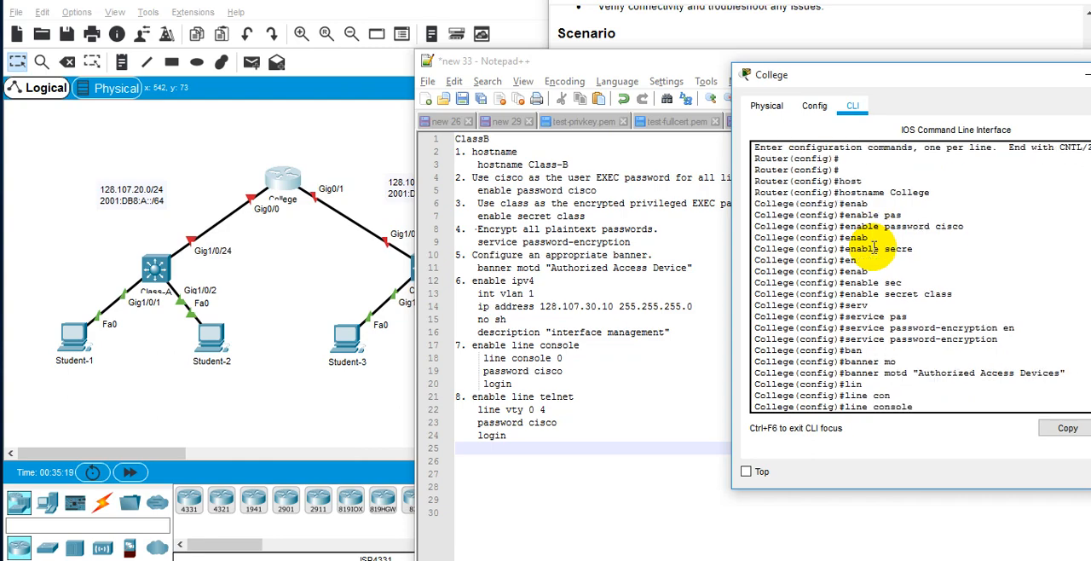
pyautogui.write('0')
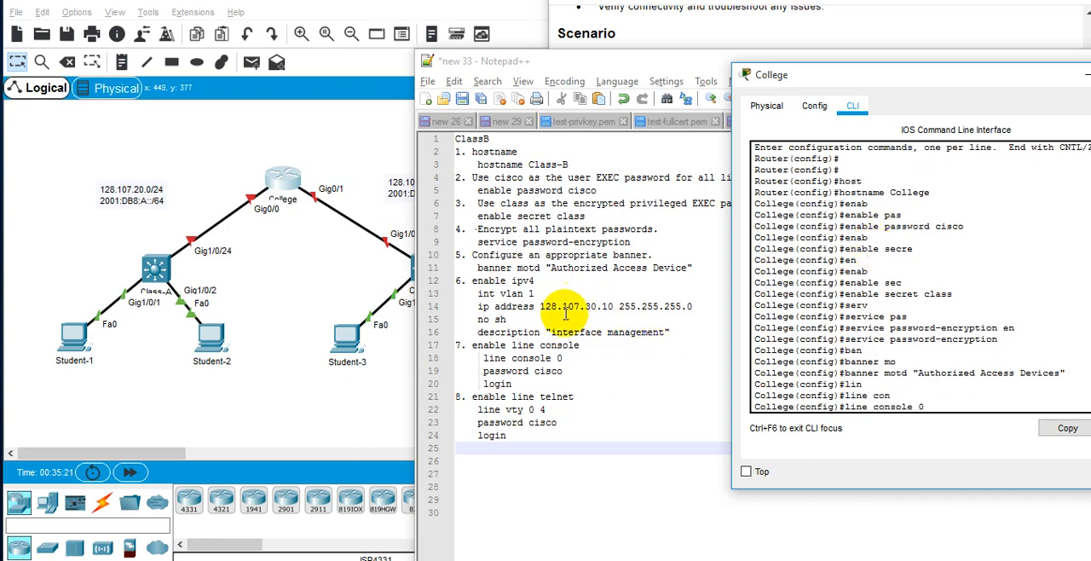
pyautogui.press('Return')
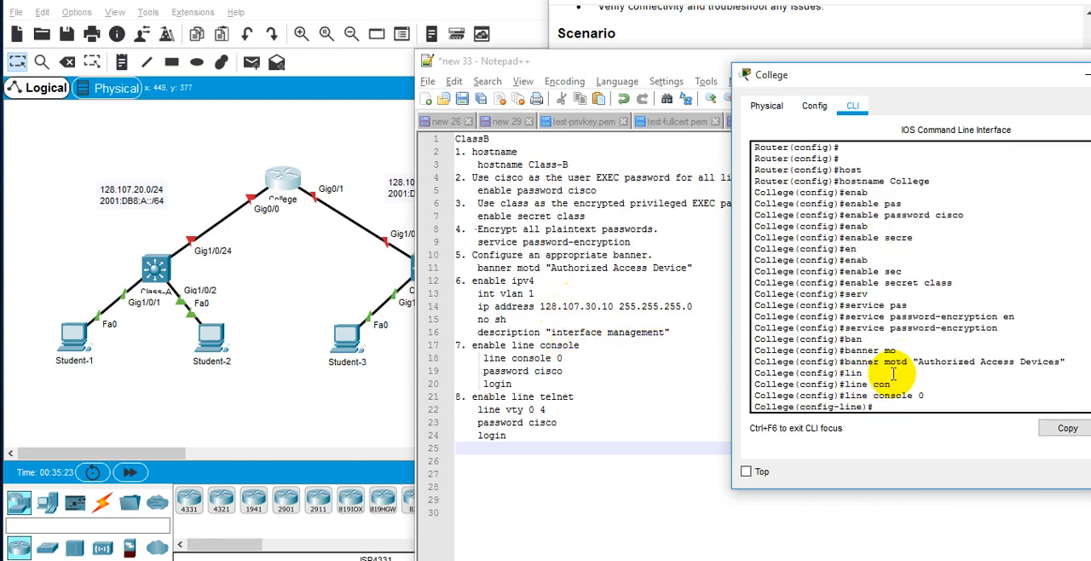
# Set the console line password from the notes, enable login on that line, and return to global configuration.
pyautogui.write('pas')
pyautogui.press('Tab')
pyautogui.write('cis')
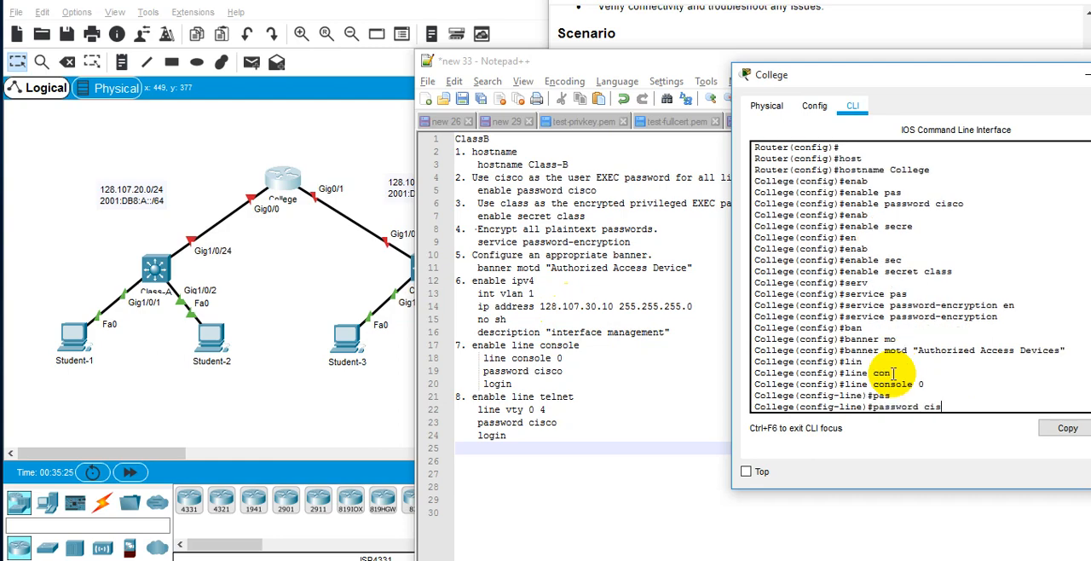
pyautogui.write('co')
pyautogui.press('Return')
pyautogui.write('login')
pyautogui.press('Return')
pyautogui.write('e)#e')
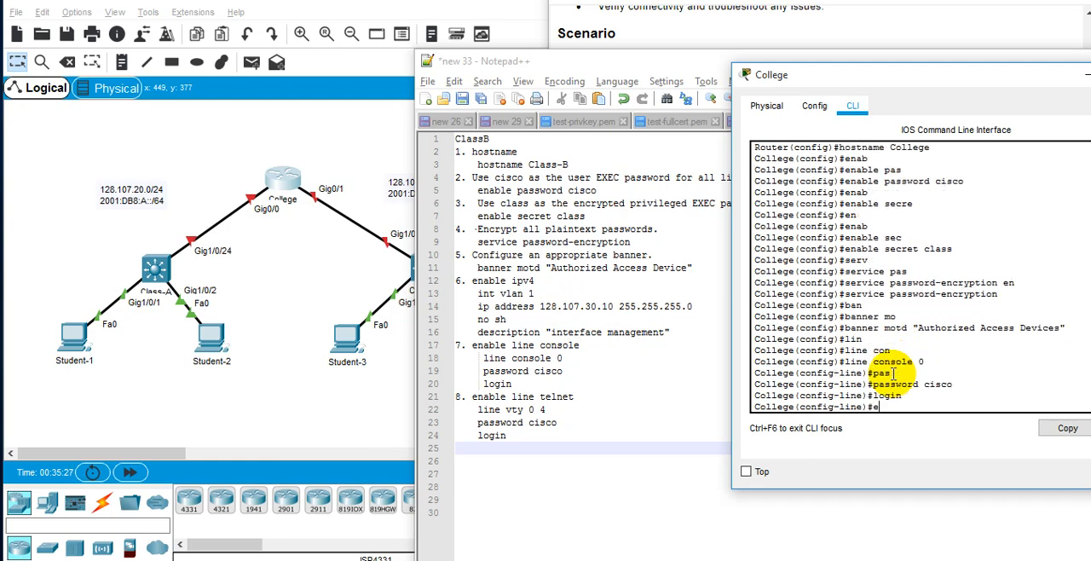
pyautogui.write('xit')
pyautogui.press('Return')
# Try to enter line configuration mode for line tty 0 4.
pyautogui.write('lin')
pyautogui.press('Tab')
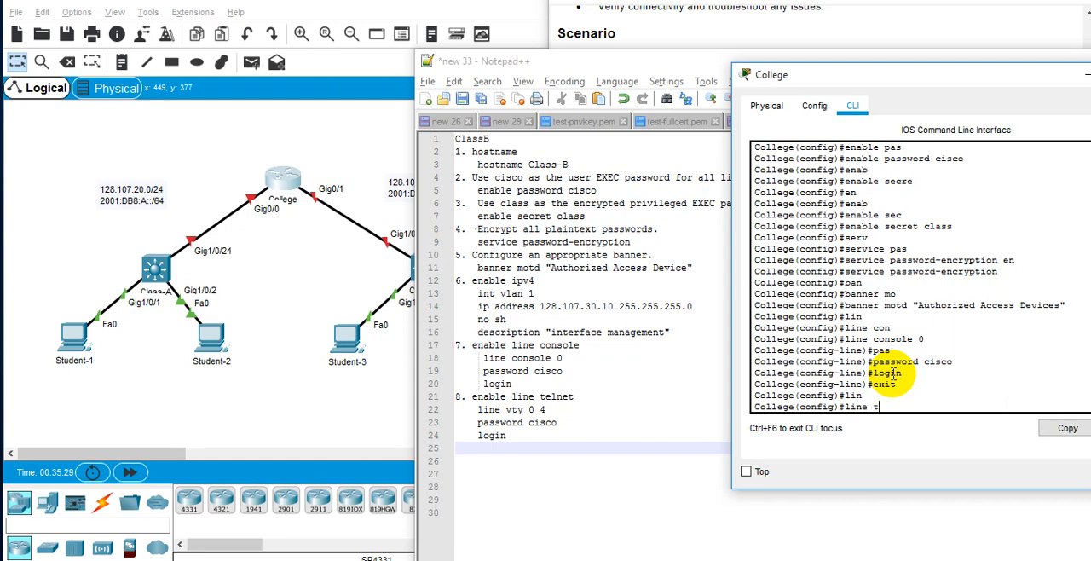
pyautogui.write('t')
pyautogui.press('Tab')
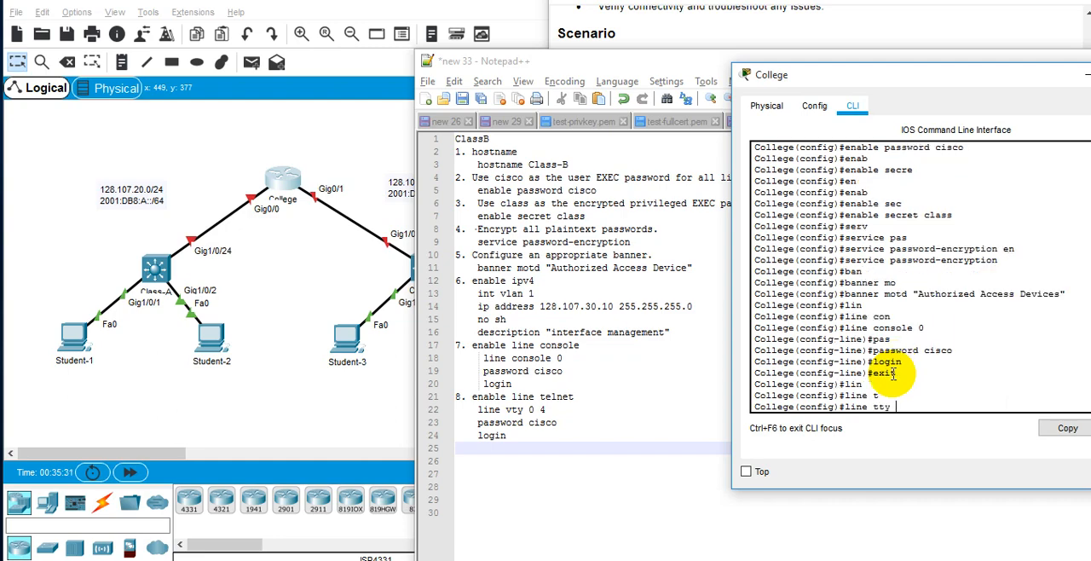
pyautogui.write('0 4')
pyautogui.press('Return')
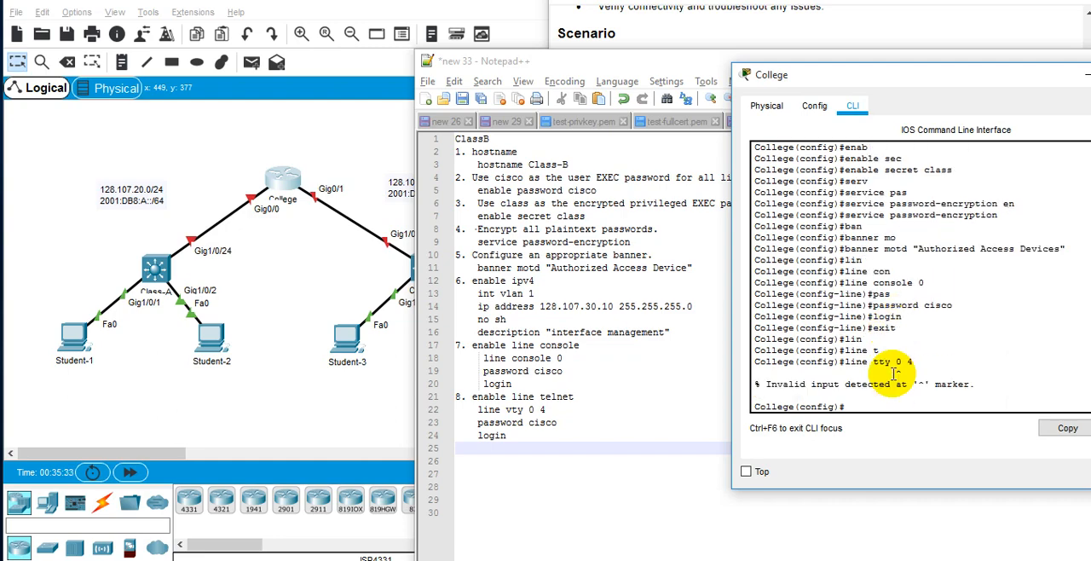
# Enter line configuration mode for line vty 0 4 on the College router.
pyautogui.press('Up')
pyautogui.write('v')
pyautogui.press('Tab')
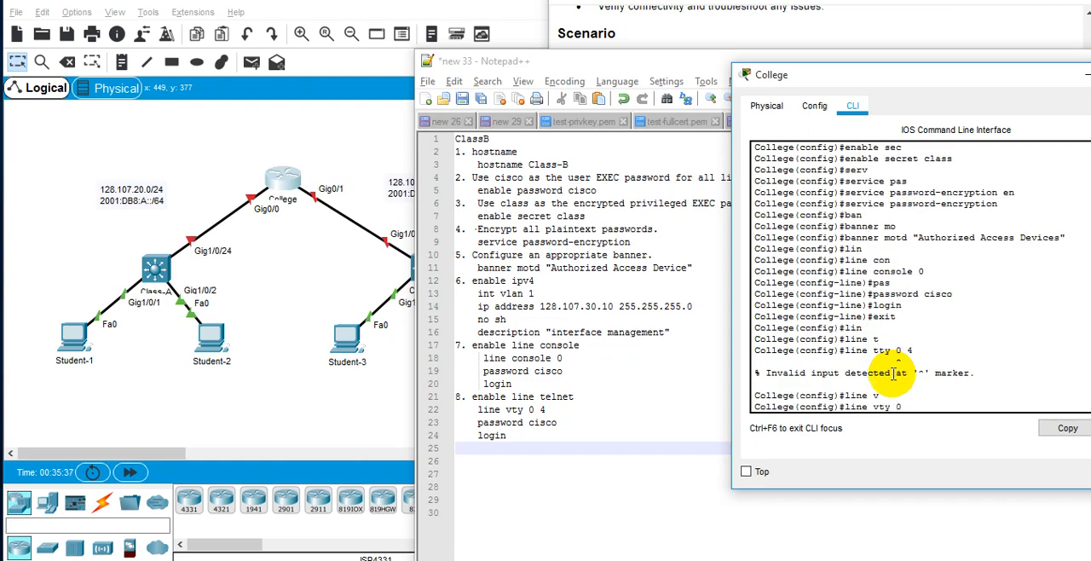
pyautogui.write('0 4')
pyautogui.press('Return')
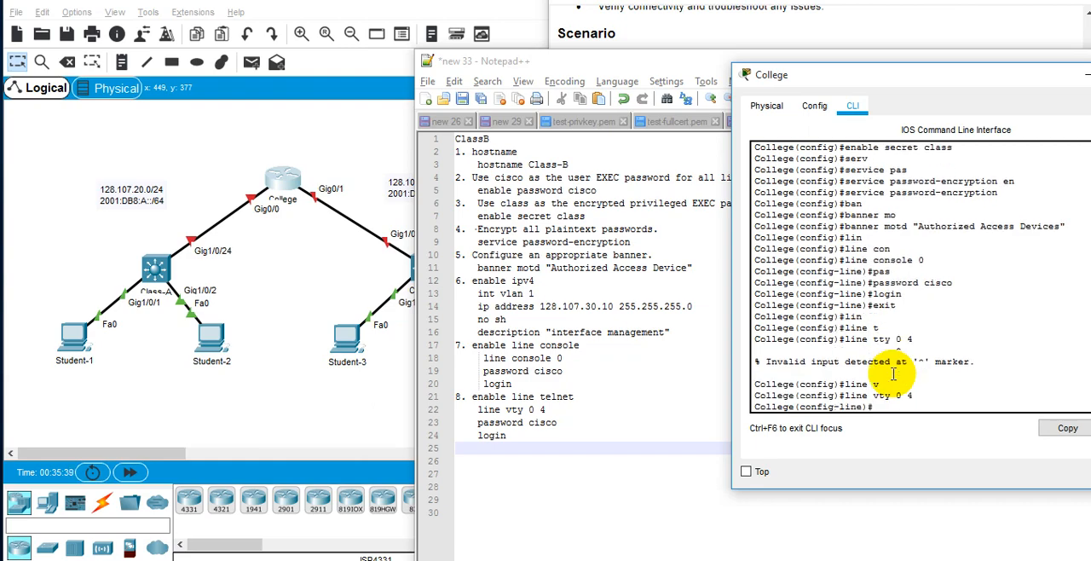
# Set the vty line password from the notes, enable login on those lines, and return to global configuration.
pyautogui.write('pas')
pyautogui.press('Tab')
pyautogui.write('cisc')
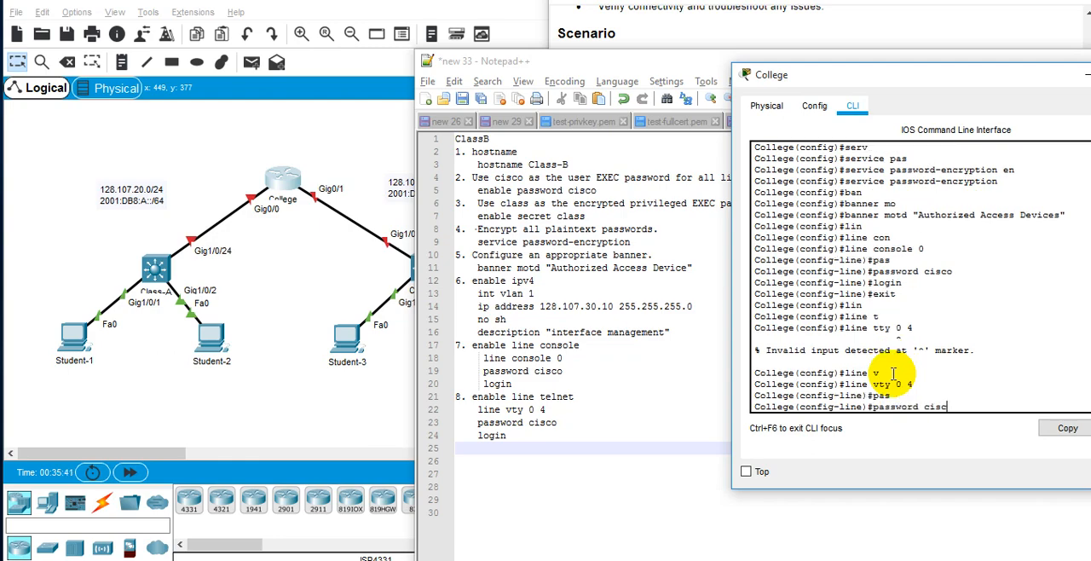
pyautogui.press('Tab')
pyautogui.write('o')
pyautogui.press('Return')
pyautogui.write('login')
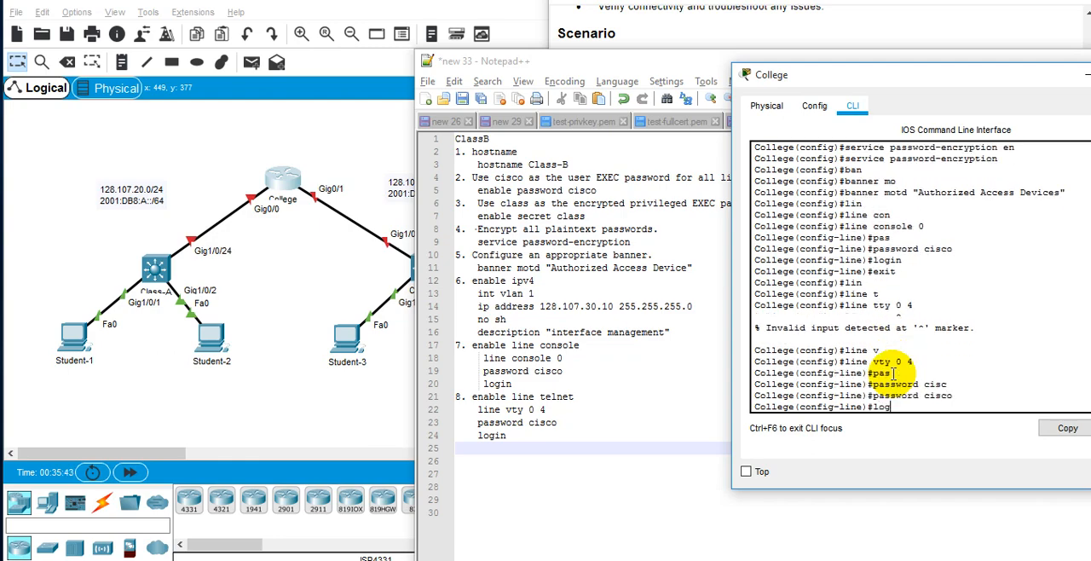
pyautogui.press('Return')
pyautogui.write('it')
pyautogui.press('Return')
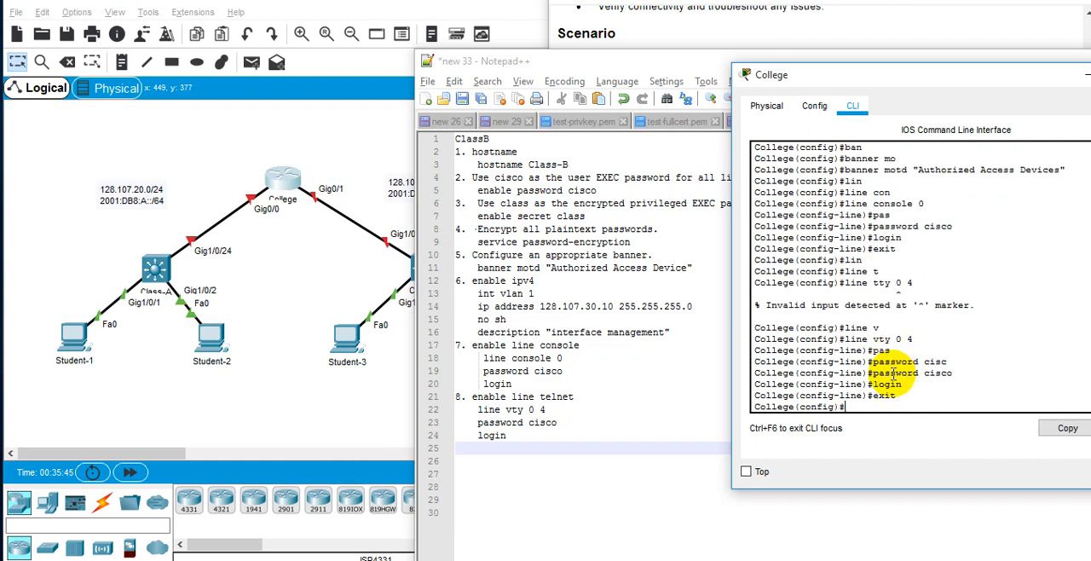
# Save the College router's configuration from global configuration mode with "do write mem".
pyautogui.write('do')
pyautogui.press('BackSpace')
pyautogui.write('do write mem')
pyautogui.press('Return')
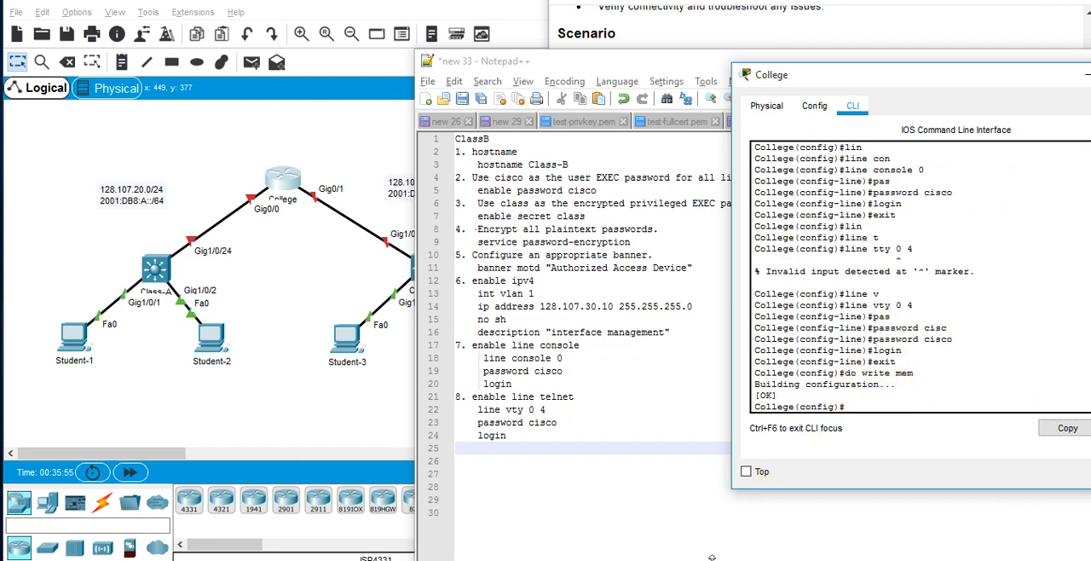
# Review the requirements in the PT Activity instructions and the ClassB notes, and return to the College console.
pyautogui.moveTo(651, 559)
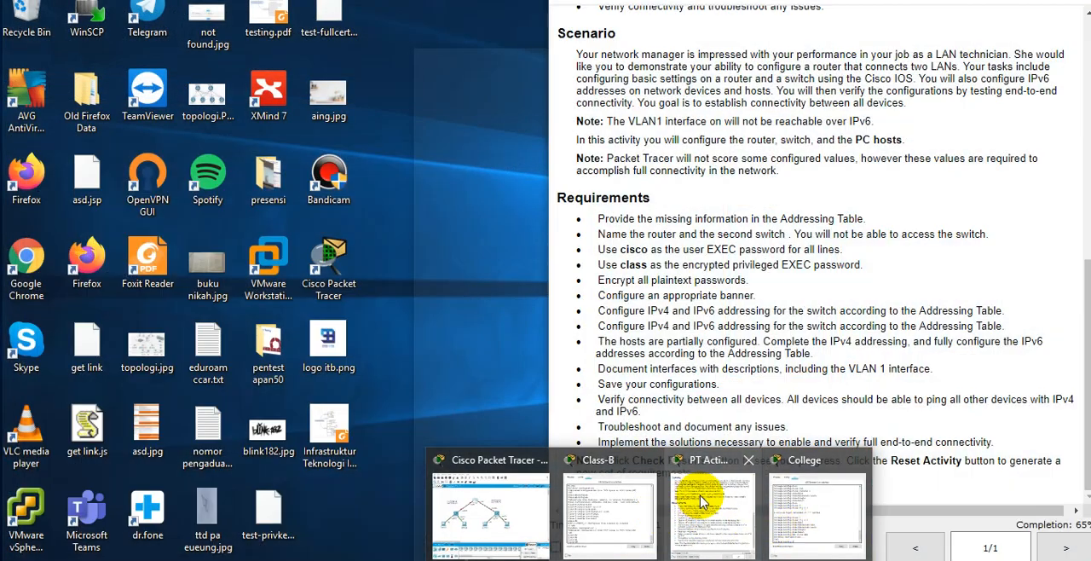
pyautogui.click(699, 498)
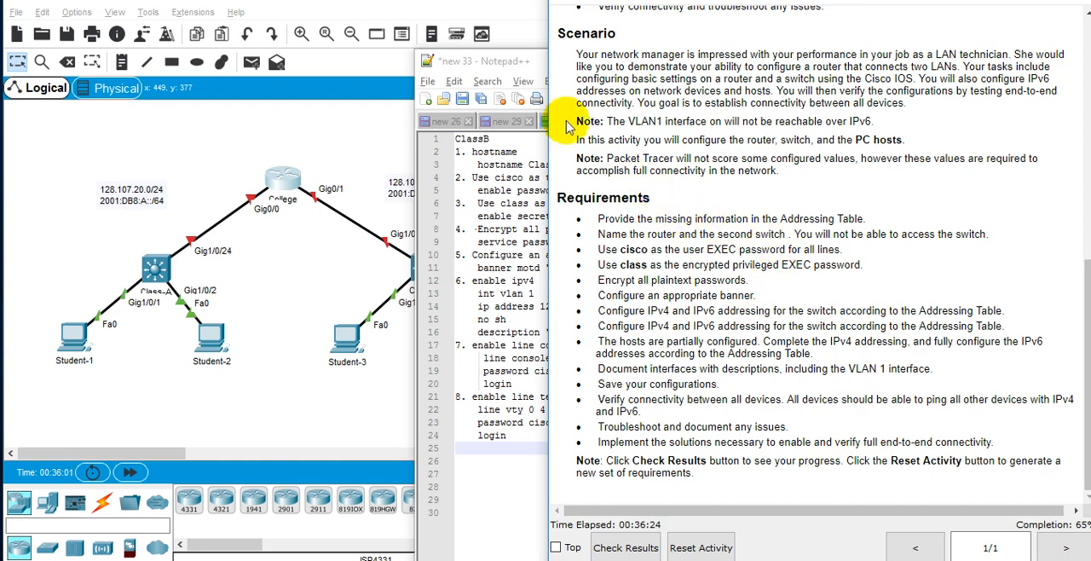
pyautogui.click(535, 58)
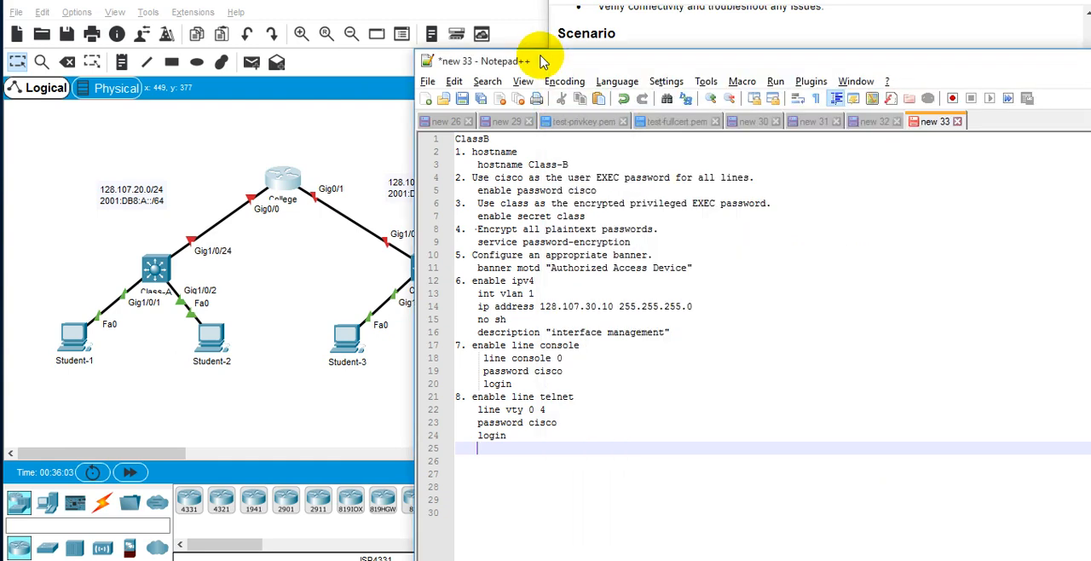
pyautogui.hotkey('alt', 'Tab')
pyautogui.hotkey('alt', 'Tab')
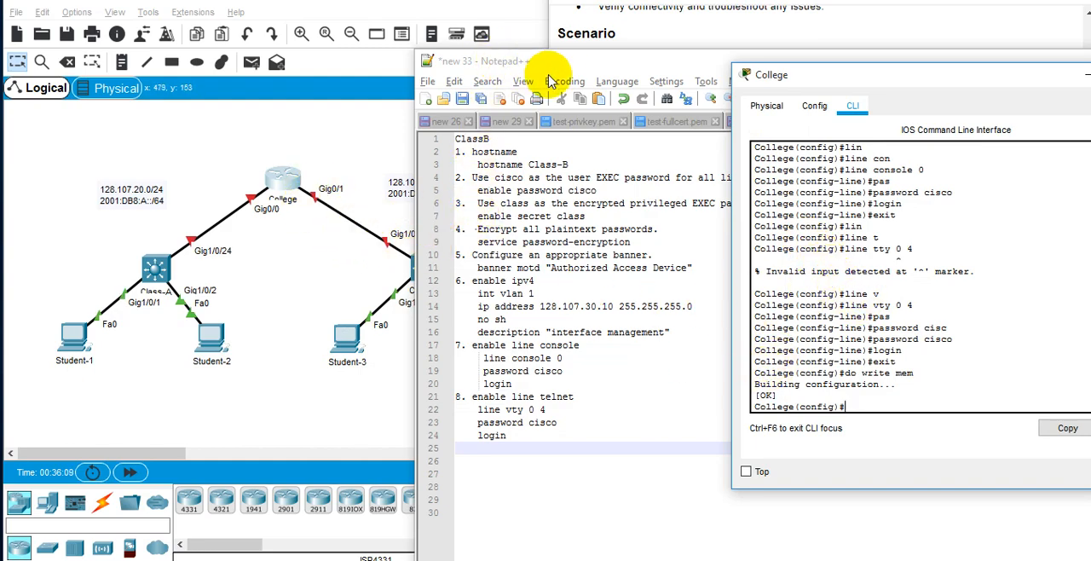
# Clear the notes away and place the College console over the topology, beside the addressing table in asdf.xlsx.
pyautogui.moveTo(559, 67); pyautogui.dragTo(378, 150)
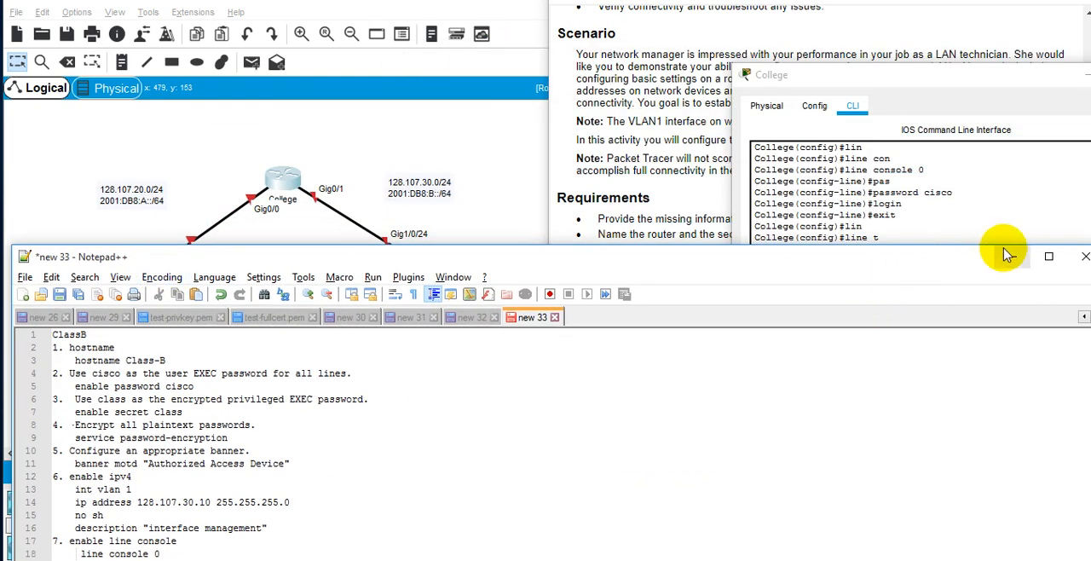
pyautogui.click(952, 196)
pyautogui.moveTo(923, 86); pyautogui.dragTo(254, 88)
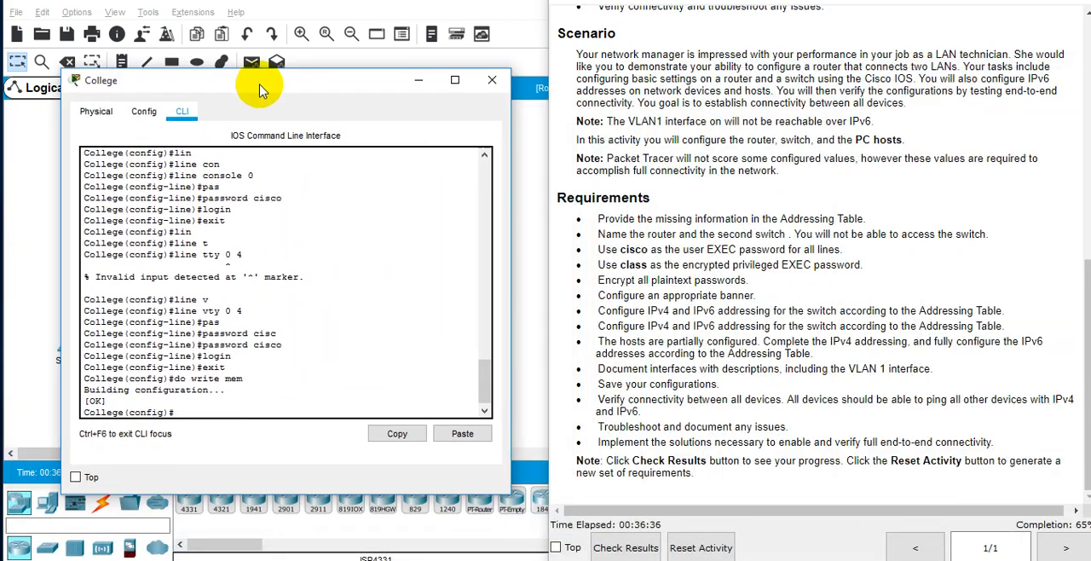
pyautogui.hotkey('alt', 'Tab')
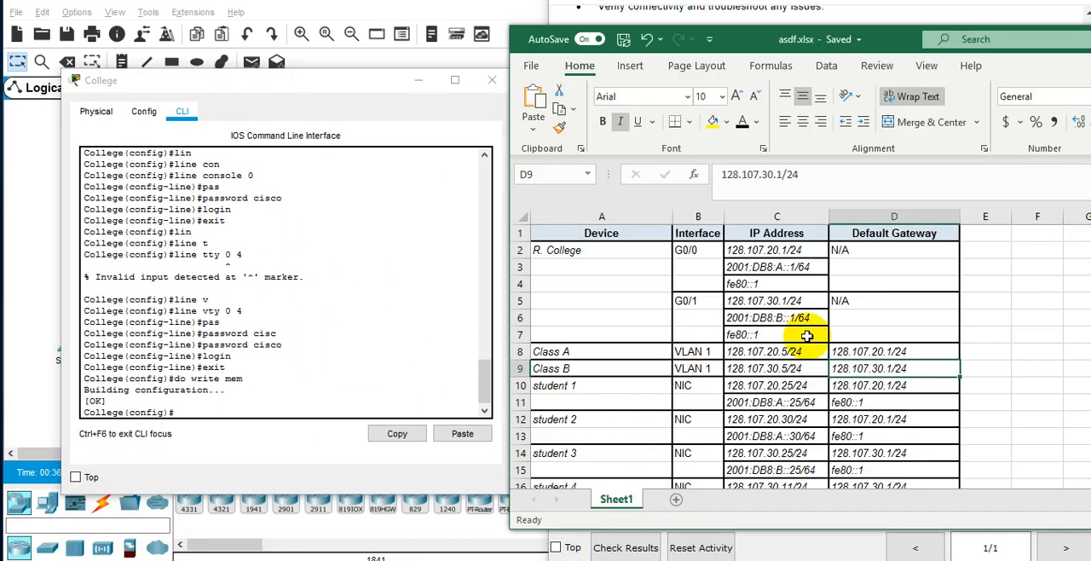
# Enable IPv6 routing on the College router with the ipv6 unicast-routing command.
pyautogui.click(395, 247)
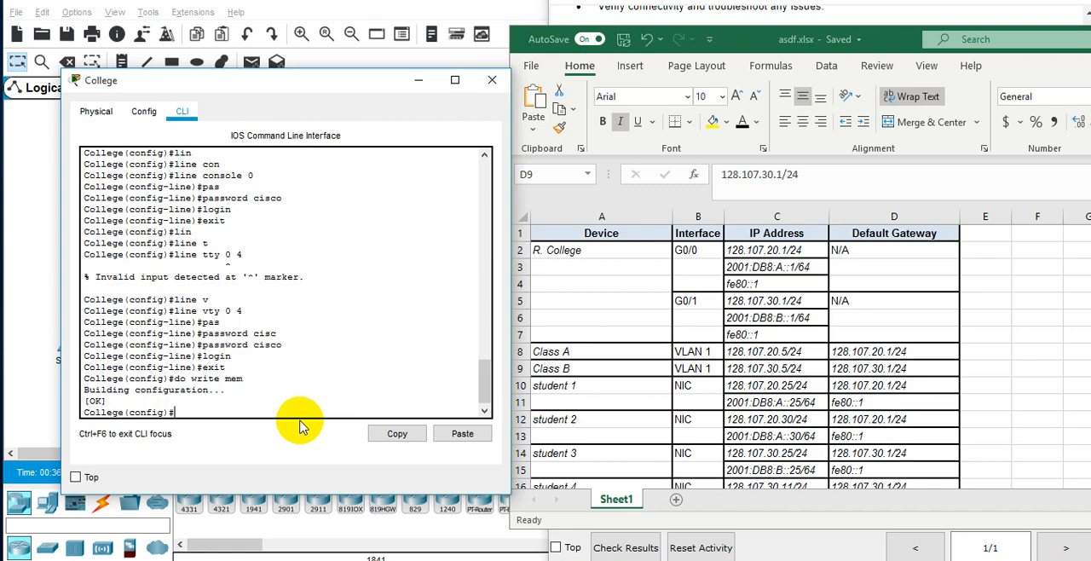
pyautogui.write('pv6')
pyautogui.press('Tab')
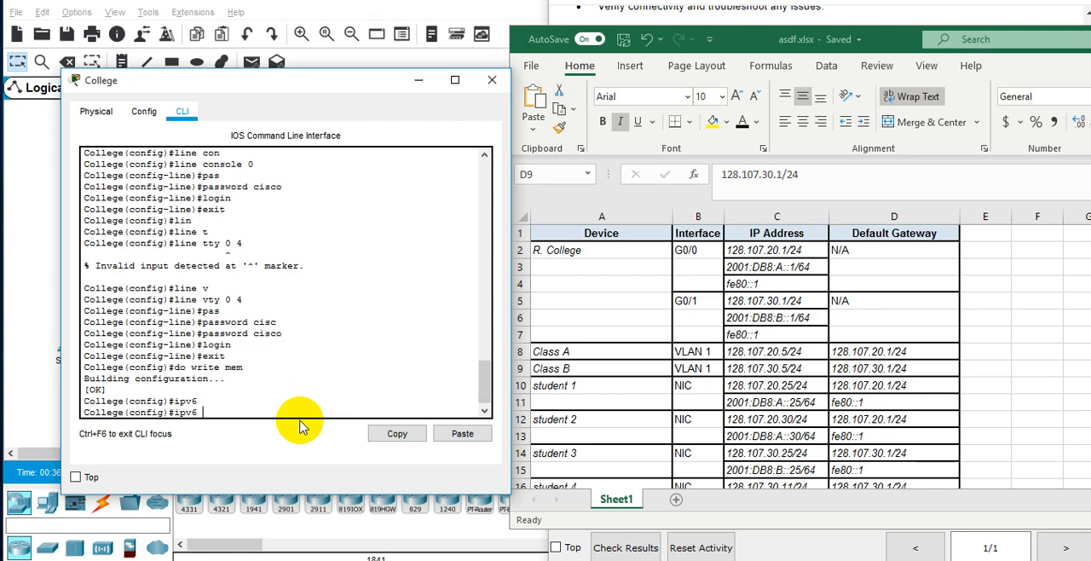
pyautogui.write('unica')
pyautogui.press('Tab')
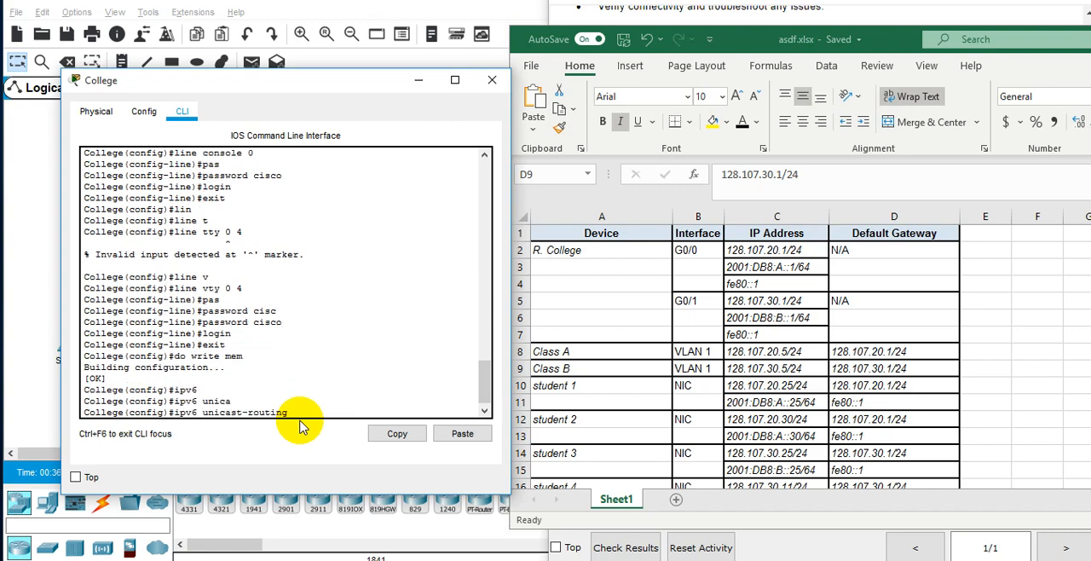
pyautogui.press('Return')
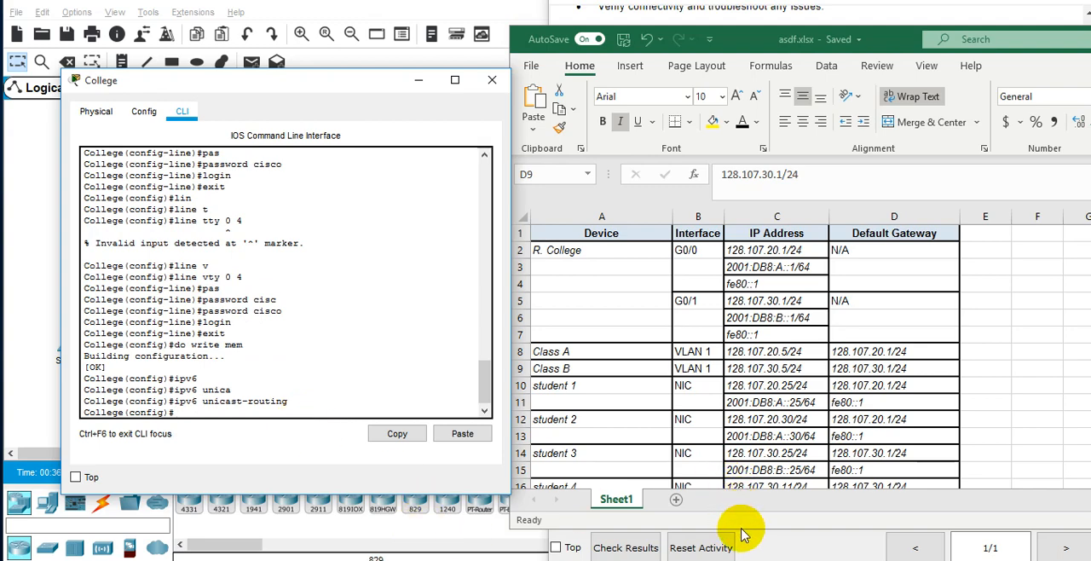
# Shorten the asdf.xlsx window and enter interface configuration mode for gigabitEthernet 0/0 on the College router.
pyautogui.moveTo(741, 533); pyautogui.dragTo(747, 511)
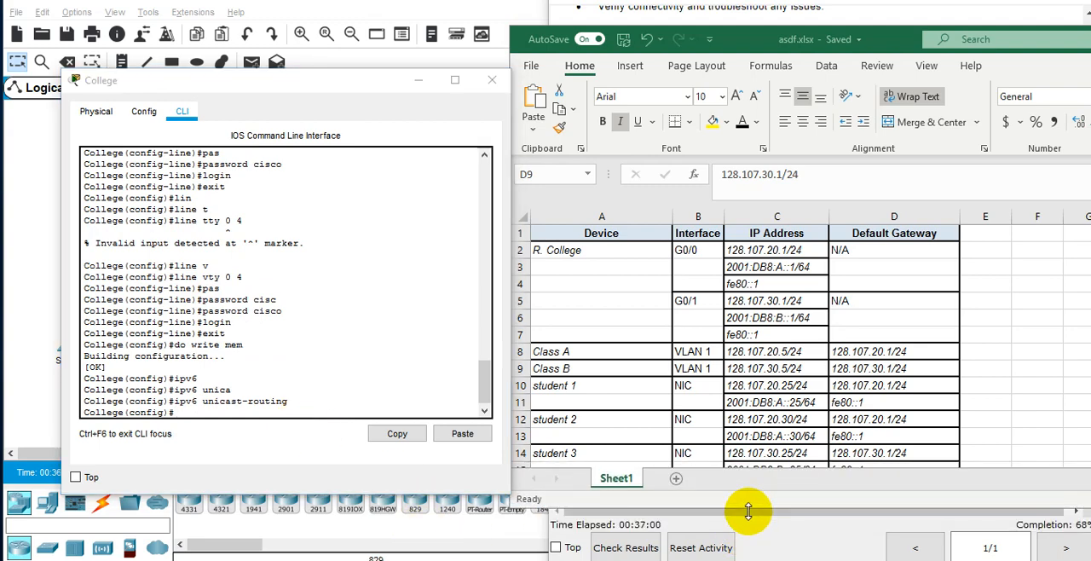
pyautogui.click(324, 293)
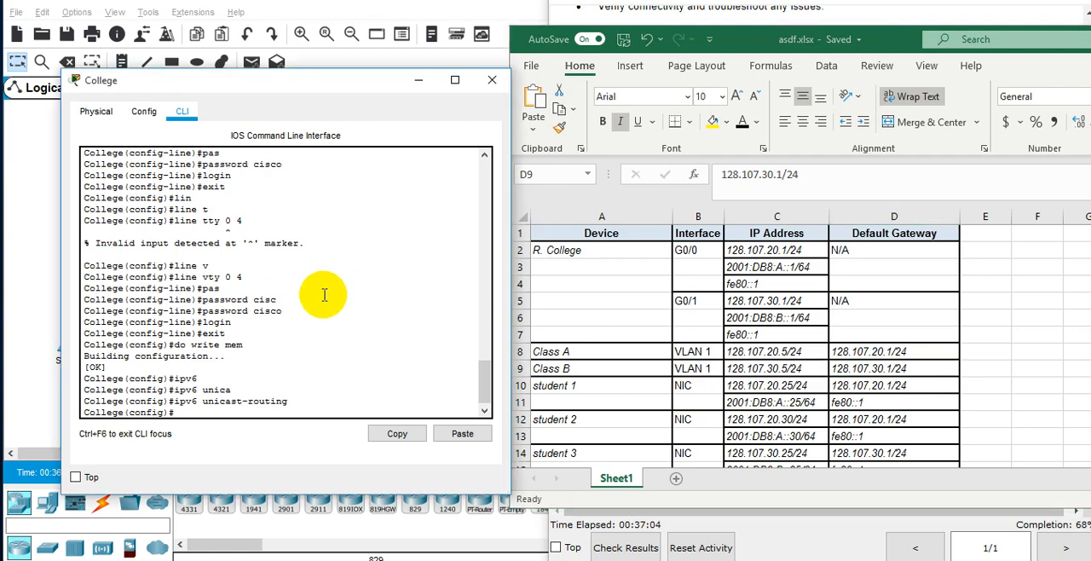
pyautogui.write('inter')
pyautogui.press('Tab')
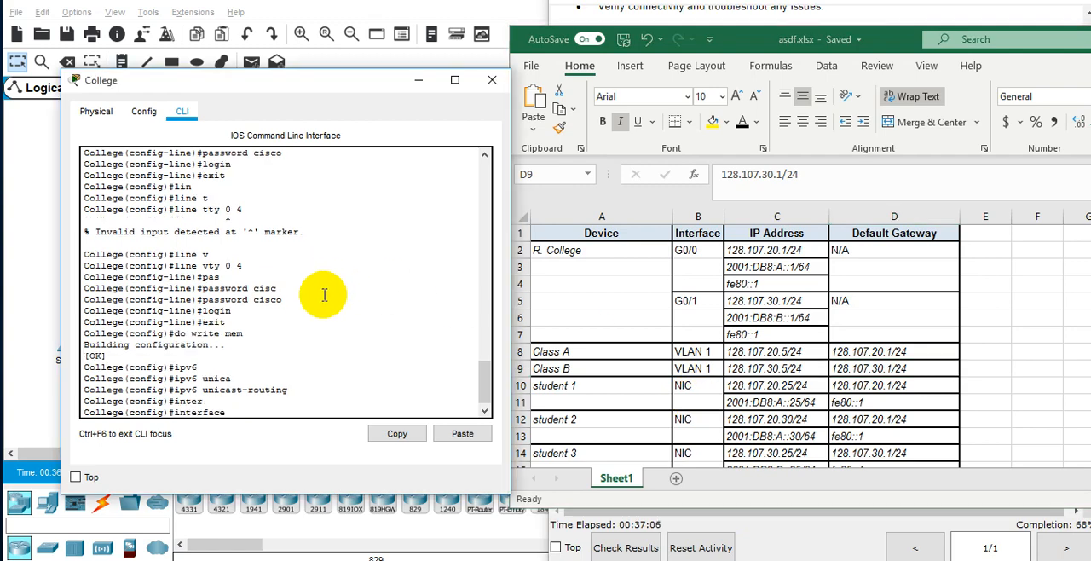
pyautogui.write('gi')
pyautogui.press('Tab')
pyautogui.write('0/0')
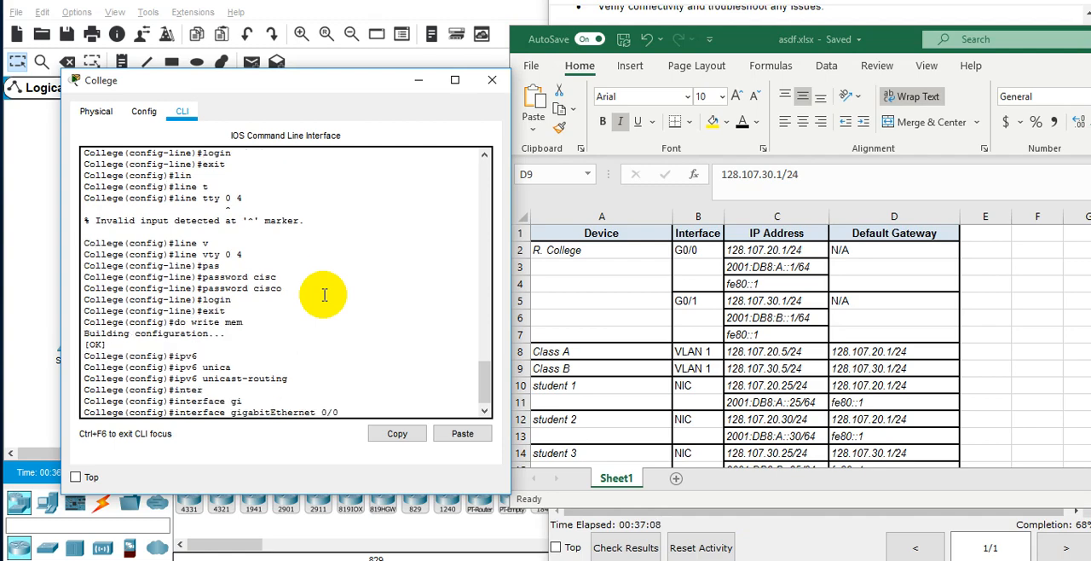
pyautogui.press('Return')
# Assign IPv4 address 128.107.20.1 with mask 255.255.255.0 to the G0/0 interface, following the R. College row of the addressing table.
pyautogui.write('ip add')
pyautogui.press('Tab')
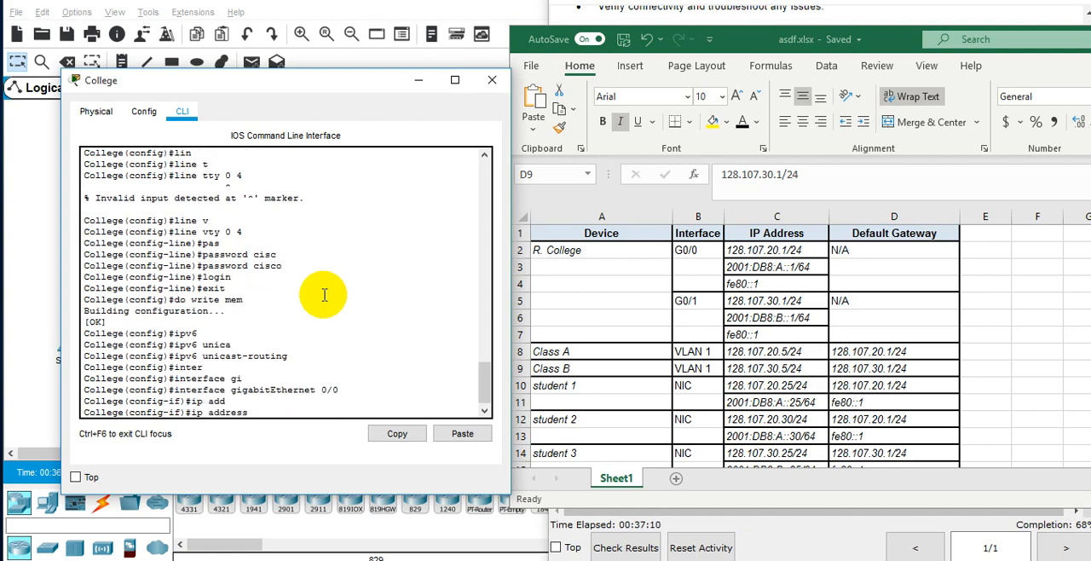
pyautogui.write('128.107.')
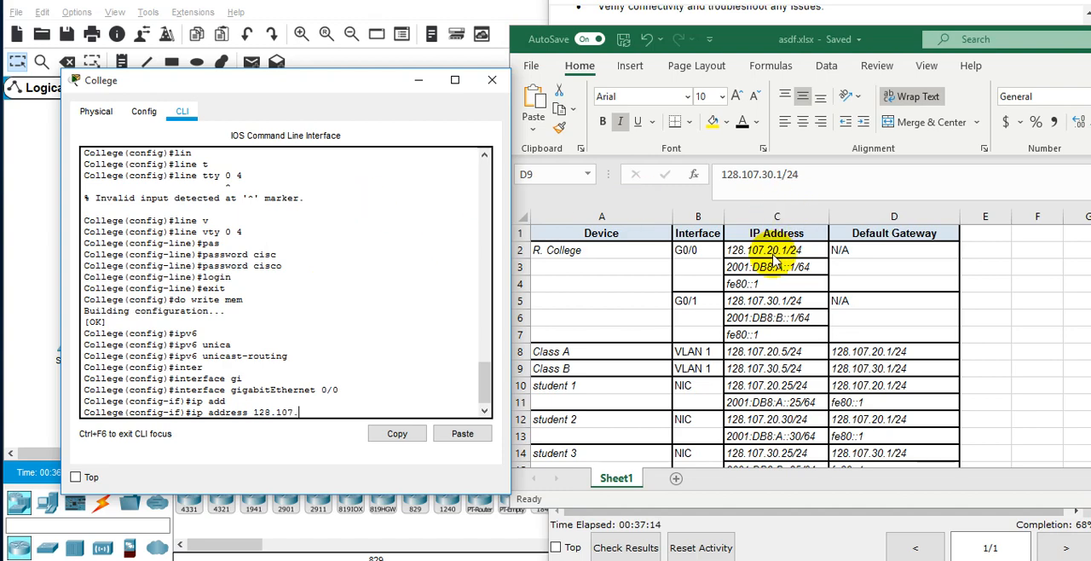
pyautogui.click(788, 256)
pyautogui.click(789, 250)
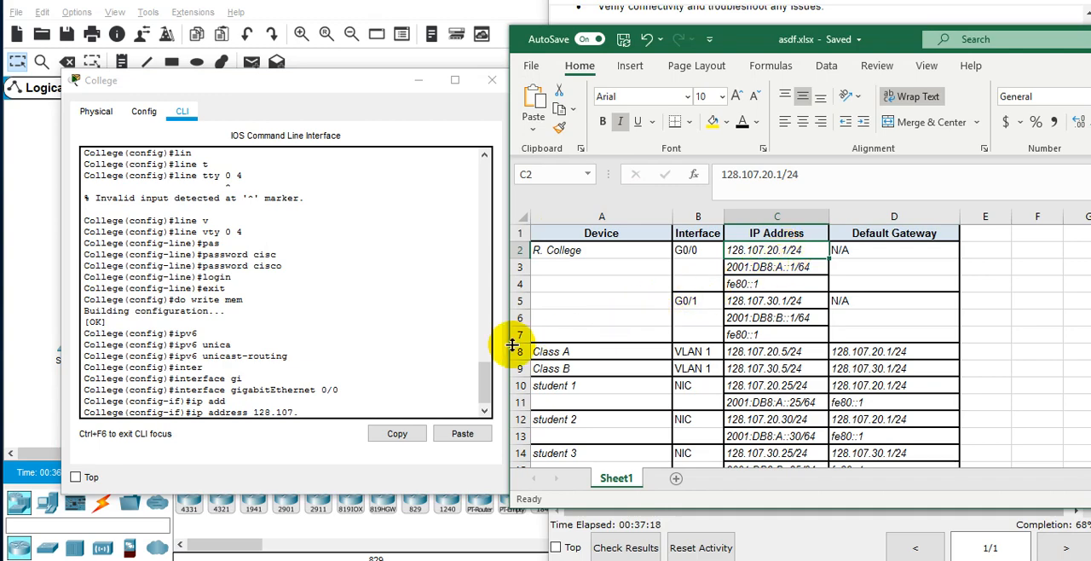
pyautogui.click(456, 282)
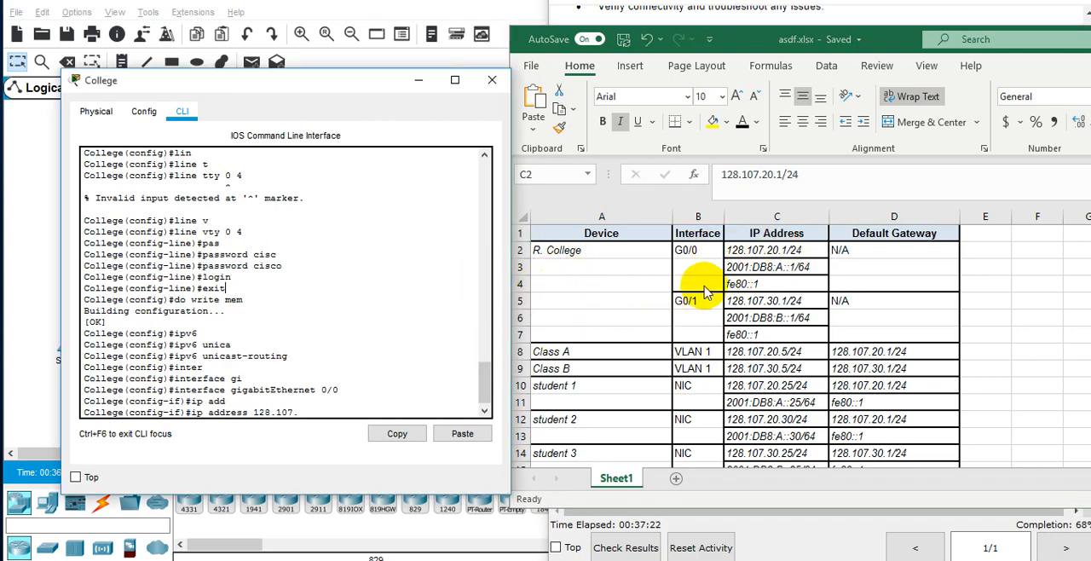
pyautogui.write('20')
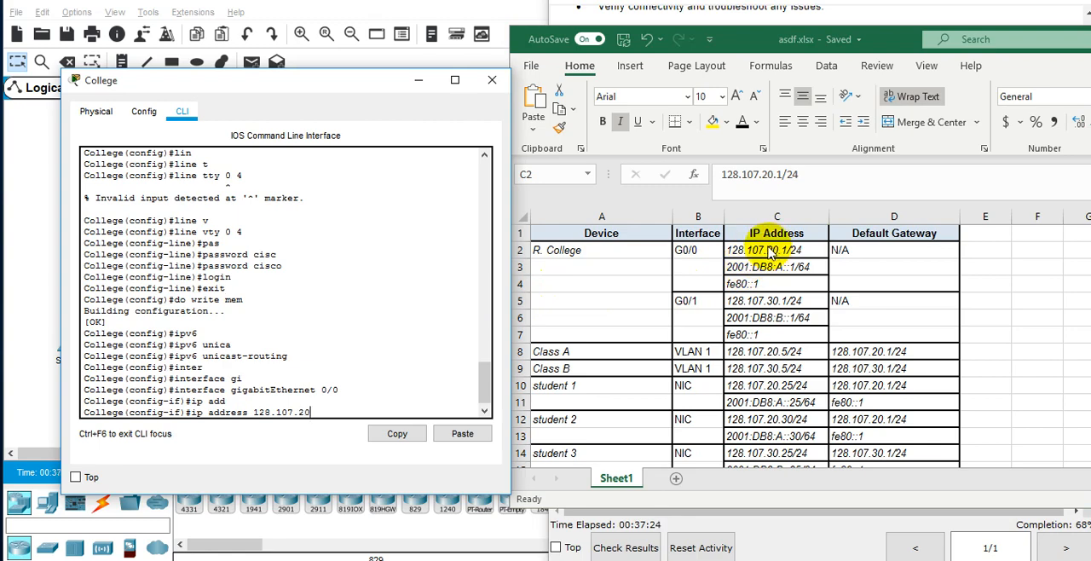
pyautogui.write('.1/24')
pyautogui.press('BackSpace')
pyautogui.press('BackSpace')
pyautogui.press('BackSpace')
pyautogui.write('255.255.255.0')
pyautogui.press('Return')
# Bring up the G0/0 interface with "no sh" and give it the description "Class A Network".
pyautogui.write('no sh')
pyautogui.press('Return')
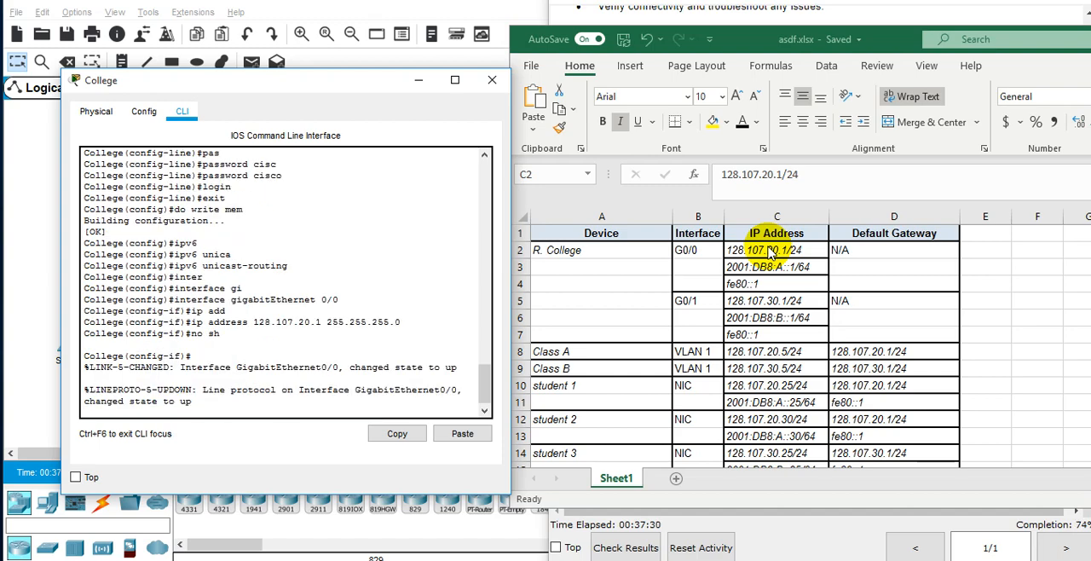
pyautogui.press('Return')
pyautogui.write('desc')
pyautogui.press('Tab')
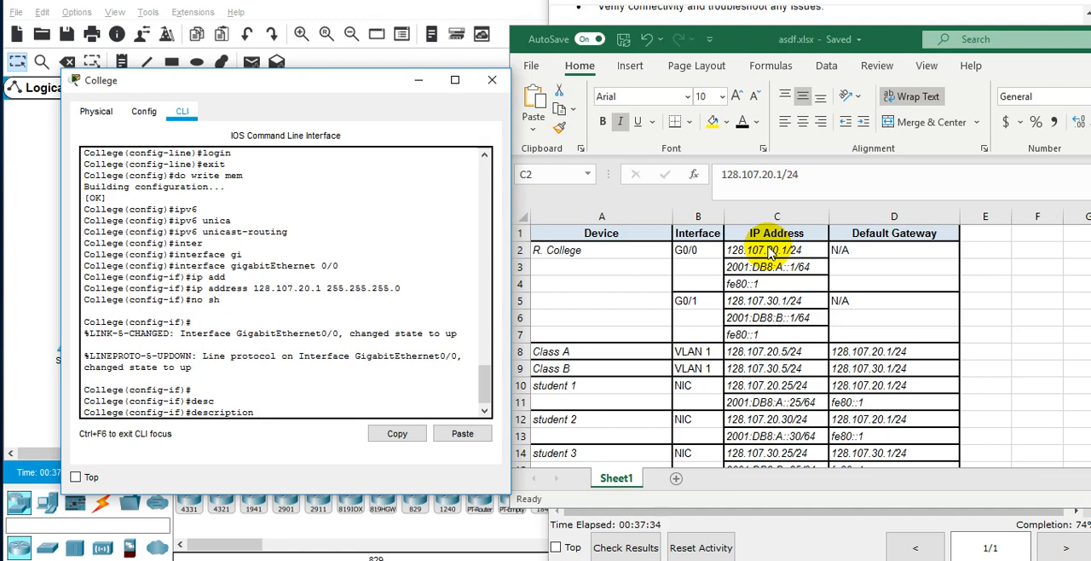
pyautogui.write('""Class A Network')
pyautogui.press('Return')
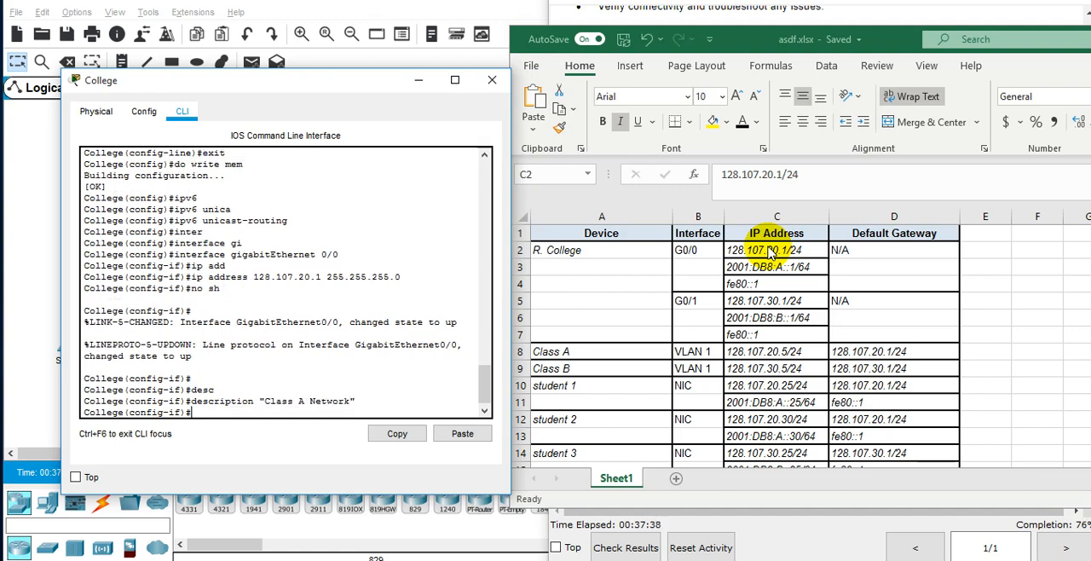
# Assign the IPv6 address 2001:DB8:A::1/64 to the College router's G0/0 interface.
pyautogui.write('ipv6')
pyautogui.press('Tab')
pyautogui.write('add')
pyautogui.press('Tab')
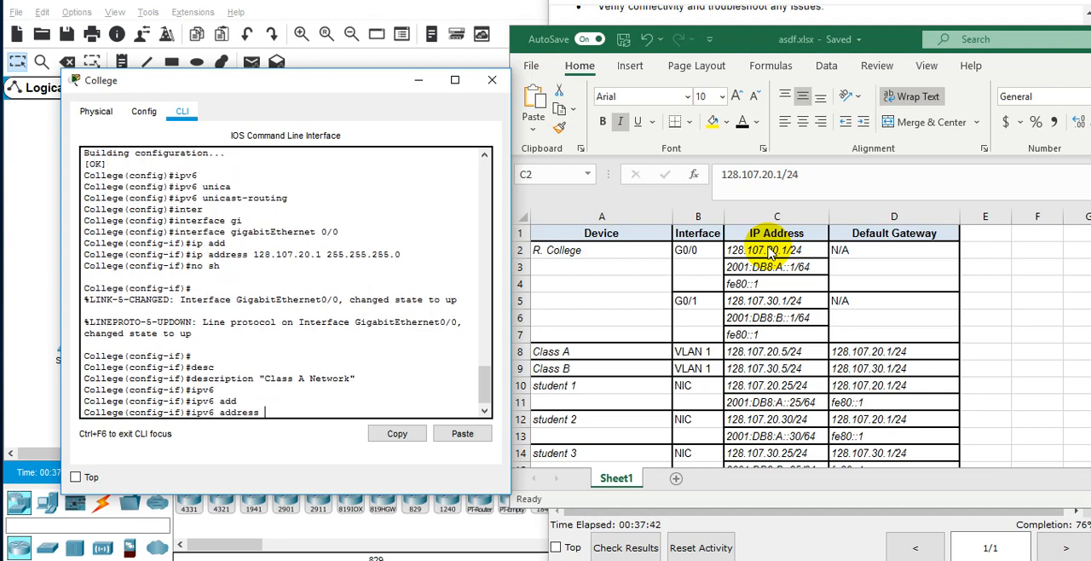
pyautogui.write('2001:DB8:A::1/64')
pyautogui.press('Return')
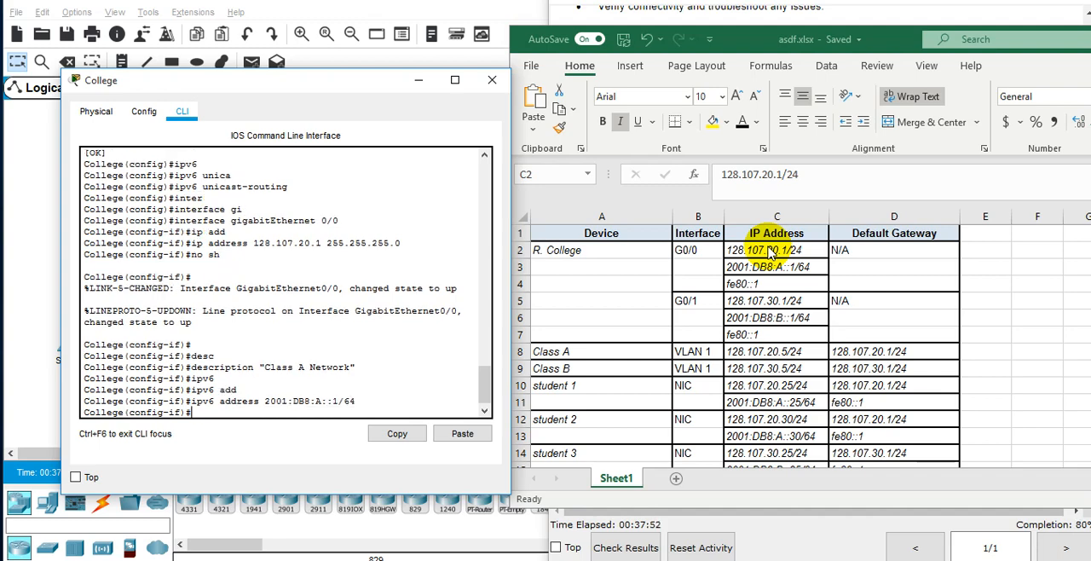
# Set fe80::1 as the link-local IPv6 address of G0/0, using the command help for the required keyword.
pyautogui.write('ipv6')
pyautogui.press('Tab')
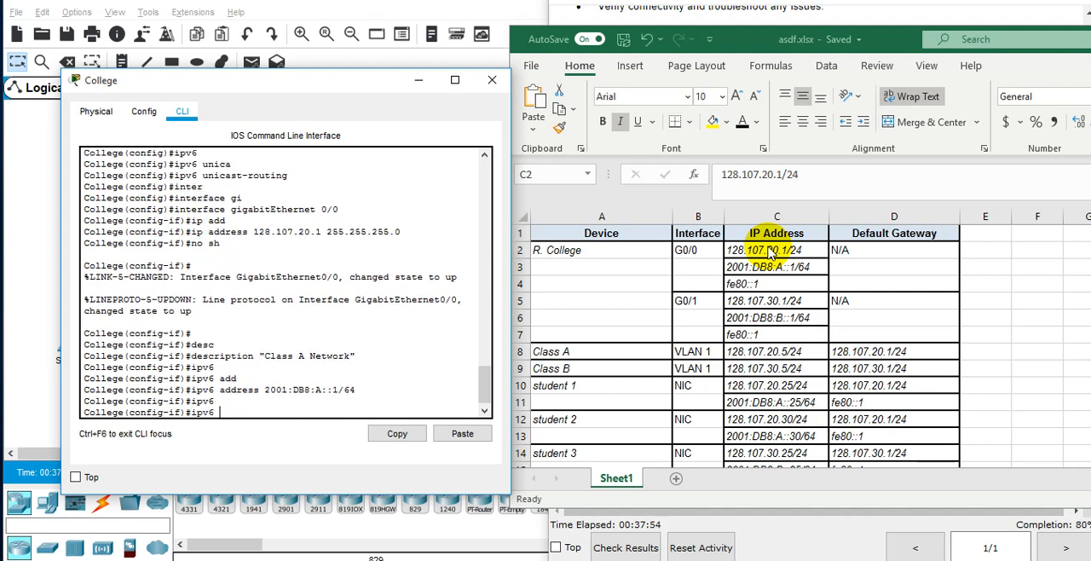
pyautogui.write('add')
pyautogui.press('Tab')
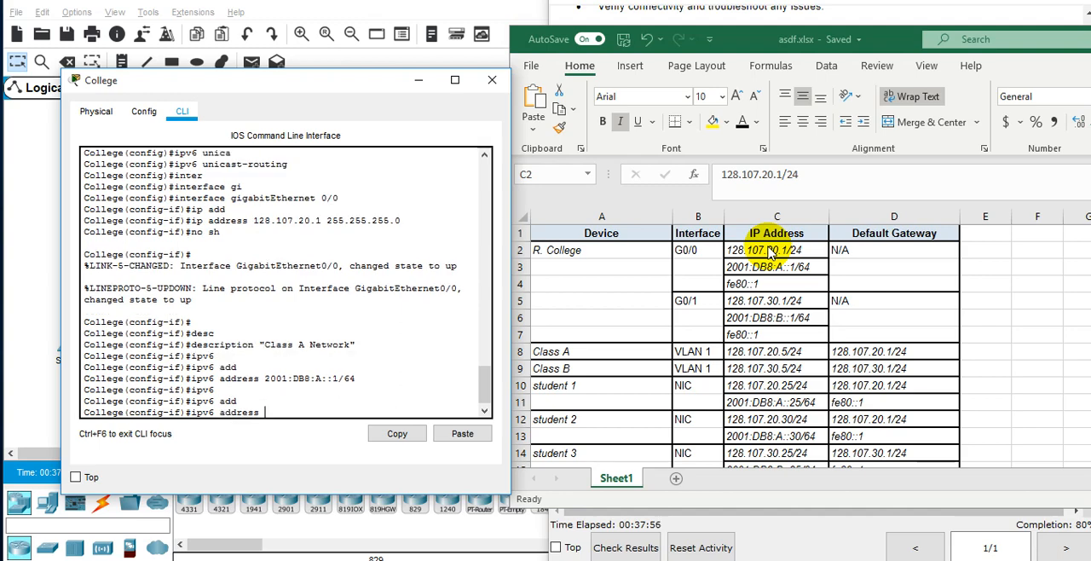
pyautogui.write('fe80::1 ?')
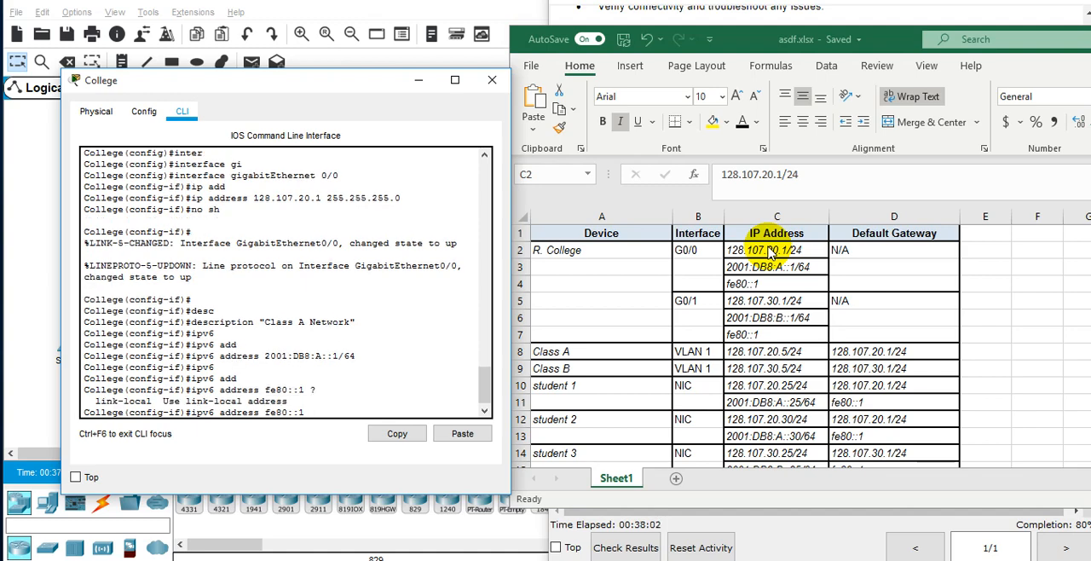
pyautogui.write(' link')
pyautogui.press('Tab')
pyautogui.press('Return')
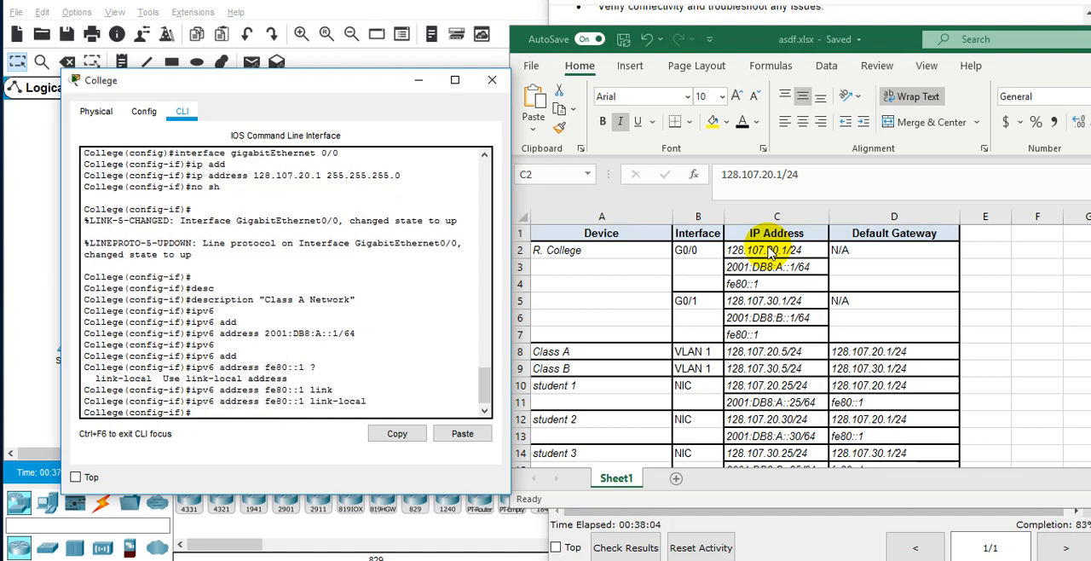
# Return to privileged EXEC mode with "end" and save the configuration with "wr mem".
pyautogui.write('end')
pyautogui.press('Return')
pyautogui.write('wr mem')
pyautogui.press('Return')
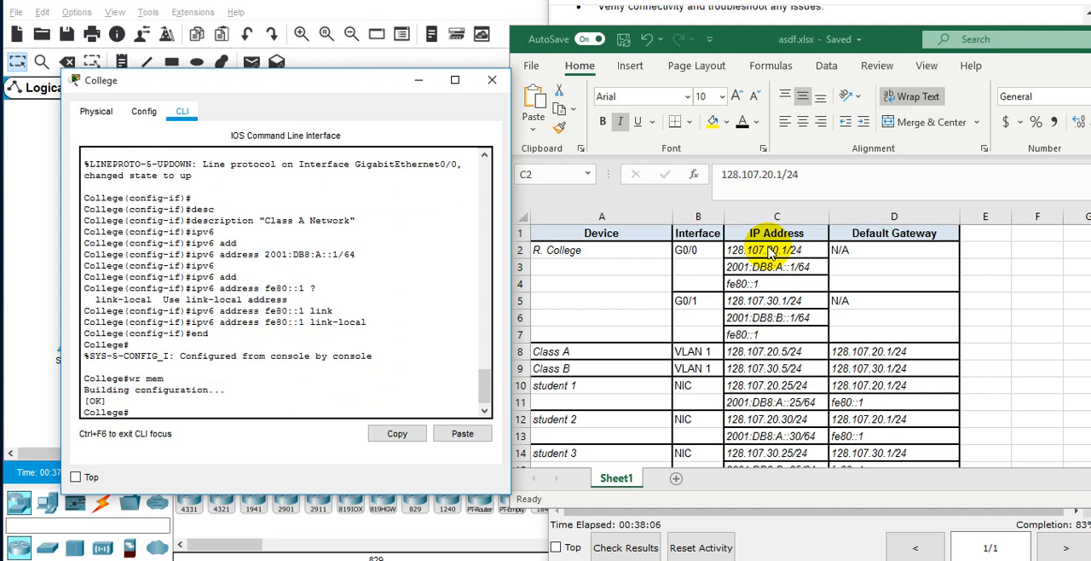
# Check the router's IPv4 interface addresses and status with "show ip interface brief".
pyautogui.write('sow ip')
pyautogui.press('BackSpace')
pyautogui.press('BackSpace')
pyautogui.press('BackSpace')
pyautogui.press('BackSpace')
pyautogui.write('how ip inter')
pyautogui.press('Tab')
pyautogui.write('brief')
pyautogui.press('Return')
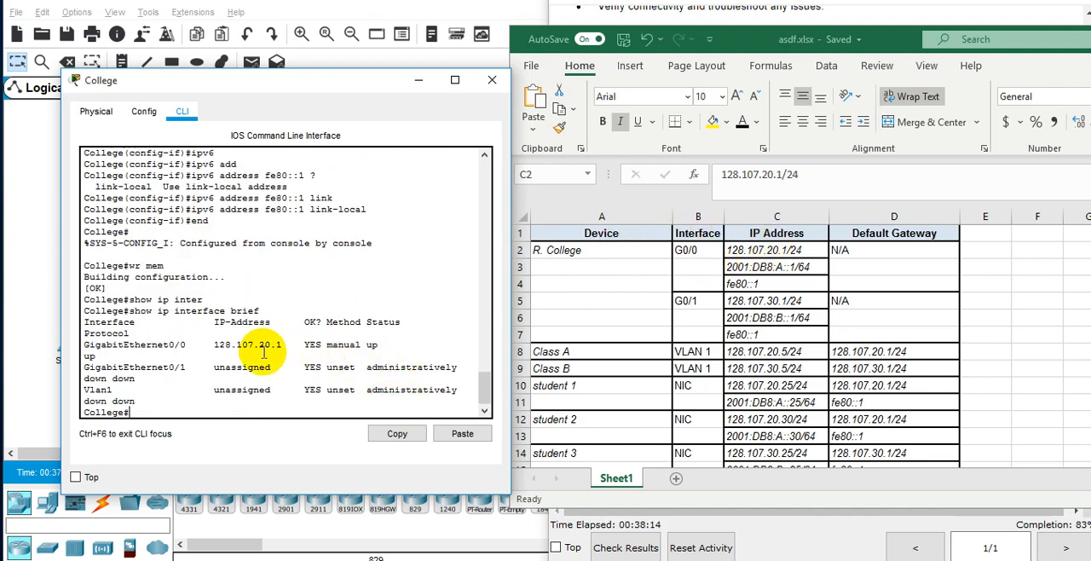
# Check the router's IPv6 interface addresses and status with "show ipv6 interface brief".
pyautogui.write('showip')
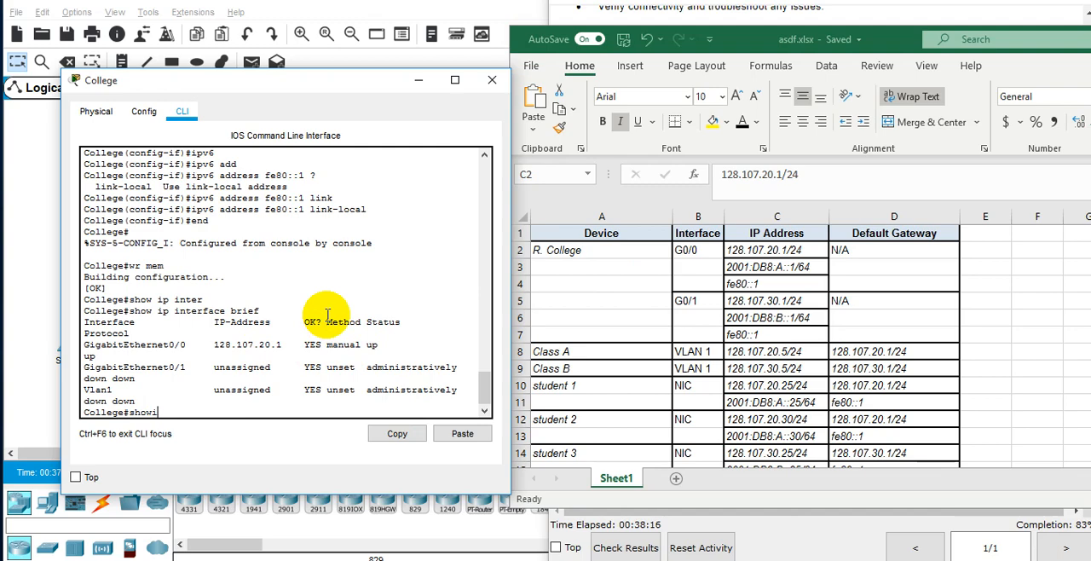
pyautogui.press('BackSpace')
pyautogui.write('ipv6 ine')
pyautogui.press('BackSpace')
pyautogui.write('ter')
pyautogui.press('Tab')
pyautogui.write('brief')
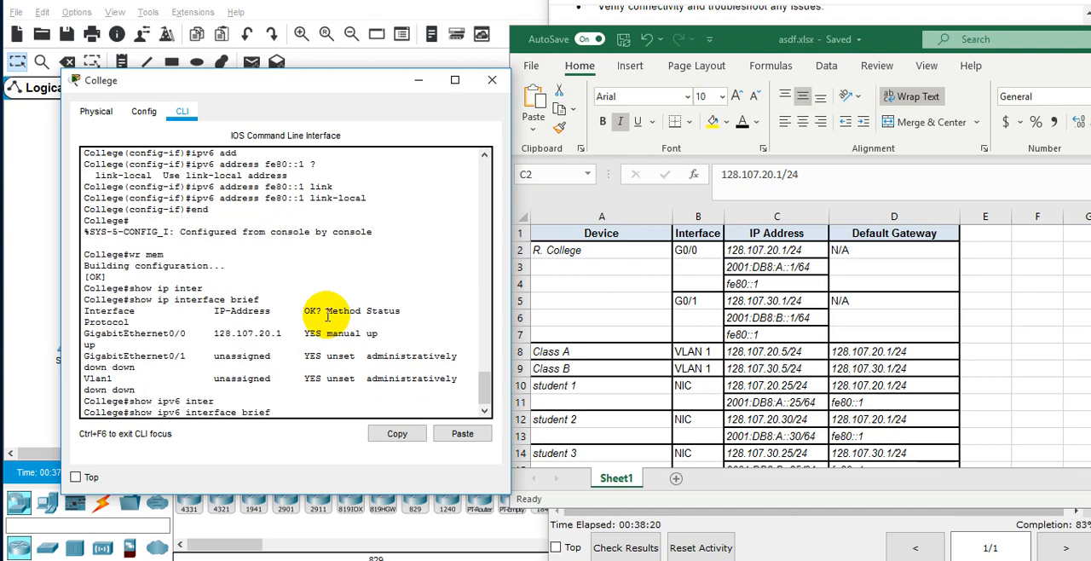
pyautogui.press('Return')
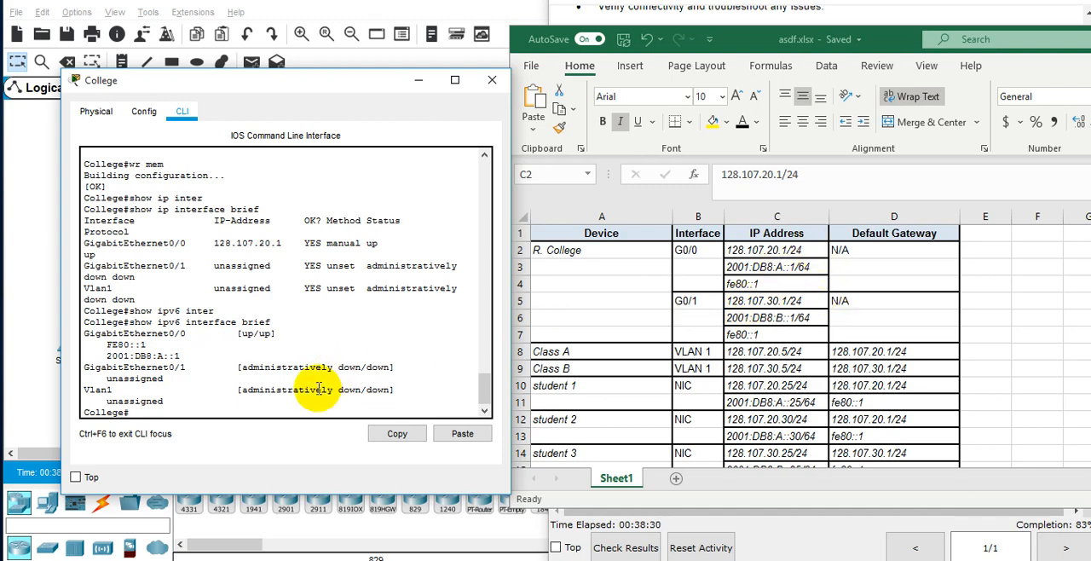
# Return to global configuration with "configure terminal" and enter interface configuration mode for gigabitEthernet 0/1.
pyautogui.write('configure')
pyautogui.press('Tab')
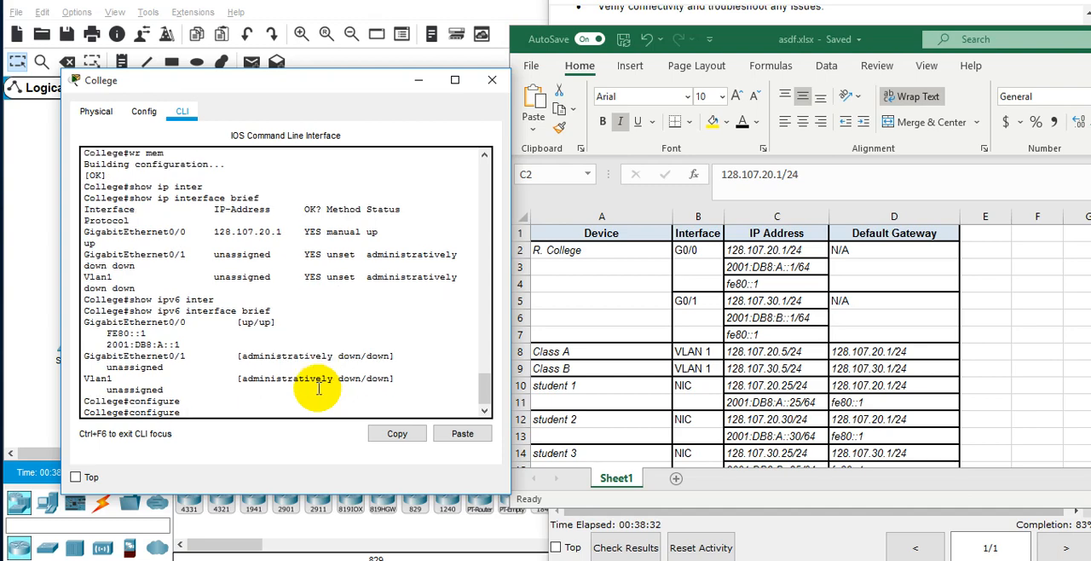
pyautogui.write('ter')
pyautogui.press('Tab')
pyautogui.press('Return')
pyautogui.write('inter')
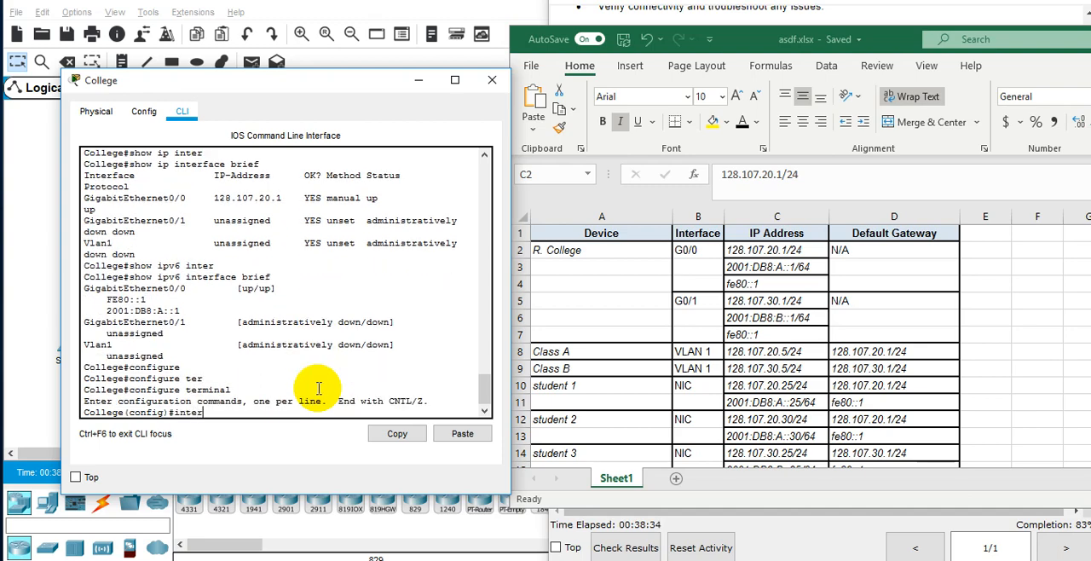
pyautogui.press('Tab')
pyautogui.write('gi')
pyautogui.press('Tab')
pyautogui.write('0/1')
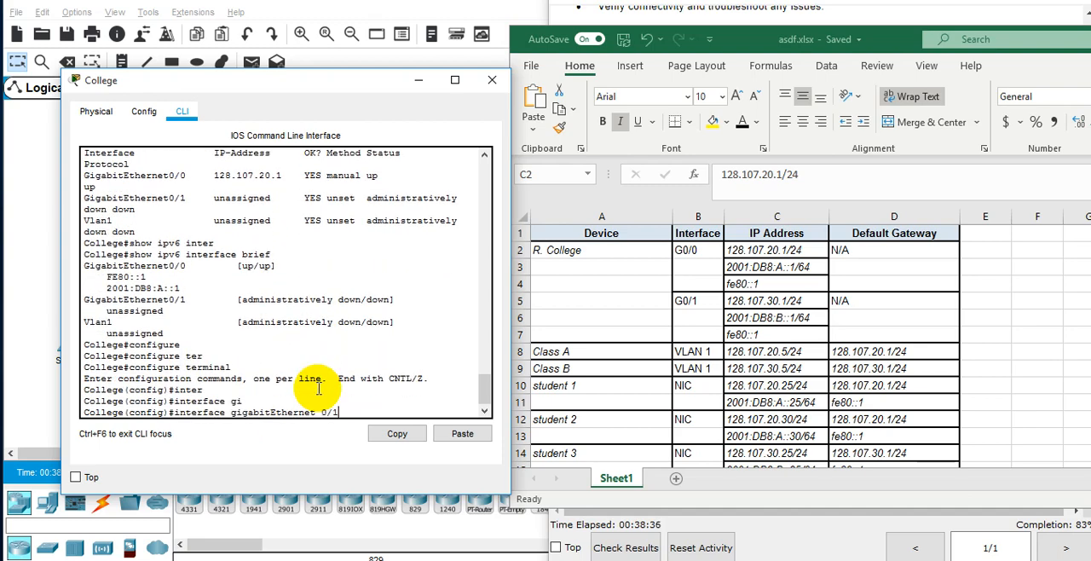
pyautogui.press('Return')
# Assign IPv4 address 128.107.30.1 with mask 255.255.255.0 to the College router's G0/1 interface.
pyautogui.write('ip add')
pyautogui.press('Tab')
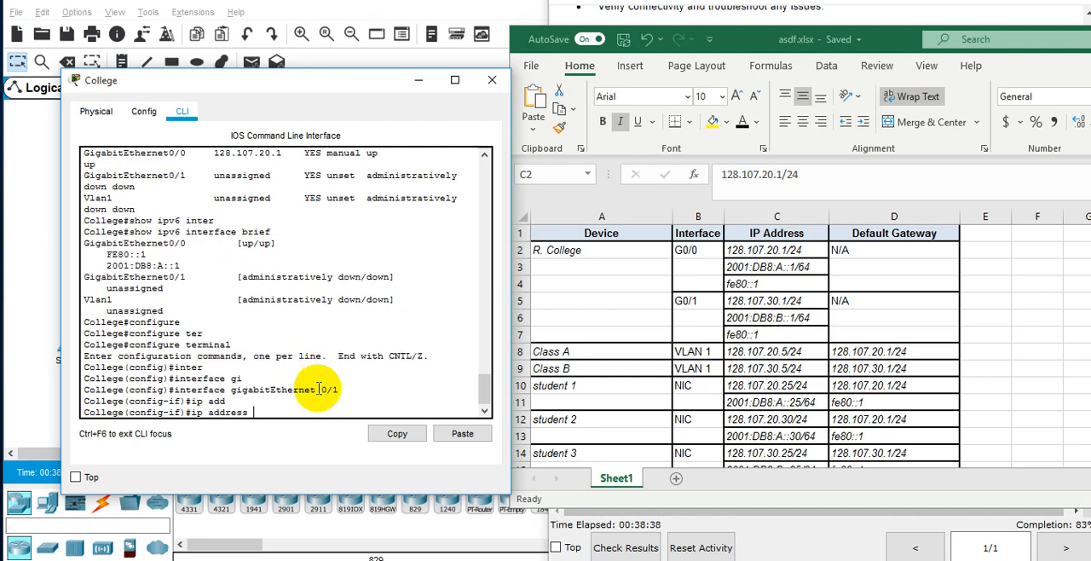
pyautogui.write('128.107.30.1 255.255.255.0')
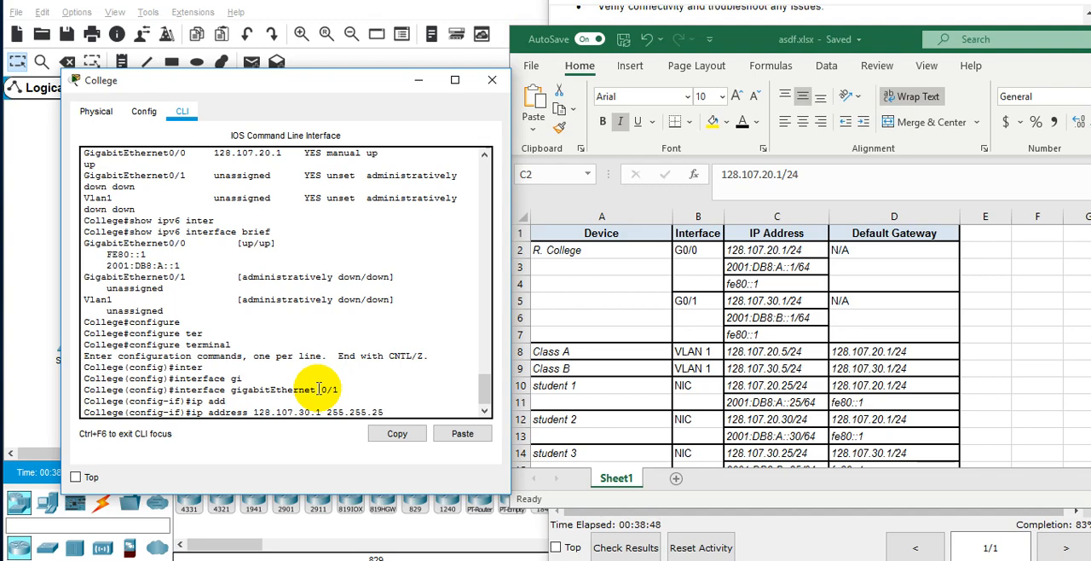
pyautogui.press('Return')
# Bring up the G0/1 interface with "no sh" and give it the description "Class B Network".
pyautogui.write('no sh')
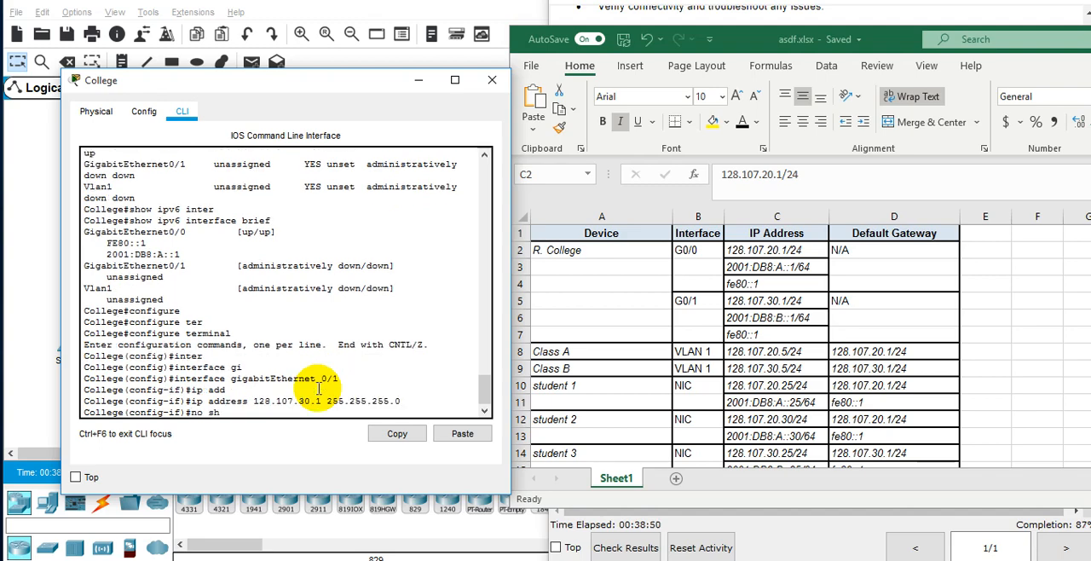
pyautogui.press('Return')
pyautogui.press('Return')
pyautogui.write('desc')
pyautogui.press('Tab')
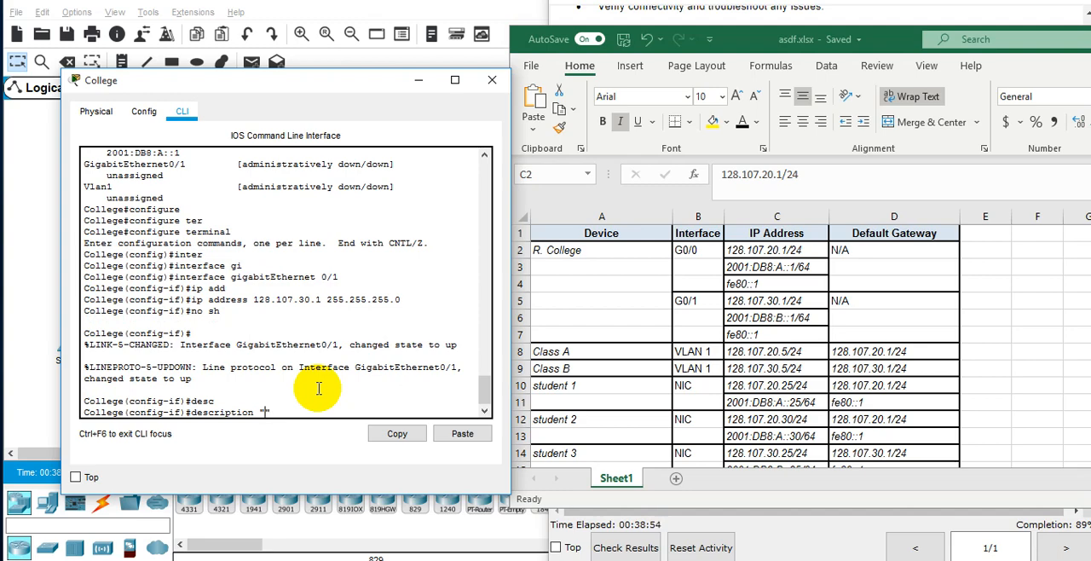
pyautogui.write('N')
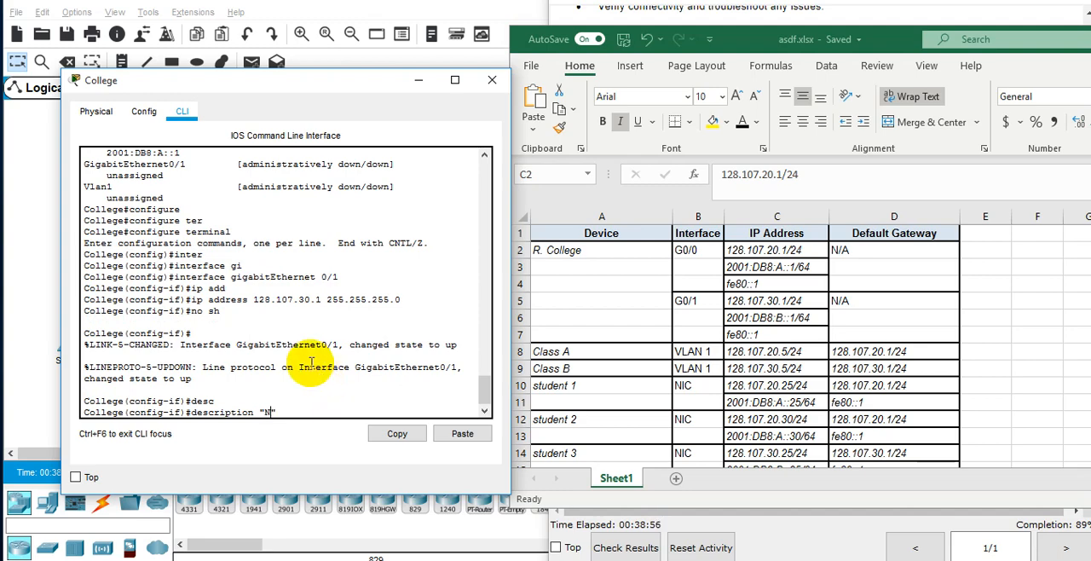
pyautogui.scroll(10, 318, 384)
pyautogui.scroll(-10, 318, 358)
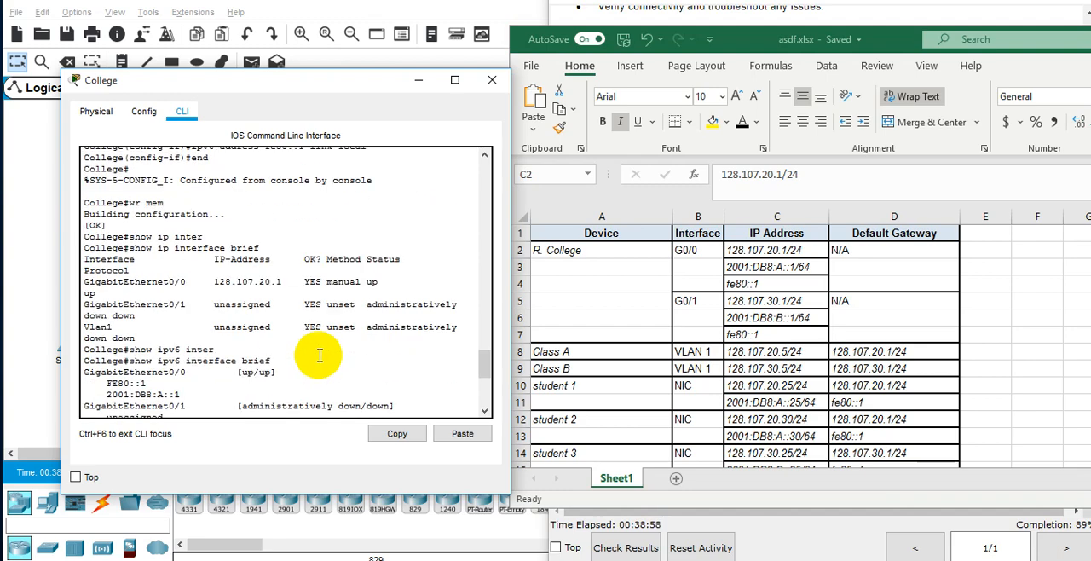
pyautogui.press('BackSpace')
pyautogui.write('C1ass B N')
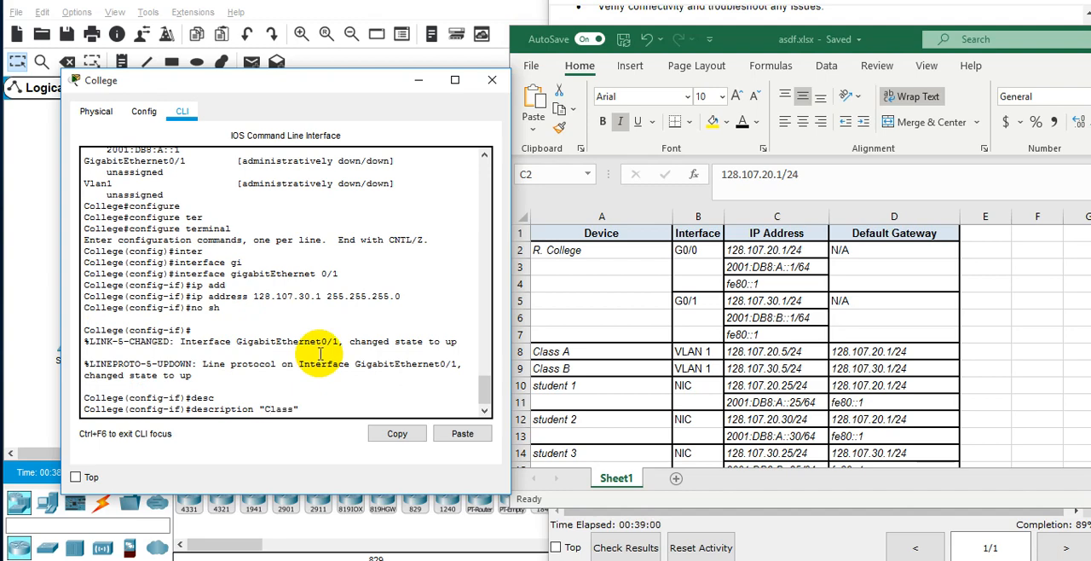
pyautogui.write('etwork"')
pyautogui.press('Return')
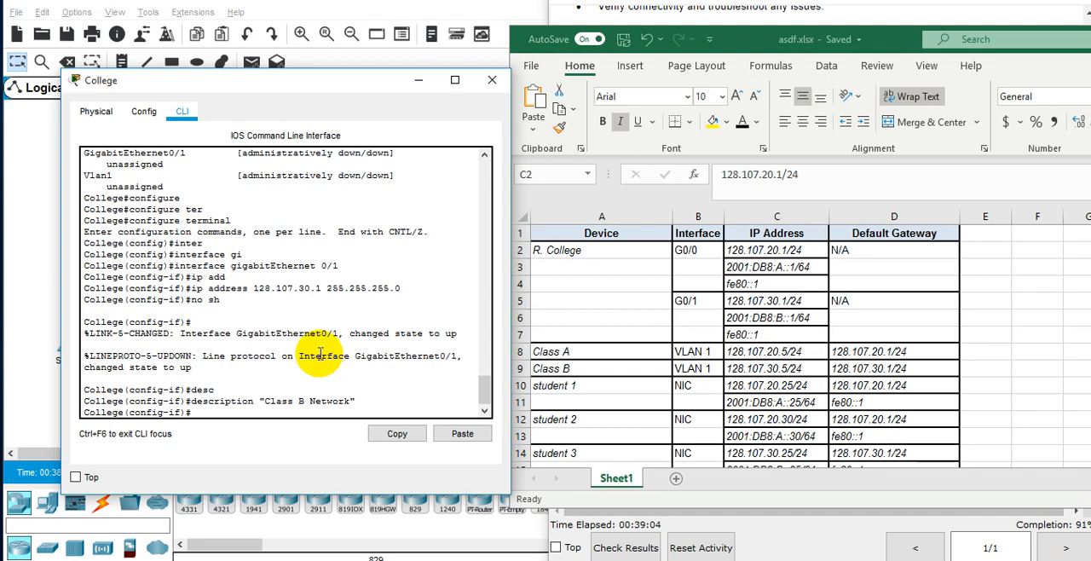
# Assign IPv6 address 2001:DB8:B::1/64 to the College router's G0/1 interface.
pyautogui.write('ipv6')
pyautogui.press('Tab')
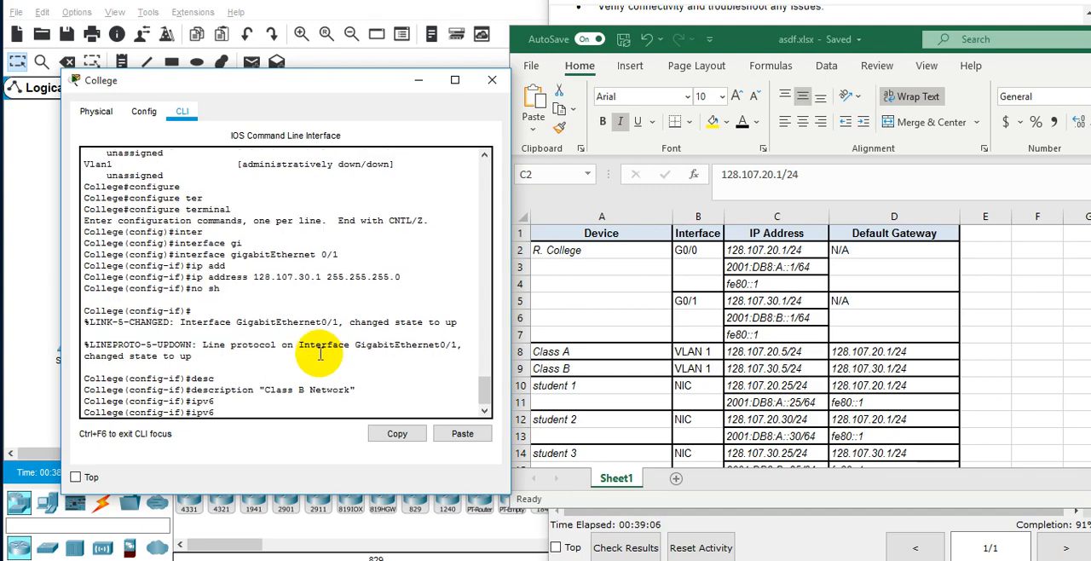
pyautogui.write('ad')
pyautogui.press('Tab')
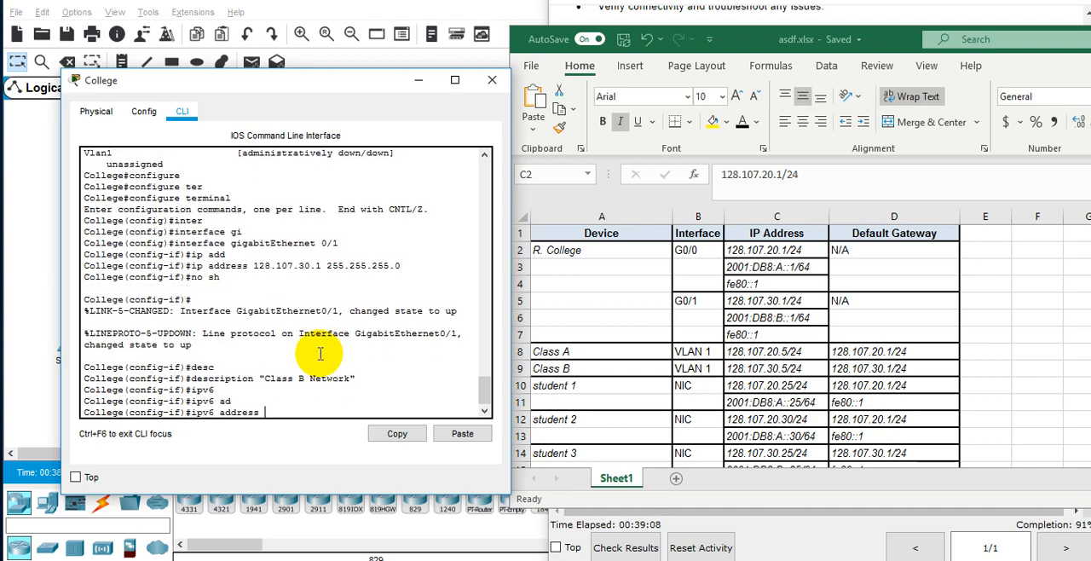
pyautogui.write('2001:DB8:B::1/64')
pyautogui.press('Return')
pyautogui.write('ipv6')
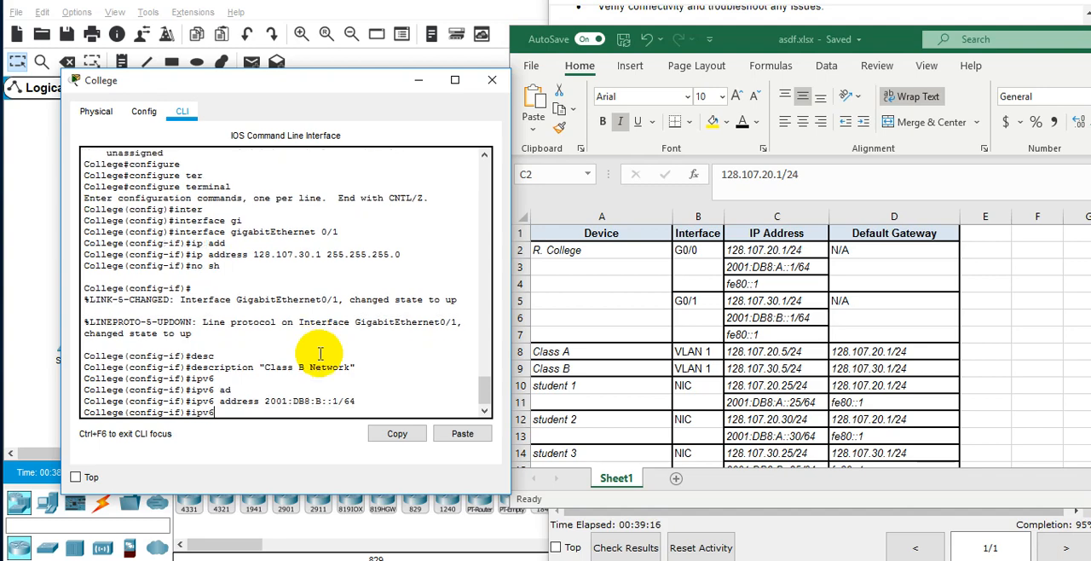
pyautogui.press('Tab')
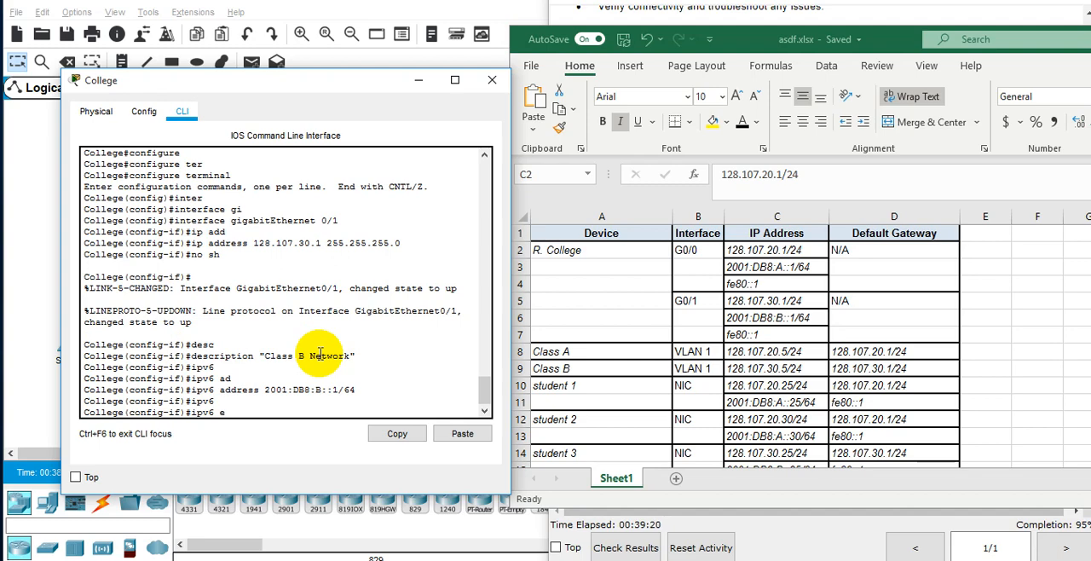
pyautogui.write('fe')
pyautogui.press('Tab')
pyautogui.write('80::')
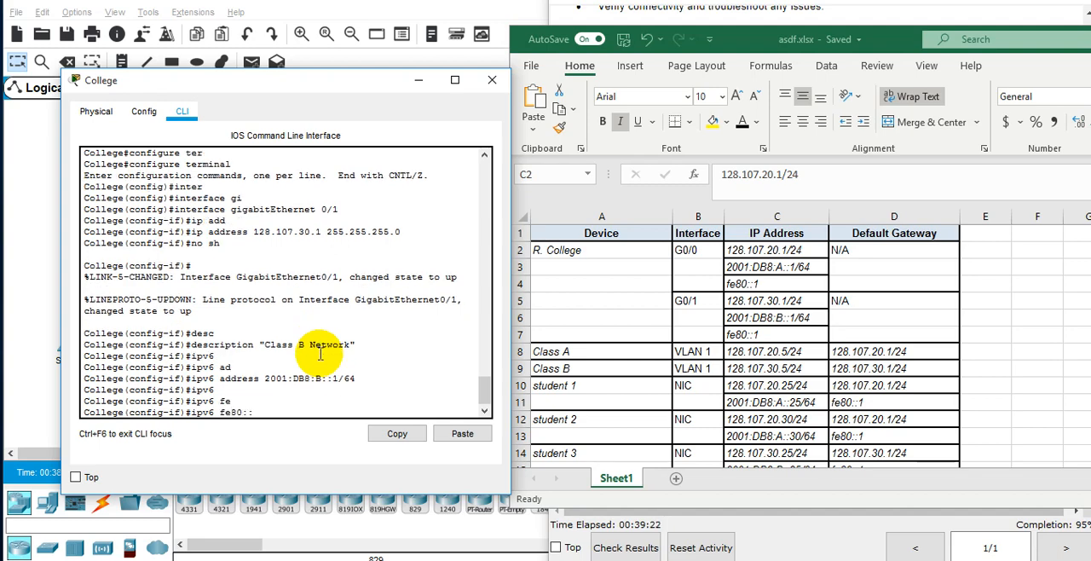
pyautogui.write('1 lin')
pyautogui.press('Tab')
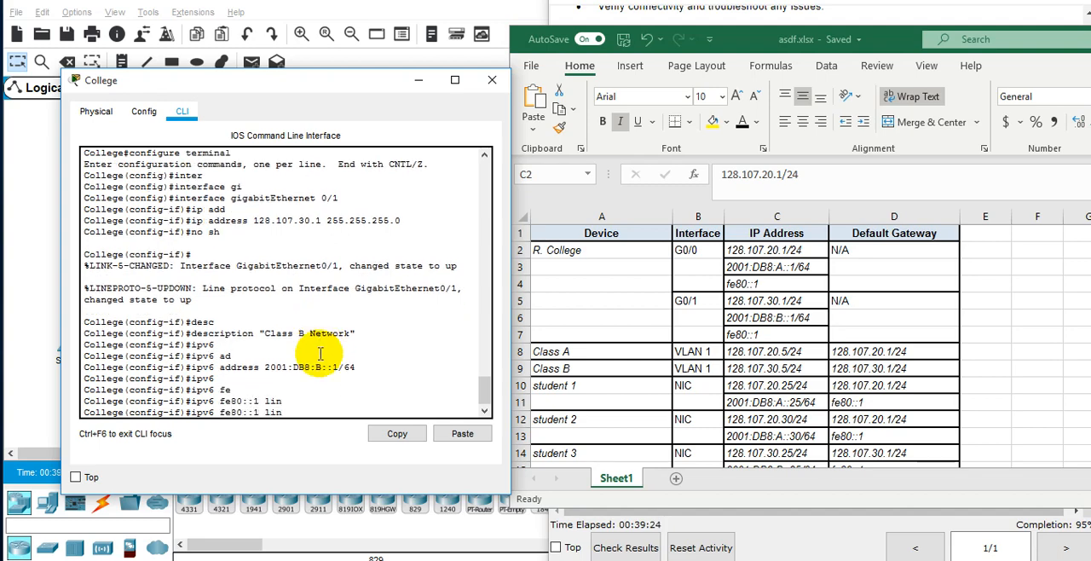
pyautogui.press('BackSpace')
pyautogui.press('BackSpace')
pyautogui.press('BackSpace')
pyautogui.write('?')
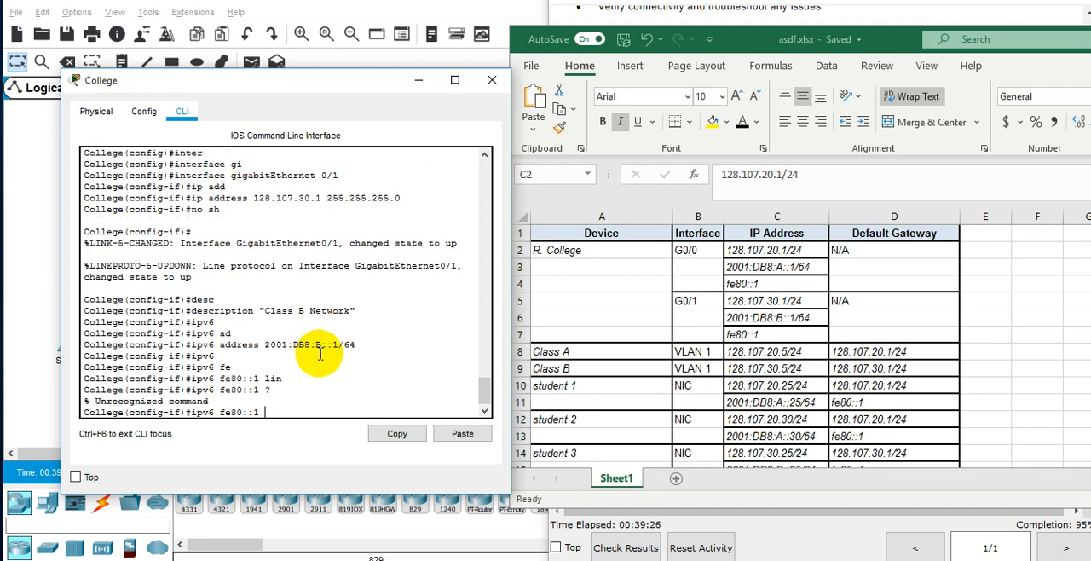
pyautogui.press('BackSpace')
# Set fe80::1 as the G0/1 interface's link-local address with "ipv6 address fe80::1 link-local".
pyautogui.write('ad')
pyautogui.press('Tab')
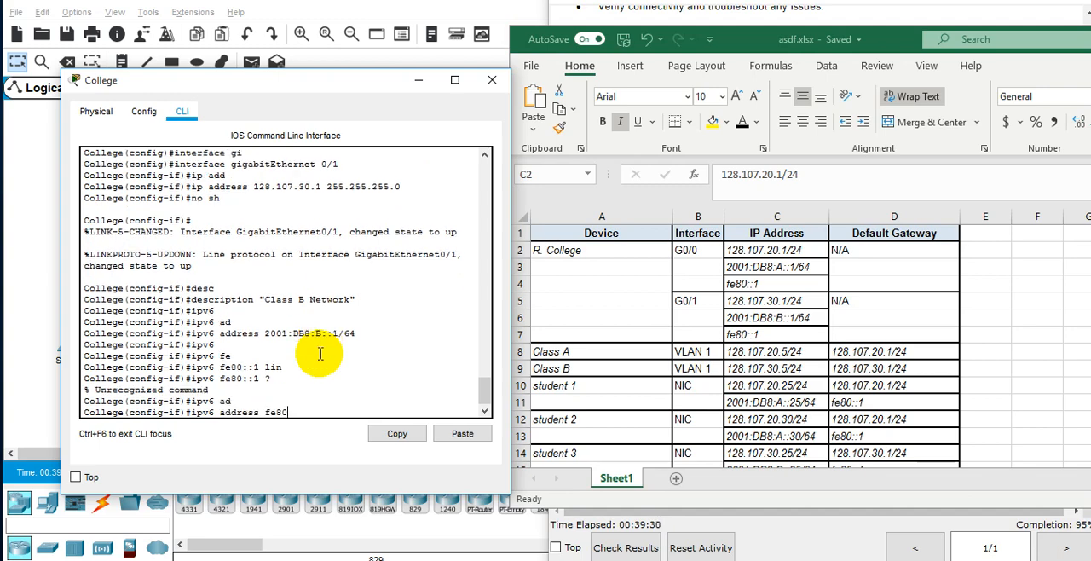
pyautogui.write('fe80::1 ?')
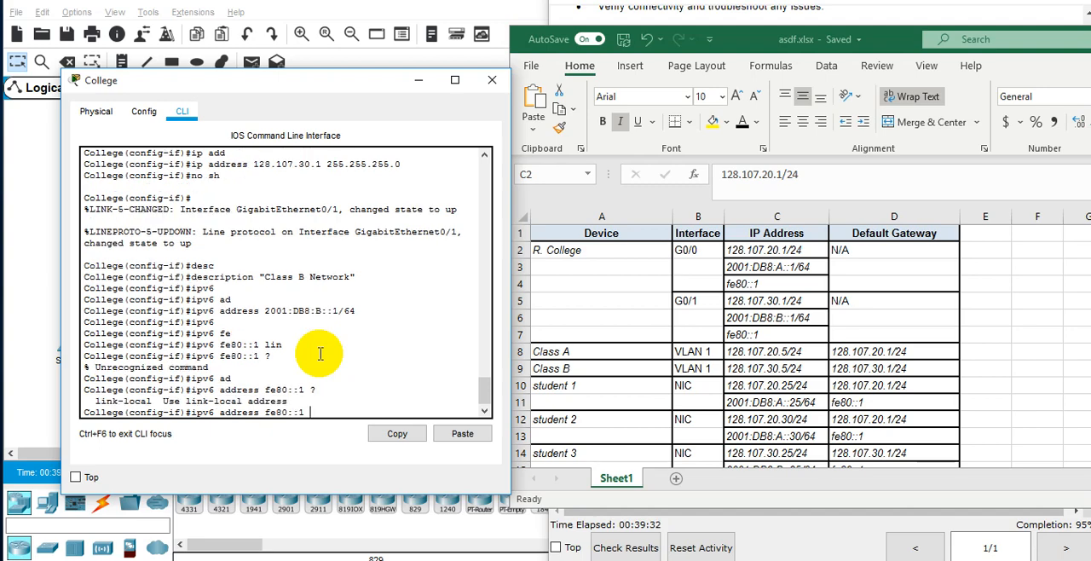
pyautogui.write('lin')
pyautogui.press('Tab')
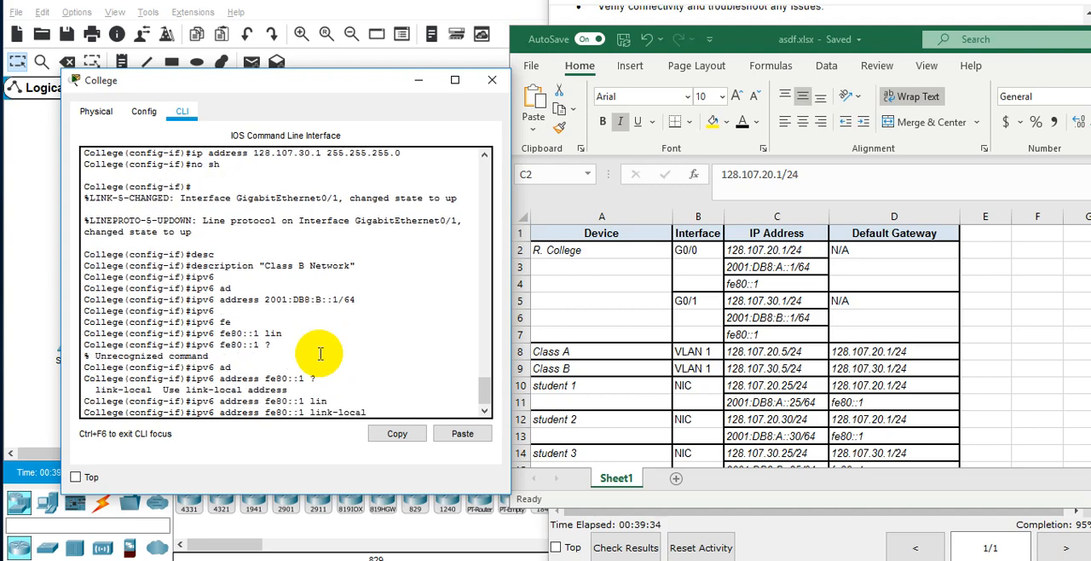
pyautogui.press('Return')
# Leave configuration mode with "end" and save the router's configuration with "wr mem".
pyautogui.write('end')
pyautogui.press('Return')
pyautogui.press('Return')
pyautogui.press('Return')
pyautogui.write('wr')
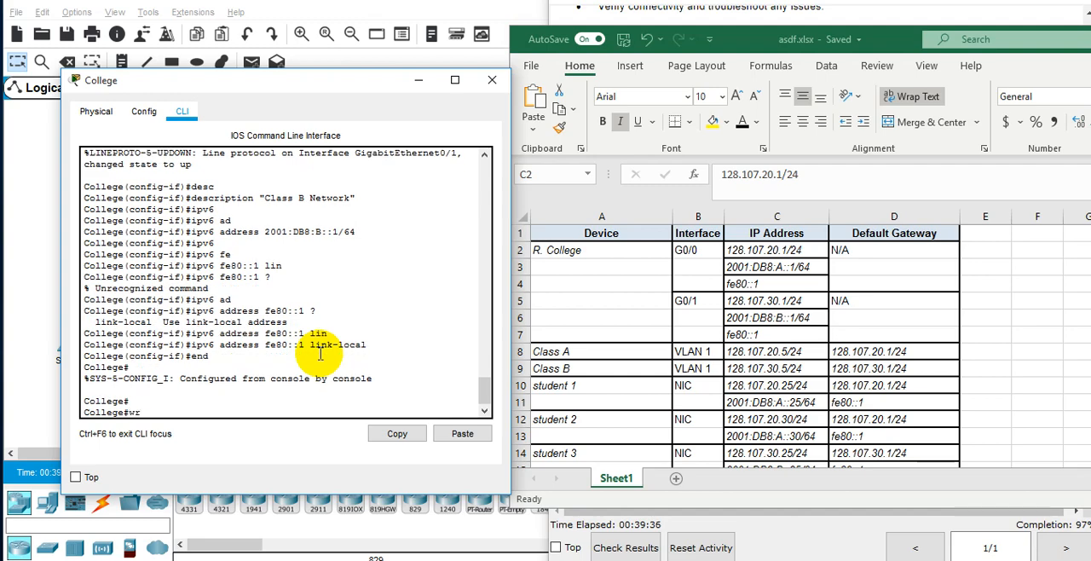
pyautogui.write(' mem')
pyautogui.press('Return')
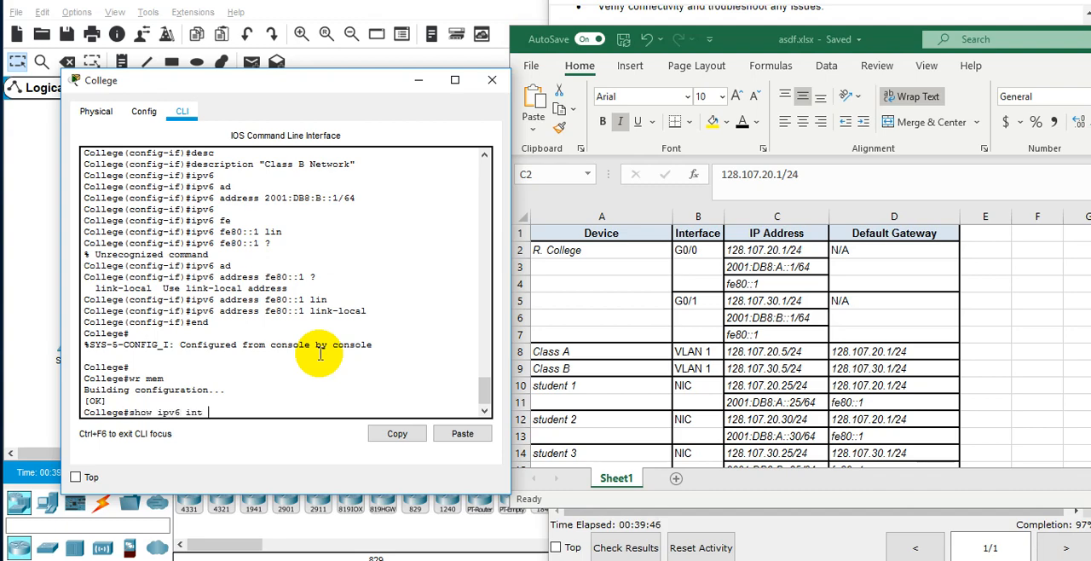
# Check the router's interface addresses with "show ipv6 int brief" and "show ip interface brief", and minimize the College window.
pyautogui.write('brief')
pyautogui.press('Return')
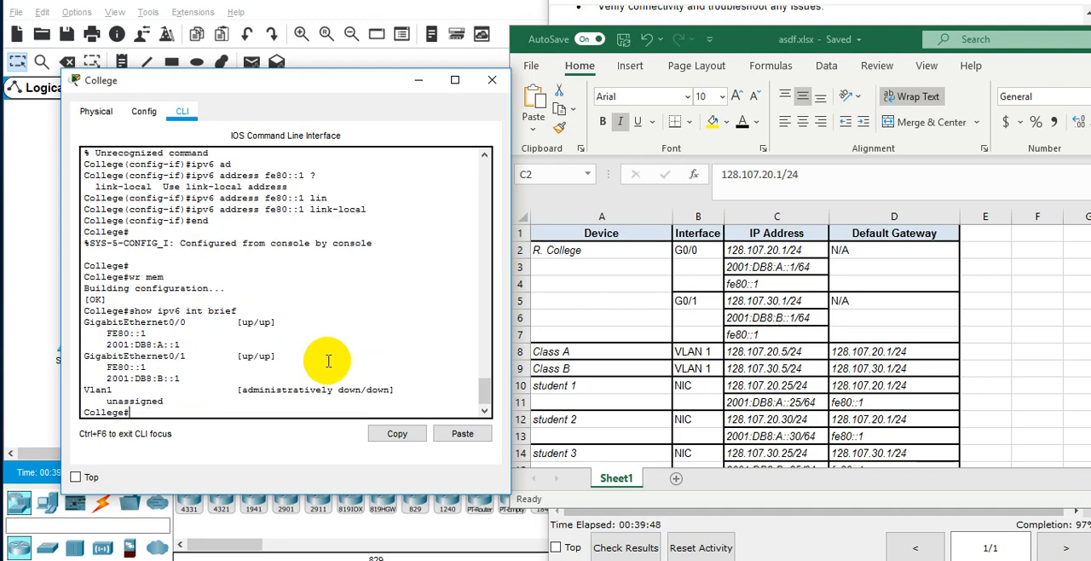
pyautogui.write('show ip int')
pyautogui.press('Tab')
pyautogui.write('e b')
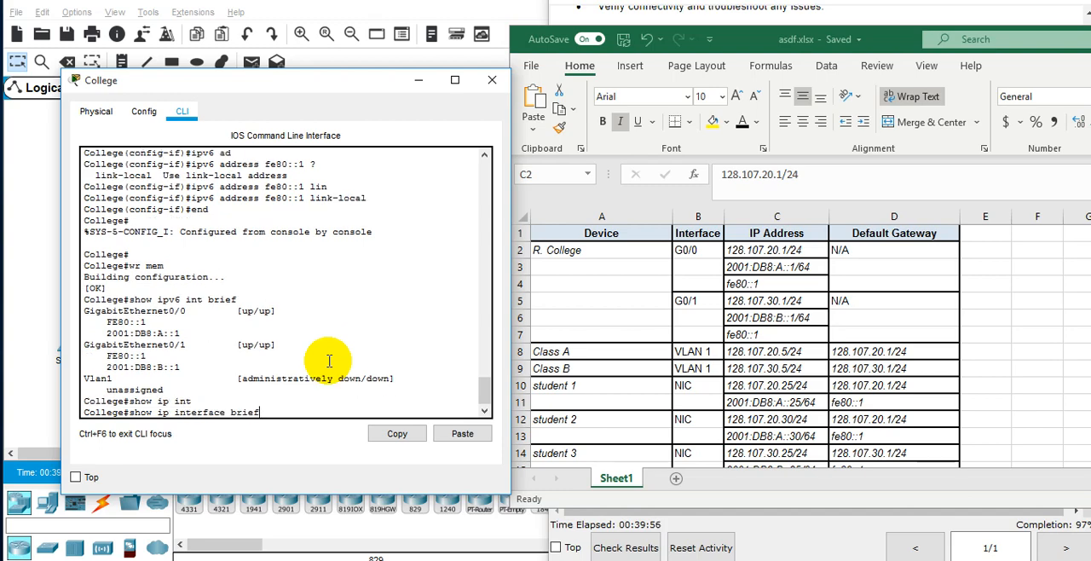
pyautogui.write('rief')
pyautogui.press('Return')
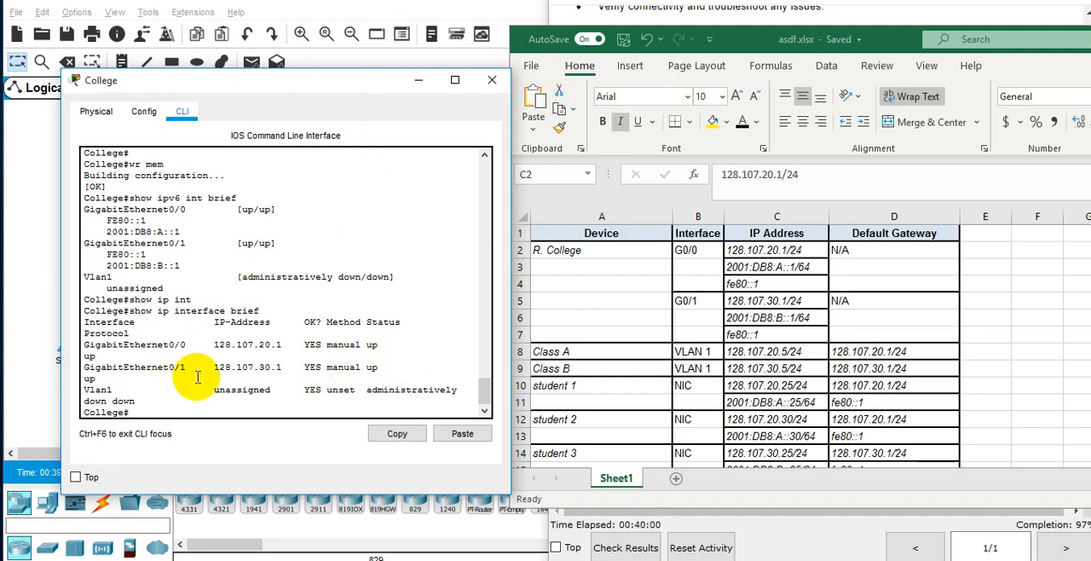
pyautogui.click(415, 83)
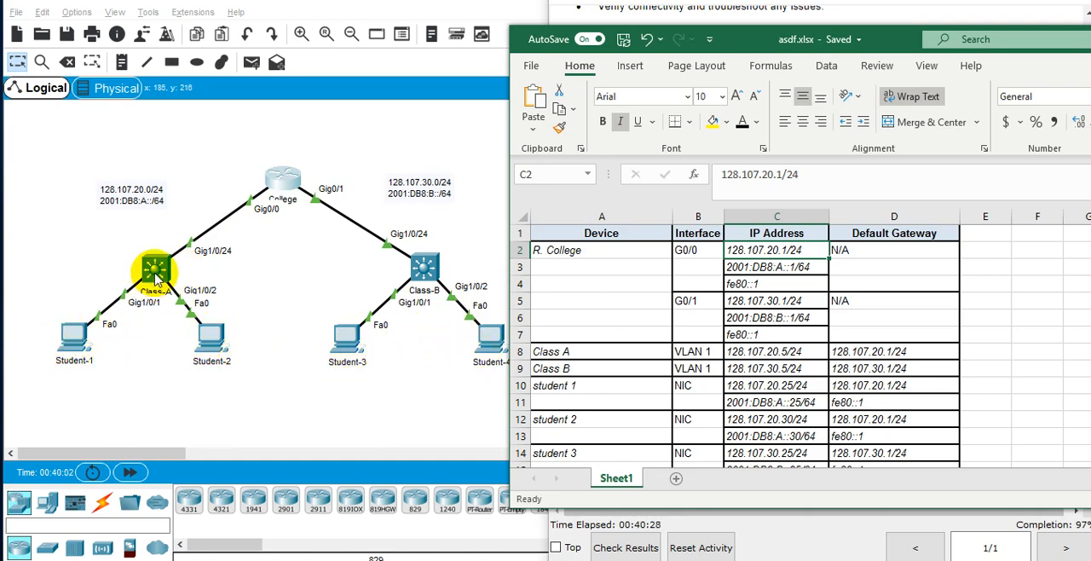
# Try to open the Class-A switch's configuration from the topology.
pyautogui.click(267, 295)
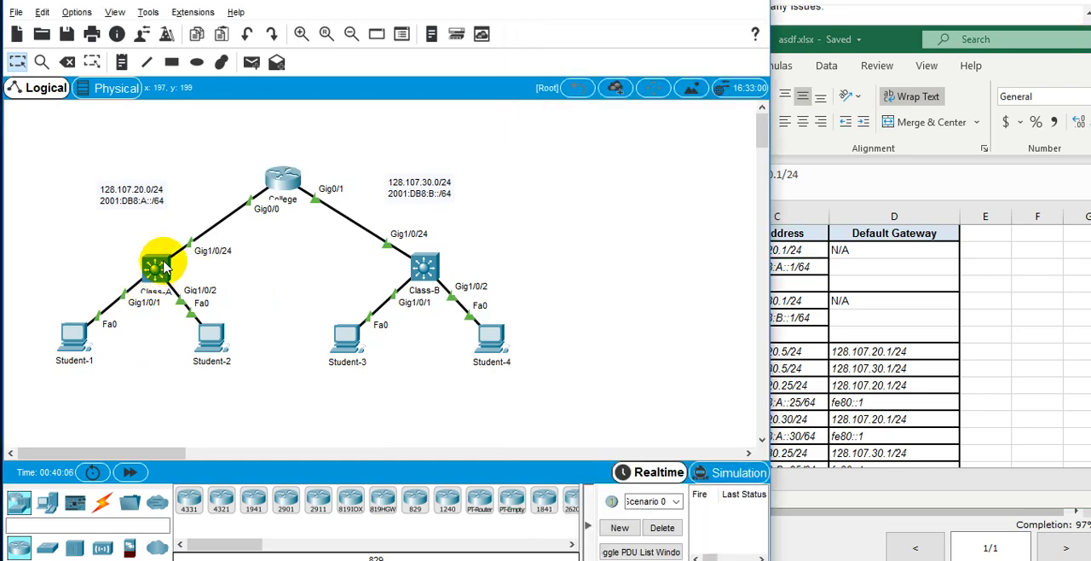
pyautogui.click(164, 268)
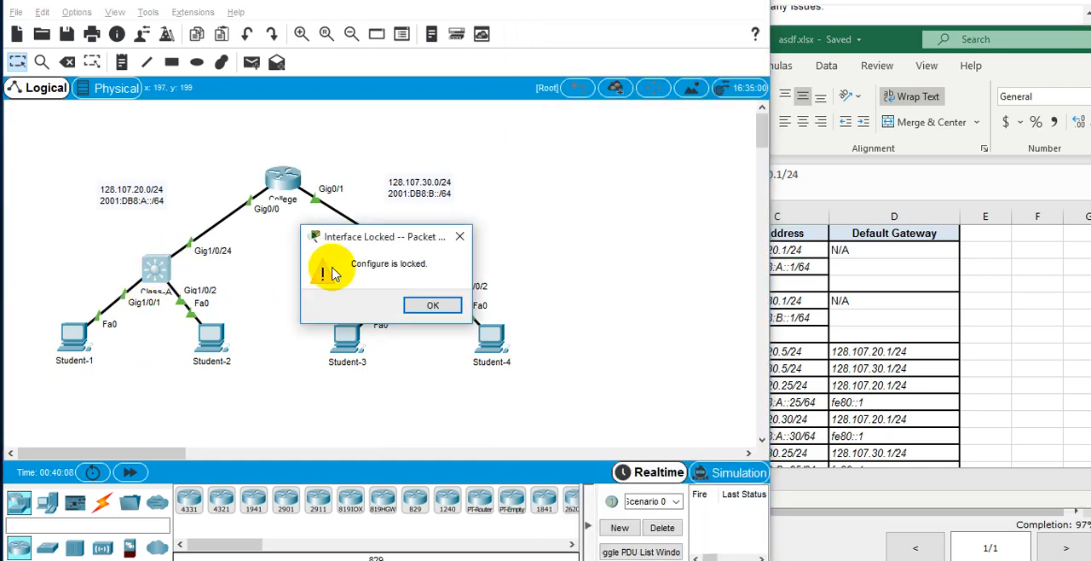
pyautogui.click(424, 302)
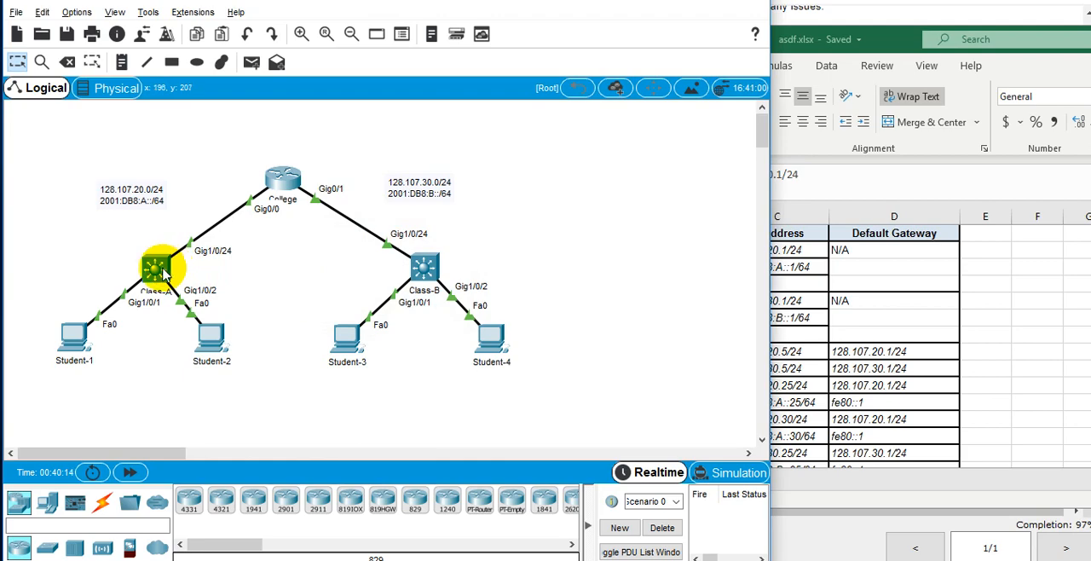
# Open Student-1's Command Prompt and display its IP settings with "ipconfig".
pyautogui.click(73, 352)
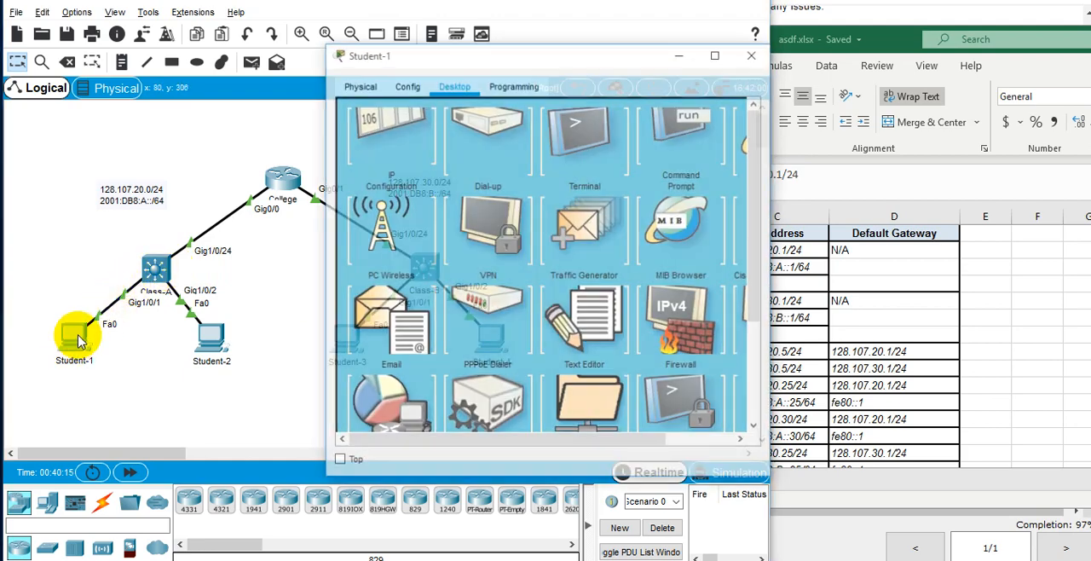
pyautogui.click(675, 164)
pyautogui.scroll(-10, 549, 297)
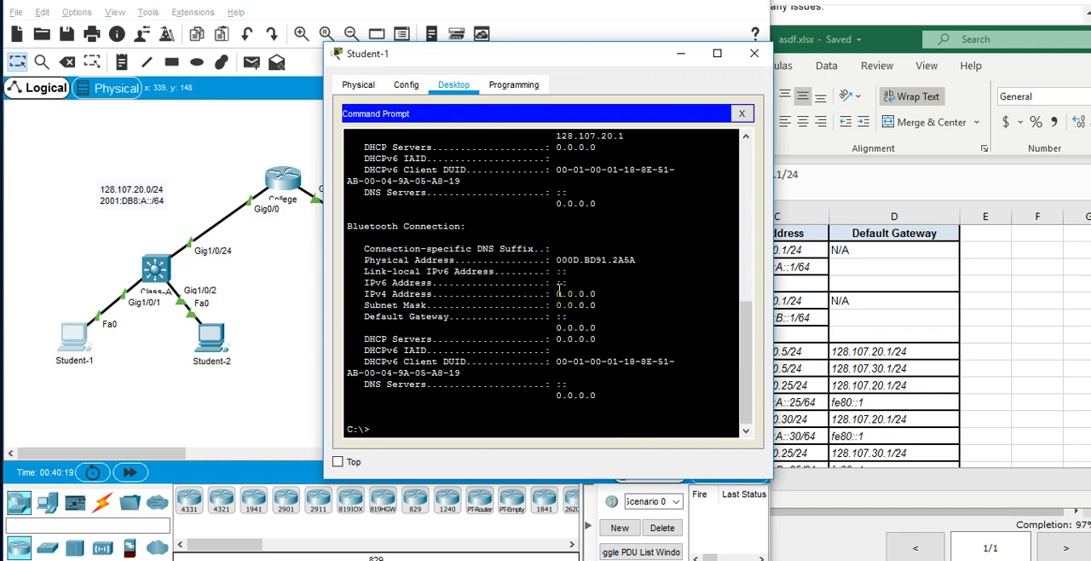
pyautogui.press('Return')
pyautogui.press('Return')
pyautogui.press('Return')
pyautogui.press('Return')
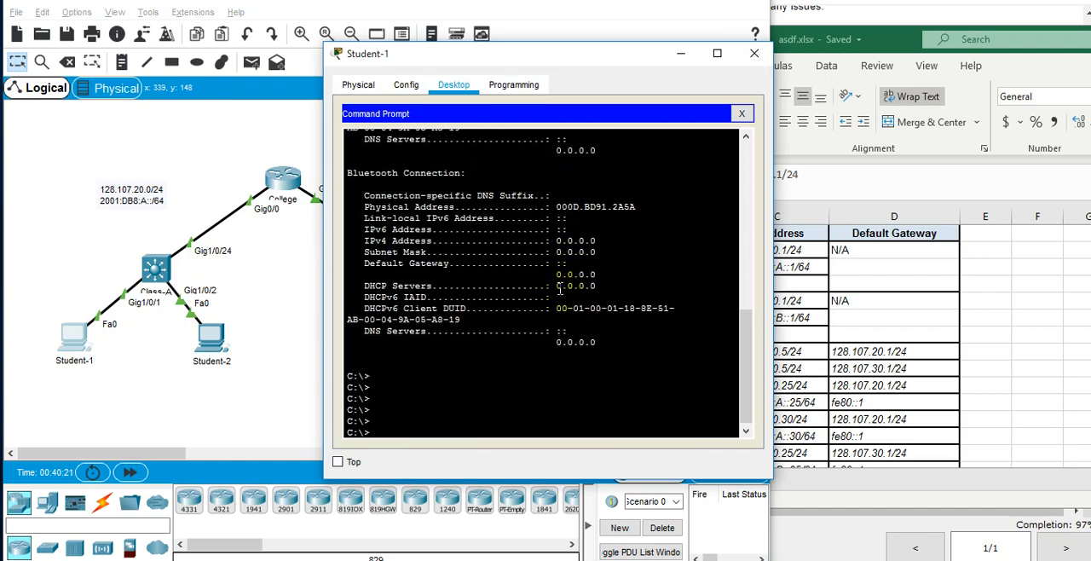
pyautogui.hotkey('alt', 'Tab')
pyautogui.hotkey('alt', 'Tab')
pyautogui.click(480, 340)
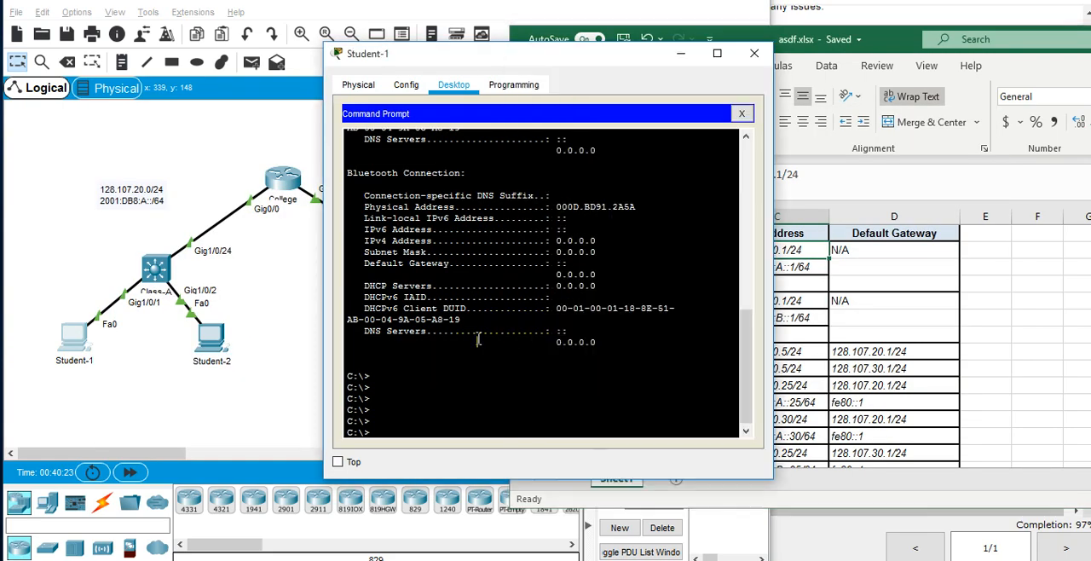
pyautogui.write('ipcon')
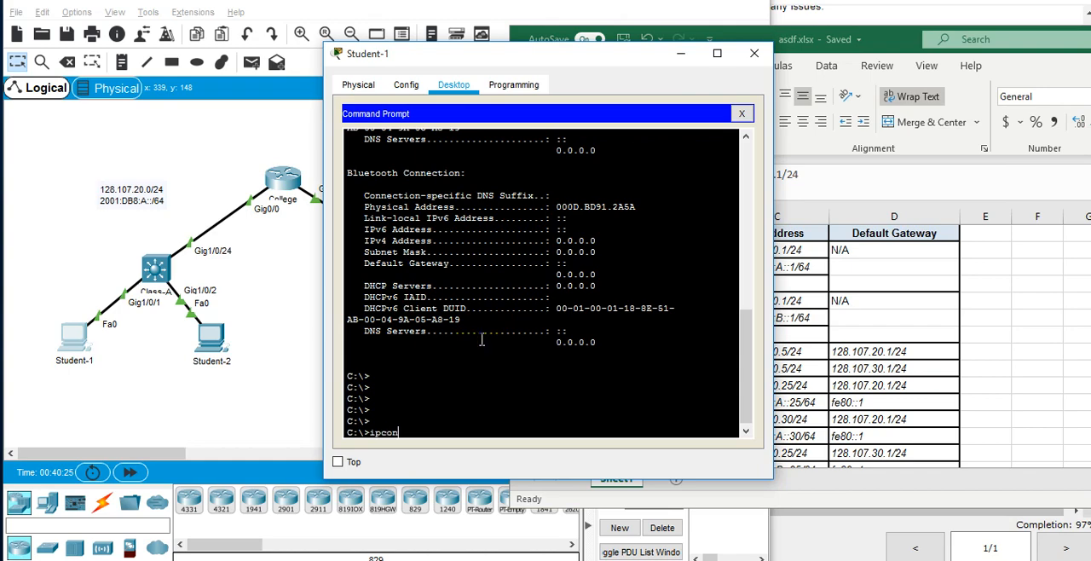
pyautogui.write('fig')
pyautogui.press('Return')
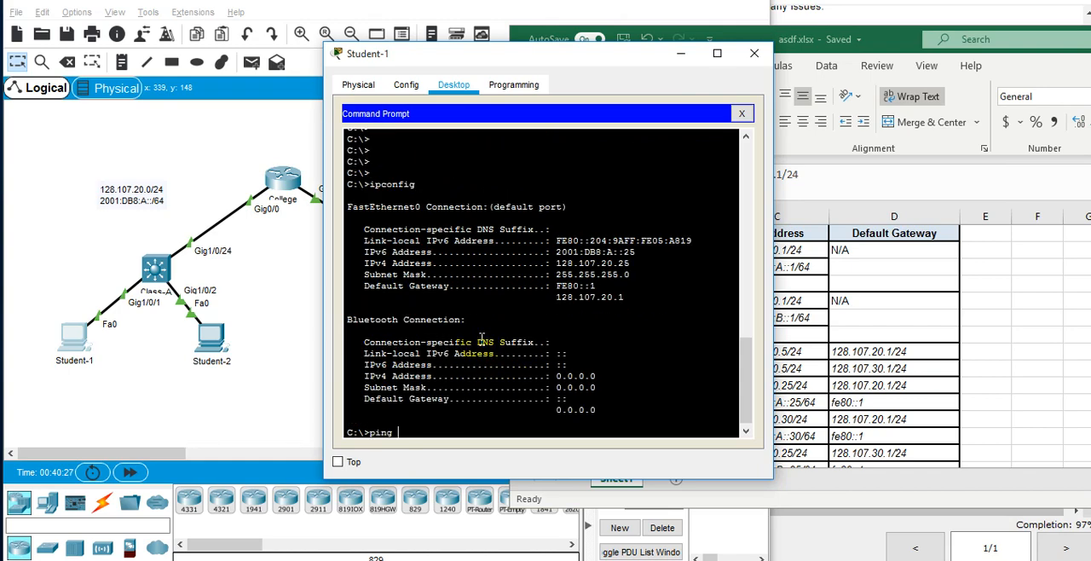
# Test connectivity from Student-1 to its default gateway with "ping 128.107.20.1".
pyautogui.write('ping 128.107.20.1')
pyautogui.press('Return')
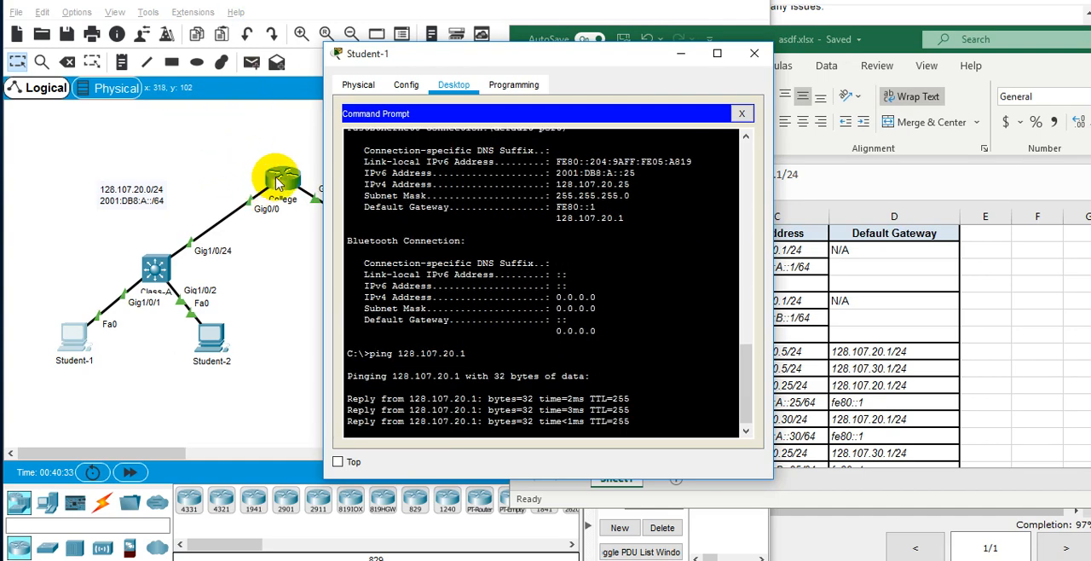
# Look up student 2's address in the addressing table and ping 128.107.20.30 from Student-1.
pyautogui.click(857, 313)
pyautogui.scroll(-1, 780, 372)
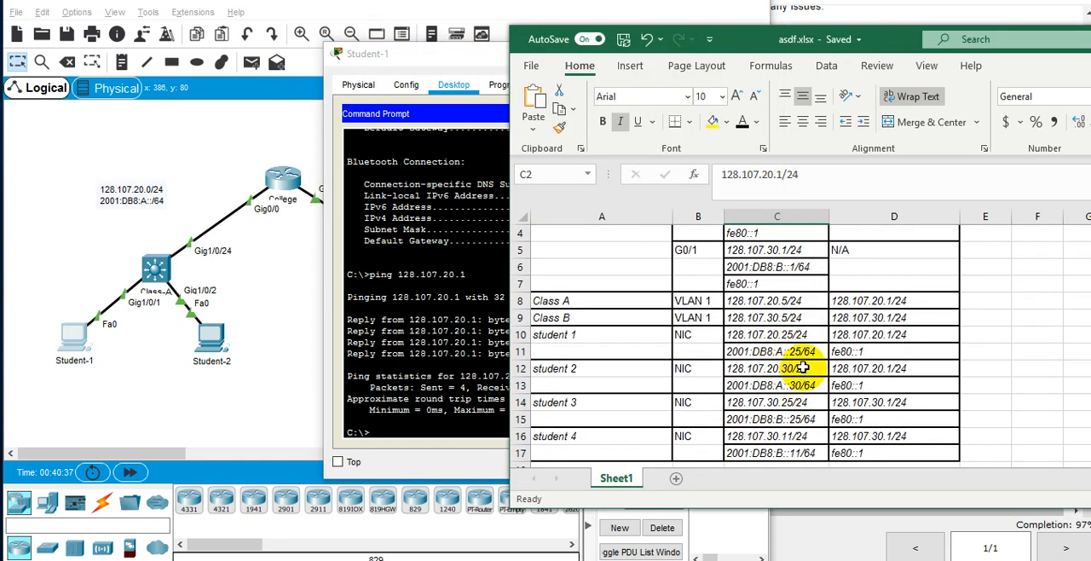
pyautogui.doubleClick(802, 368)
pyautogui.click(467, 358)
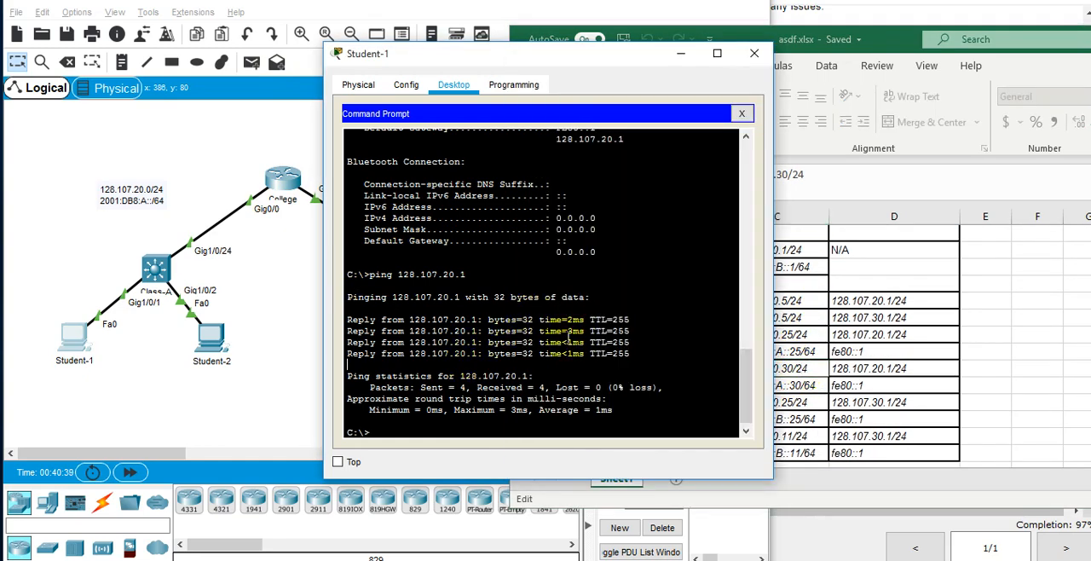
pyautogui.press('Up')
pyautogui.press('BackSpace')
pyautogui.write('30')
pyautogui.press('Return')
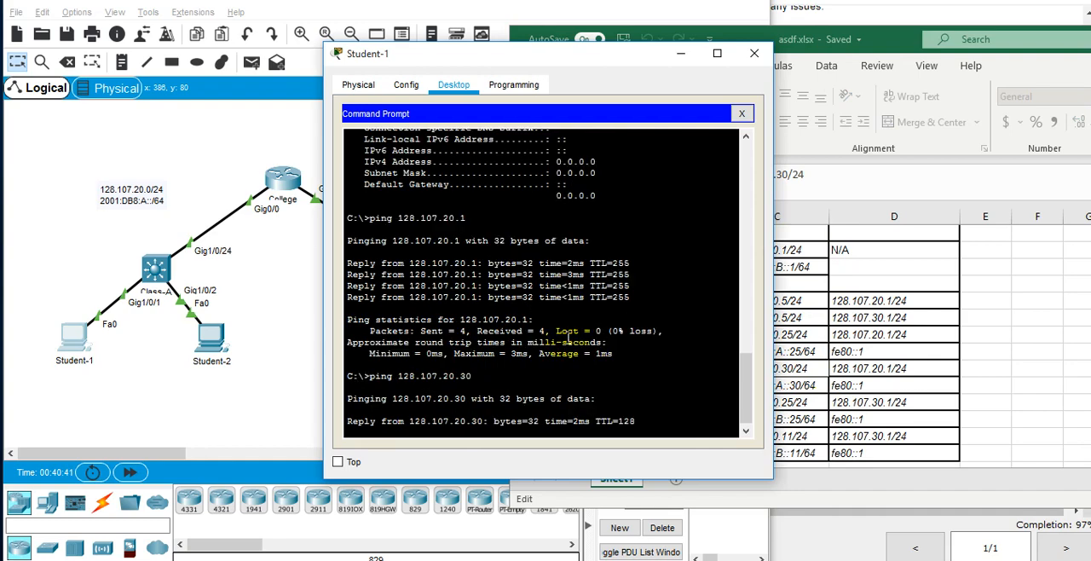
# Look up student 3's address in the addressing table and ping 128.107.30.25 from Student-1's Command Prompt.
pyautogui.click(871, 332)
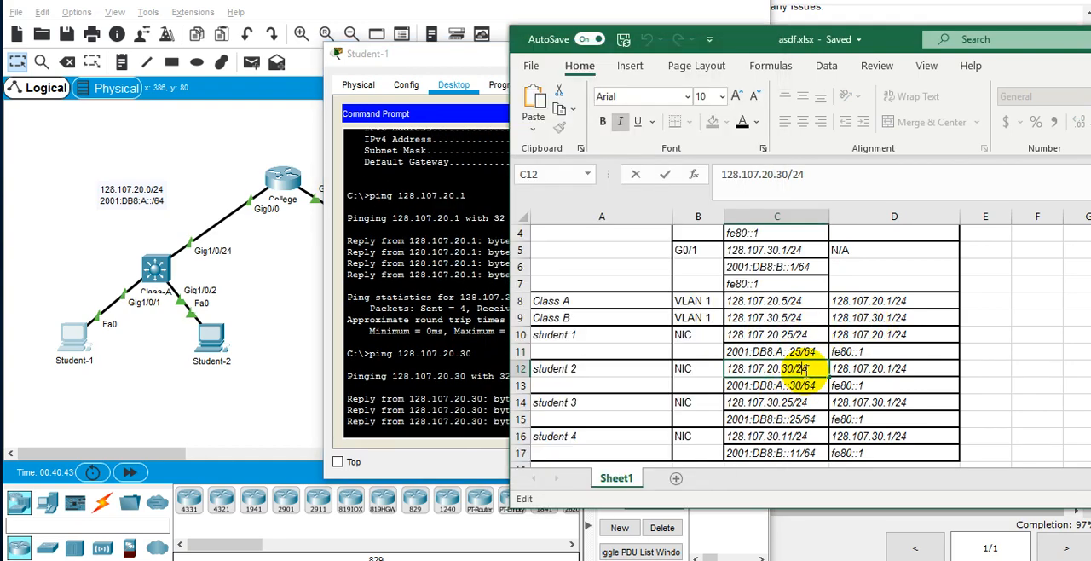
pyautogui.click(484, 342)
pyautogui.click(290, 308)
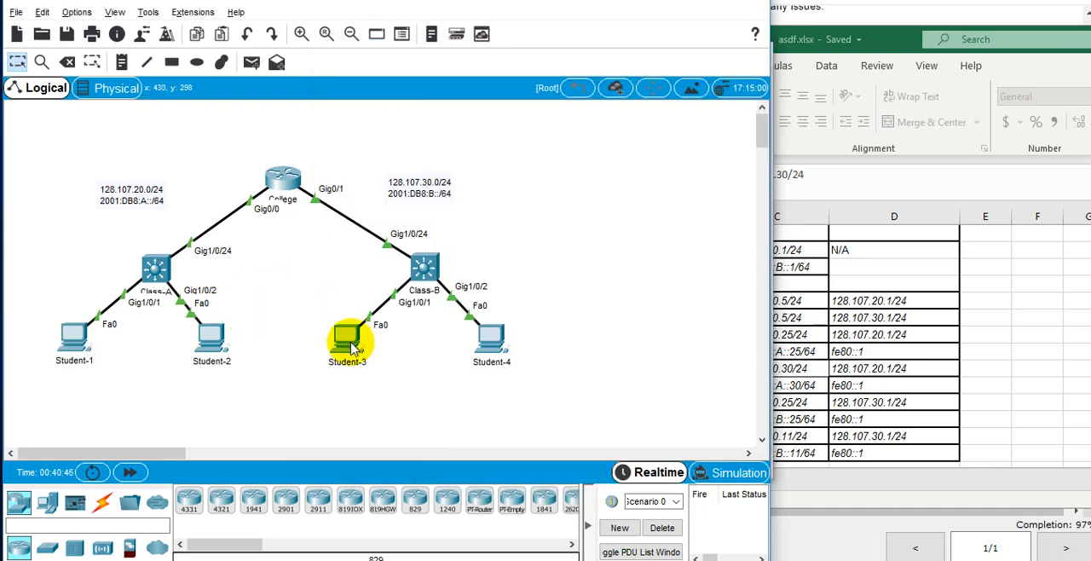
pyautogui.hotkey('alt', 'Tab')
pyautogui.hotkey('alt', 'Tab')
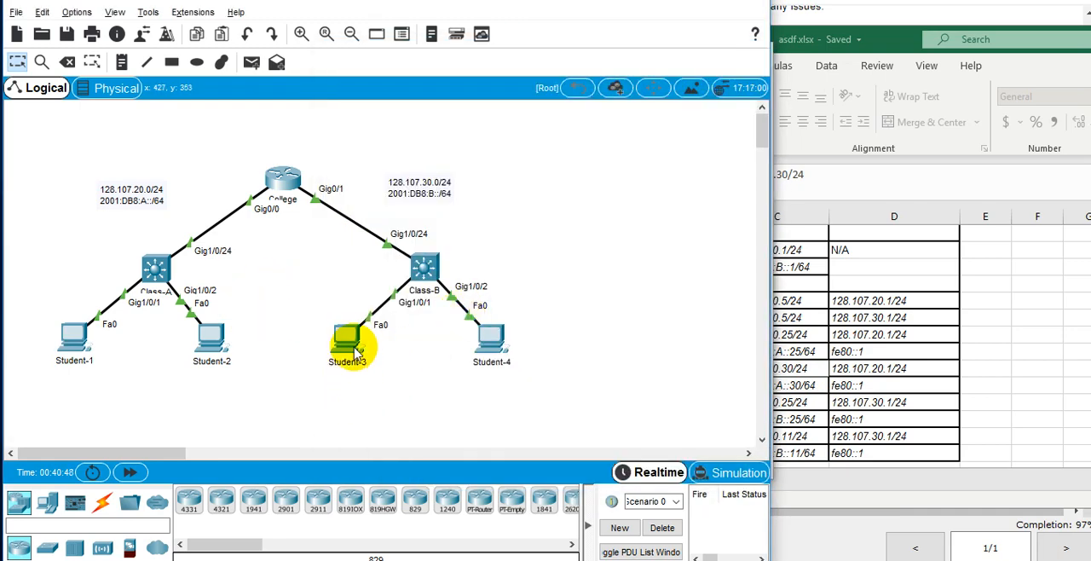
pyautogui.hotkey('alt', 'Tab')
pyautogui.click(811, 358)
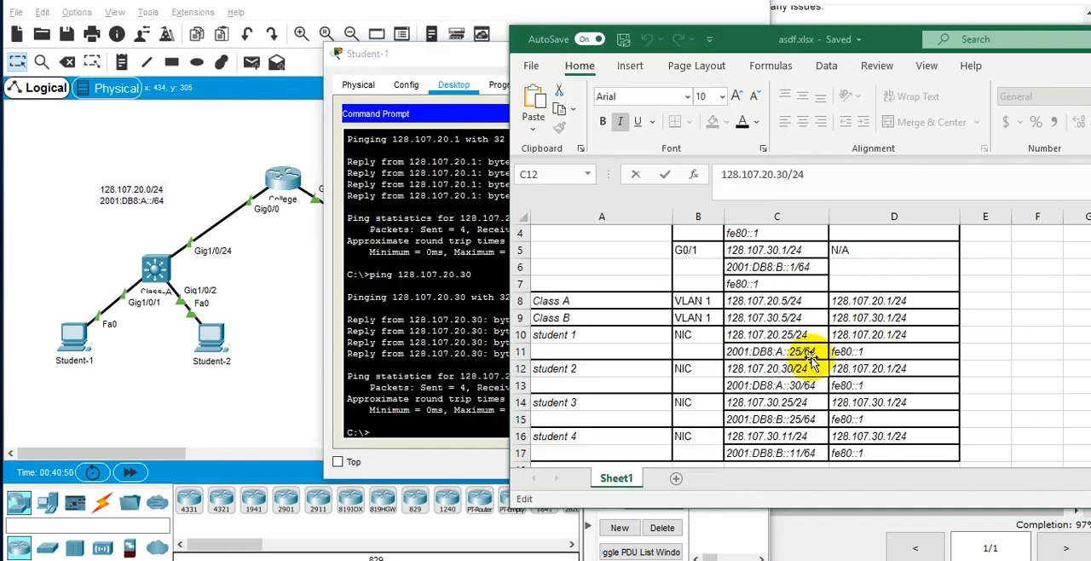
pyautogui.click(474, 333)
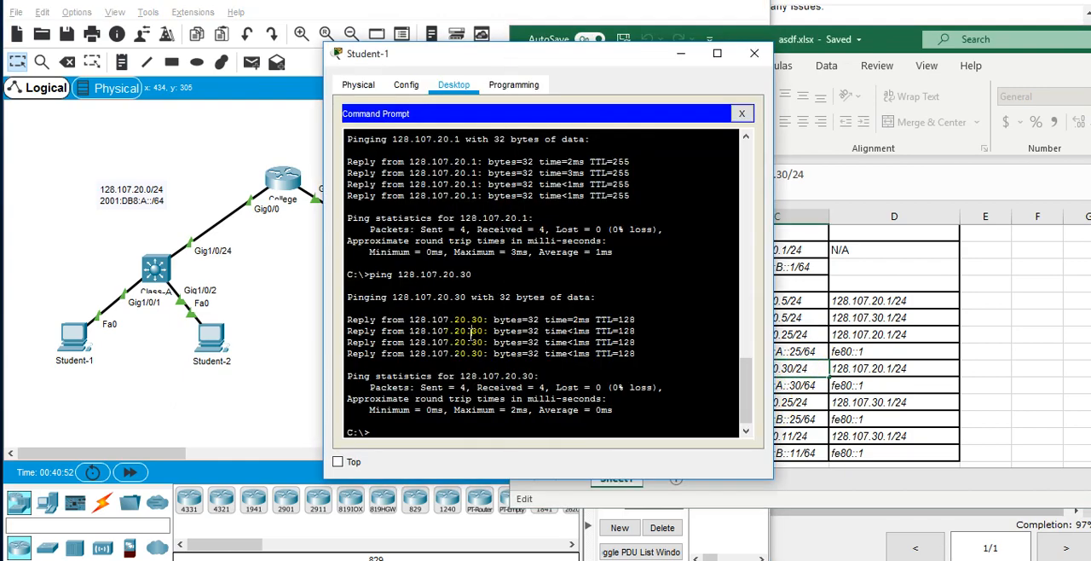
pyautogui.press('Up')
pyautogui.press('Left')
pyautogui.press('Left')
pyautogui.press('Left')
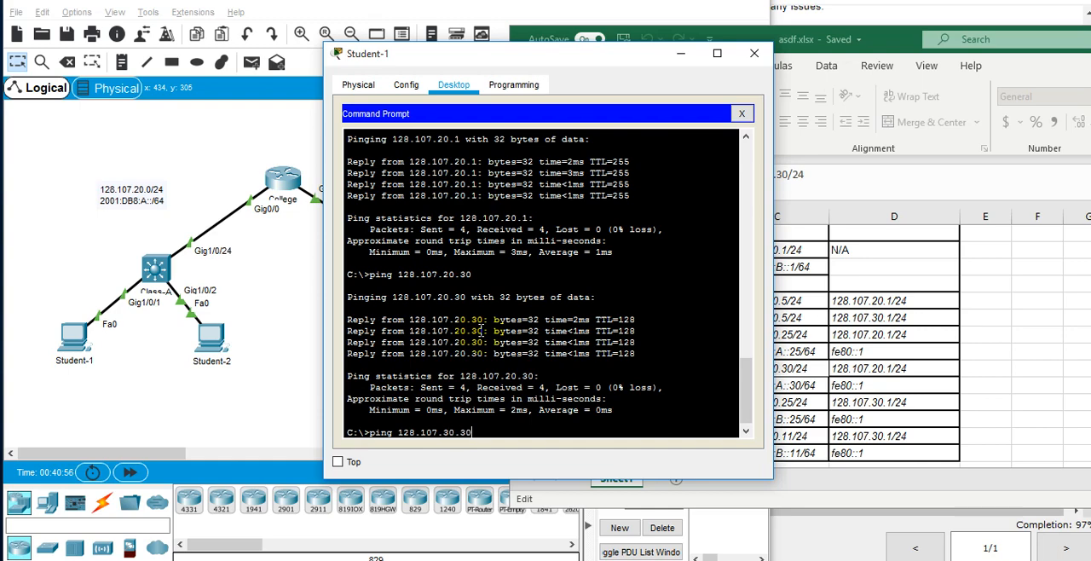
pyautogui.press('Return')
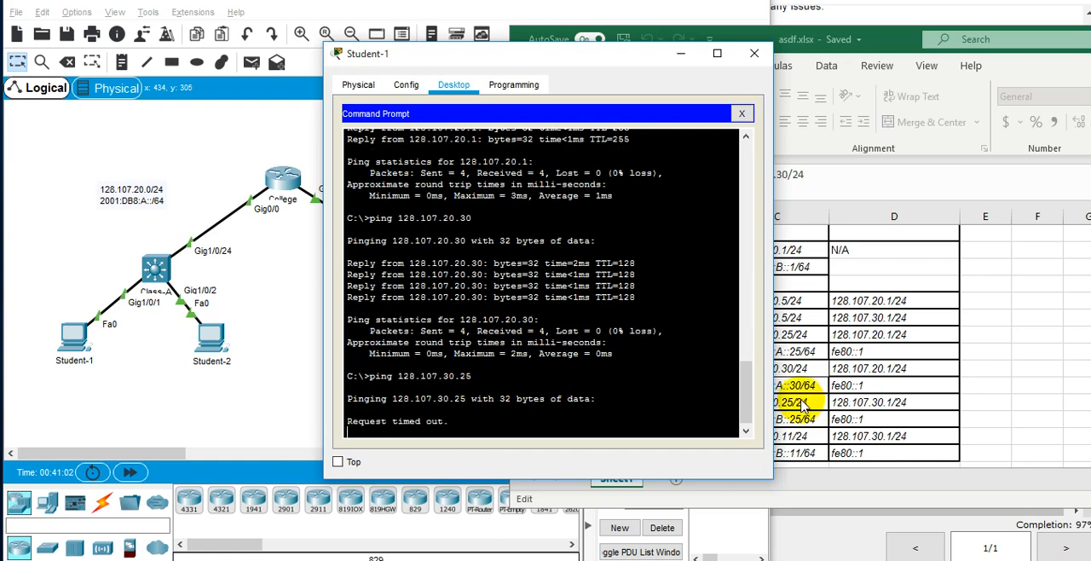
pyautogui.tripleClick(649, 423)
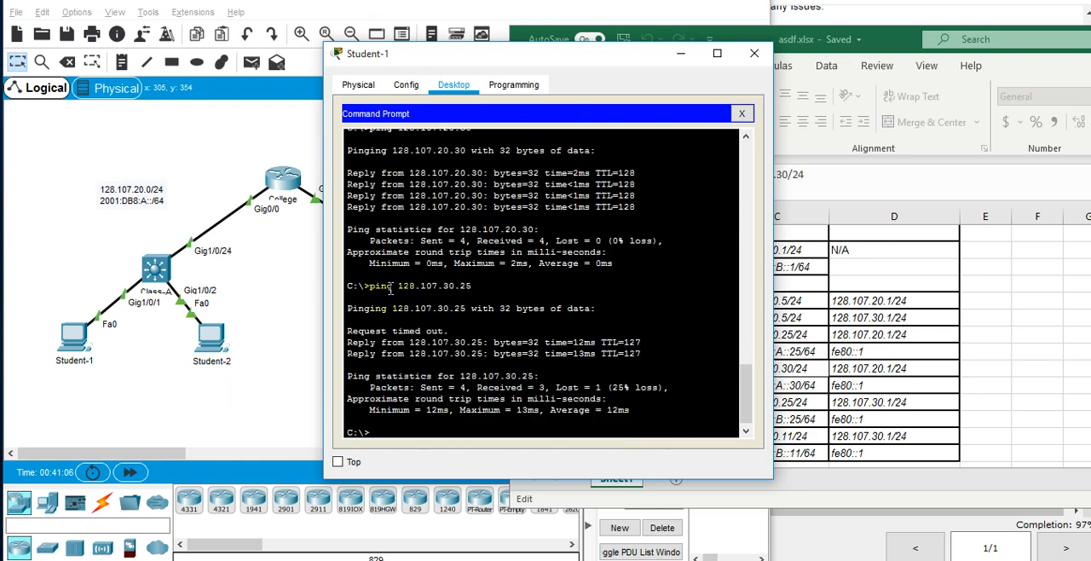
# Correct student 4's IPv4 address in the Excel addressing table to 128.107.30.30/24.
pyautogui.hotkey('alt', 'Tab')
pyautogui.click(479, 397)
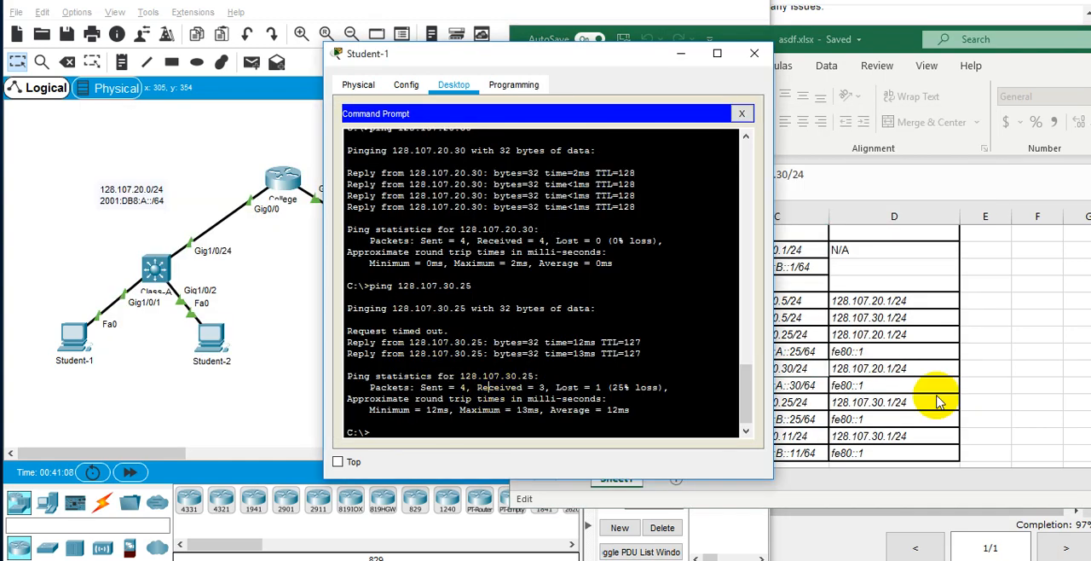
pyautogui.click(750, 436)
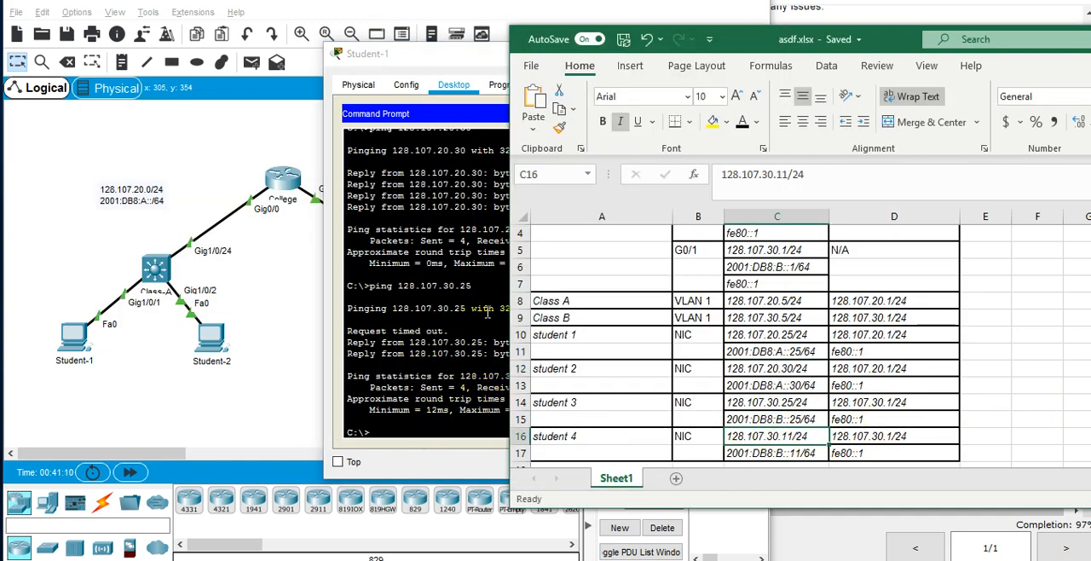
pyautogui.doubleClick(791, 436)
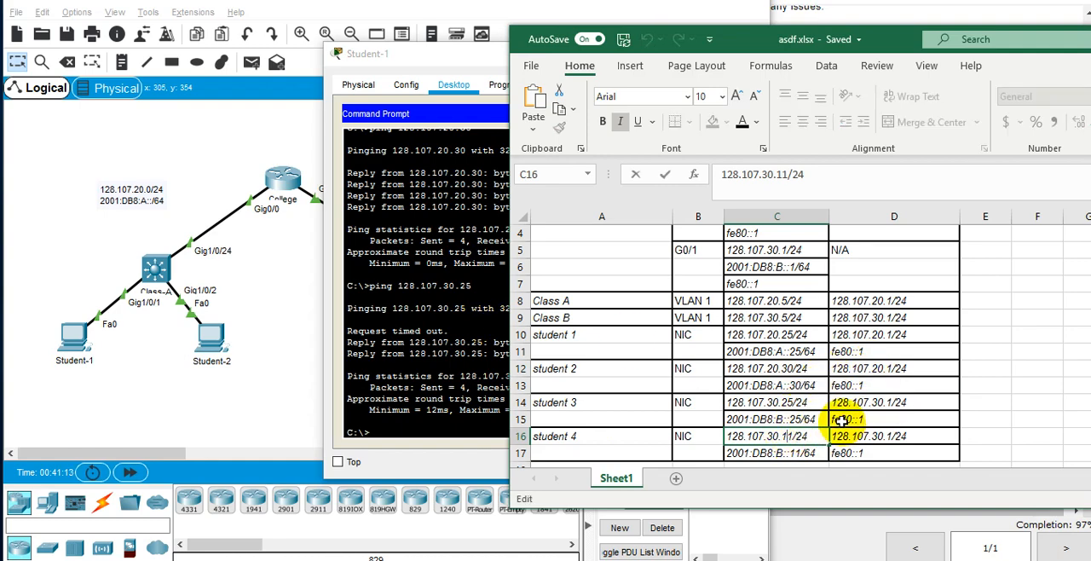
pyautogui.press('BackSpace')
pyautogui.press('Delete')
pyautogui.write('30')
pyautogui.press('Return')
# Correct student 4's IPv6 address in the addressing table to 2001:DB8:B::30/64.
pyautogui.press('F2')
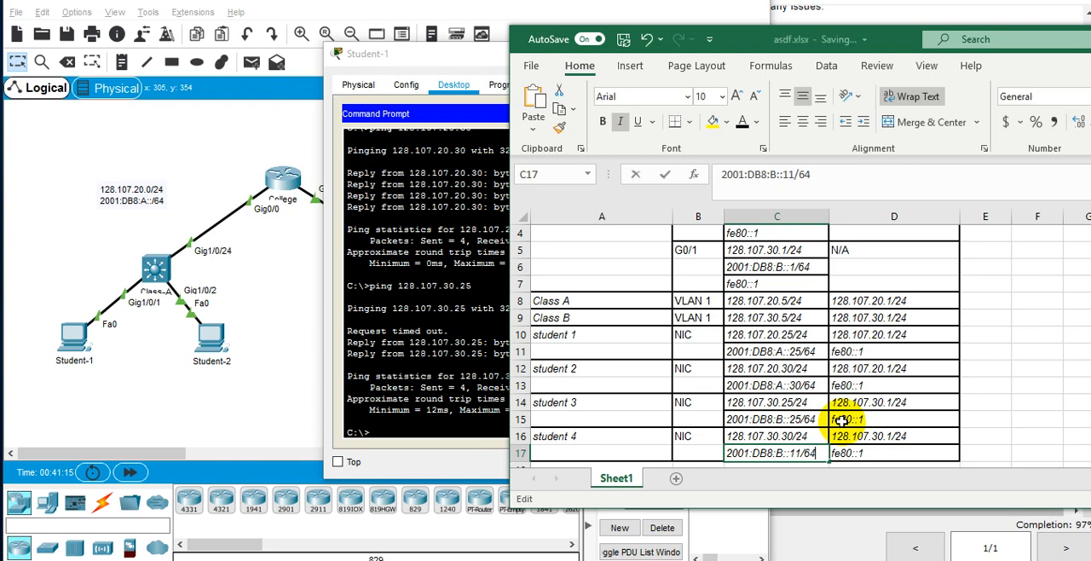
pyautogui.press('Left')
pyautogui.press('Left')
pyautogui.press('Left')
pyautogui.press('BackSpace')
pyautogui.press('BackSpace')
pyautogui.write('30')
pyautogui.press('Return')
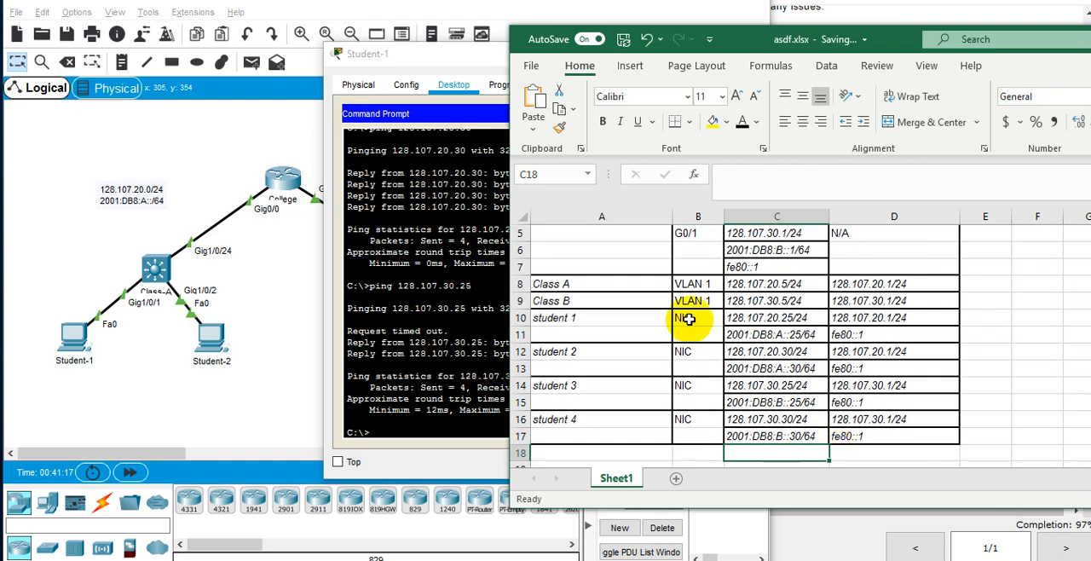
# Switch back to Student-1's Command Prompt, ping student 4 at 128.107.30.30, and interrupt the ping before it completes.
pyautogui.click(452, 388)
pyautogui.press('Up')
pyautogui.press('BackSpace')
pyautogui.press('BackSpace')
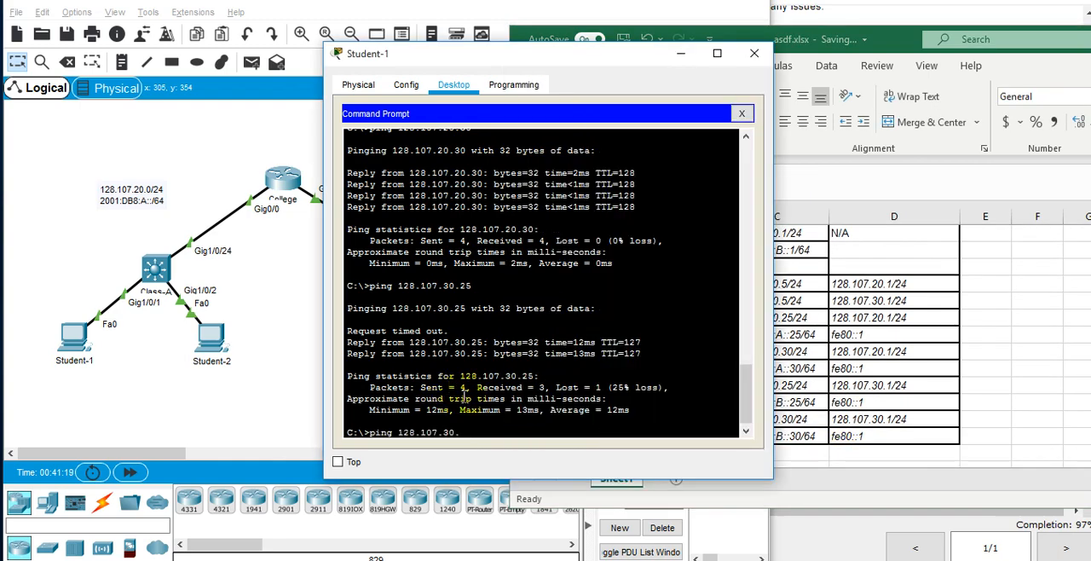
pyautogui.write('30')
pyautogui.press('Return')
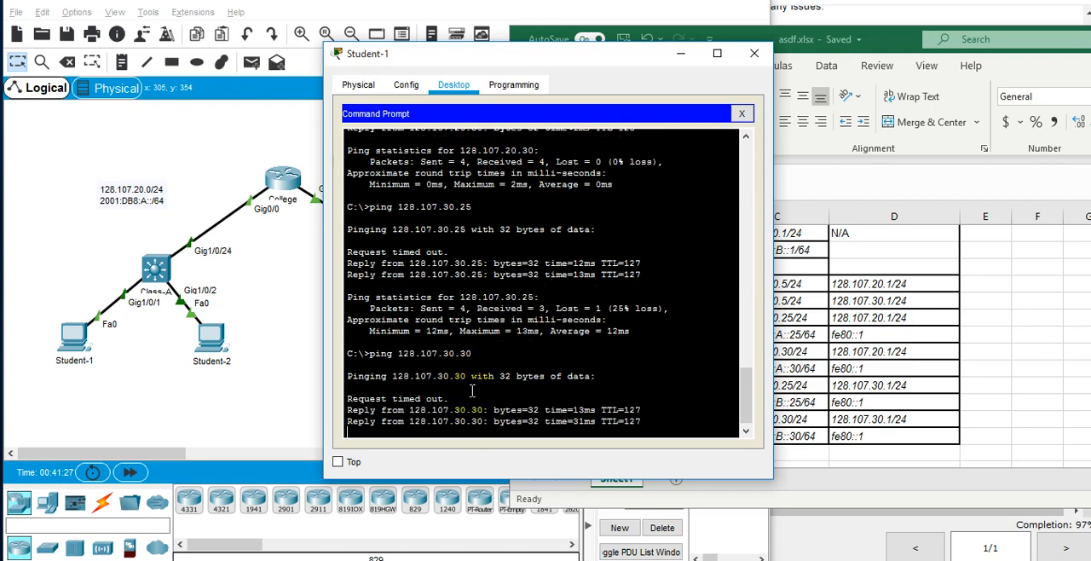
pyautogui.hotkey('ctrl', 'c')
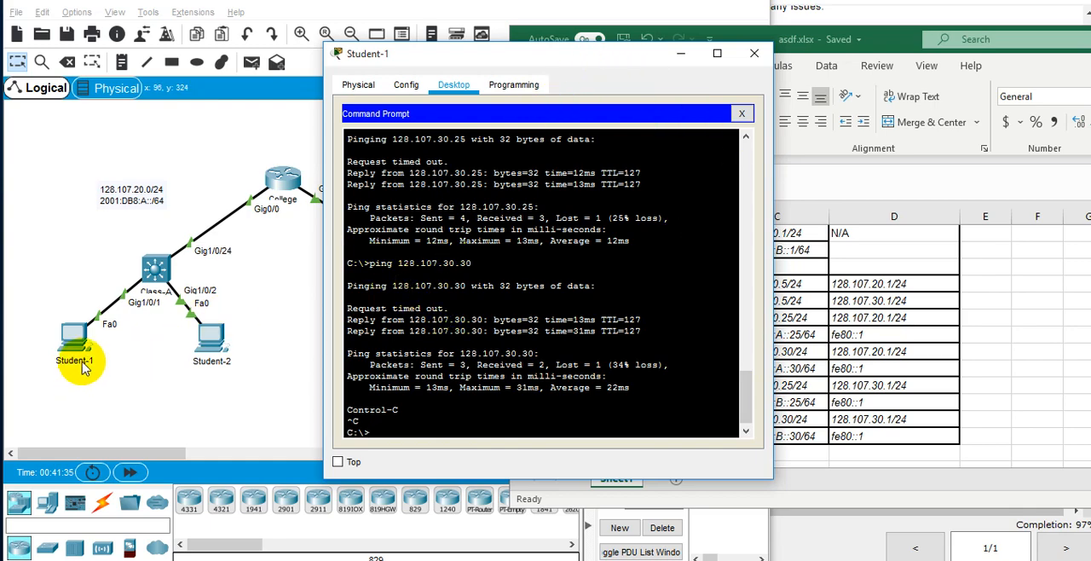
# Trace the route from Student-1 to student 4 with "tracert 128.107.30.30".
pyautogui.click(139, 395)
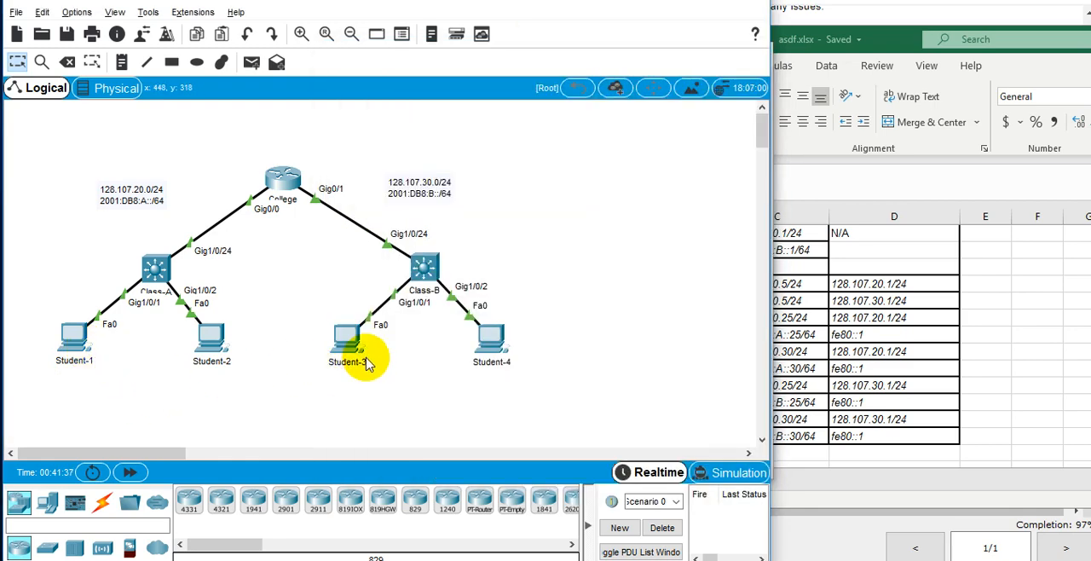
pyautogui.hotkey('alt', 'Tab')
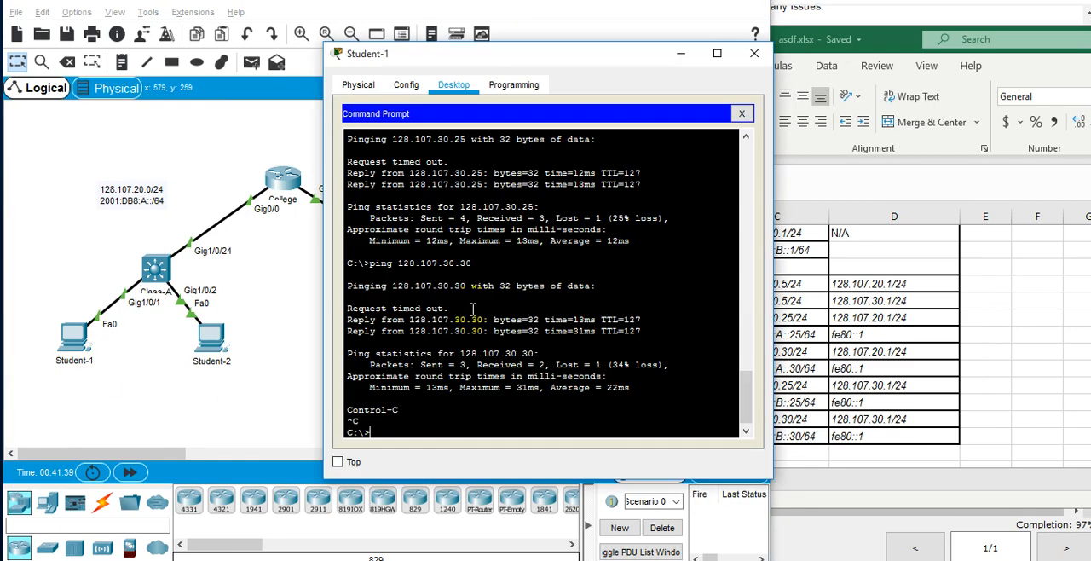
pyautogui.press('Up')
pyautogui.press('Right')
pyautogui.press('BackSpace')
pyautogui.press('BackSpace')
pyautogui.press('BackSpace')
pyautogui.press('BackSpace')
pyautogui.write('tracert')
pyautogui.press('Return')
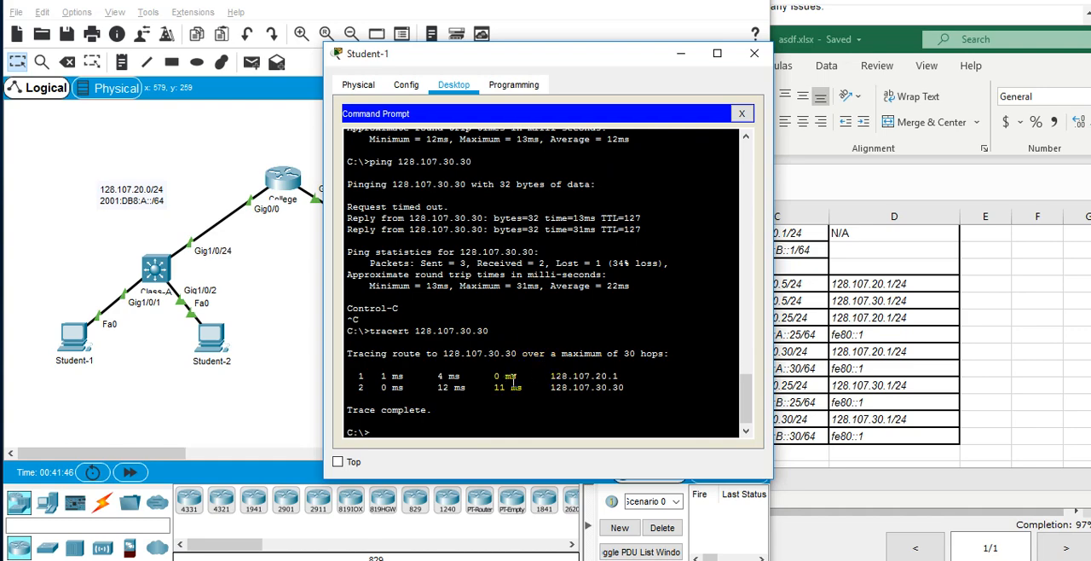
# Examine the hop addresses in the trace output and minimize the Student-1 window.
pyautogui.tripleClick(556, 377)
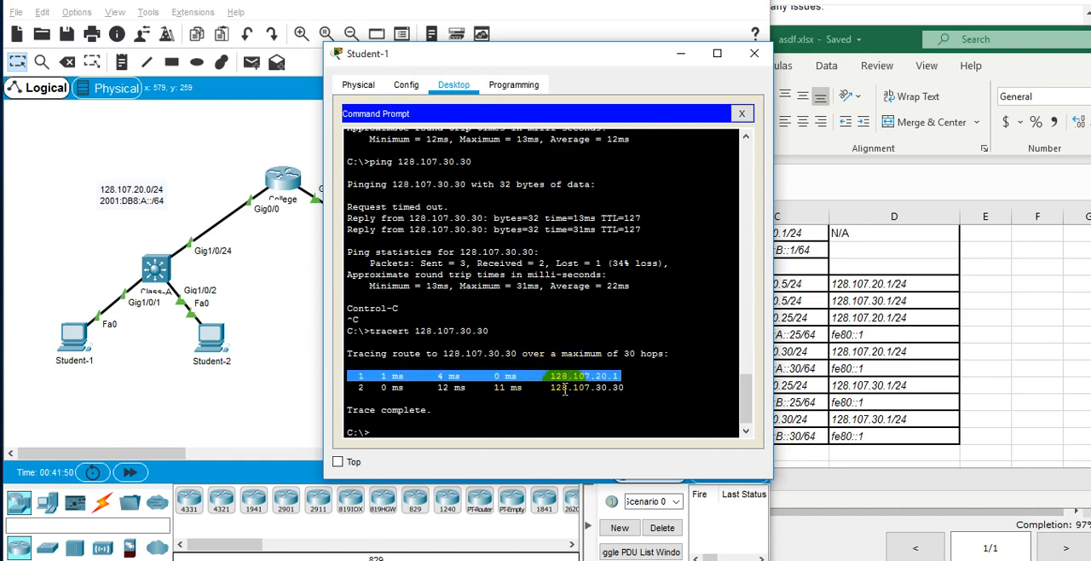
pyautogui.doubleClick(564, 388)
pyautogui.tripleClick(565, 389)
pyautogui.click(566, 390)
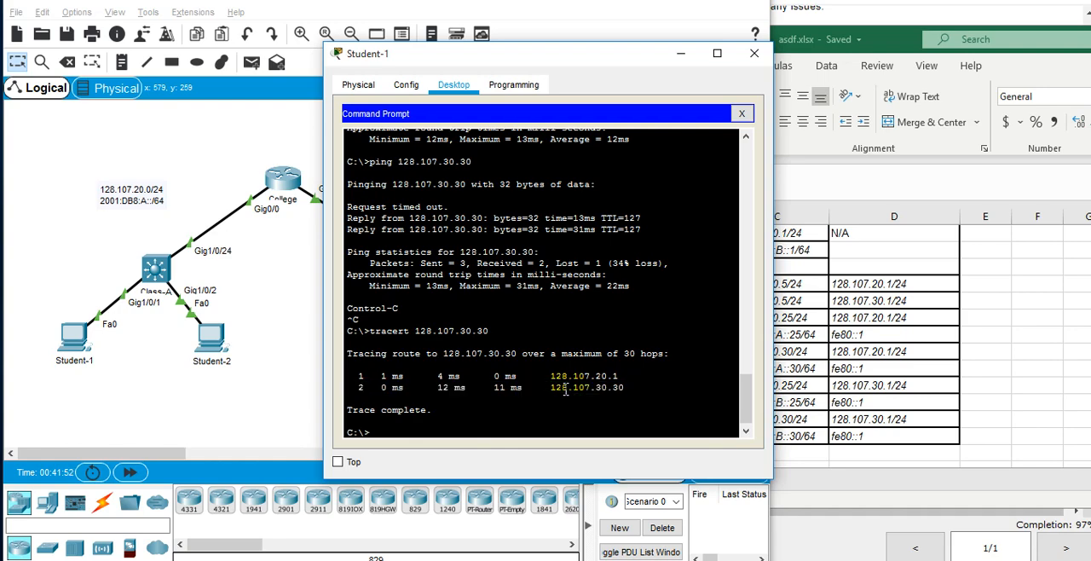
pyautogui.doubleClick(565, 389)
pyautogui.click(684, 52)
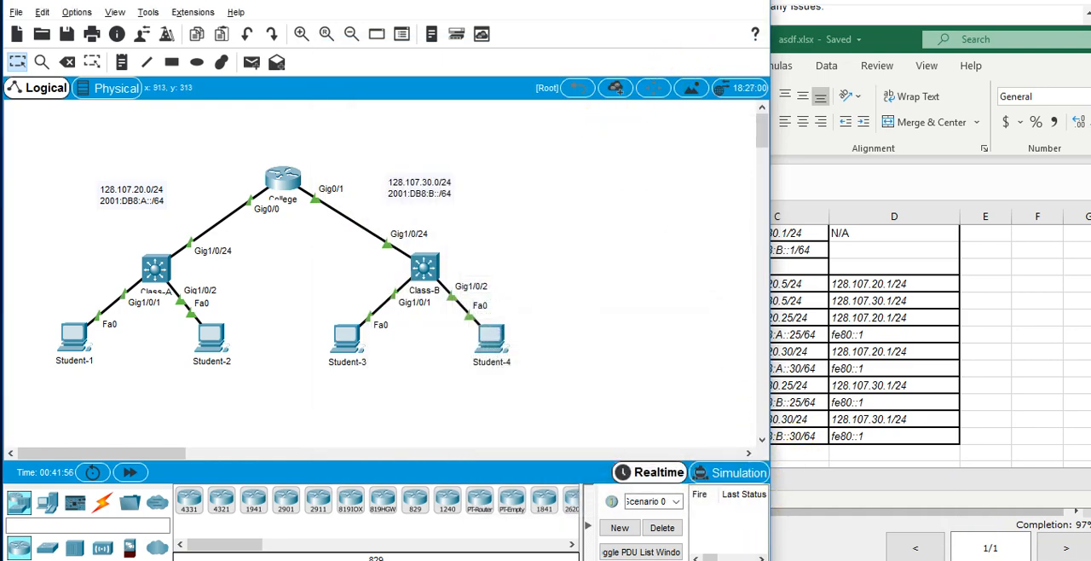
# Bring up the ClassB configuration notes in Notepad++, review them, and minimize the editor to return to the topology.
pyautogui.click(699, 558)
pyautogui.moveTo(553, 258); pyautogui.dragTo(899, 70)
pyautogui.moveTo(610, 426); pyautogui.dragTo(625, 182)
pyautogui.click(687, 418)
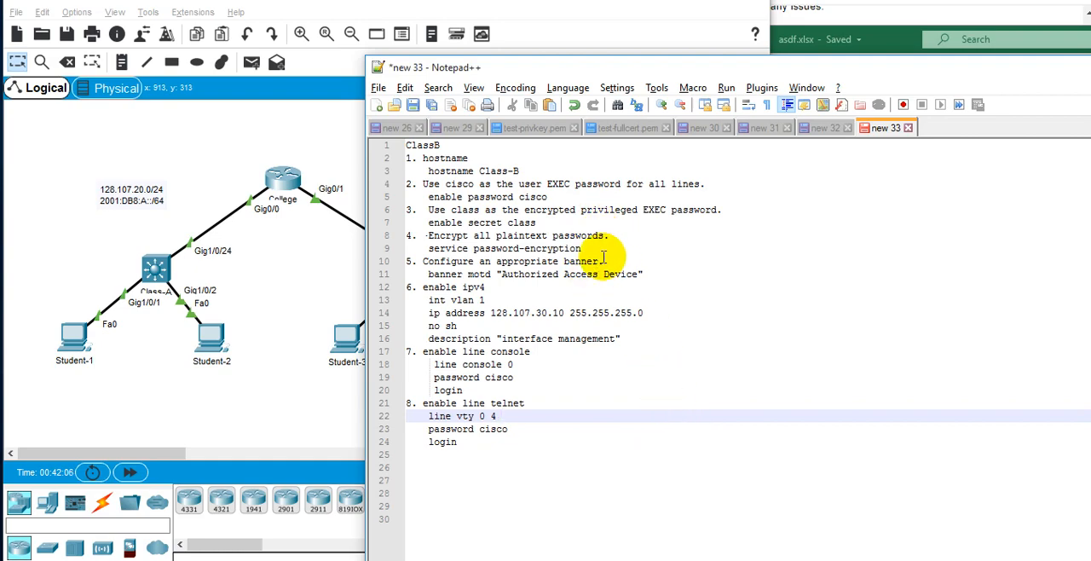
pyautogui.moveTo(540, 68); pyautogui.dragTo(466, 167)
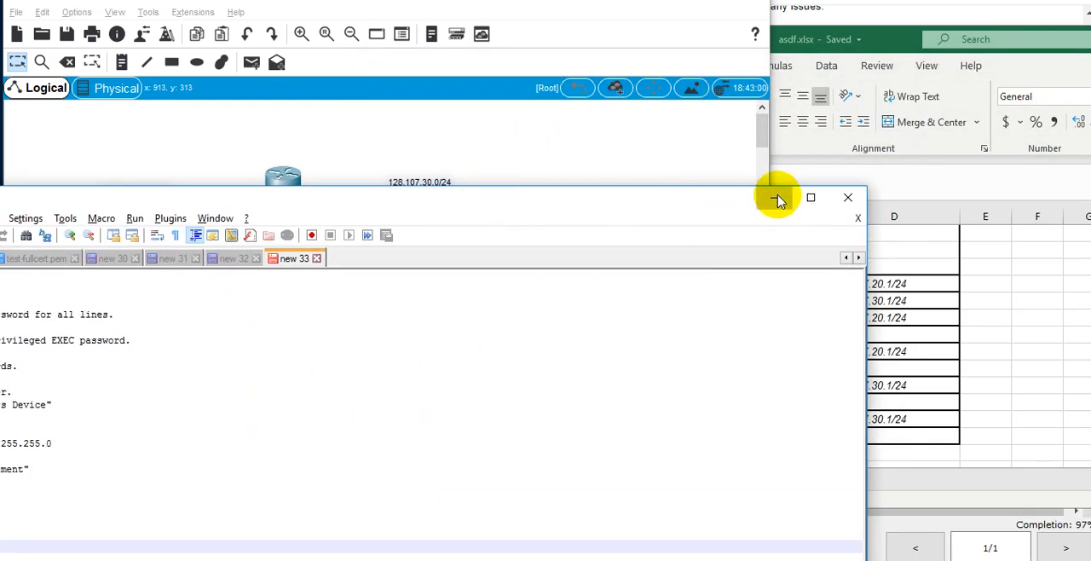
pyautogui.click(774, 198)
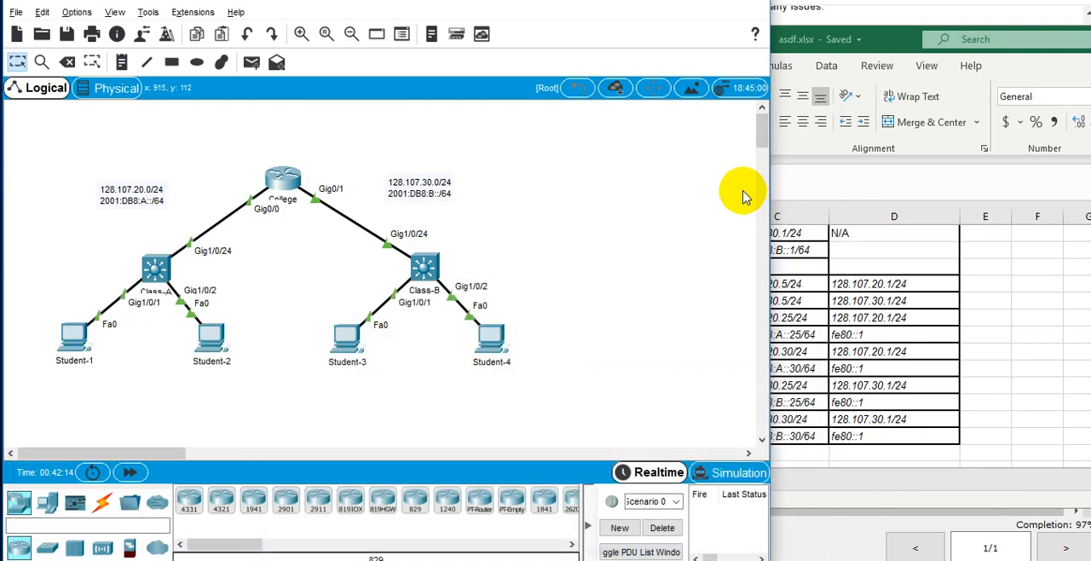